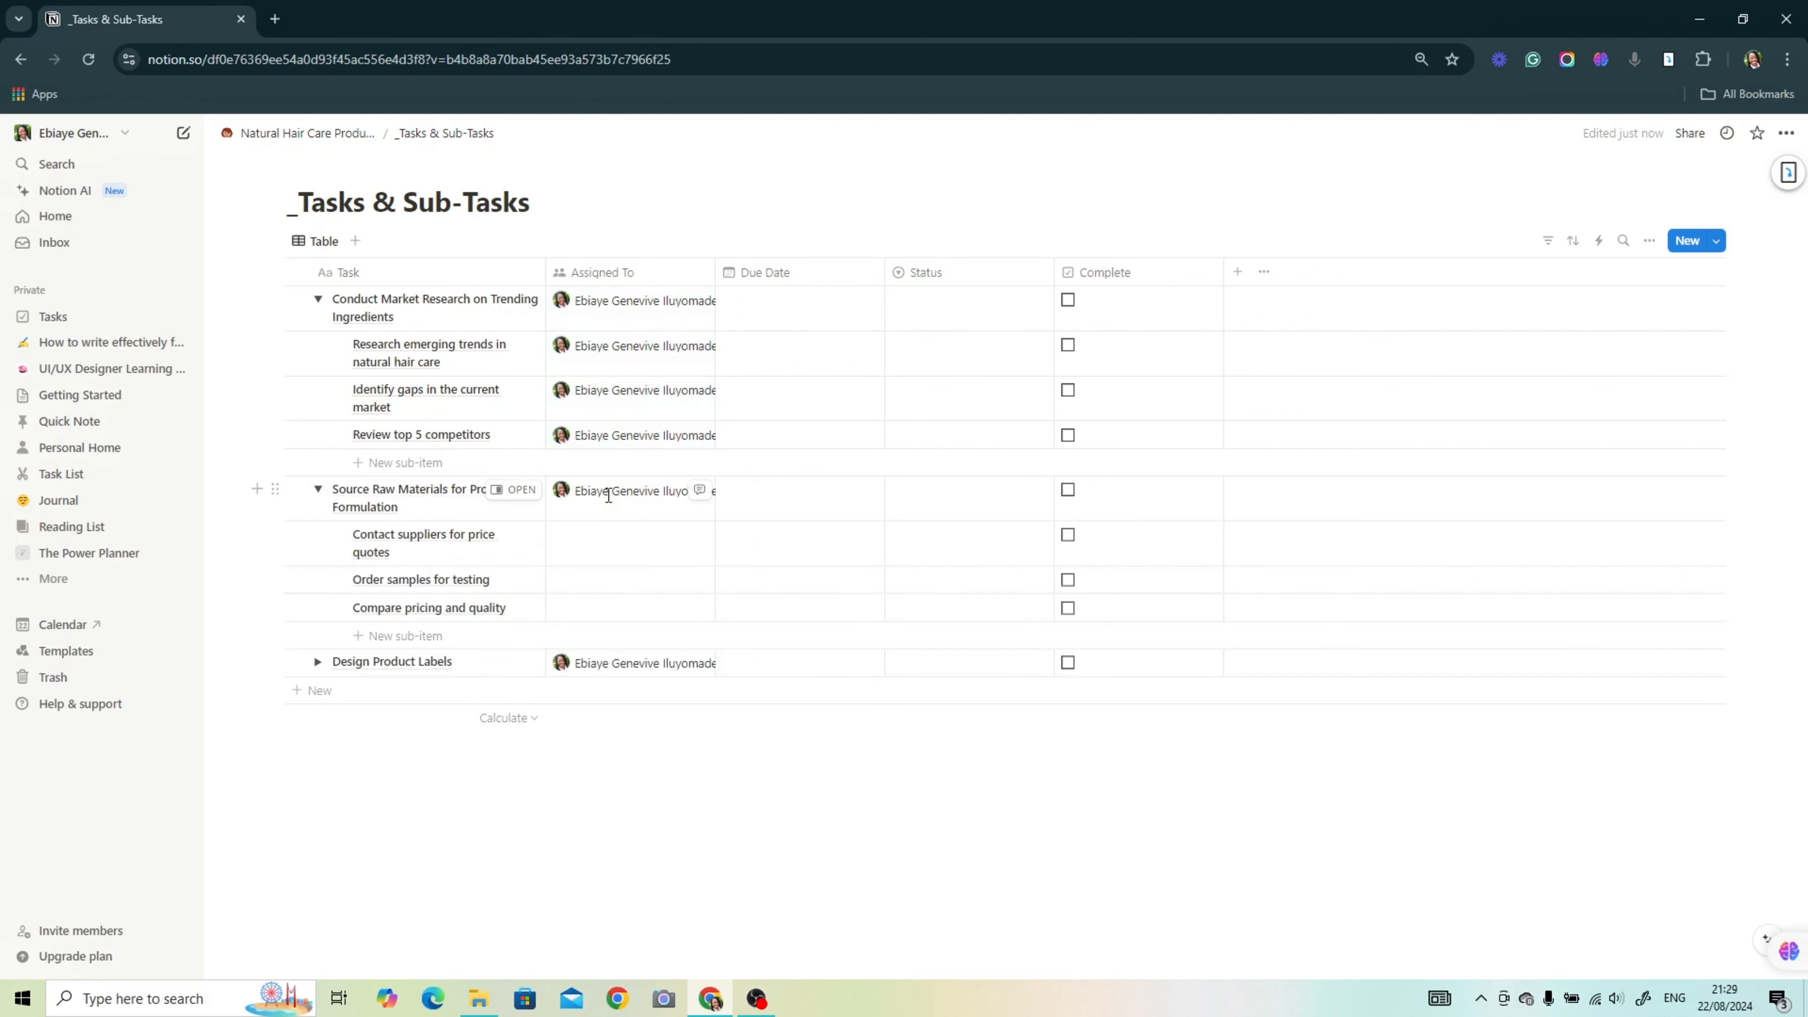
# Step: Fill the assignee of "Source Raw Materials for Product Formulation" down to its three sub-tasks
pyautogui.click(609, 493)
pyautogui.press('Escape')
pyautogui.moveTo(714, 520); pyautogui.dragTo(715, 629)
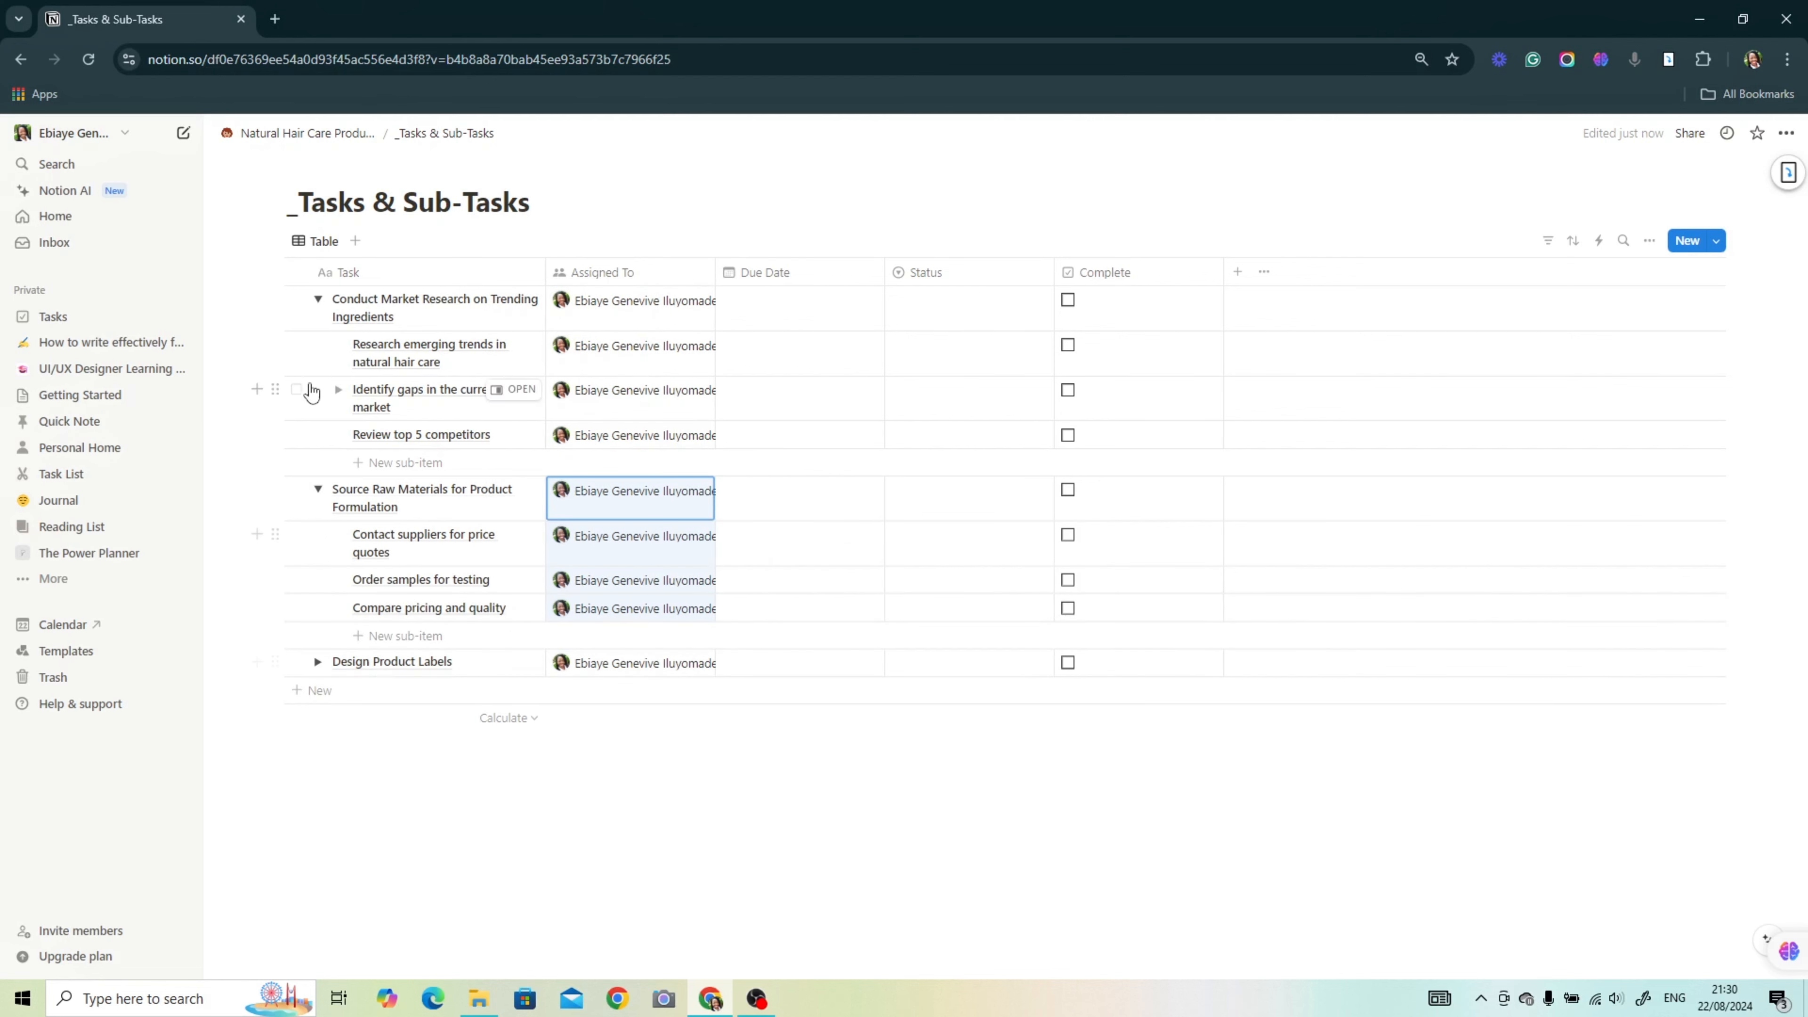
# Step: Collapse the Source Raw Materials task, expand Design Product Labels, and fill its assignee down to both sub-tasks
pyautogui.click(318, 490)
pyautogui.click(318, 534)
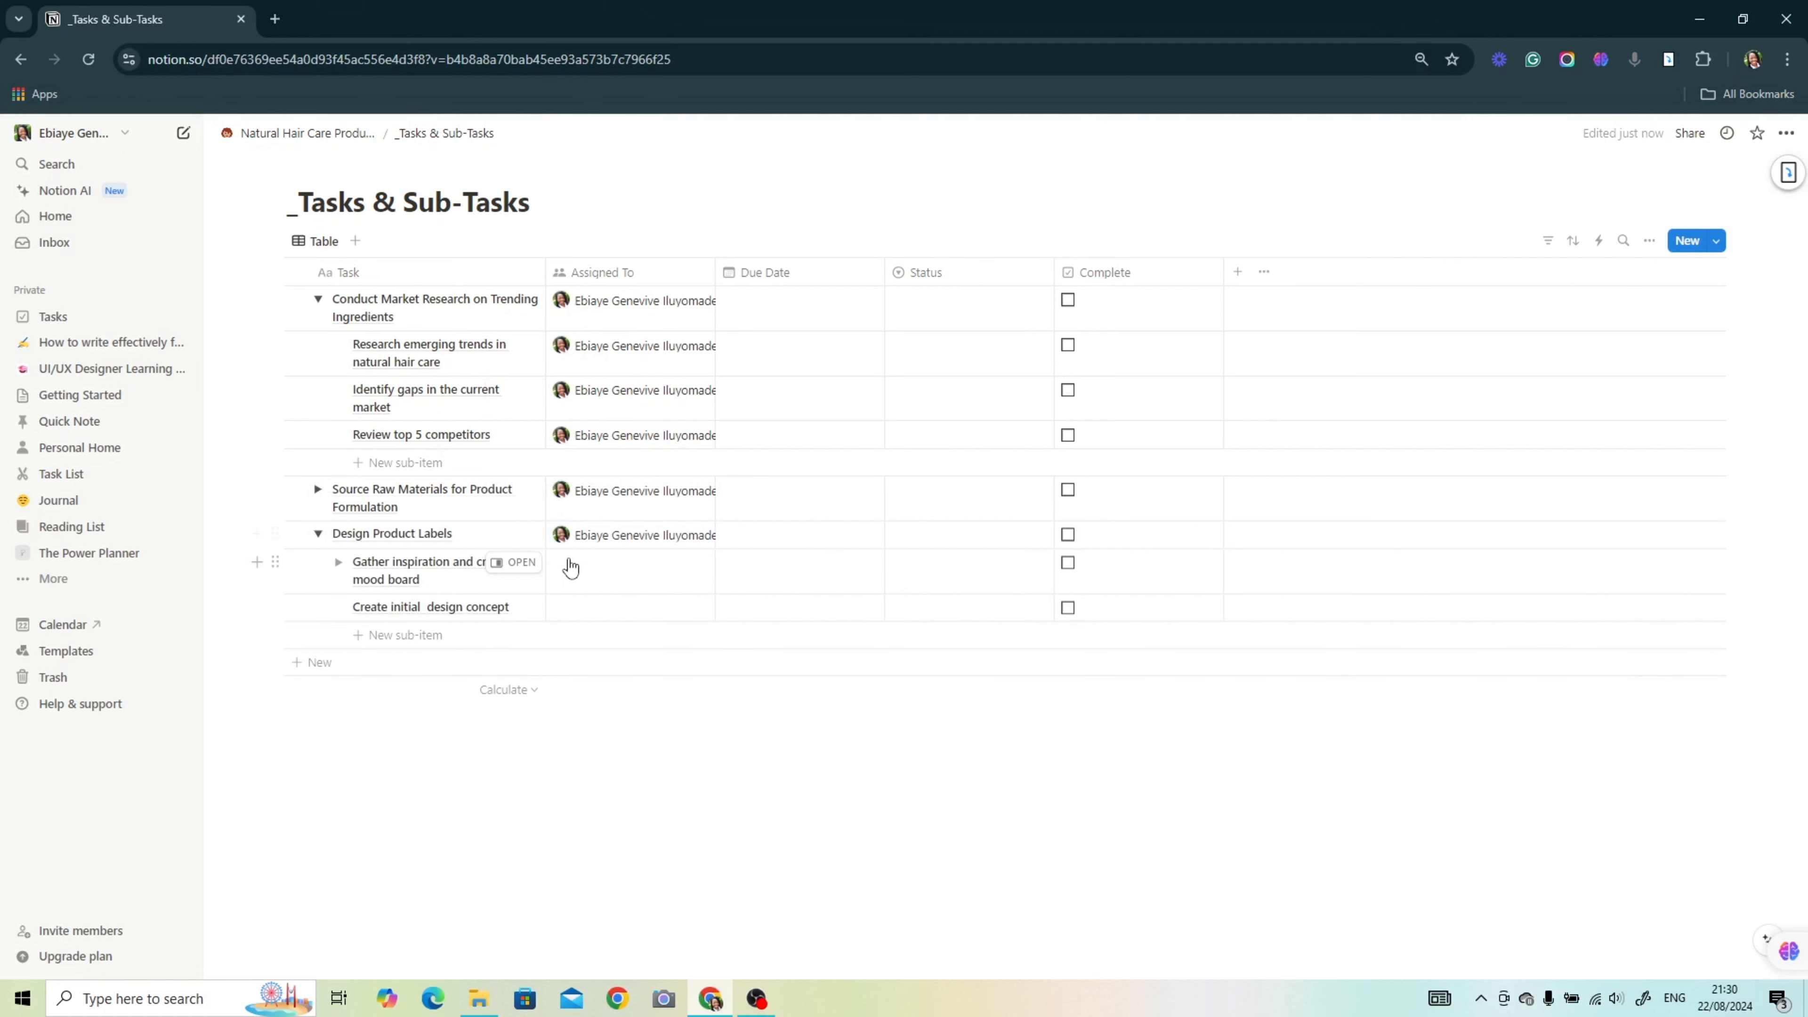
pyautogui.click(700, 540)
pyautogui.press('Escape')
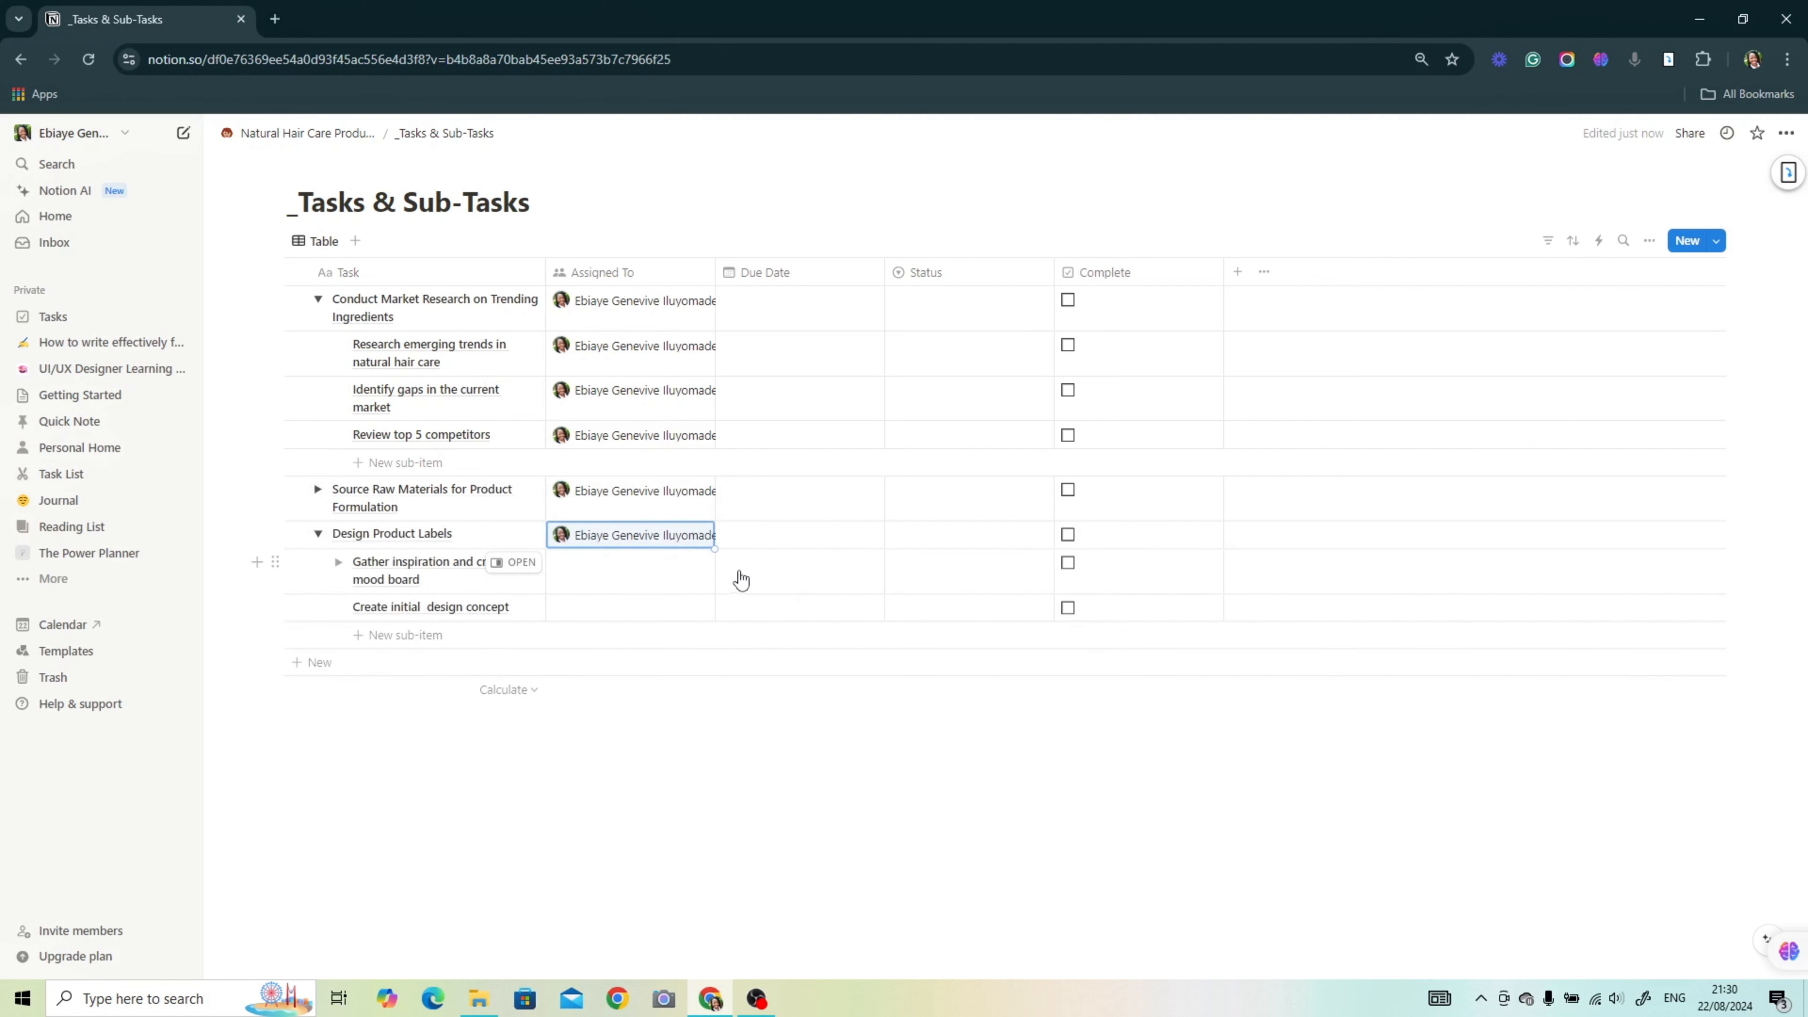
pyautogui.moveTo(715, 550); pyautogui.dragTo(783, 684)
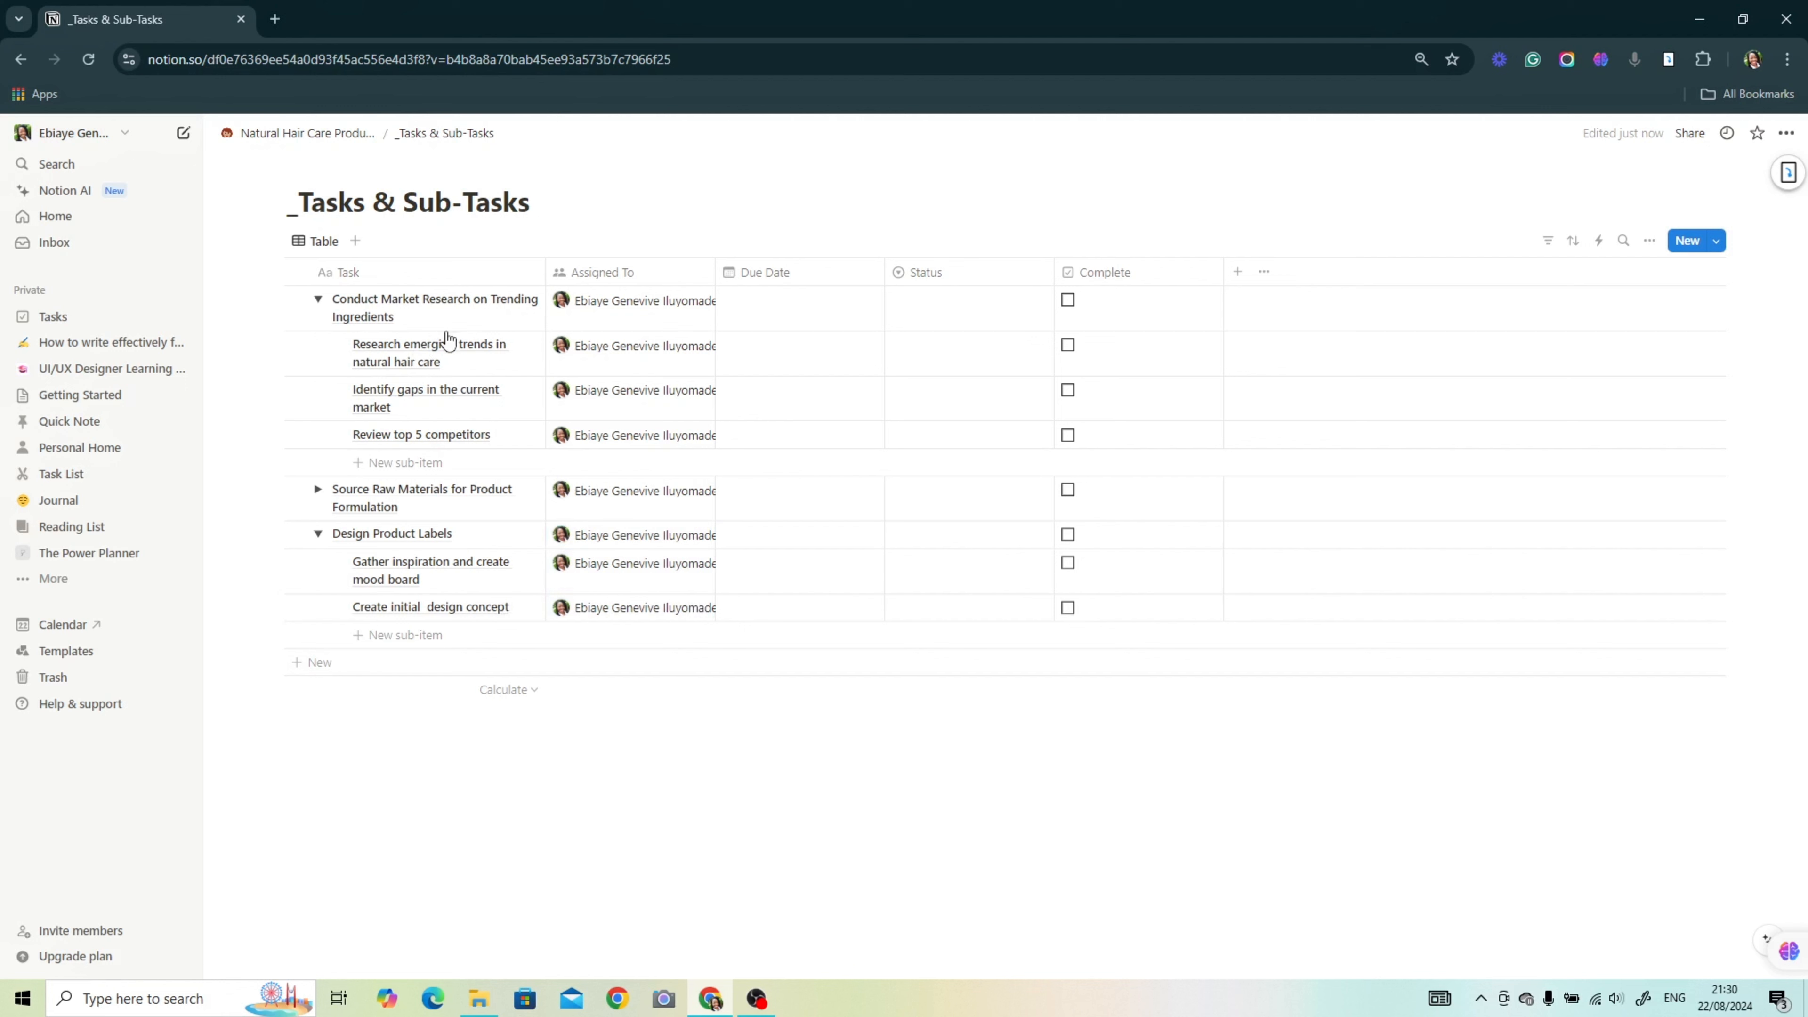
pyautogui.moveTo(441, 349)
pyautogui.click(705, 535)
pyautogui.moveTo(714, 550); pyautogui.dragTo(710, 606)
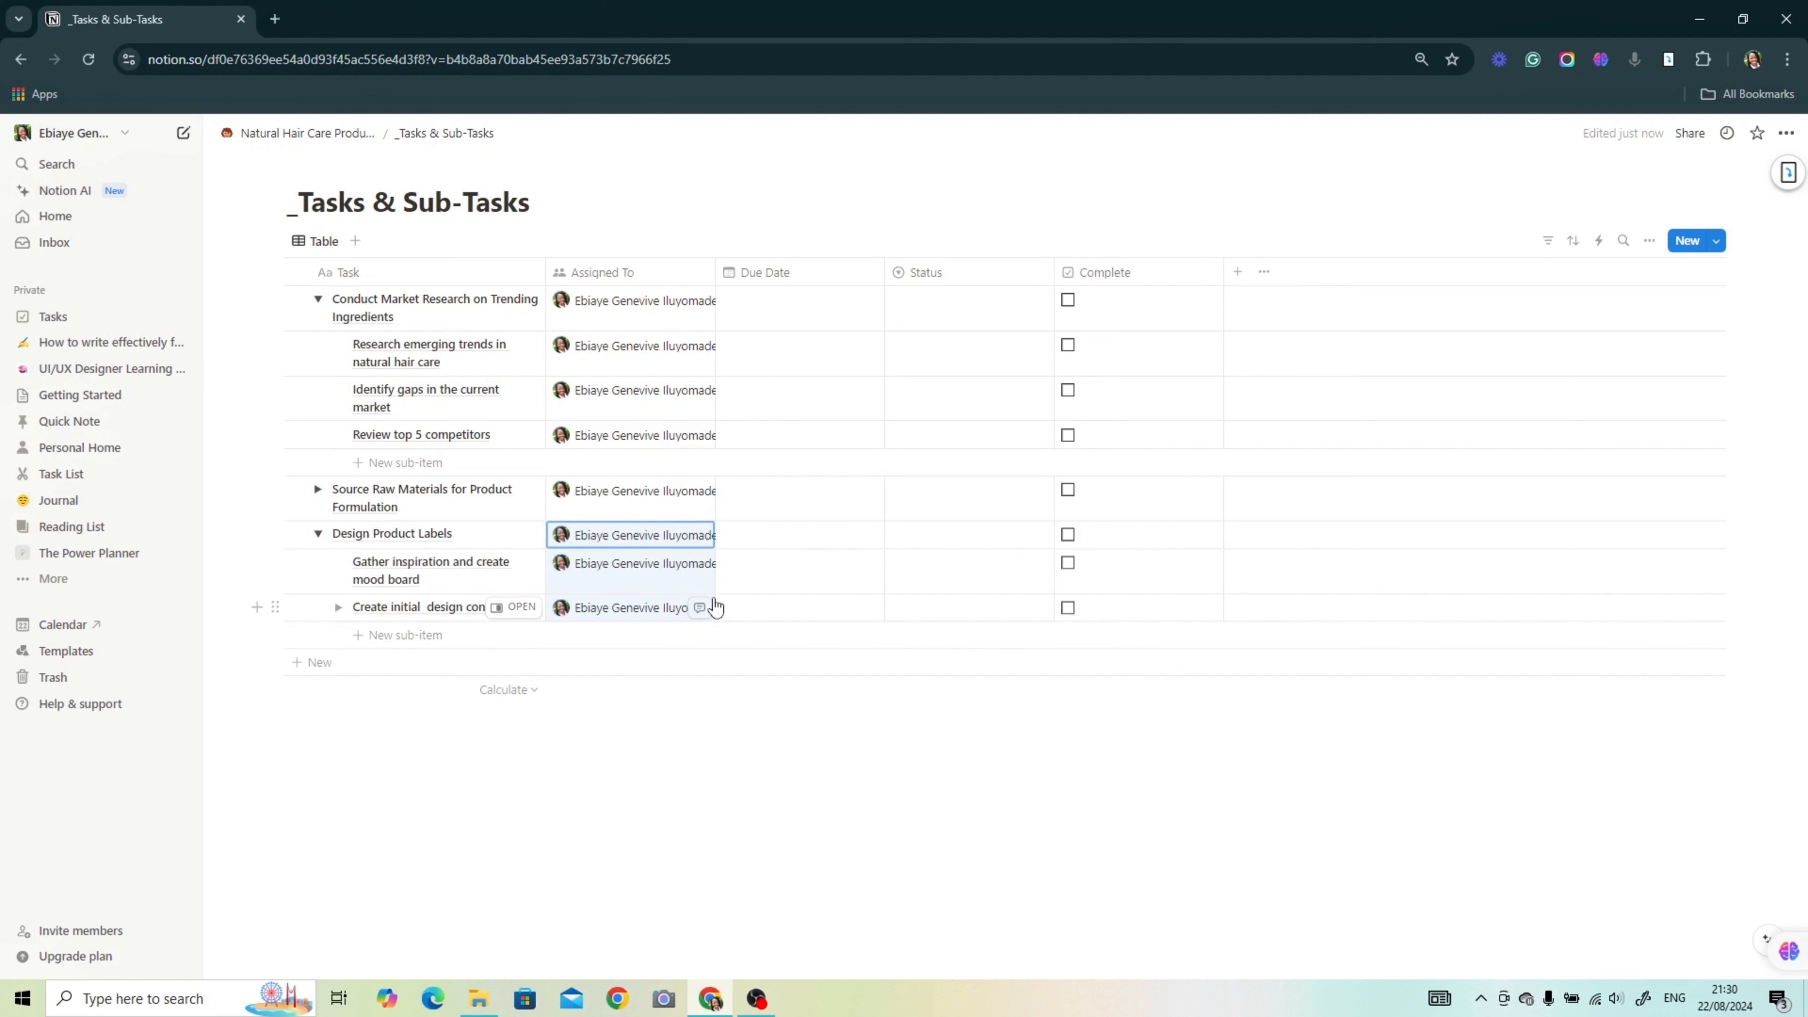
pyautogui.click(819, 718)
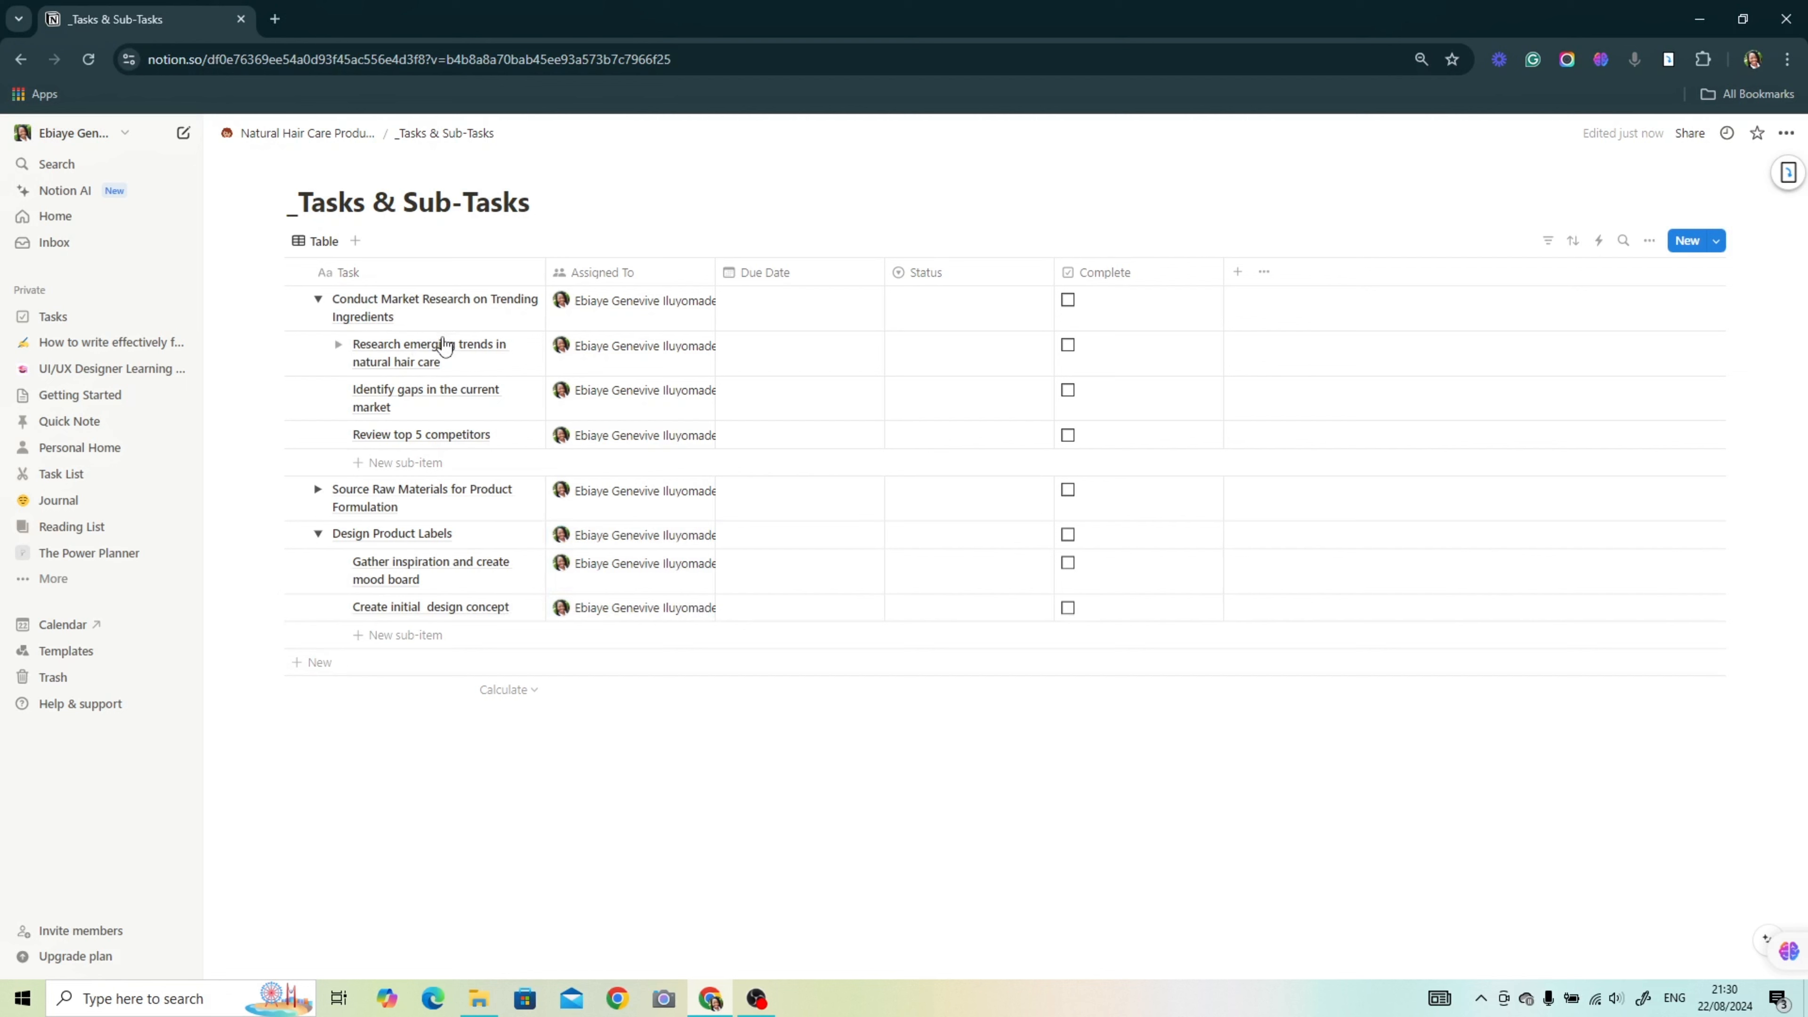
pyautogui.moveTo(442, 349)
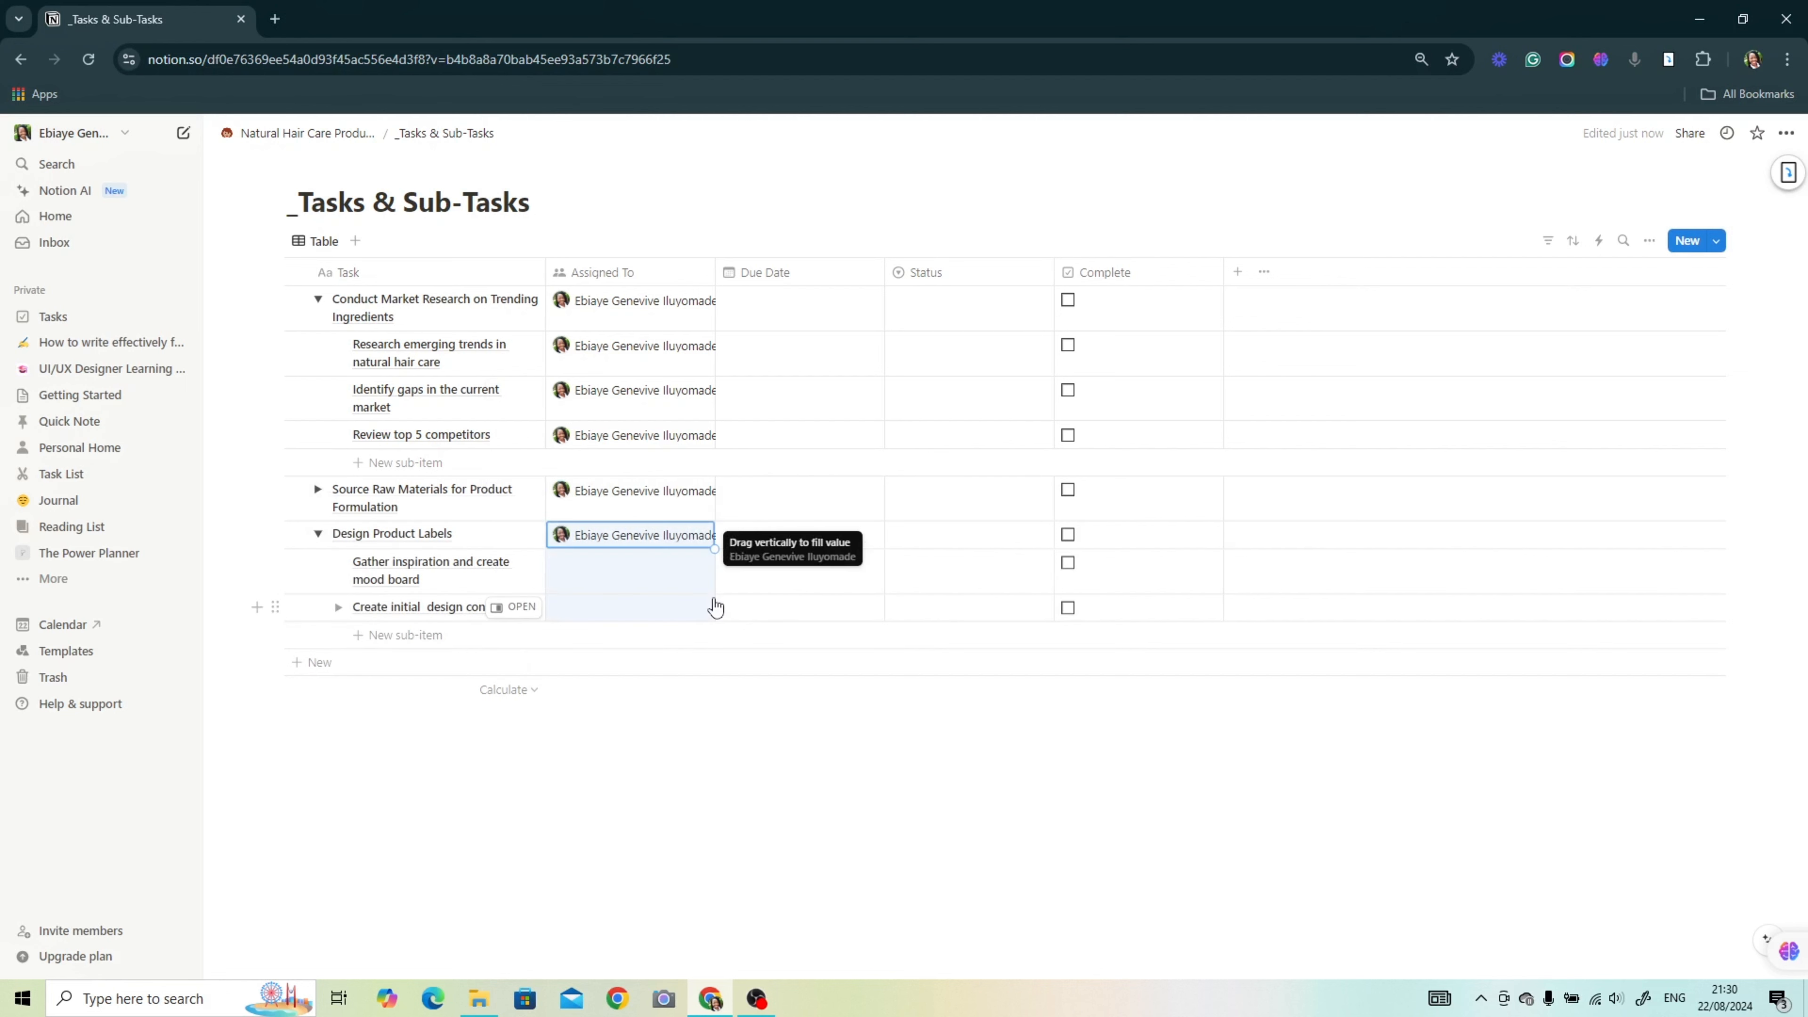
pyautogui.moveTo(716, 607); pyautogui.dragTo(714, 605)
pyautogui.click(820, 718)
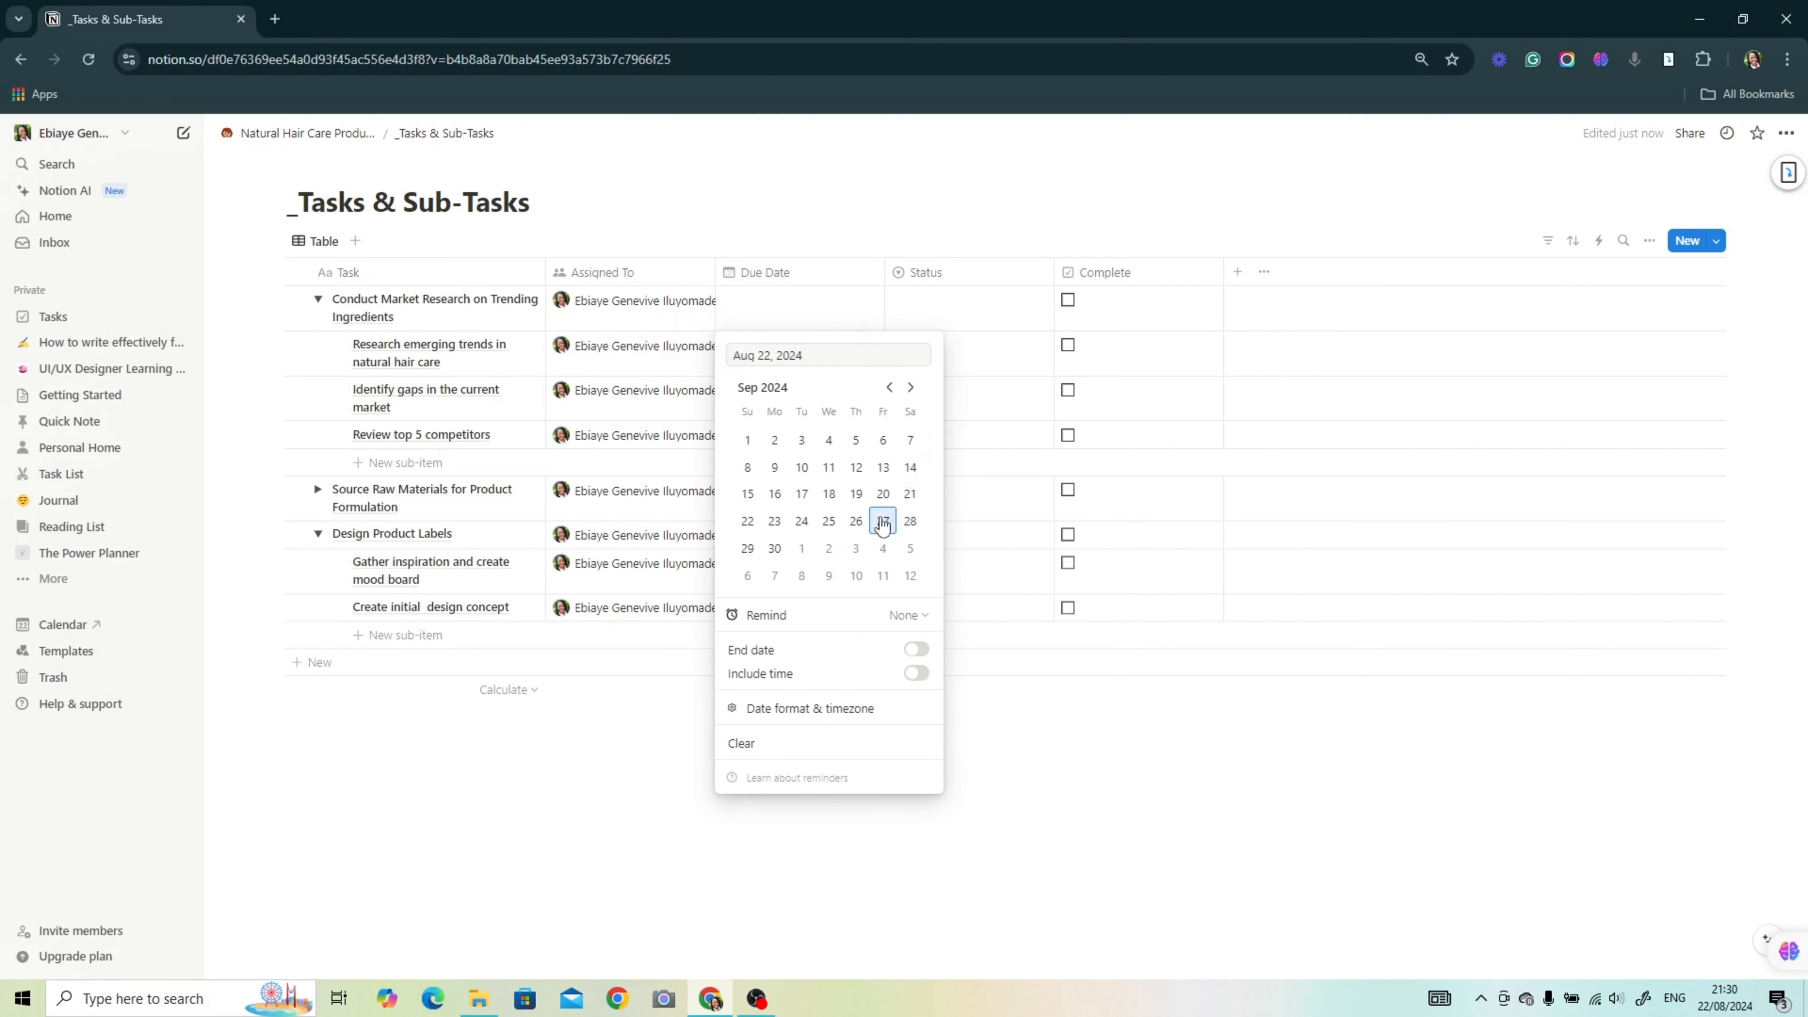
# Step: Set due dates for the market research sub-tasks: emerging trends August 27, market gaps August 28, and top 5 competitors August 30, 2024
pyautogui.click(800, 352)
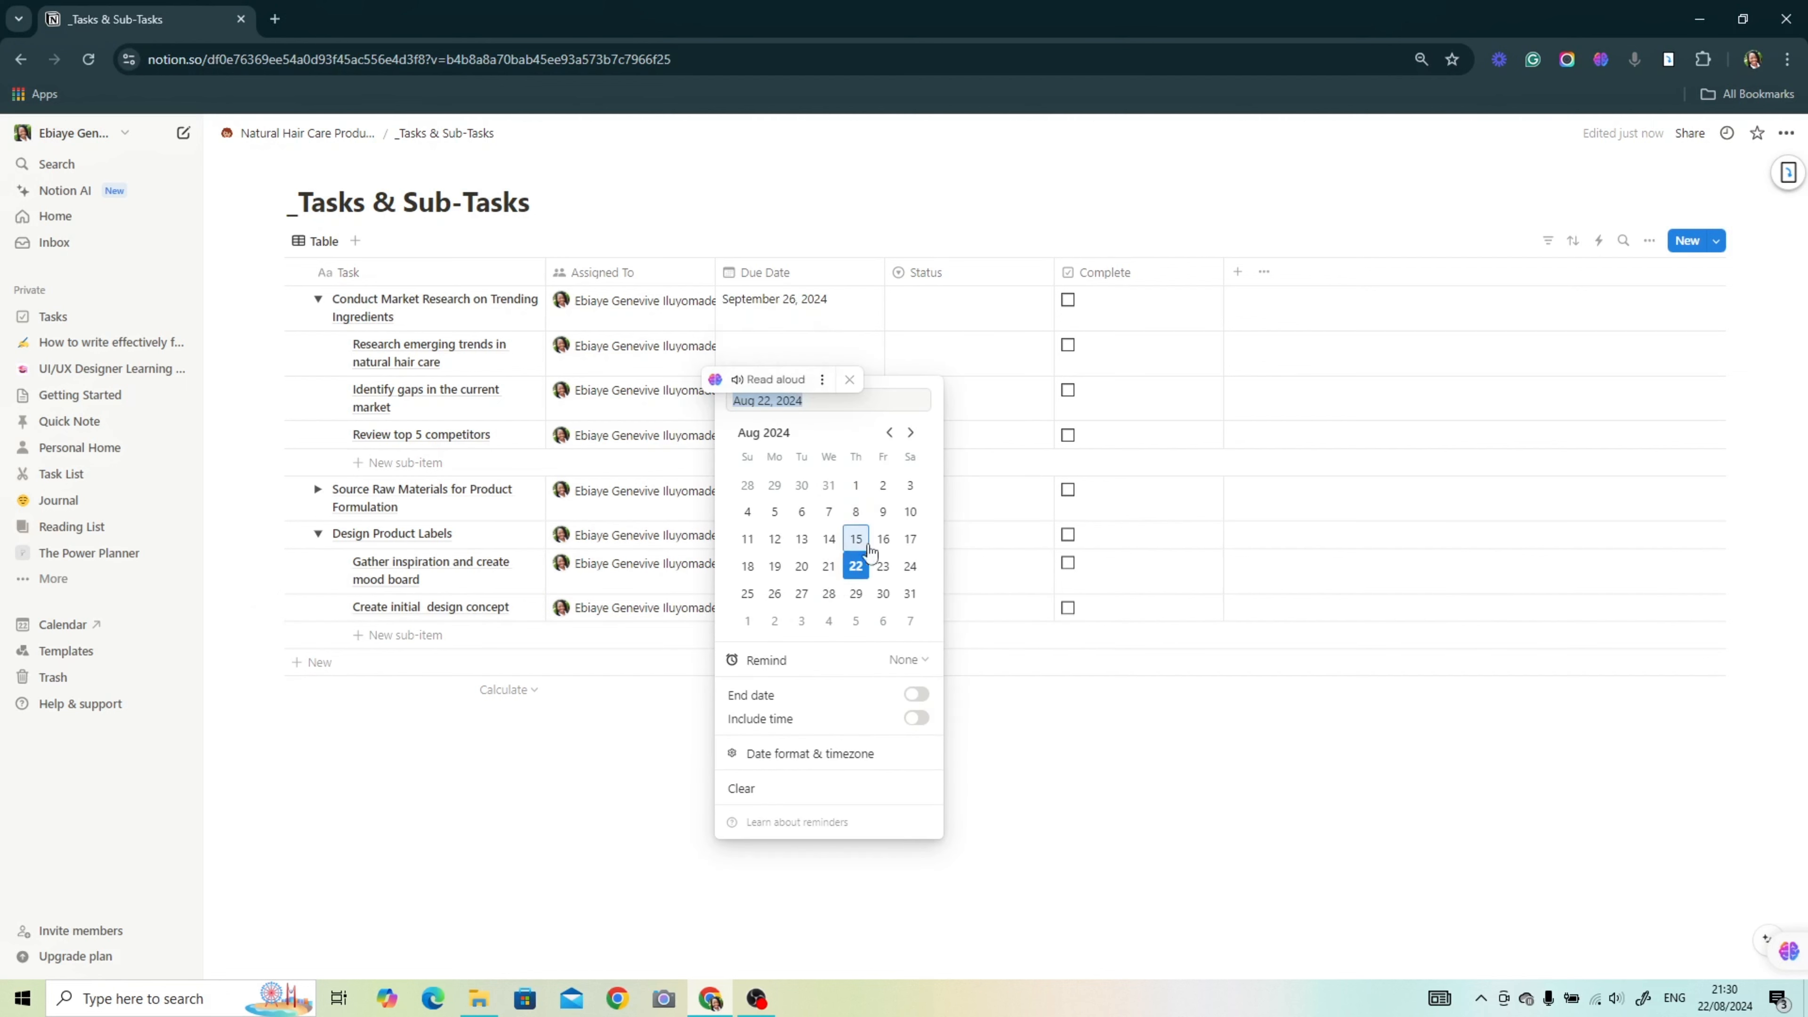
pyautogui.click(801, 599)
pyautogui.click(796, 397)
pyautogui.click(829, 637)
pyautogui.click(660, 654)
pyautogui.click(800, 435)
pyautogui.click(883, 665)
pyautogui.click(614, 727)
# Step: Expand the Source Raw Materials for Product Formulation task and set its due date to September 30, 2024
pyautogui.click(800, 498)
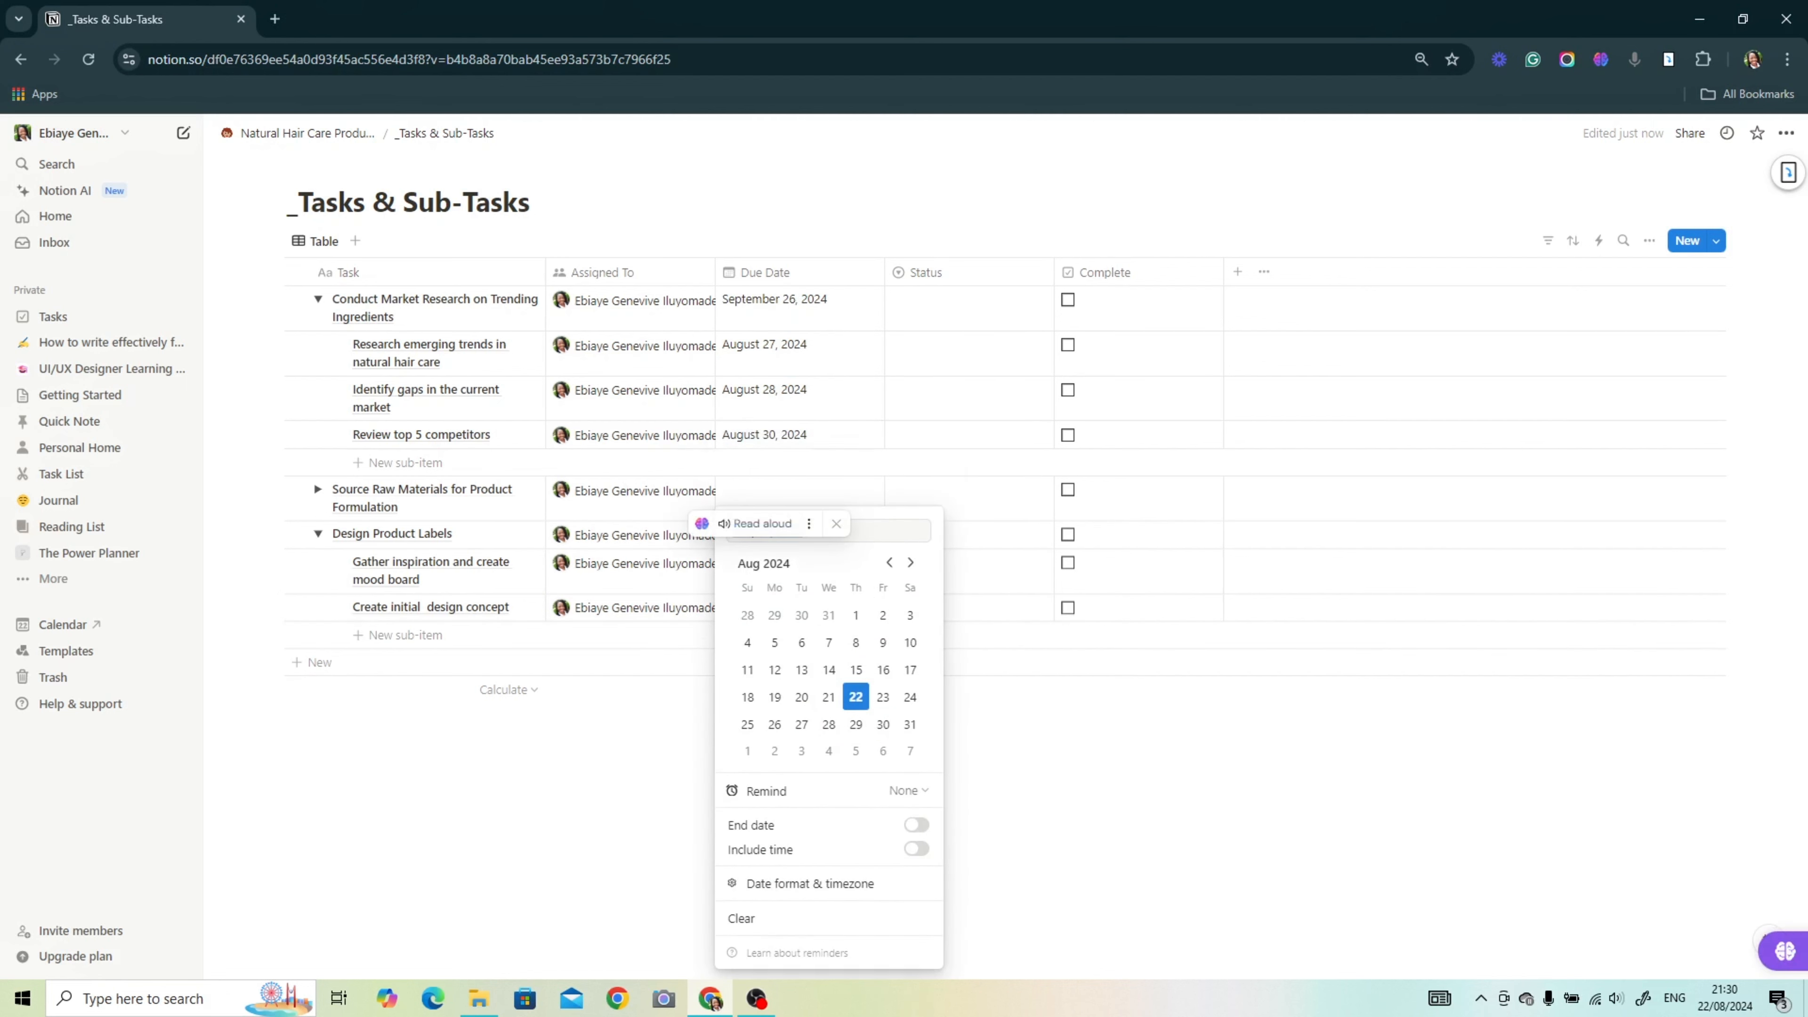
pyautogui.click(318, 490)
pyautogui.click(911, 563)
pyautogui.click(774, 725)
pyautogui.click(669, 748)
# Step: Set due dates for the Source Raw Materials sub-tasks: contact suppliers August 26, order samples September 7, and compare pricing September 13, 2024
pyautogui.click(793, 539)
pyautogui.click(840, 565)
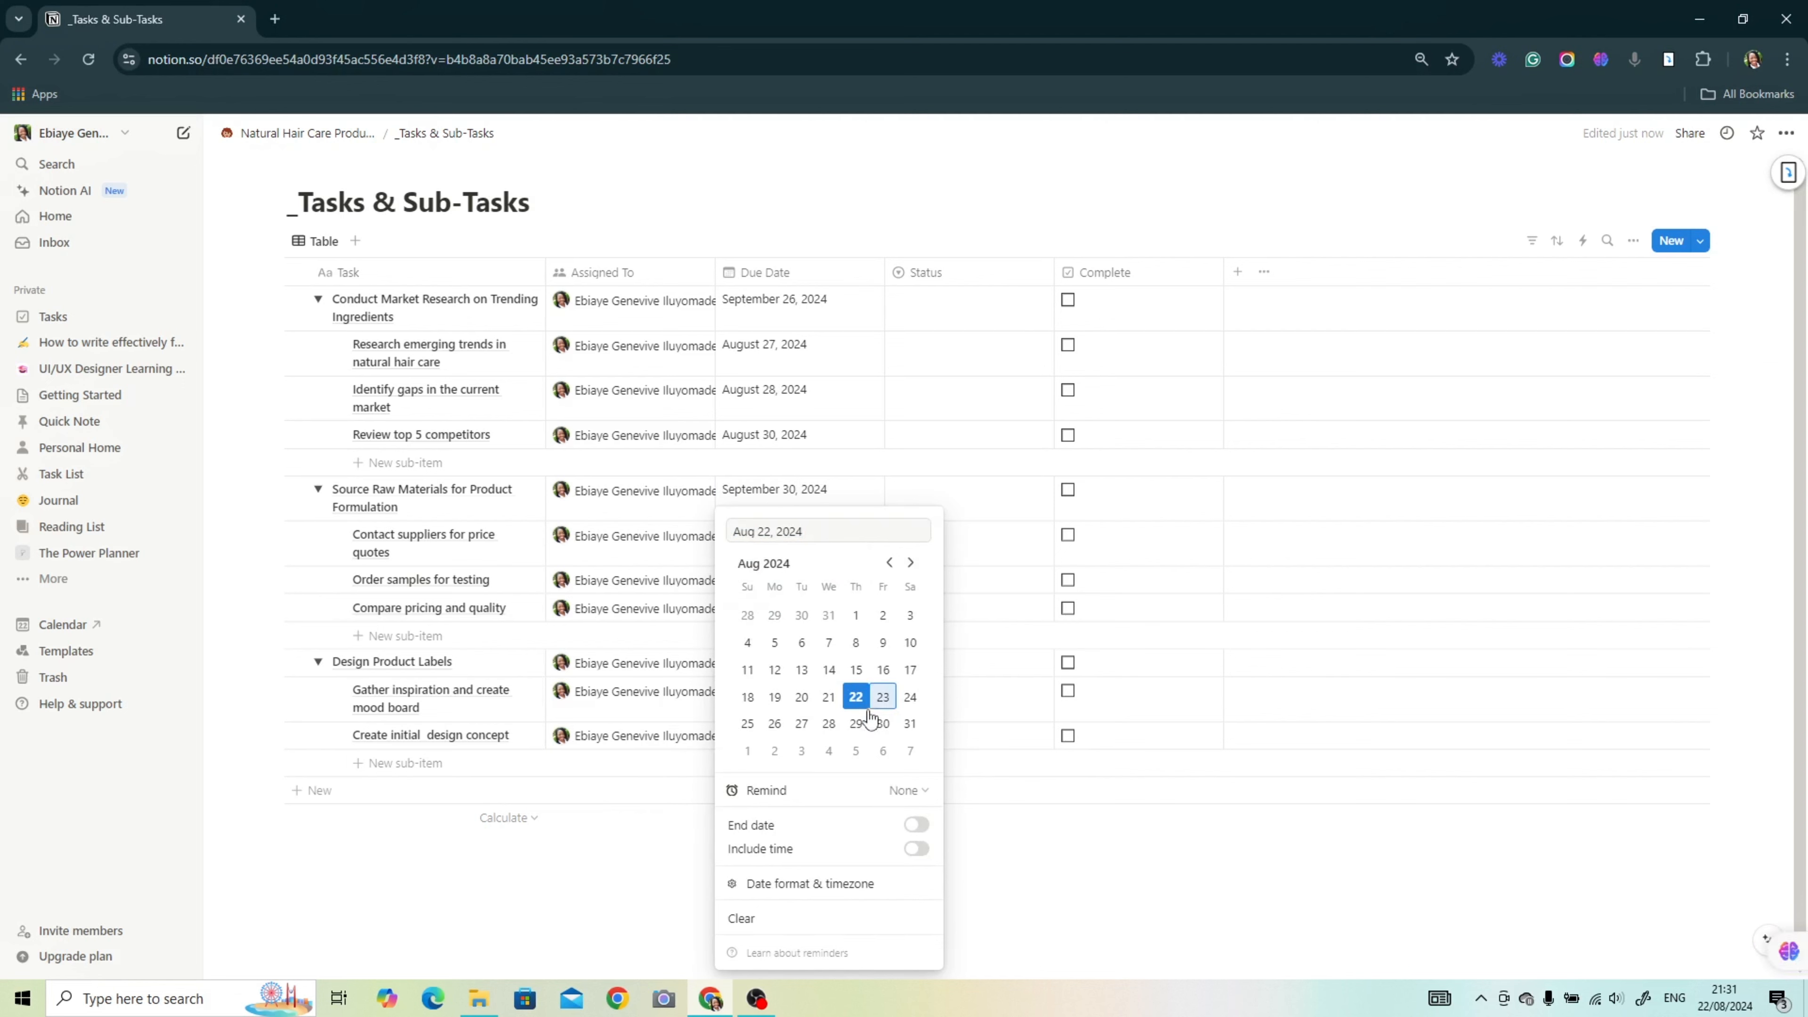
pyautogui.click(774, 726)
pyautogui.click(673, 757)
pyautogui.click(797, 580)
pyautogui.click(909, 381)
pyautogui.click(797, 609)
pyautogui.click(911, 213)
pyautogui.click(884, 292)
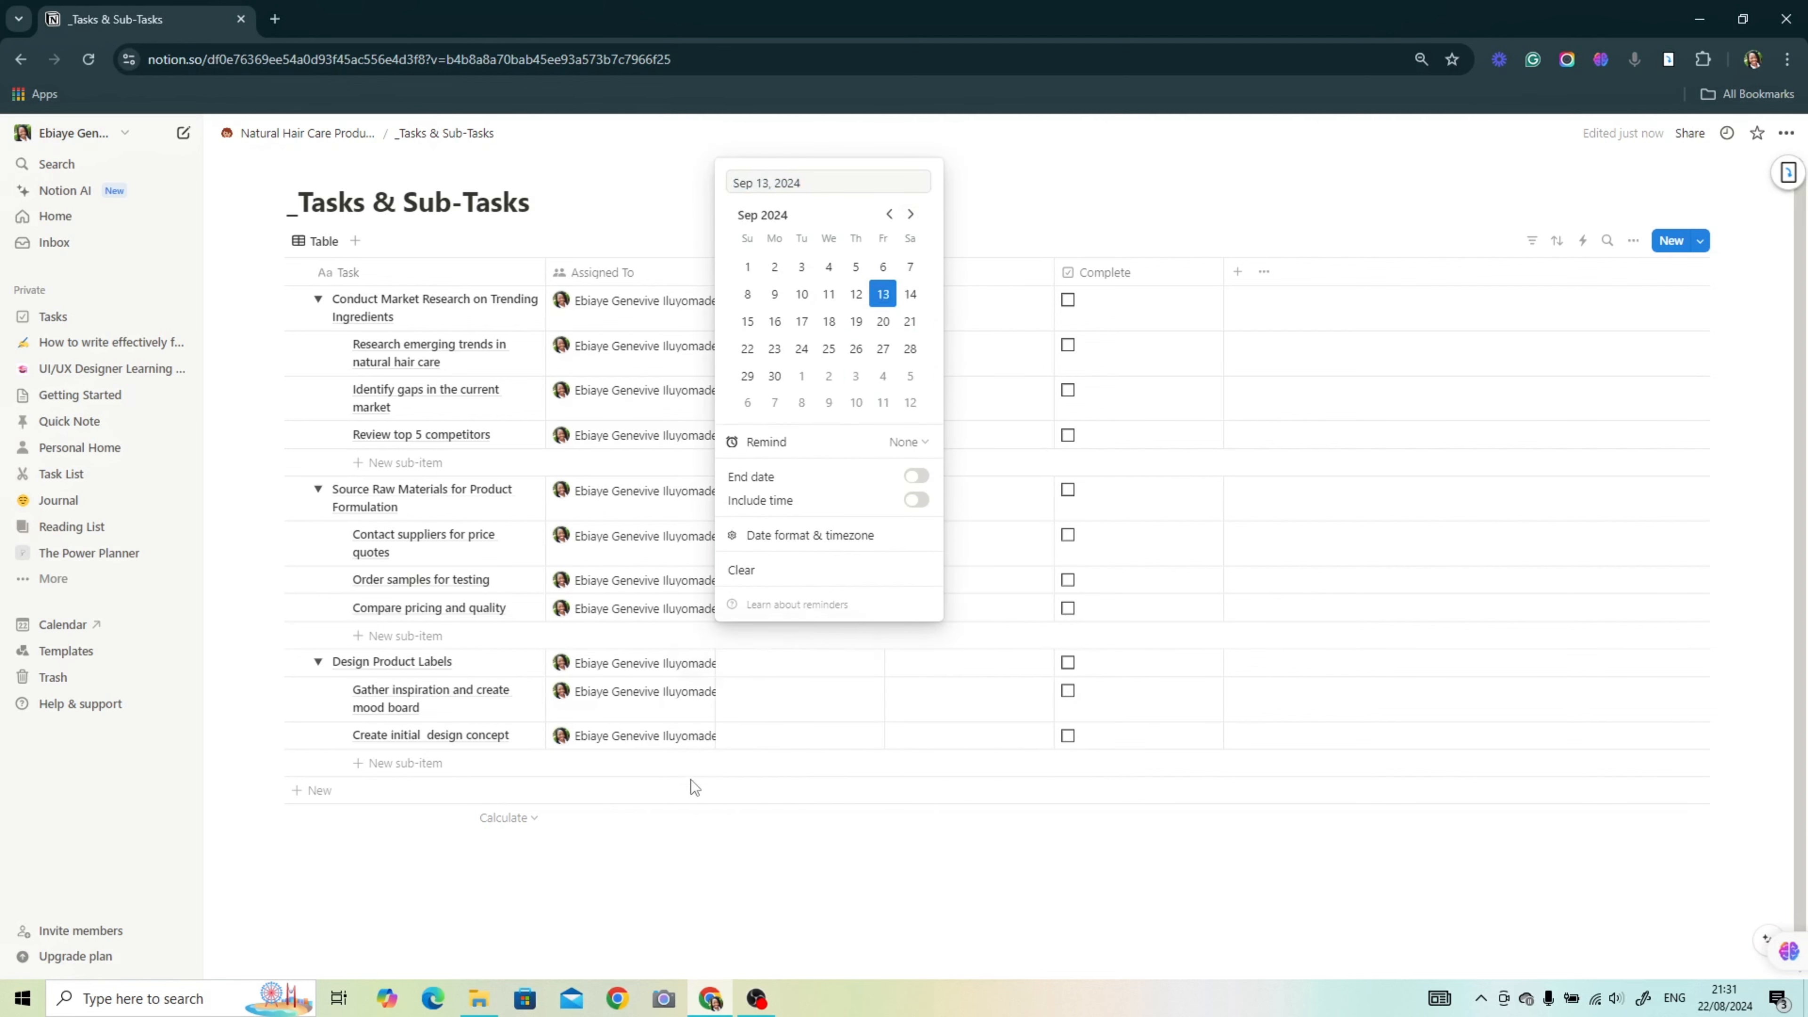
pyautogui.click(692, 782)
# Step: Set the due date of Design Product Labels to October 12, 2024 and its mood board sub-task to October 5, 2024
pyautogui.click(797, 663)
pyautogui.click(911, 269)
pyautogui.click(828, 431)
pyautogui.click(797, 695)
pyautogui.click(910, 314)
pyautogui.click(911, 314)
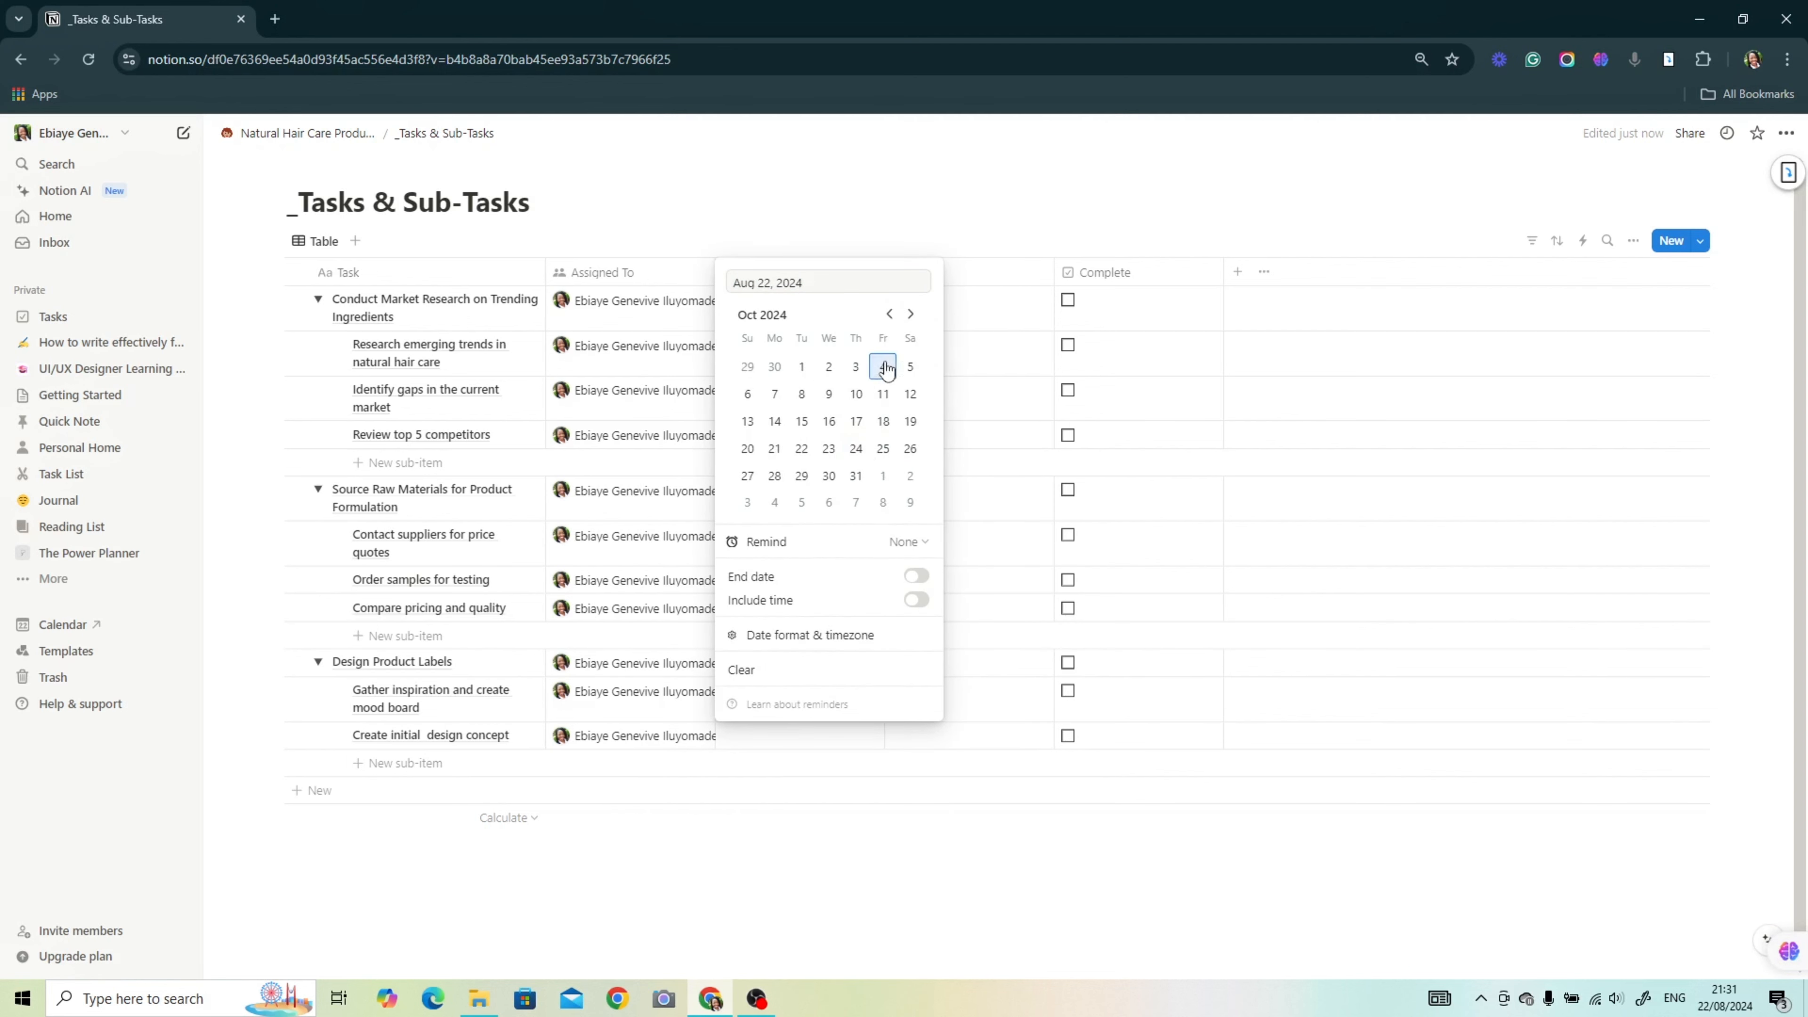
pyautogui.click(829, 366)
# Step: Set the due date of the "Create initial design concept" sub-task to October 10, 2024
pyautogui.click(740, 735)
pyautogui.click(911, 342)
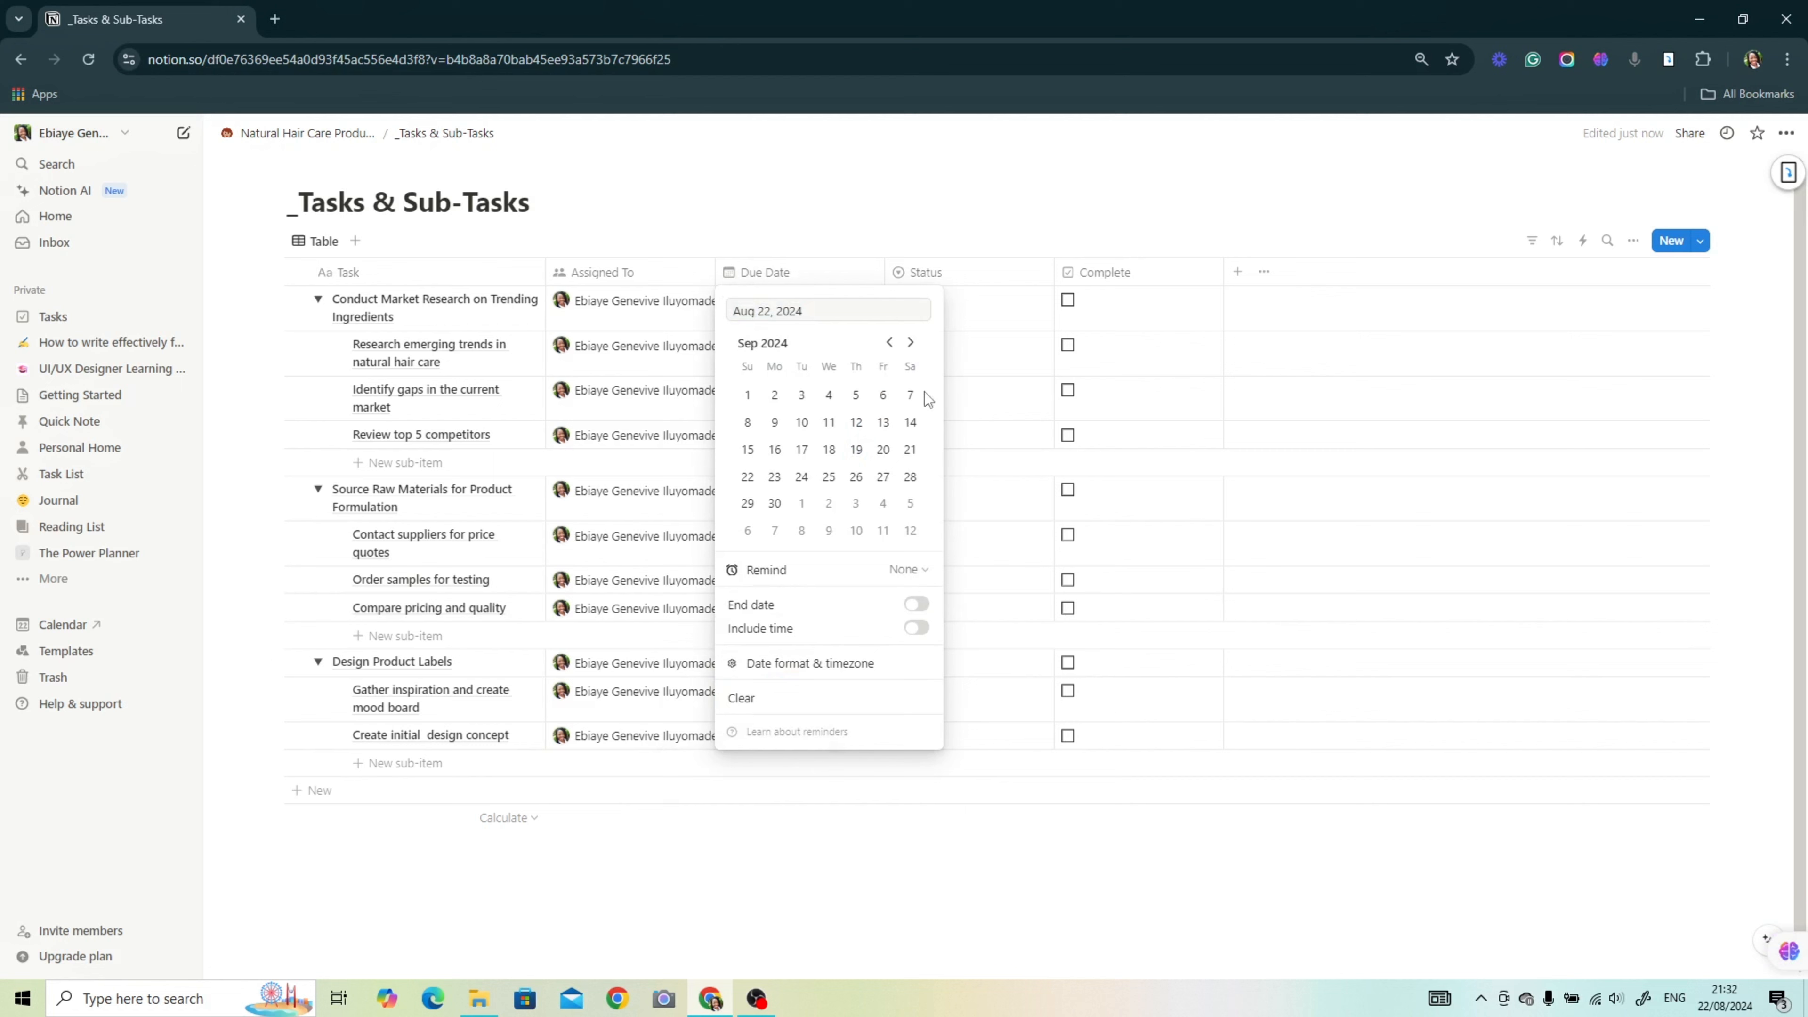
pyautogui.click(701, 788)
pyautogui.click(742, 735)
pyautogui.click(911, 342)
pyautogui.click(911, 342)
pyautogui.click(857, 422)
pyautogui.click(701, 788)
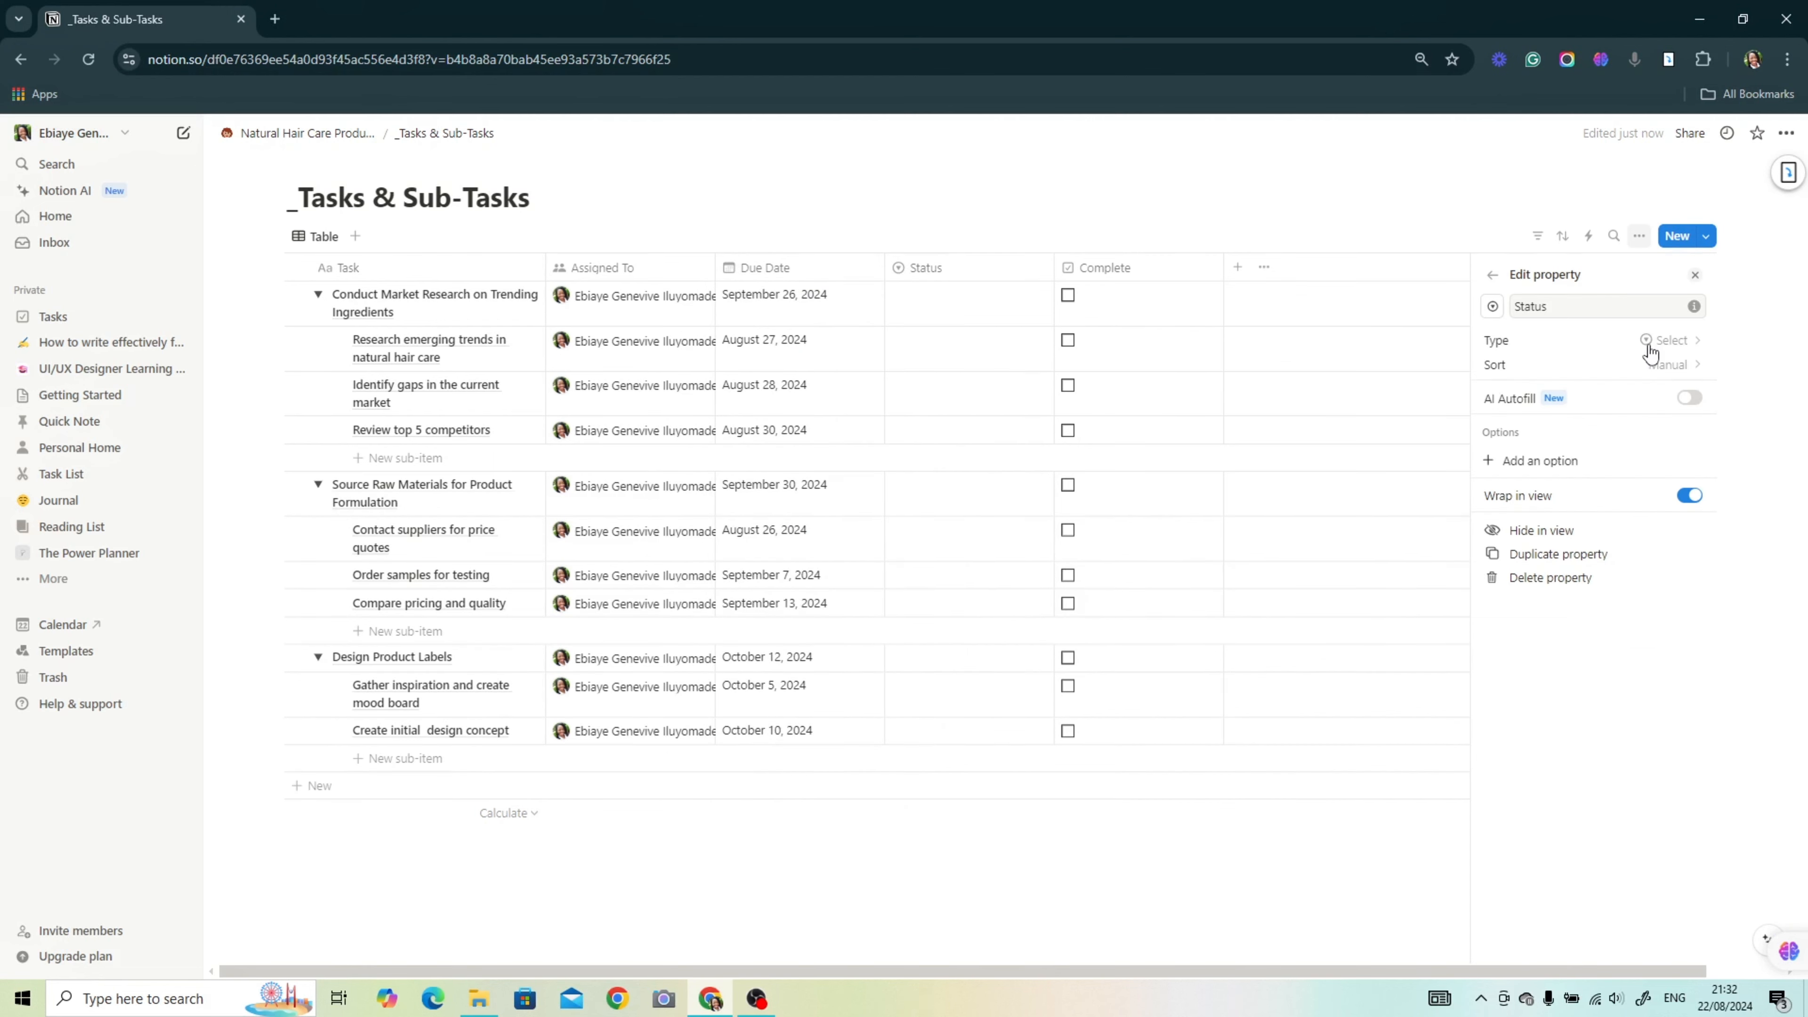
# Step: Change the Status property's type from Select to Status
pyautogui.click(1662, 342)
pyautogui.click(1537, 596)
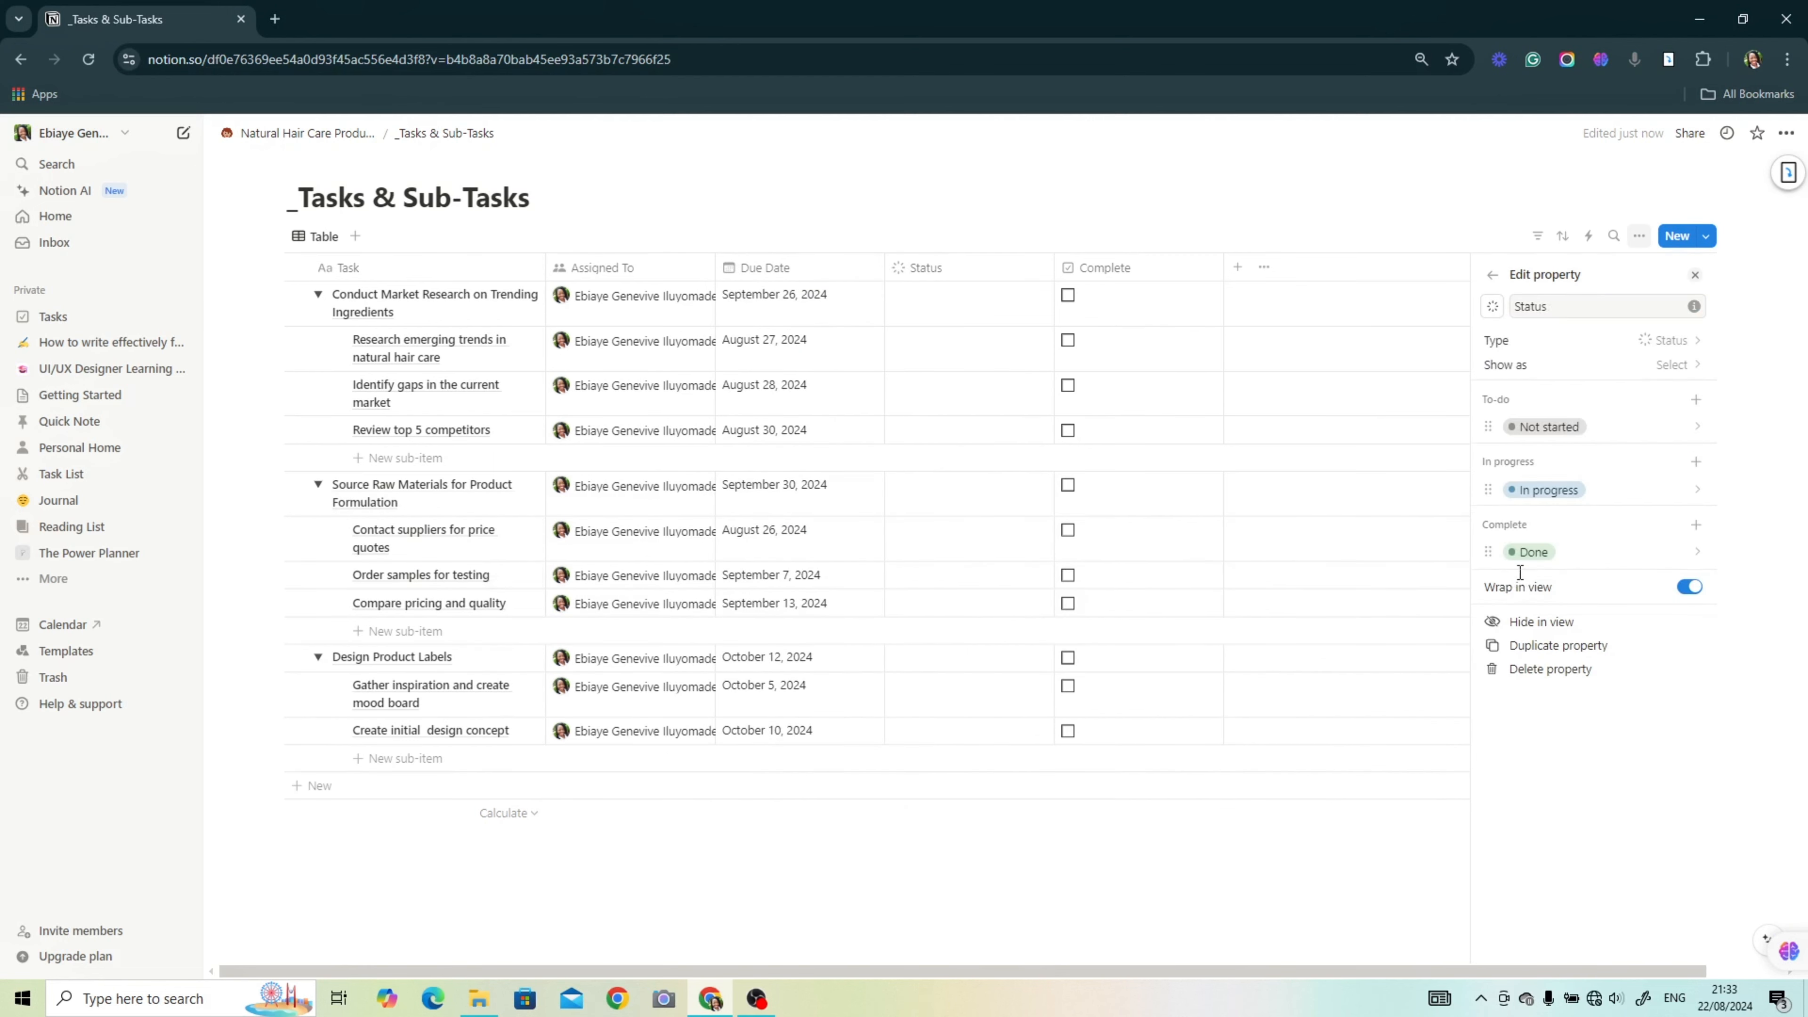
# Step: Set the status of all three main tasks to In progress and of the "Research emerging trends" sub-task to Done
pyautogui.click(936, 306)
pyautogui.click(938, 413)
pyautogui.click(957, 344)
pyautogui.click(924, 522)
pyautogui.click(932, 495)
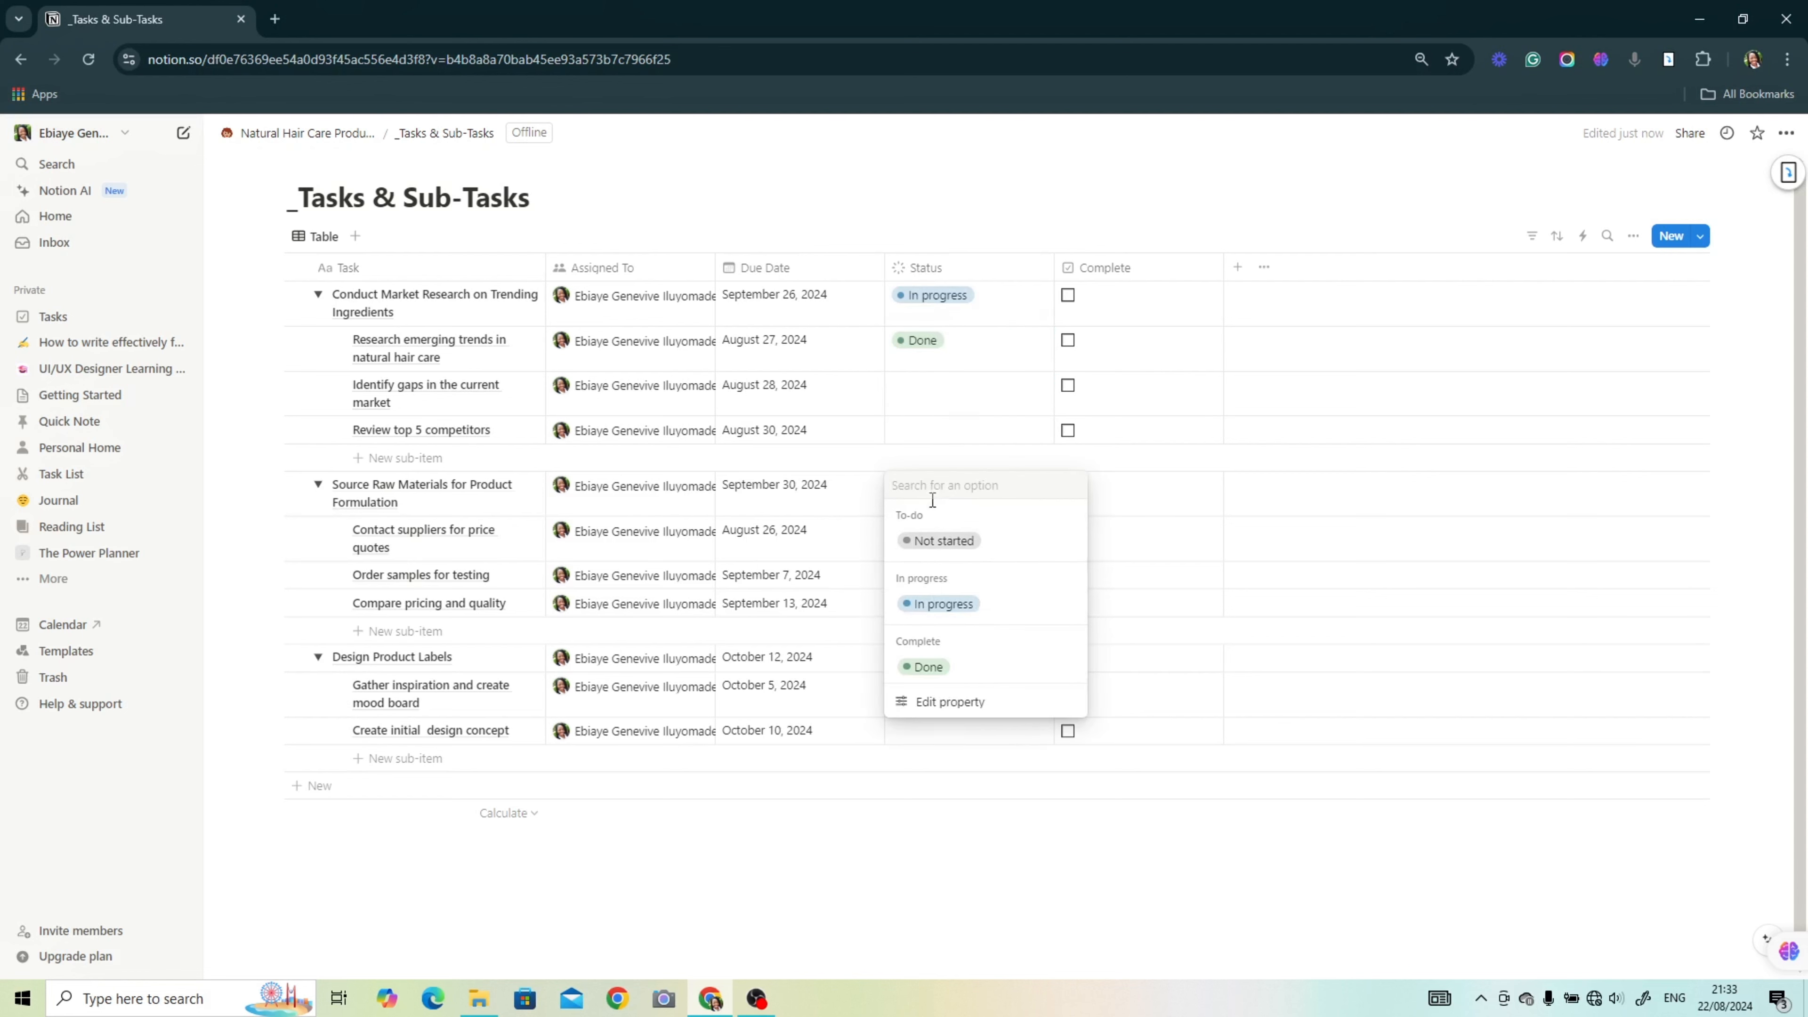
pyautogui.click(943, 603)
pyautogui.click(932, 656)
pyautogui.click(943, 775)
# Step: Set the mood board sub-task's status to Done and mark it and "Research emerging trends" as complete
pyautogui.click(900, 731)
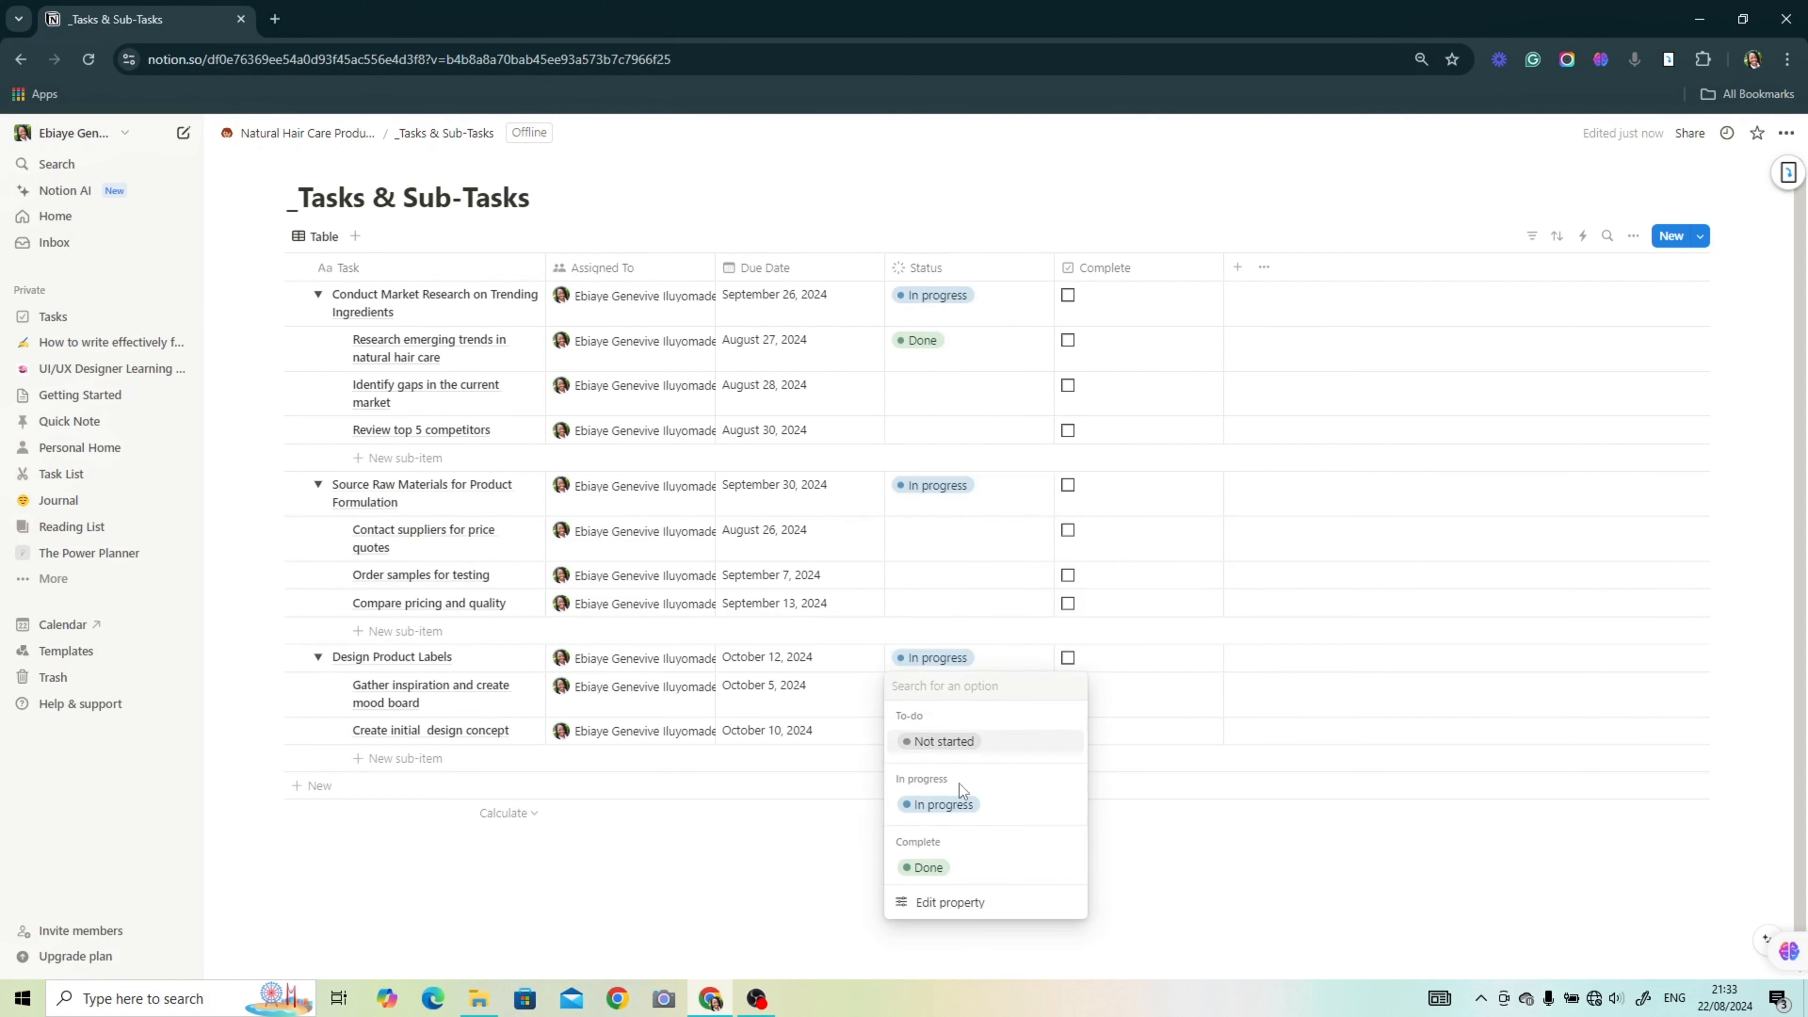
pyautogui.click(925, 867)
pyautogui.click(1068, 686)
pyautogui.click(1068, 340)
# Step: Set "Identify gaps in the current market" to Not started and "Review top 5 competitors" to In progress
pyautogui.click(913, 390)
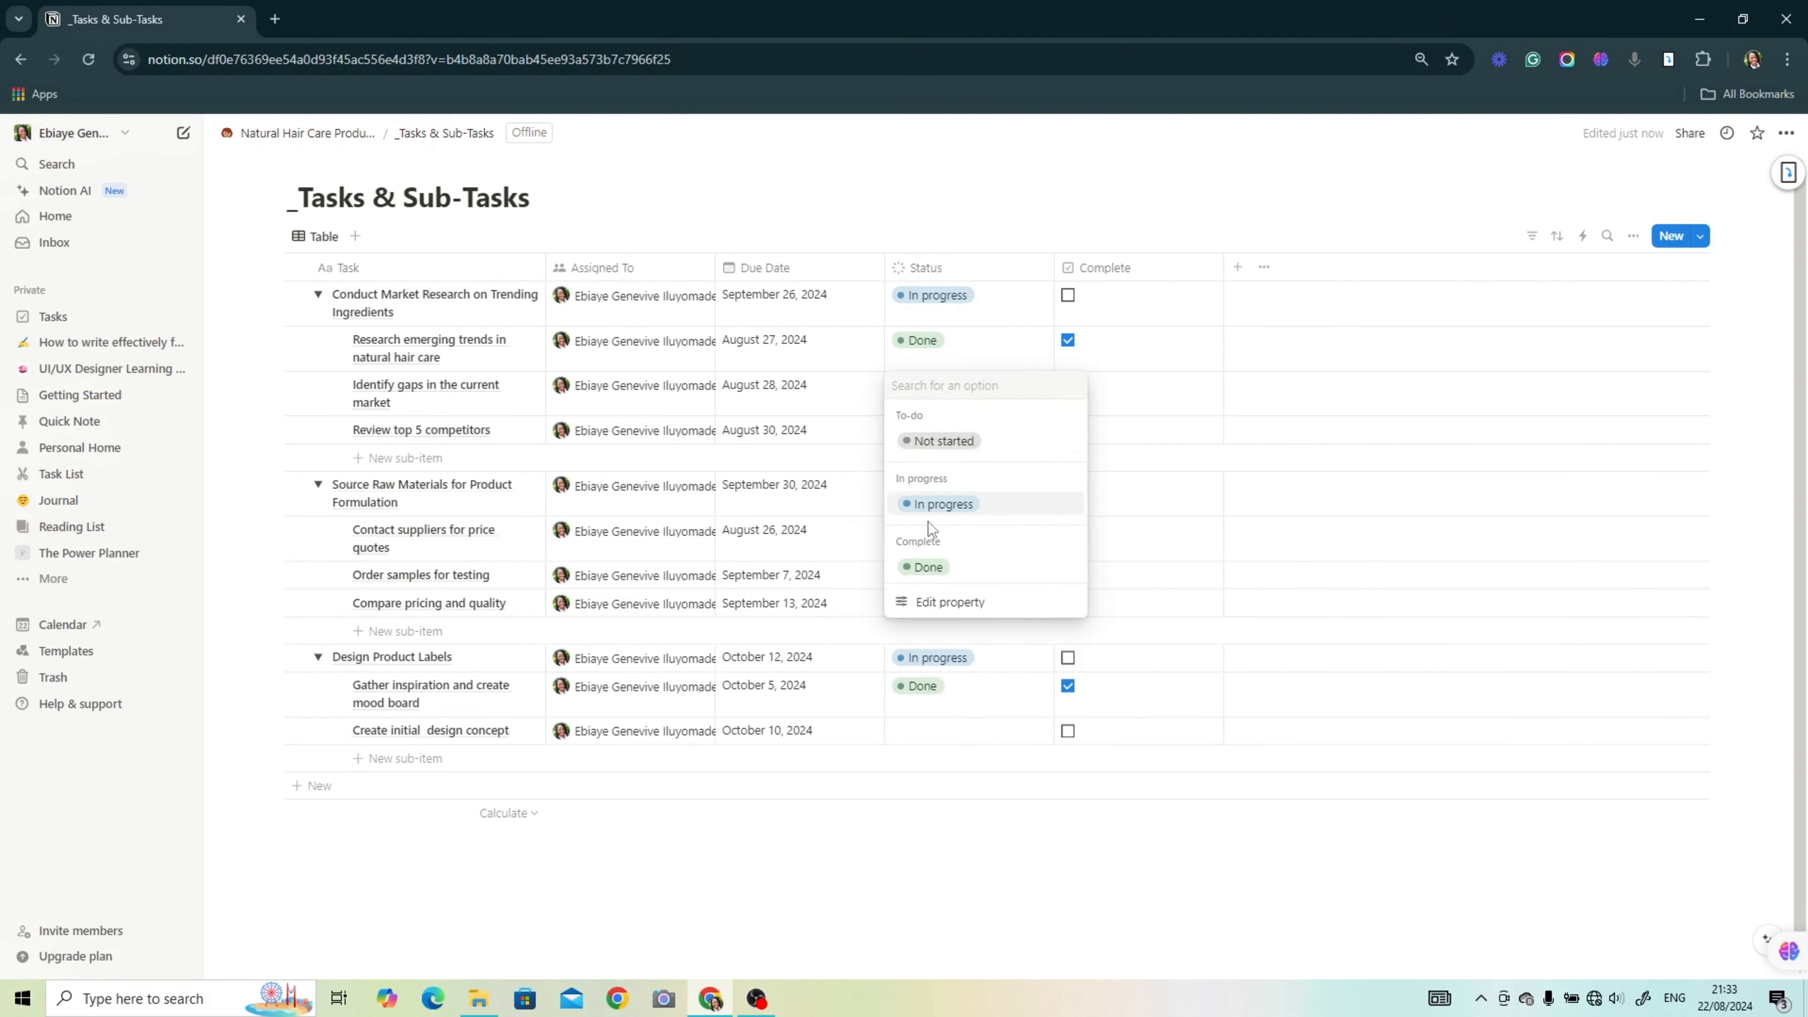
pyautogui.click(942, 441)
pyautogui.click(927, 430)
pyautogui.click(941, 549)
# Step: Set the contact suppliers and order samples sub-tasks to Done and mark them complete, and set "Compare pricing and quality" to In progress
pyautogui.click(924, 532)
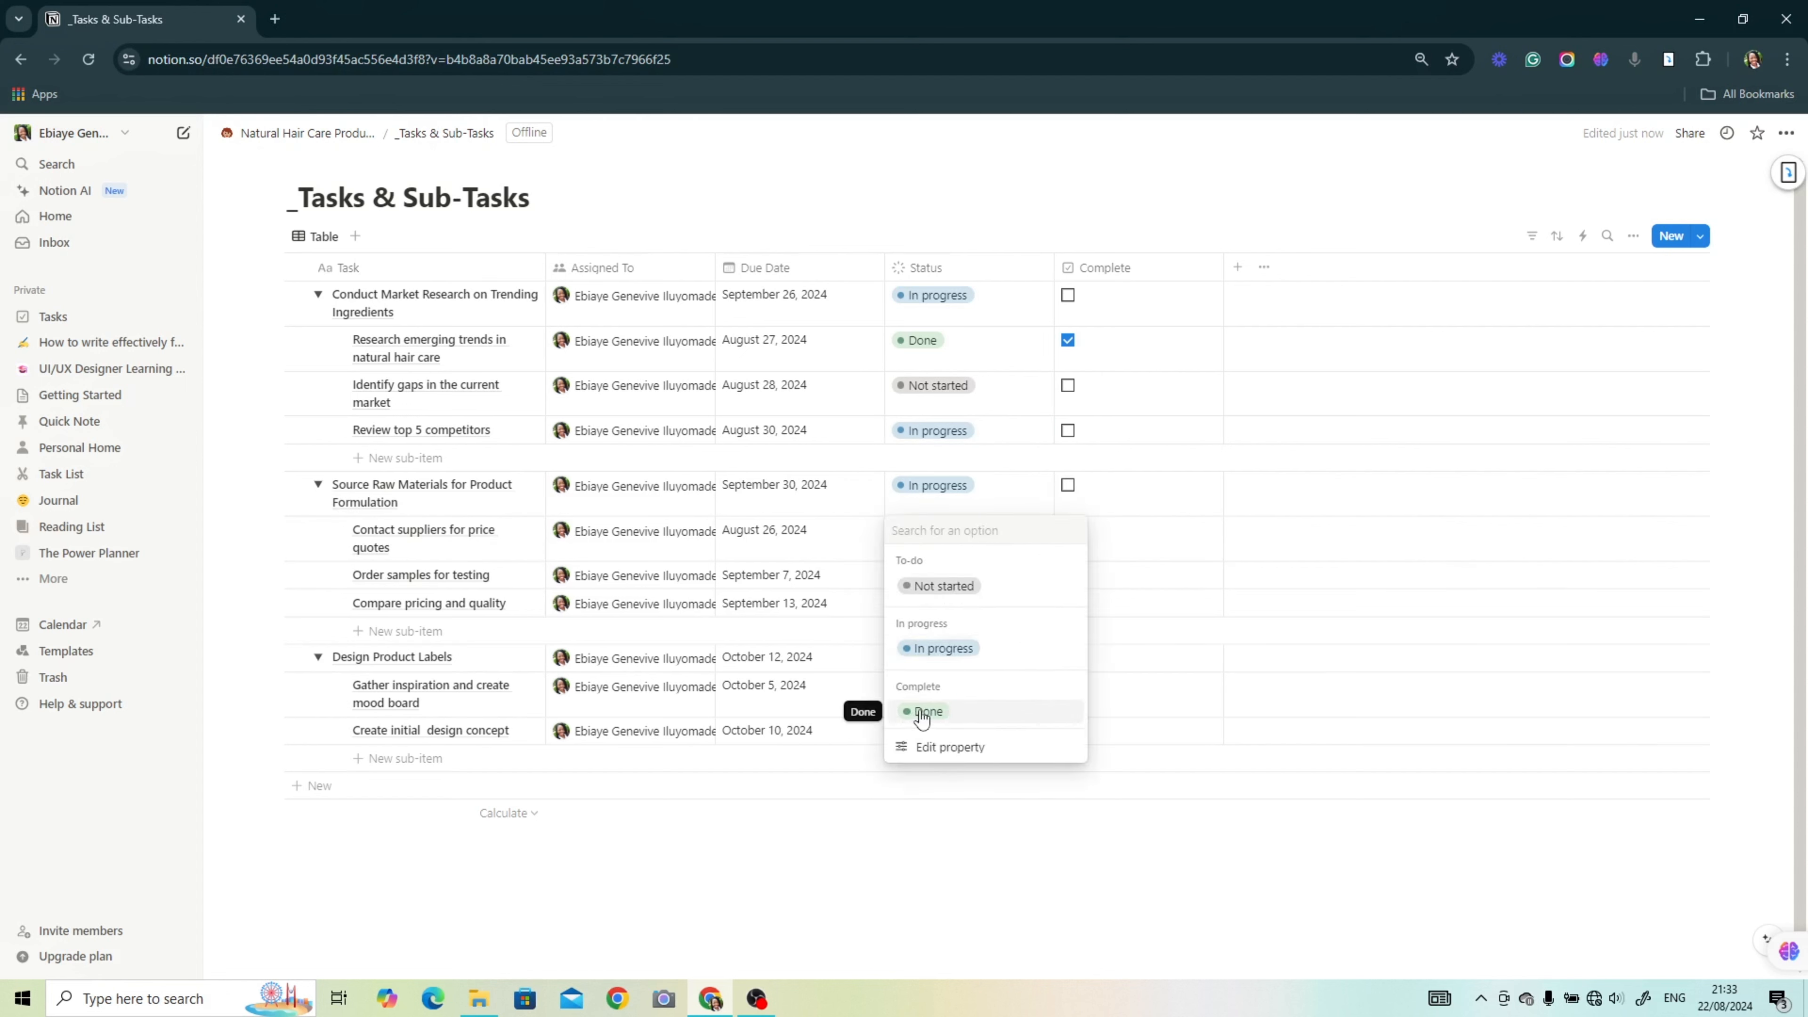
pyautogui.click(922, 718)
pyautogui.click(925, 575)
pyautogui.click(923, 763)
pyautogui.click(926, 603)
pyautogui.click(940, 722)
pyautogui.click(1068, 575)
pyautogui.click(1068, 530)
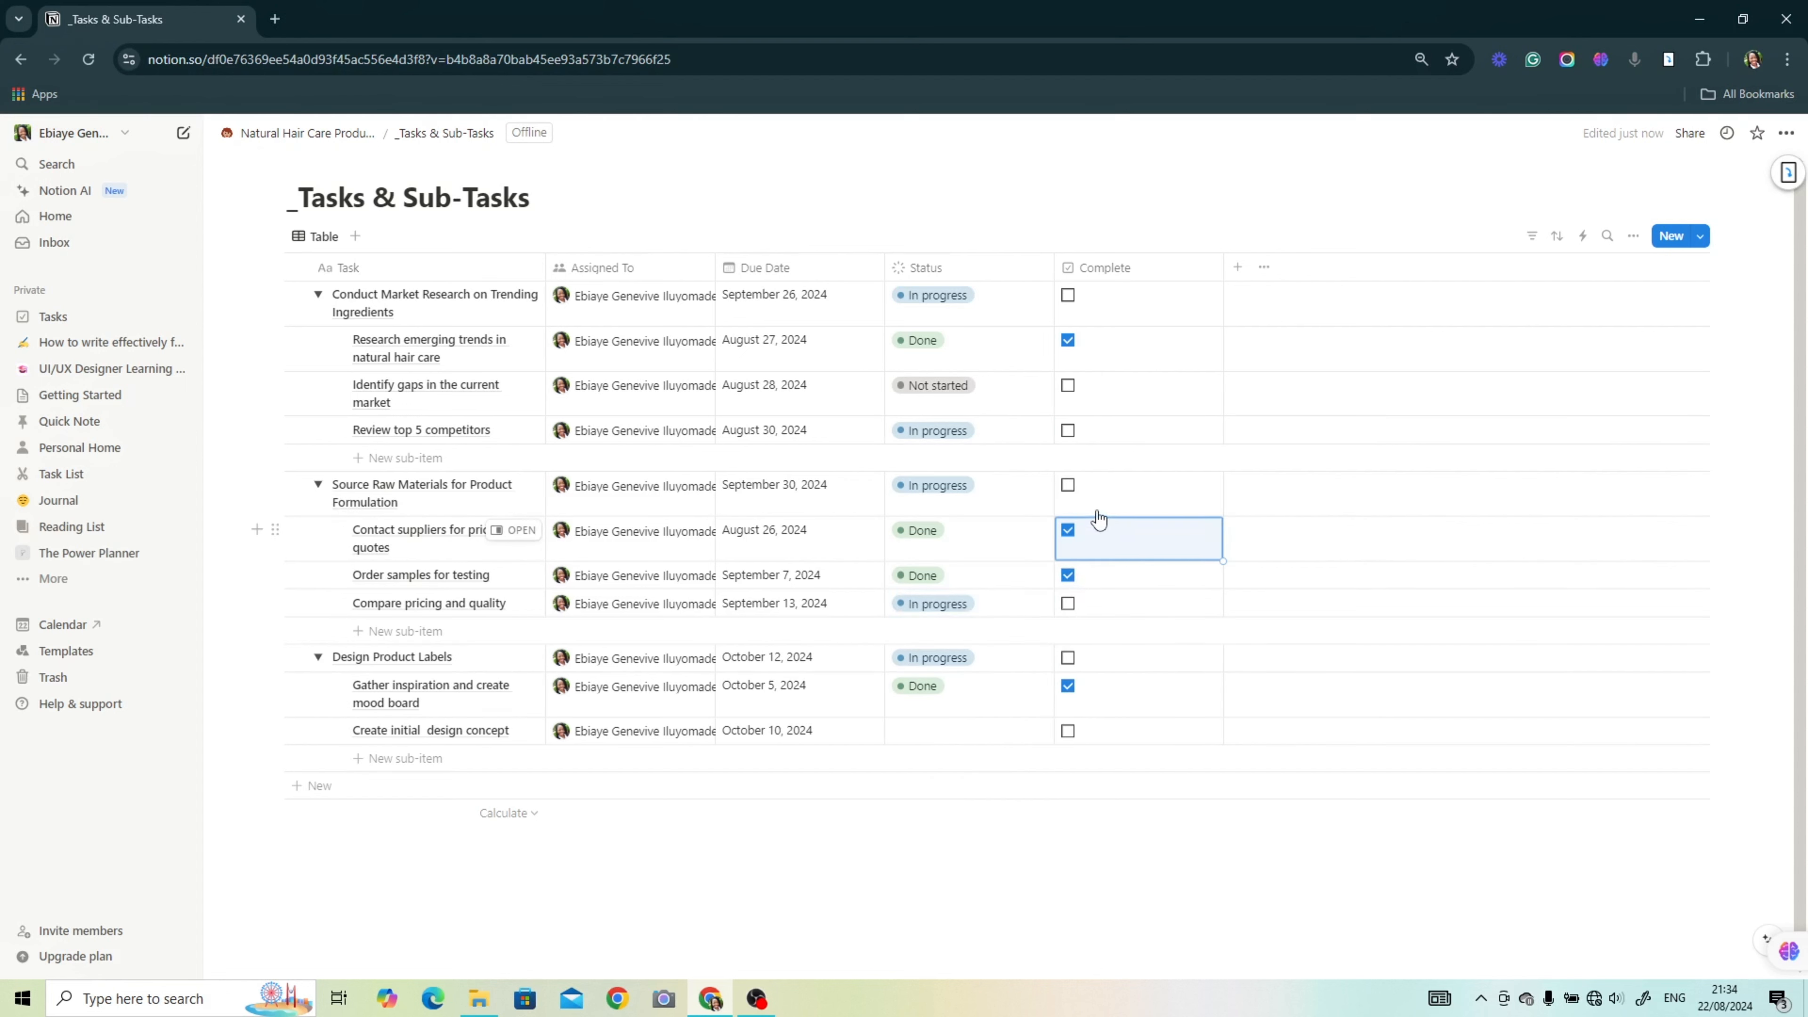
pyautogui.click(1239, 267)
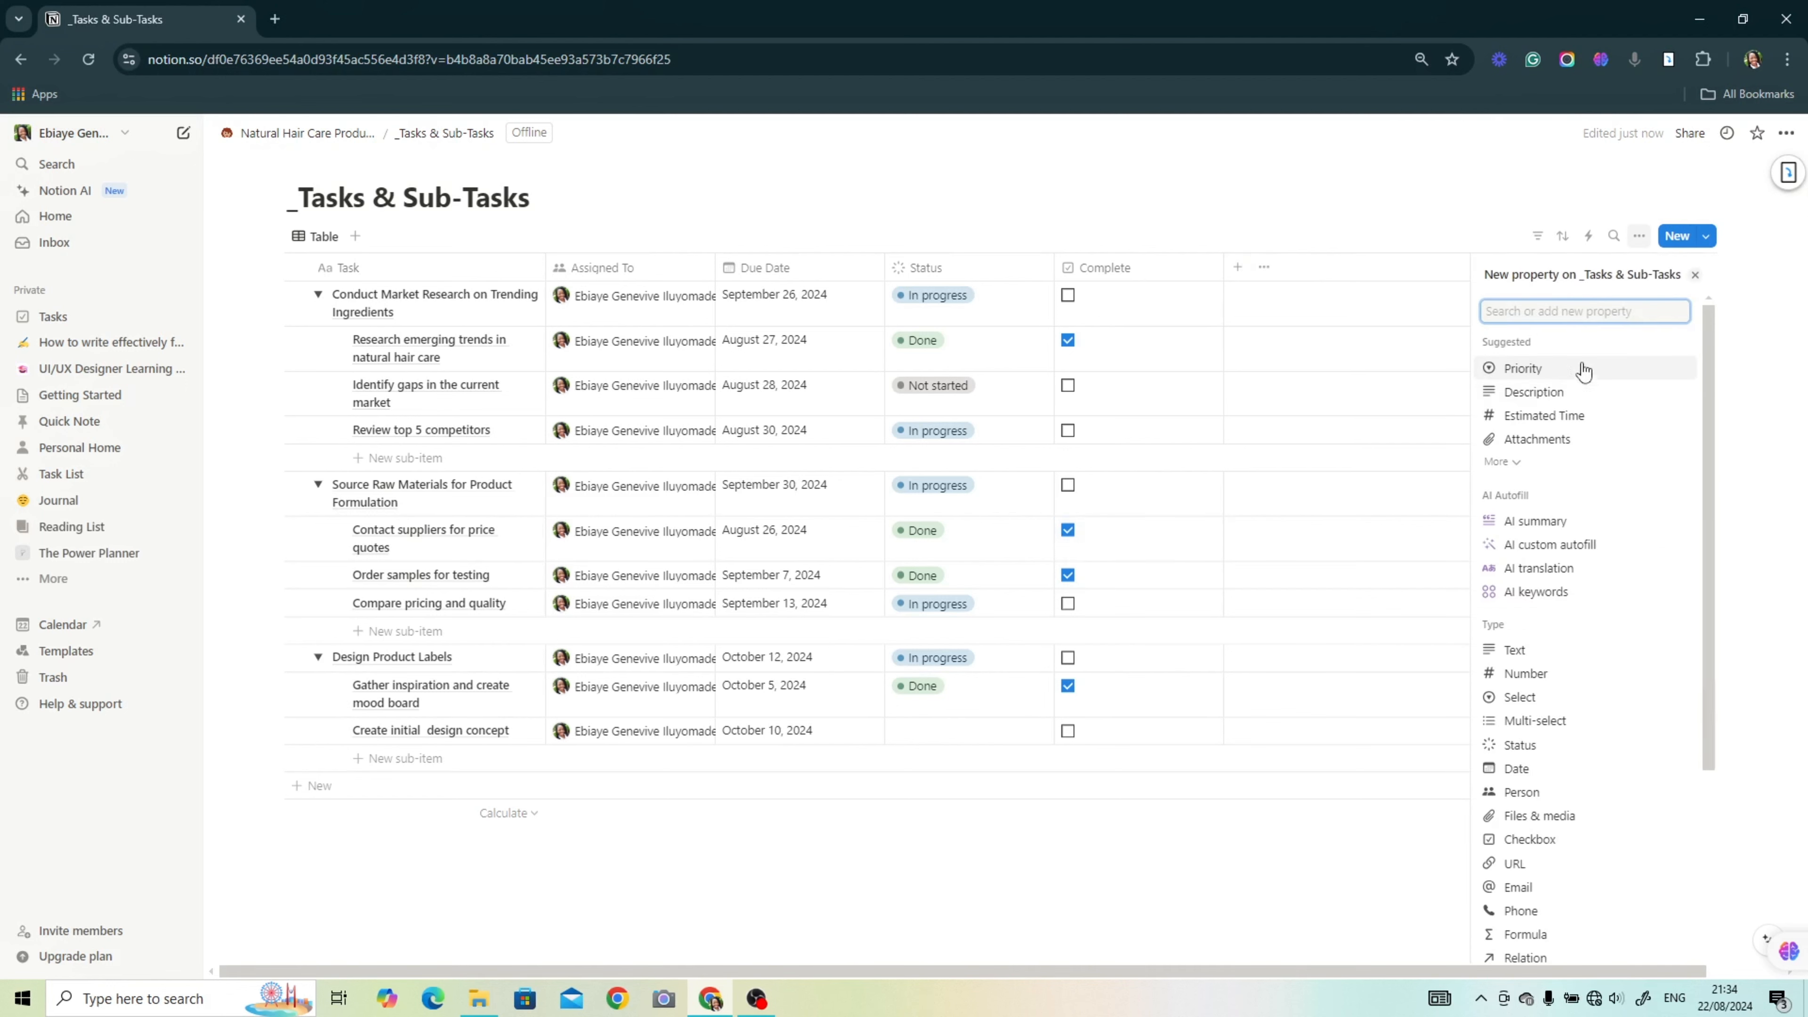
pyautogui.scroll(-3, 1630, 556)
pyautogui.click(1531, 819)
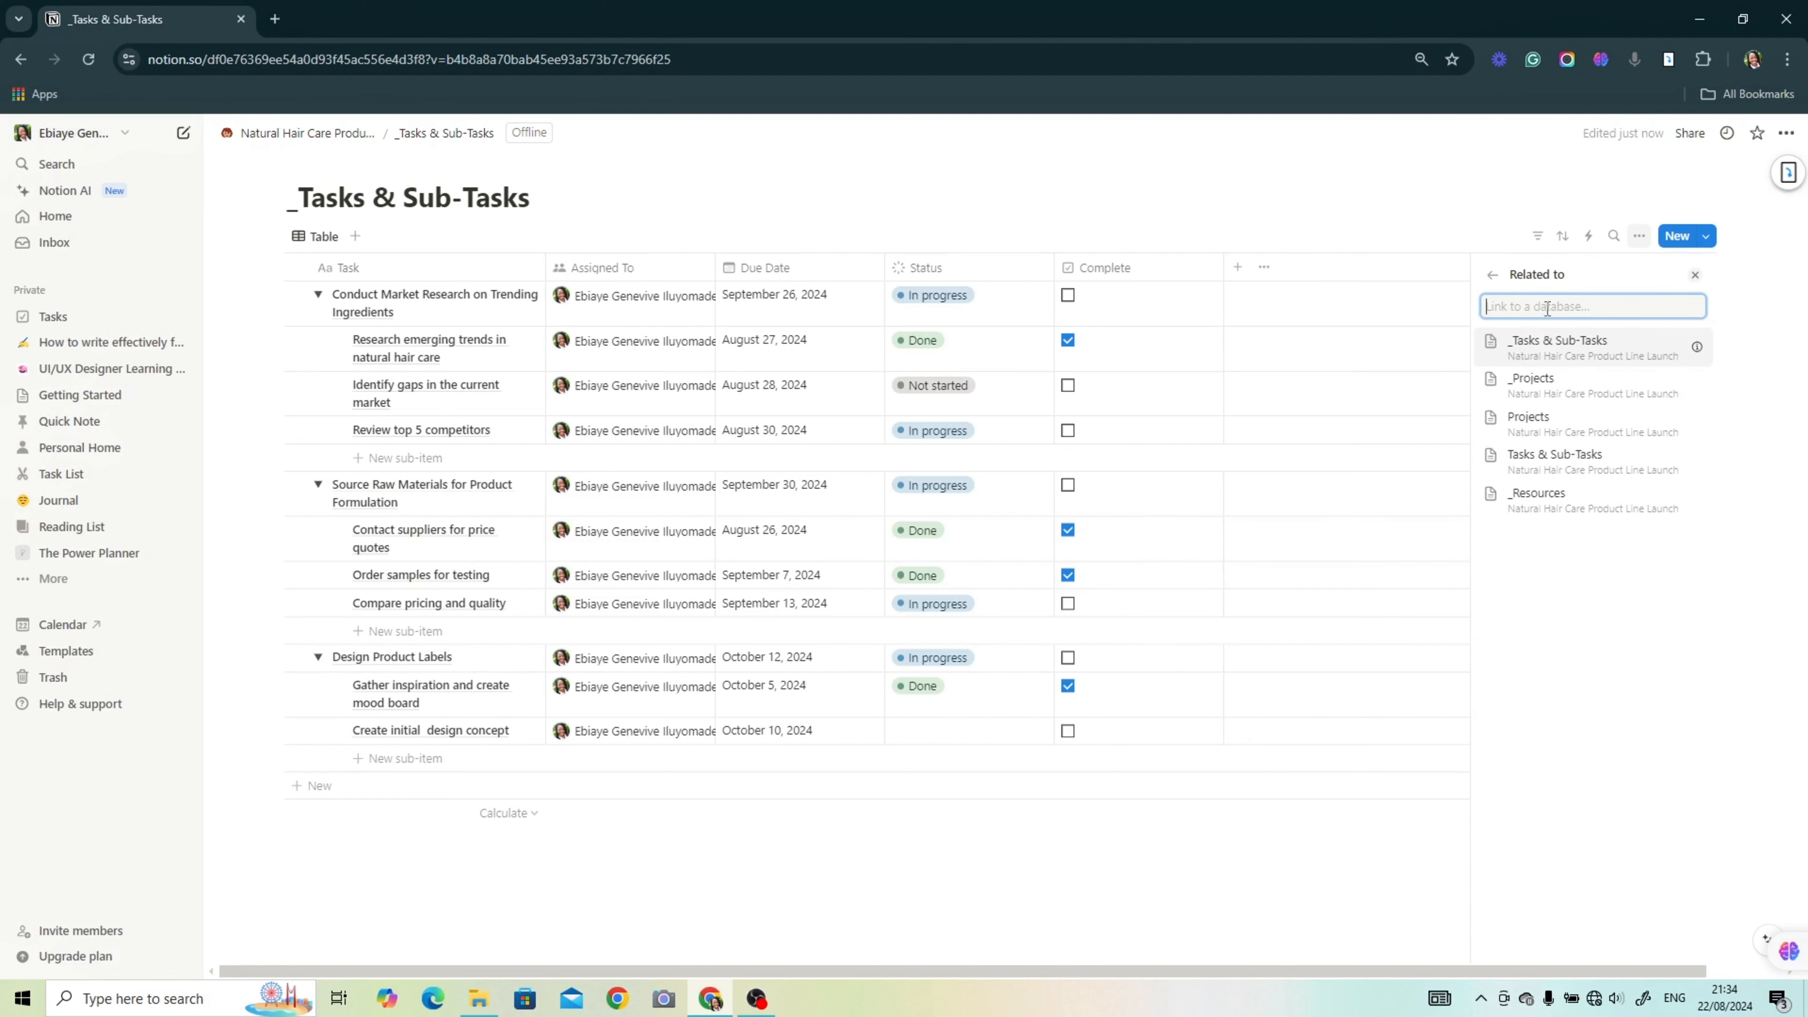
pyautogui.click(1097, 518)
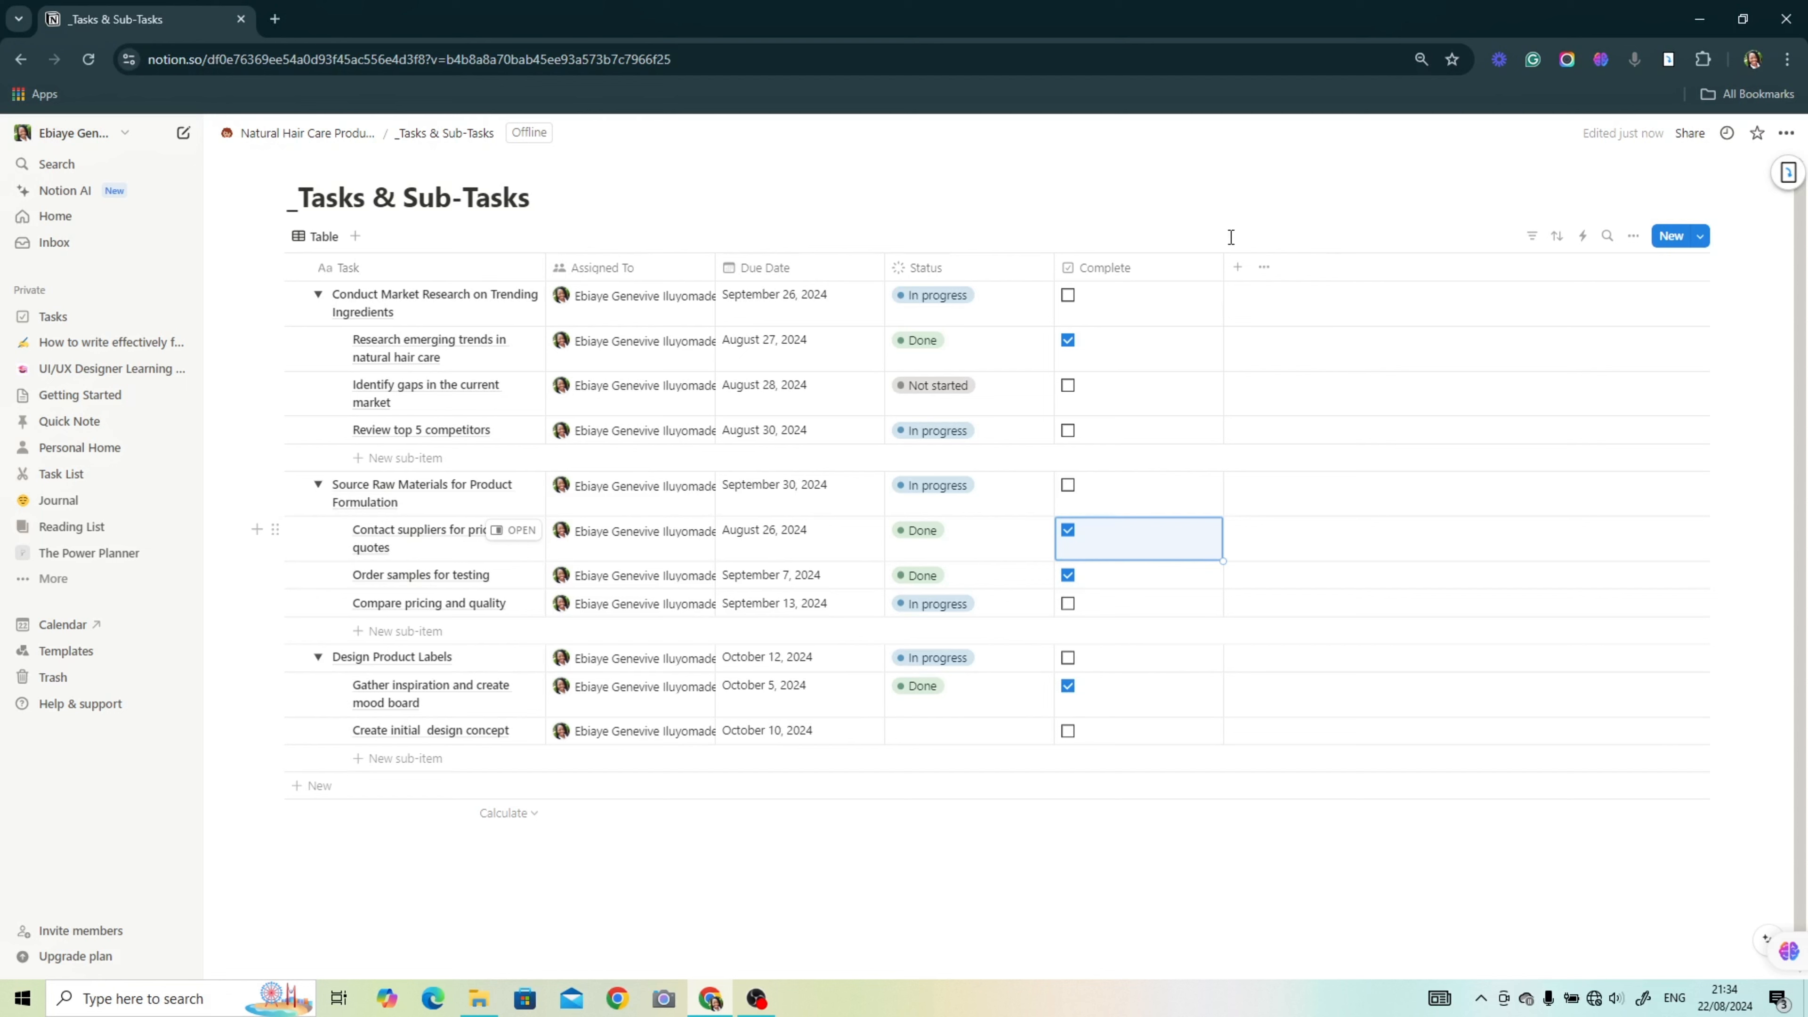
pyautogui.click(1238, 267)
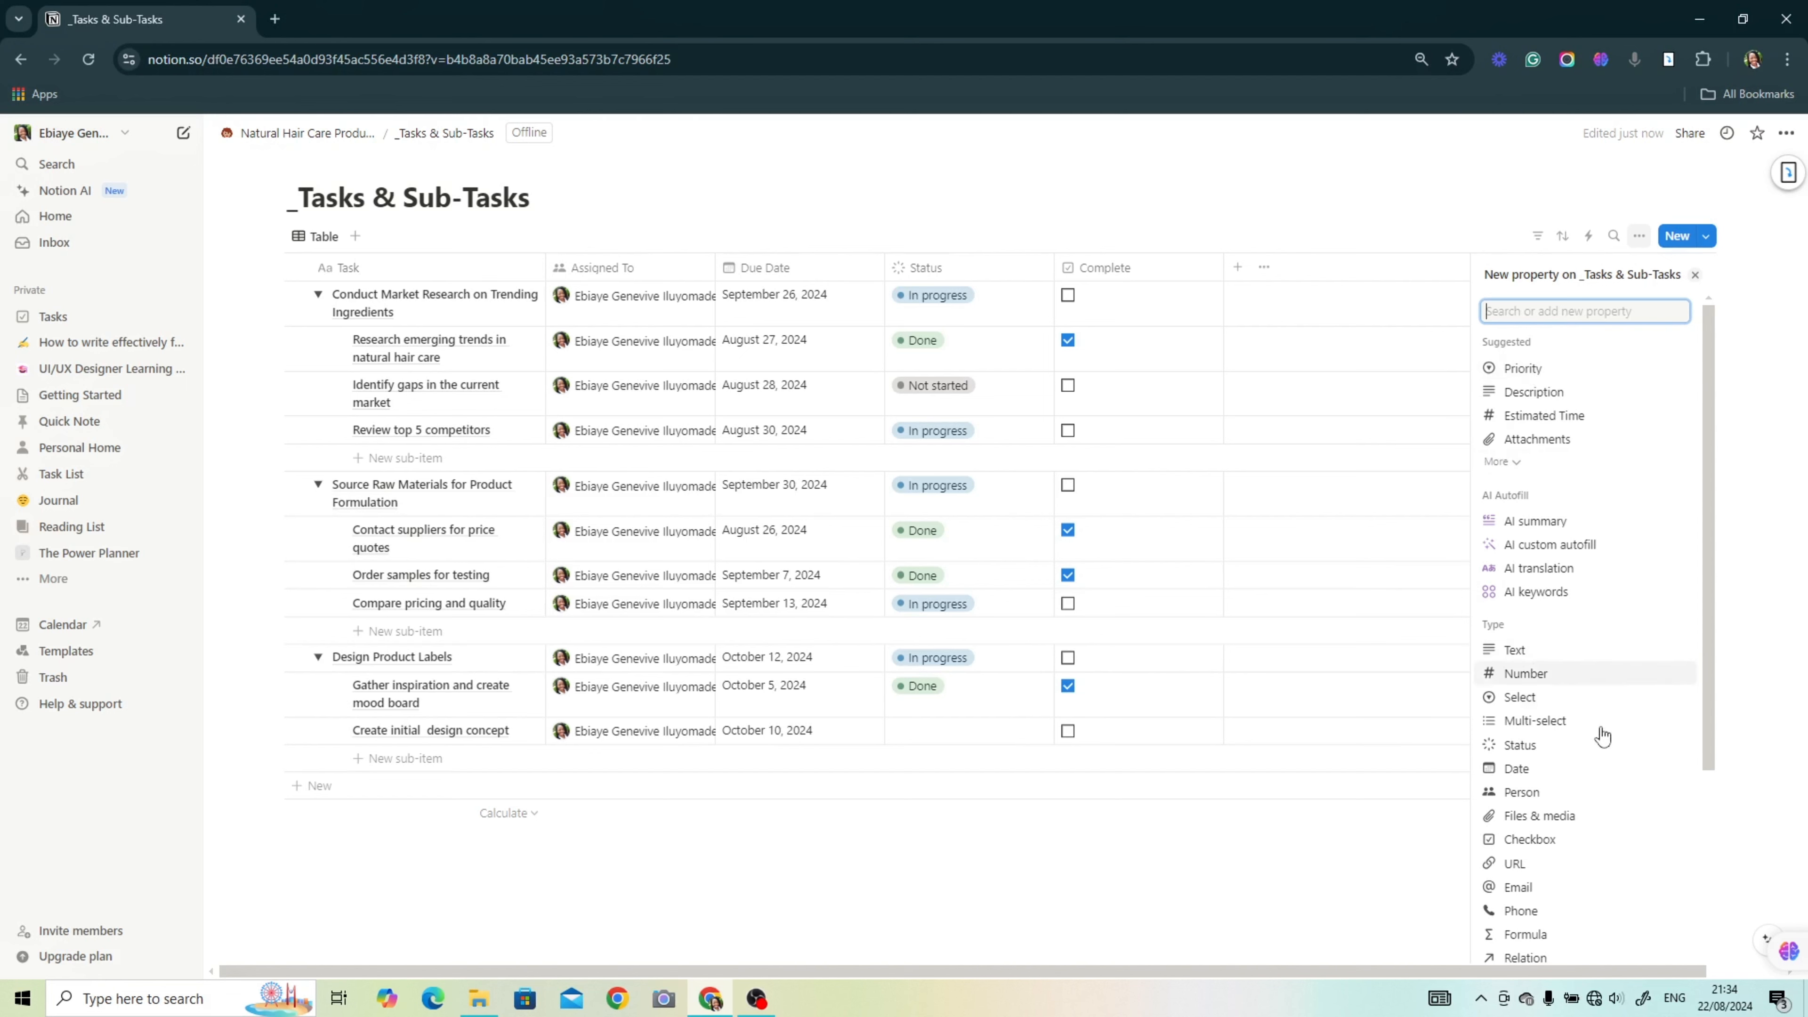
pyautogui.scroll(-2, 1603, 735)
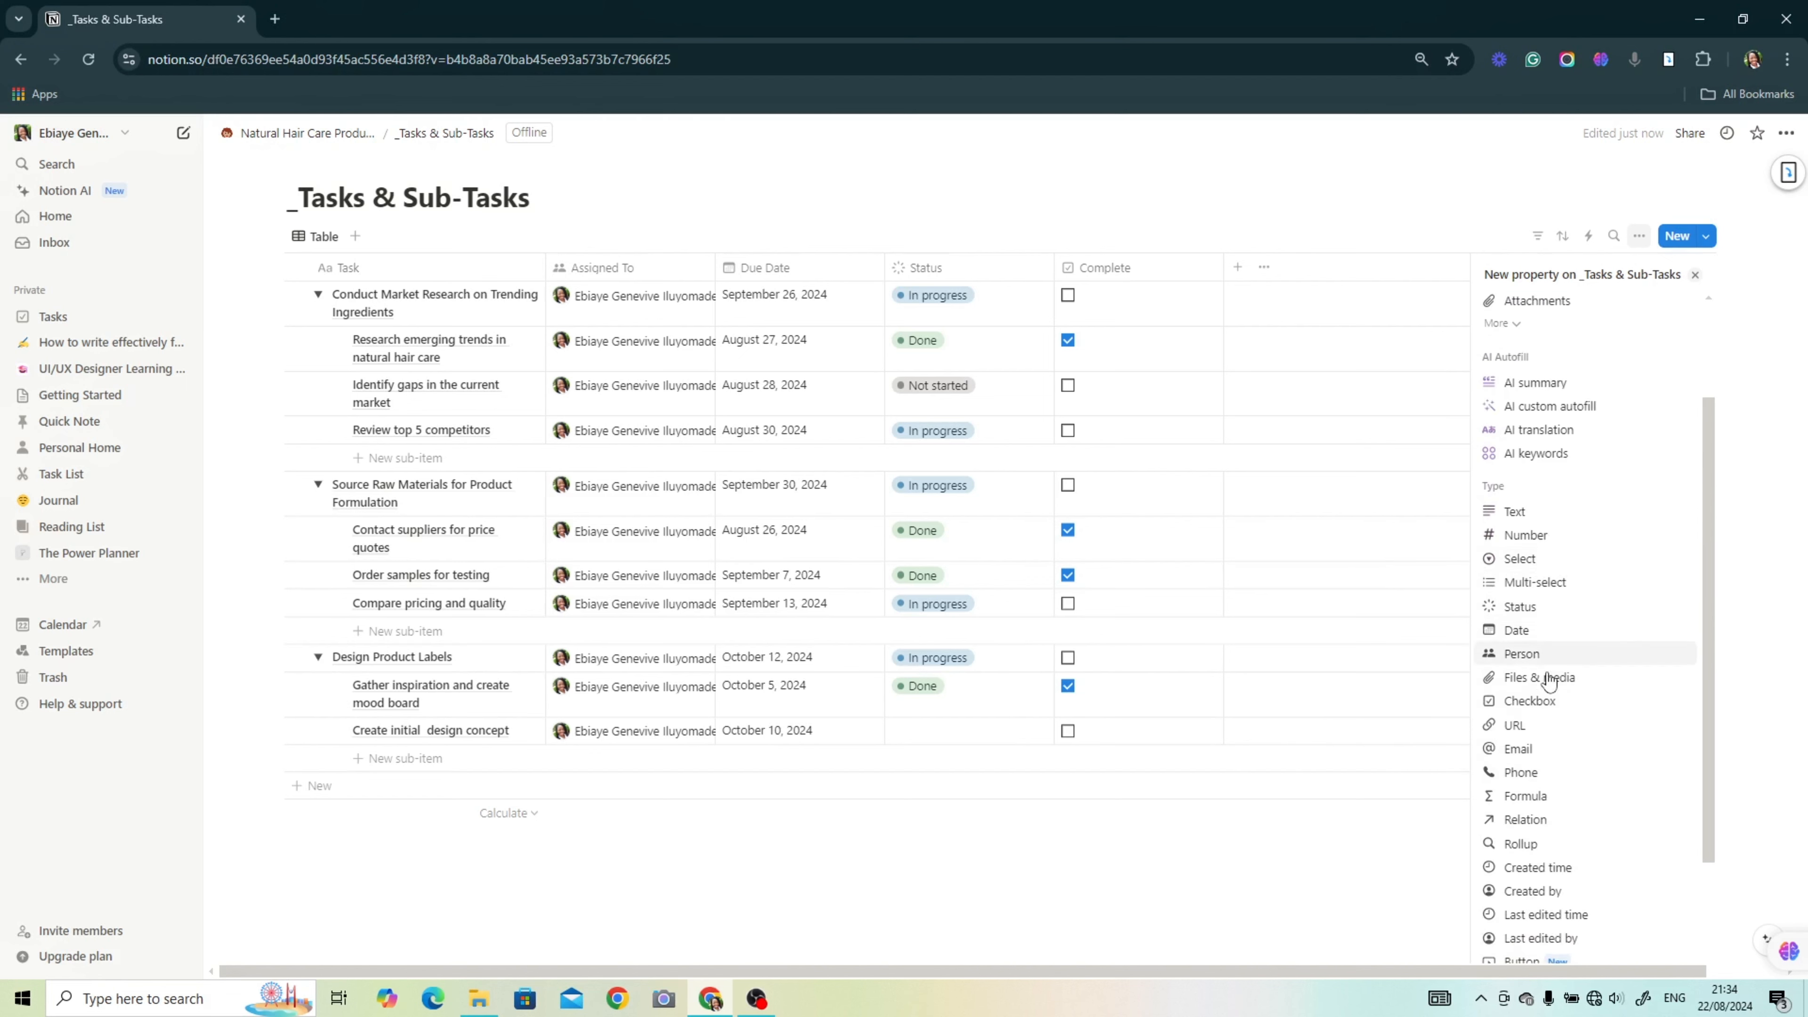
pyautogui.click(1538, 812)
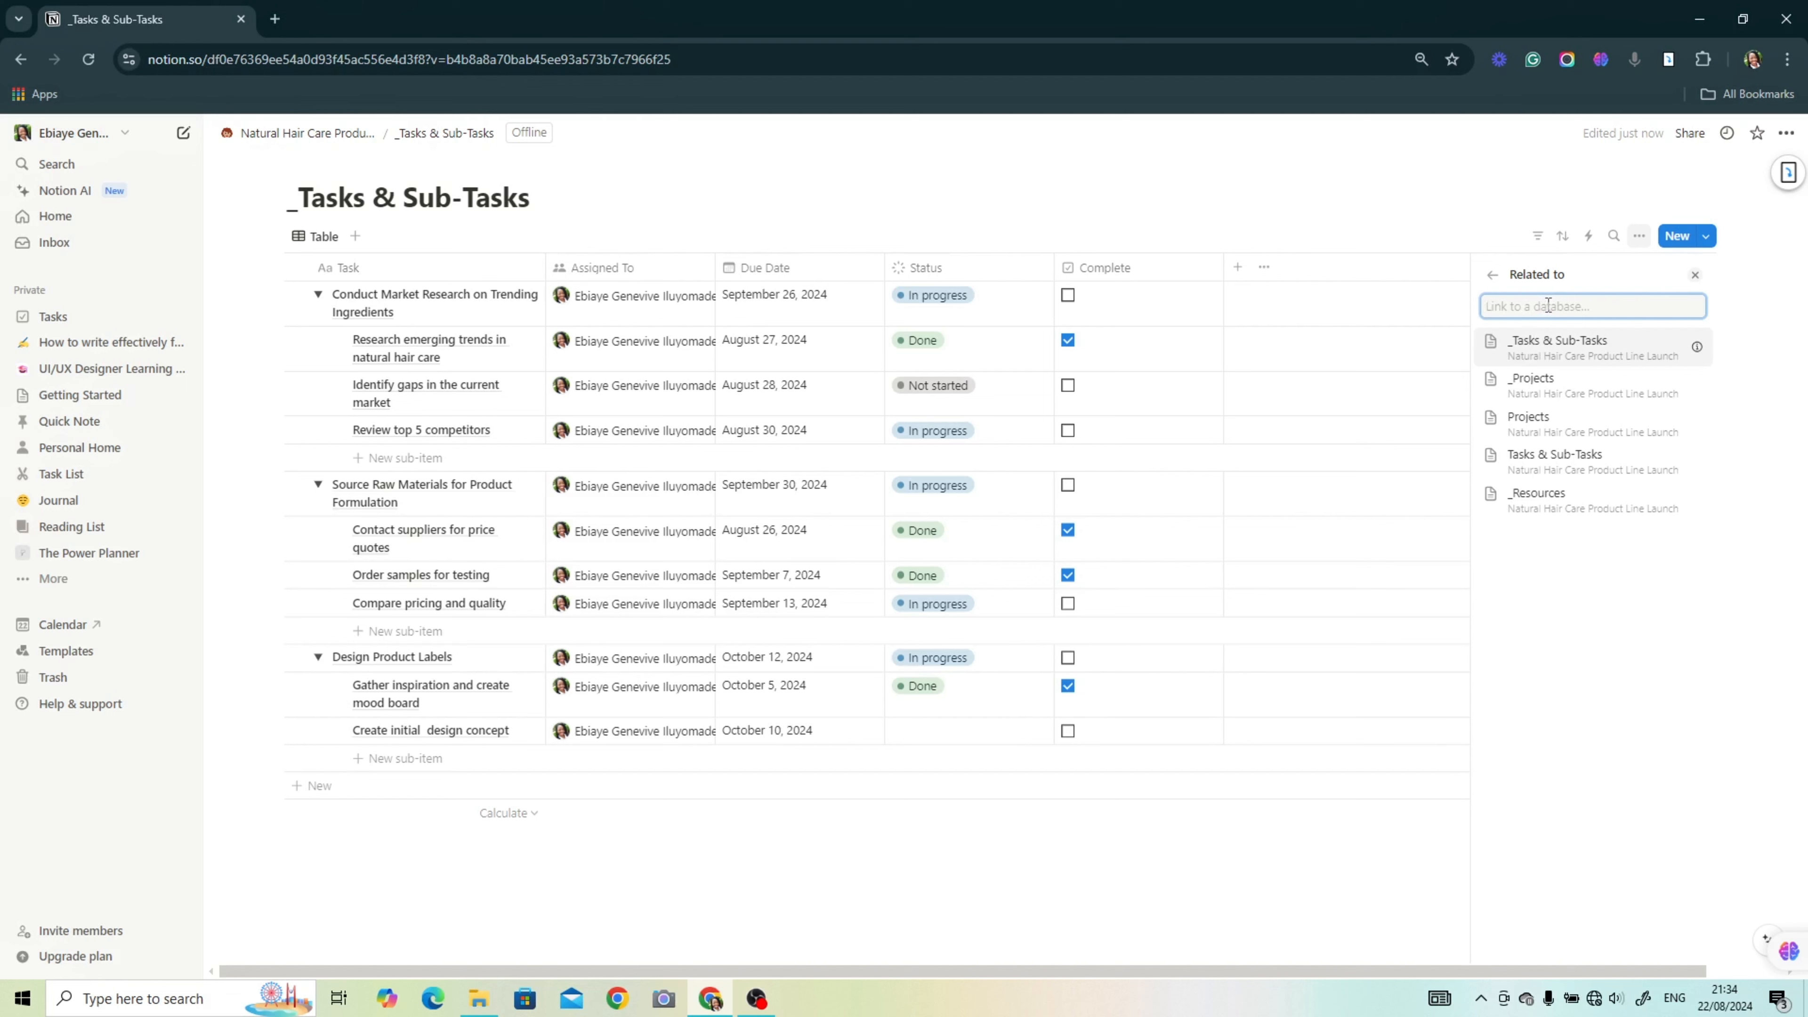
pyautogui.click(1093, 519)
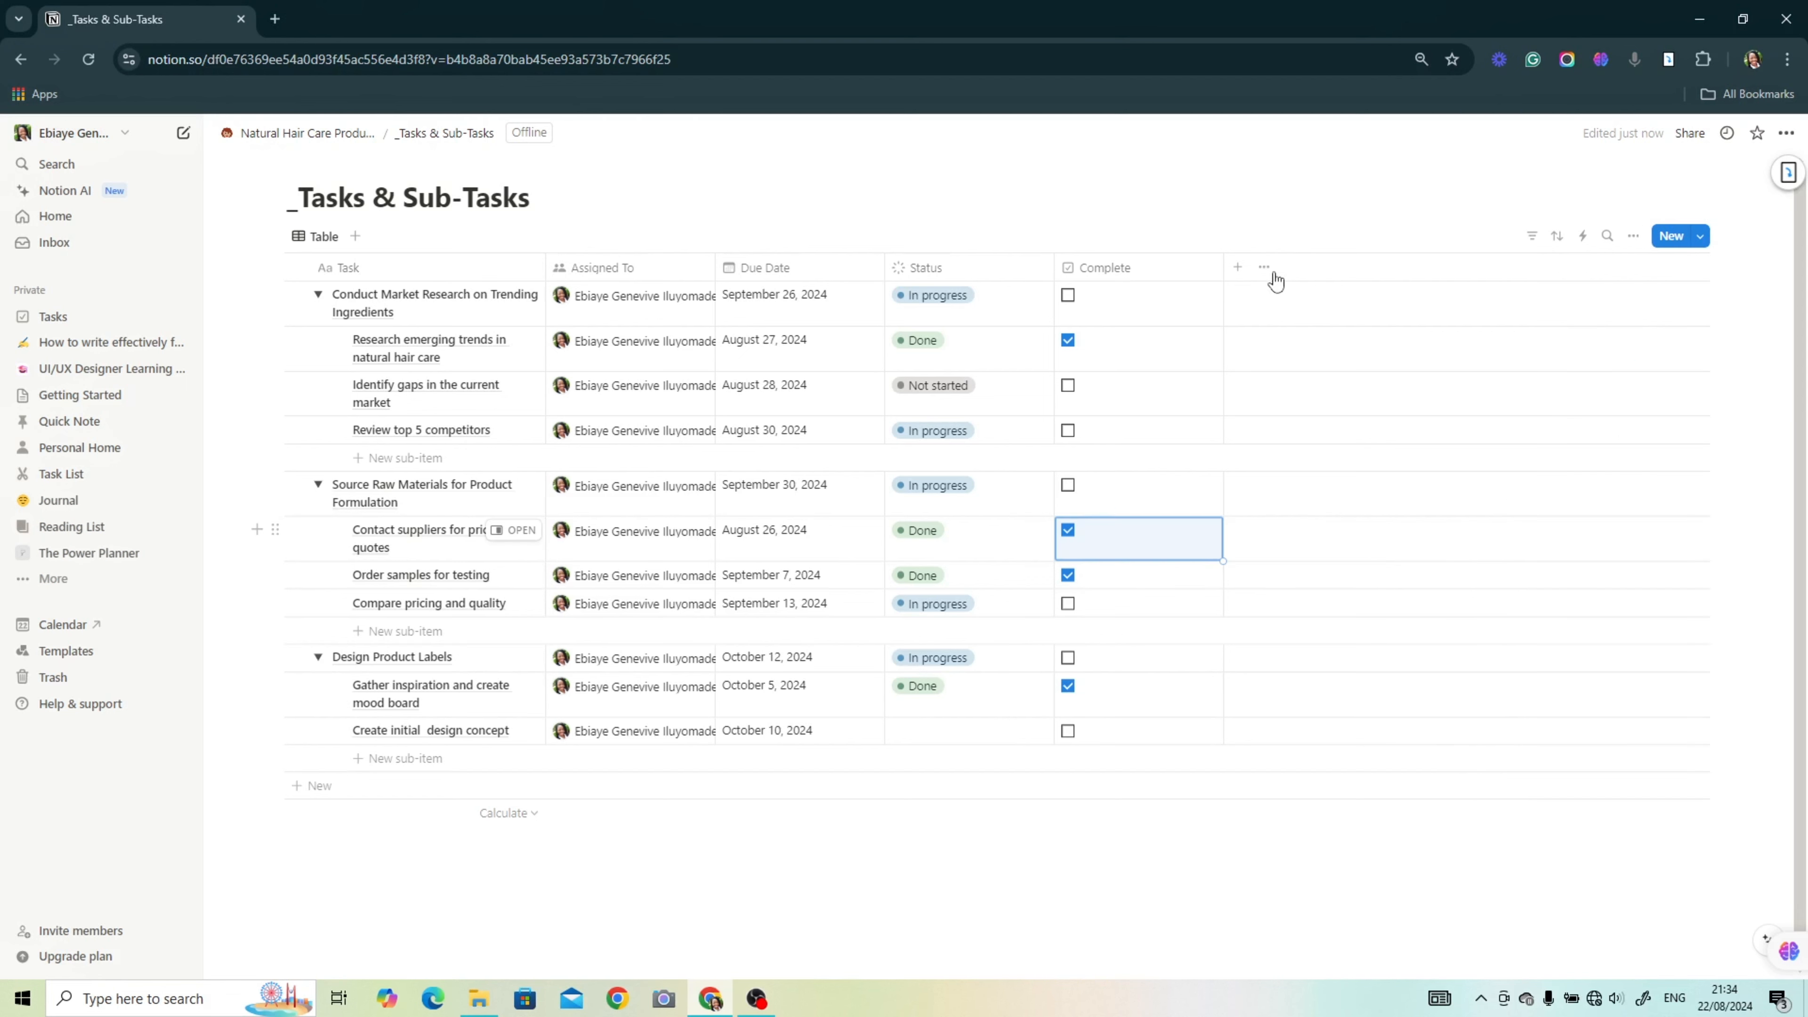
# Step: Add a relation property linking this table to the _Projects database, with the relation also shown on _Projects
pyautogui.click(1239, 267)
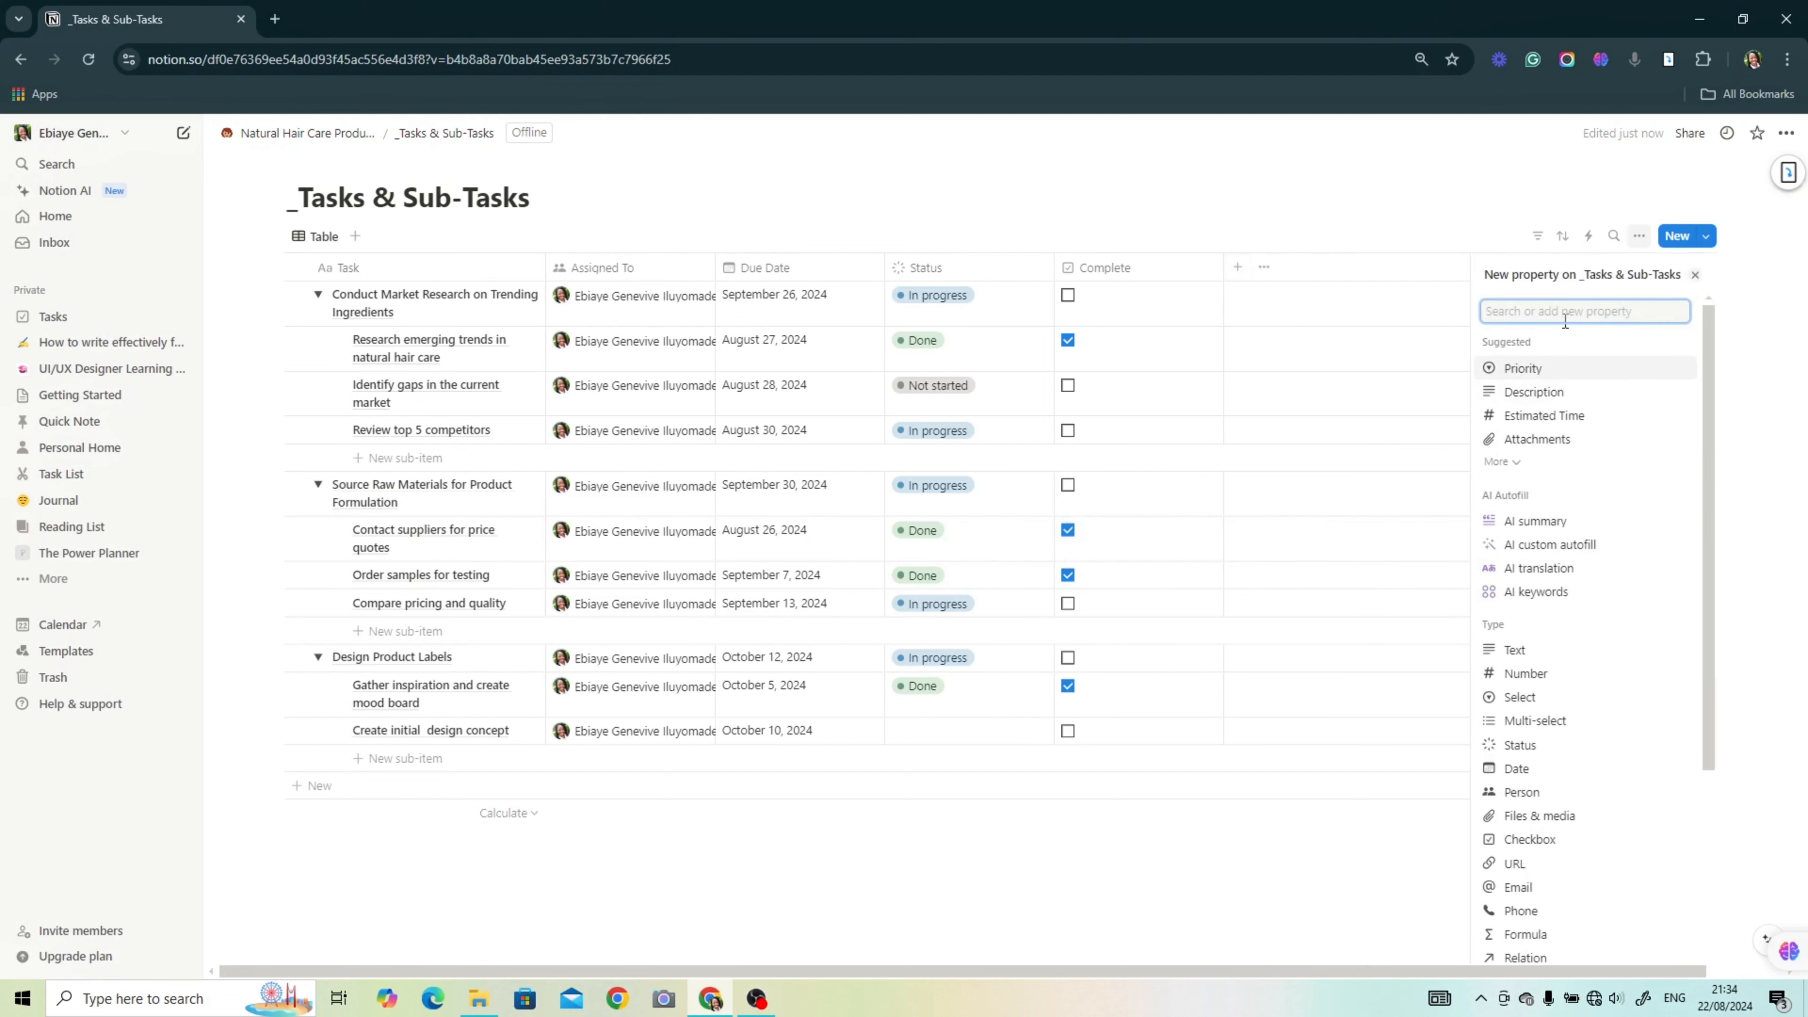
pyautogui.scroll(-2, 1602, 741)
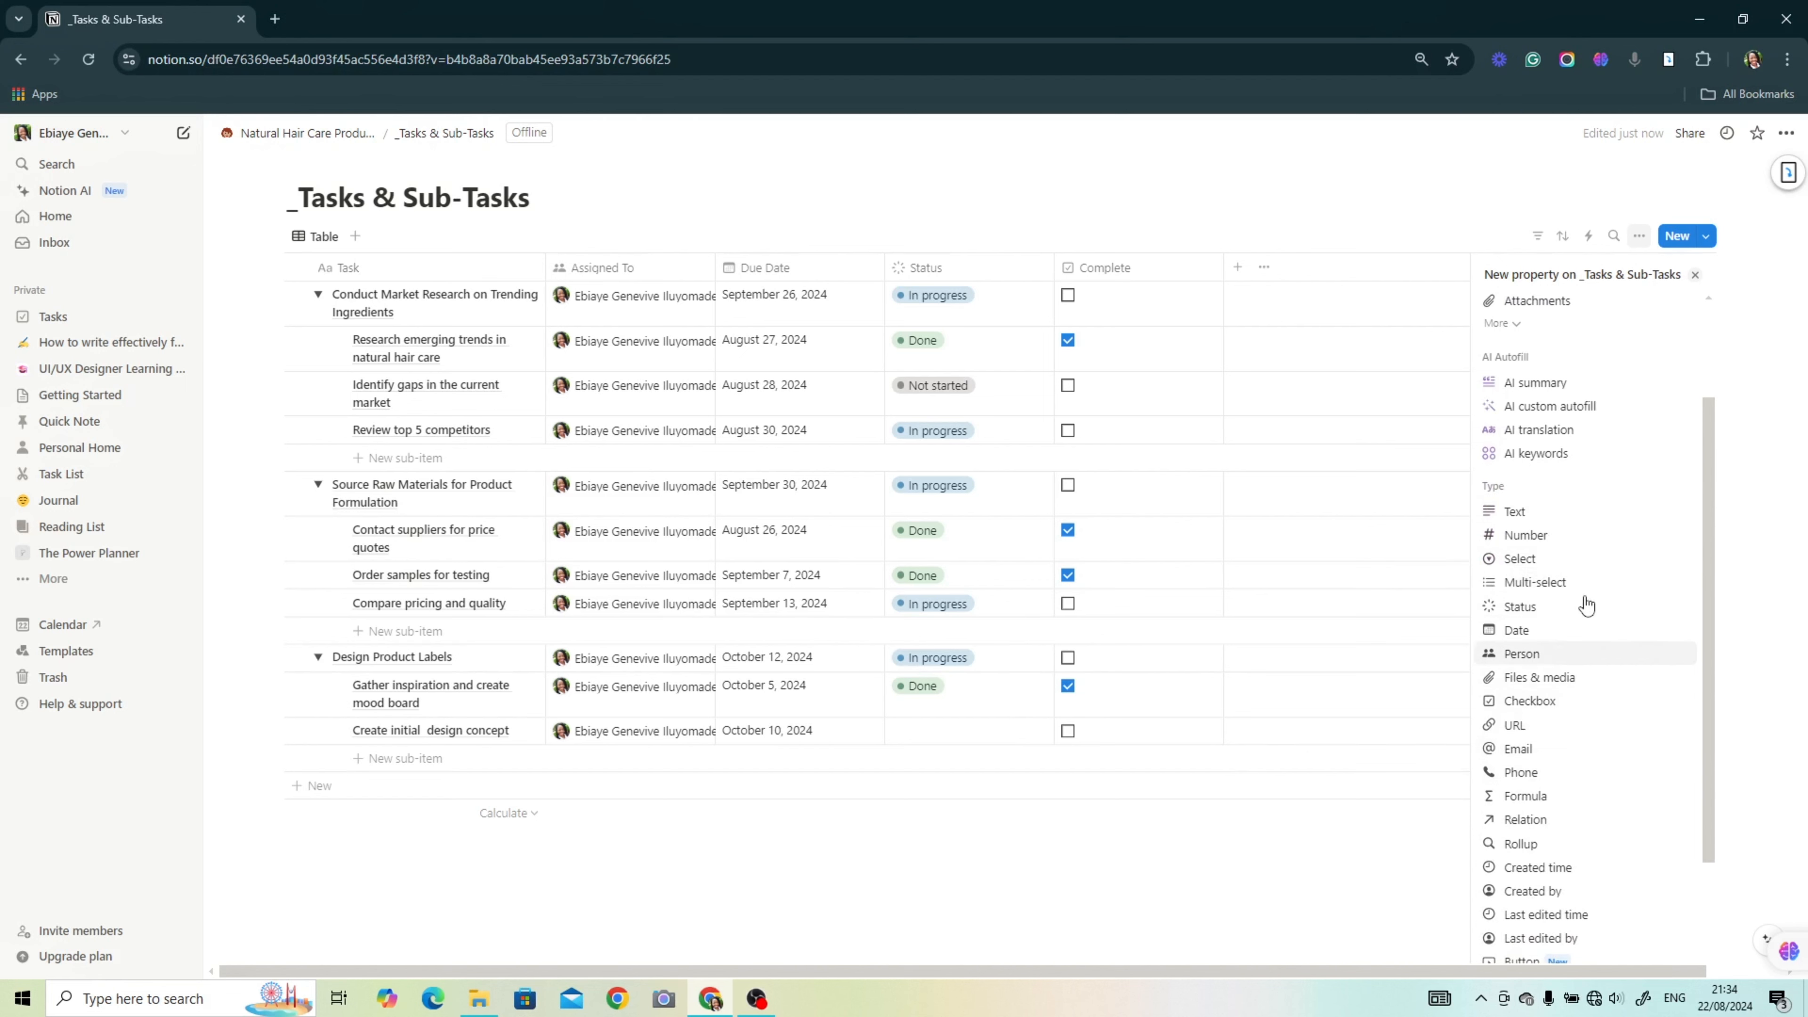
pyautogui.click(1530, 819)
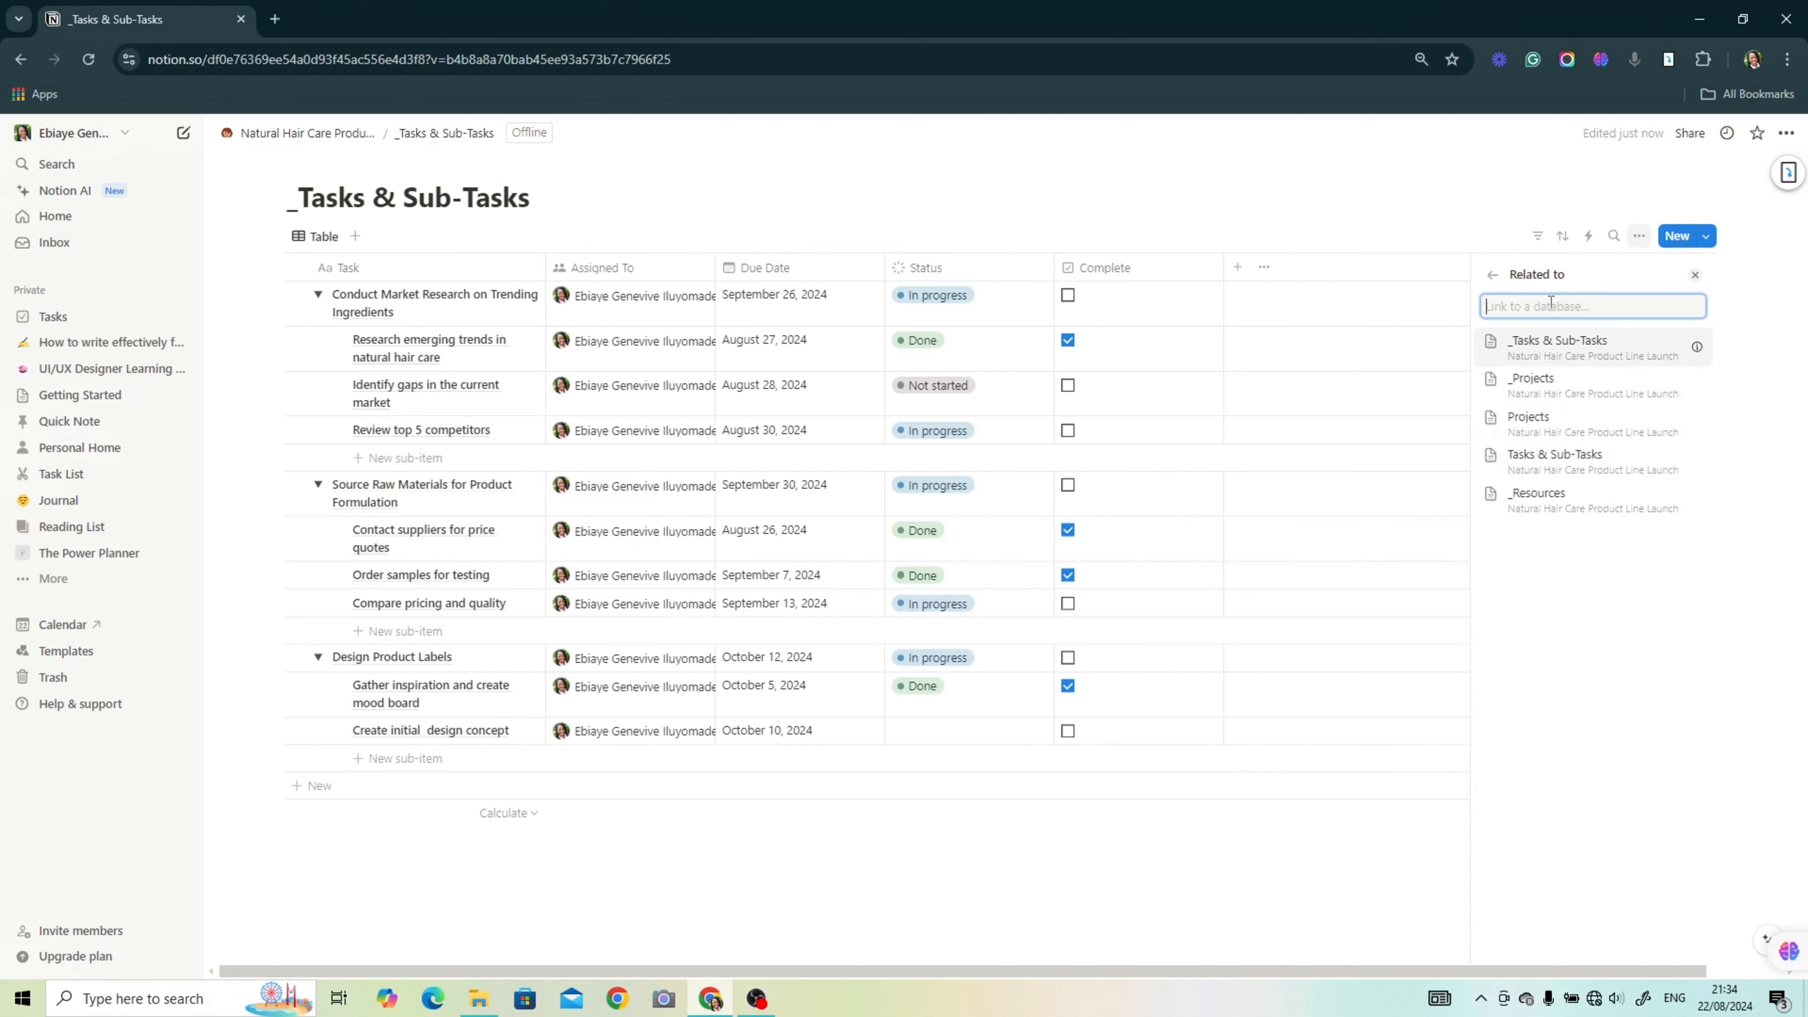
pyautogui.click(1543, 388)
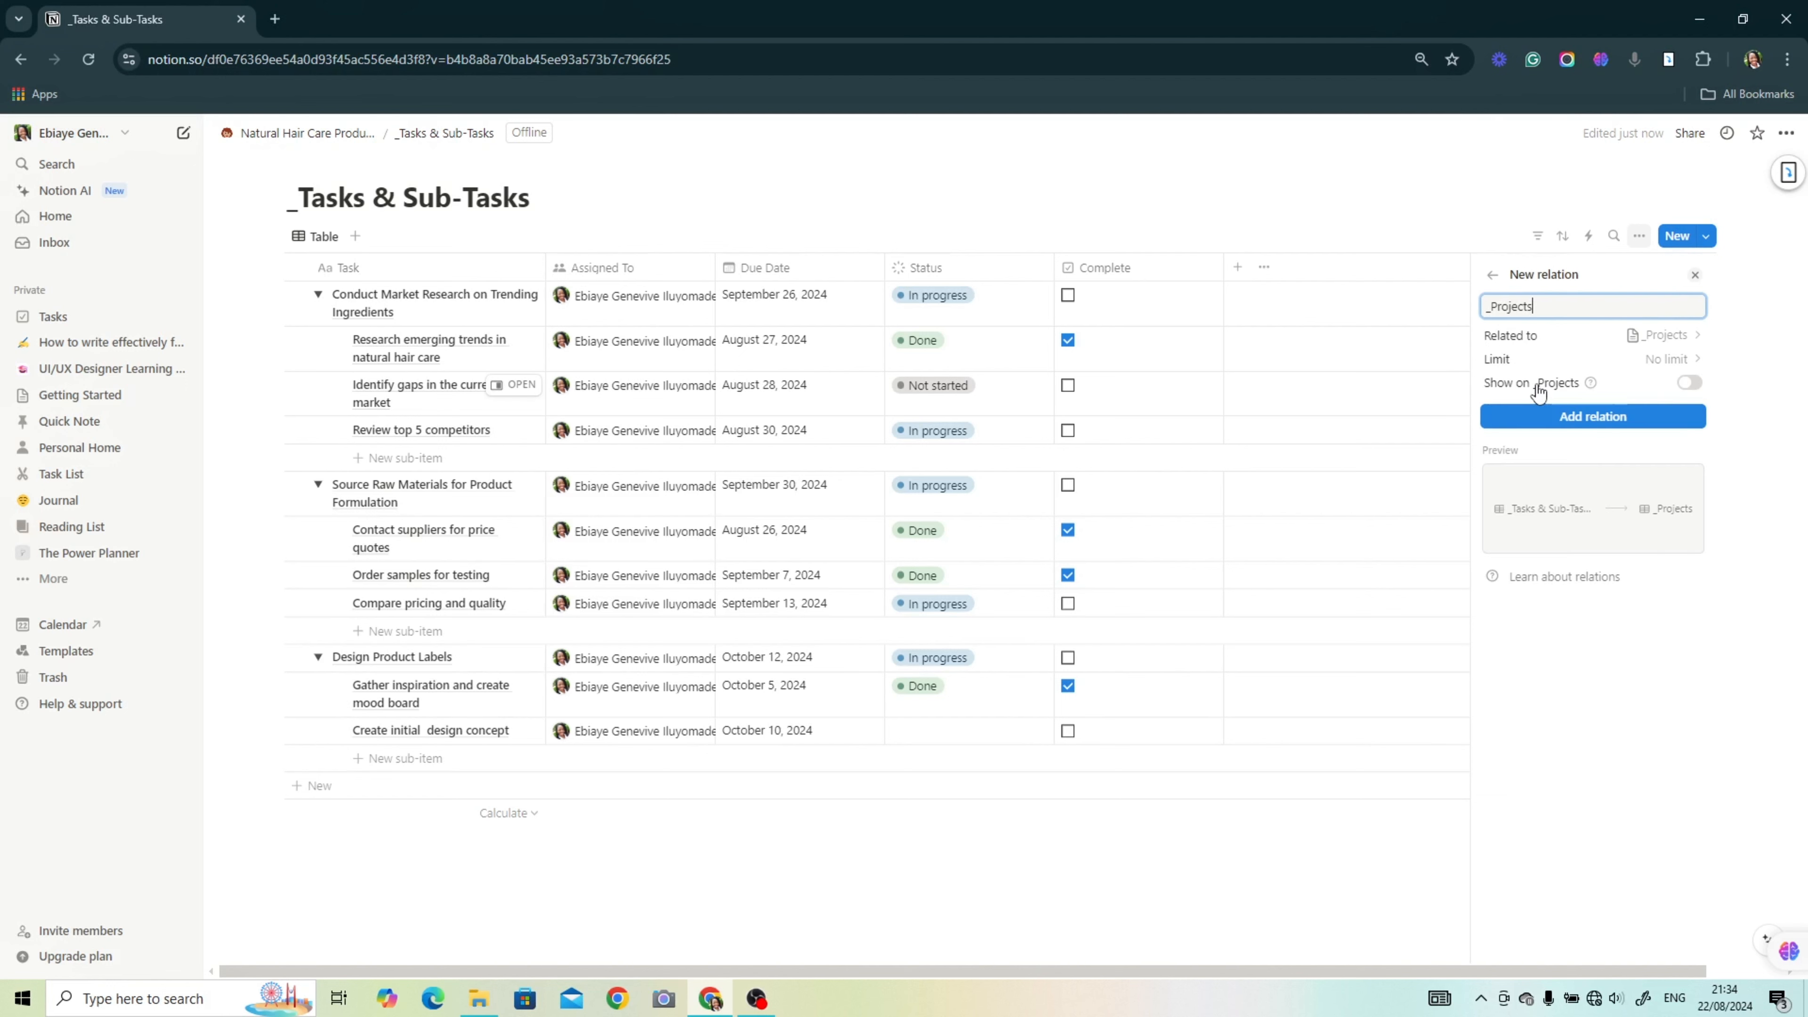
pyautogui.click(1686, 391)
pyautogui.click(1608, 474)
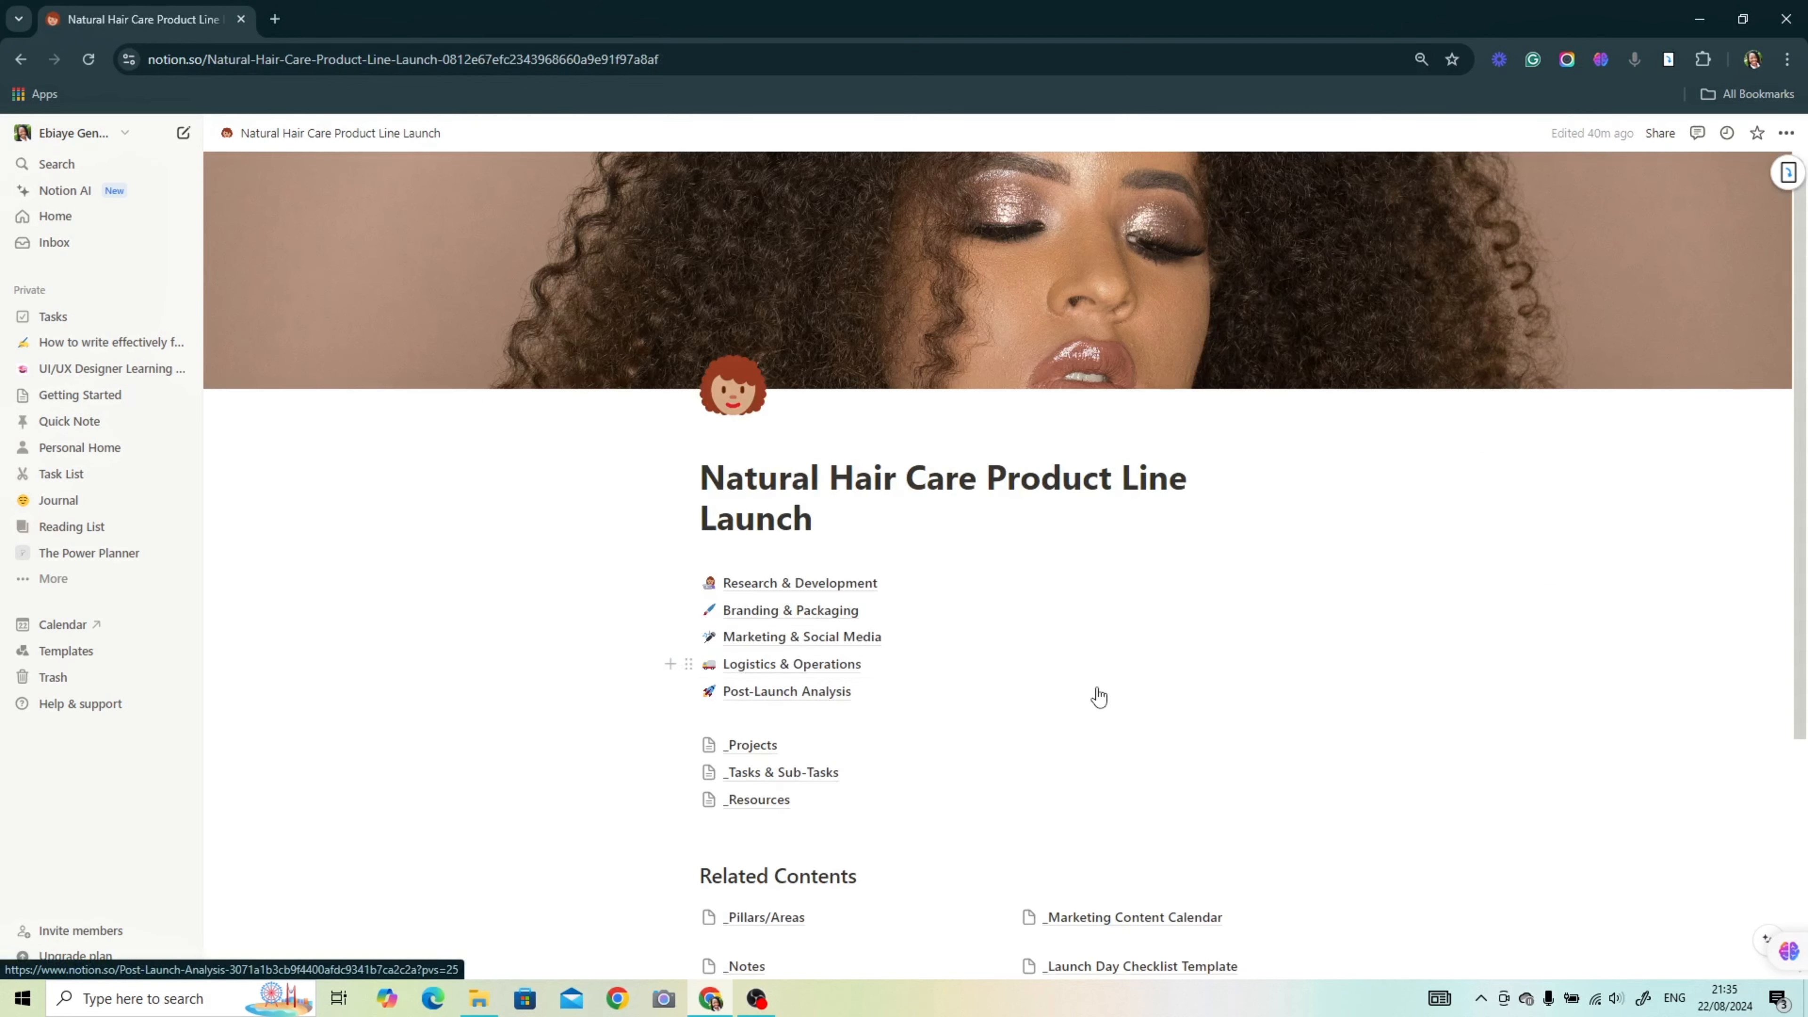
# Step: Open the _Projects database from the Natural Hair Care Product Line Launch page
pyautogui.scroll(-1, 1139, 599)
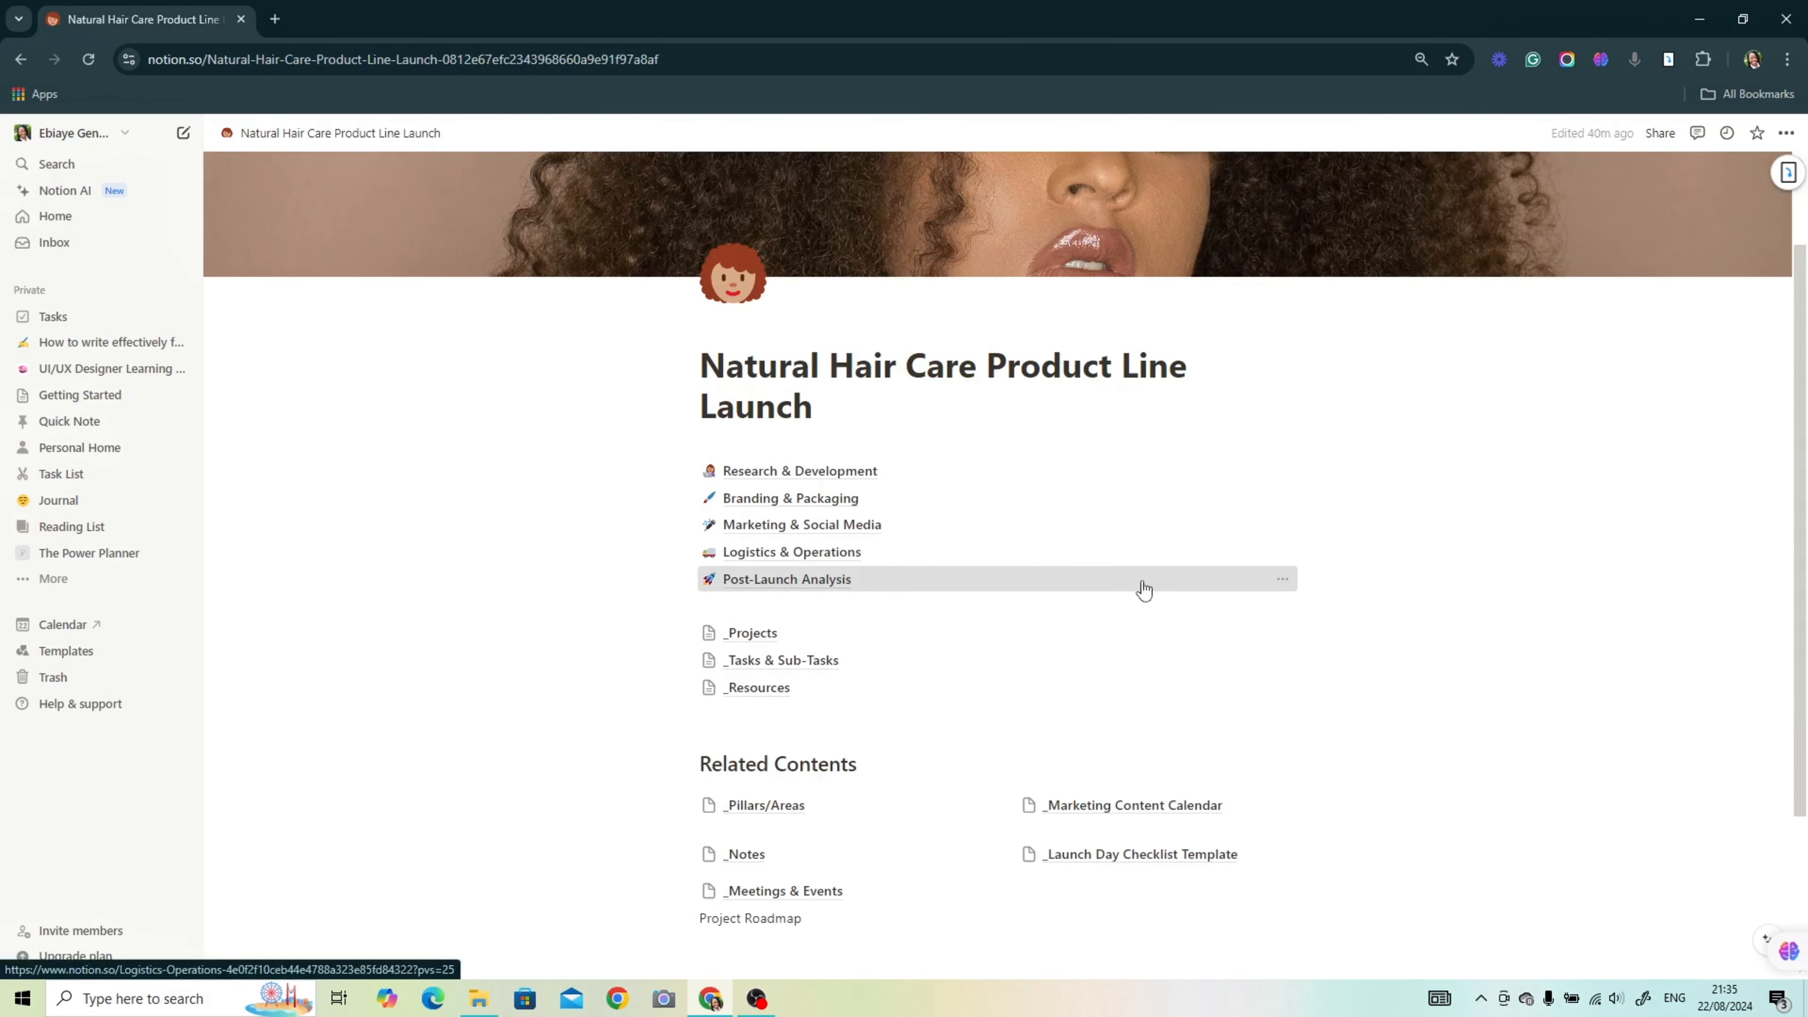
pyautogui.click(758, 637)
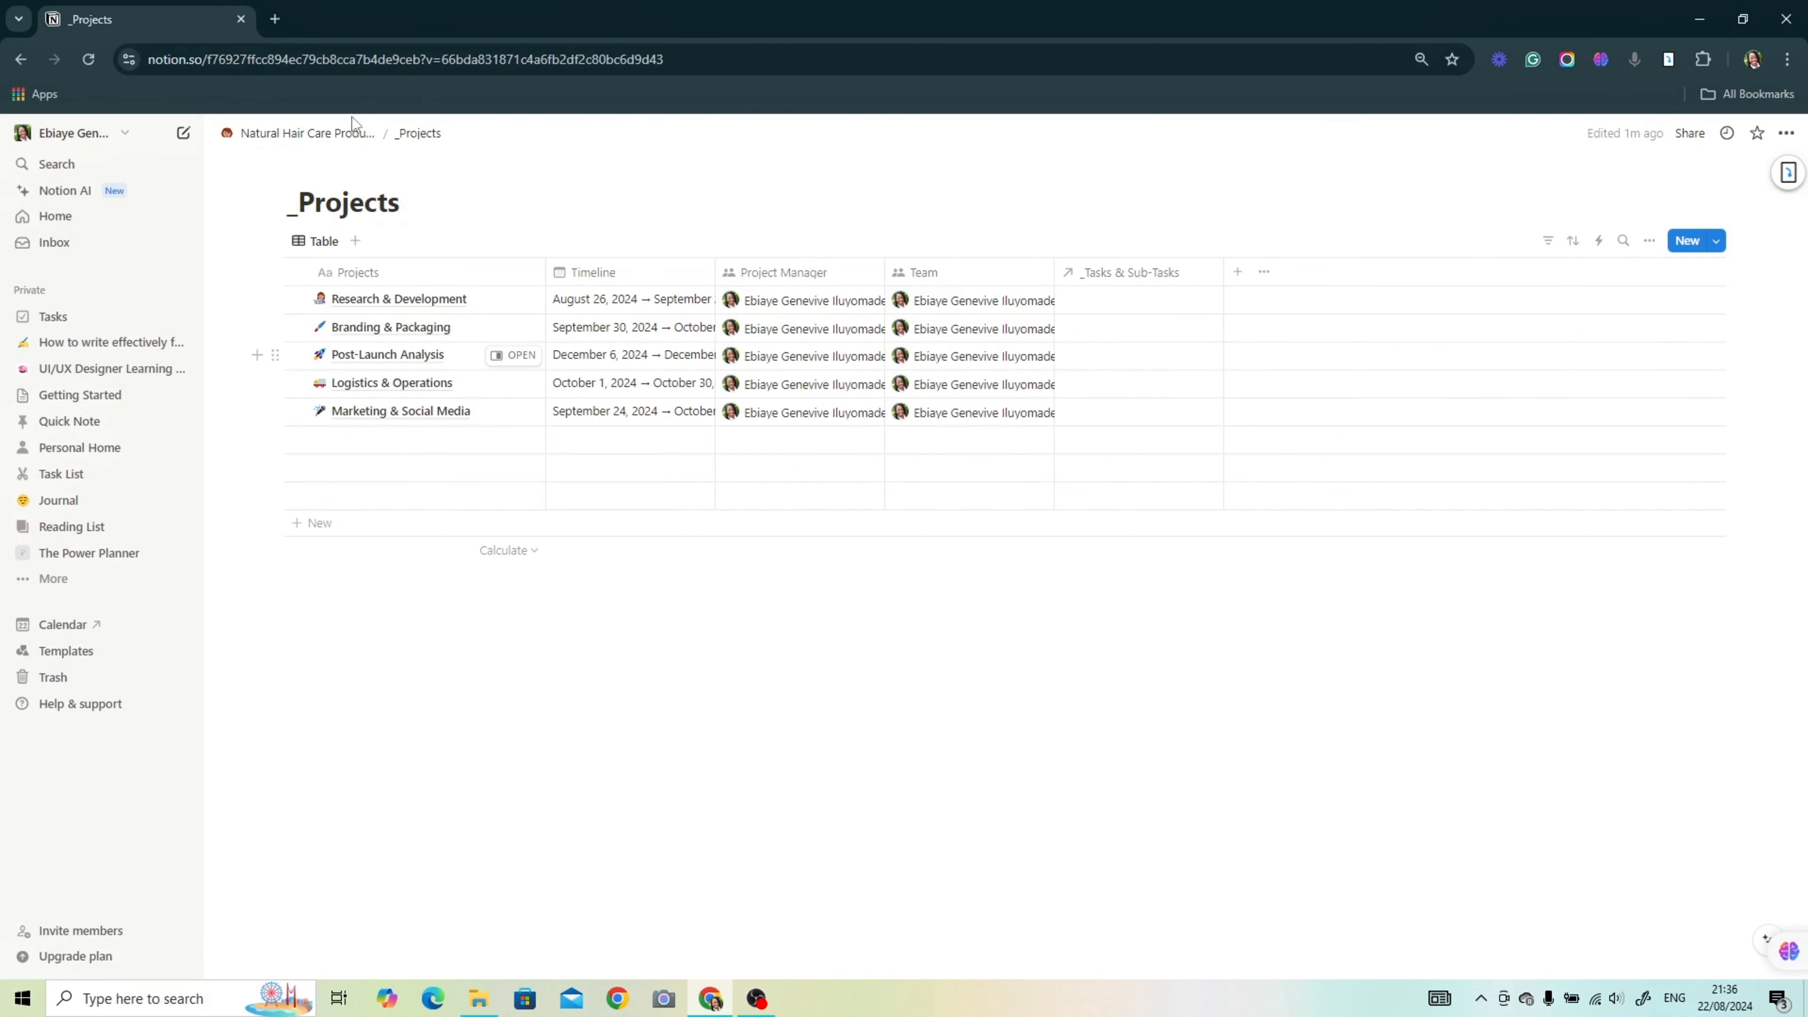
# Step: In _Tasks & Sub-Tasks, link the "Conduct Market Research on Trending Ingredients" task to Research & Development and expand its sub-tasks
pyautogui.click(335, 134)
pyautogui.click(755, 772)
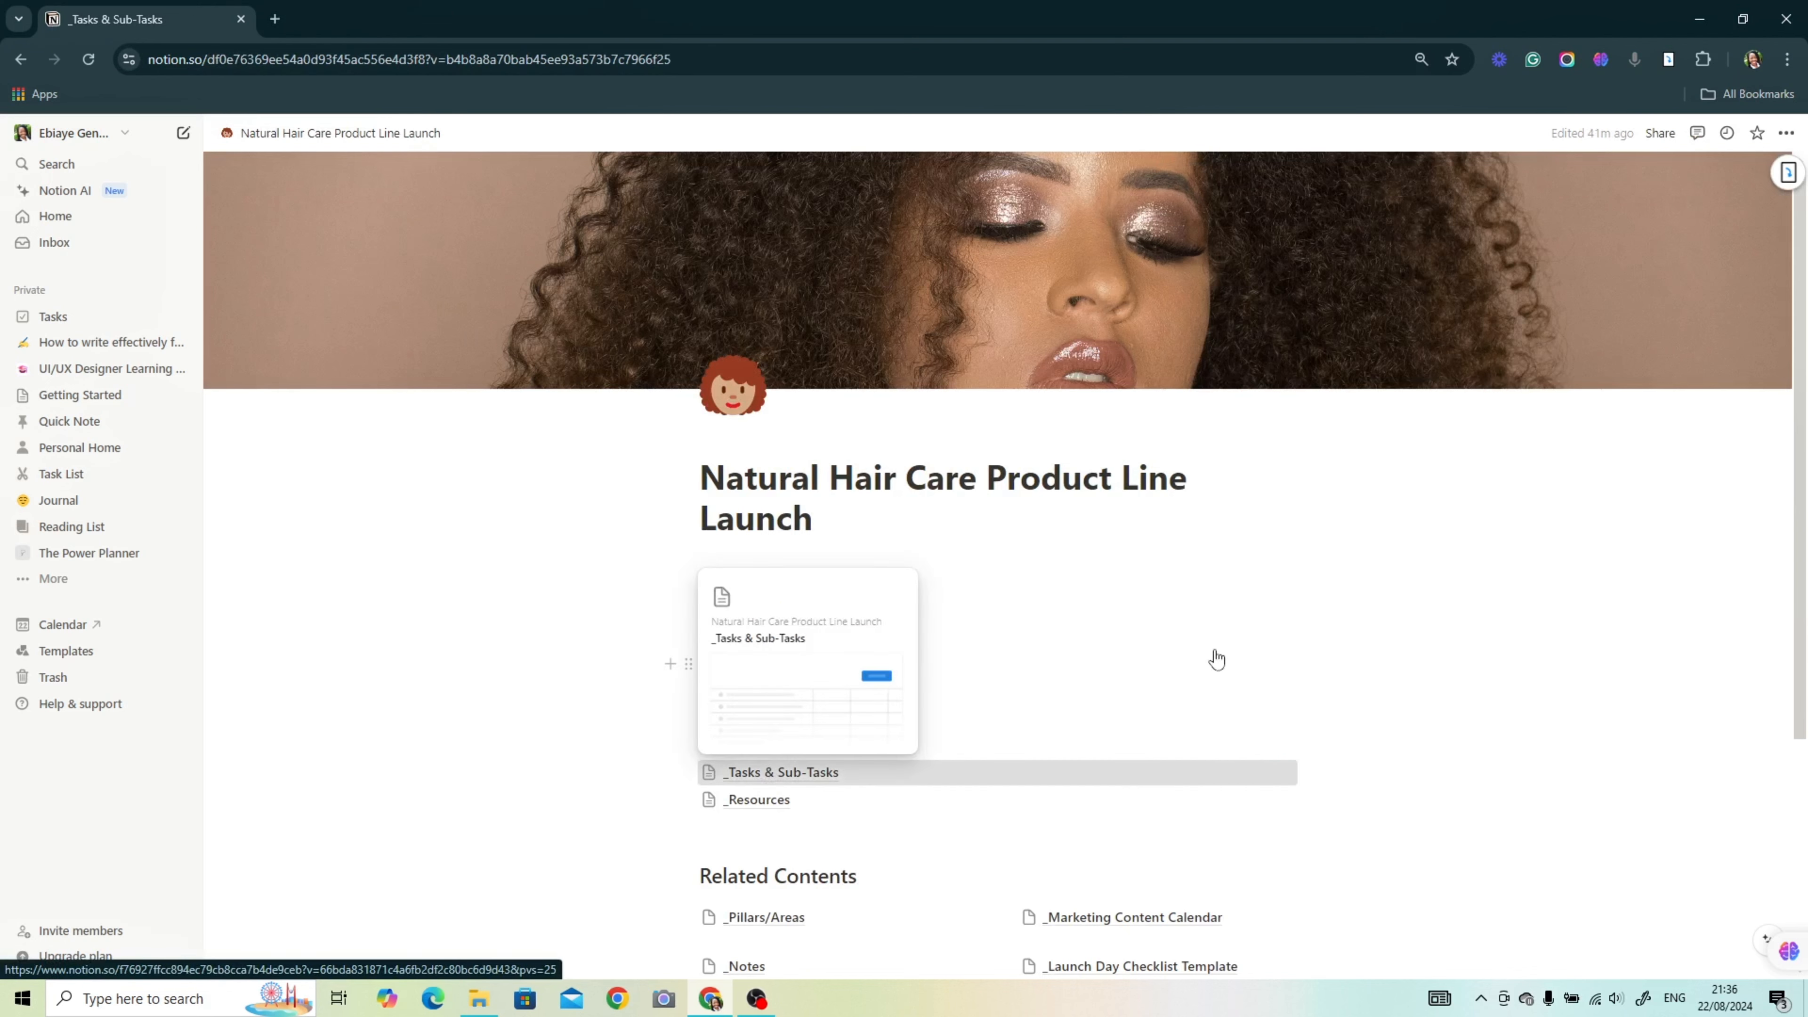
pyautogui.click(1262, 300)
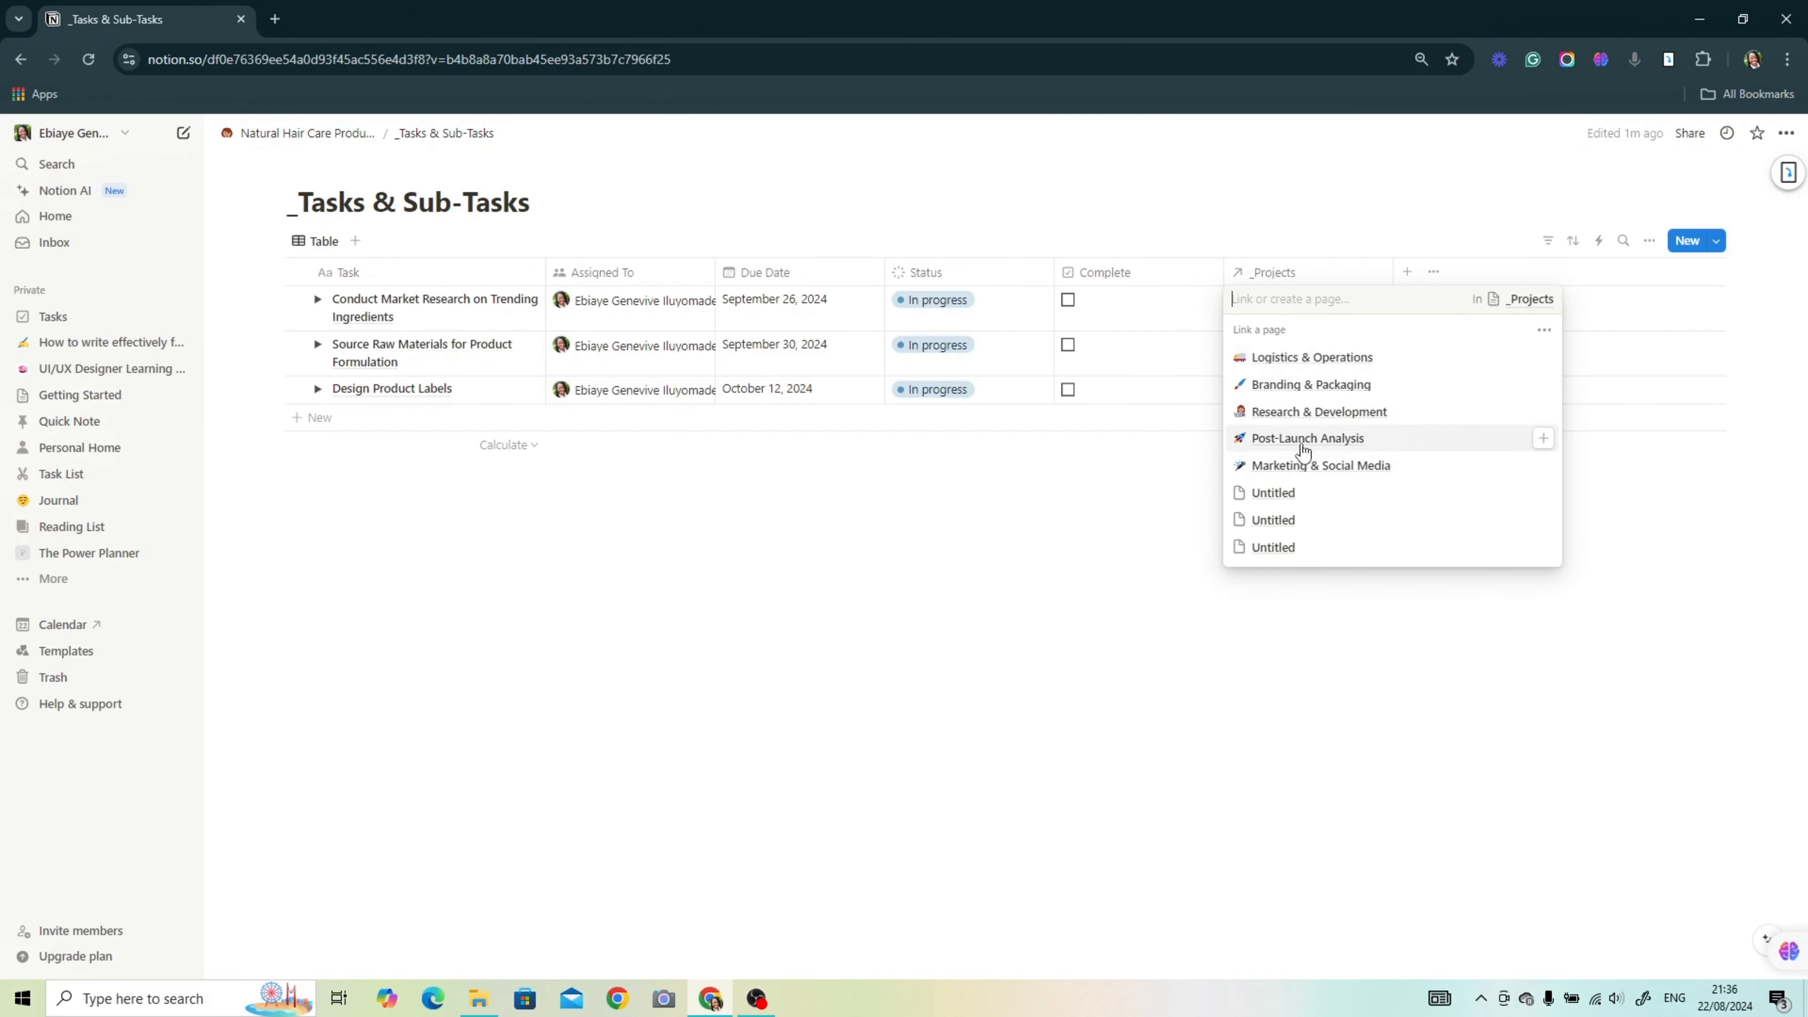
pyautogui.click(1316, 411)
pyautogui.click(1093, 513)
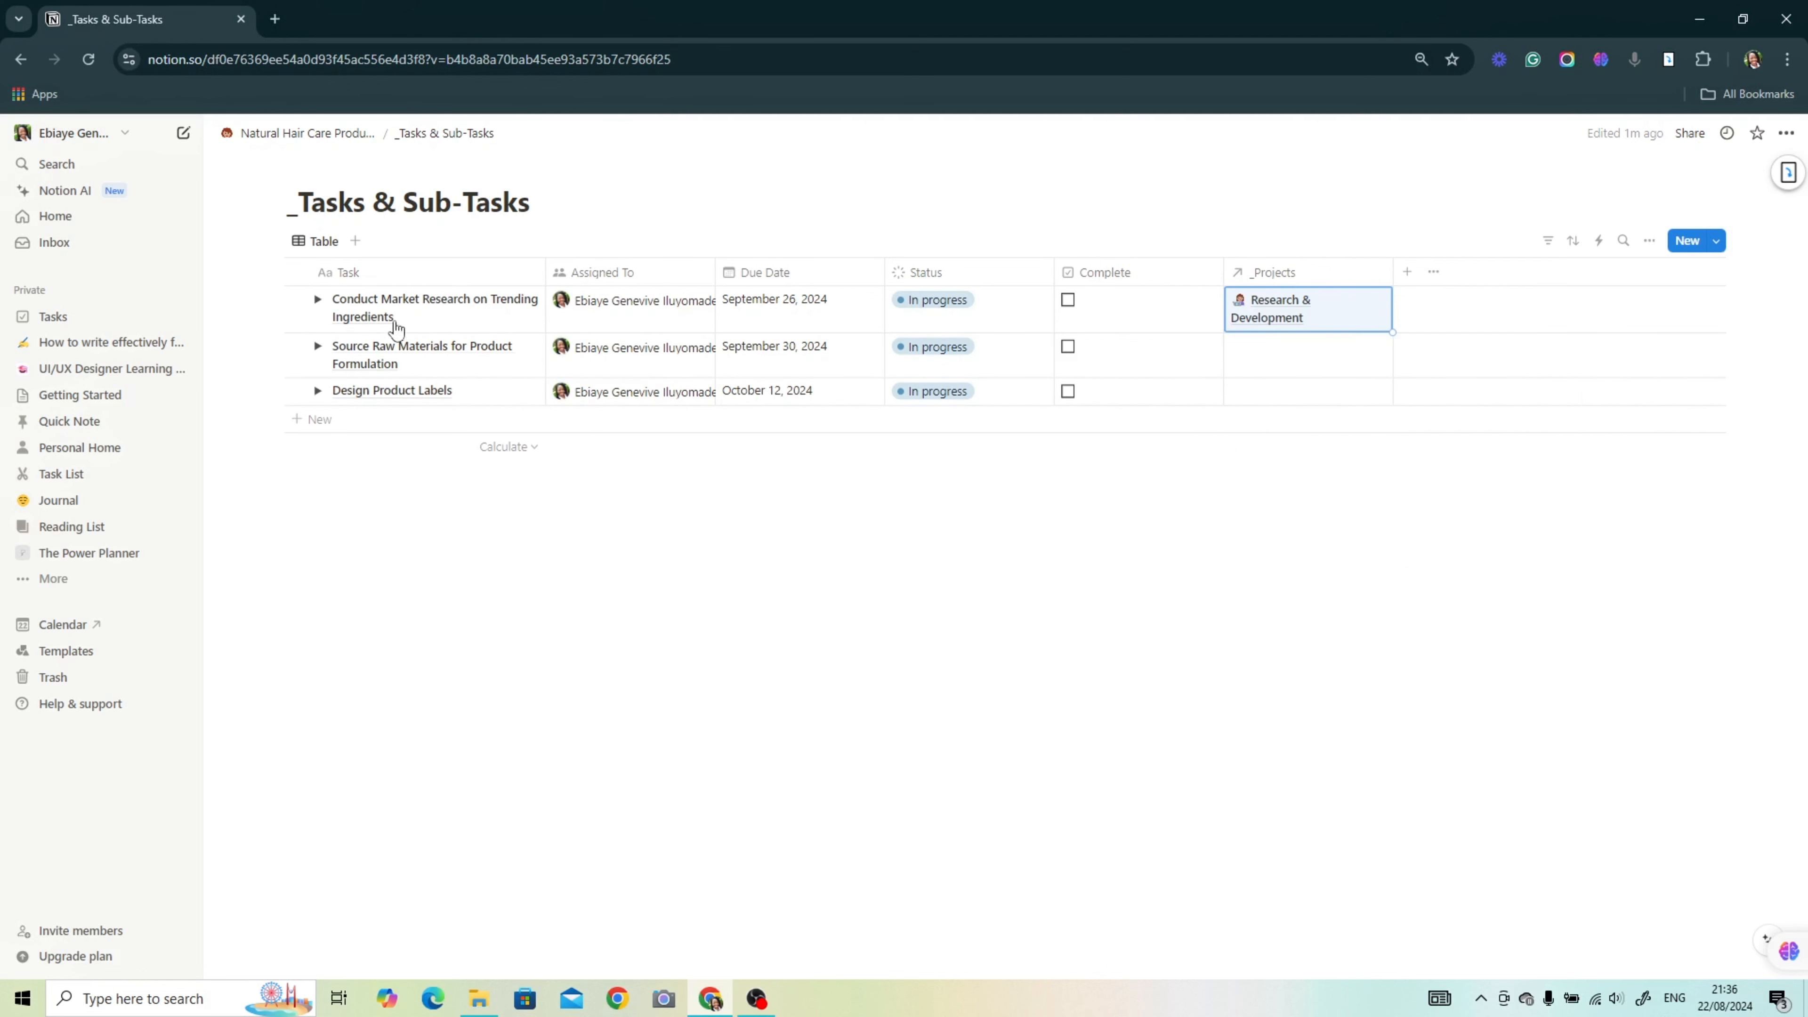
pyautogui.click(318, 299)
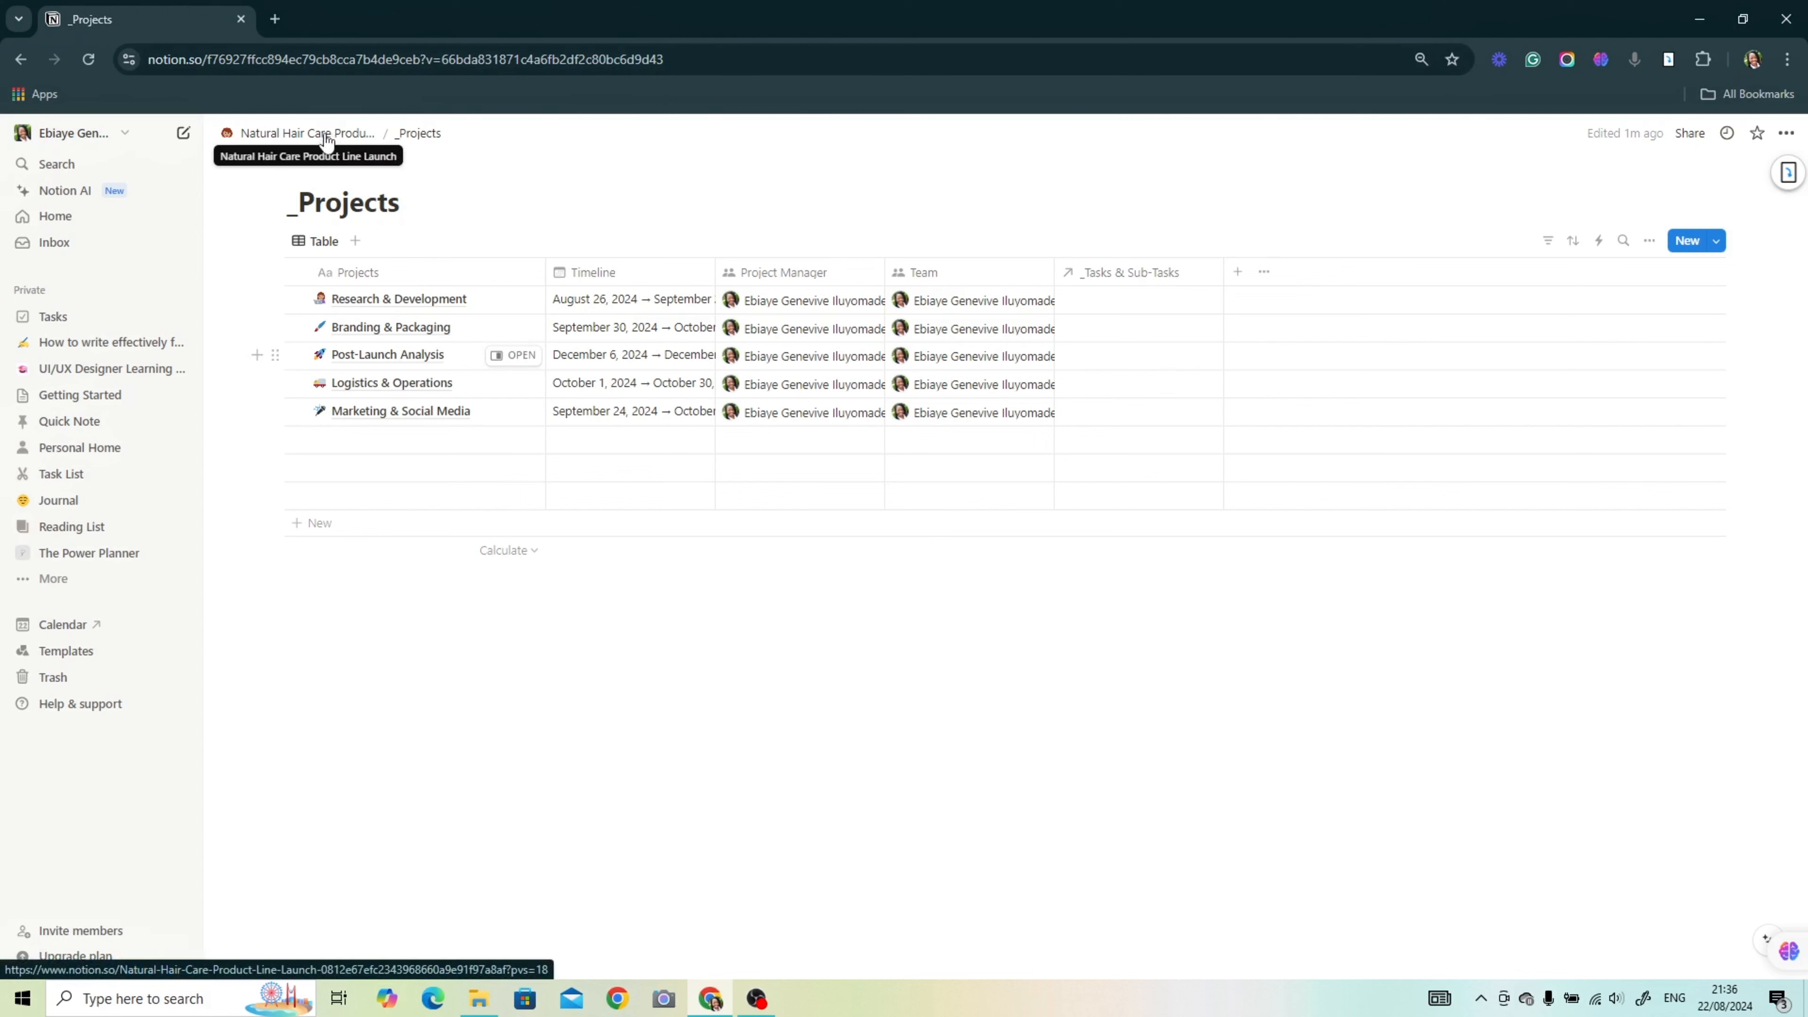
# Step: Open the _Tasks & Sub-Tasks database and relate "Conduct Market Research on Trending Ingredients" to the Research & Development project
pyautogui.click(343, 134)
pyautogui.click(744, 770)
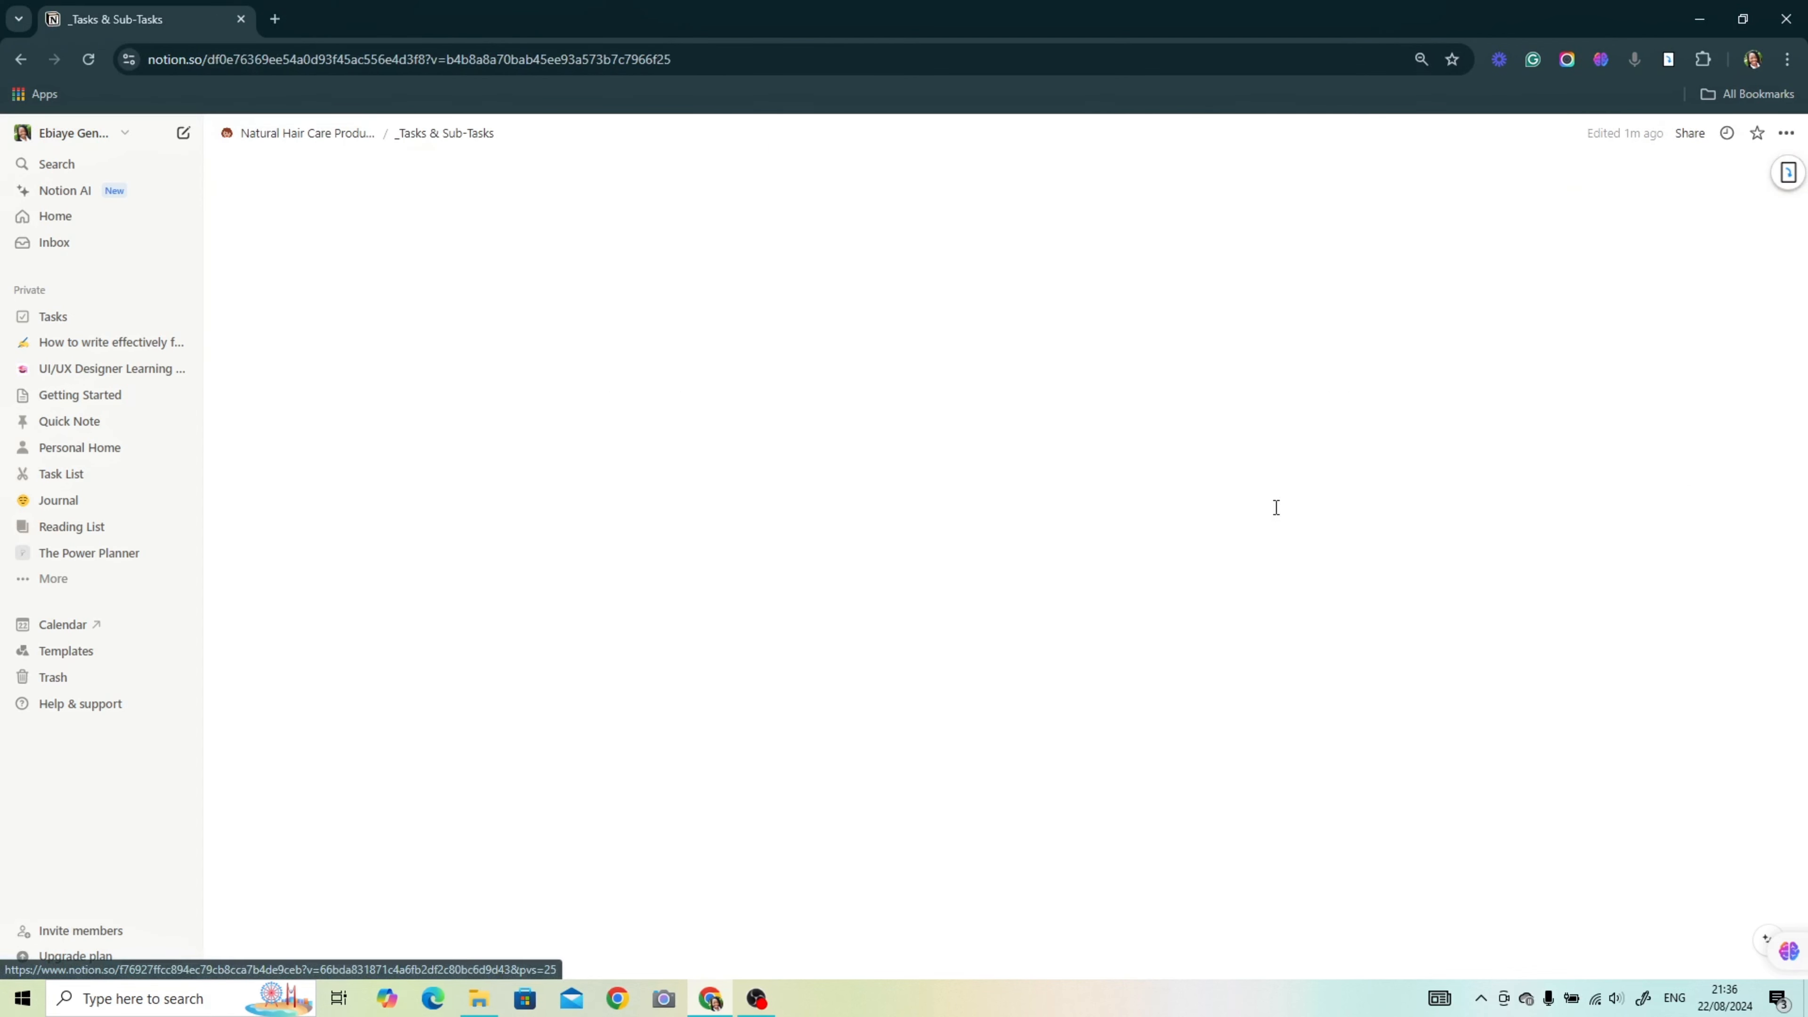
pyautogui.click(1263, 294)
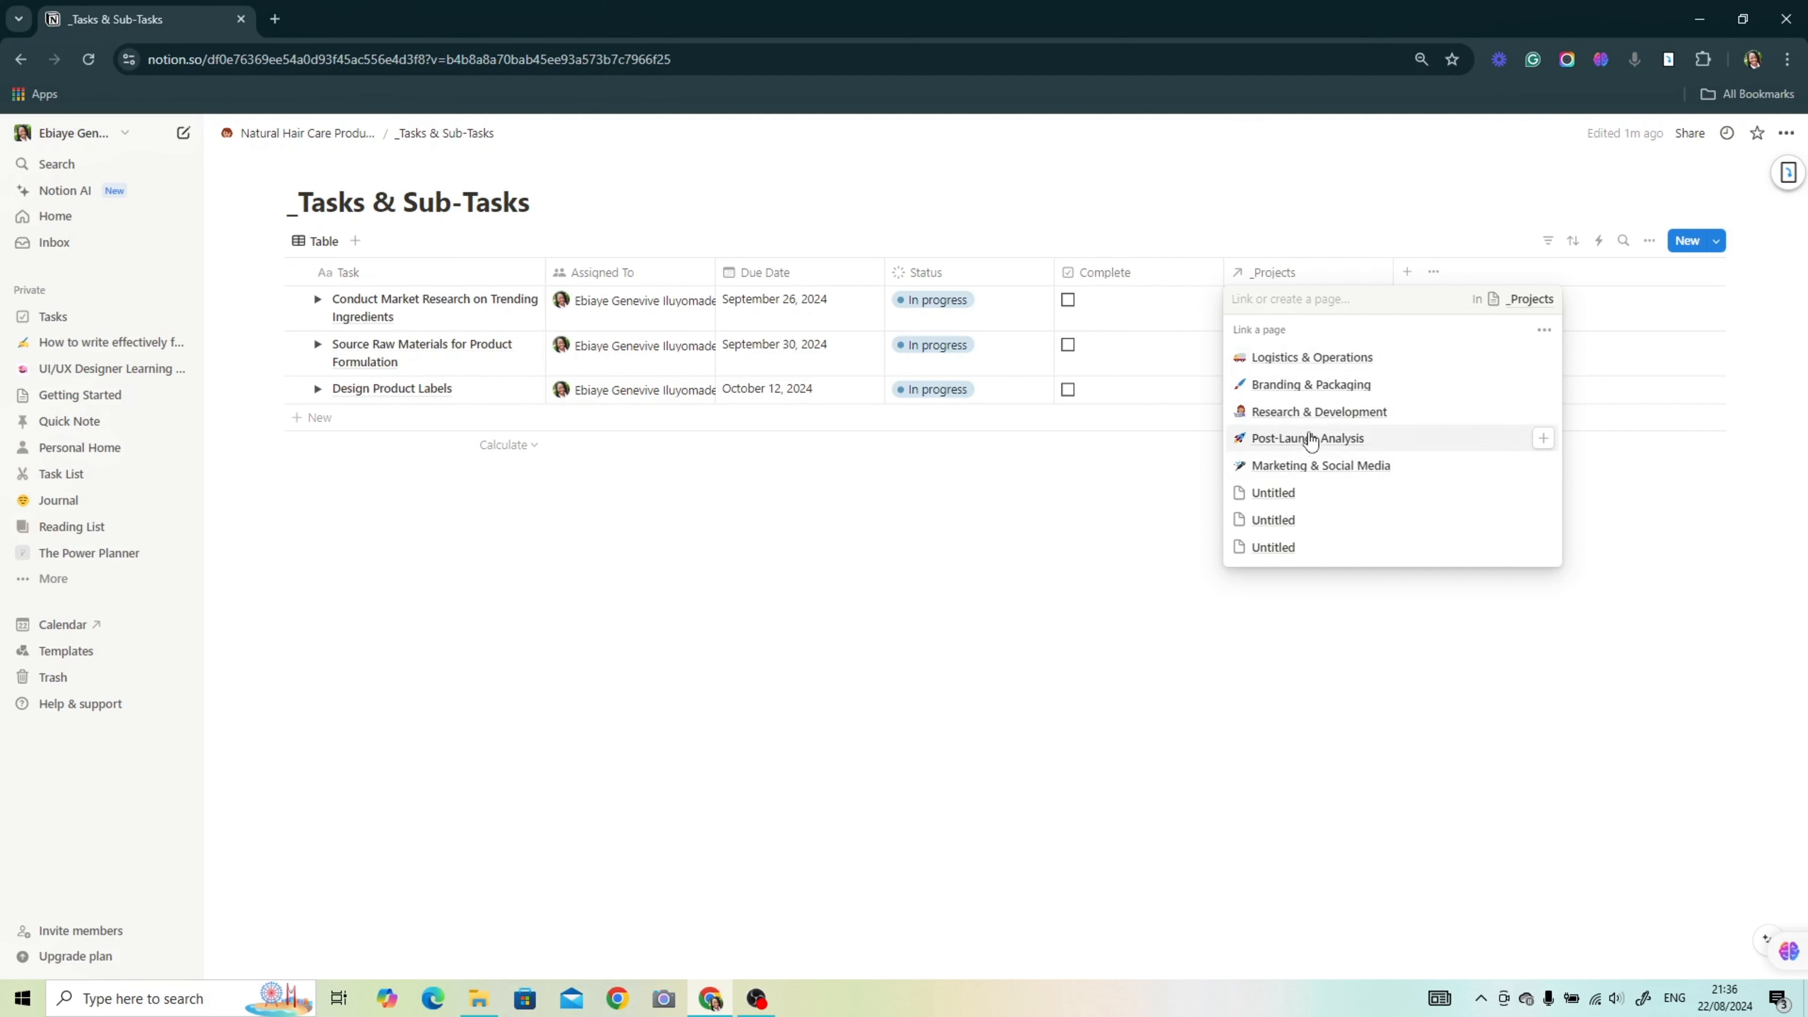
pyautogui.click(1316, 411)
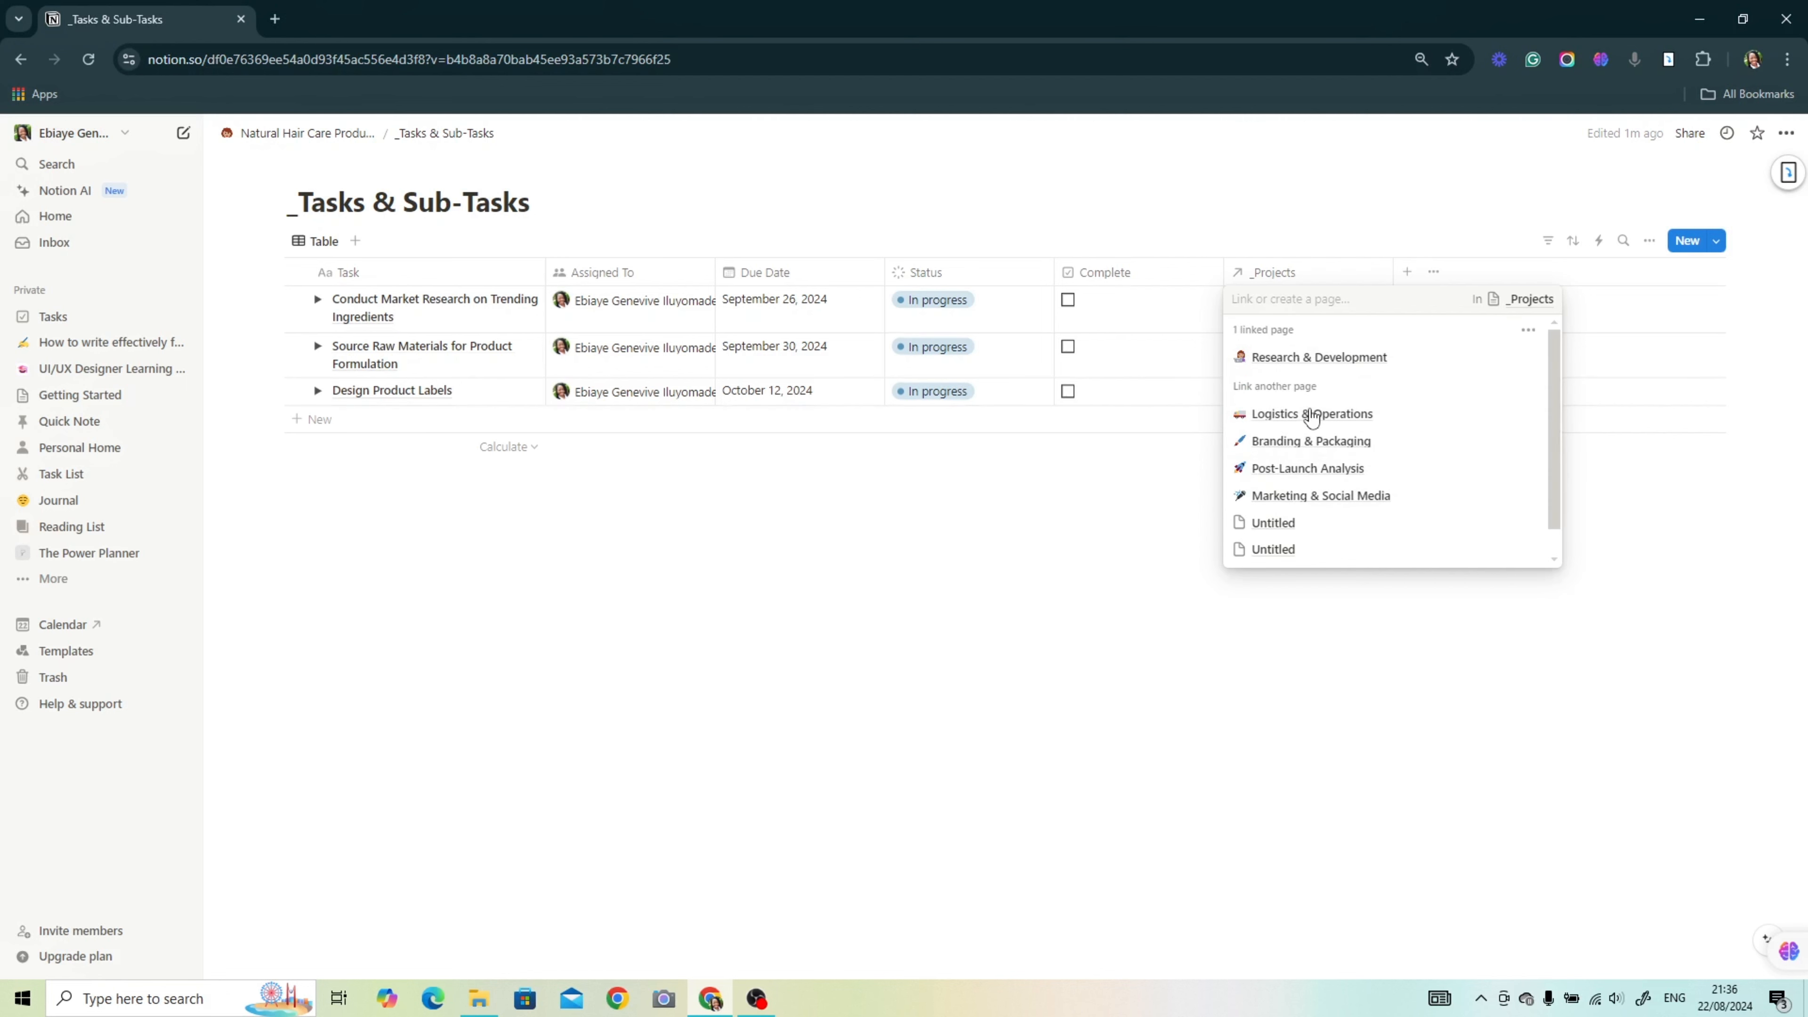
pyautogui.press('Escape')
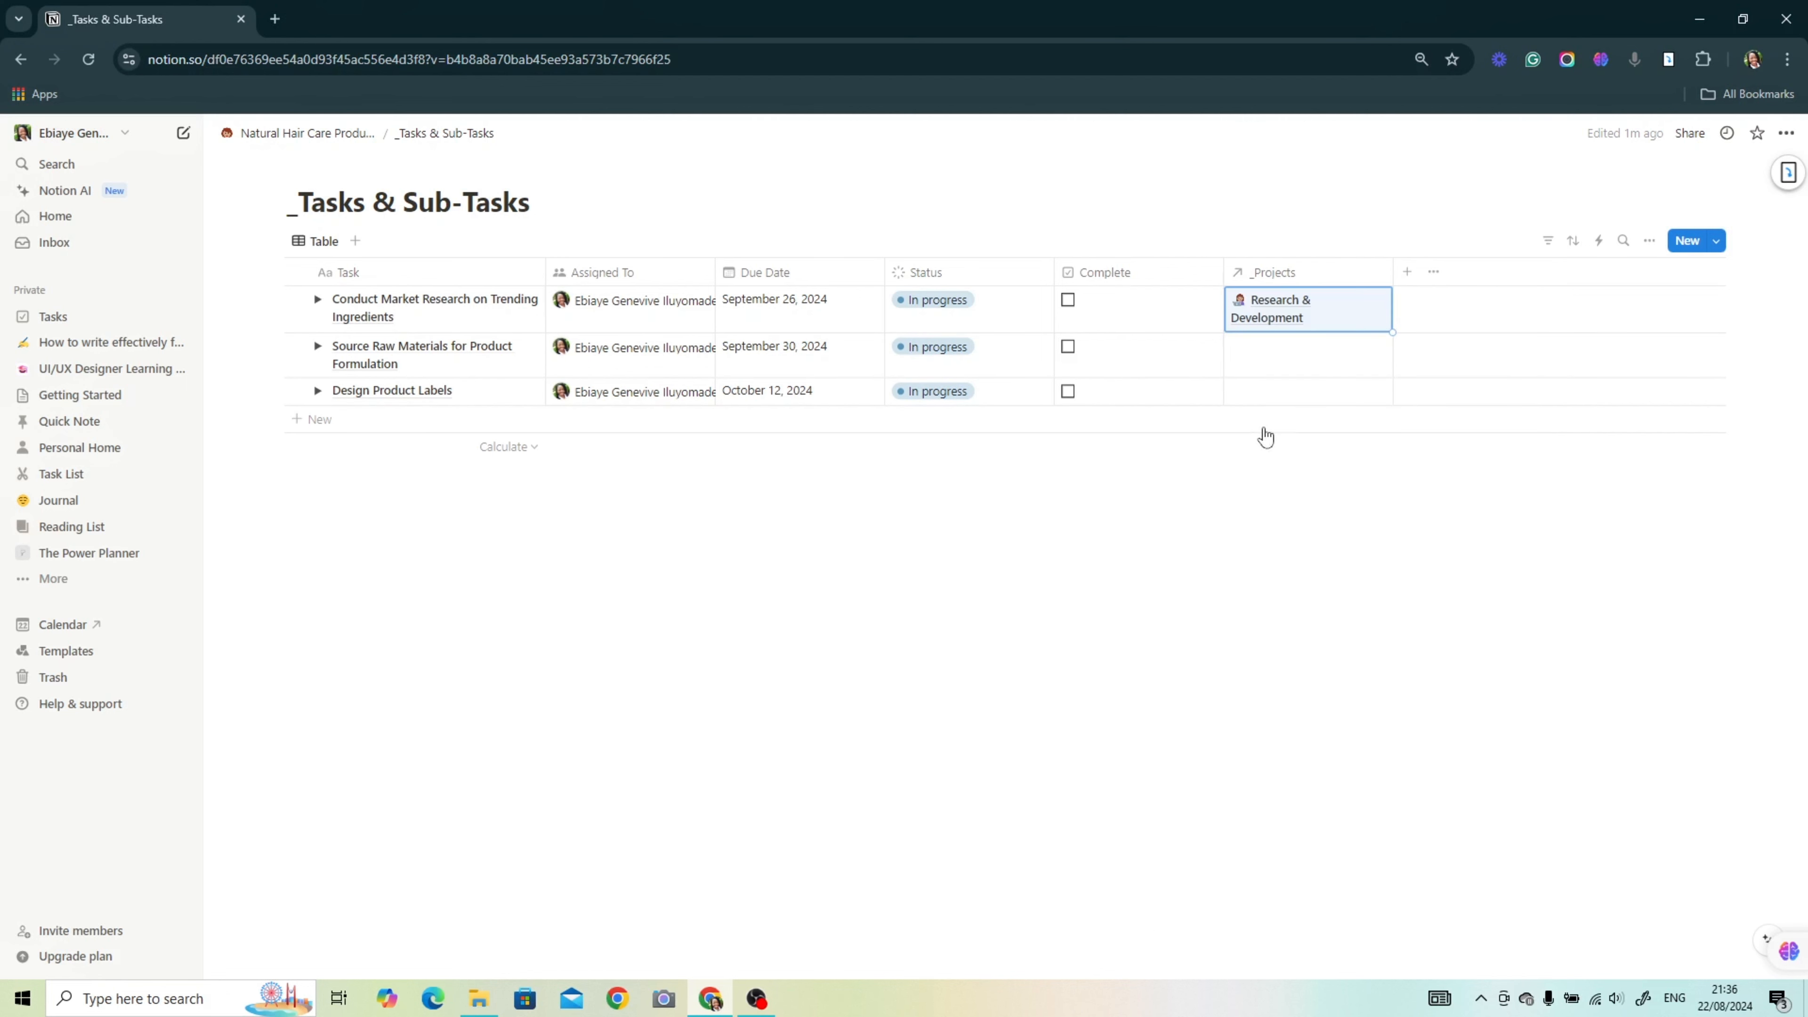
# Step: Fill Research & Development down to the market research sub-tasks and Branding & Packaging down to the "Design Product Labels" sub-tasks
pyautogui.click(318, 299)
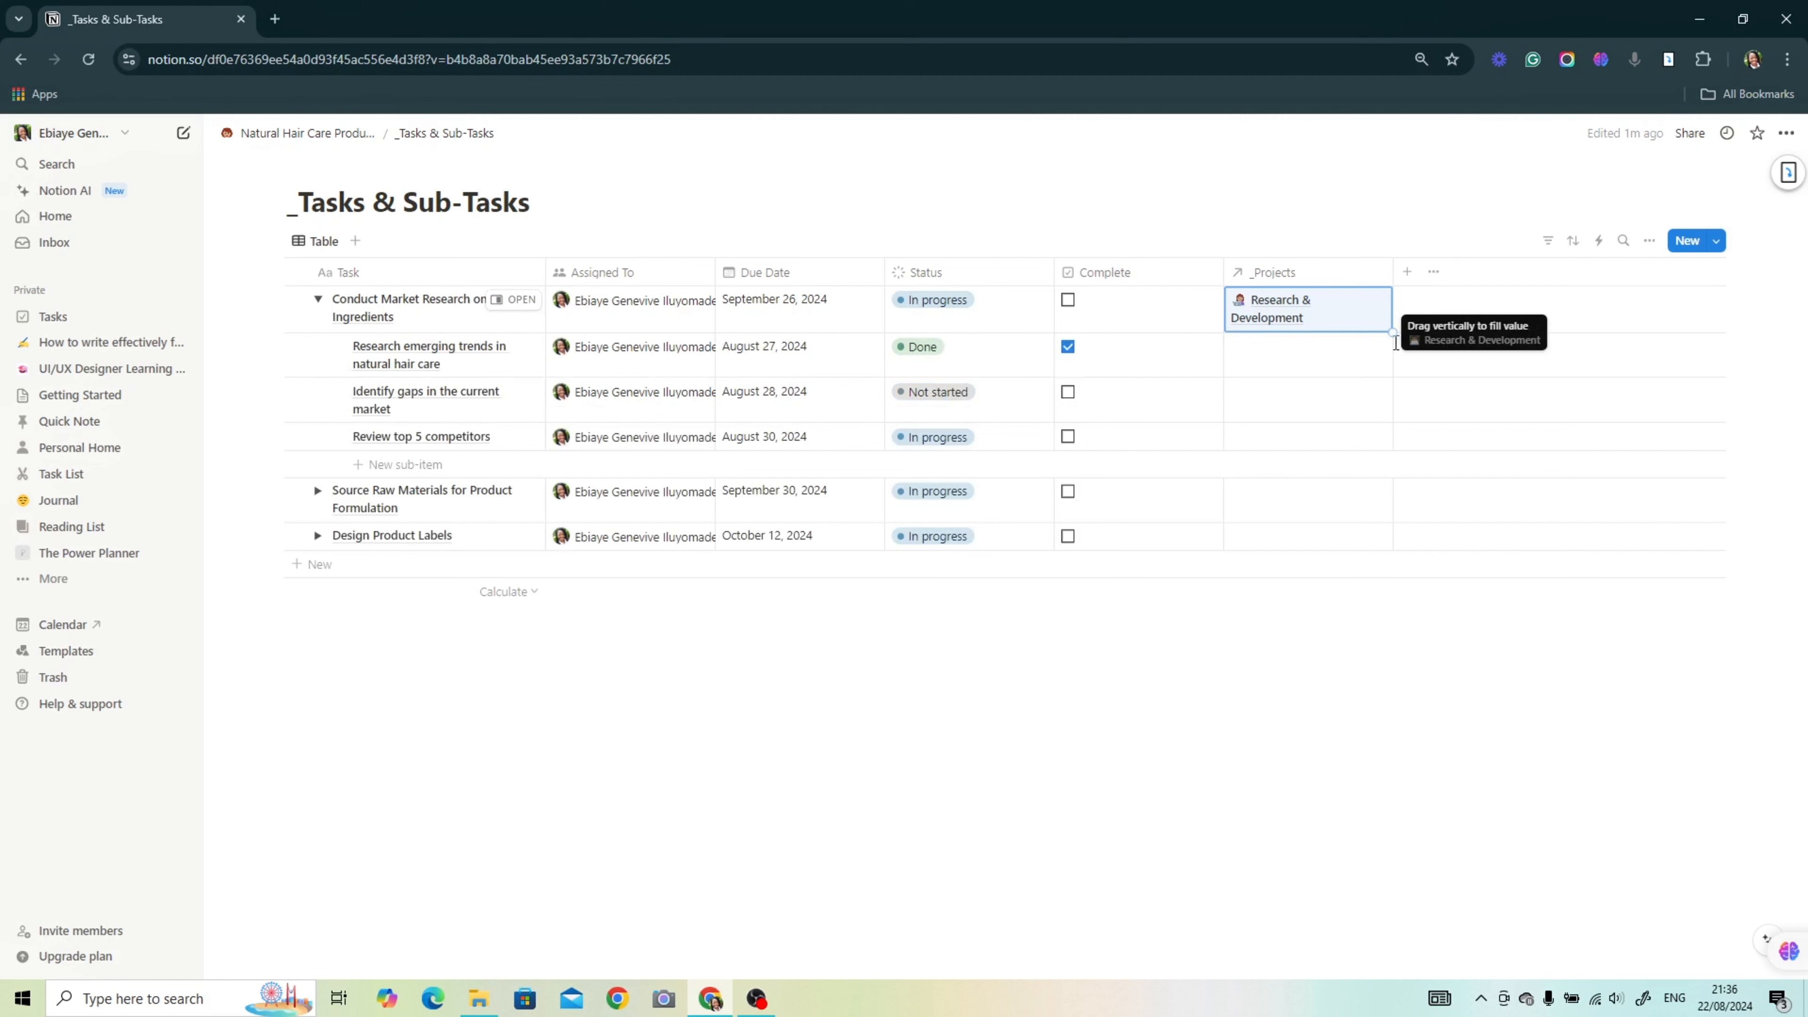
pyautogui.moveTo(1392, 332); pyautogui.dragTo(1380, 420)
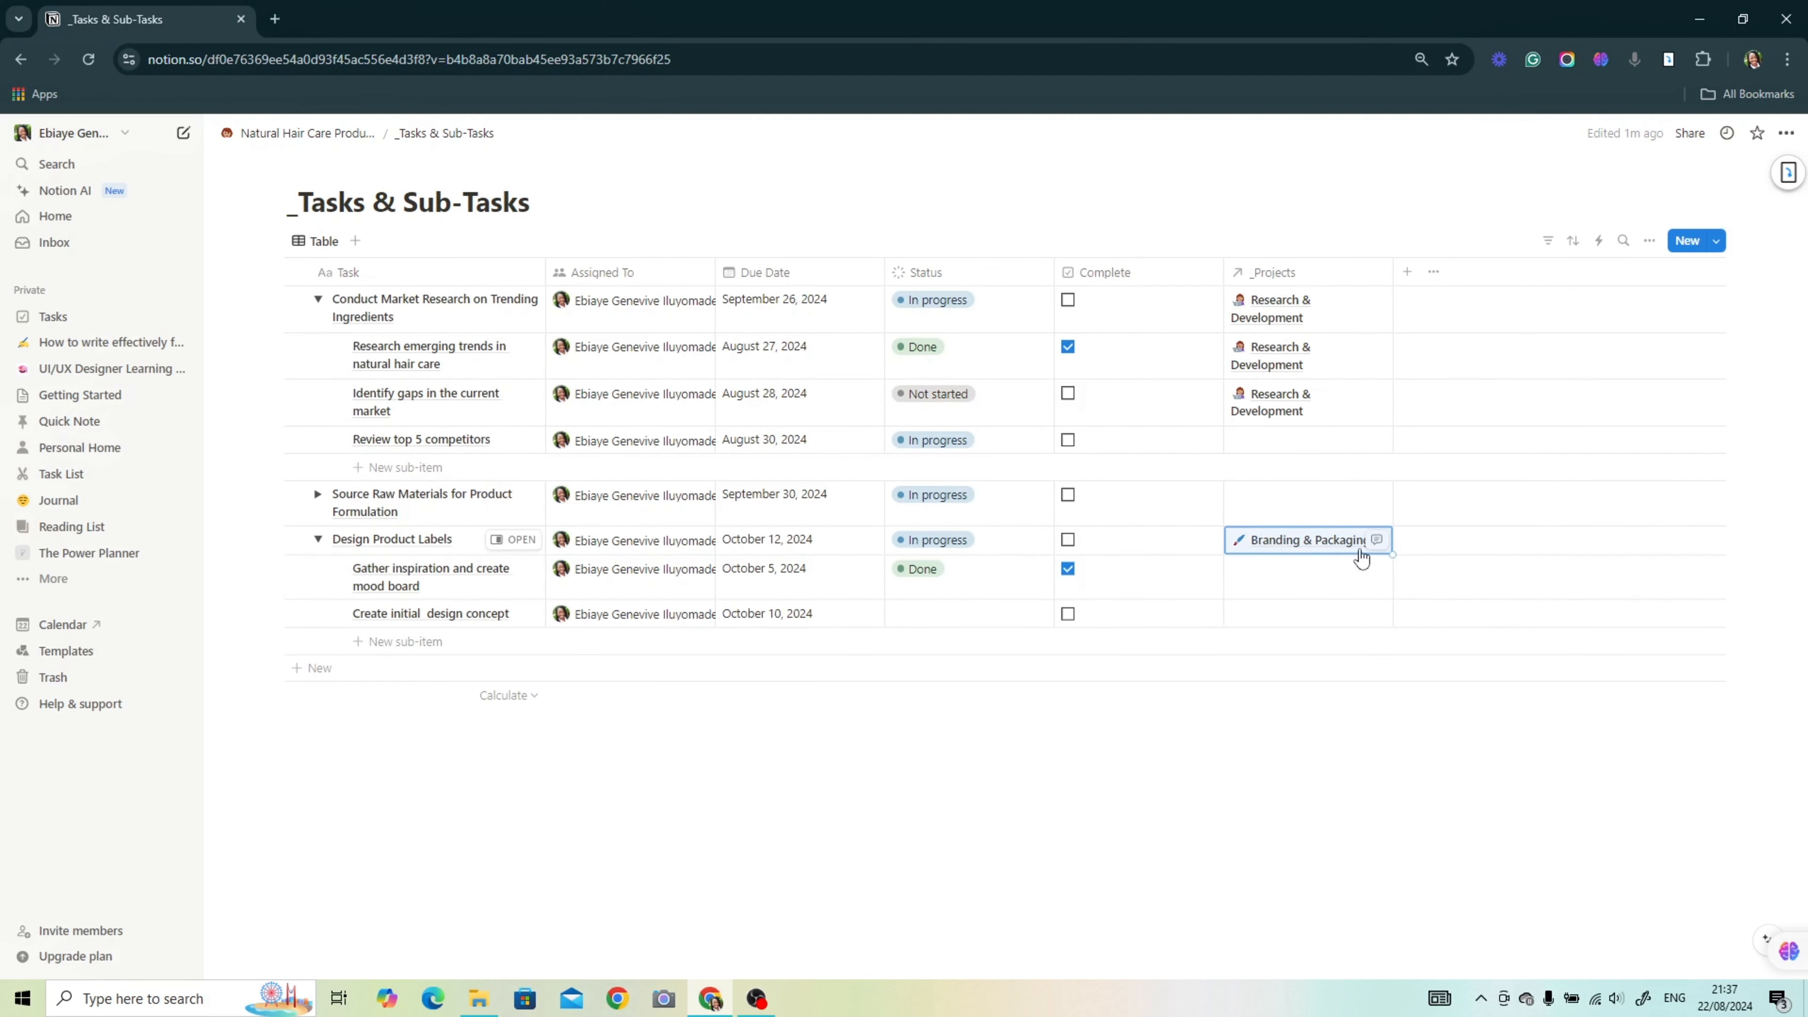
pyautogui.moveTo(1392, 554); pyautogui.dragTo(1392, 623)
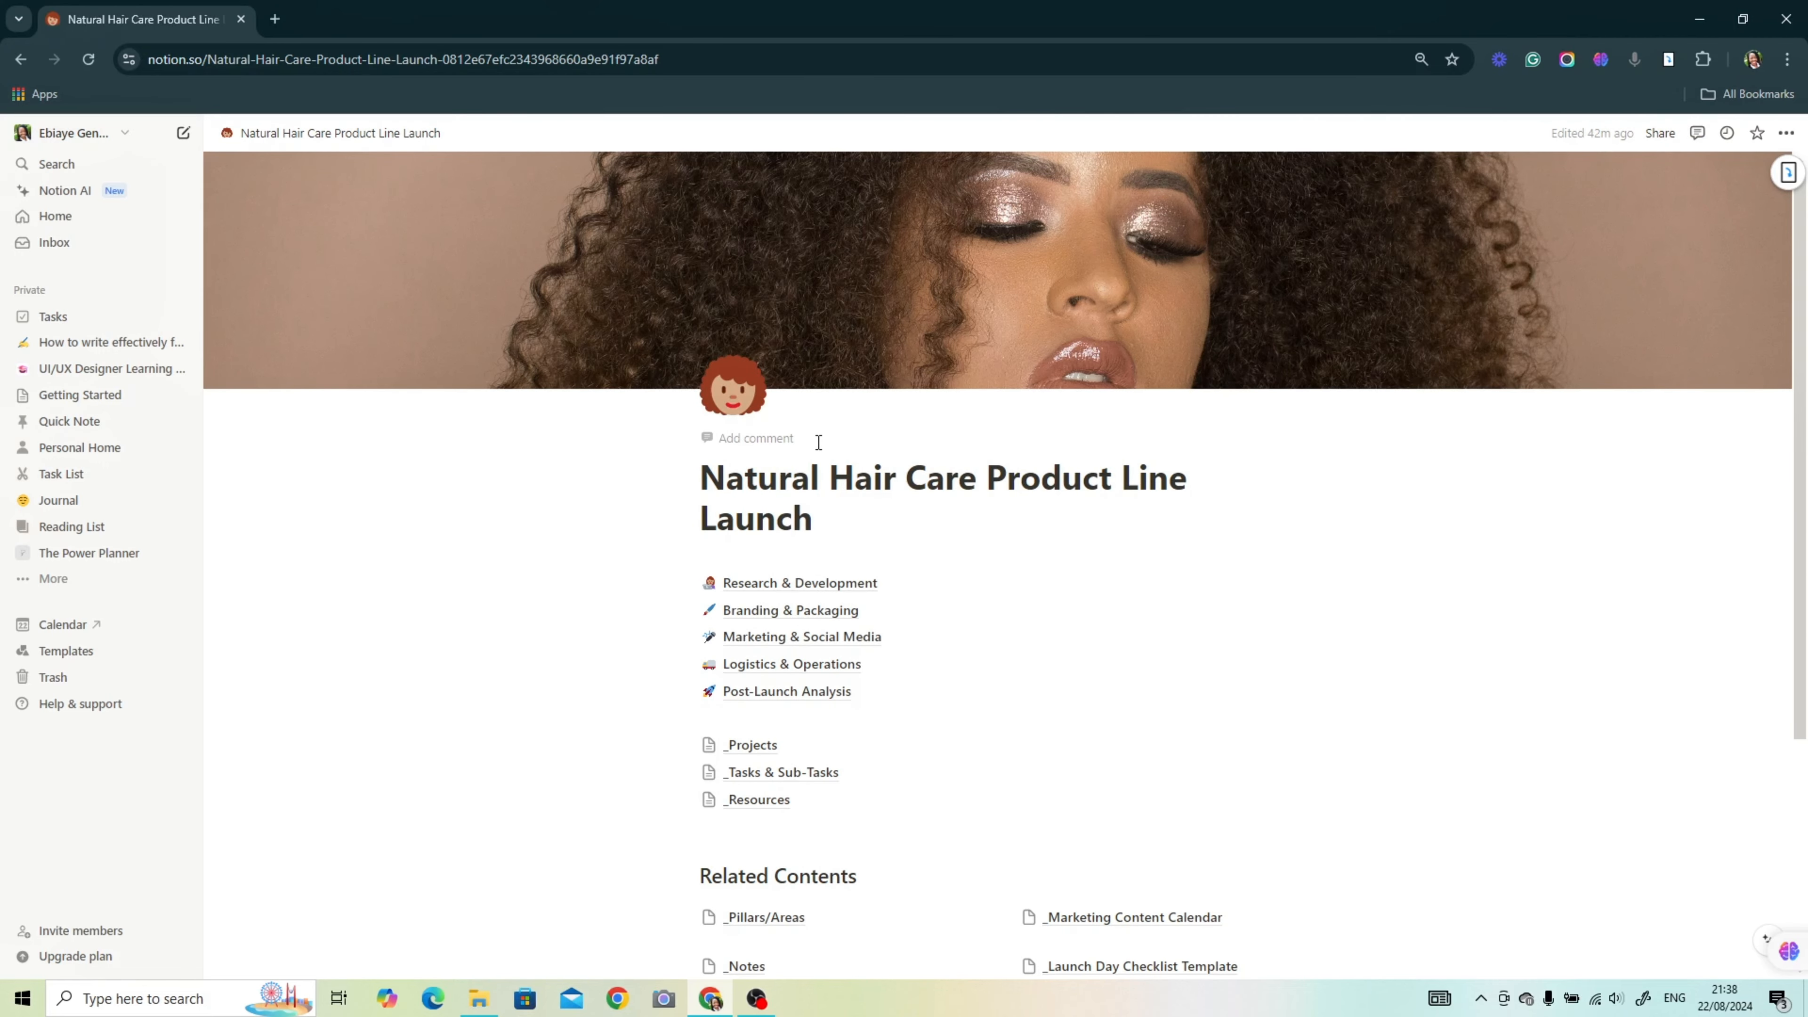
# Step: Open the _Projects database and add a rollup property based on the _Tasks & Sub-Tasks relation
pyautogui.scroll(-2, 783, 641)
pyautogui.click(748, 651)
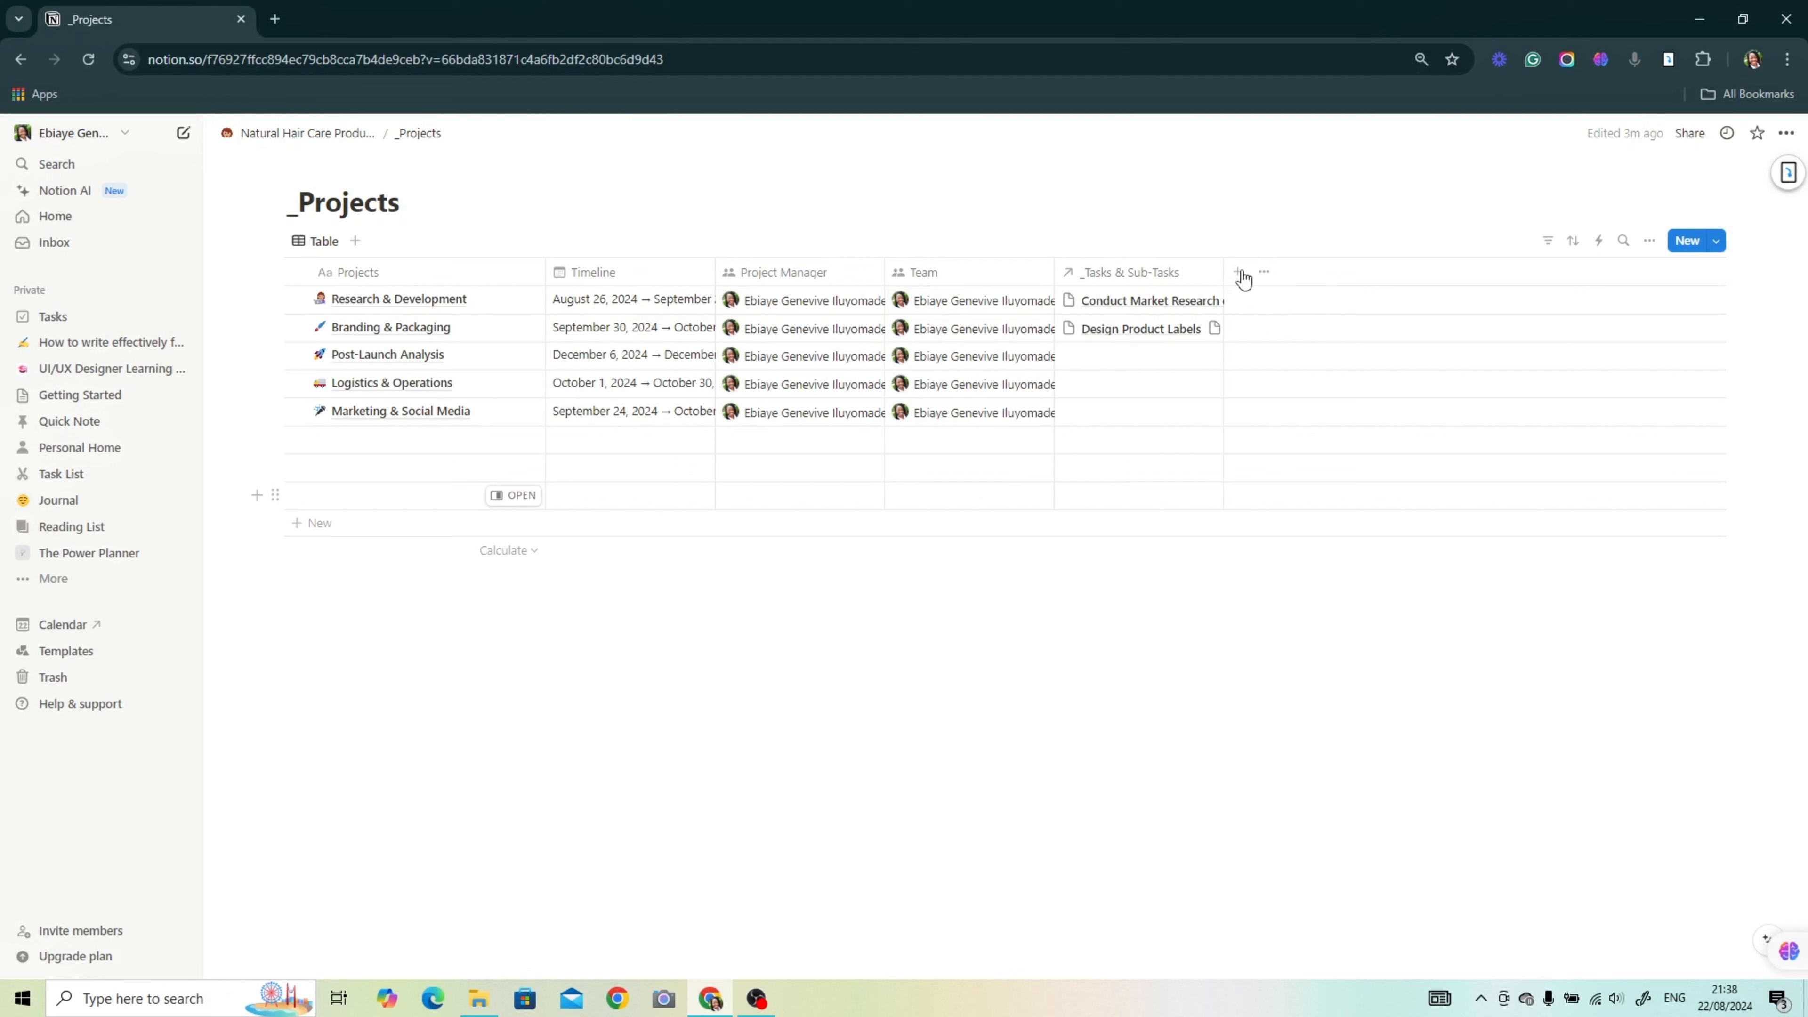
pyautogui.click(1241, 274)
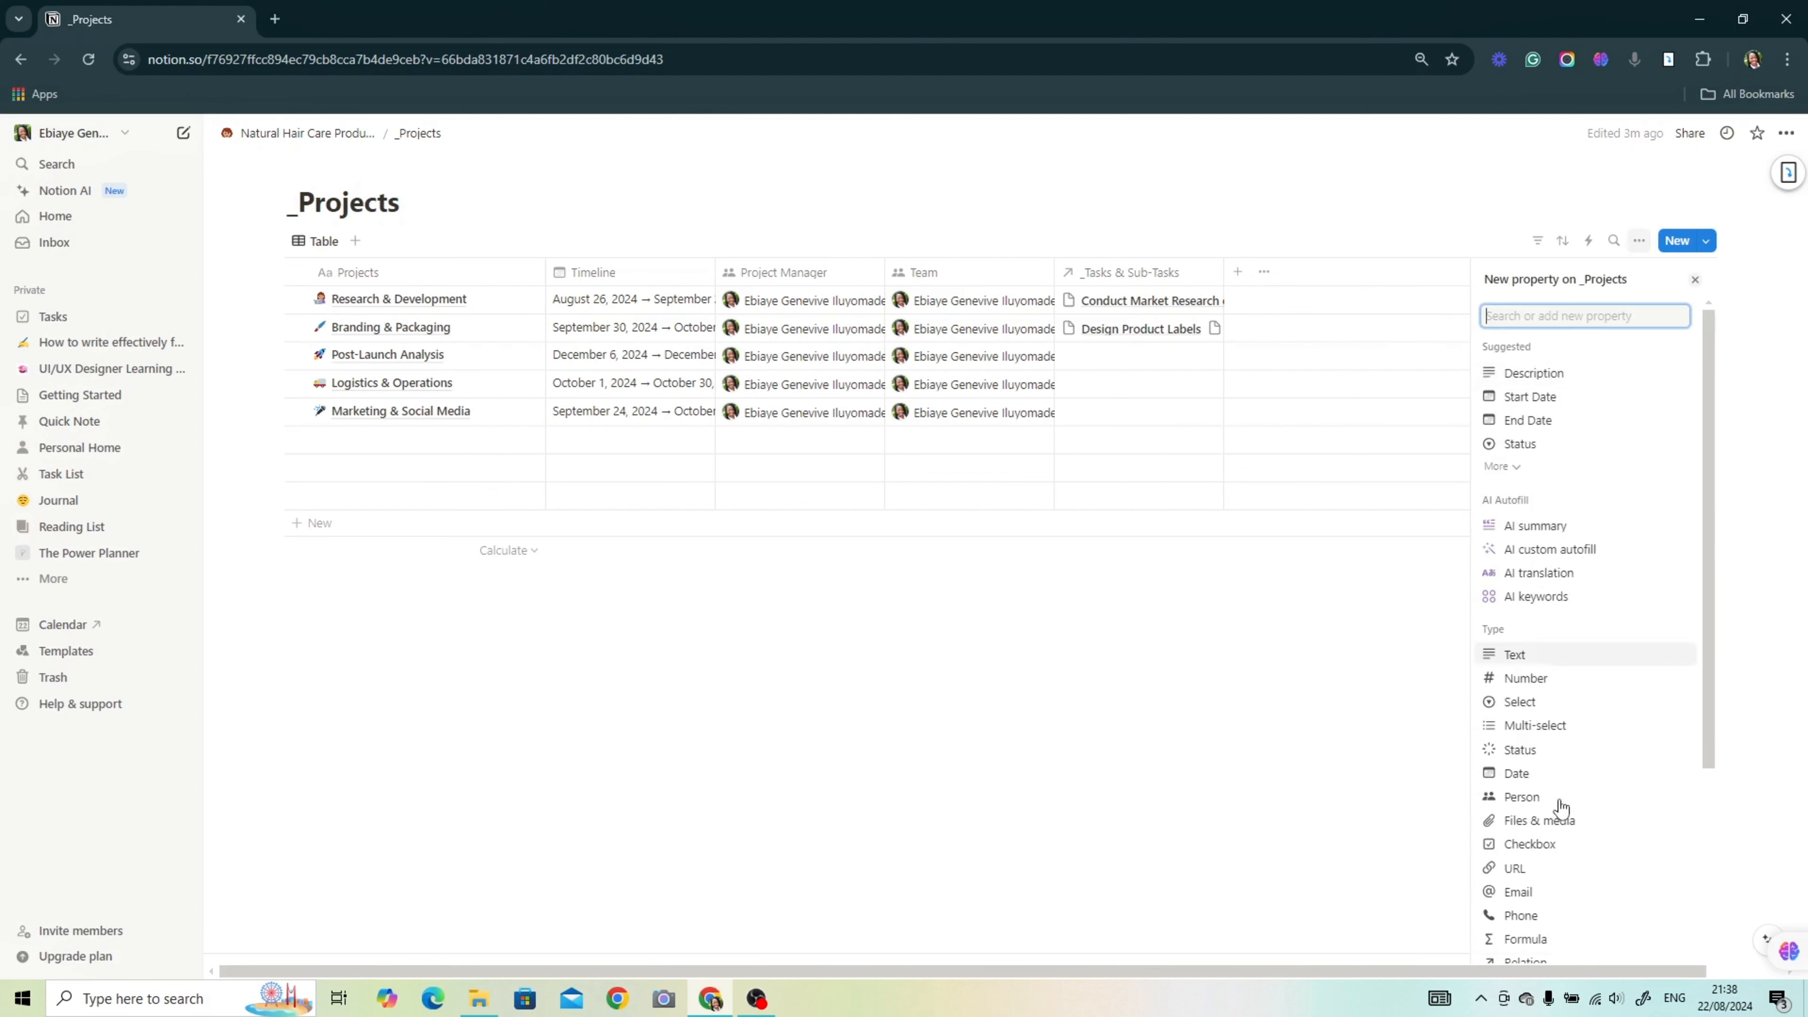
pyautogui.scroll(-4, 1601, 783)
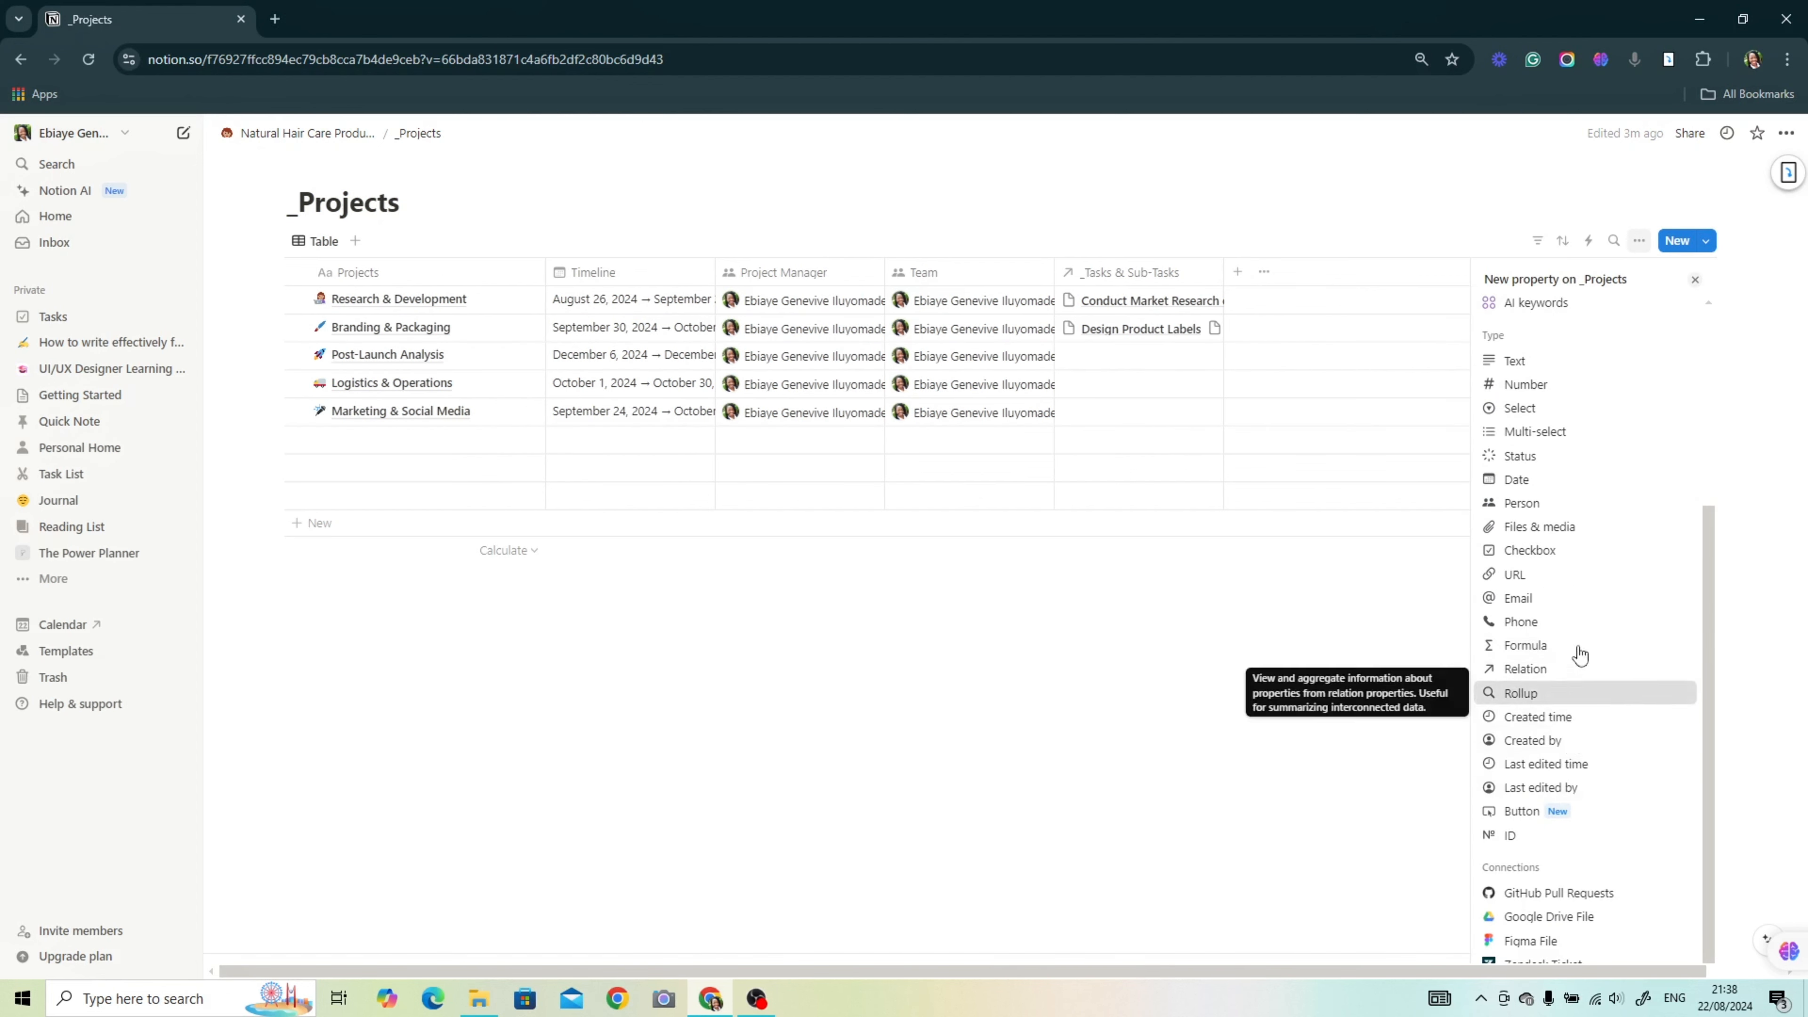
pyautogui.click(1586, 689)
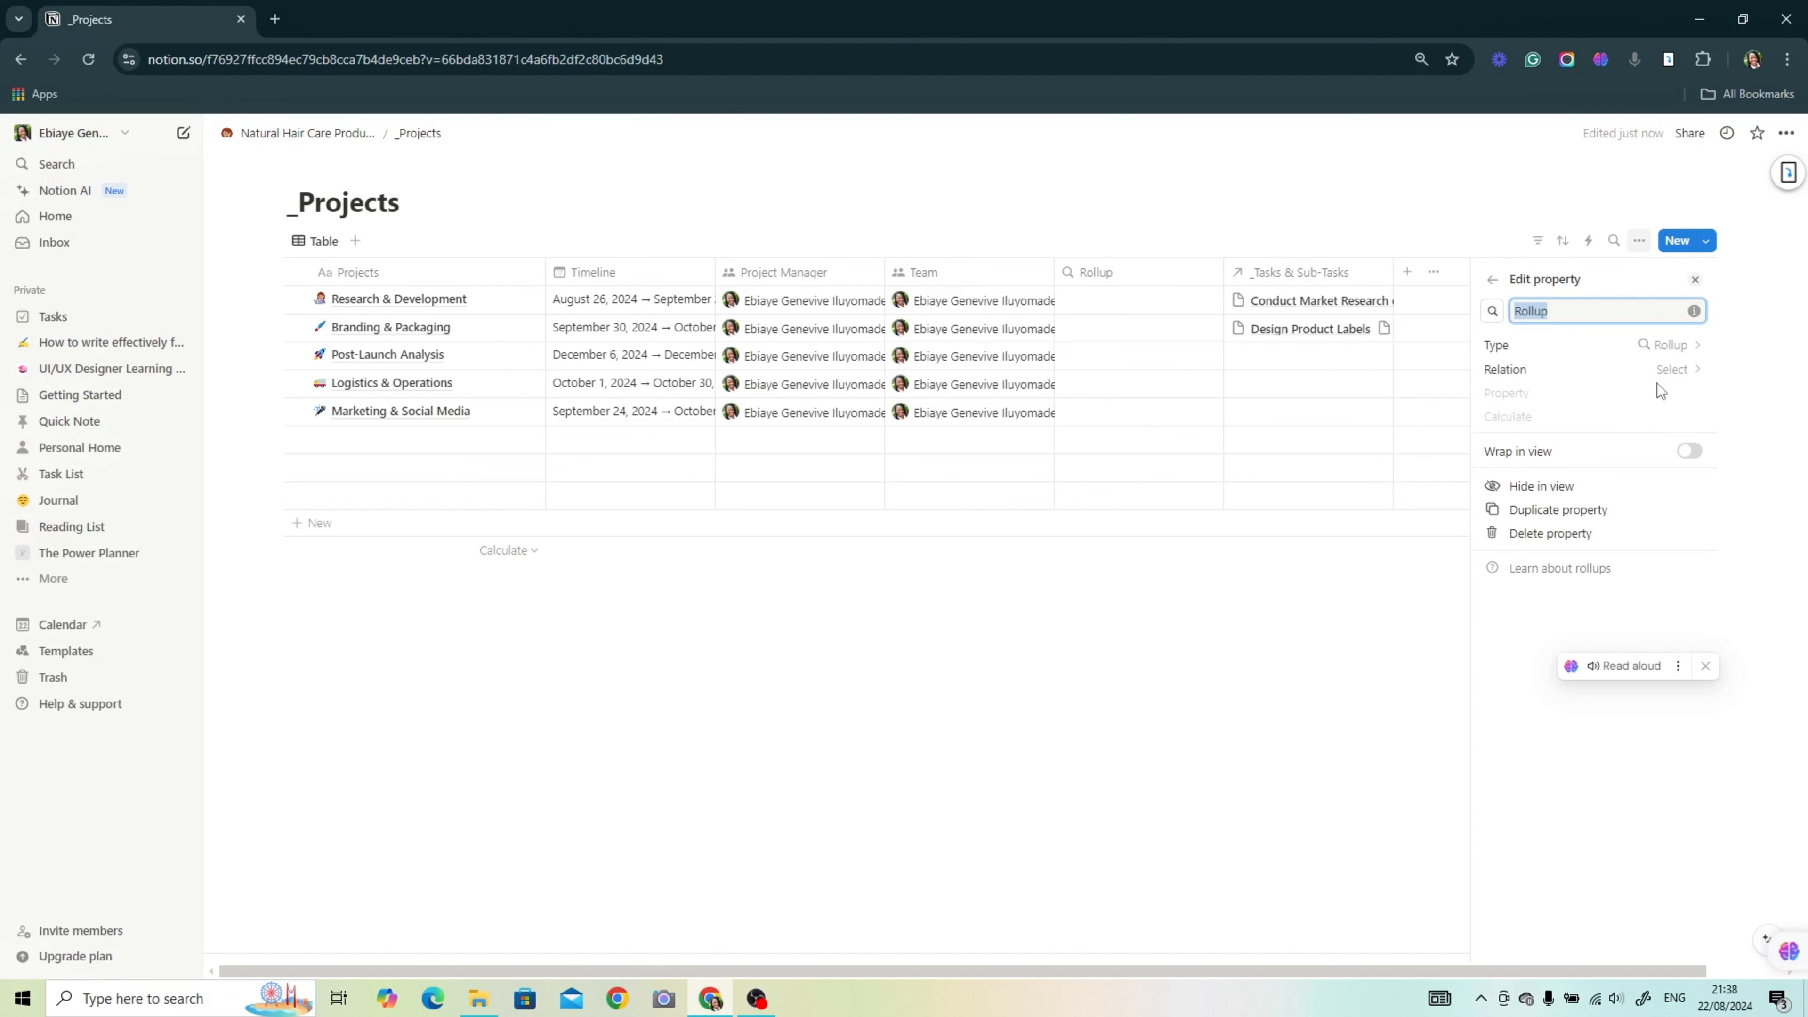
pyautogui.click(1673, 371)
pyautogui.click(1624, 405)
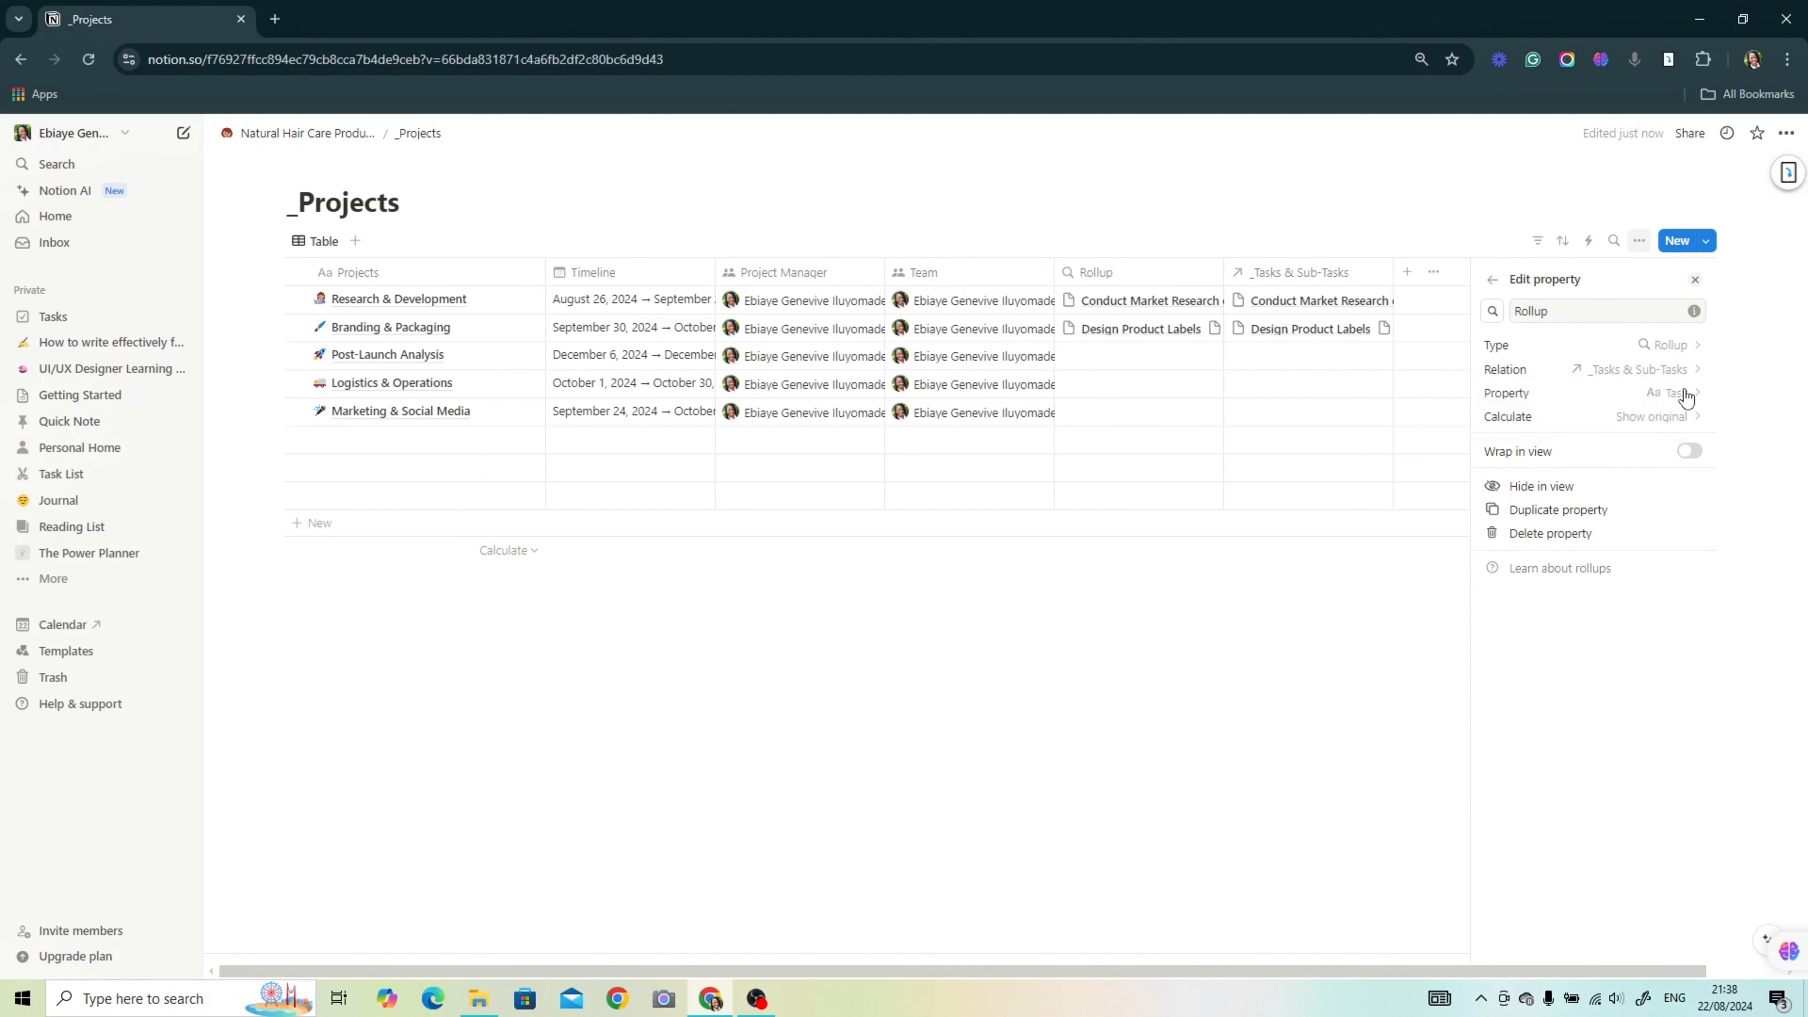
pyautogui.click(1666, 344)
pyautogui.click(1562, 695)
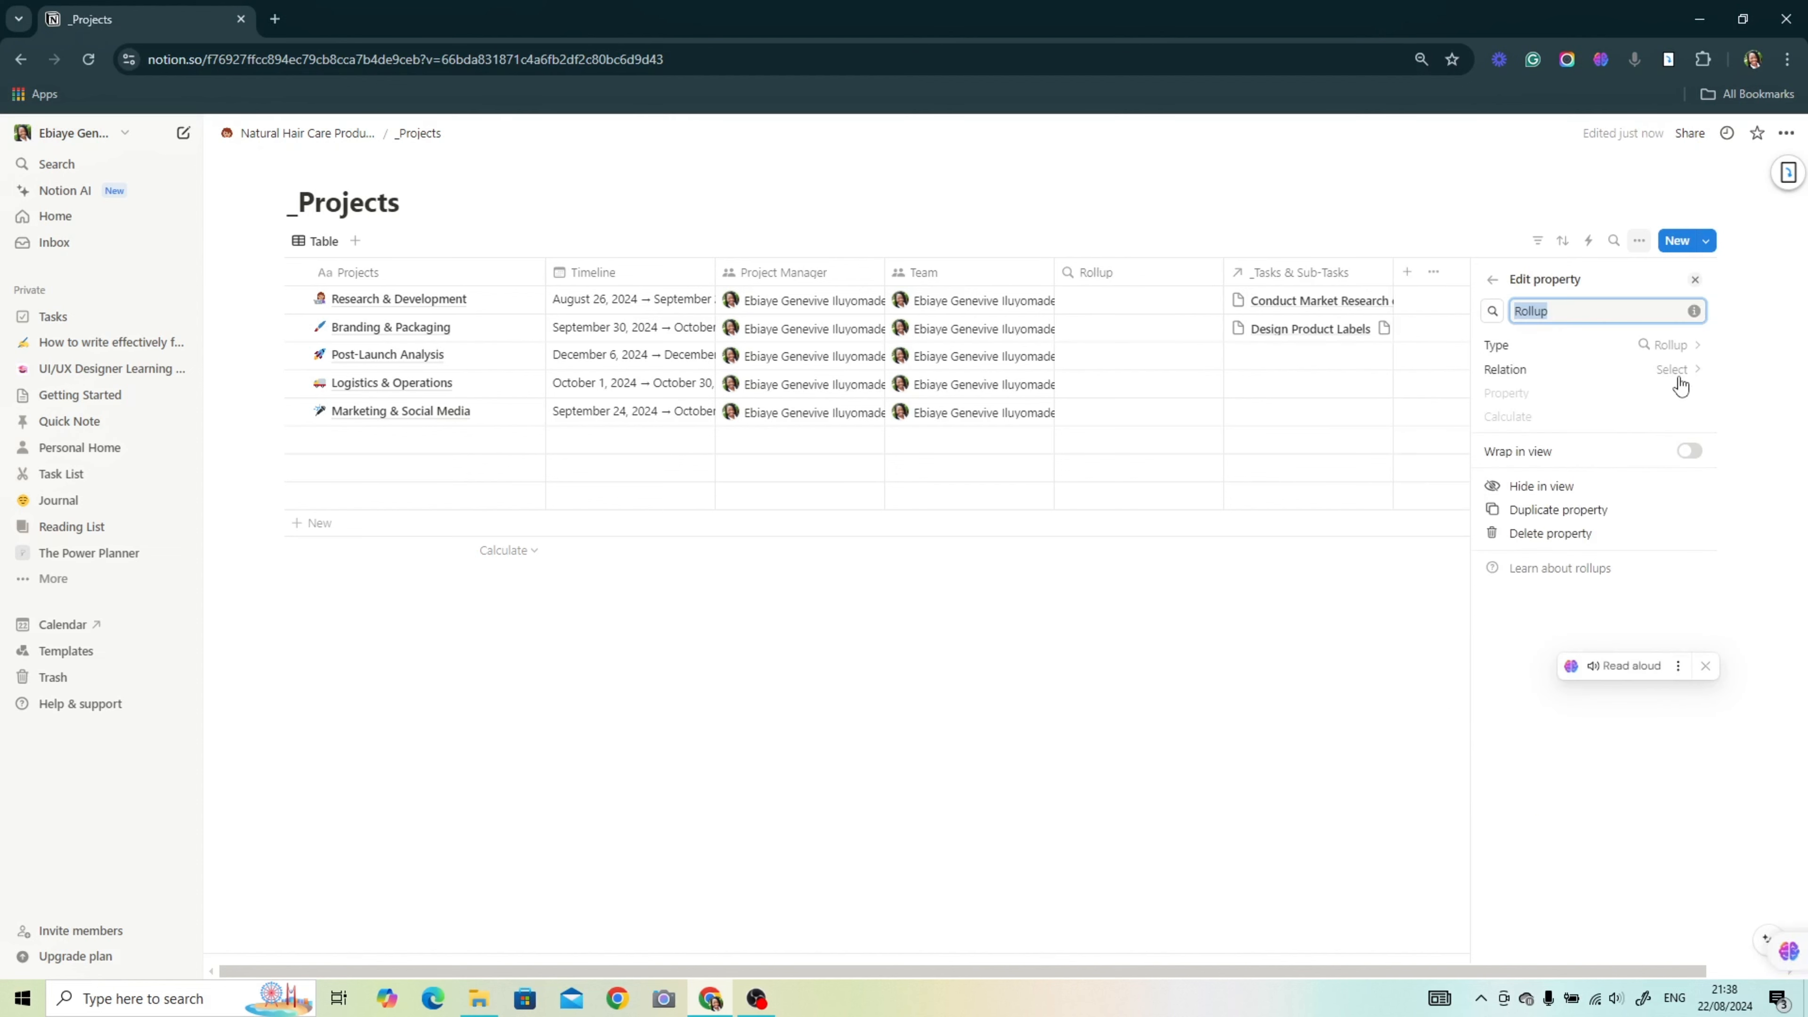
pyautogui.click(1680, 381)
pyautogui.click(1612, 396)
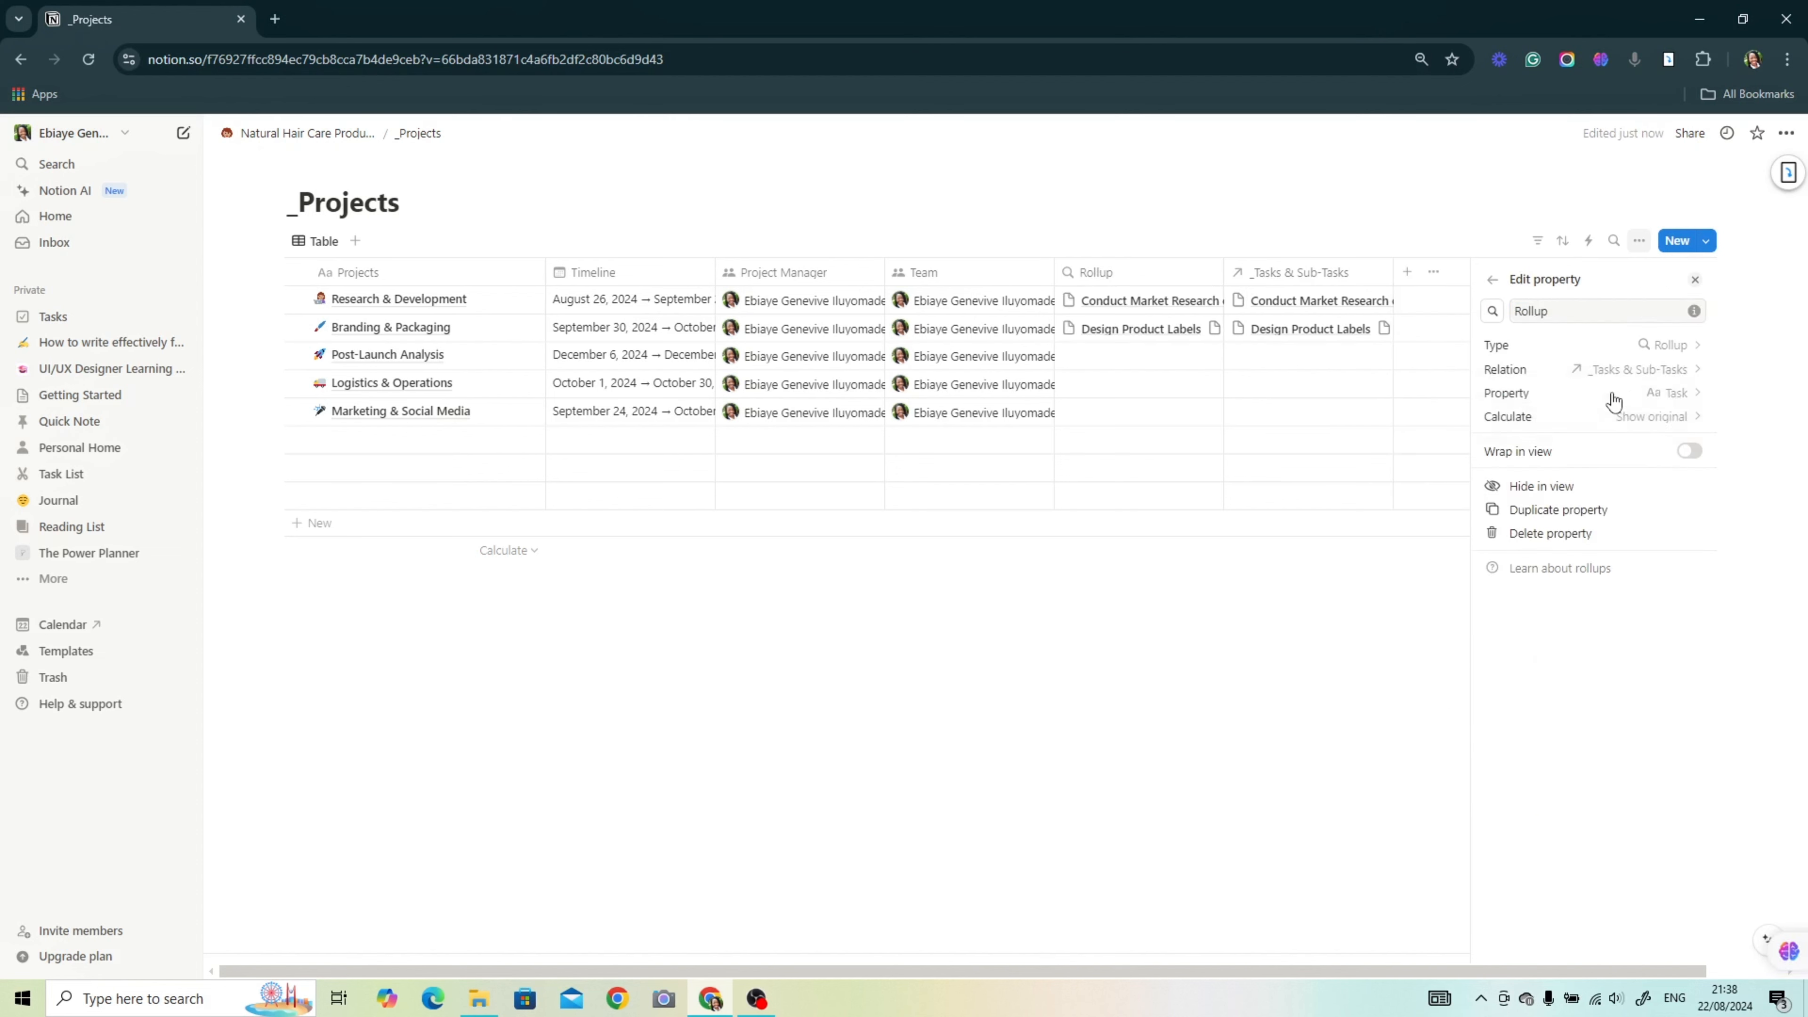
# Step: Set the rollup to draw on the Complete property of the related tasks, keeping _Tasks & Sub-Tasks as its relation
pyautogui.click(1670, 396)
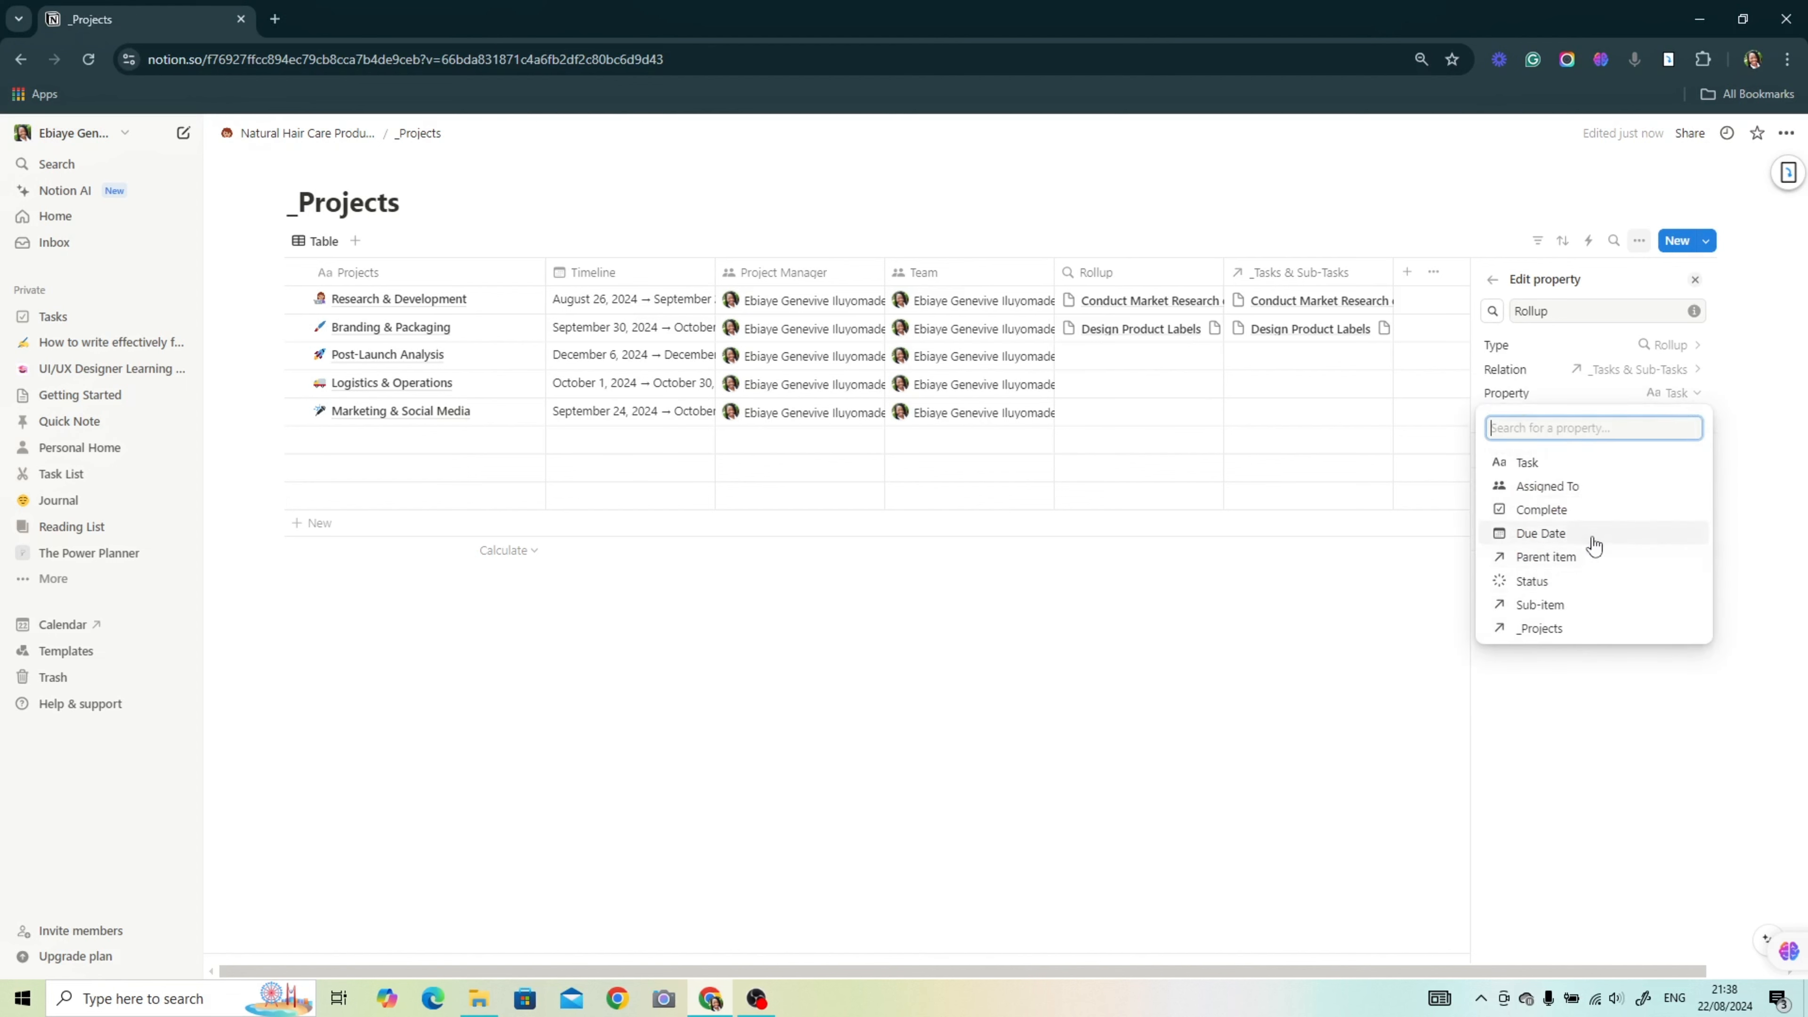
pyautogui.click(1659, 390)
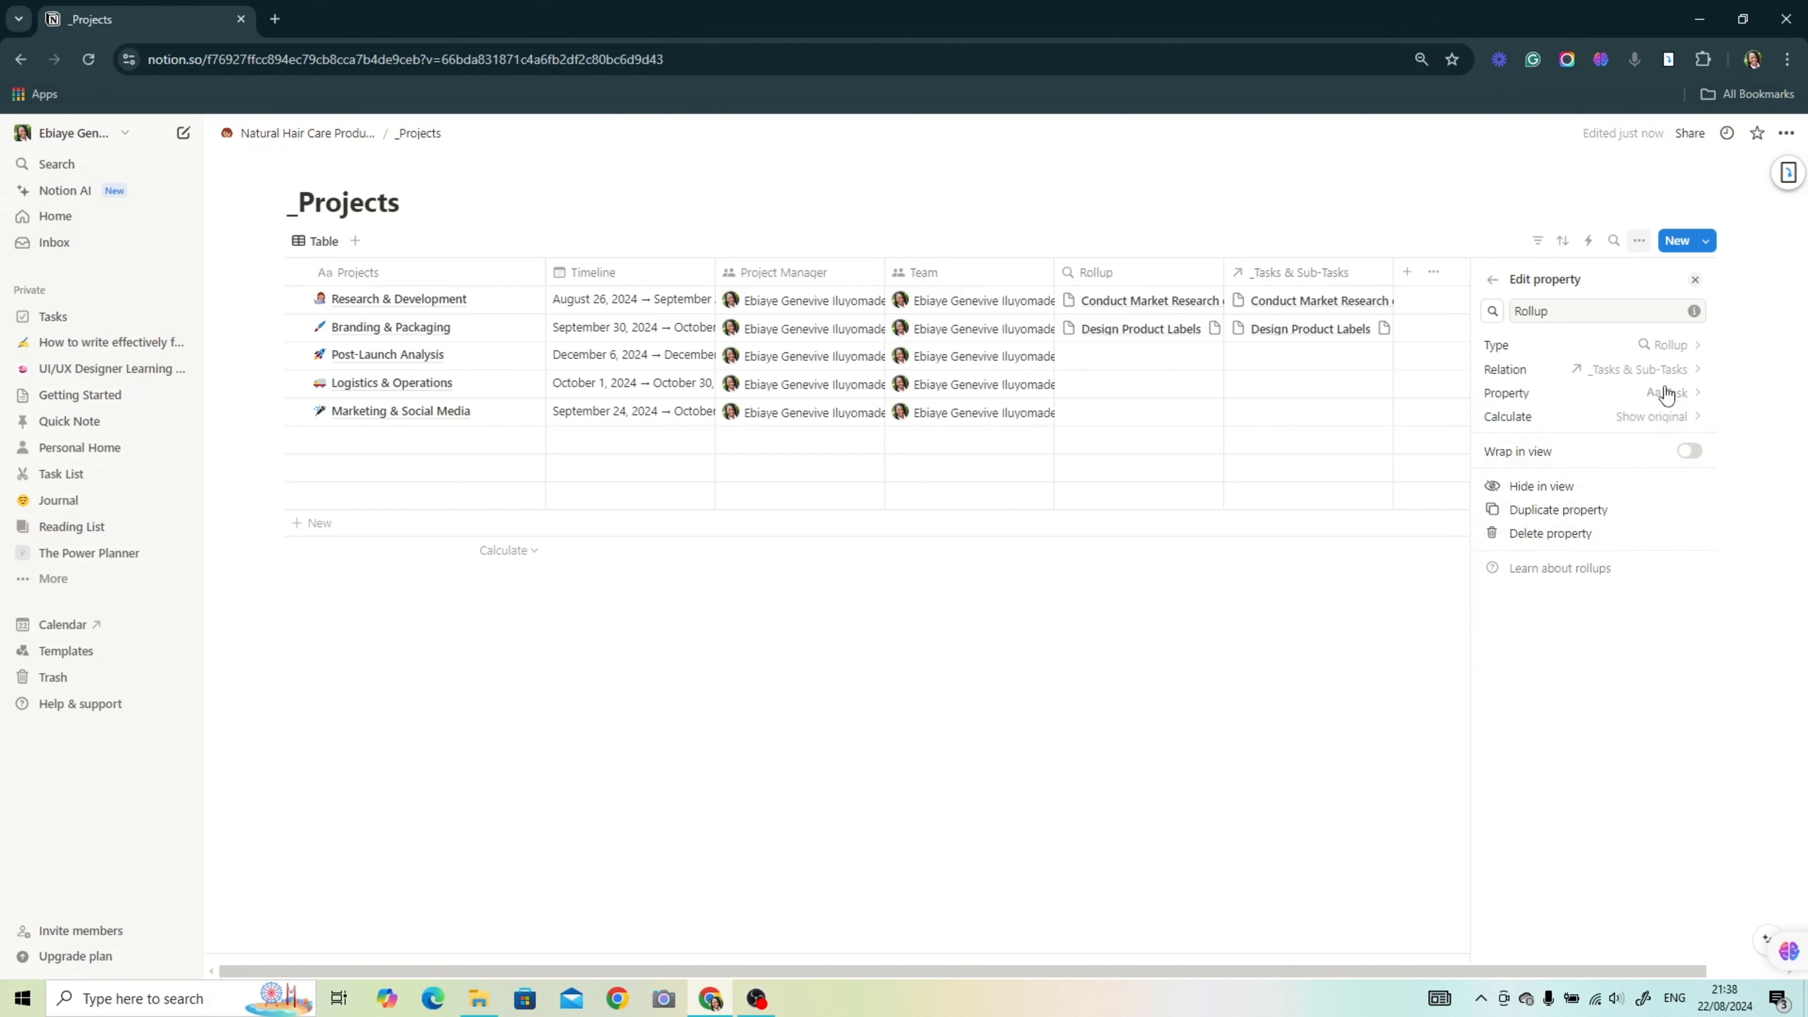
pyautogui.click(1670, 388)
pyautogui.click(1682, 371)
pyautogui.click(1685, 371)
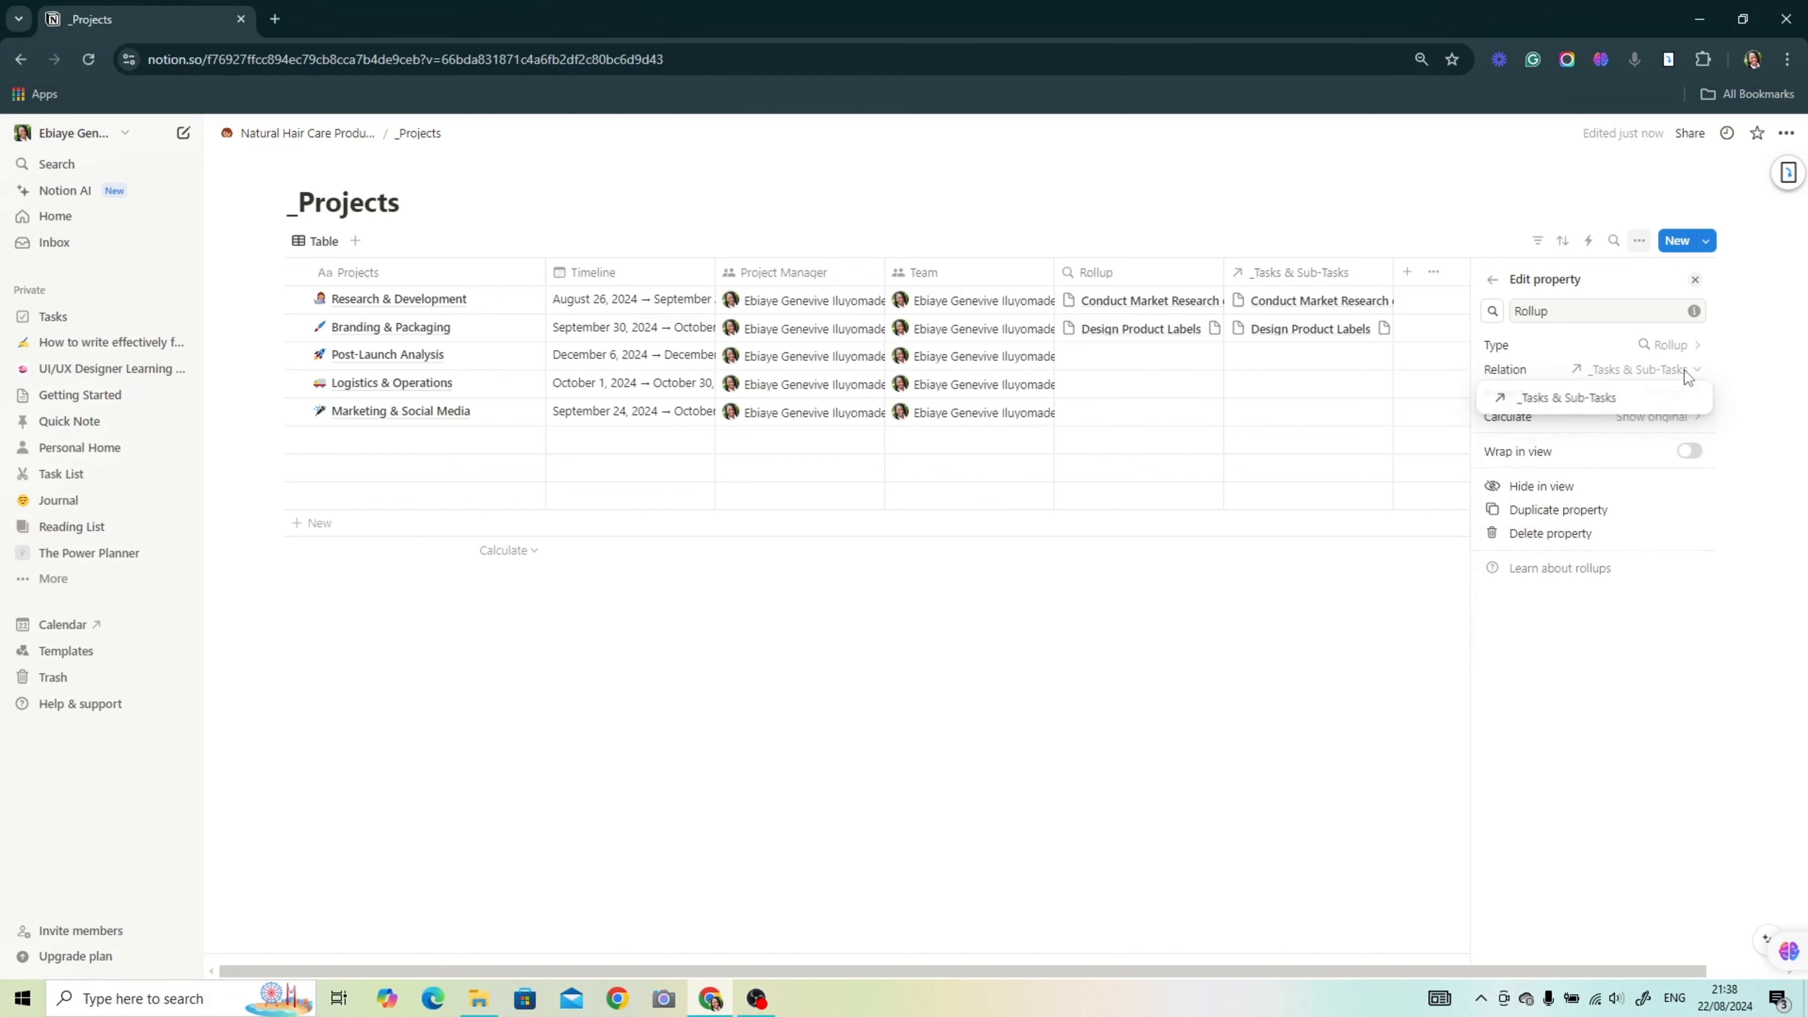
pyautogui.click(1630, 396)
pyautogui.click(1647, 392)
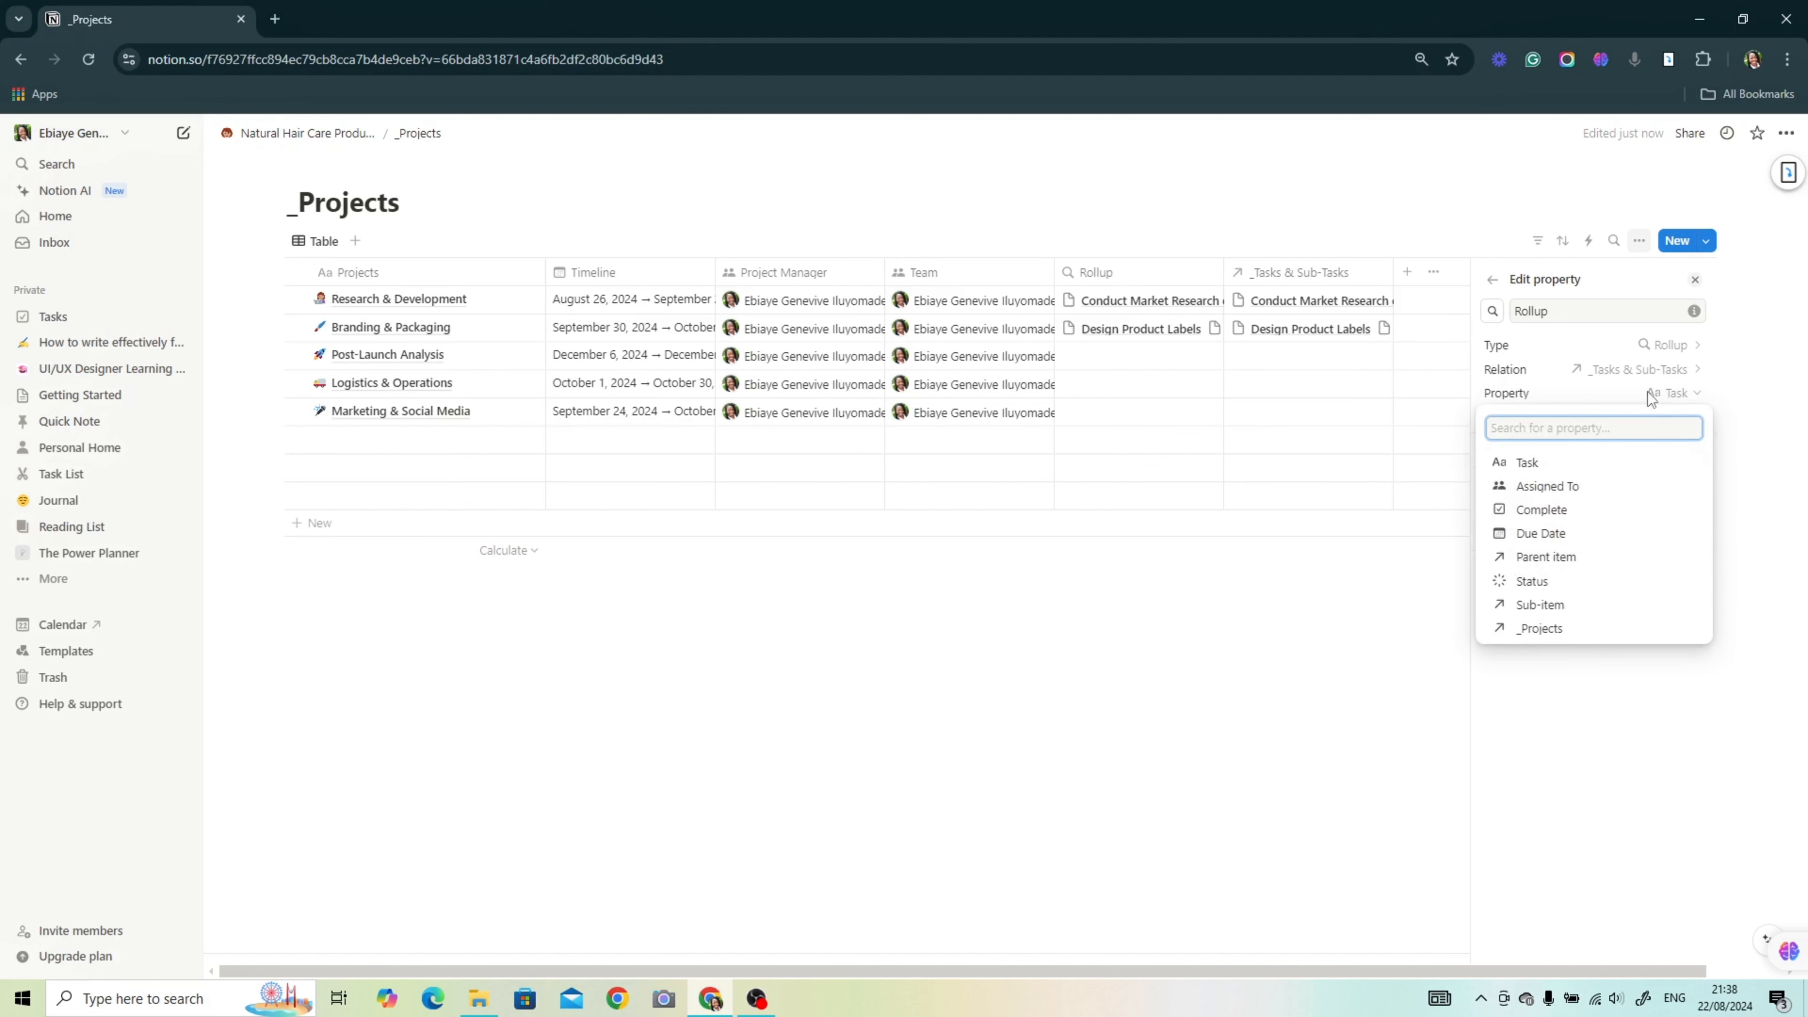
pyautogui.click(1550, 511)
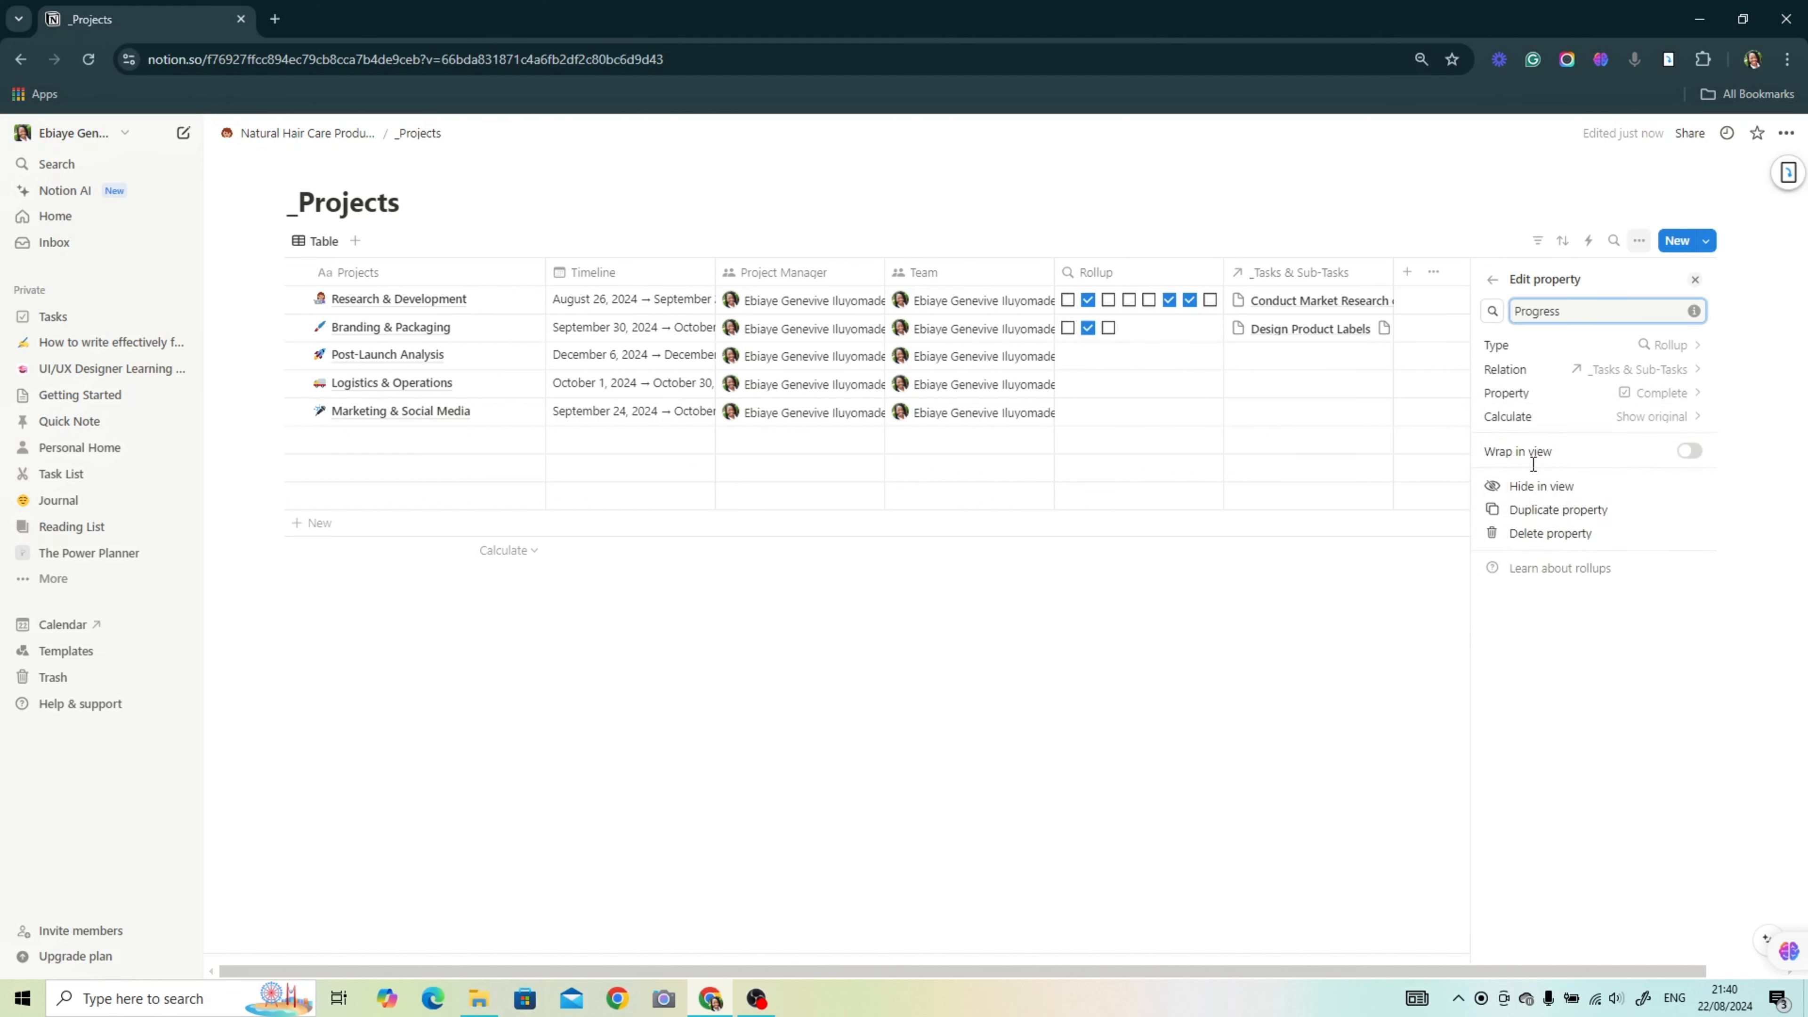
# Step: Set the Progress rollup's calculation to Percent checked
pyautogui.click(1659, 421)
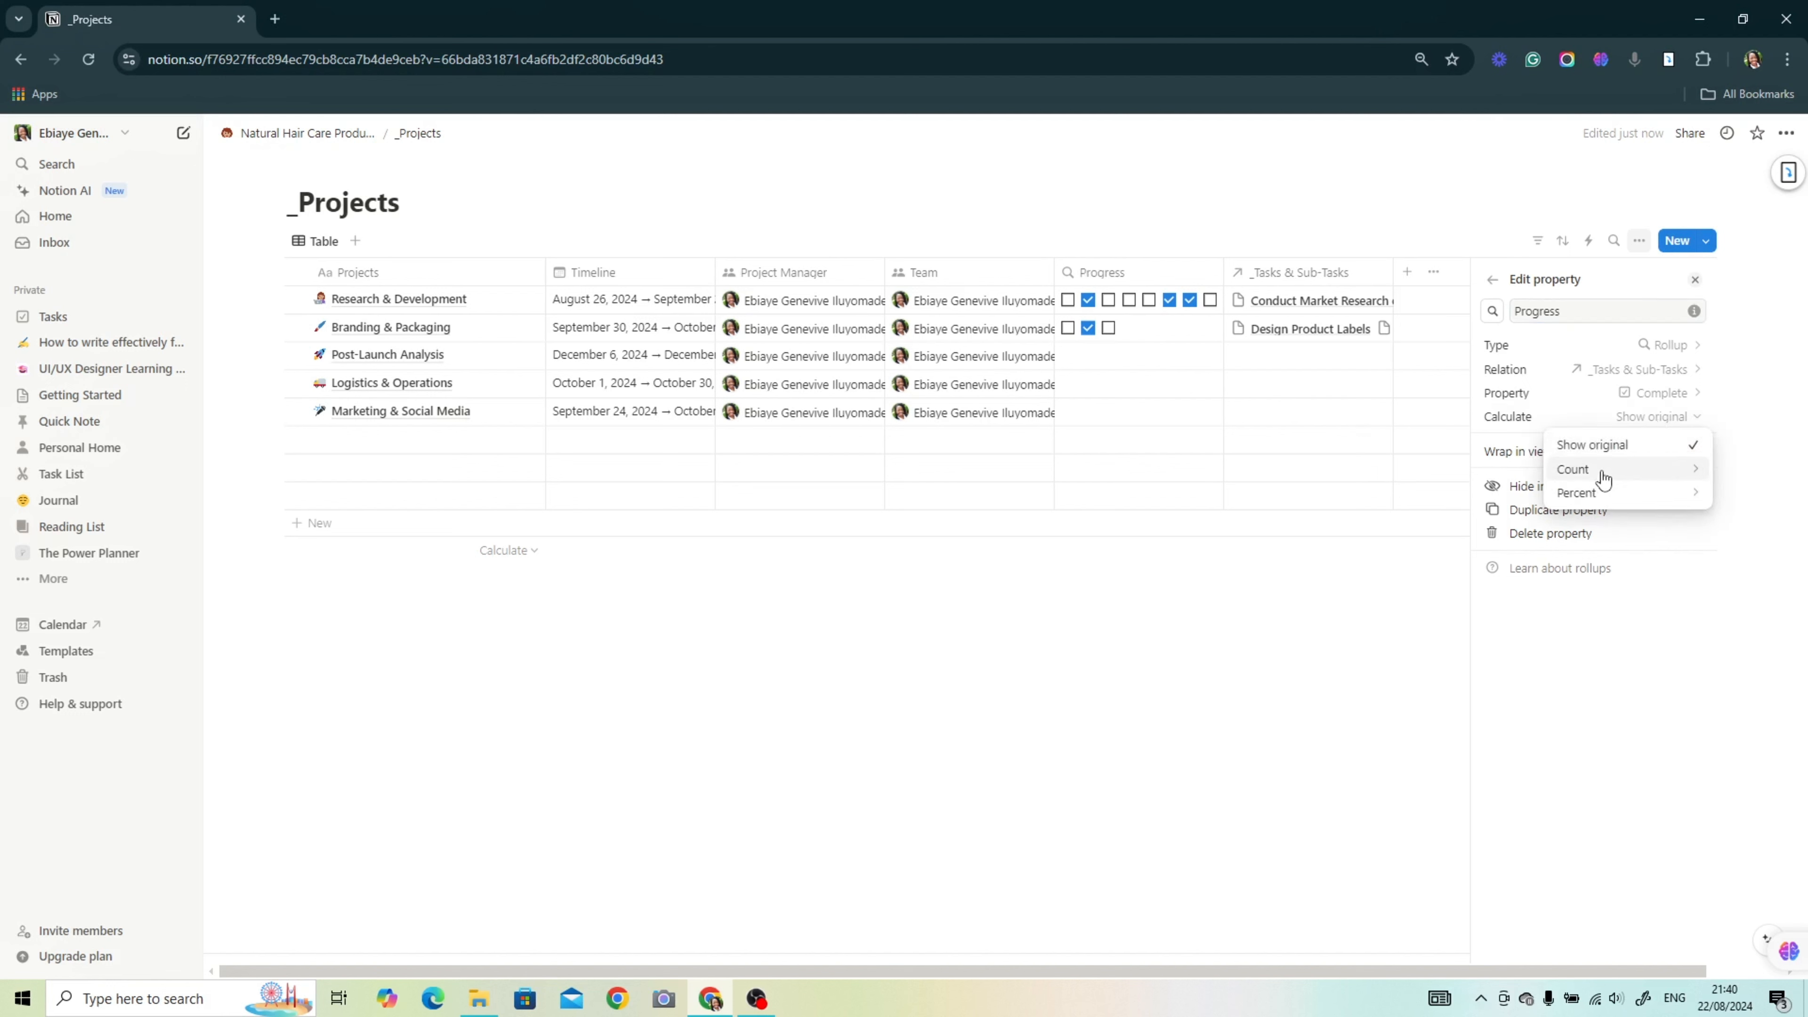
pyautogui.moveTo(1599, 494)
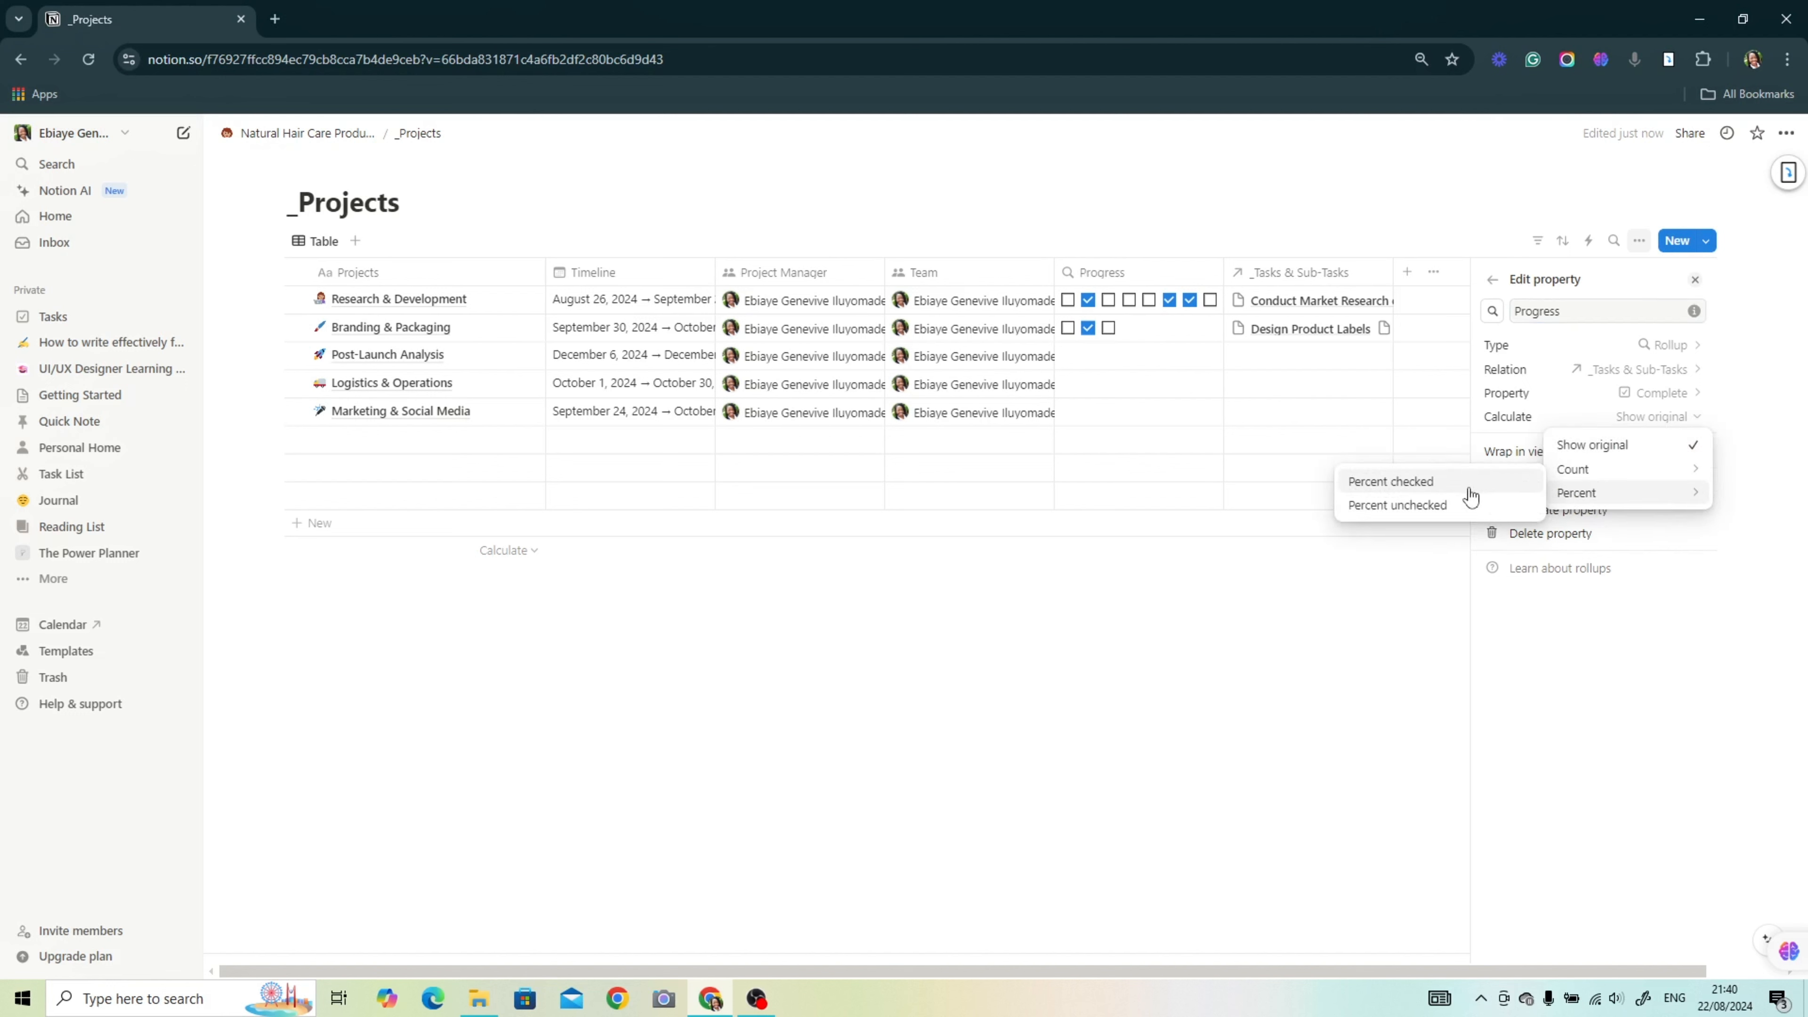
pyautogui.click(1438, 485)
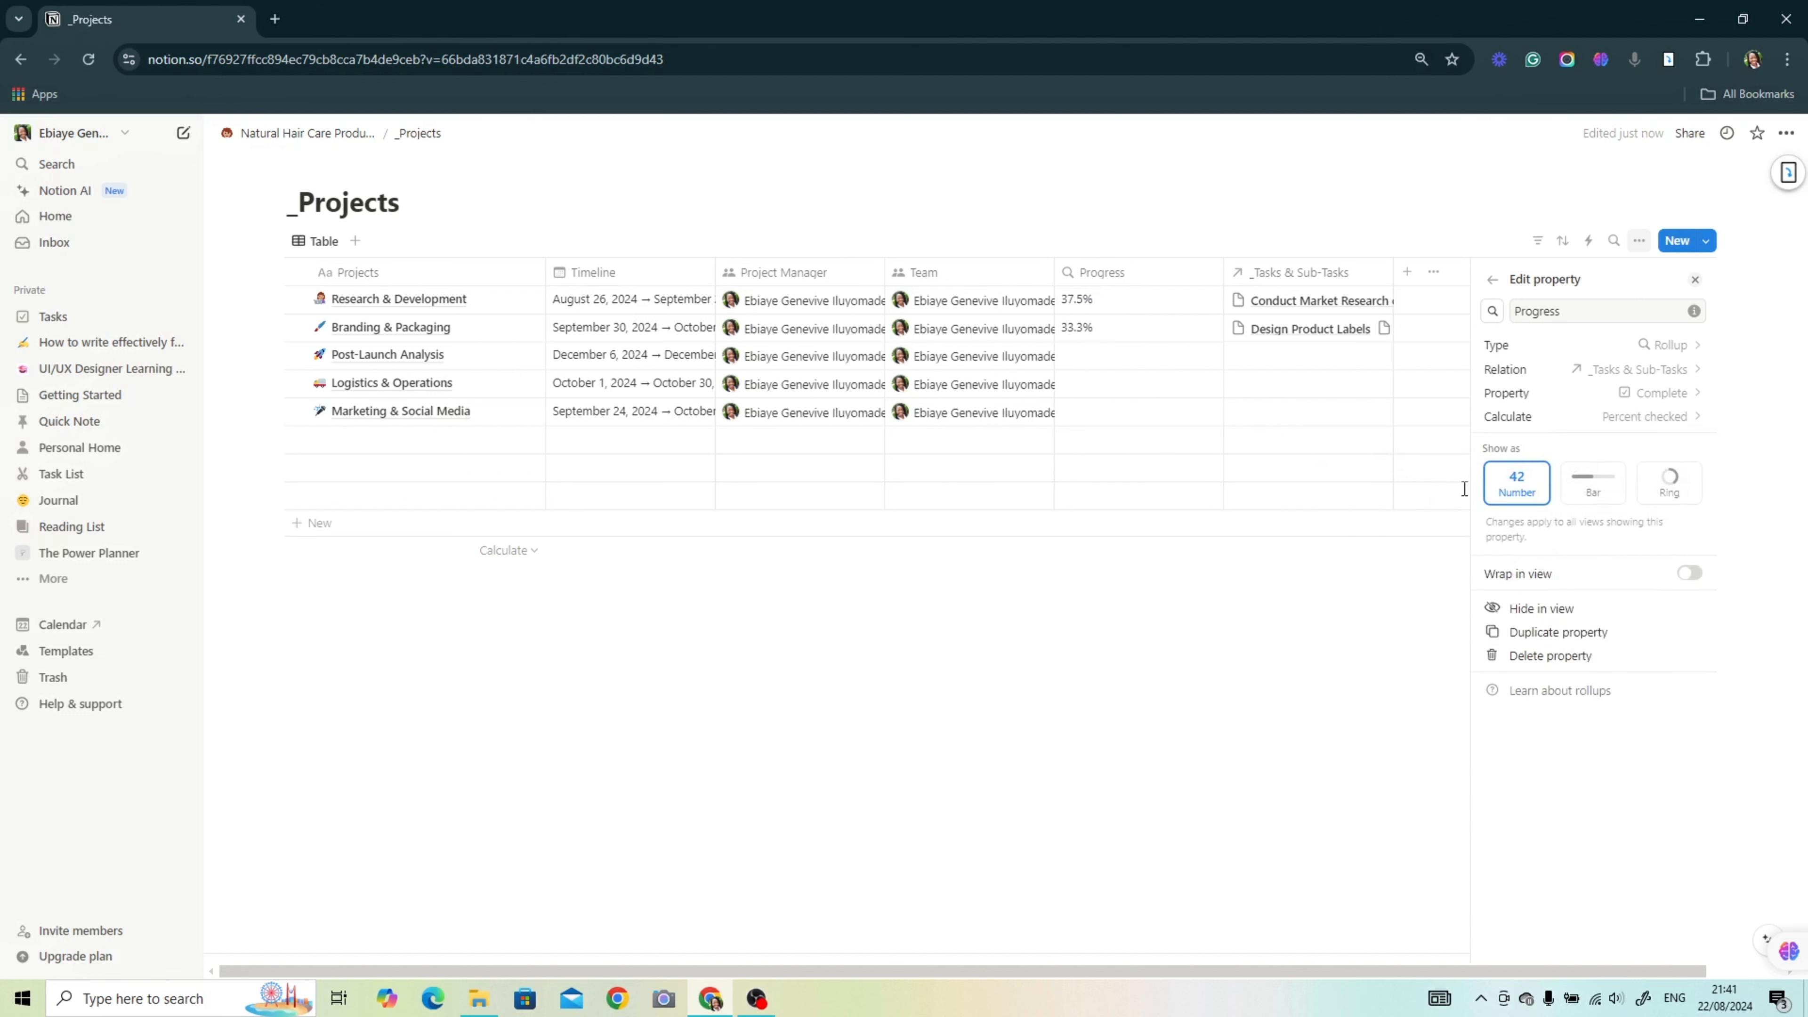
# Step: Try the ring and number displays for the Progress rollup, settle on Bar, and close its property settings
pyautogui.click(1606, 490)
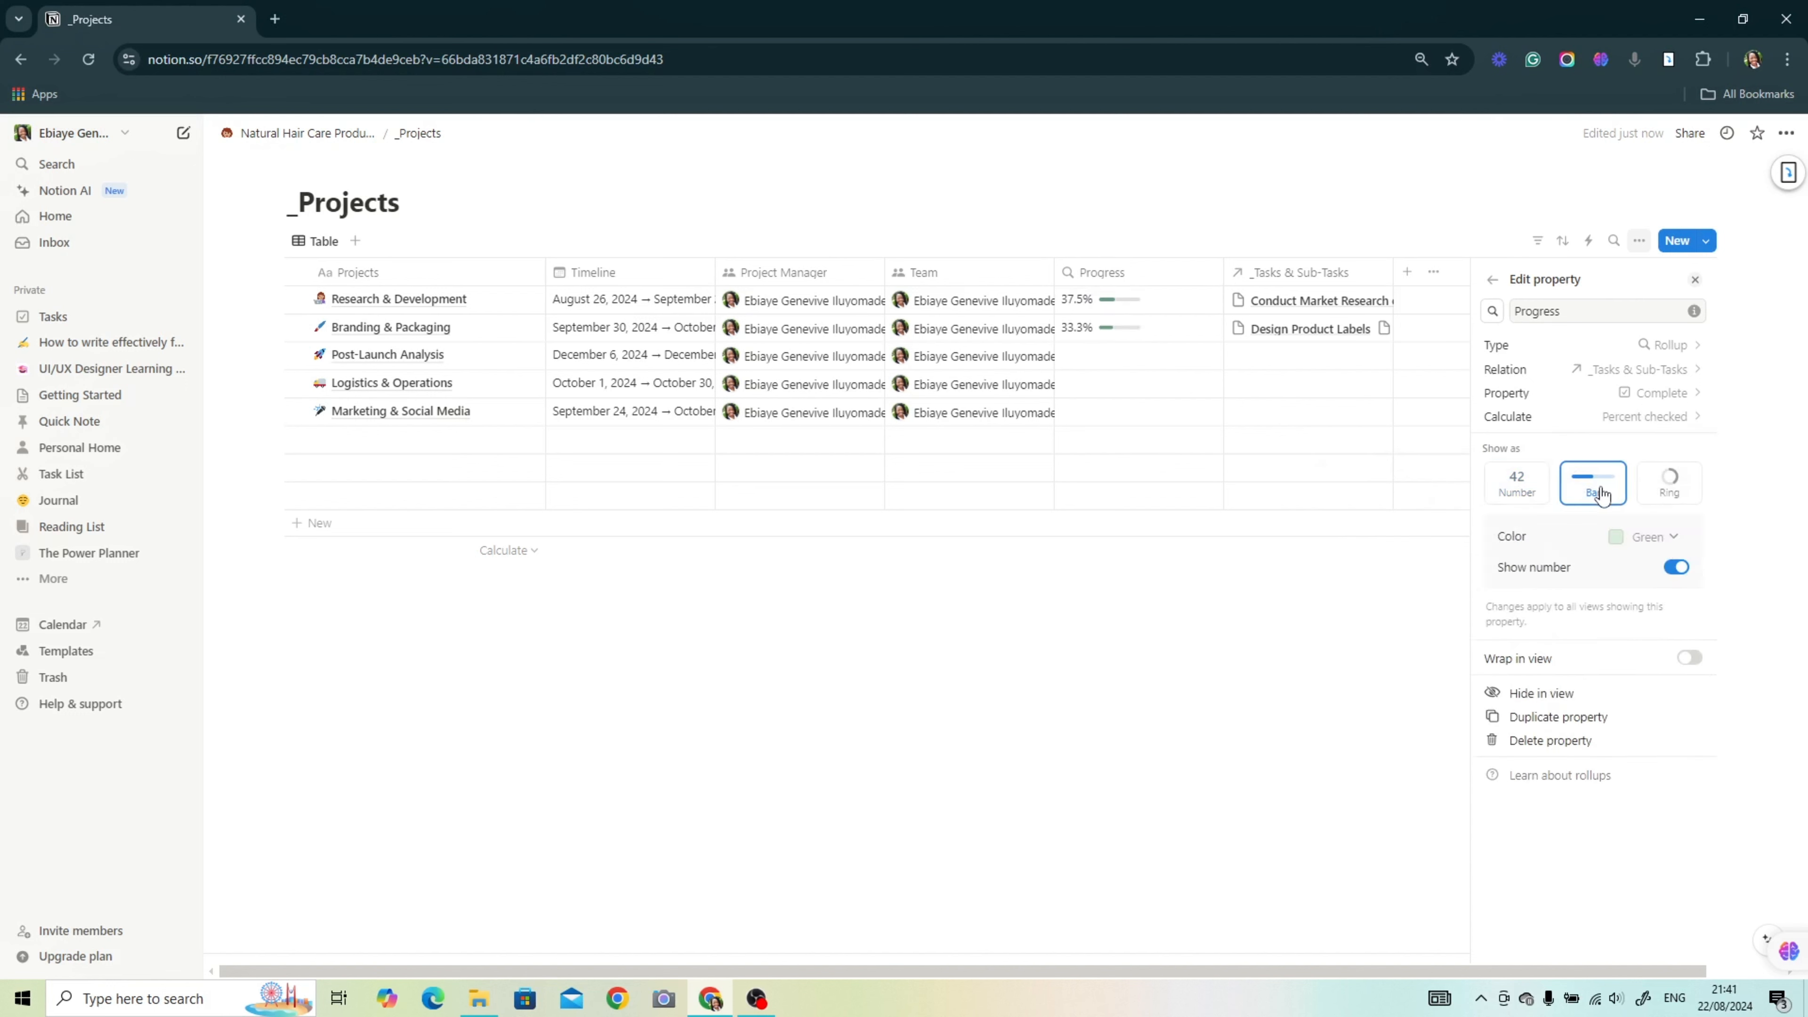
pyautogui.click(1679, 493)
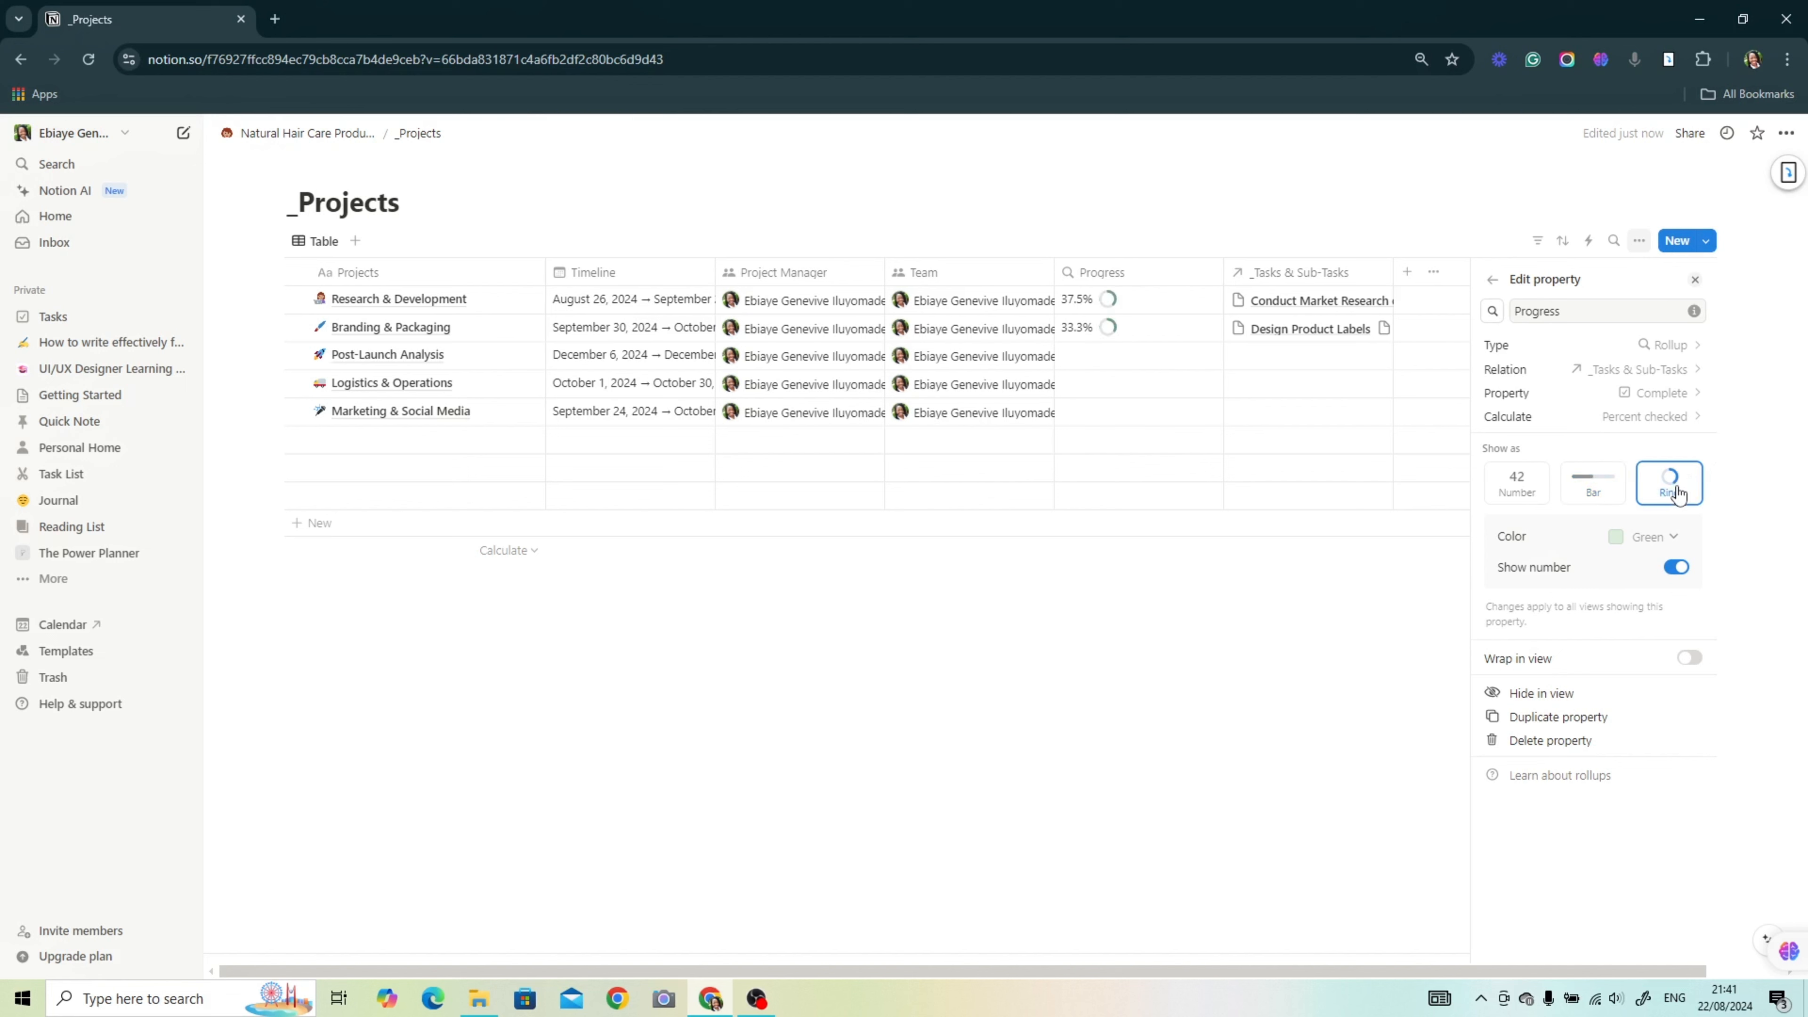
pyautogui.click(1608, 489)
pyautogui.click(1529, 489)
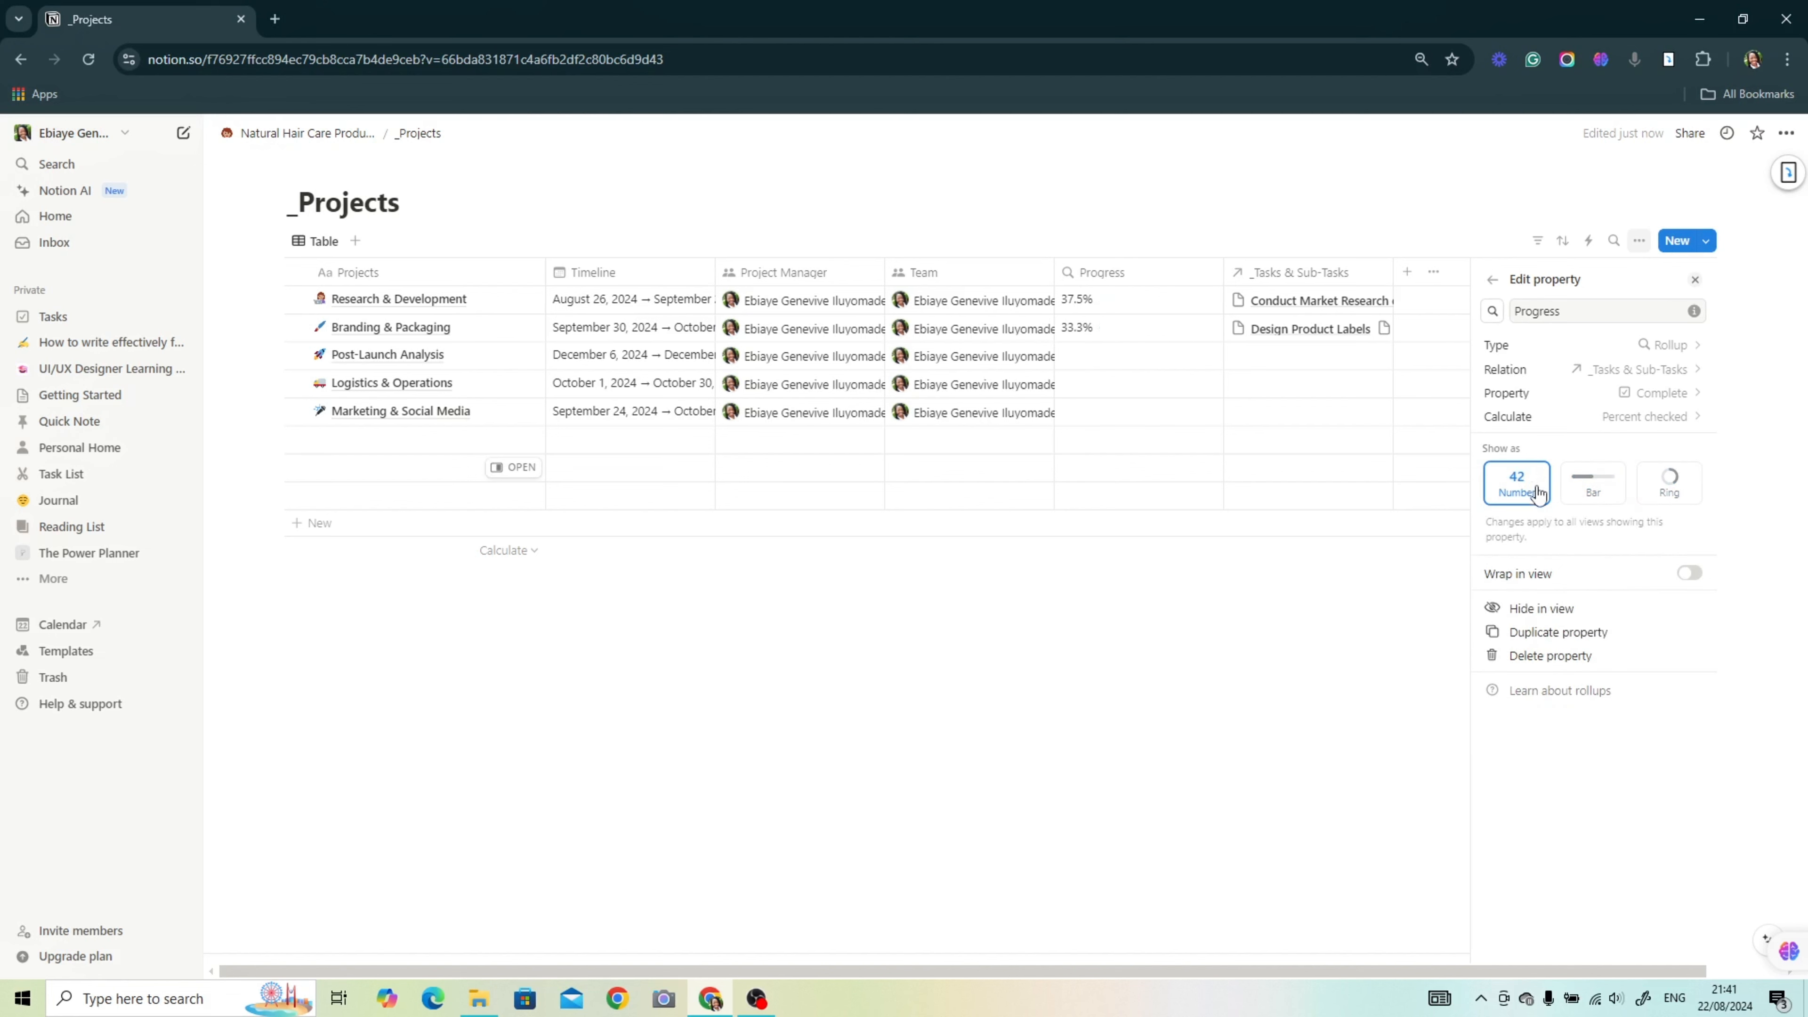
pyautogui.click(1602, 489)
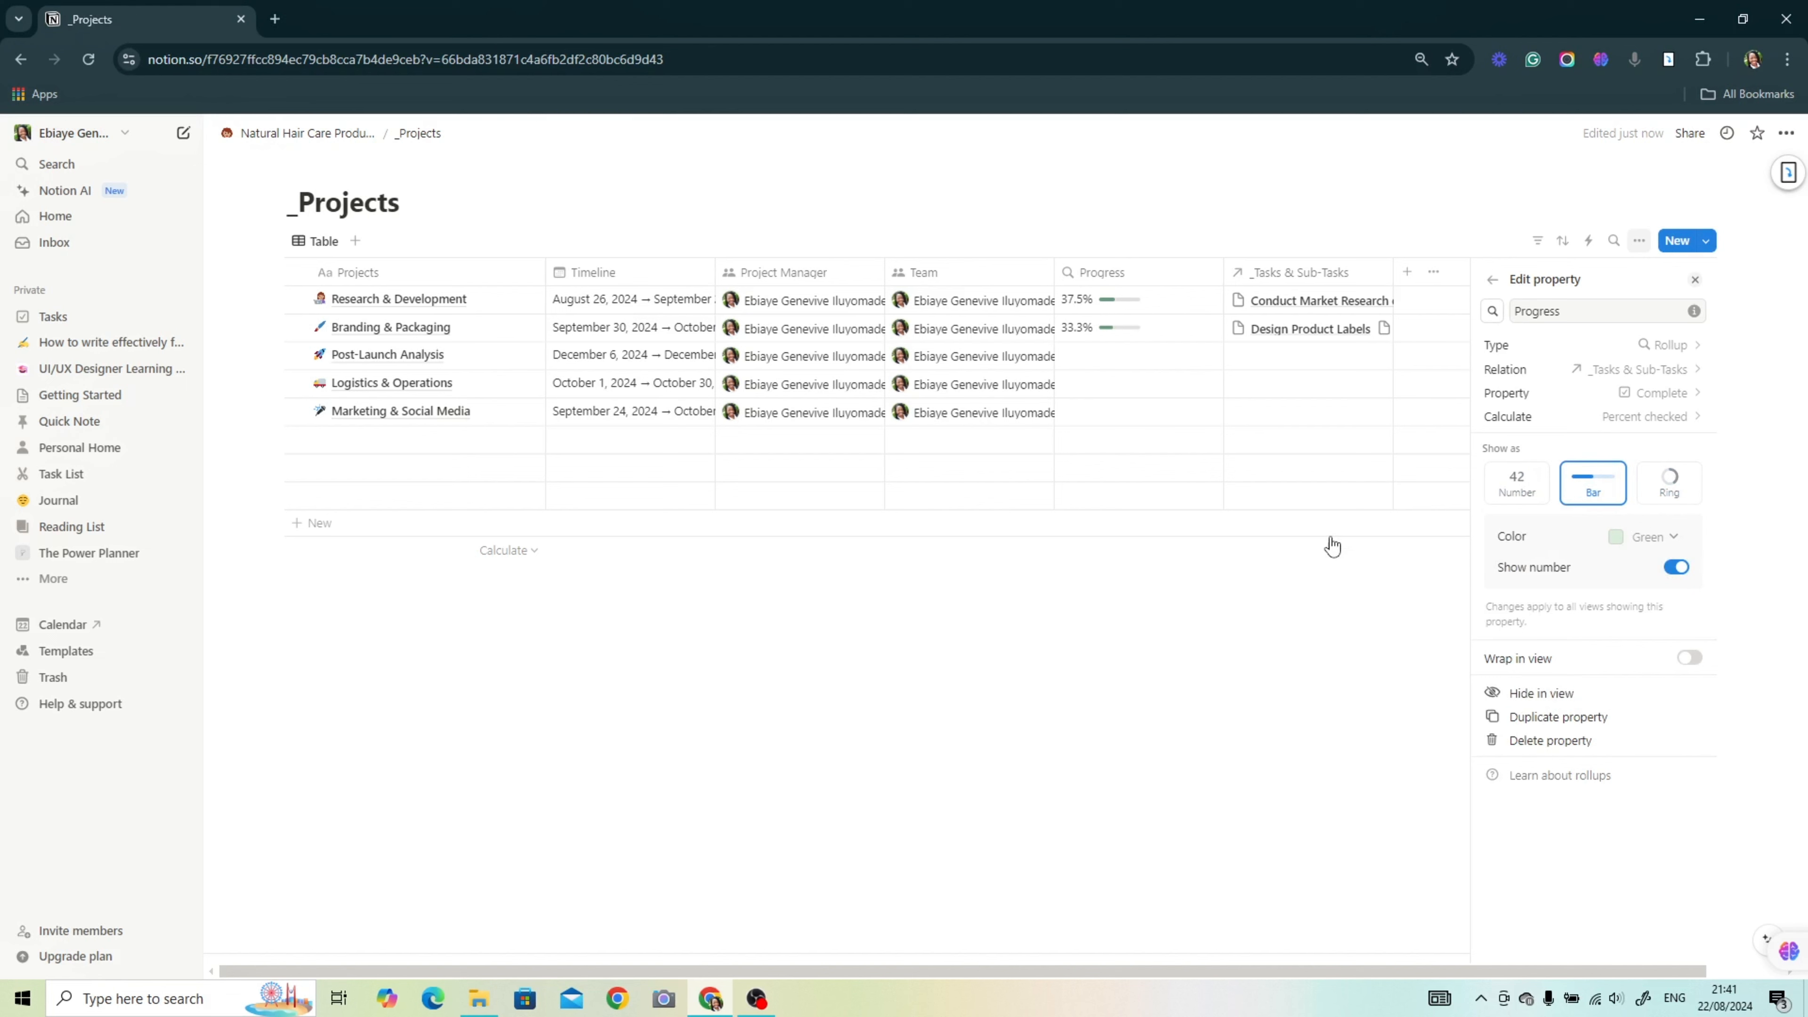
pyautogui.click(1293, 578)
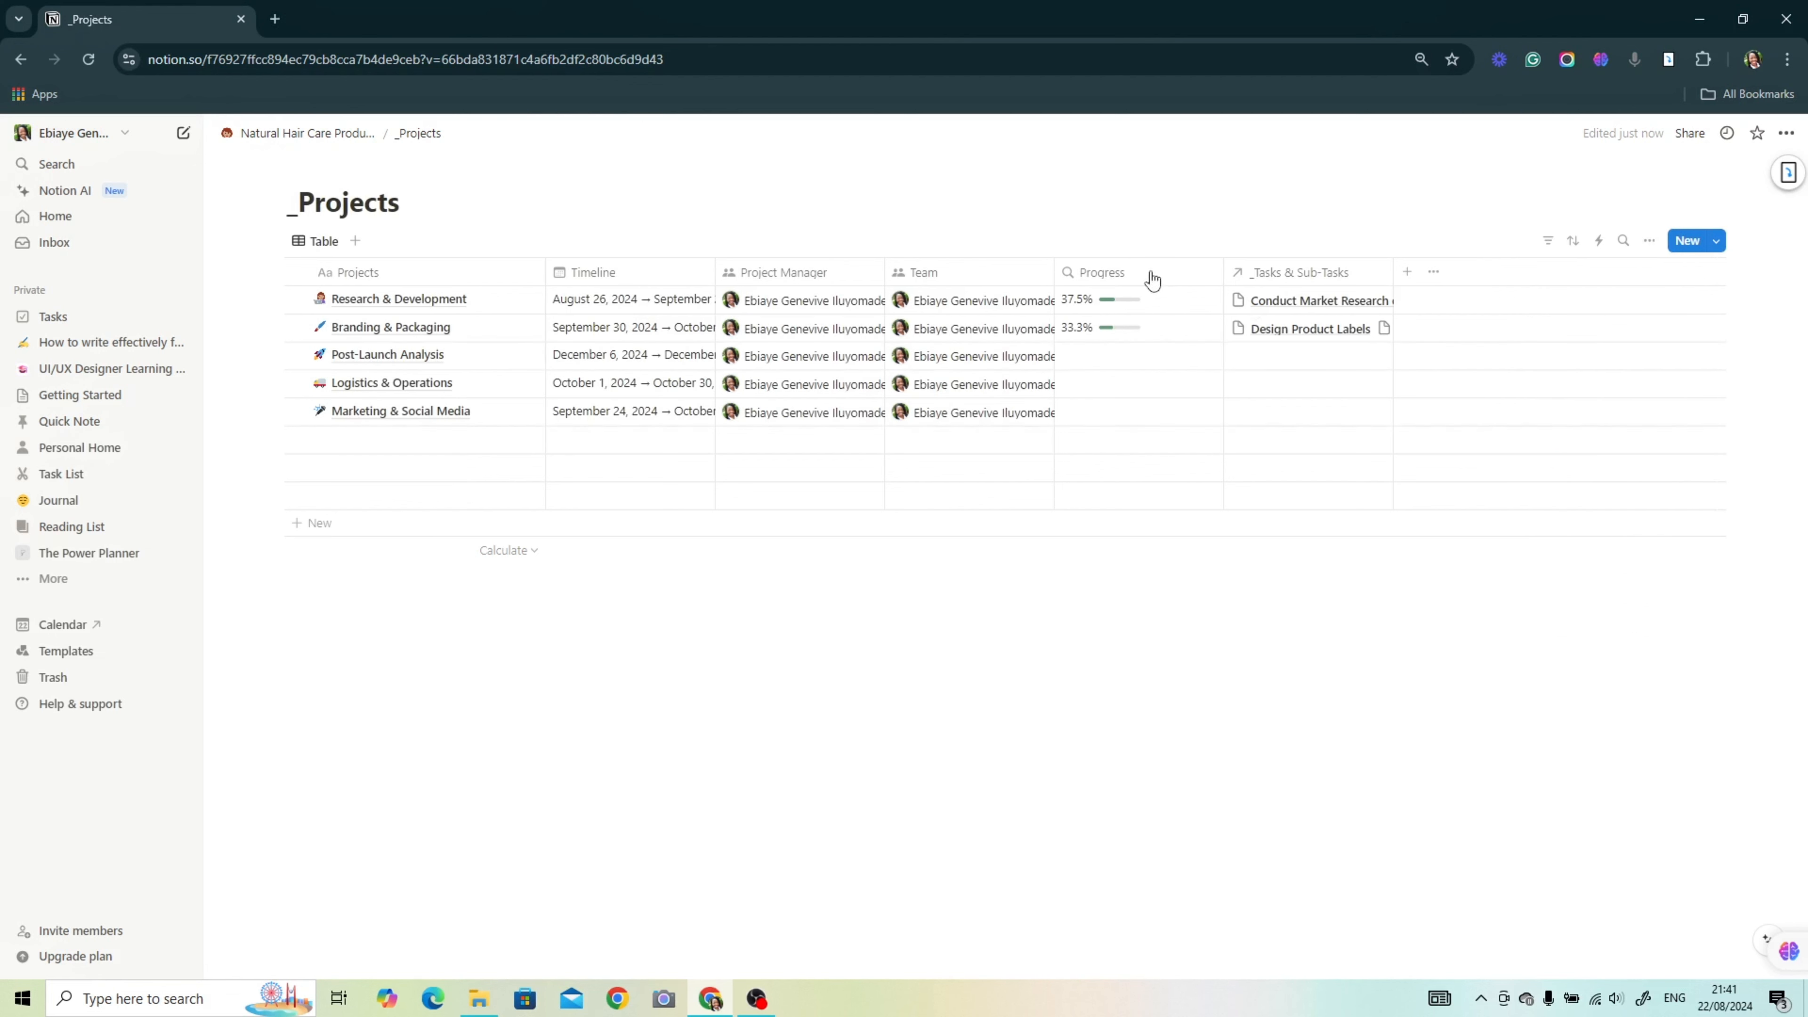
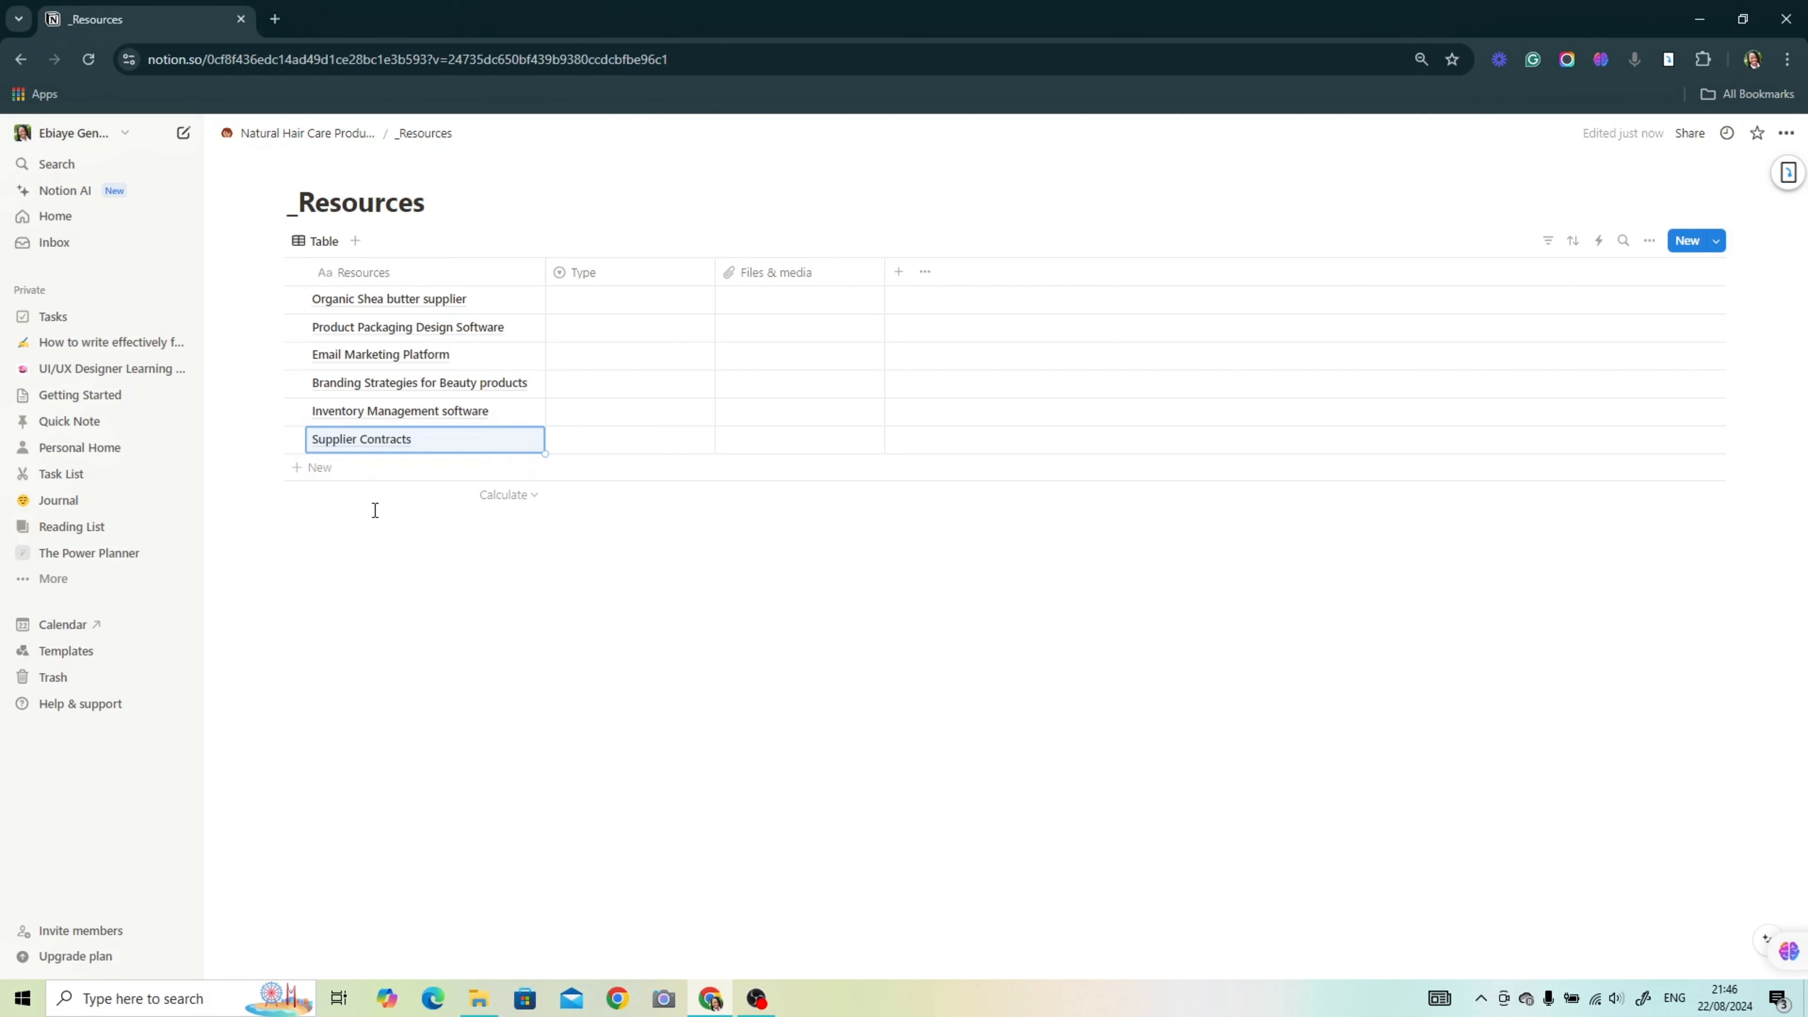
# Step: Add the options Tools, Raw materials, Files and Articles to the Type property of the _Resources table
pyautogui.click(584, 272)
pyautogui.click(619, 343)
pyautogui.write('Tool')
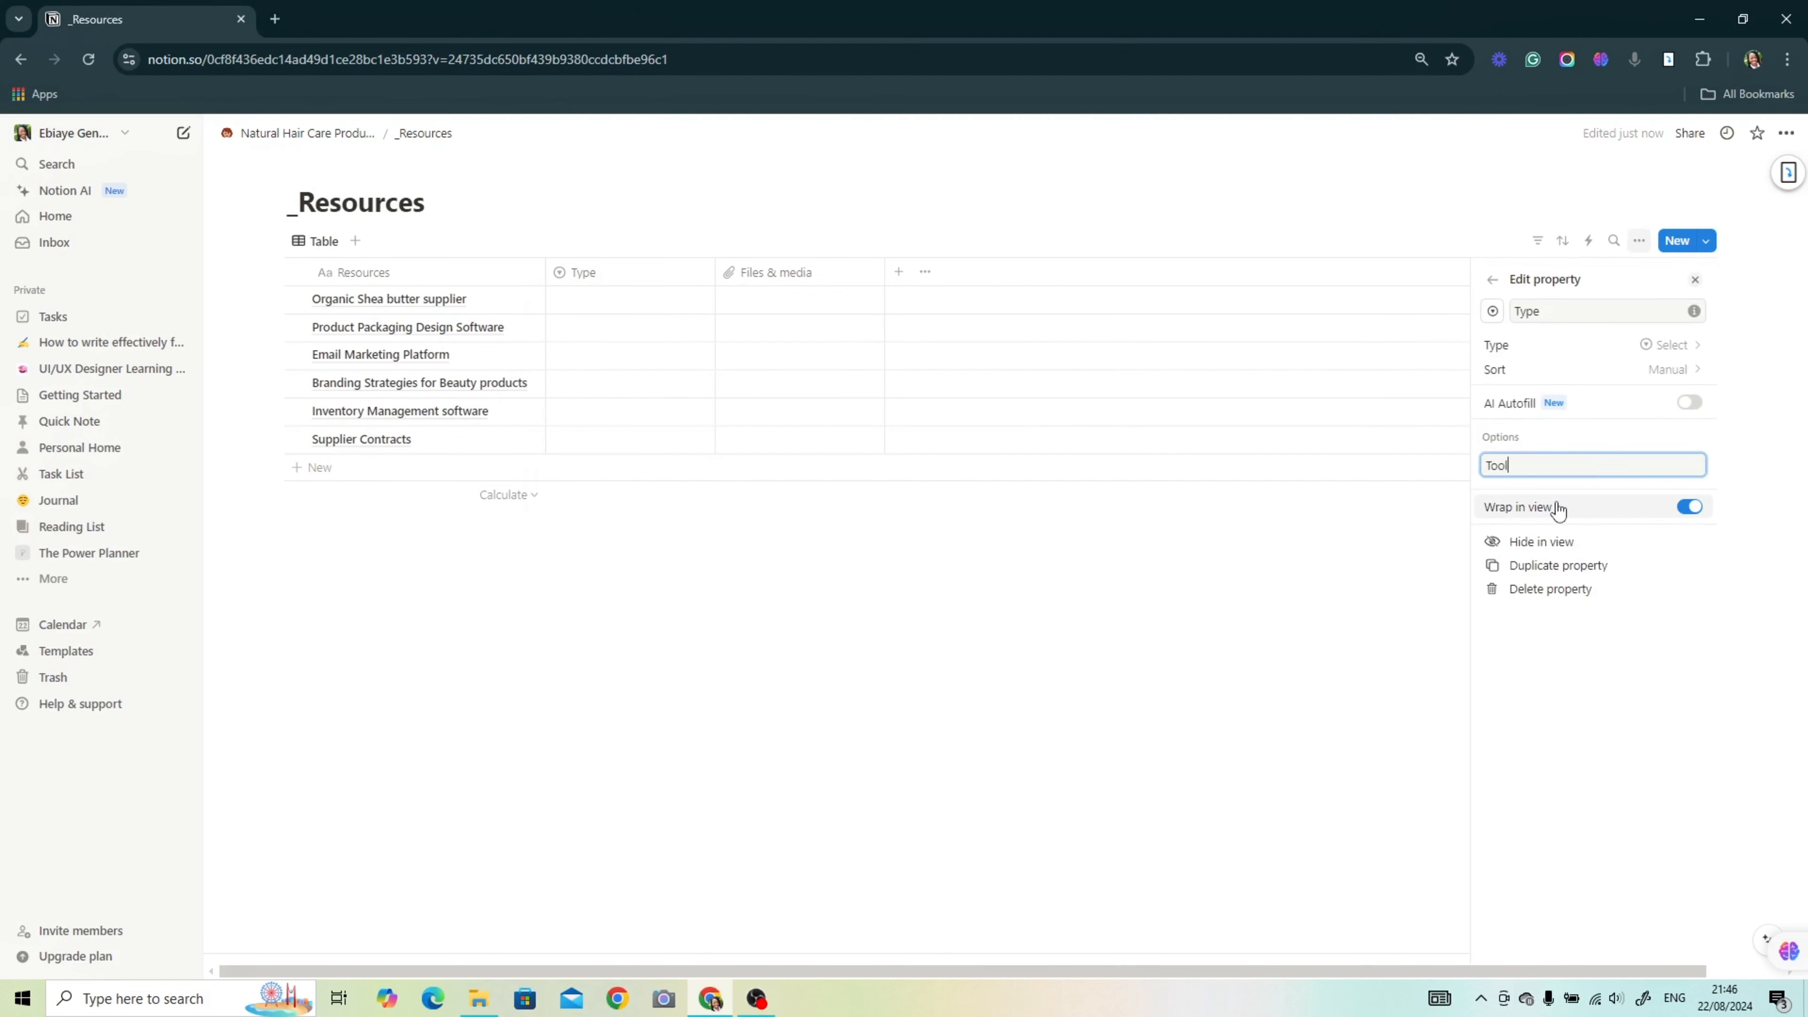
pyautogui.write('s')
pyautogui.press('Return')
pyautogui.write('Raw materials')
pyautogui.press('Return')
pyautogui.write('Files')
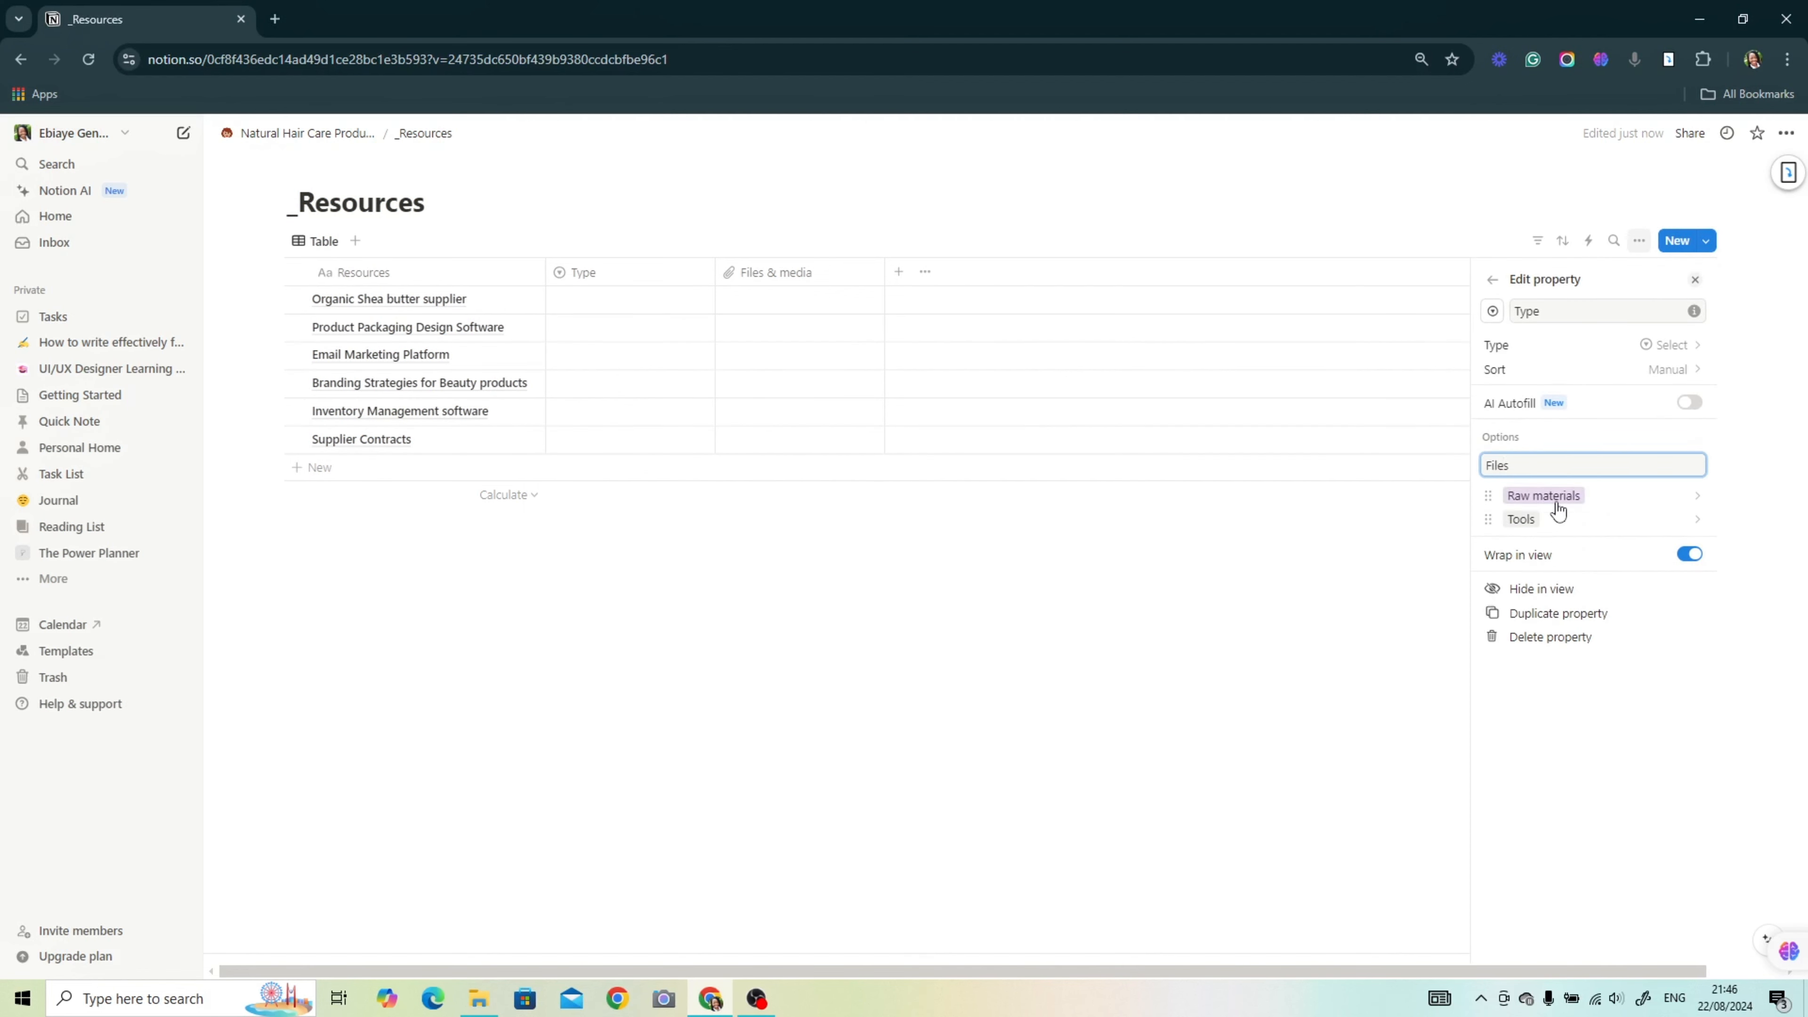
pyautogui.press('Return')
pyautogui.write('Articles')
pyautogui.press('Return')
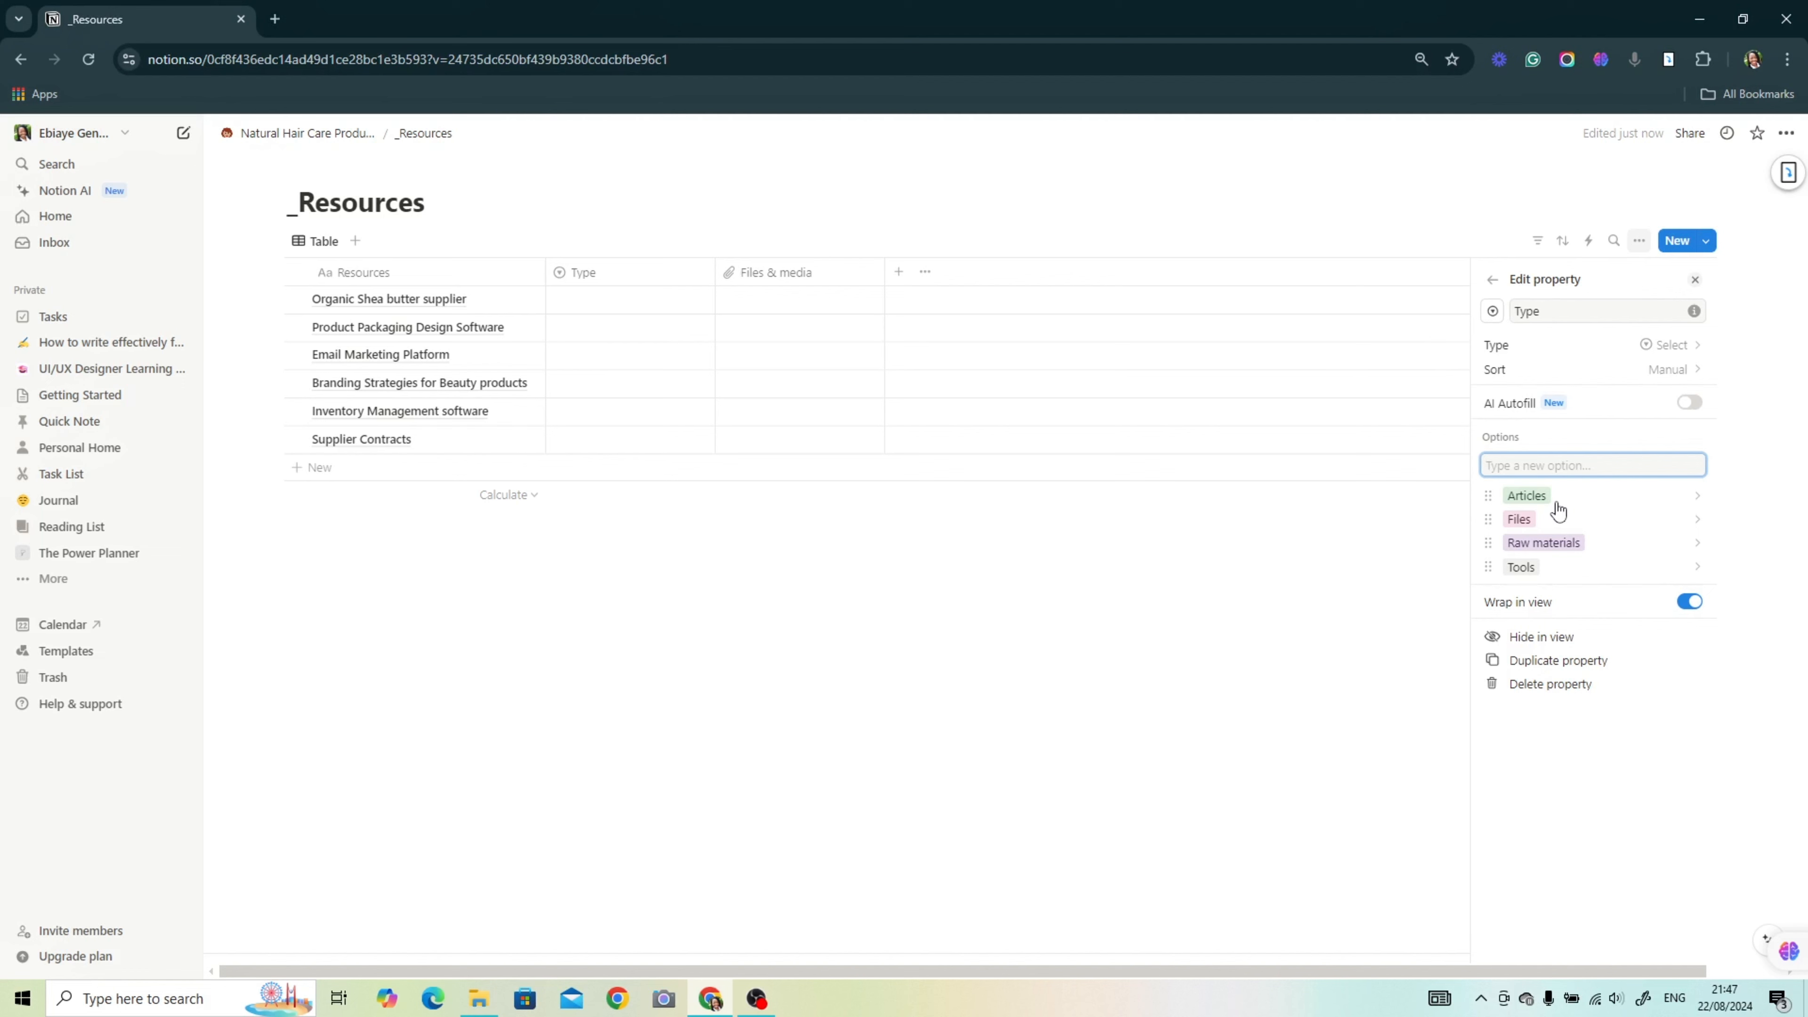
# Step: Set the Type of Organic Shea butter supplier to Raw materials, and of Product Packaging Design Software and Email Marketing Platform to Tools
pyautogui.click(606, 314)
pyautogui.click(632, 403)
pyautogui.click(623, 329)
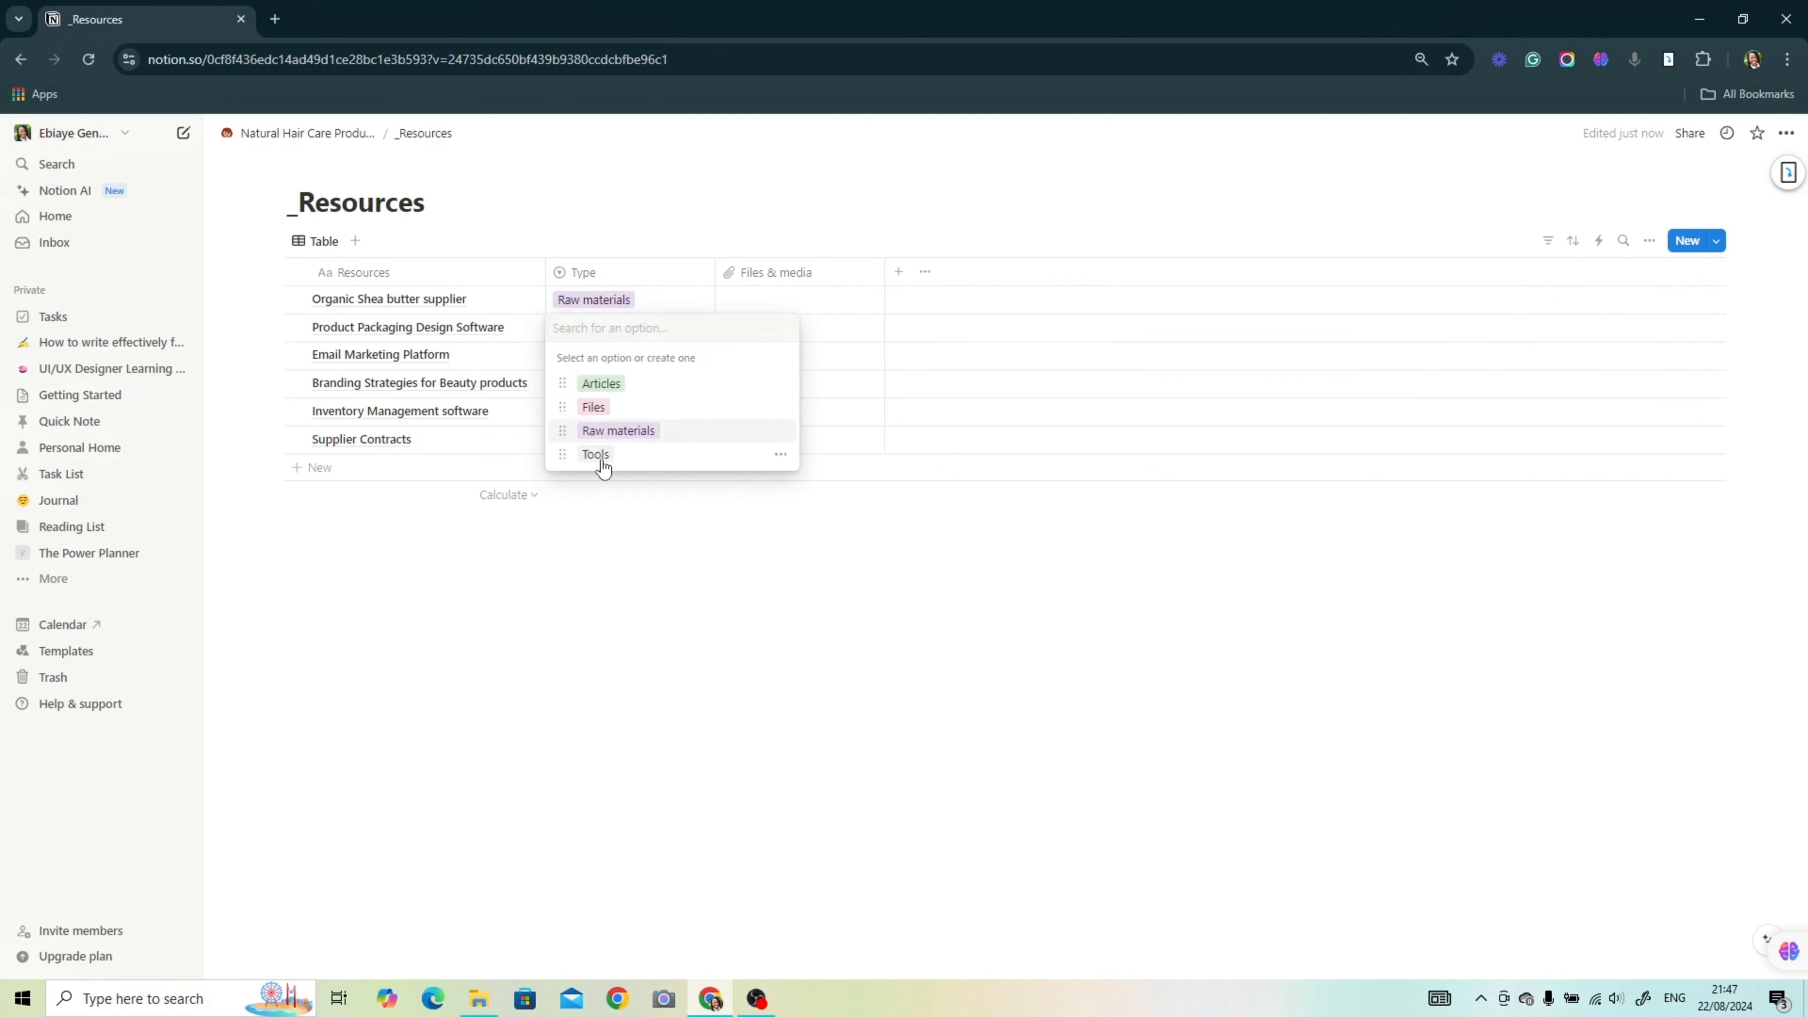
pyautogui.click(601, 456)
pyautogui.click(613, 356)
pyautogui.click(605, 484)
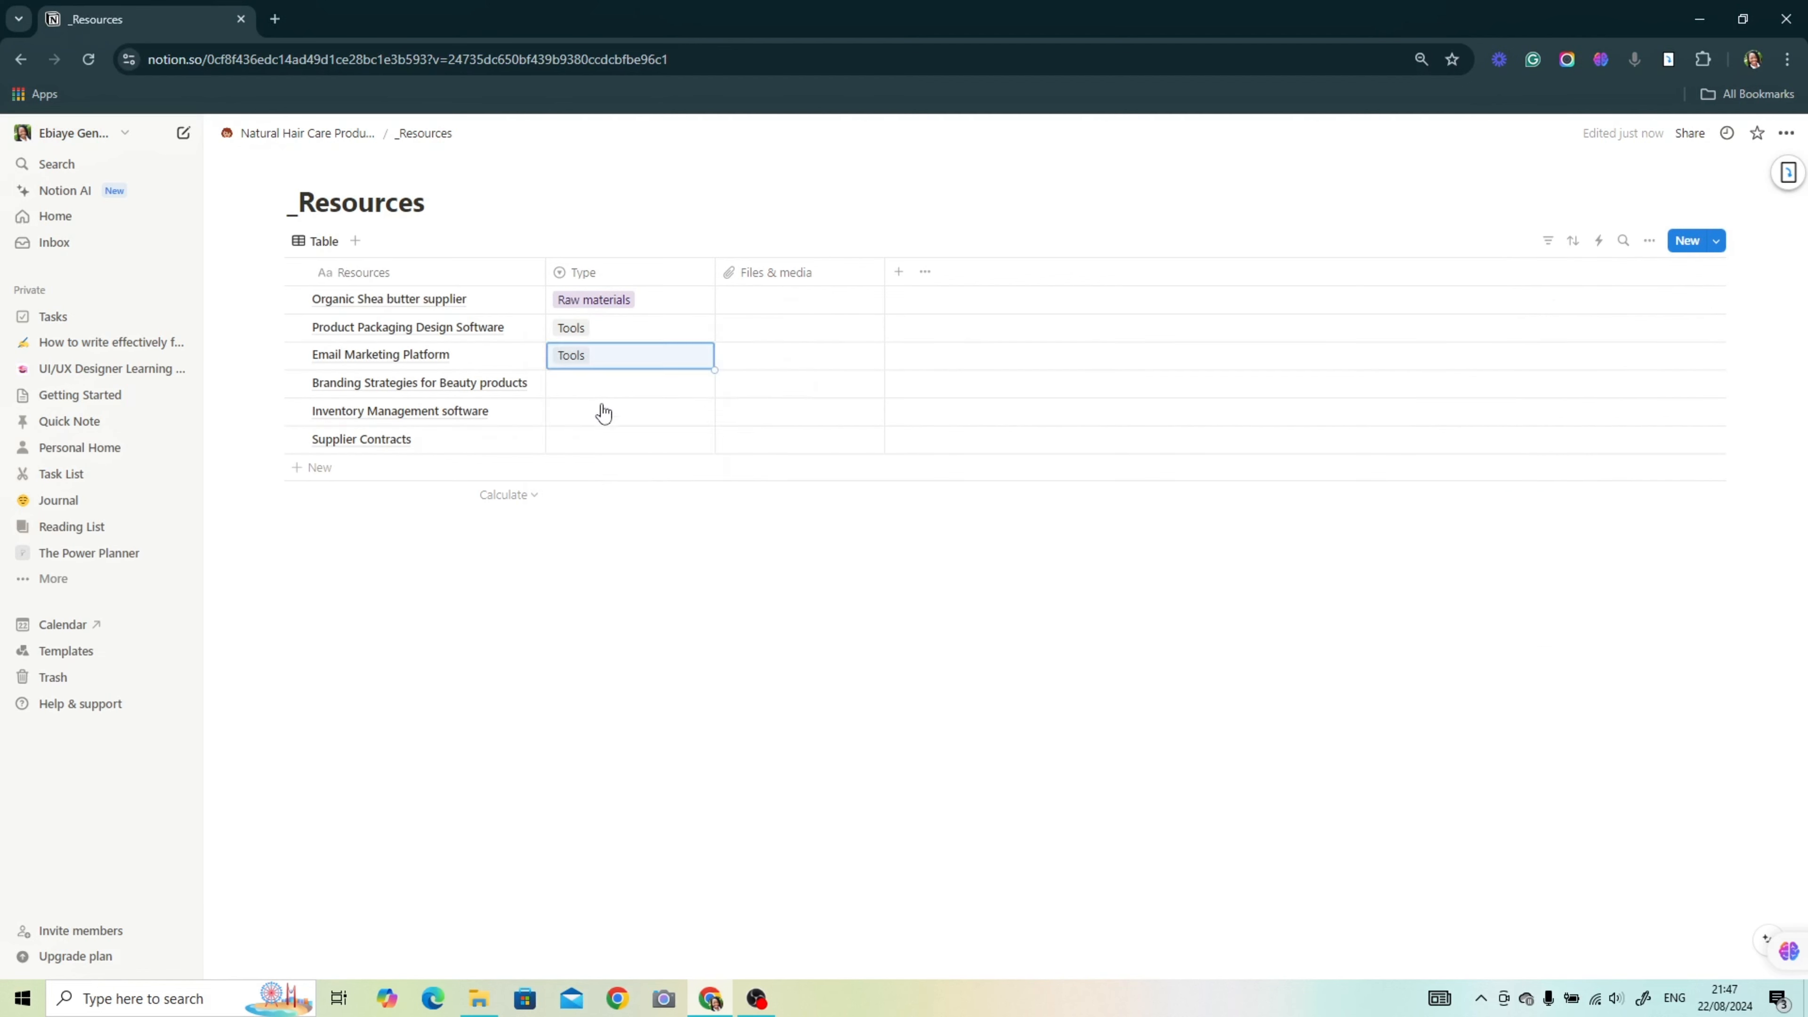
# Step: Set the Type of Branding Strategies for Beauty products to Articles, Inventory Management software to Tools, and Supplier Contracts to Files
pyautogui.click(605, 383)
pyautogui.click(601, 439)
pyautogui.click(605, 411)
pyautogui.click(596, 539)
pyautogui.click(605, 438)
pyautogui.click(614, 518)
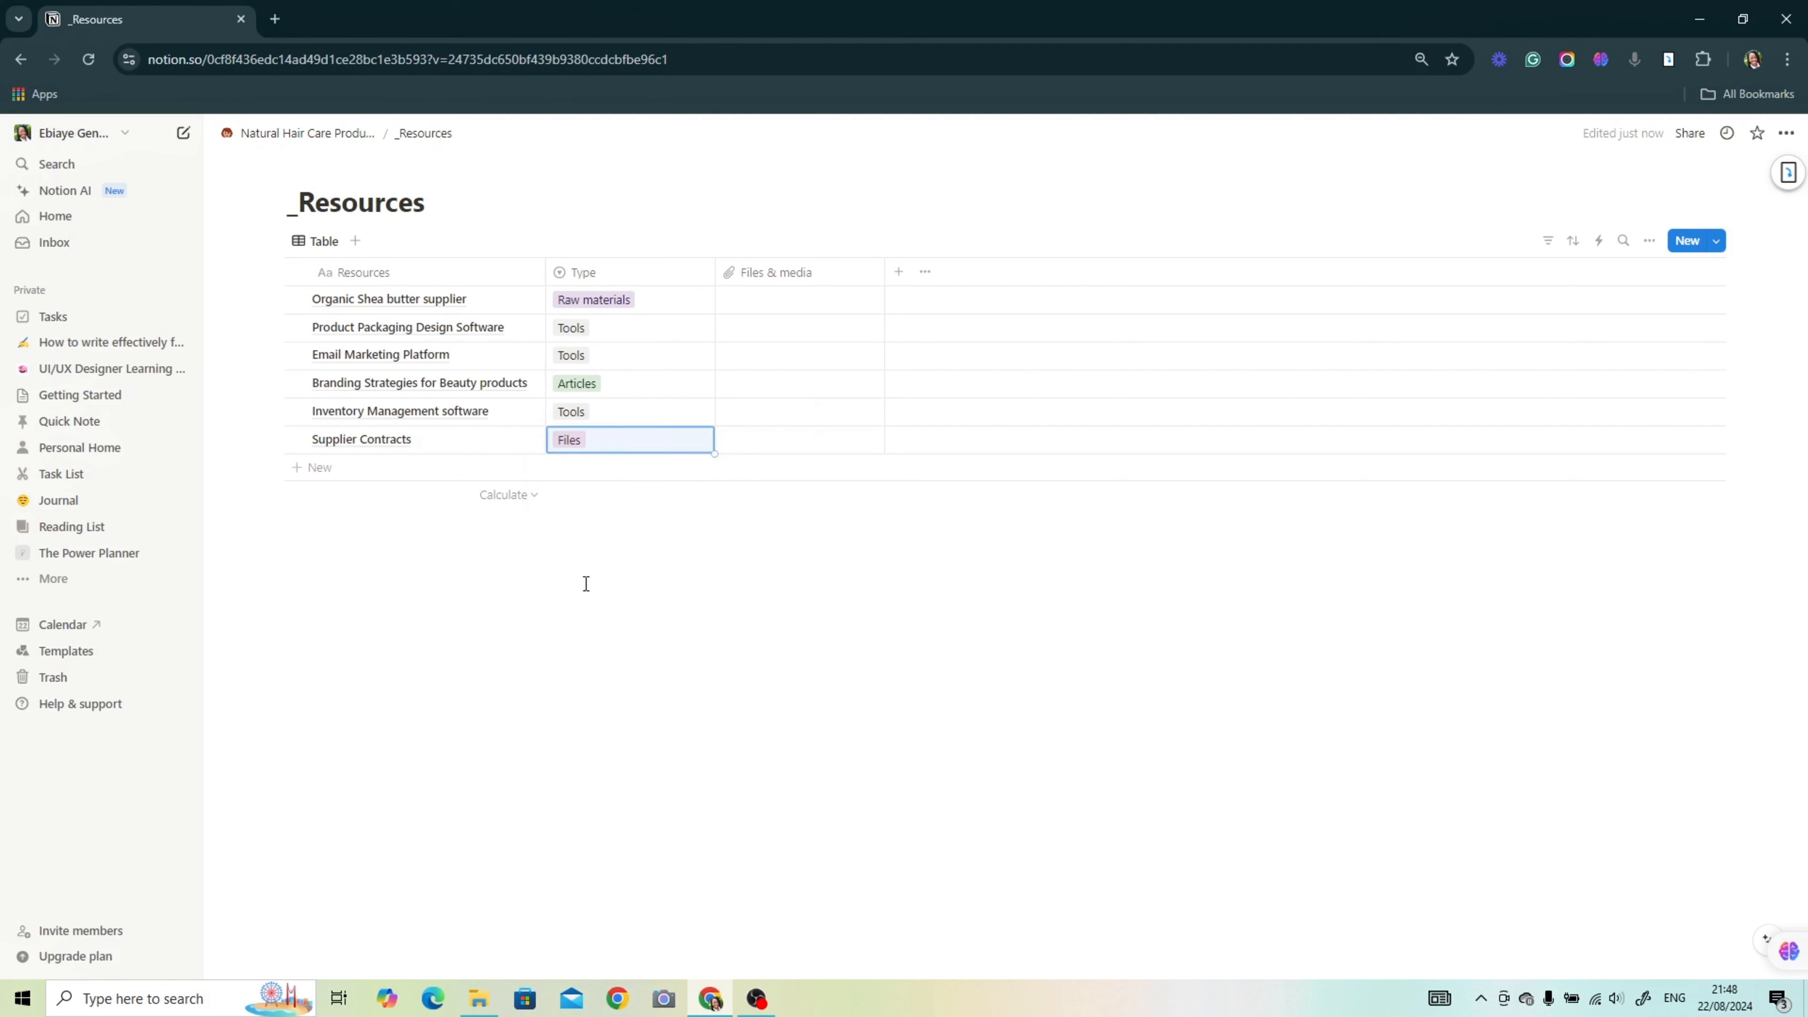
# Step: Embed the current page's link in the Files & media cell of Organic Shea butter supplier
pyautogui.click(730, 328)
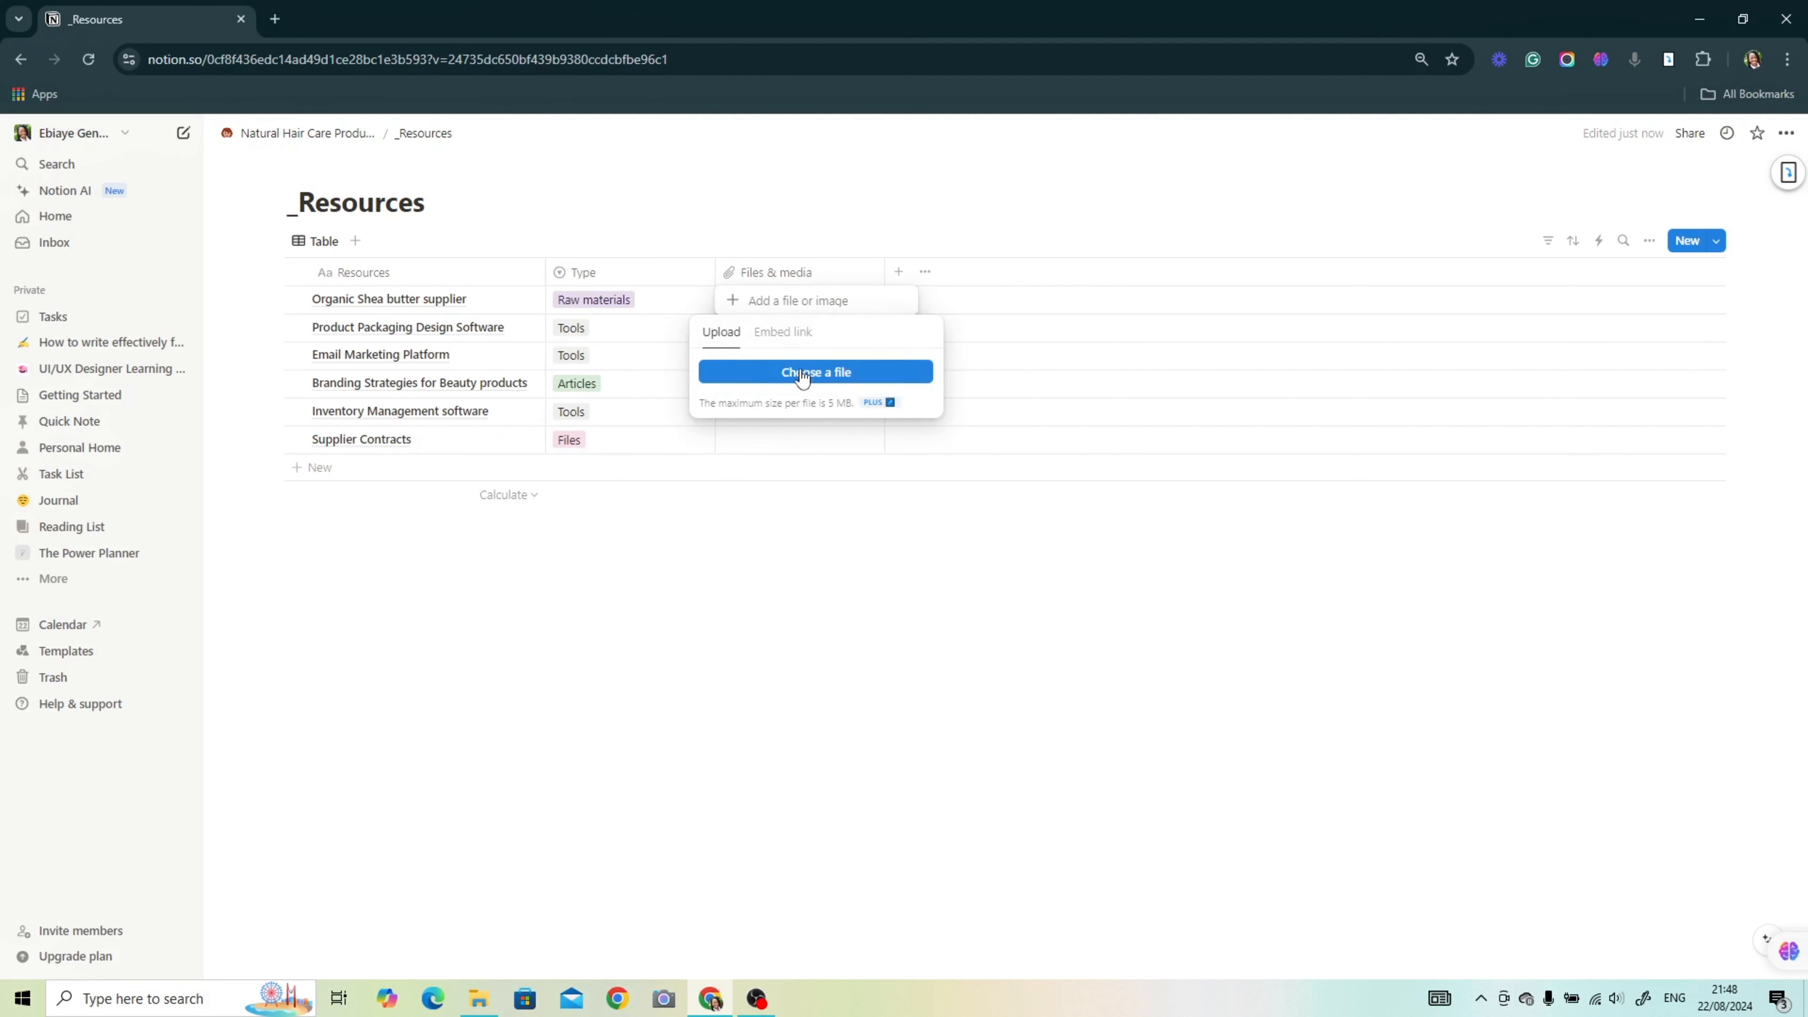
pyautogui.click(783, 331)
pyautogui.click(406, 59)
pyautogui.hotkey('ctrl', 'c')
pyautogui.click(812, 368)
pyautogui.hotkey('ctrl', 'v')
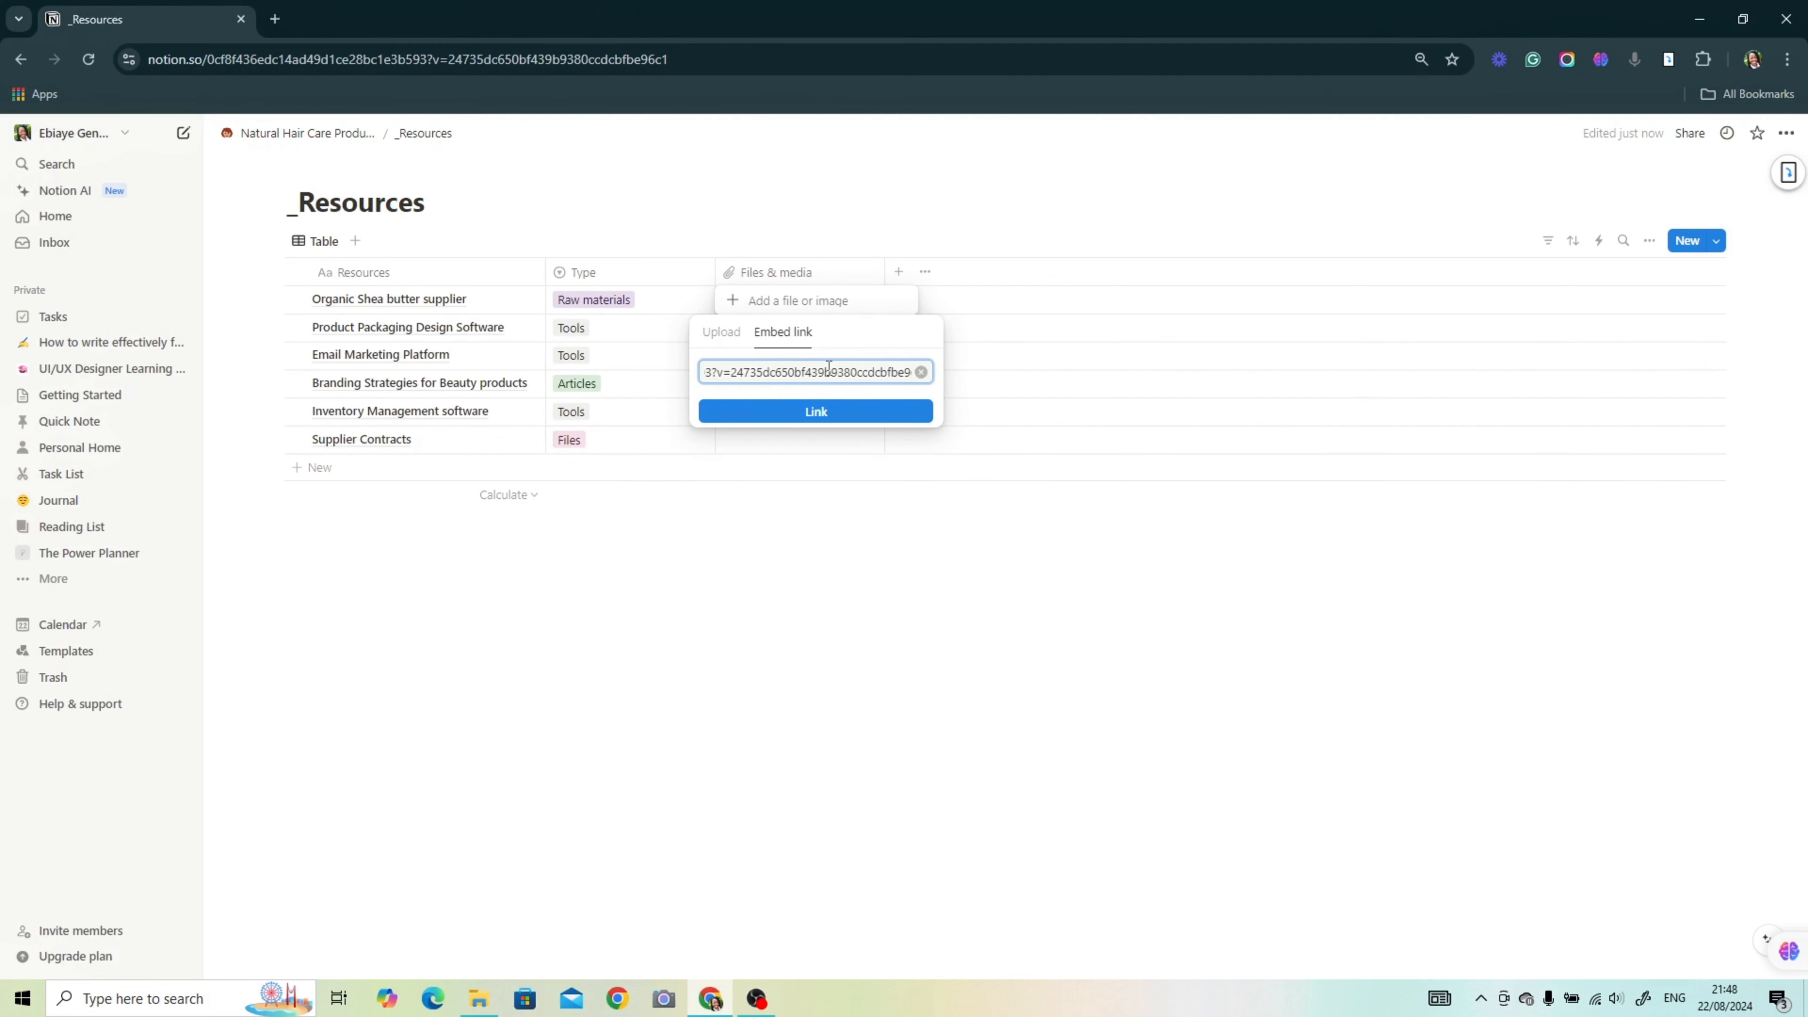
pyautogui.press('Return')
pyautogui.click(835, 328)
pyautogui.click(797, 402)
pyautogui.scroll(-6, 427, 278)
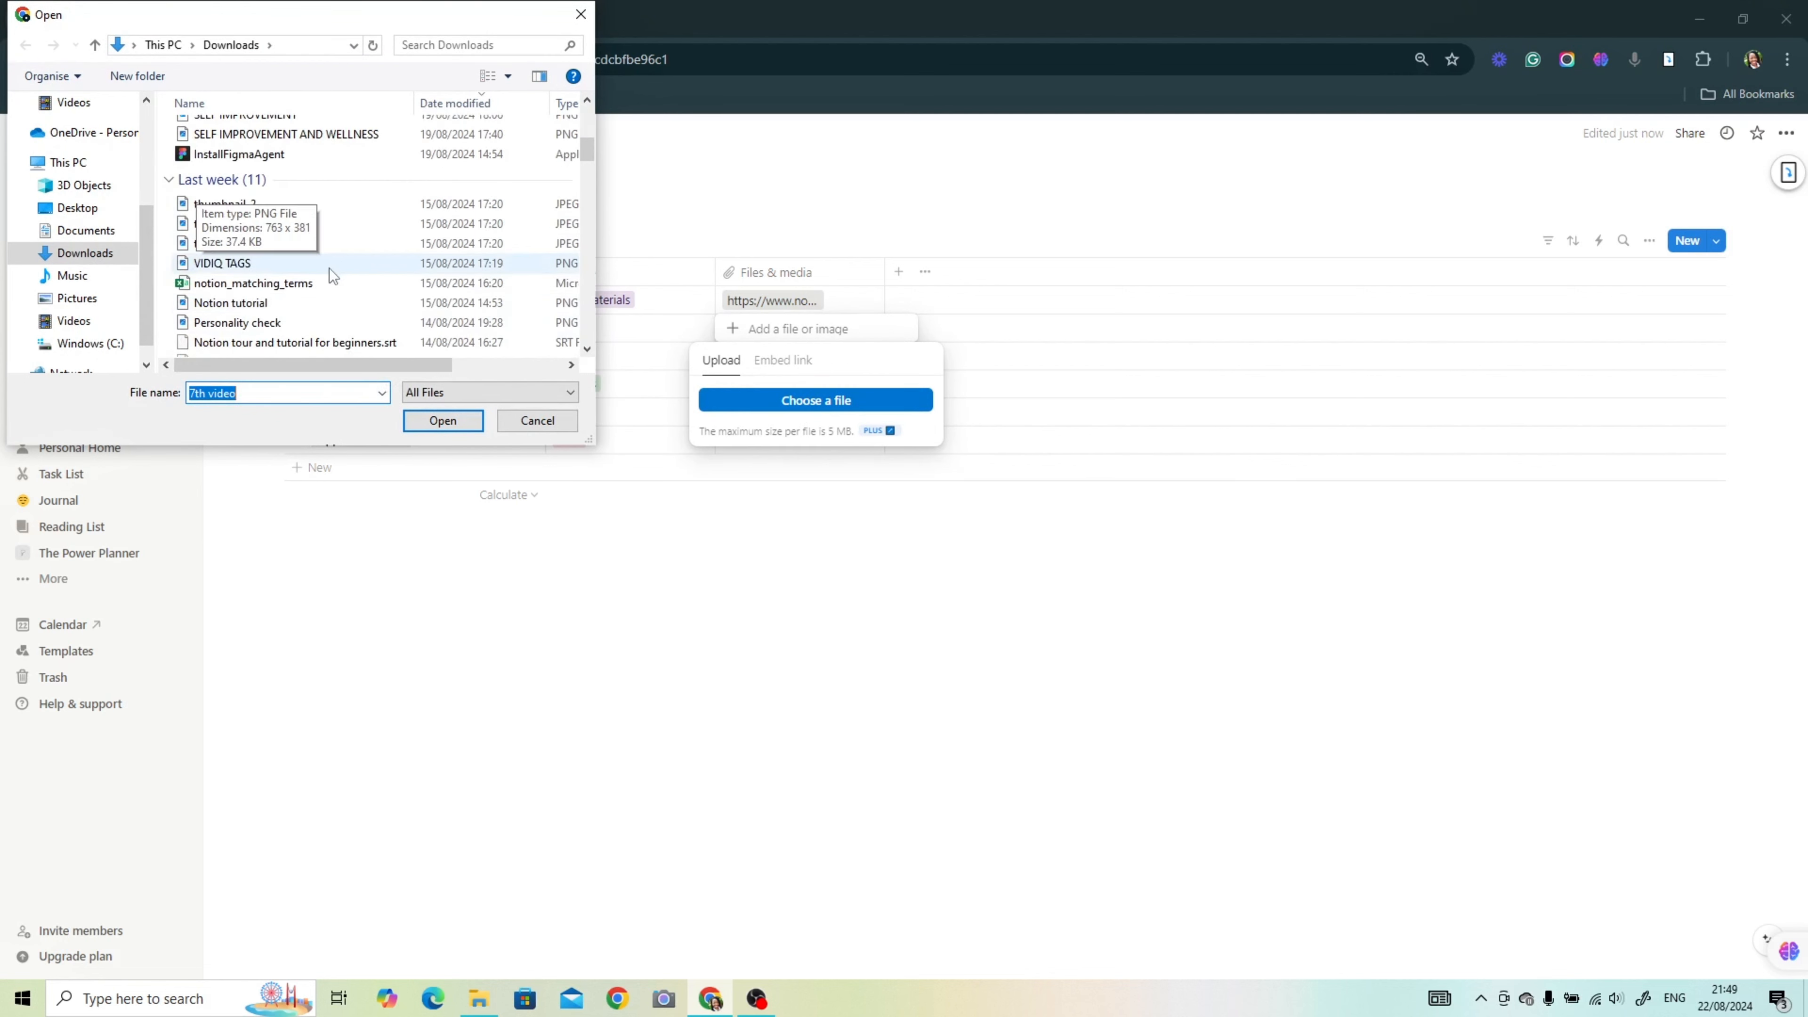
pyautogui.click(539, 420)
pyautogui.click(876, 590)
pyautogui.click(798, 328)
pyautogui.click(900, 334)
pyautogui.click(896, 435)
pyautogui.click(804, 295)
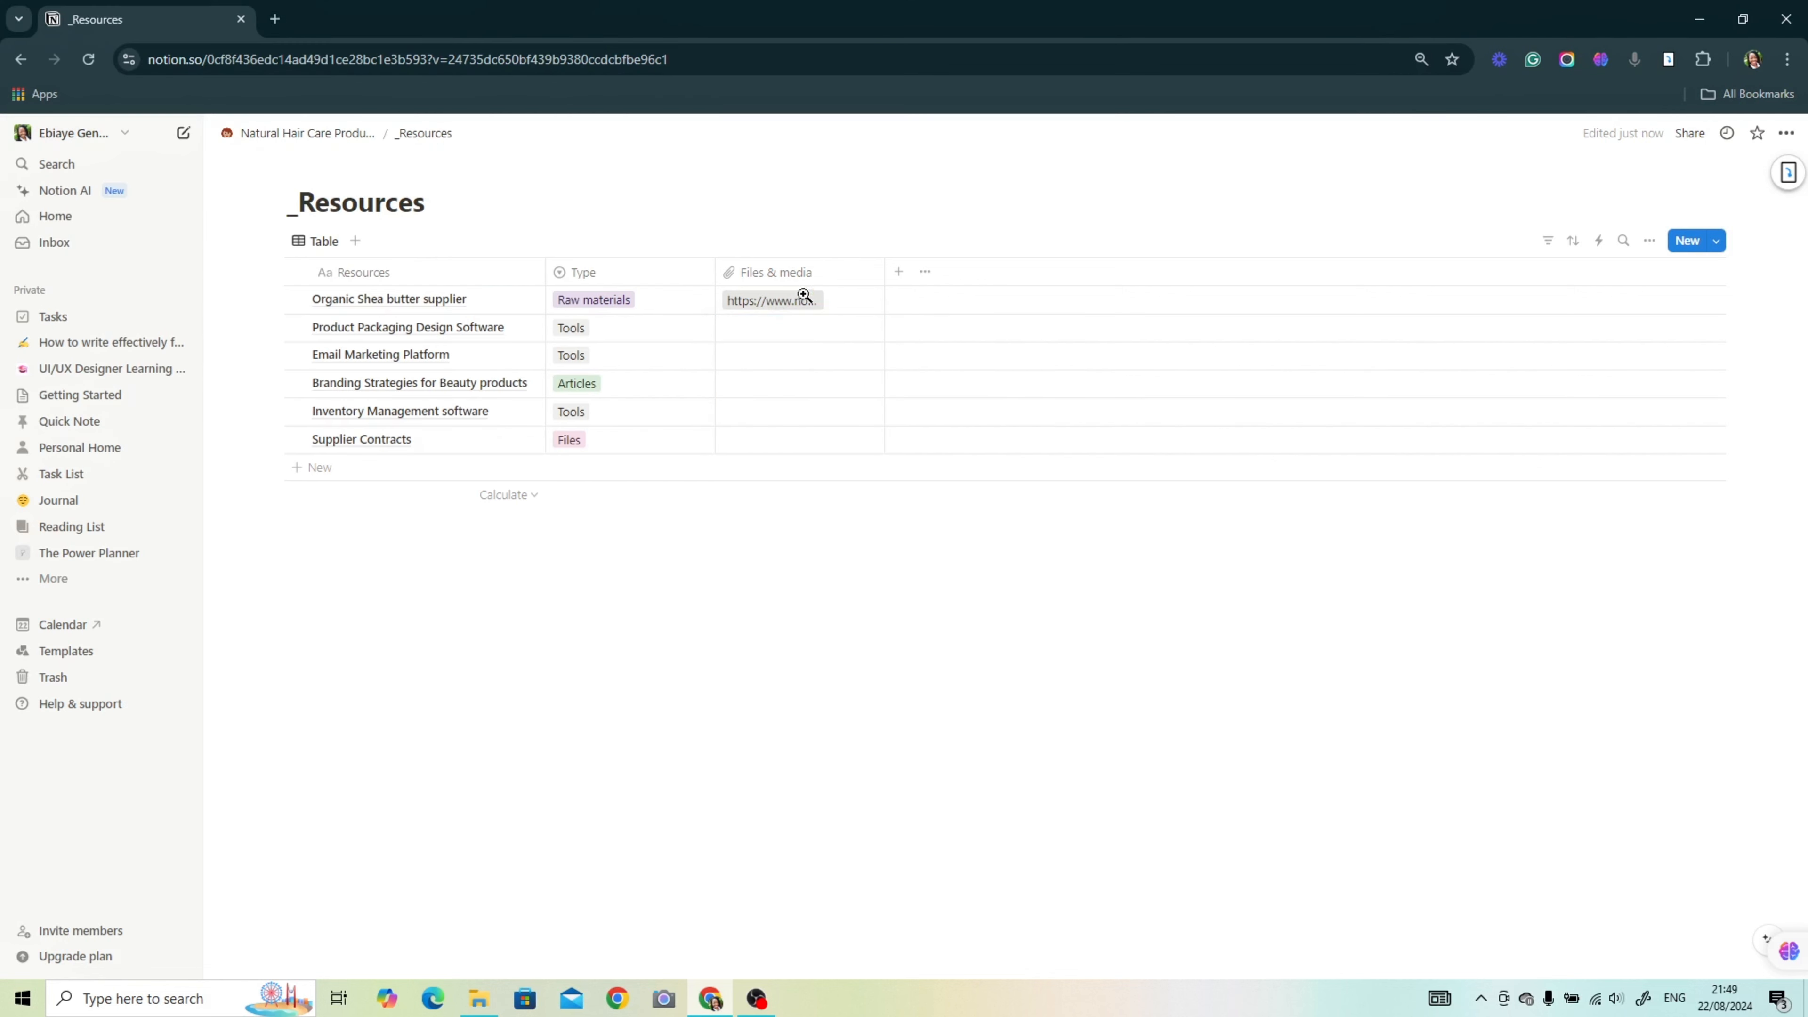
pyautogui.click(787, 328)
pyautogui.click(784, 360)
pyautogui.click(849, 635)
pyautogui.click(797, 328)
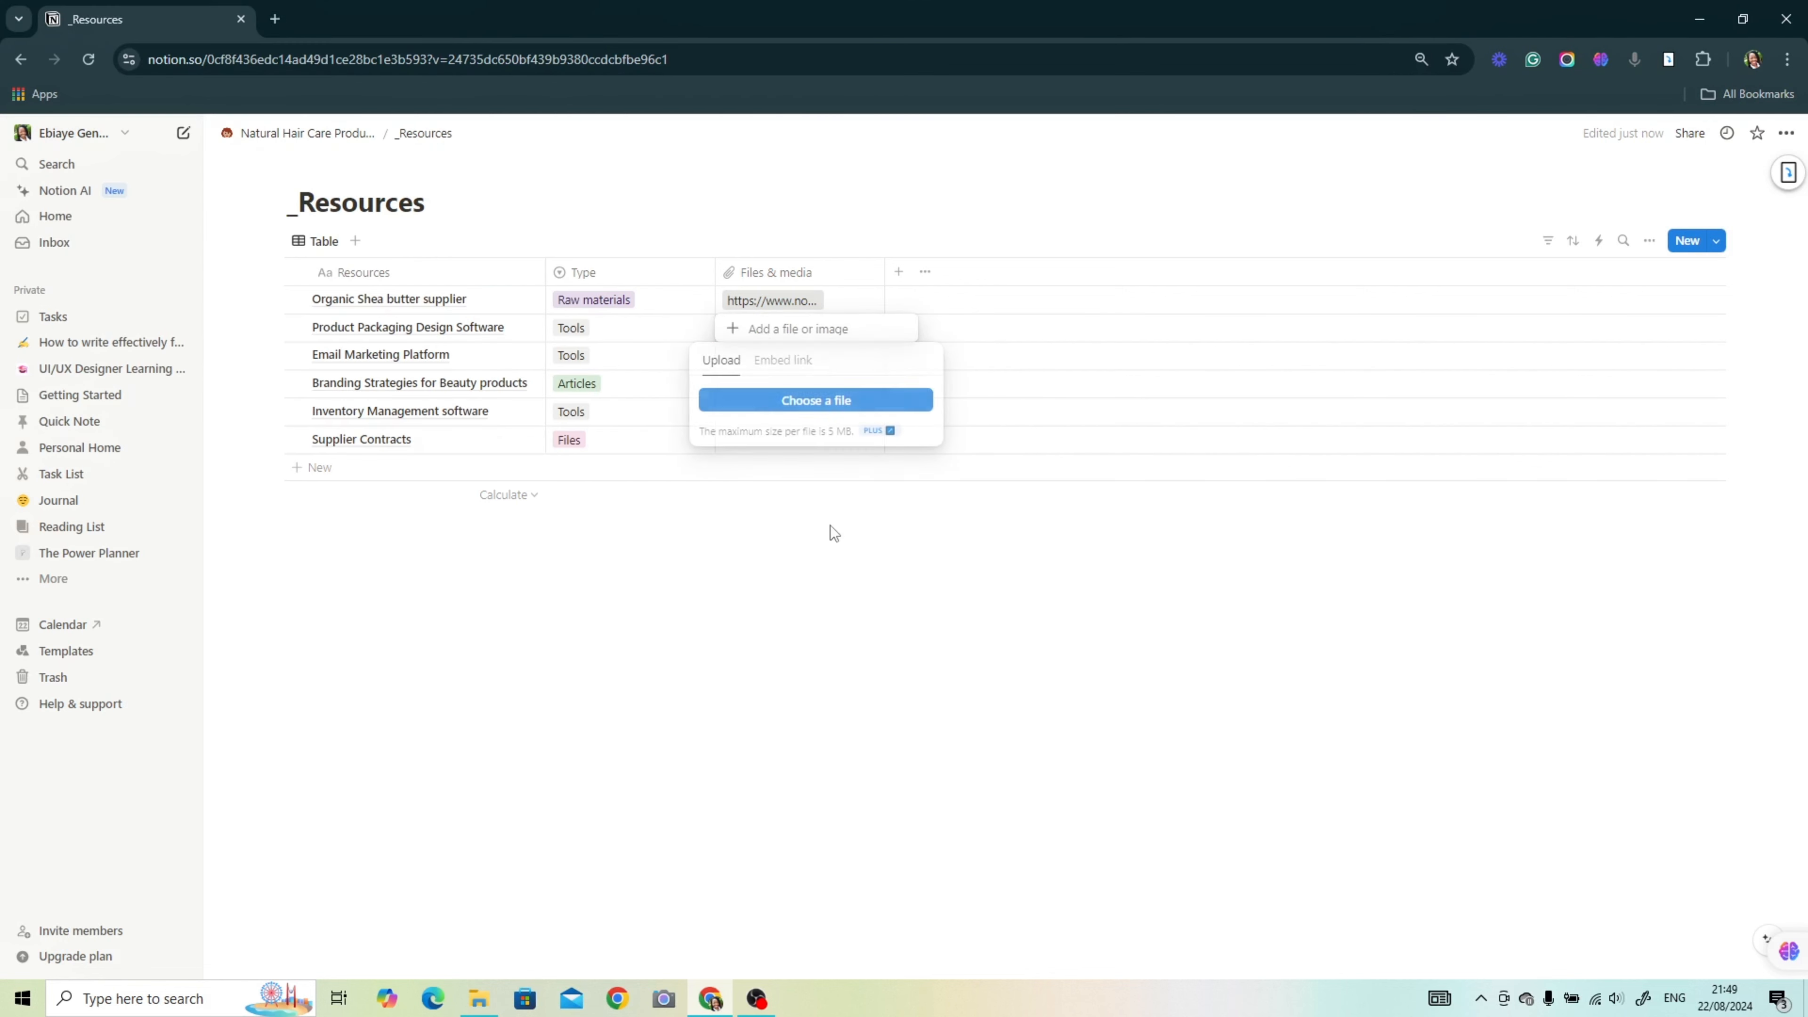
pyautogui.click(832, 532)
pyautogui.click(804, 385)
# Step: Fill the Files & media link of Organic Shea butter supplier down to all rows through Supplier Contracts
pyautogui.click(843, 306)
pyautogui.click(876, 541)
pyautogui.moveTo(885, 314); pyautogui.dragTo(882, 442)
pyautogui.click(915, 794)
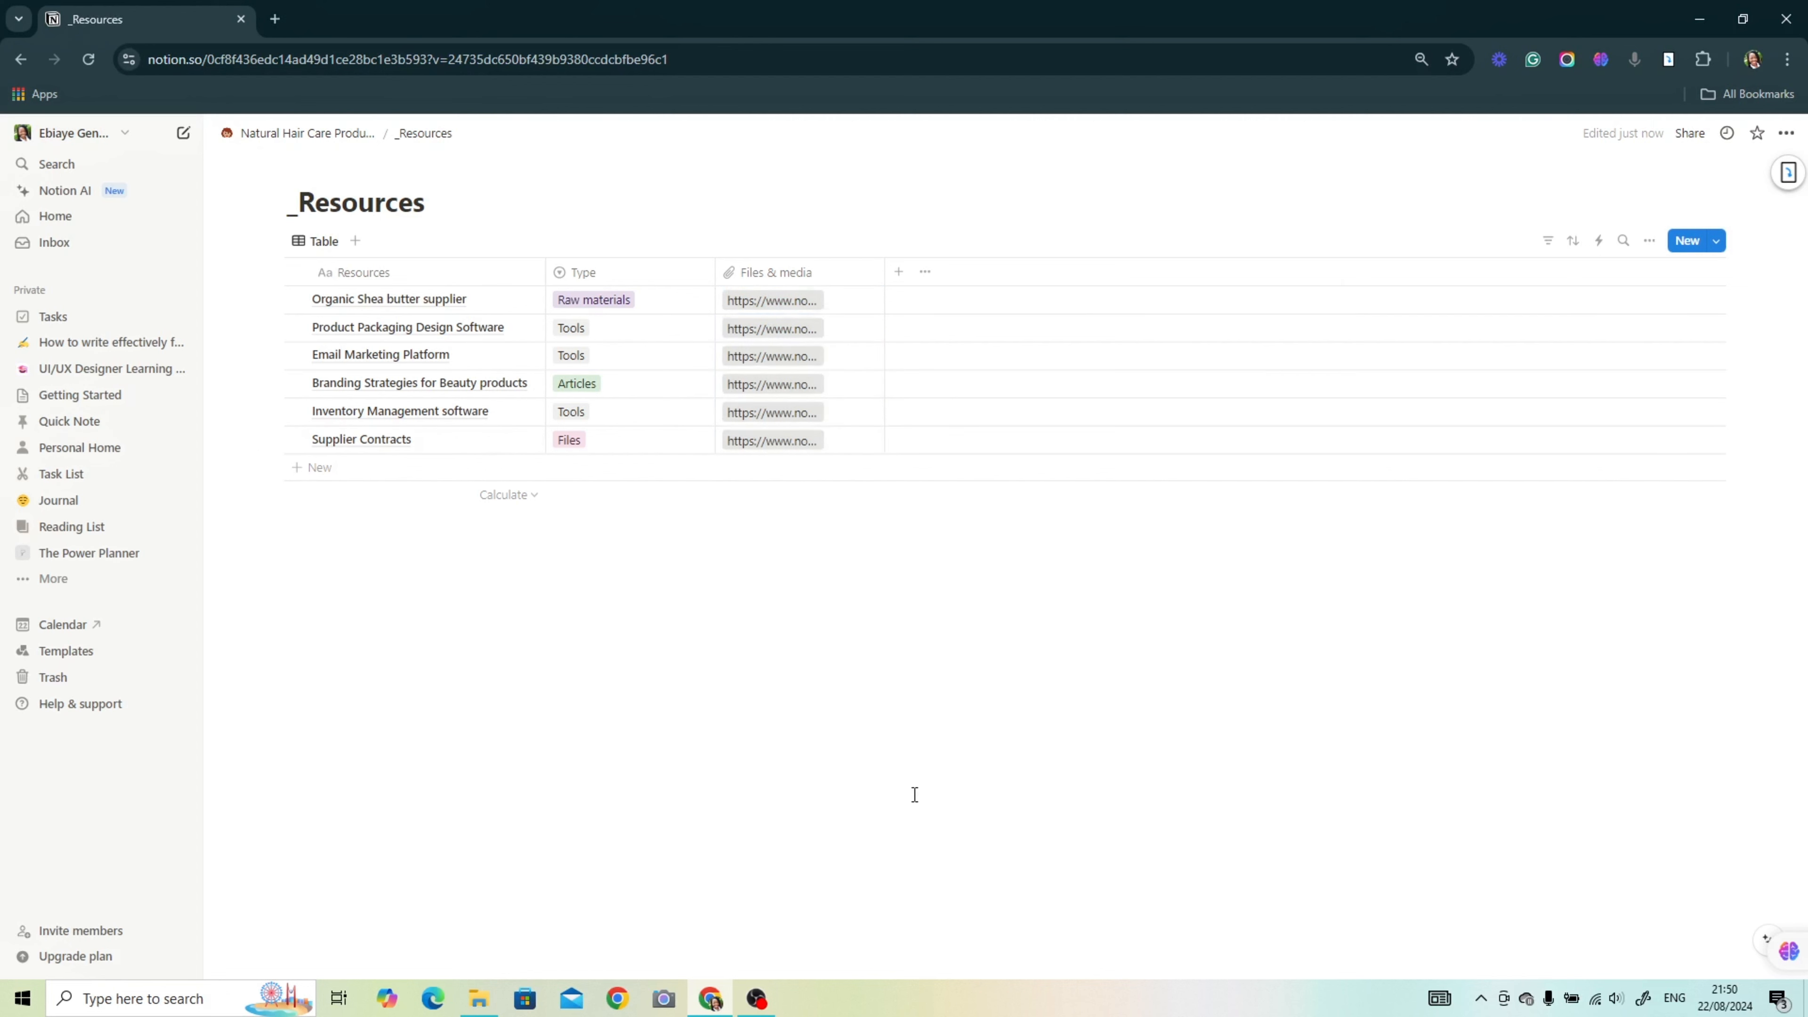
pyautogui.click(899, 272)
pyautogui.click(1103, 624)
pyautogui.click(899, 272)
pyautogui.scroll(-3, 1542, 896)
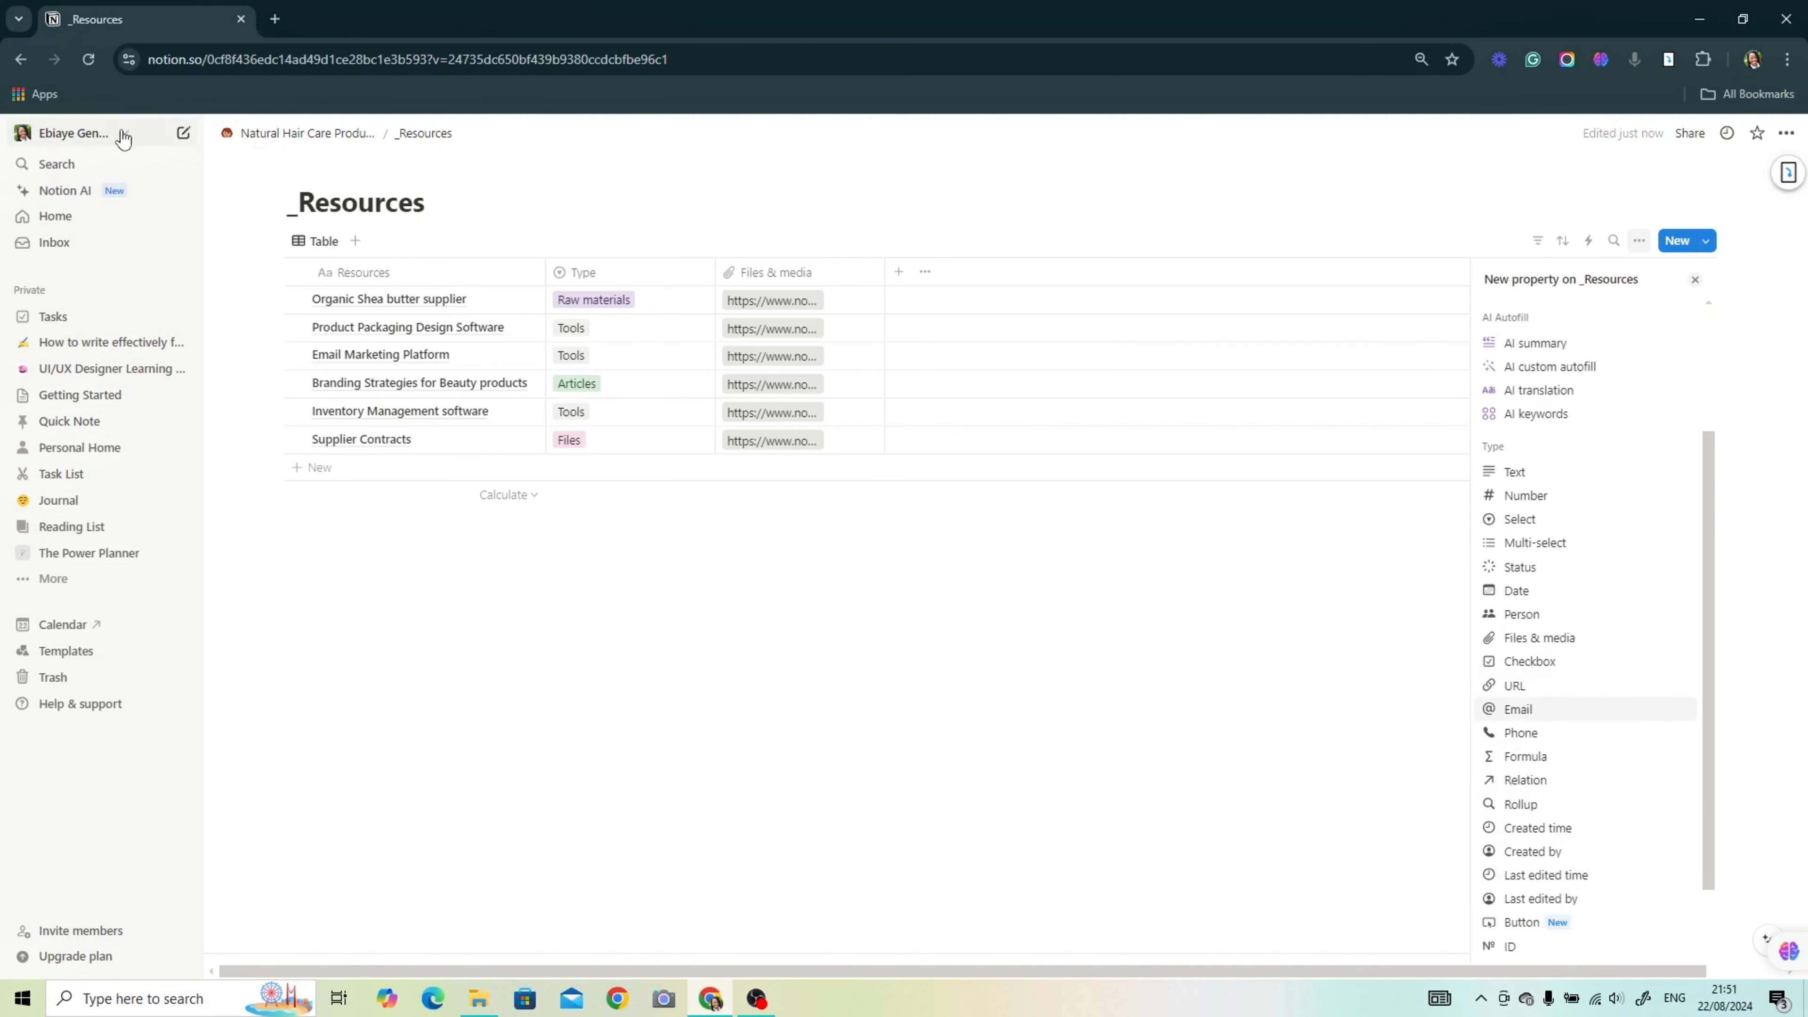
pyautogui.click(160, 133)
pyautogui.click(146, 188)
pyautogui.click(22, 135)
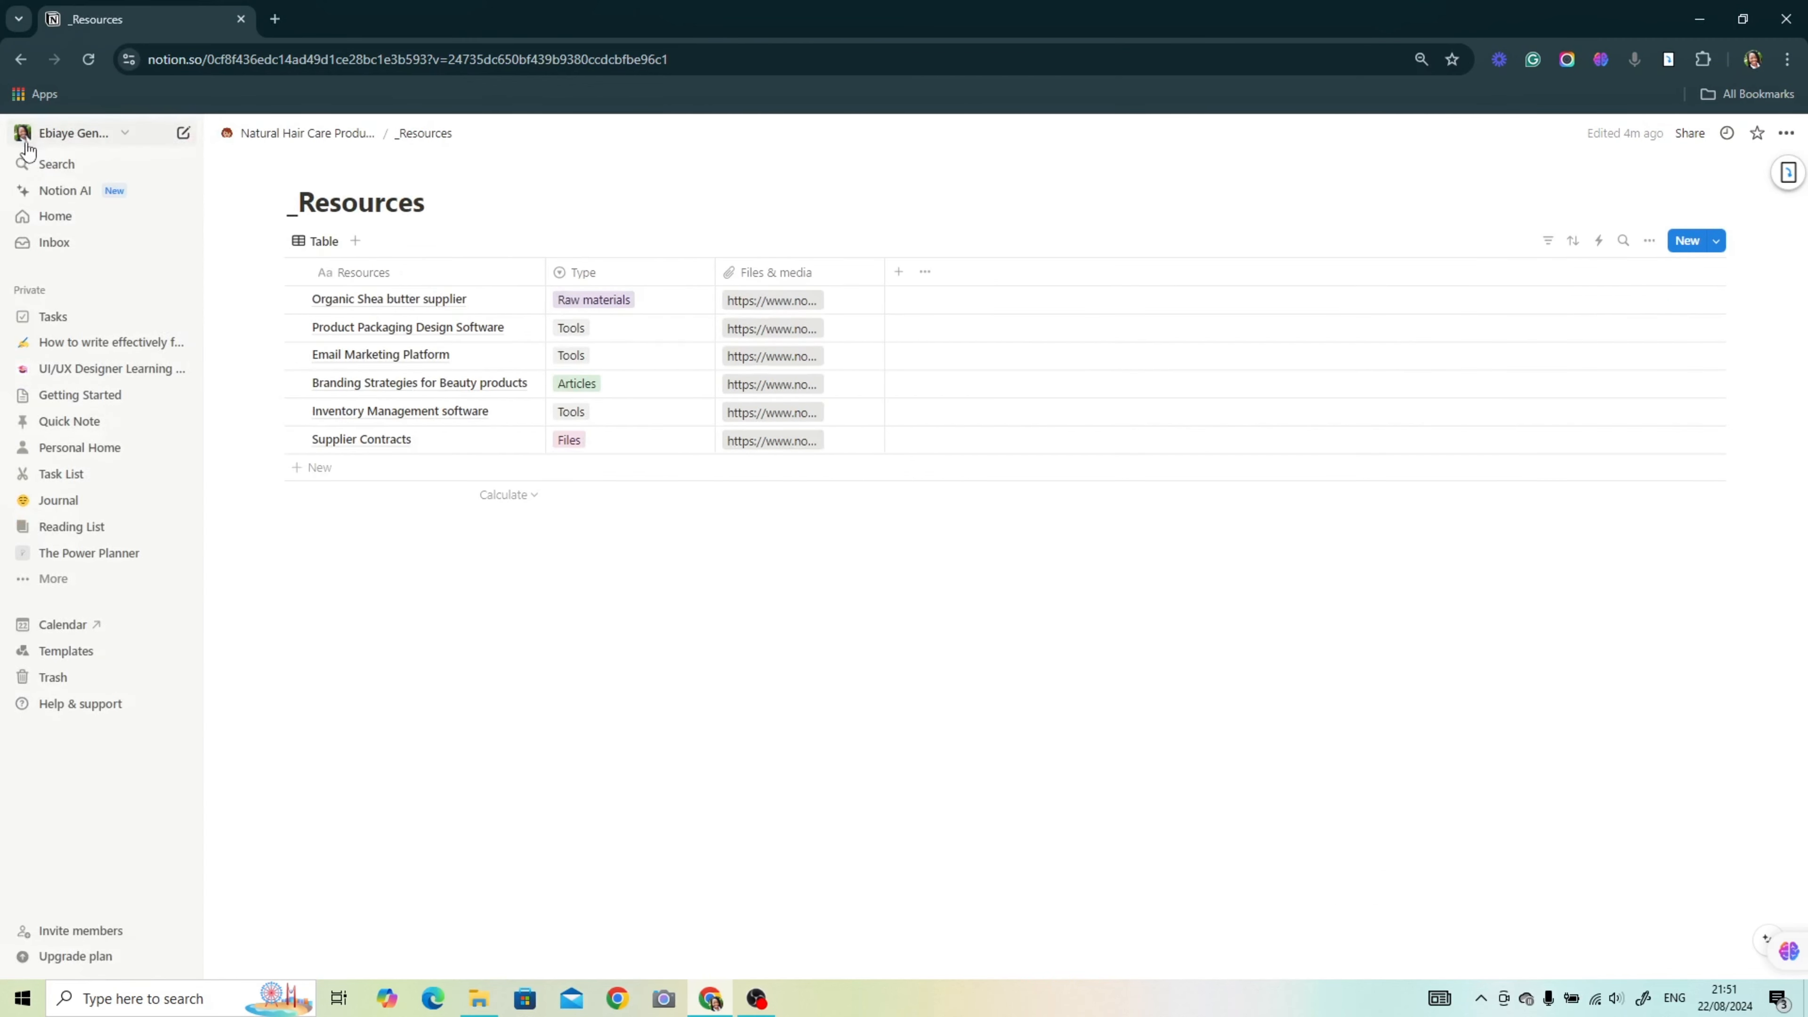
pyautogui.click(1649, 243)
# Step: Add a relation property to the _Resources table that links to the _Projects database
pyautogui.click(899, 272)
pyautogui.scroll(-3, 1574, 866)
pyautogui.click(1566, 742)
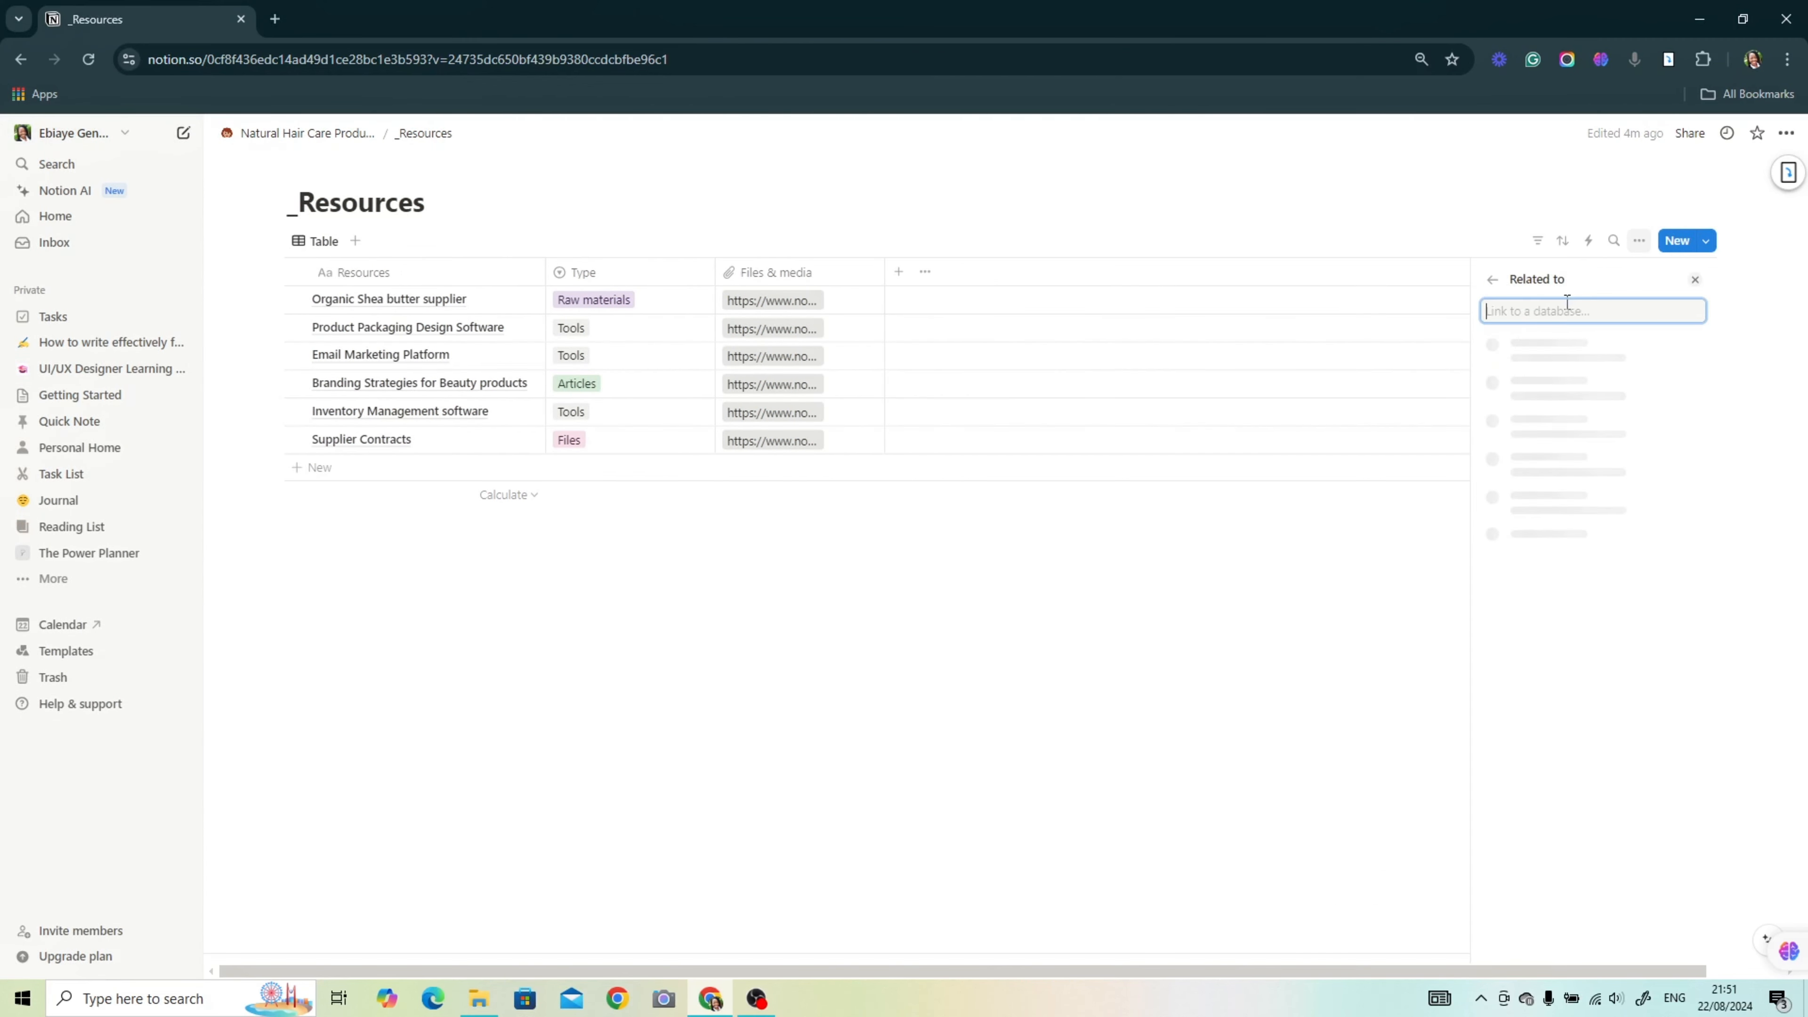
pyautogui.click(1554, 395)
pyautogui.click(1690, 386)
pyautogui.click(1593, 421)
# Step: Link Organic Shea butter supplier to the Research & Development project and turn off wrapping for the _Projects column
pyautogui.click(940, 298)
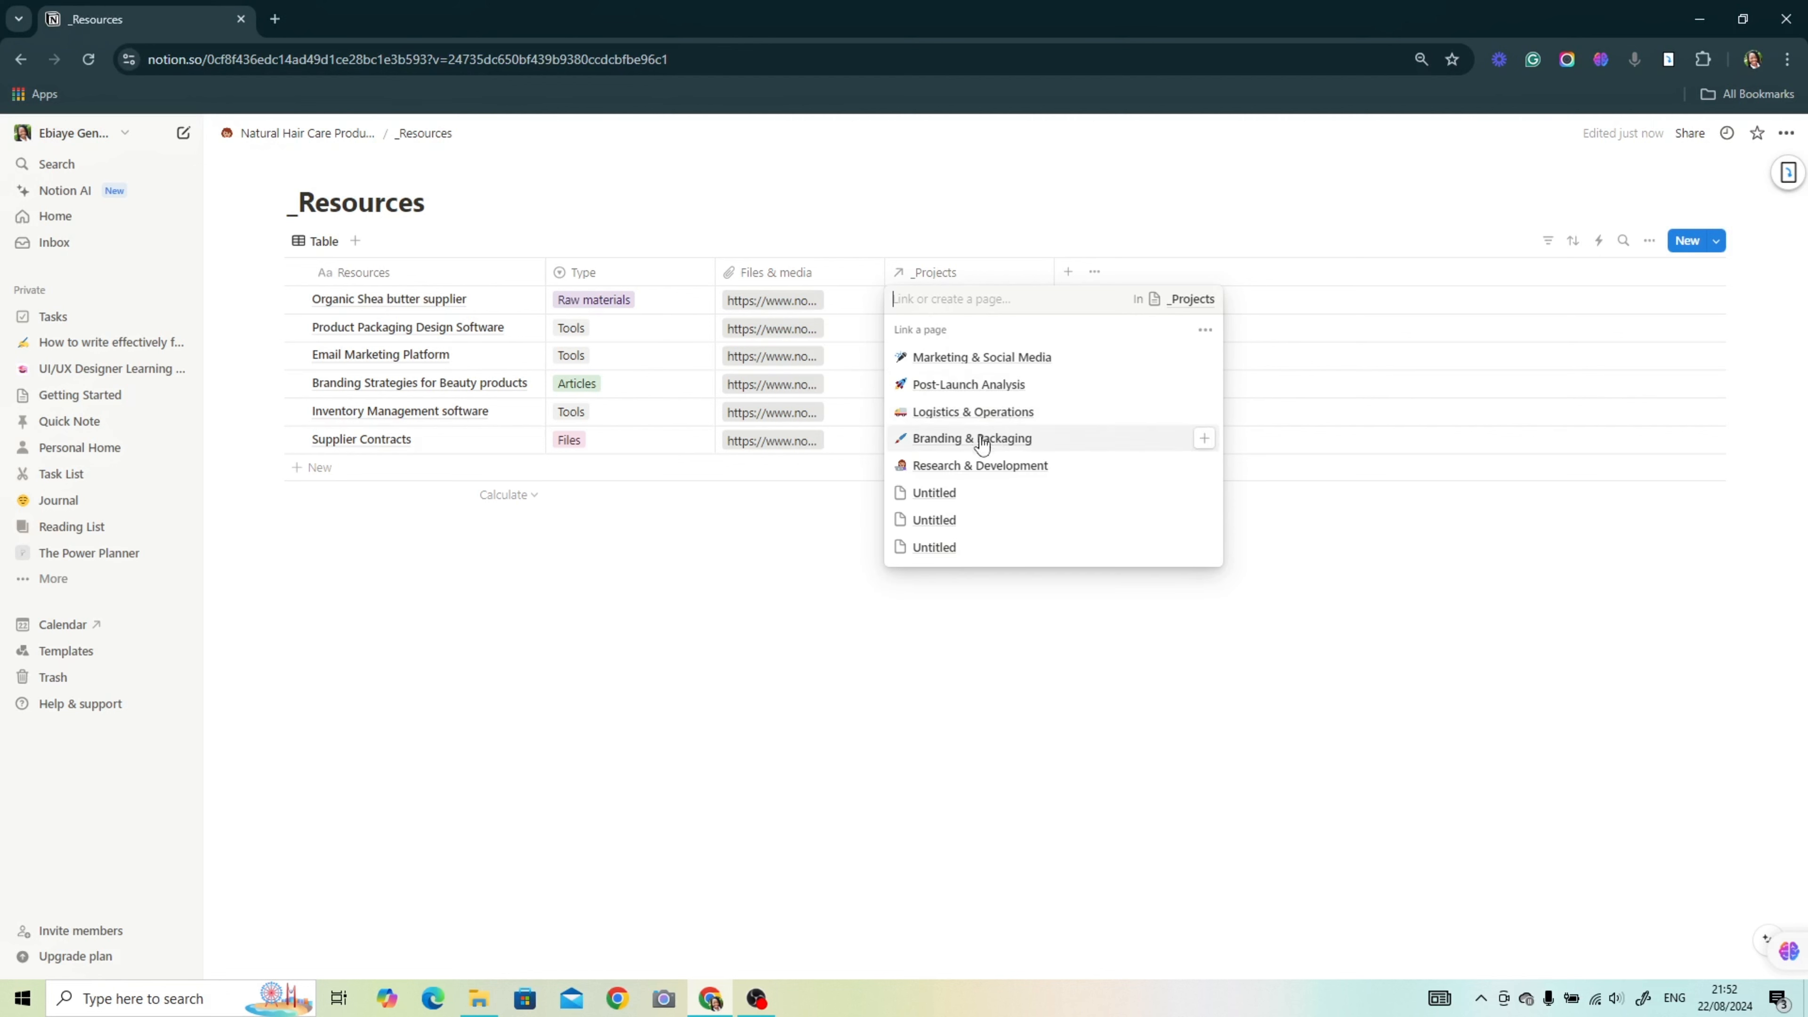
pyautogui.click(935, 272)
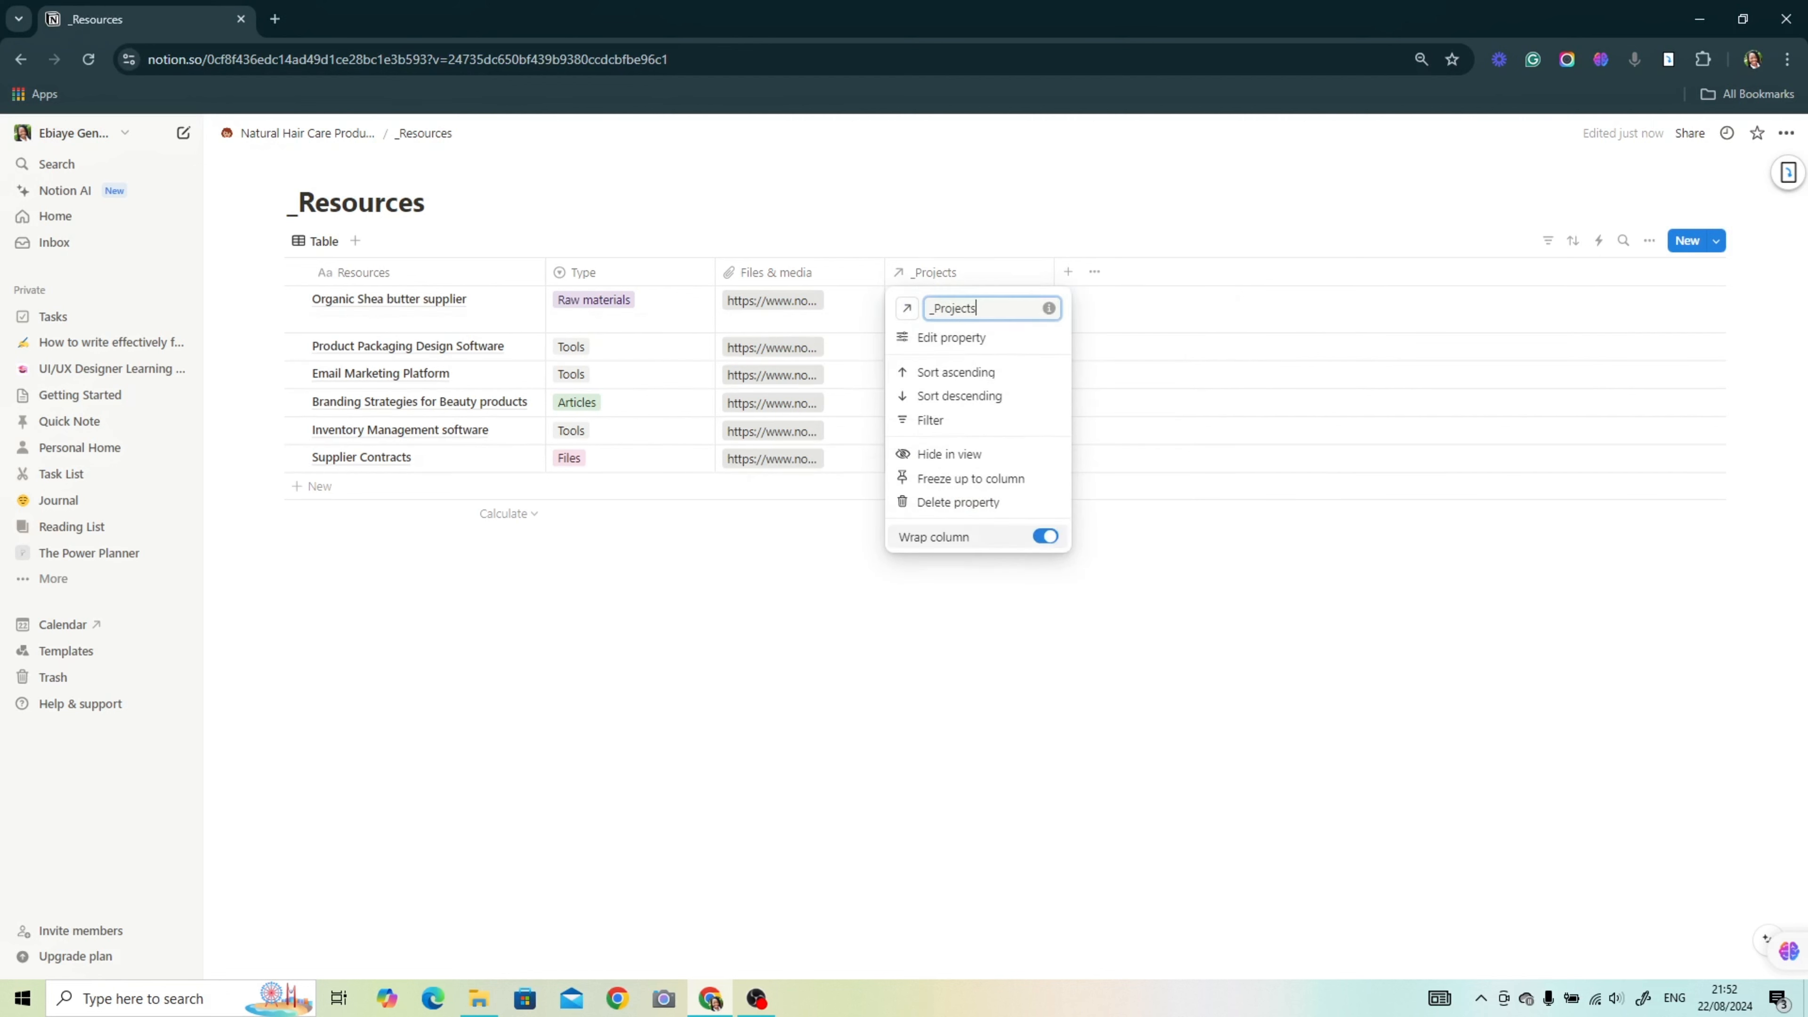
pyautogui.click(1045, 537)
pyautogui.click(776, 273)
# Step: Link Product Packaging Design Software to the Branding & Packaging project and Email Marketing Platform to Marketing & Social Media
pyautogui.click(970, 328)
pyautogui.click(973, 467)
pyautogui.click(969, 356)
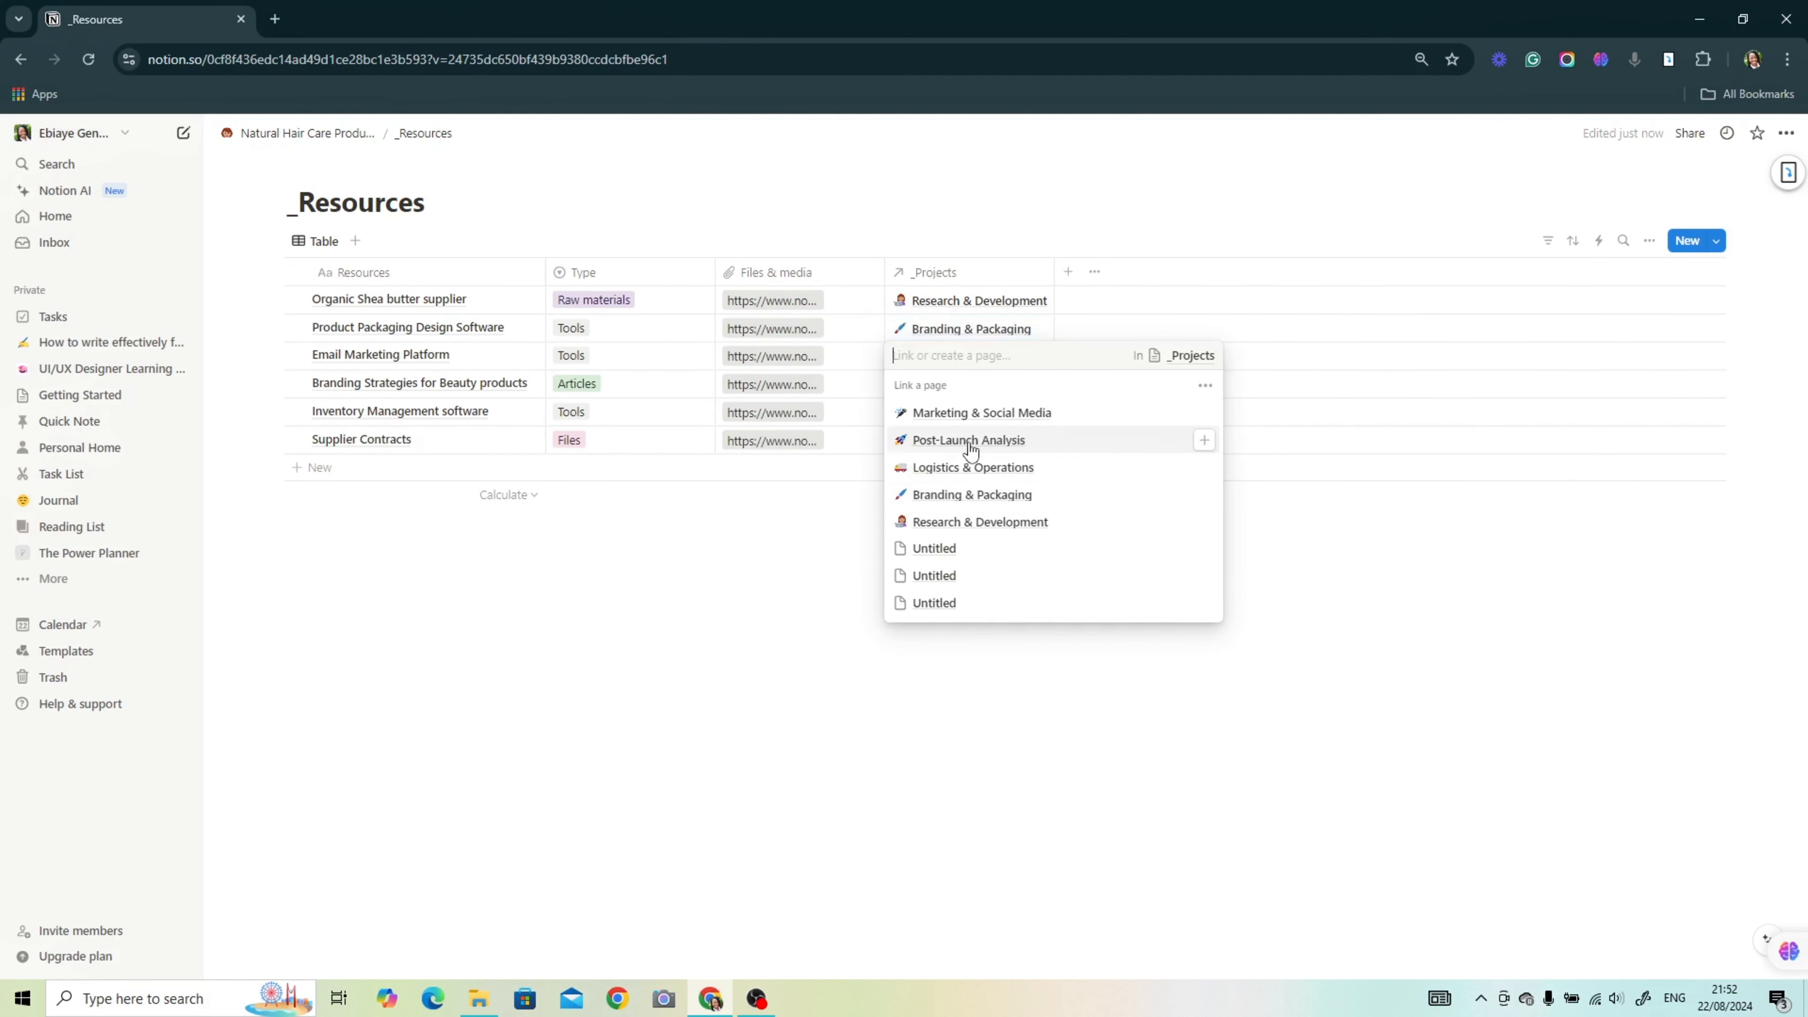
pyautogui.click(982, 413)
# Step: Link Branding Strategies for Beauty products to Branding & Packaging and Inventory Management software to Logistics & Operations, then open Supplier Contracts' project relation
pyautogui.click(957, 383)
pyautogui.click(972, 522)
pyautogui.click(947, 411)
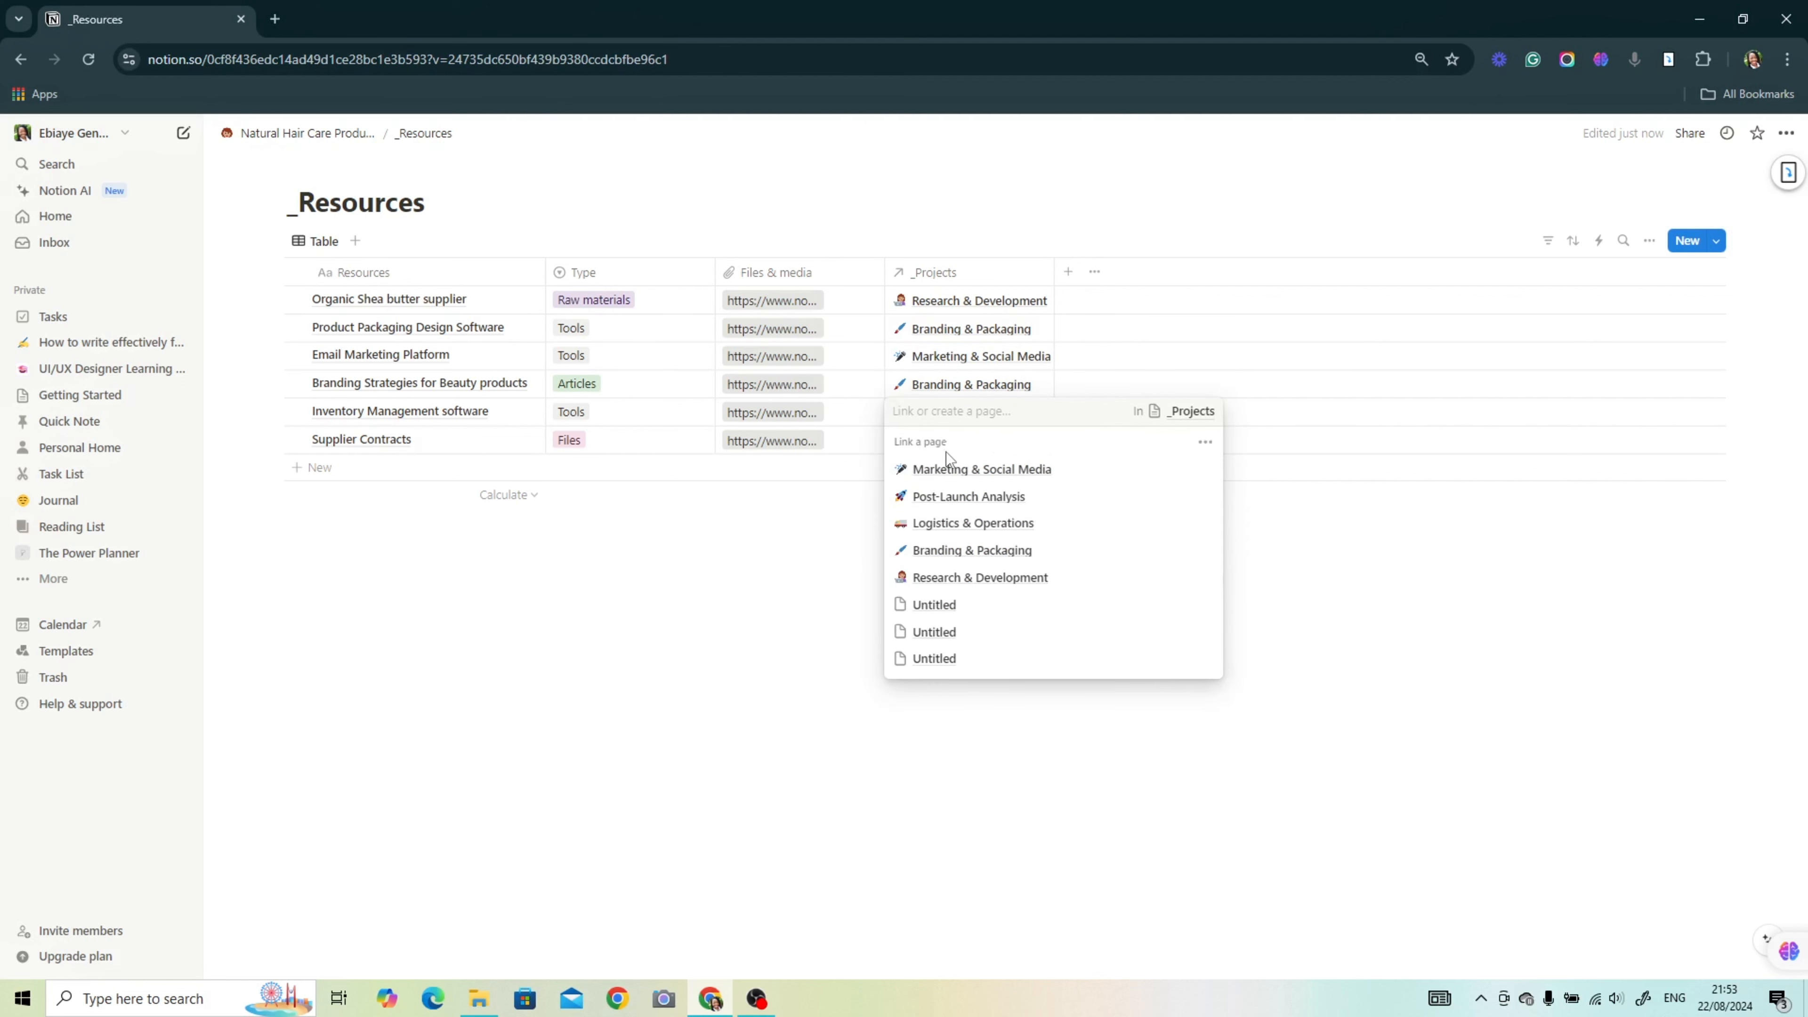
pyautogui.click(973, 523)
pyautogui.click(941, 443)
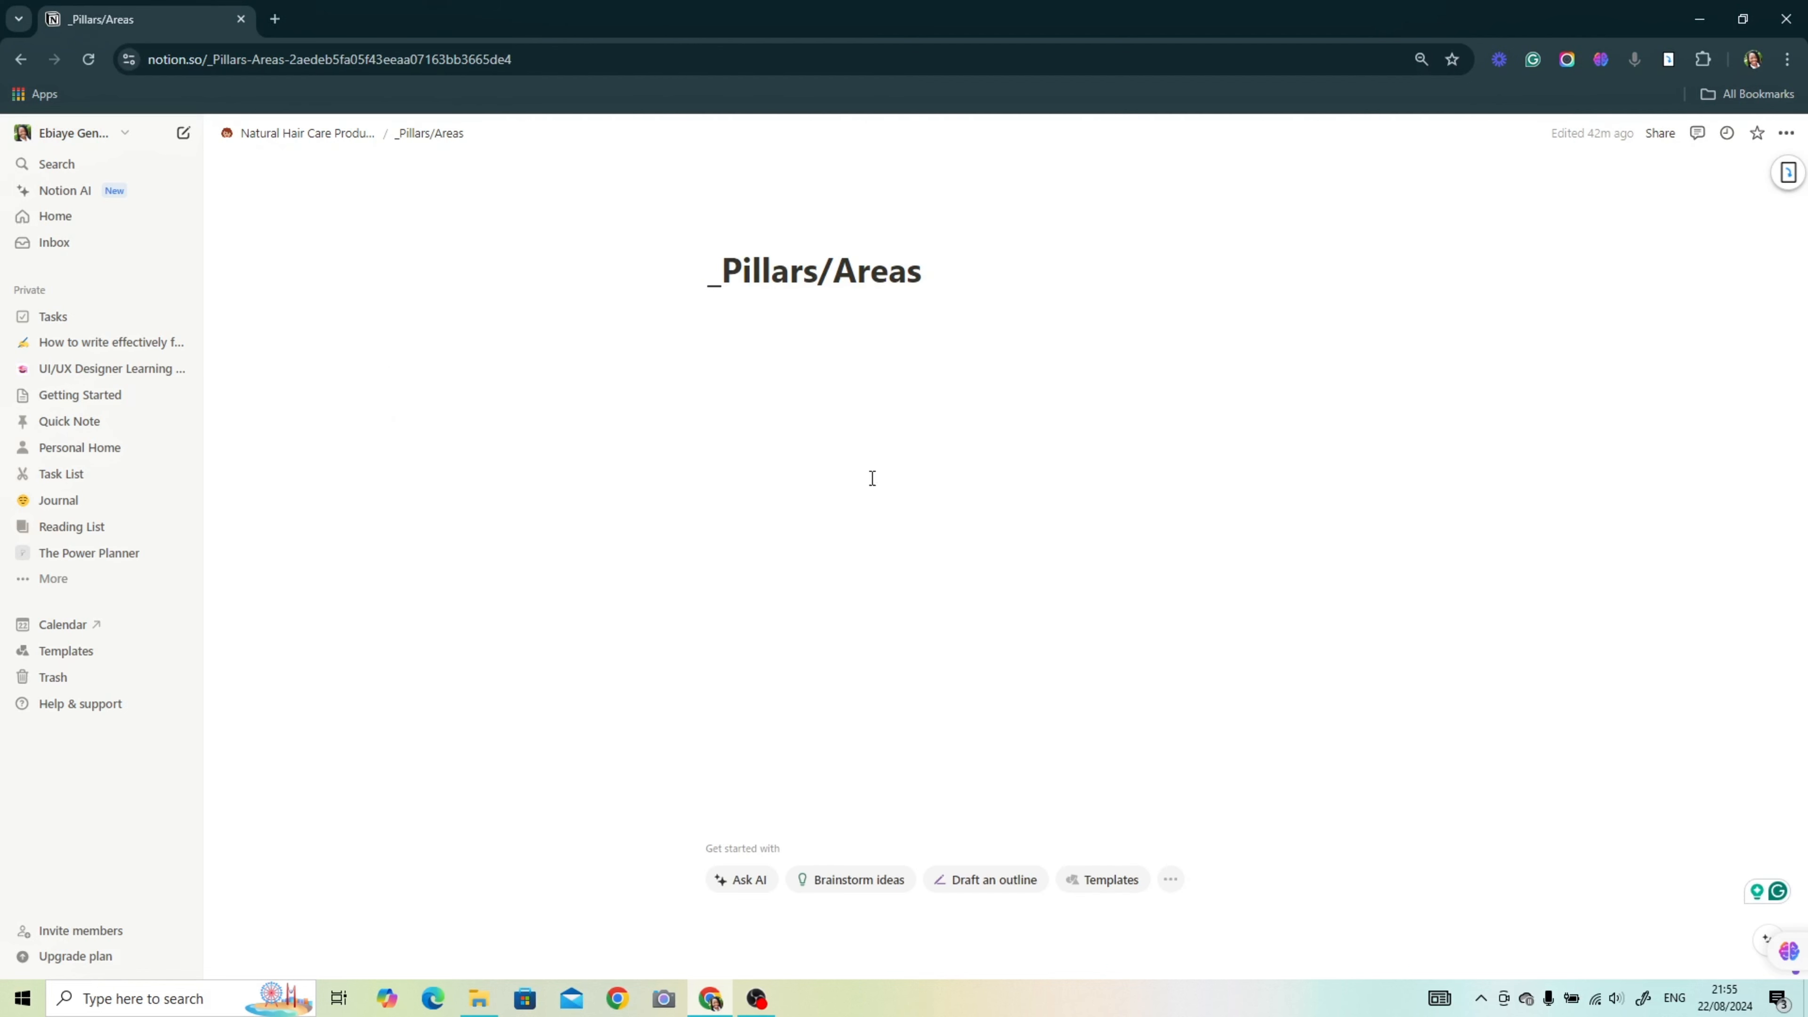
# Step: Turn the empty _Pillars/Areas page into a table database and rename its Name property to Areas
pyautogui.click(1170, 879)
pyautogui.click(1231, 816)
pyautogui.click(355, 272)
pyautogui.press('BackSpace')
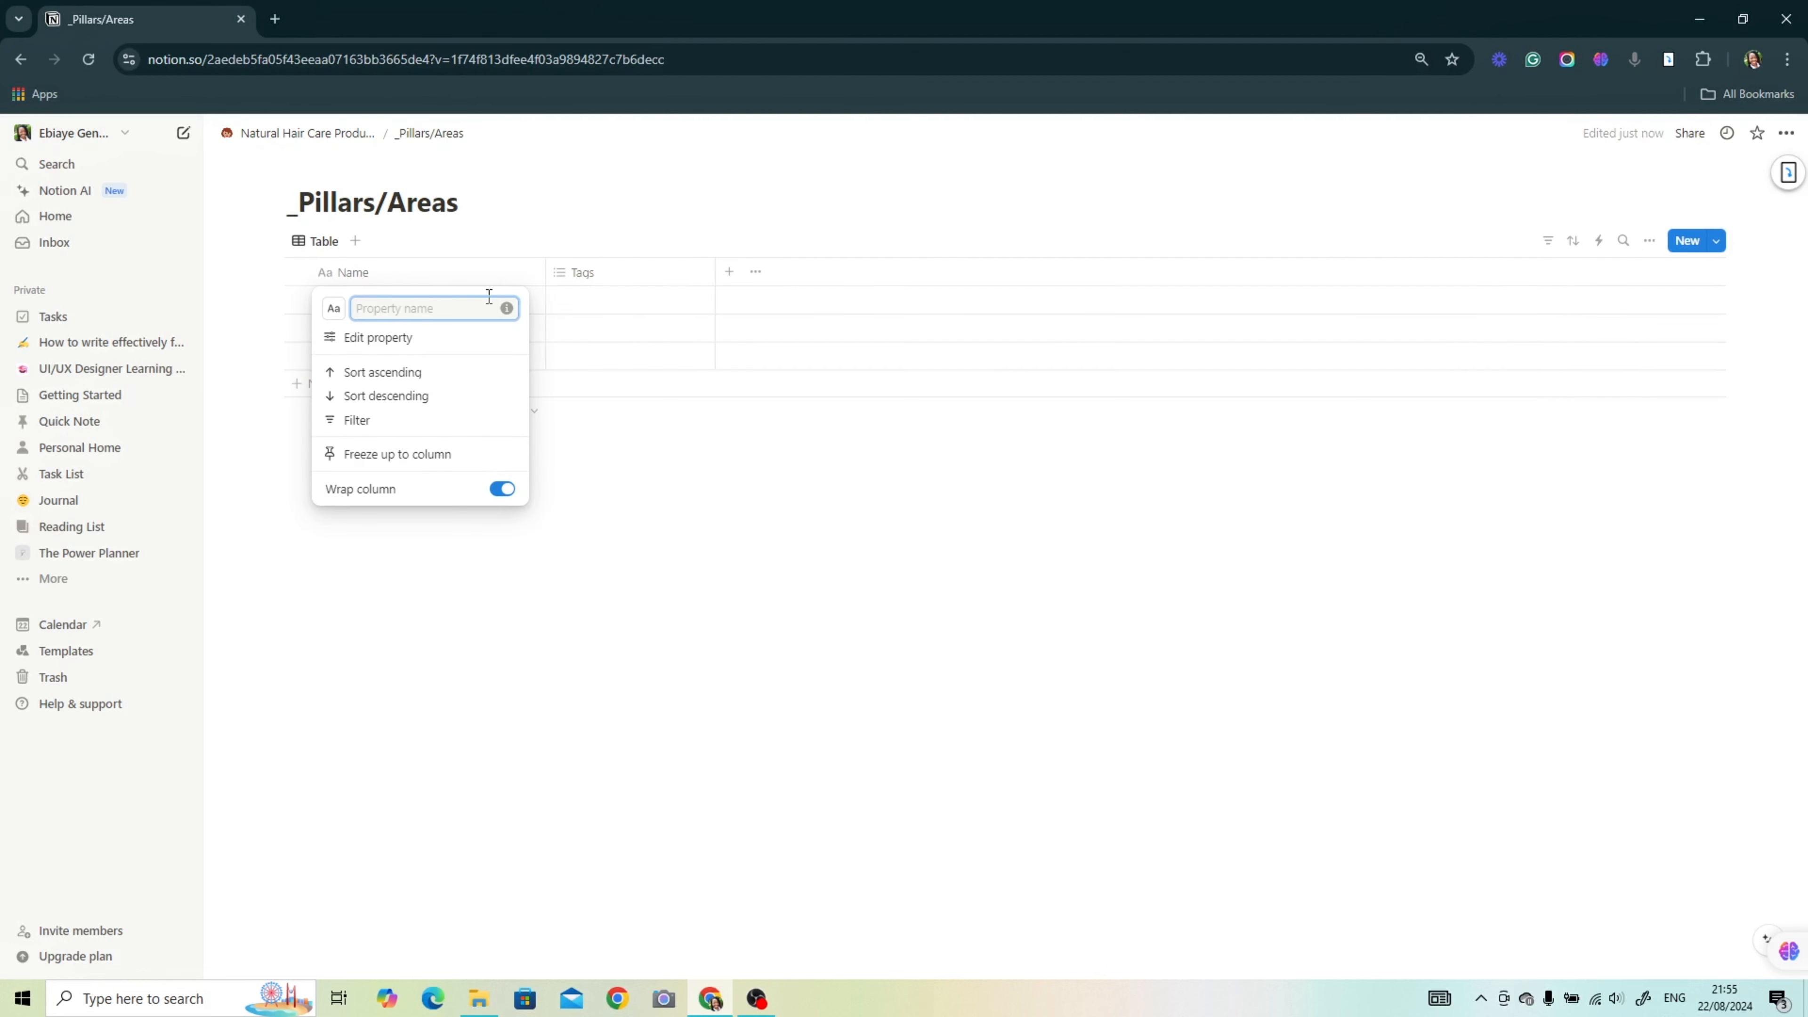
pyautogui.click(611, 592)
# Step: Enter the areas Research, Branding, Marketing, Logistics and Post-Launch as rows of the _Pillars/Areas table
pyautogui.click(491, 299)
pyautogui.write('Research')
pyautogui.press('Return')
pyautogui.write('Branding')
pyautogui.press('Return')
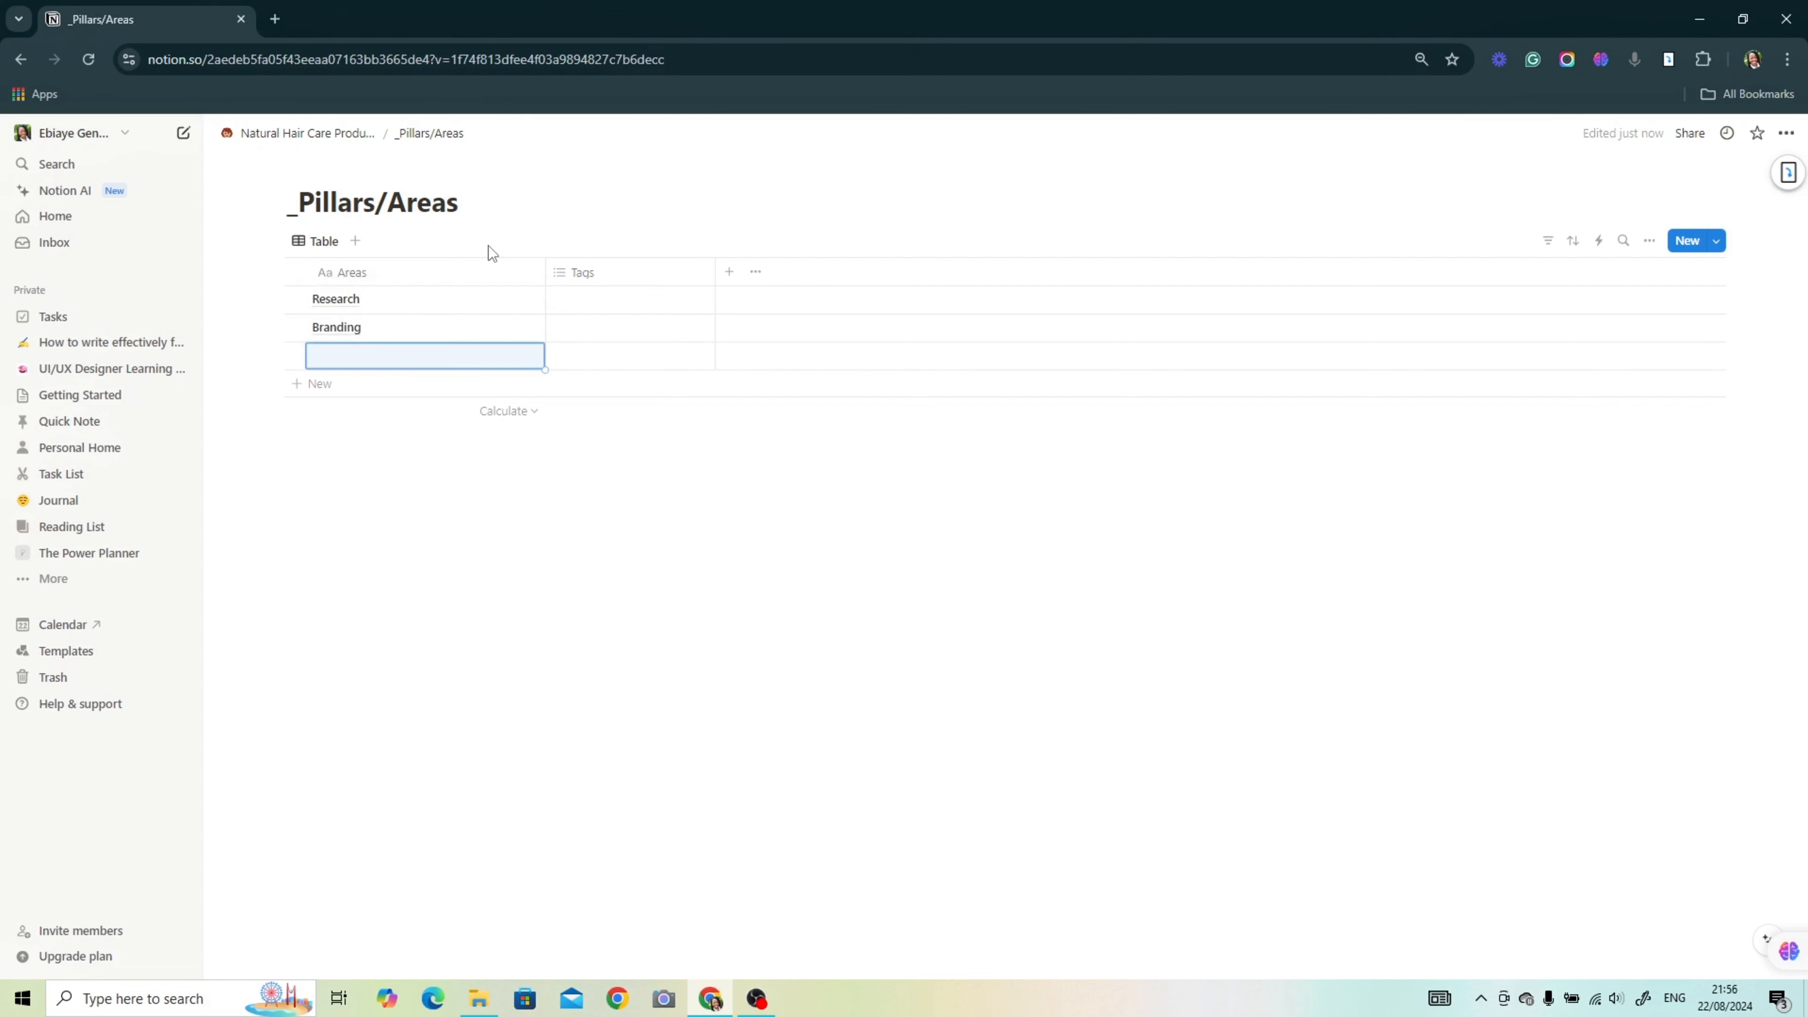
pyautogui.write('Marketing')
pyautogui.press('Return')
pyautogui.click(391, 384)
pyautogui.write('Logistics')
pyautogui.click(375, 411)
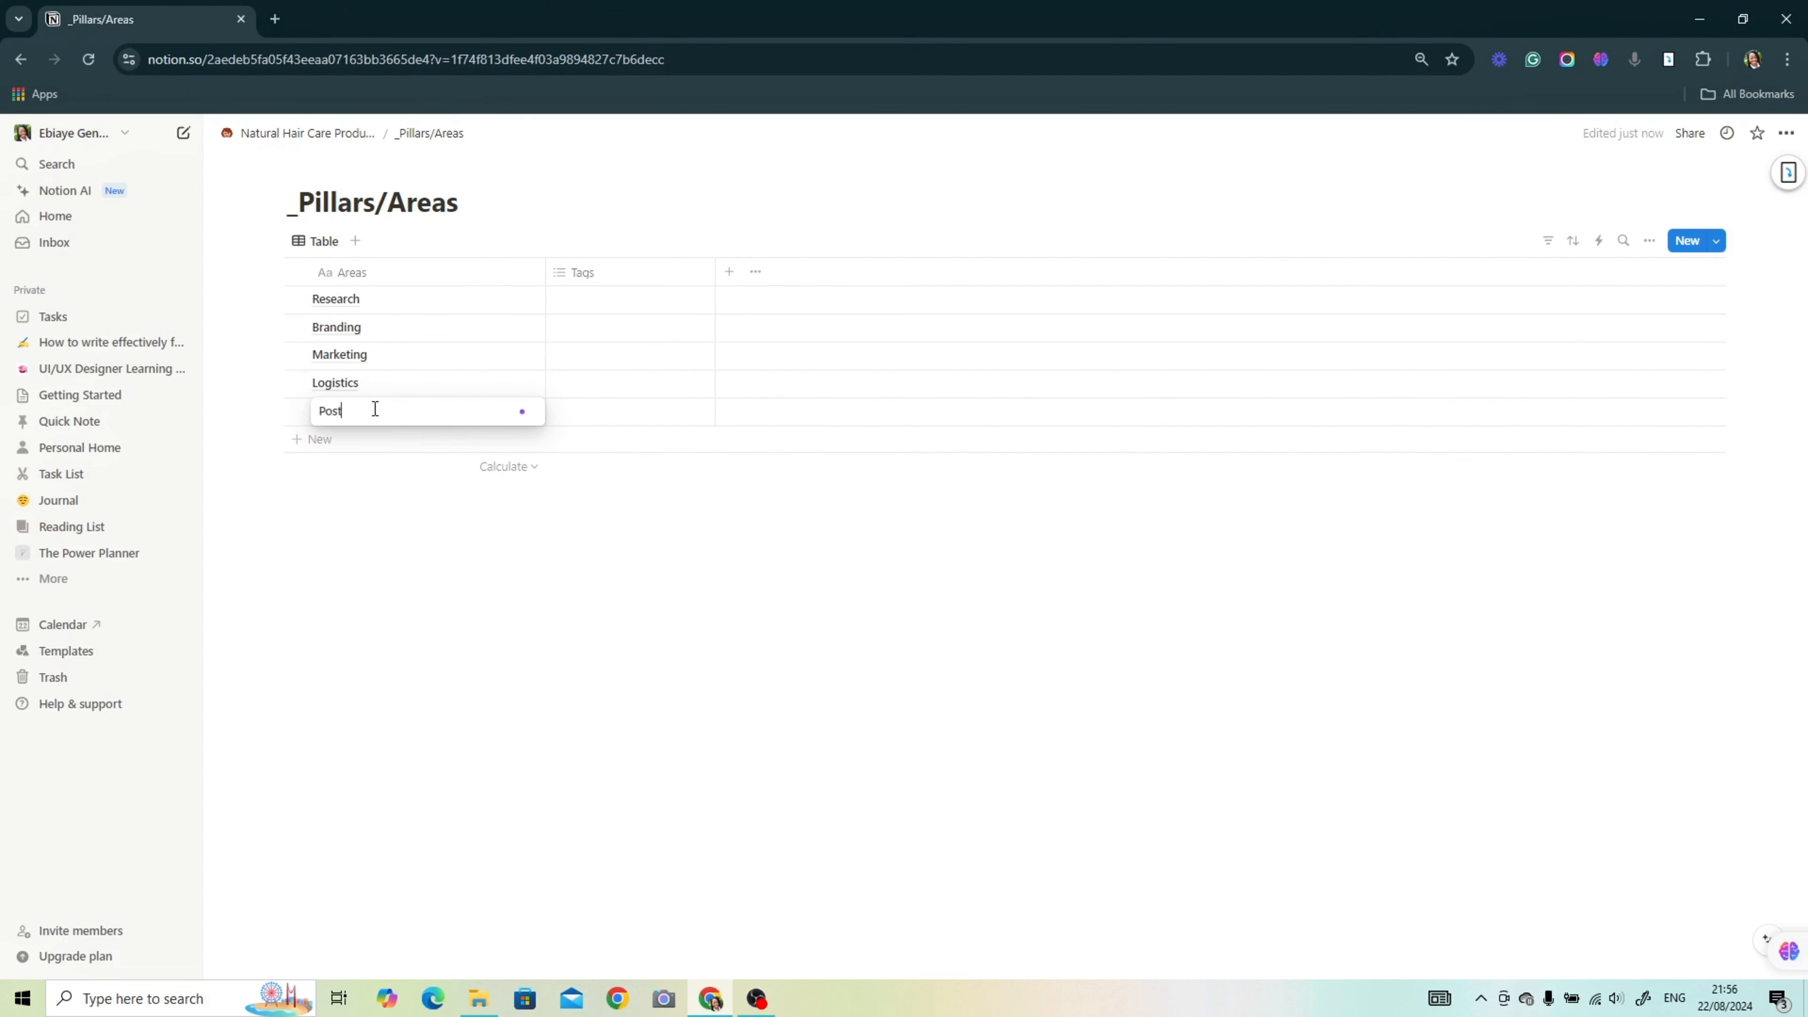
pyautogui.write('Post-Launch')
pyautogui.press('Return')
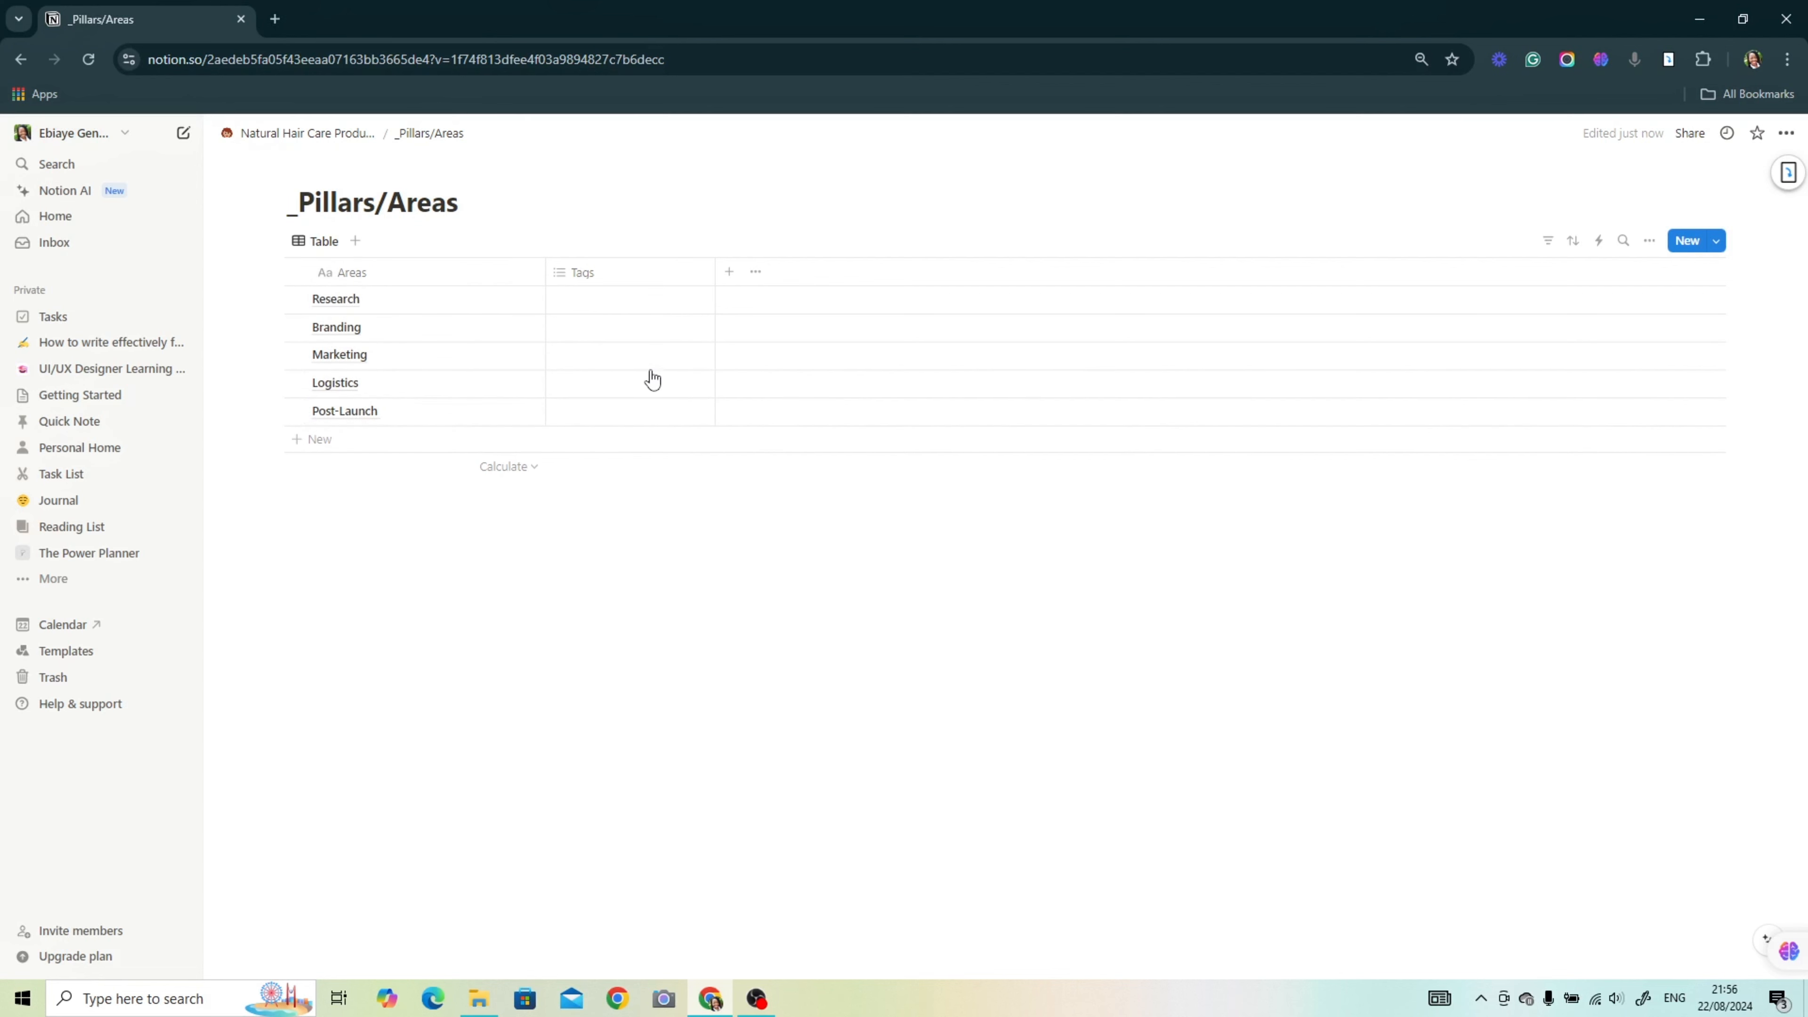
# Step: Rename the Tags property to Description and change its type to Text
pyautogui.click(626, 272)
pyautogui.click(719, 336)
pyautogui.write('Description')
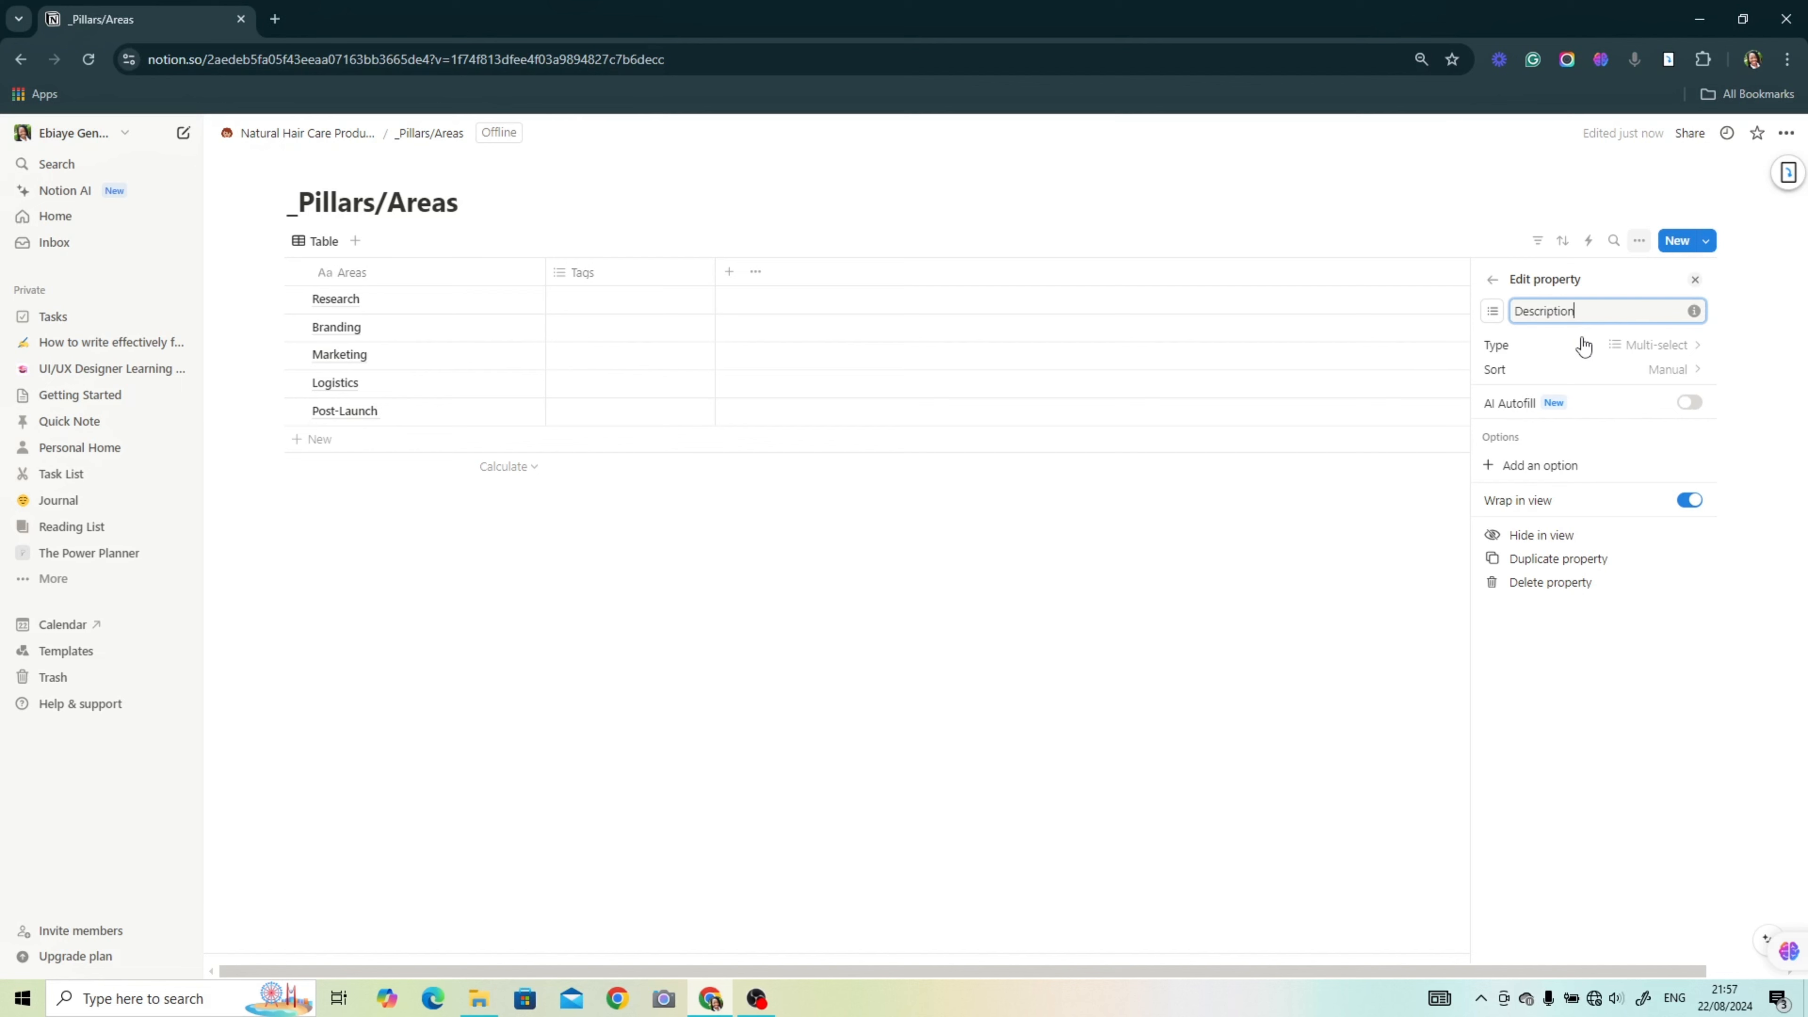
pyautogui.click(1654, 346)
pyautogui.click(1655, 392)
pyautogui.click(1420, 545)
# Step: Describe Research as "This is for the research and development phase of the project" and turn off wrapping for the Description column
pyautogui.write('This ')
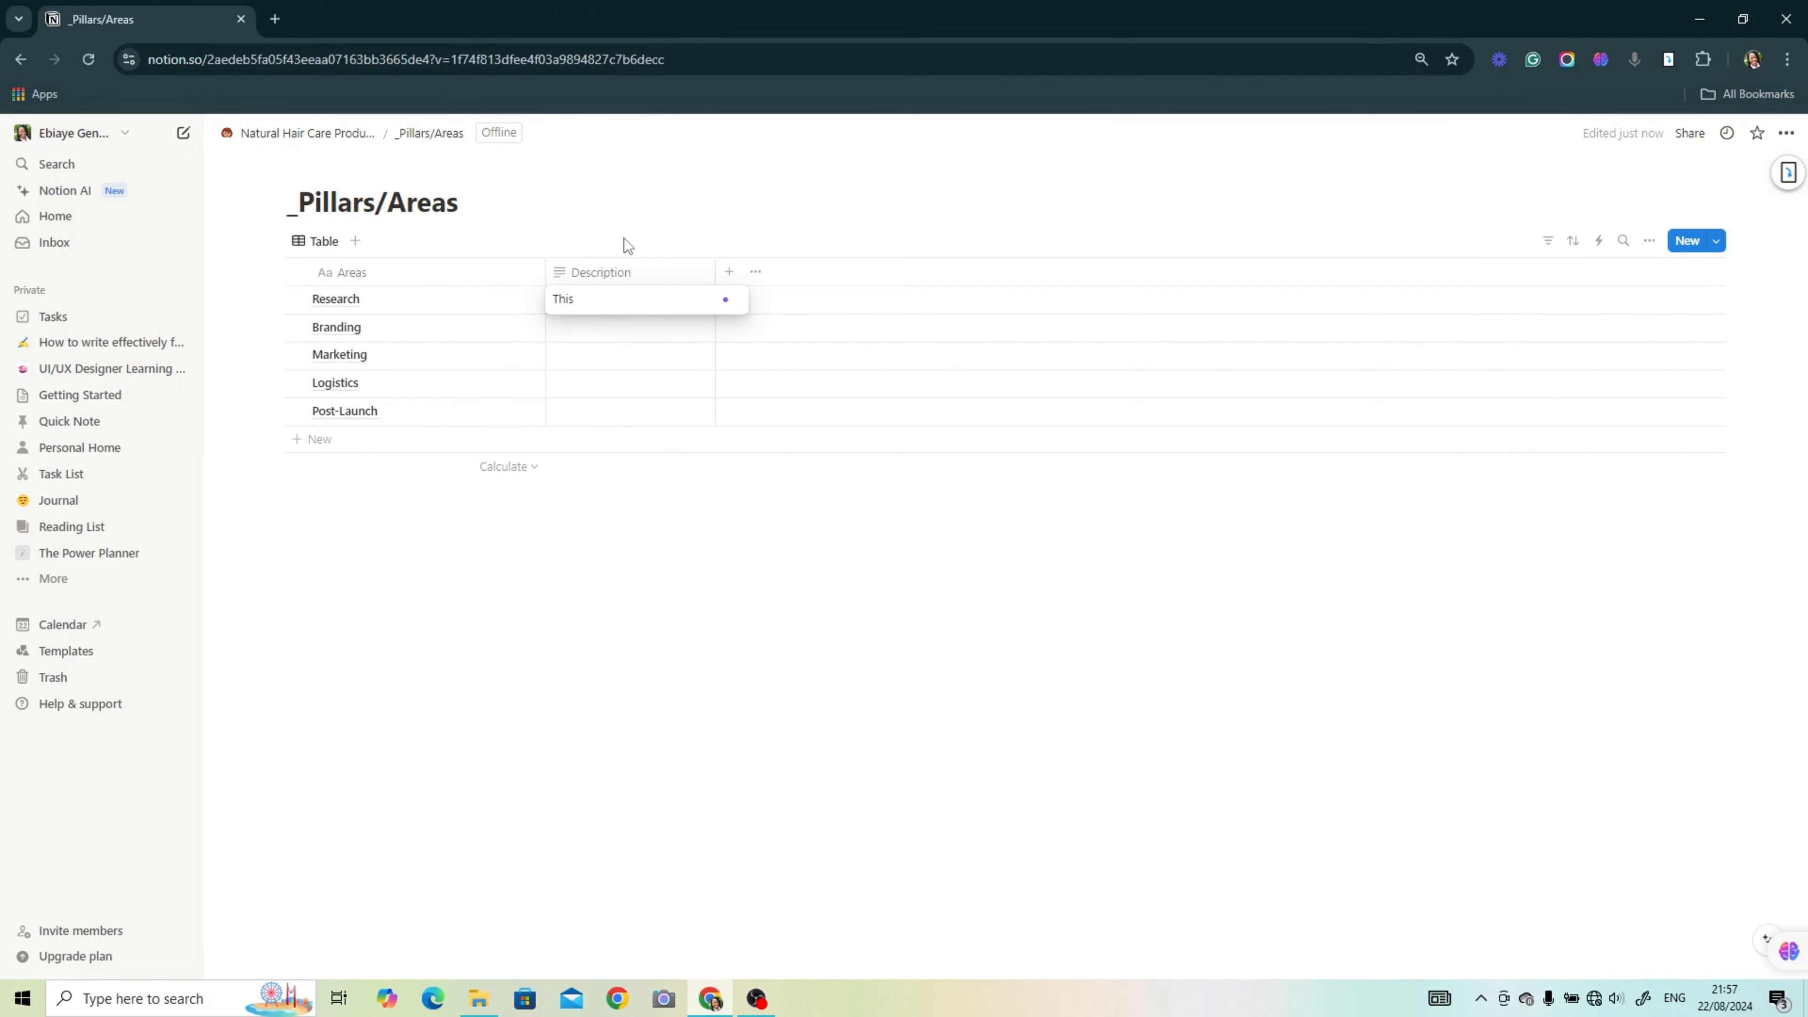
pyautogui.write('is for the research and development phase of the project')
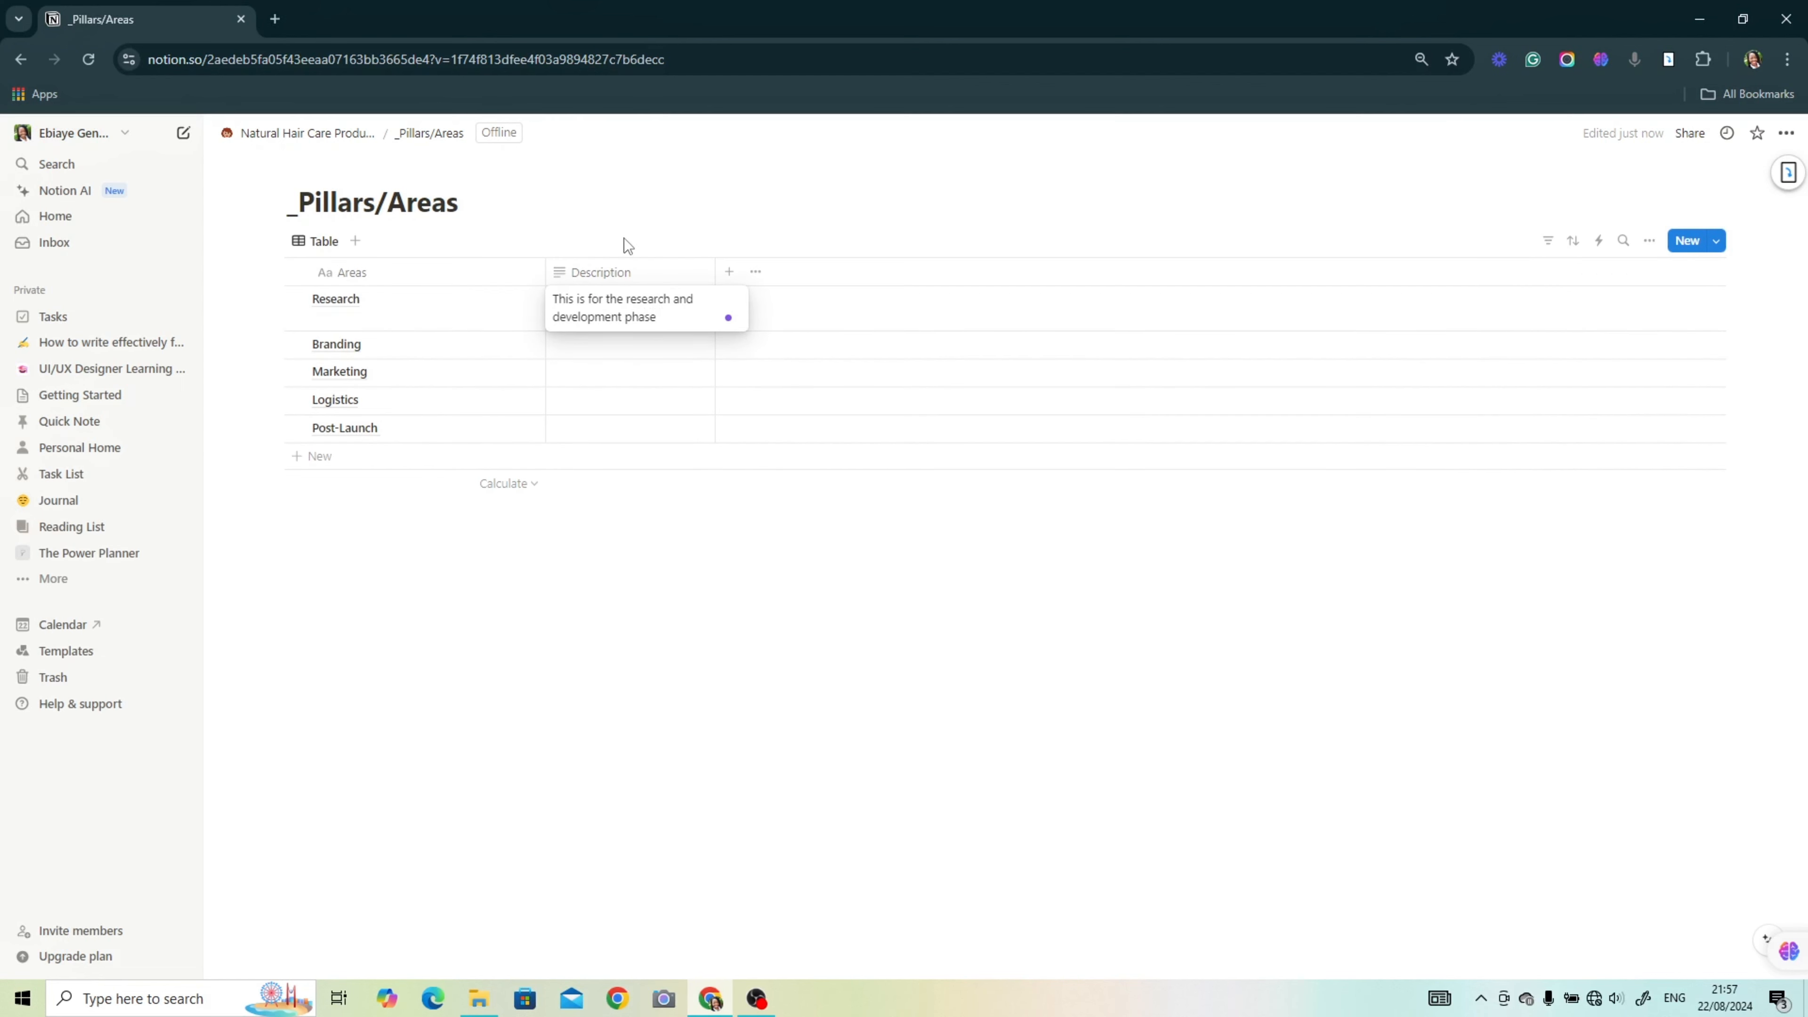
pyautogui.press('Escape')
pyautogui.click(779, 348)
pyautogui.click(629, 300)
pyautogui.press('Escape')
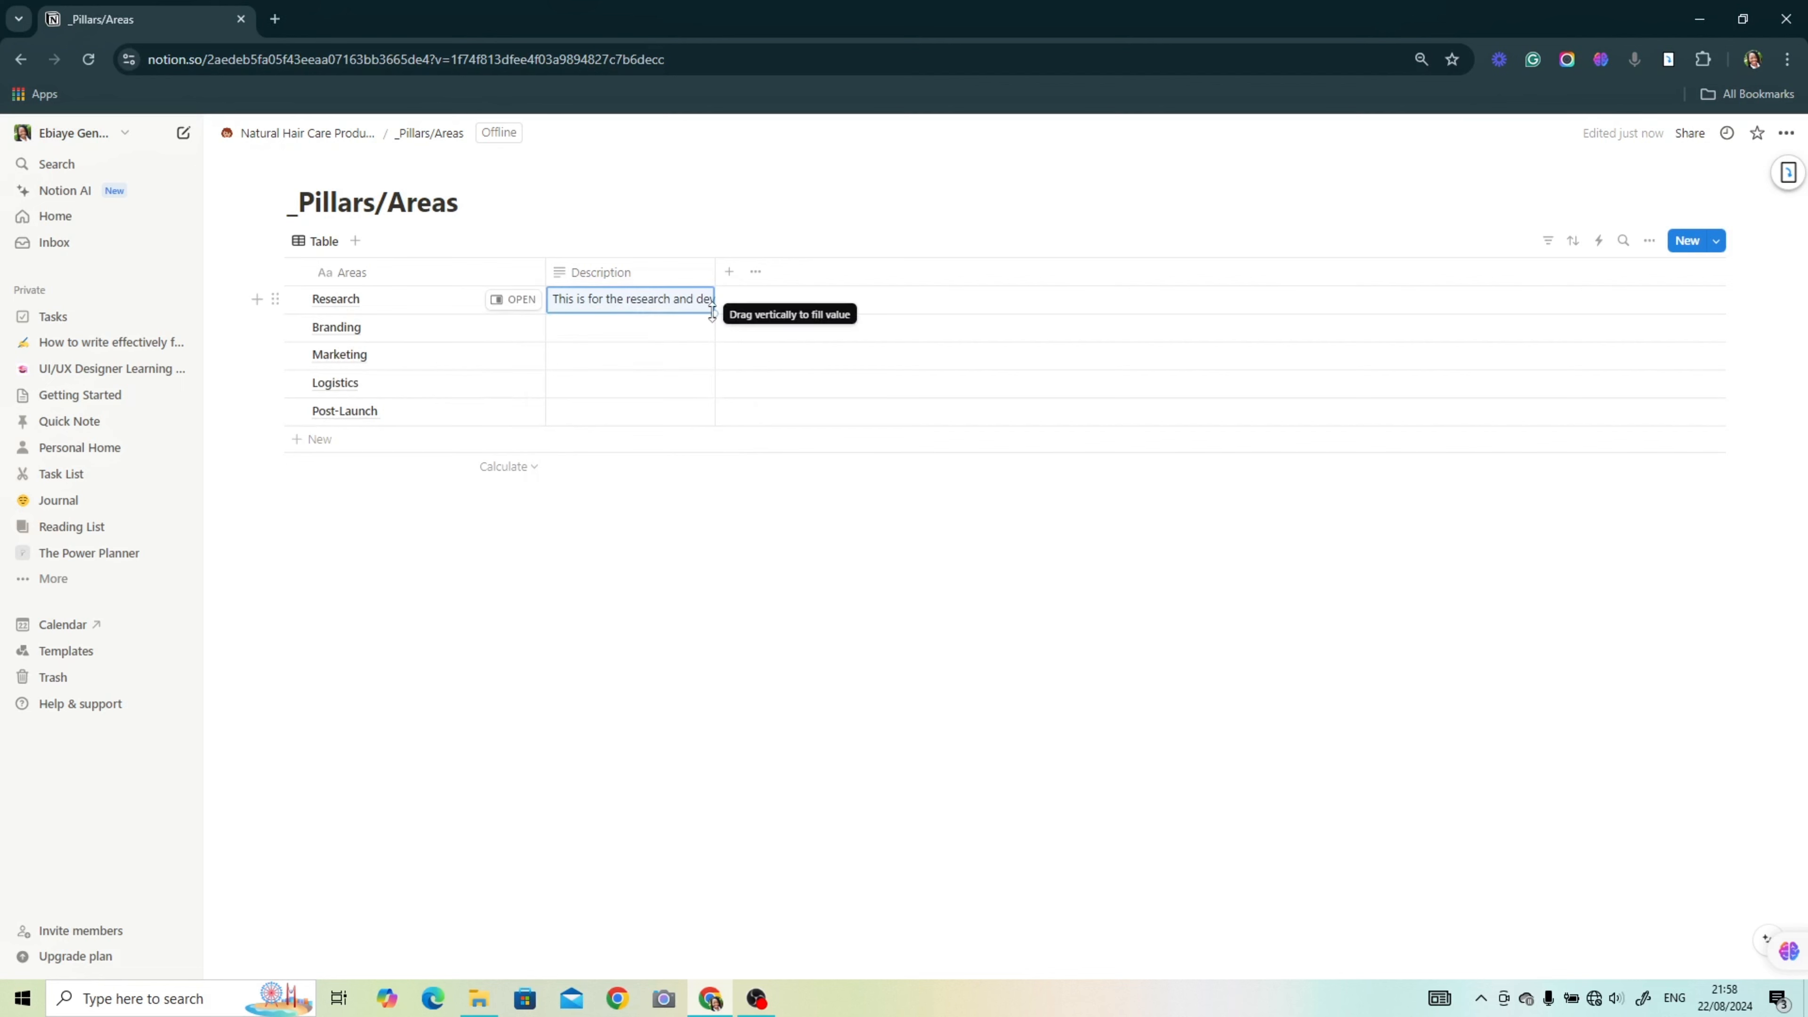
# Step: Fill the Research description down to Post-Launch, and reword the Branding description to name the "Brandind and packaging design" phase
pyautogui.moveTo(715, 314); pyautogui.dragTo(712, 411)
pyautogui.click(629, 333)
pyautogui.write('Brandinf and packaphase of the project')
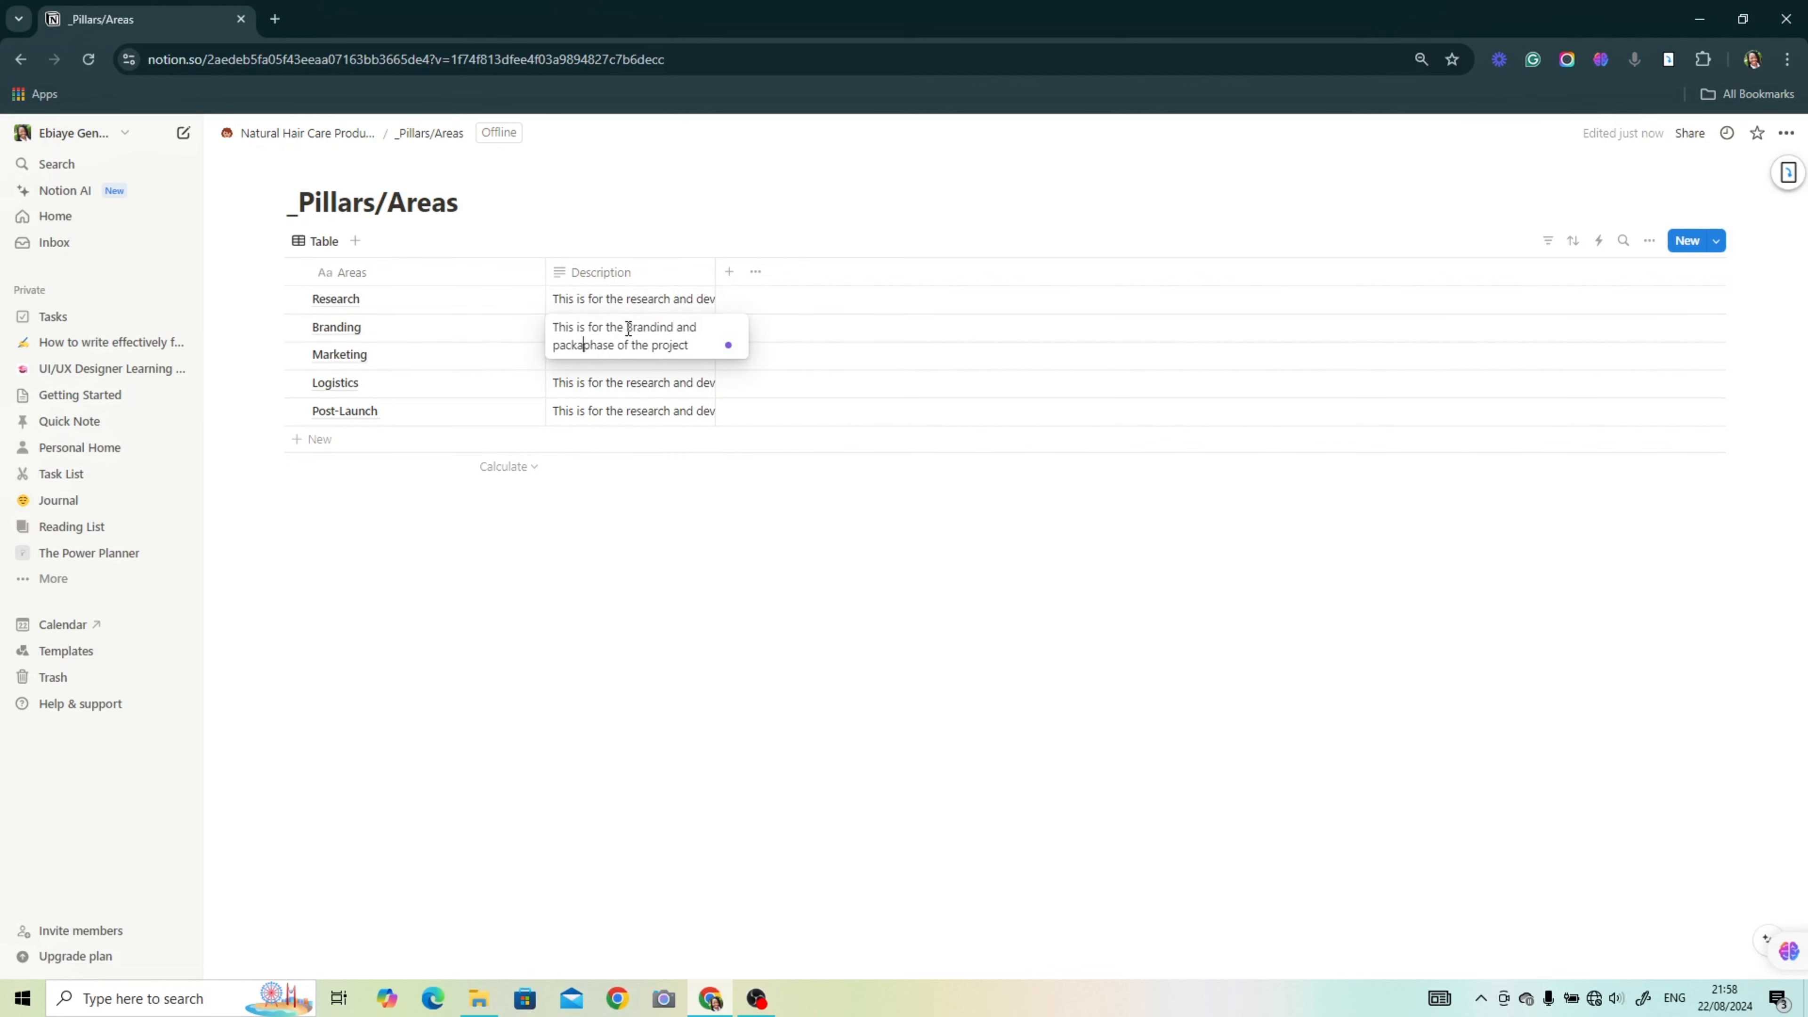
pyautogui.write('ging design')
# Step: Reword the Logistics description to the Logistics phase, and the Post-Launch one to "This is for the Post-Launch analysis phase of the entire project"
pyautogui.click(634, 382)
pyautogui.moveTo(614, 383); pyautogui.dragTo(619, 401)
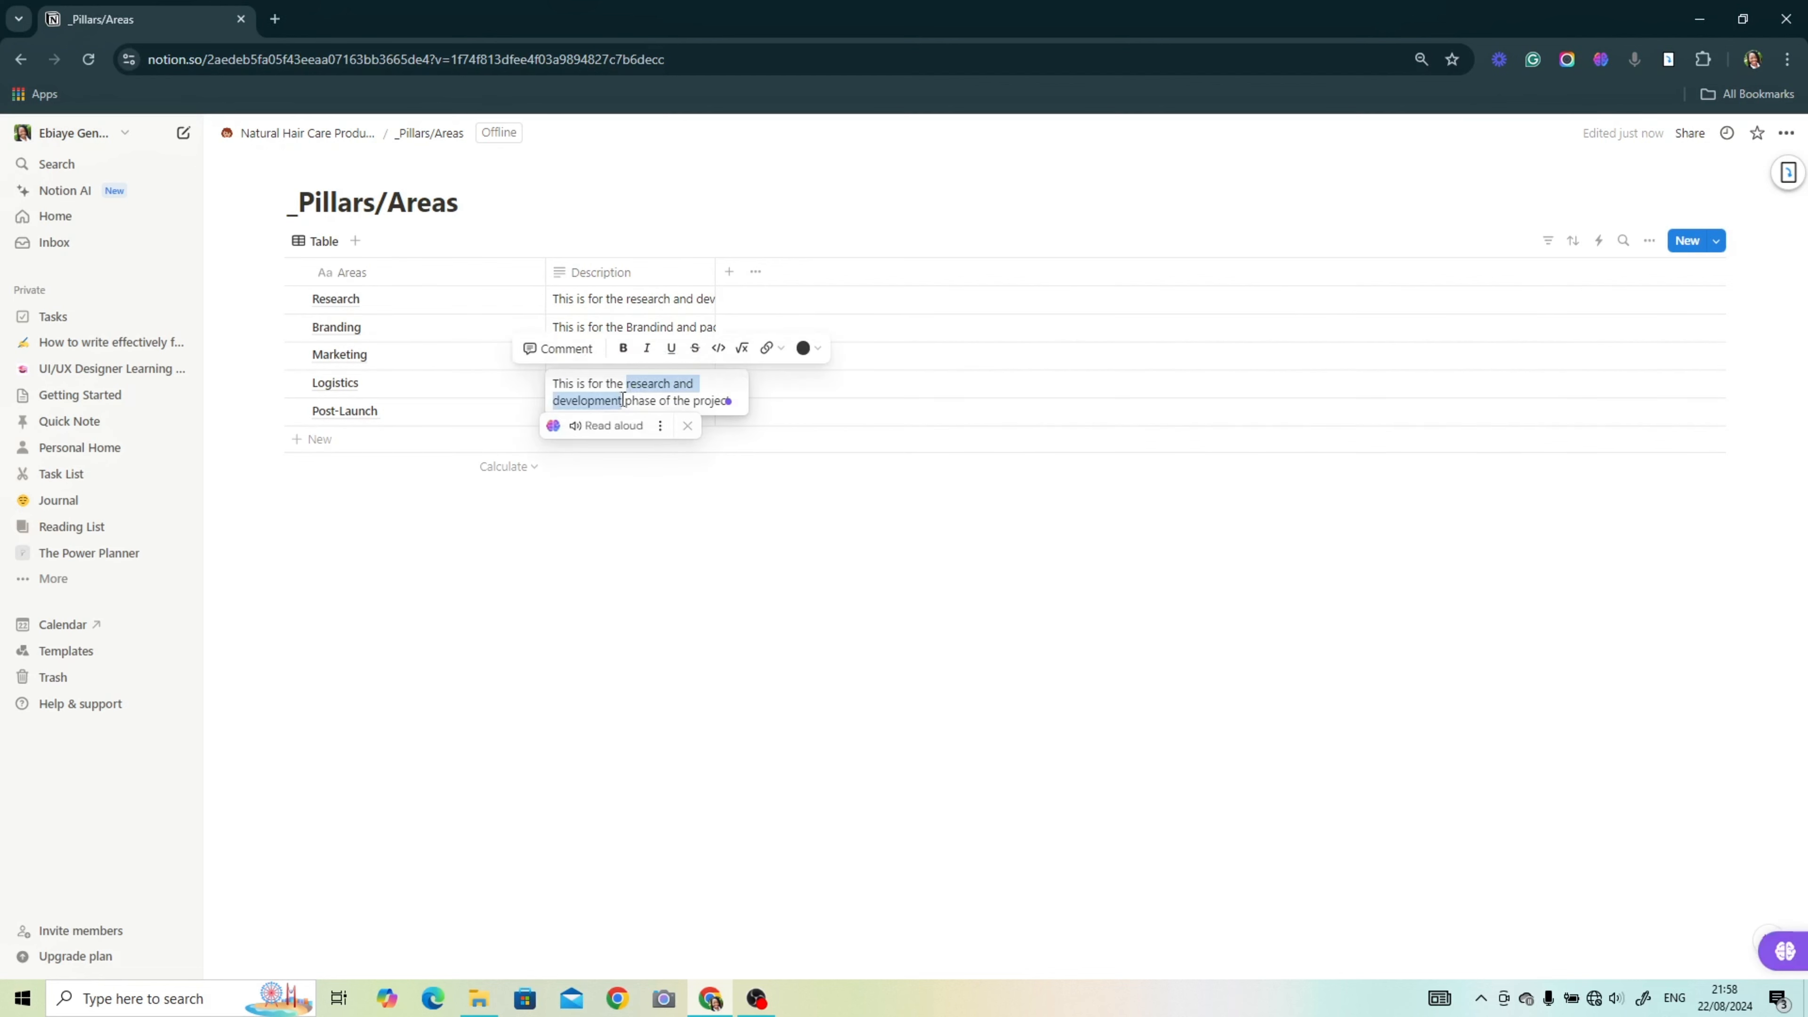
pyautogui.write('Logistics')
pyautogui.click(623, 408)
pyautogui.click(650, 407)
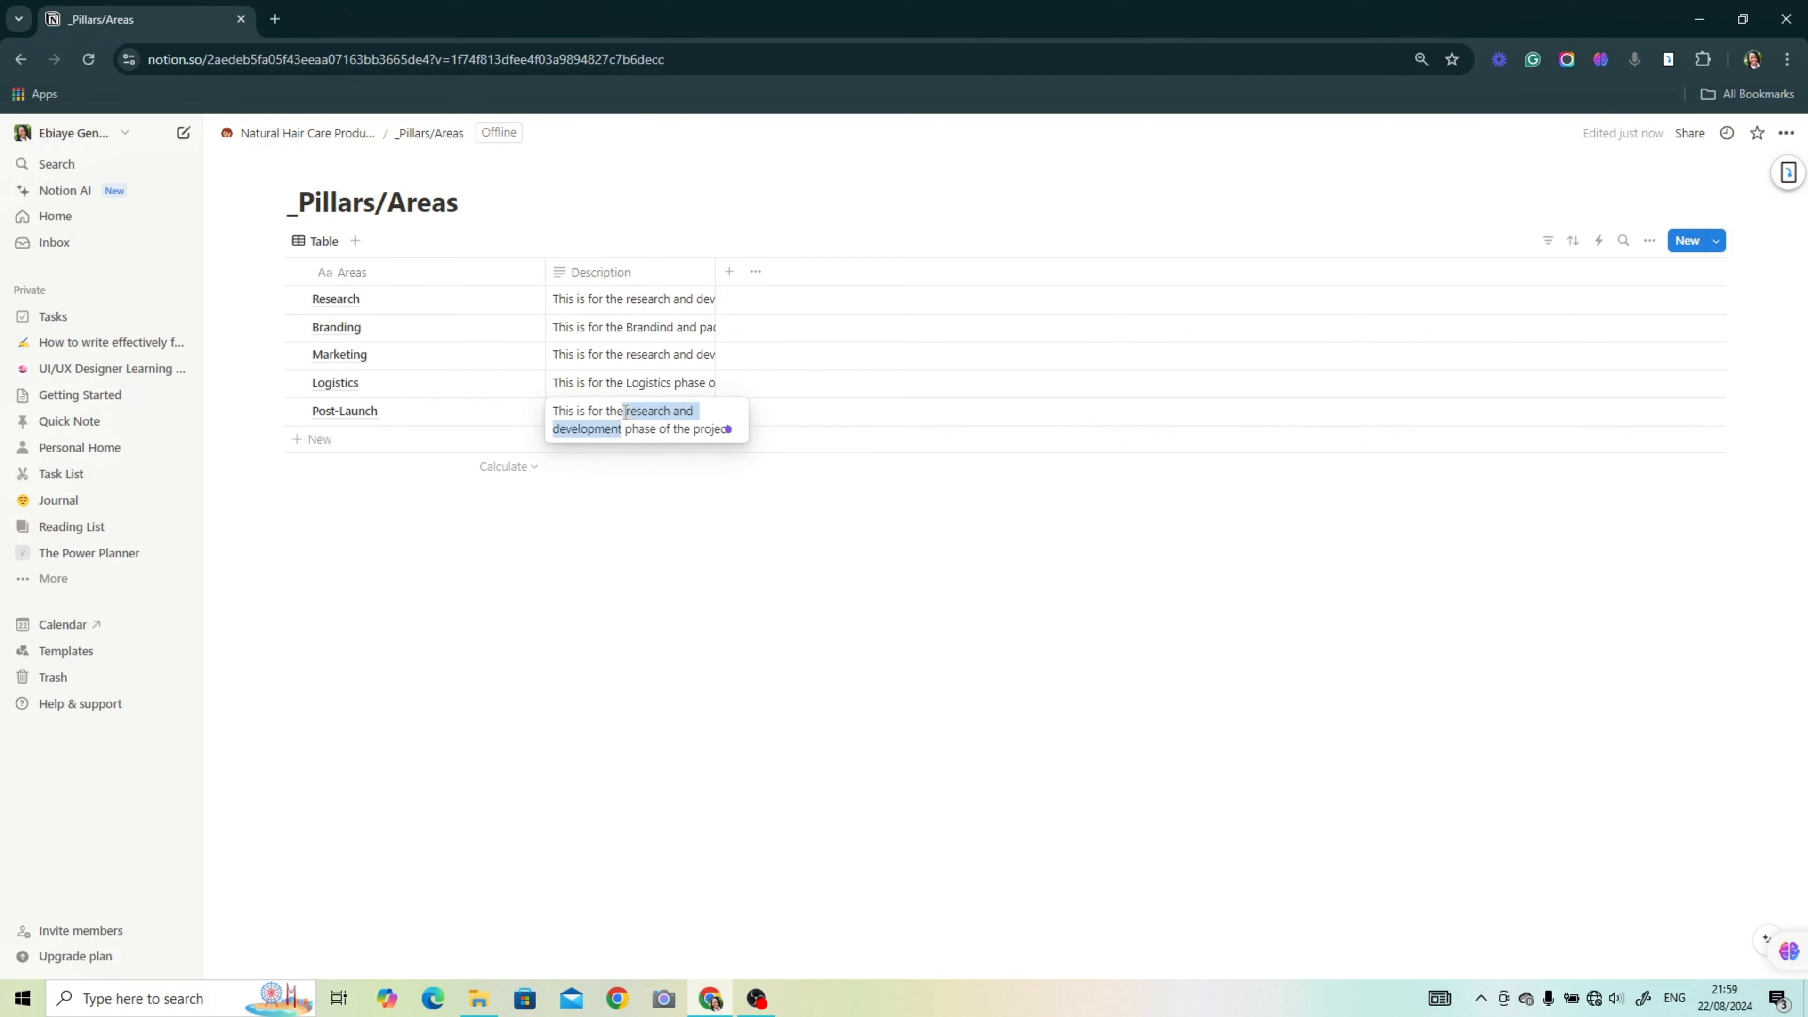
pyautogui.write('Post-Laun')
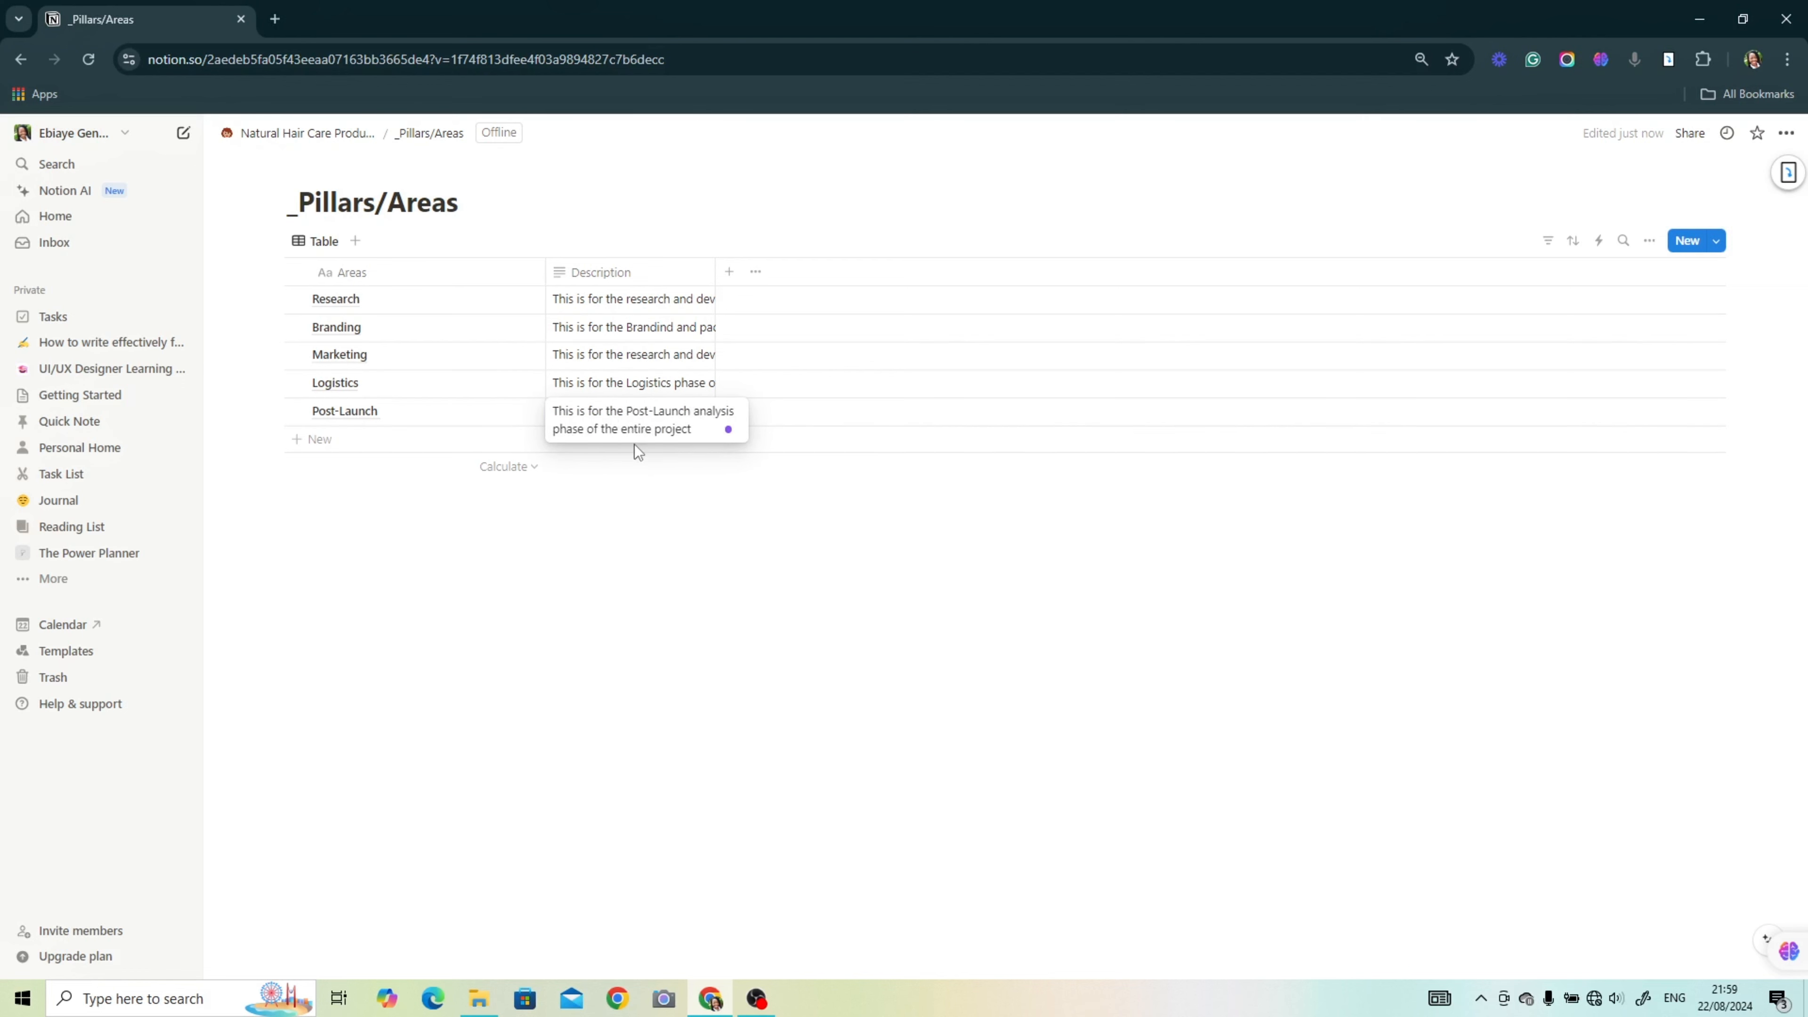
pyautogui.press('Escape')
# Step: Add a relation property to the _Pillars/Areas table that links to the _Projects database
pyautogui.click(729, 271)
pyautogui.click(1520, 805)
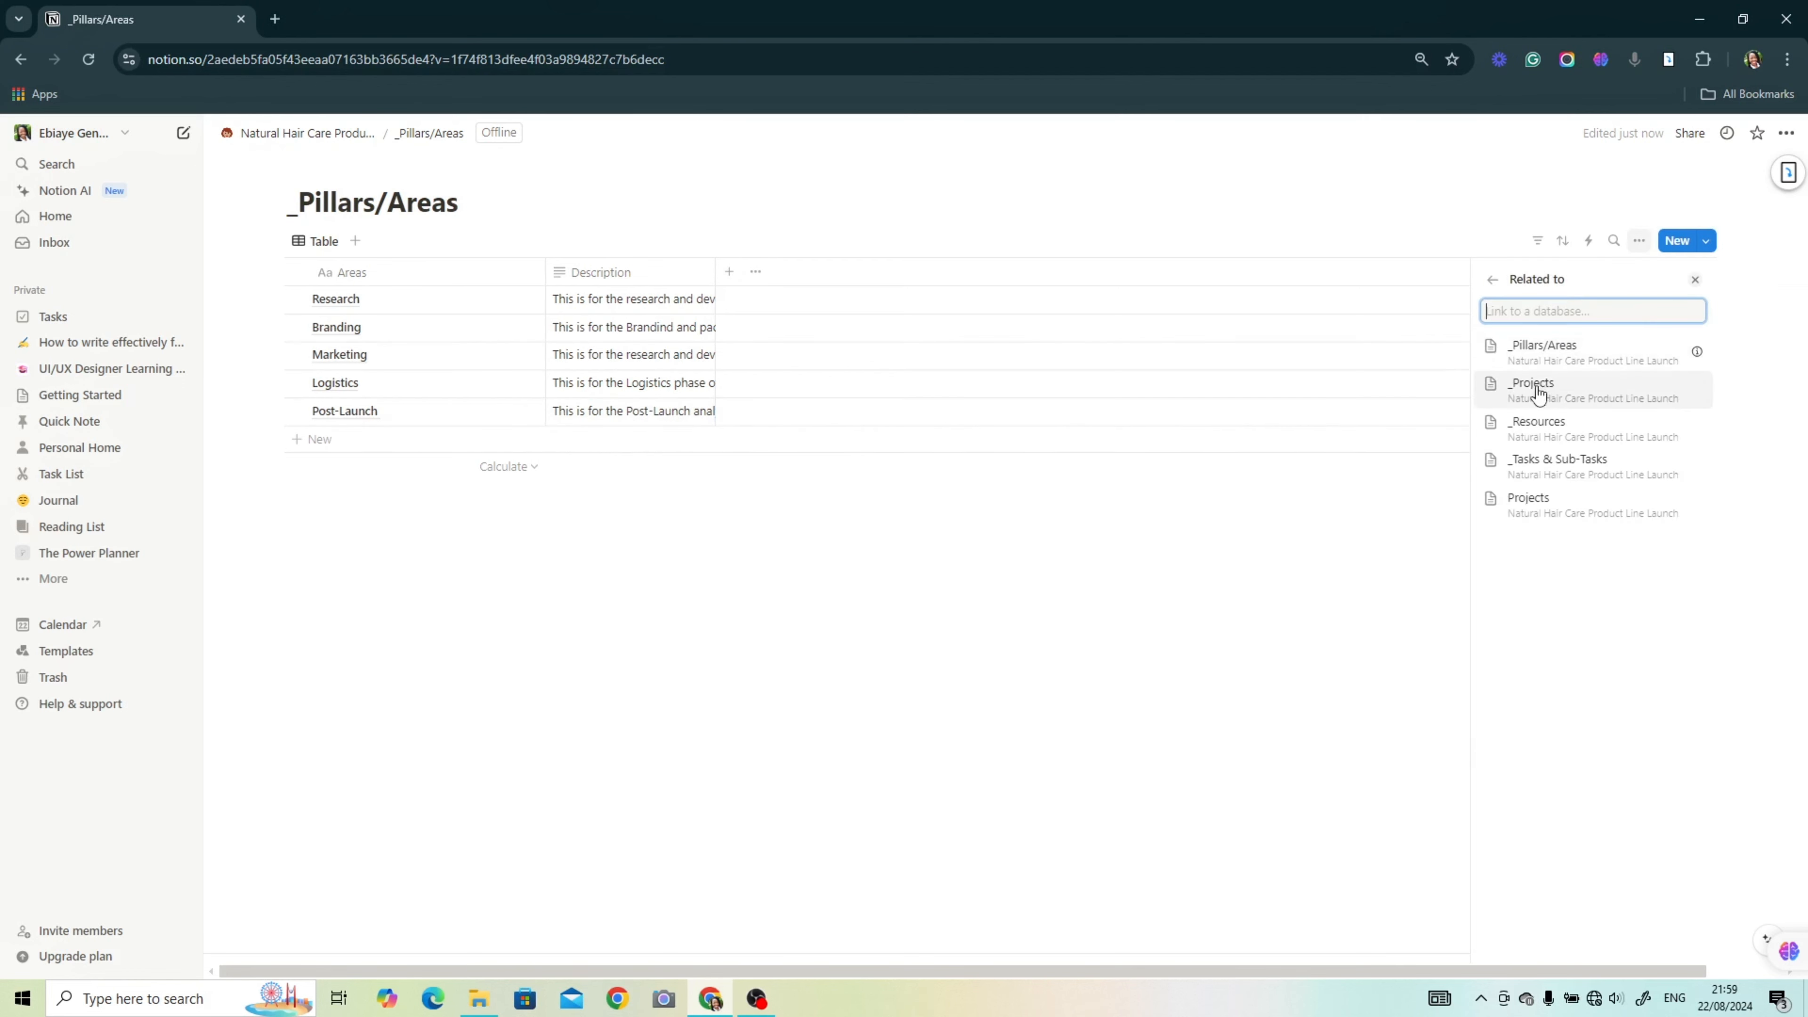
pyautogui.click(1526, 384)
pyautogui.click(1580, 481)
# Step: Add a relation property to the _Pillars/Areas table that links to the _Resources database
pyautogui.click(898, 272)
pyautogui.click(1523, 804)
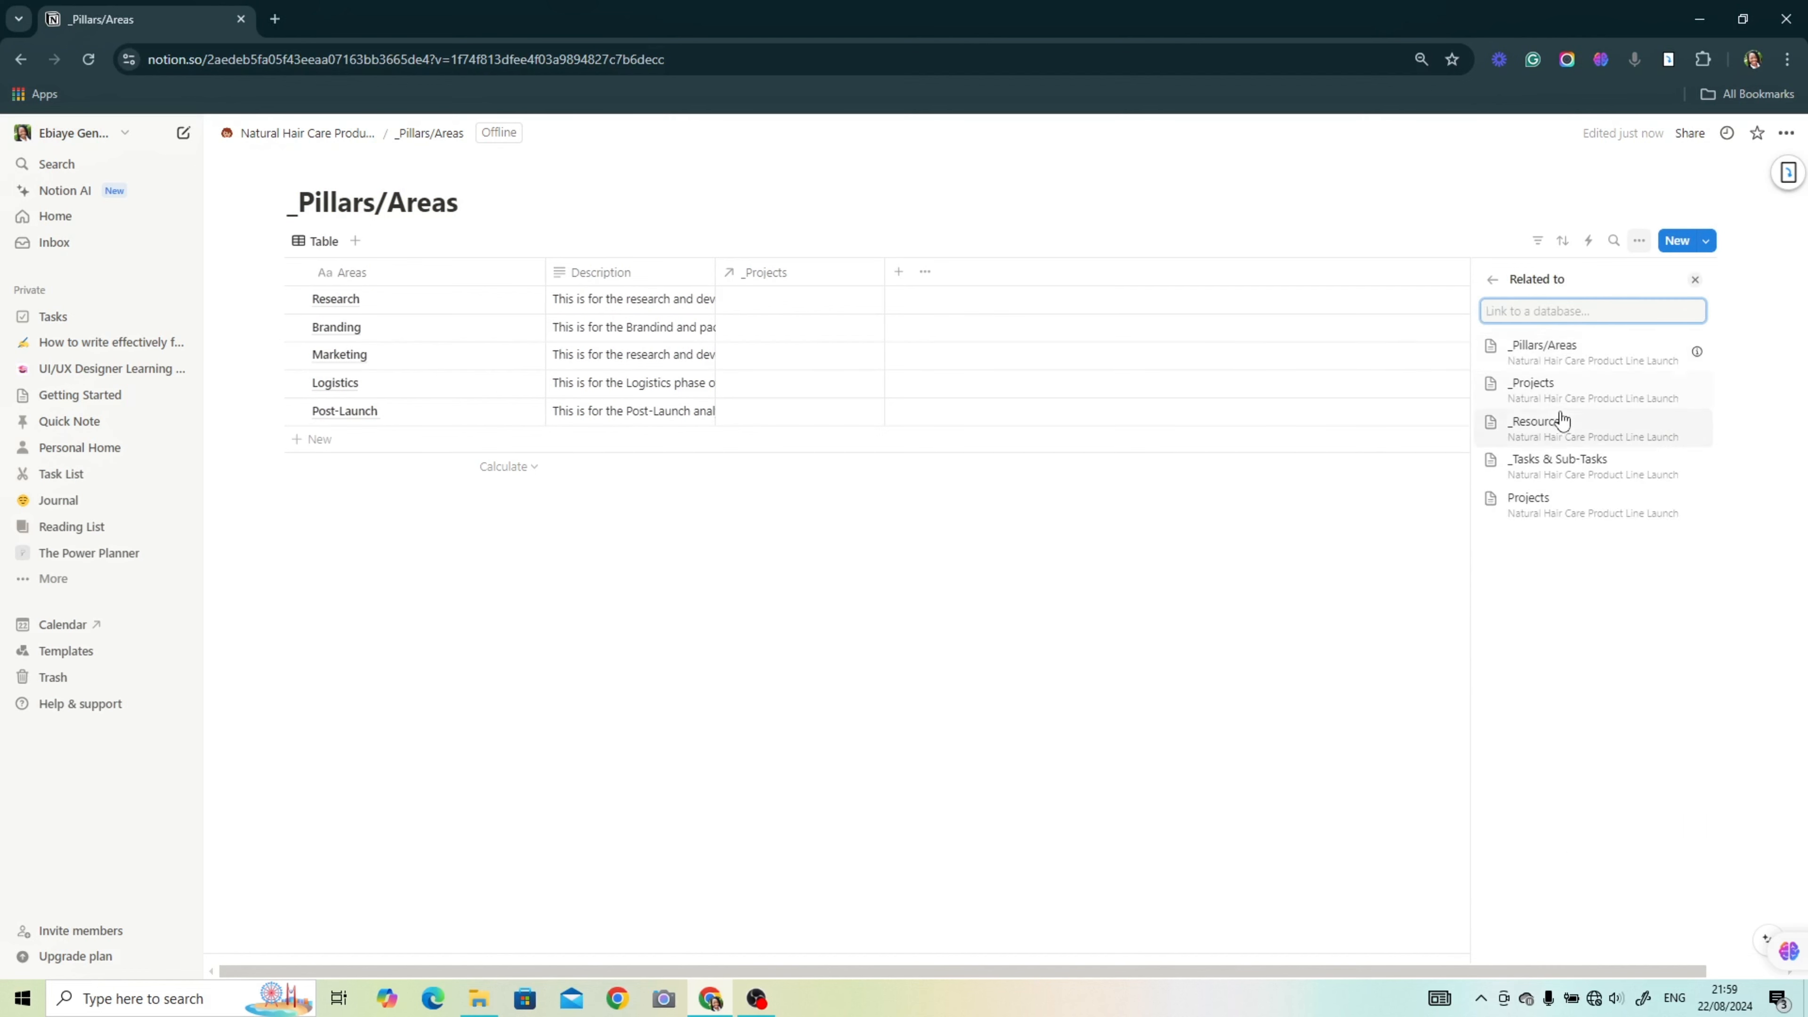
pyautogui.click(1557, 415)
pyautogui.click(1538, 477)
# Step: Link the Research area to the Research & Development project and the Branding area to Branding & Packaging
pyautogui.click(794, 301)
pyautogui.press('Escape')
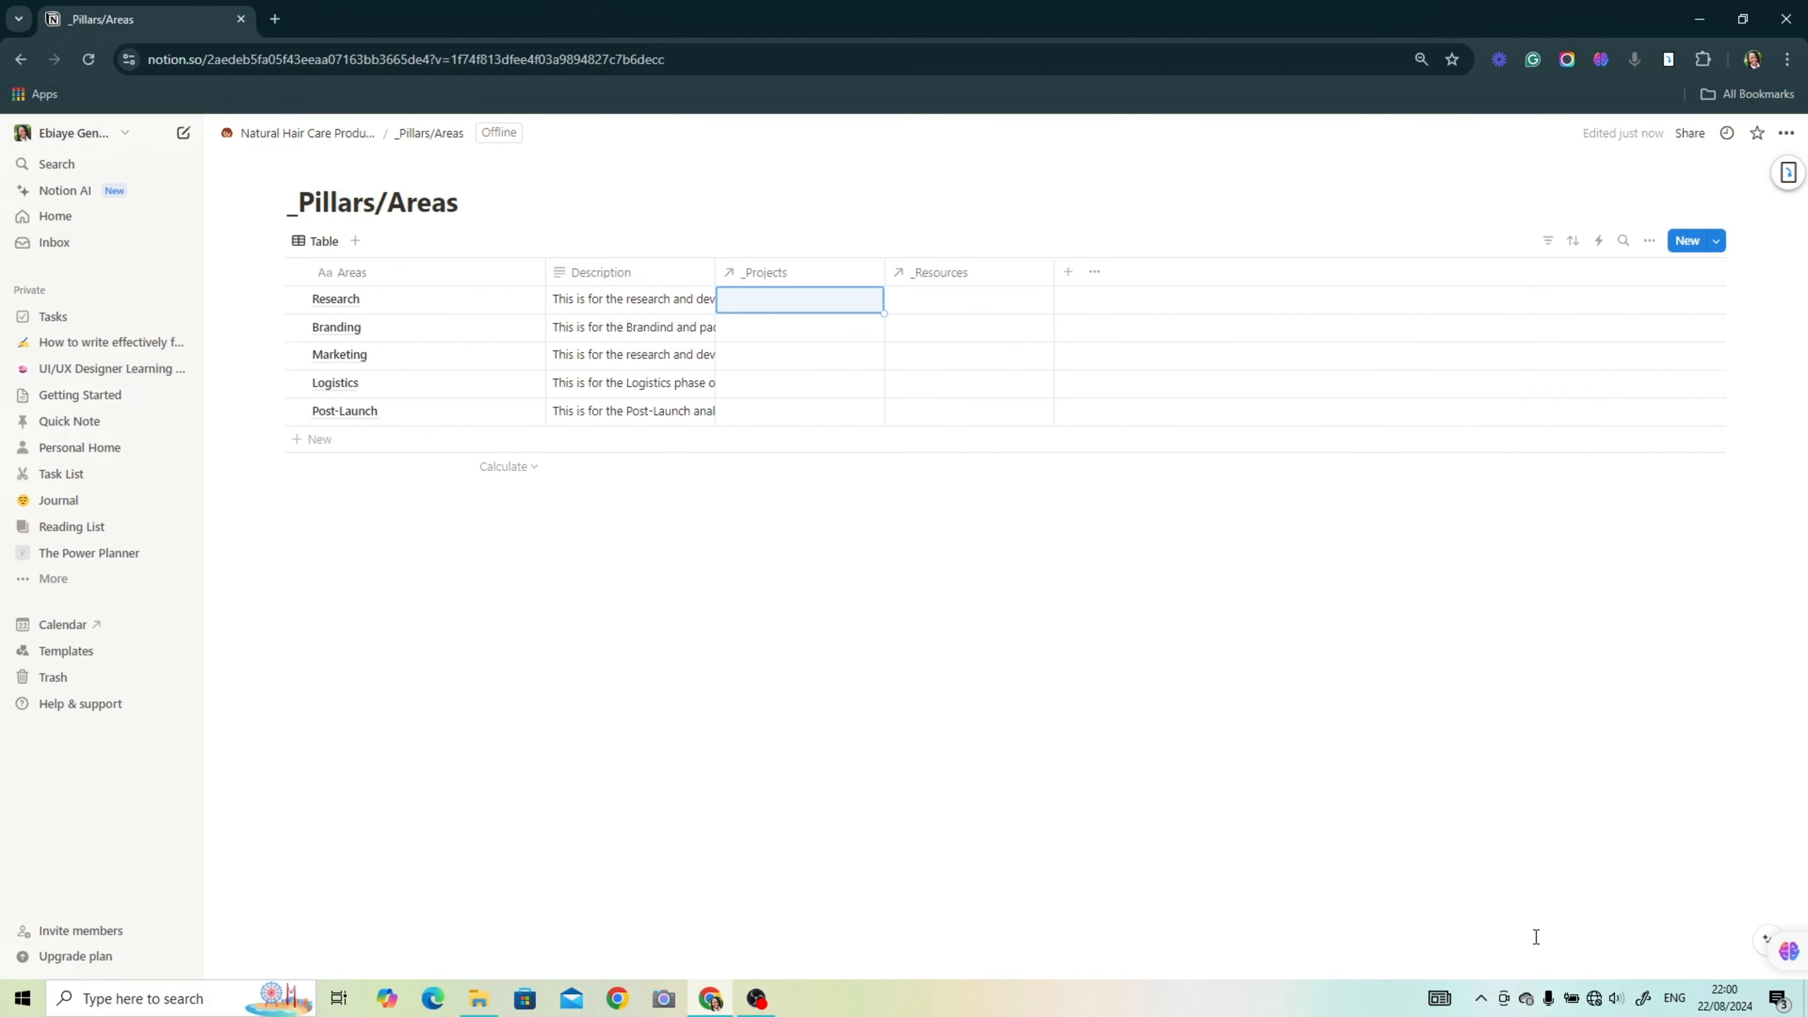
pyautogui.click(762, 304)
pyautogui.click(840, 464)
pyautogui.click(701, 455)
pyautogui.click(777, 329)
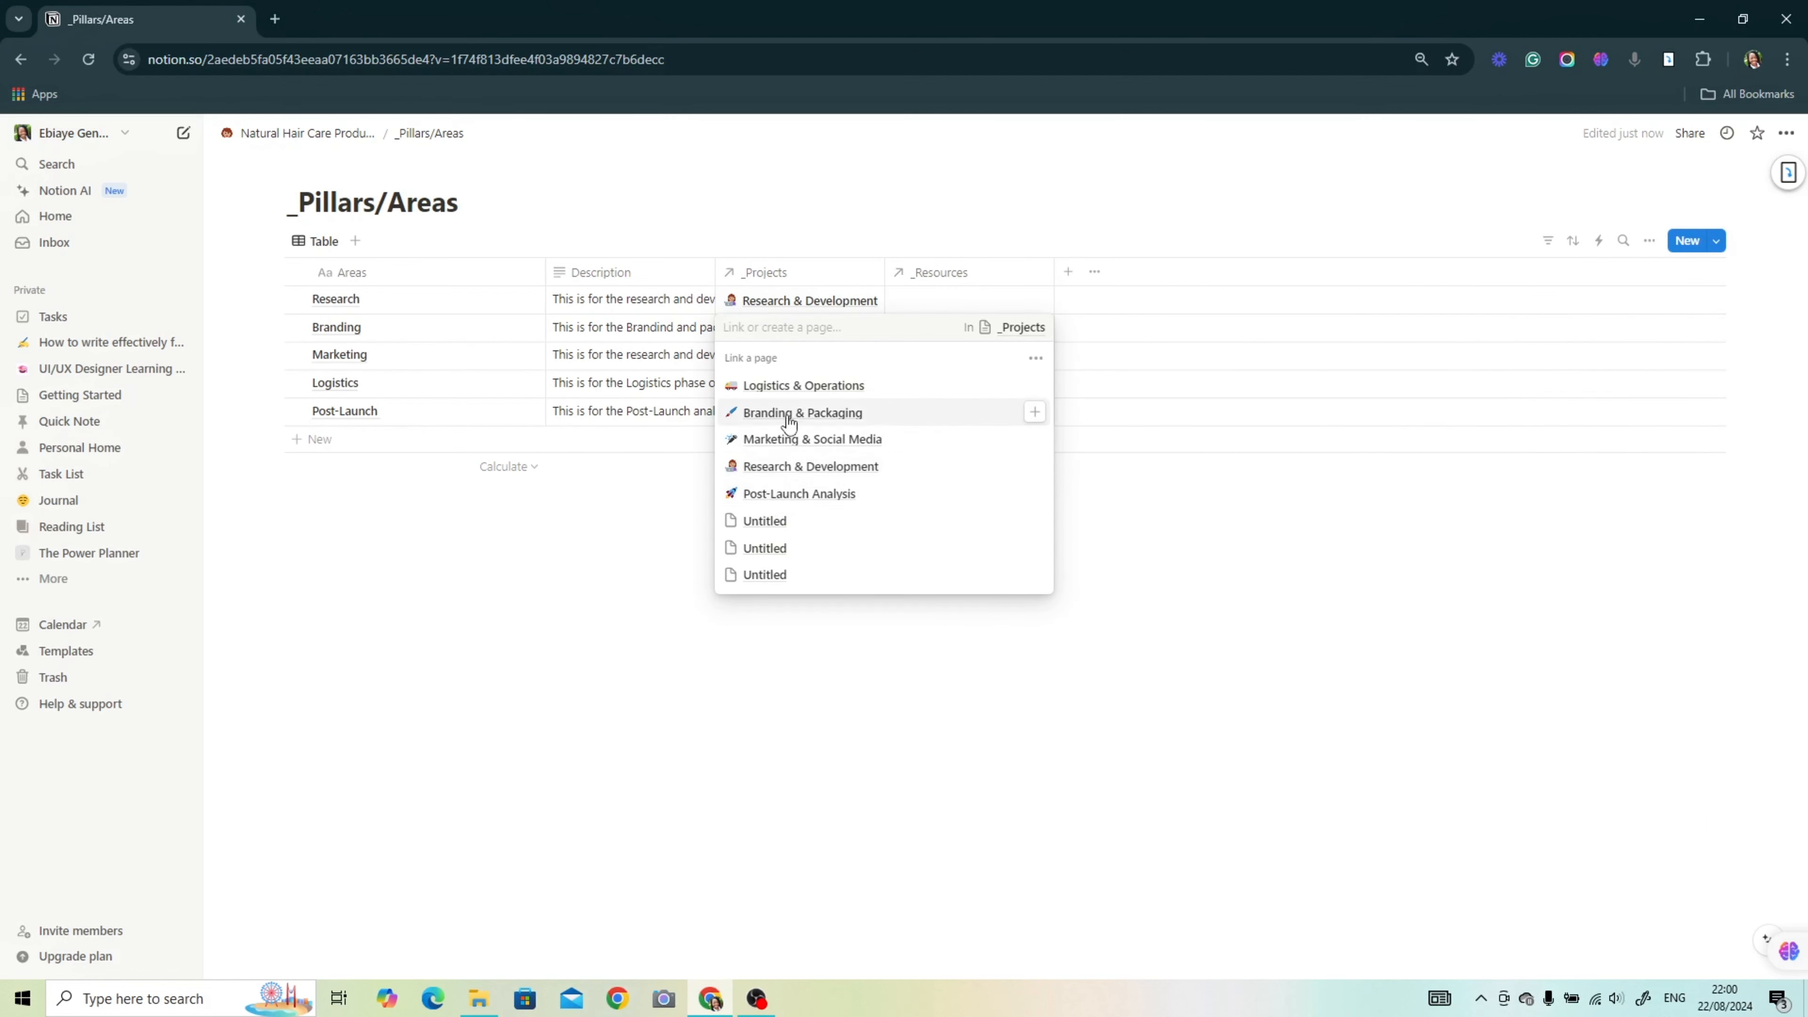
pyautogui.click(790, 415)
# Step: Link the Marketing area to Marketing & Social Media, Logistics to Logistics & Operations, and Post-Launch to Post-Launch Analysis
pyautogui.click(779, 356)
pyautogui.click(790, 443)
pyautogui.click(703, 452)
pyautogui.click(790, 383)
pyautogui.click(840, 525)
pyautogui.click(790, 411)
pyautogui.click(840, 561)
# Step: Link Branding Strategies for Beauty products to the Research and Branding areas, and Email Marketing Platform to the Marketing area
pyautogui.click(969, 299)
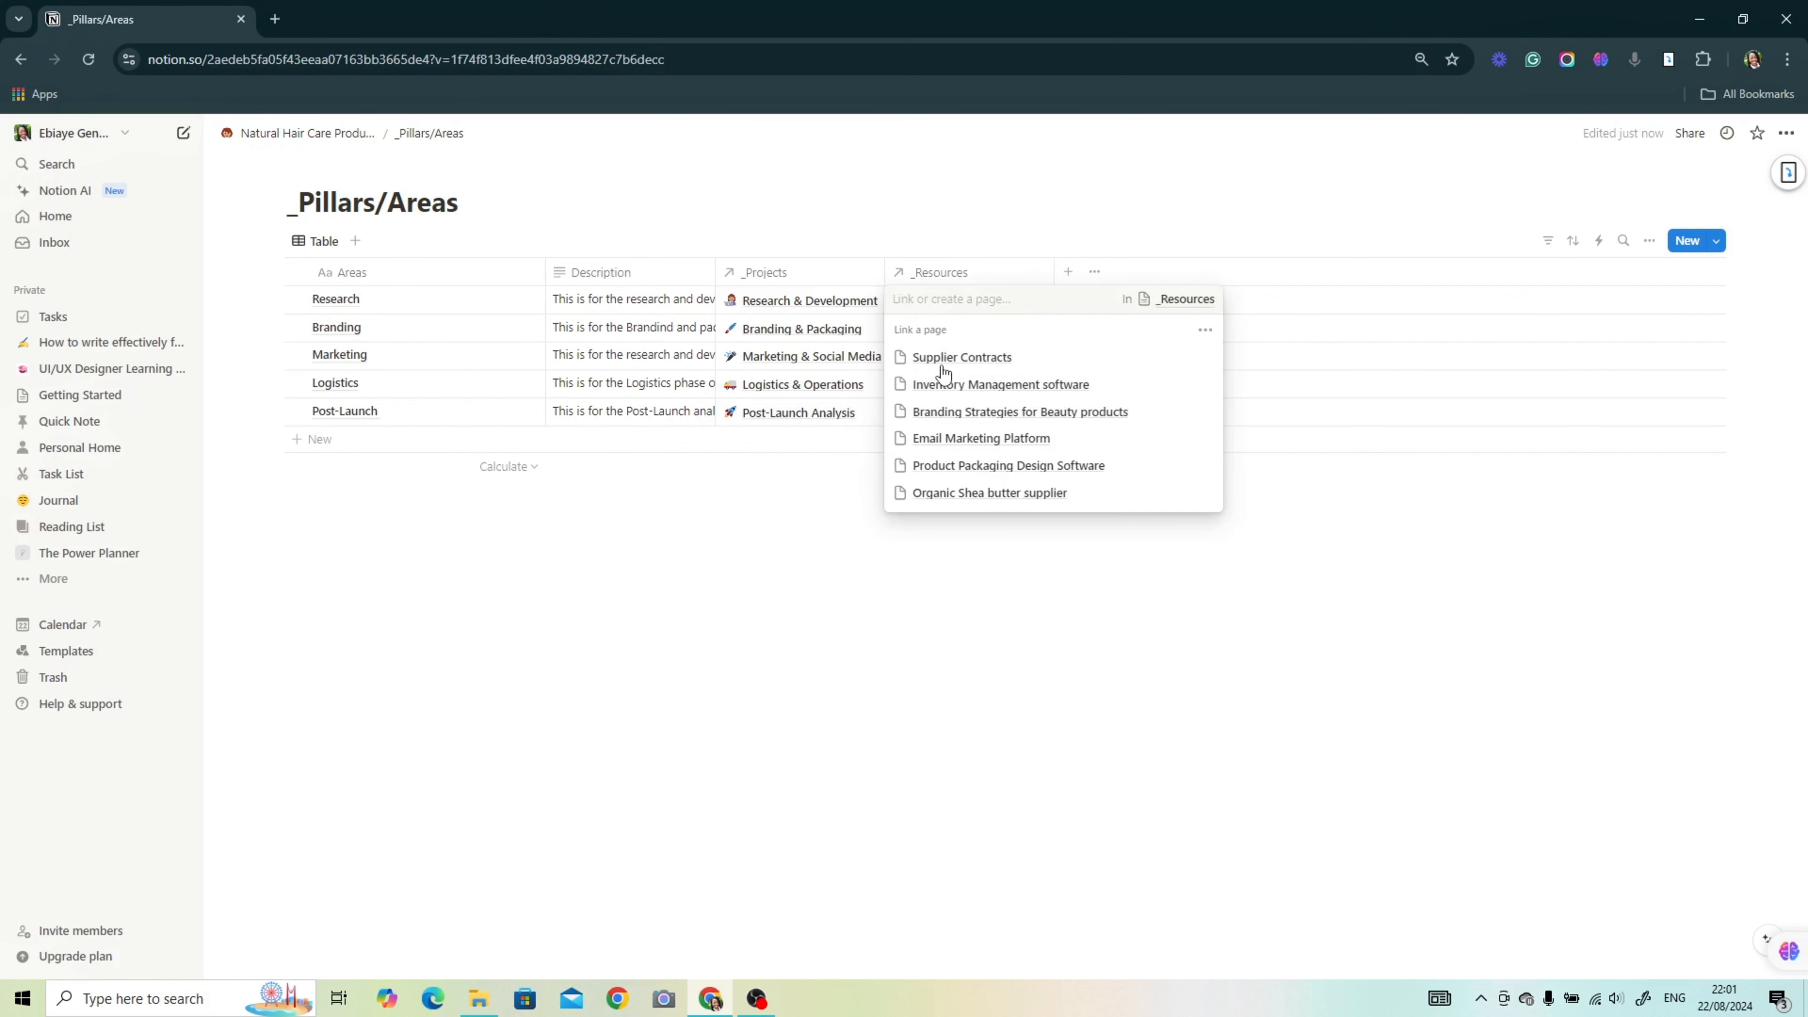
pyautogui.click(993, 417)
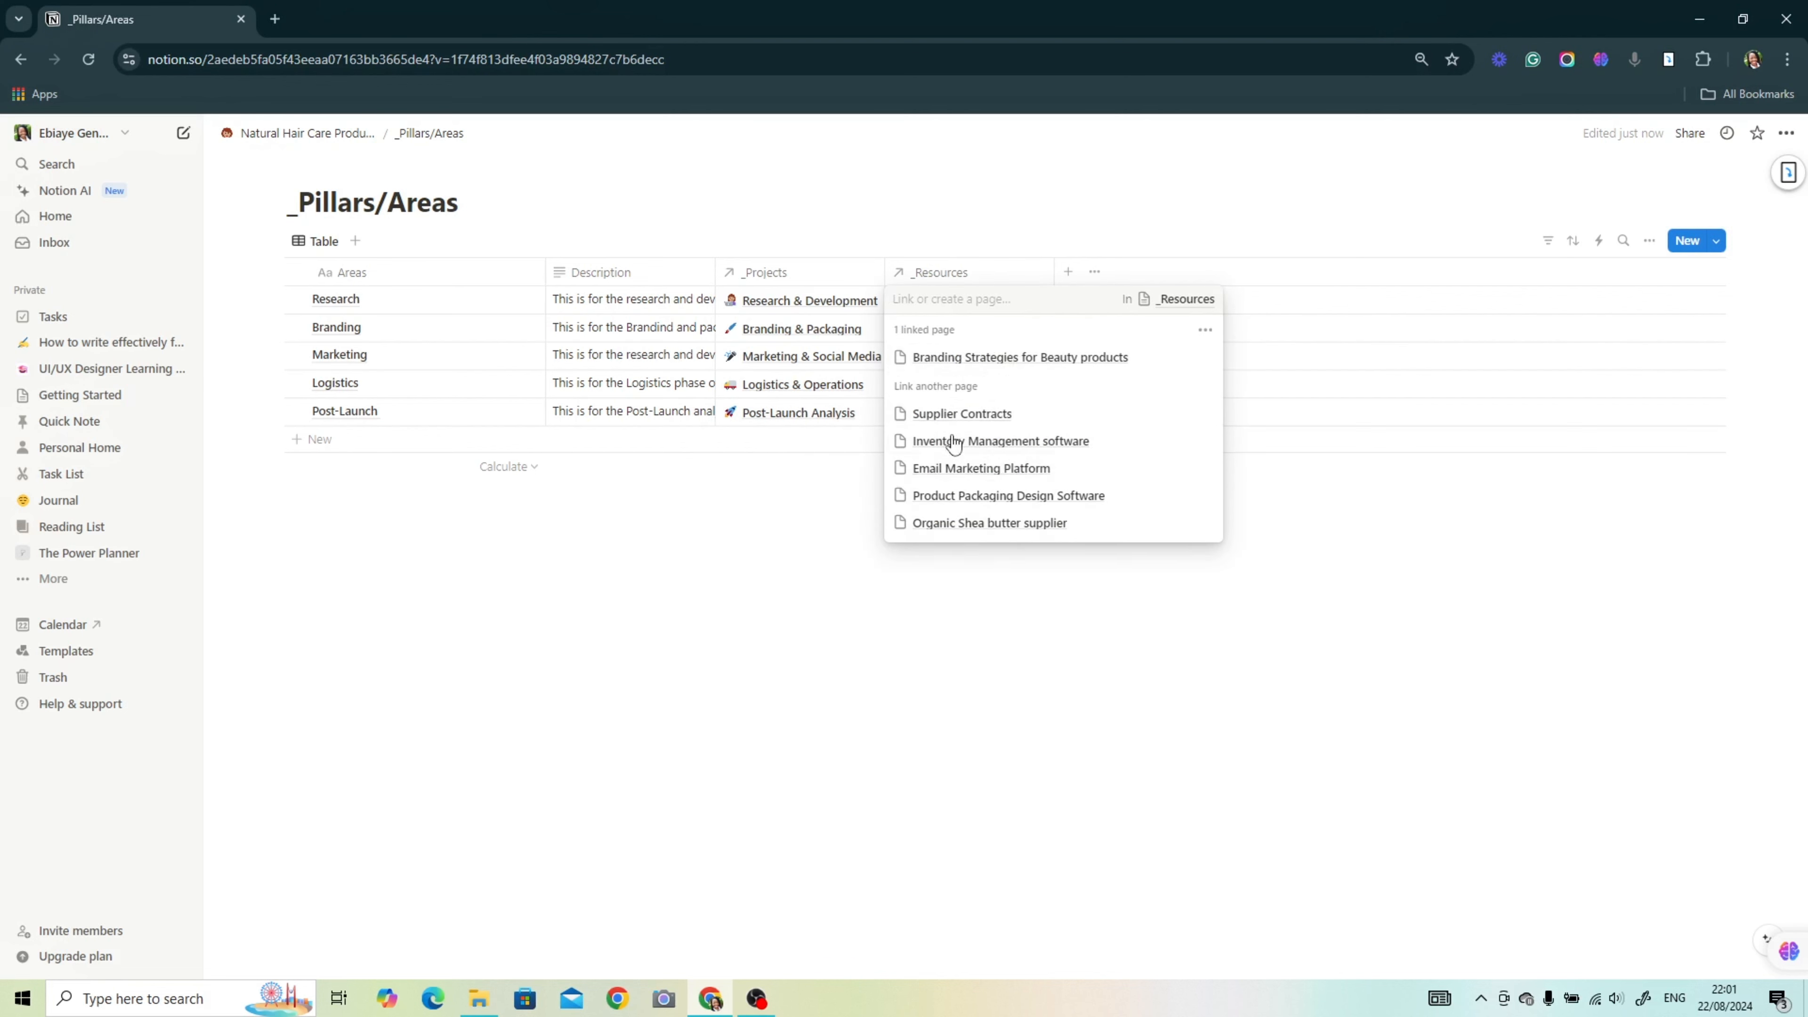
pyautogui.click(1059, 440)
pyautogui.click(997, 493)
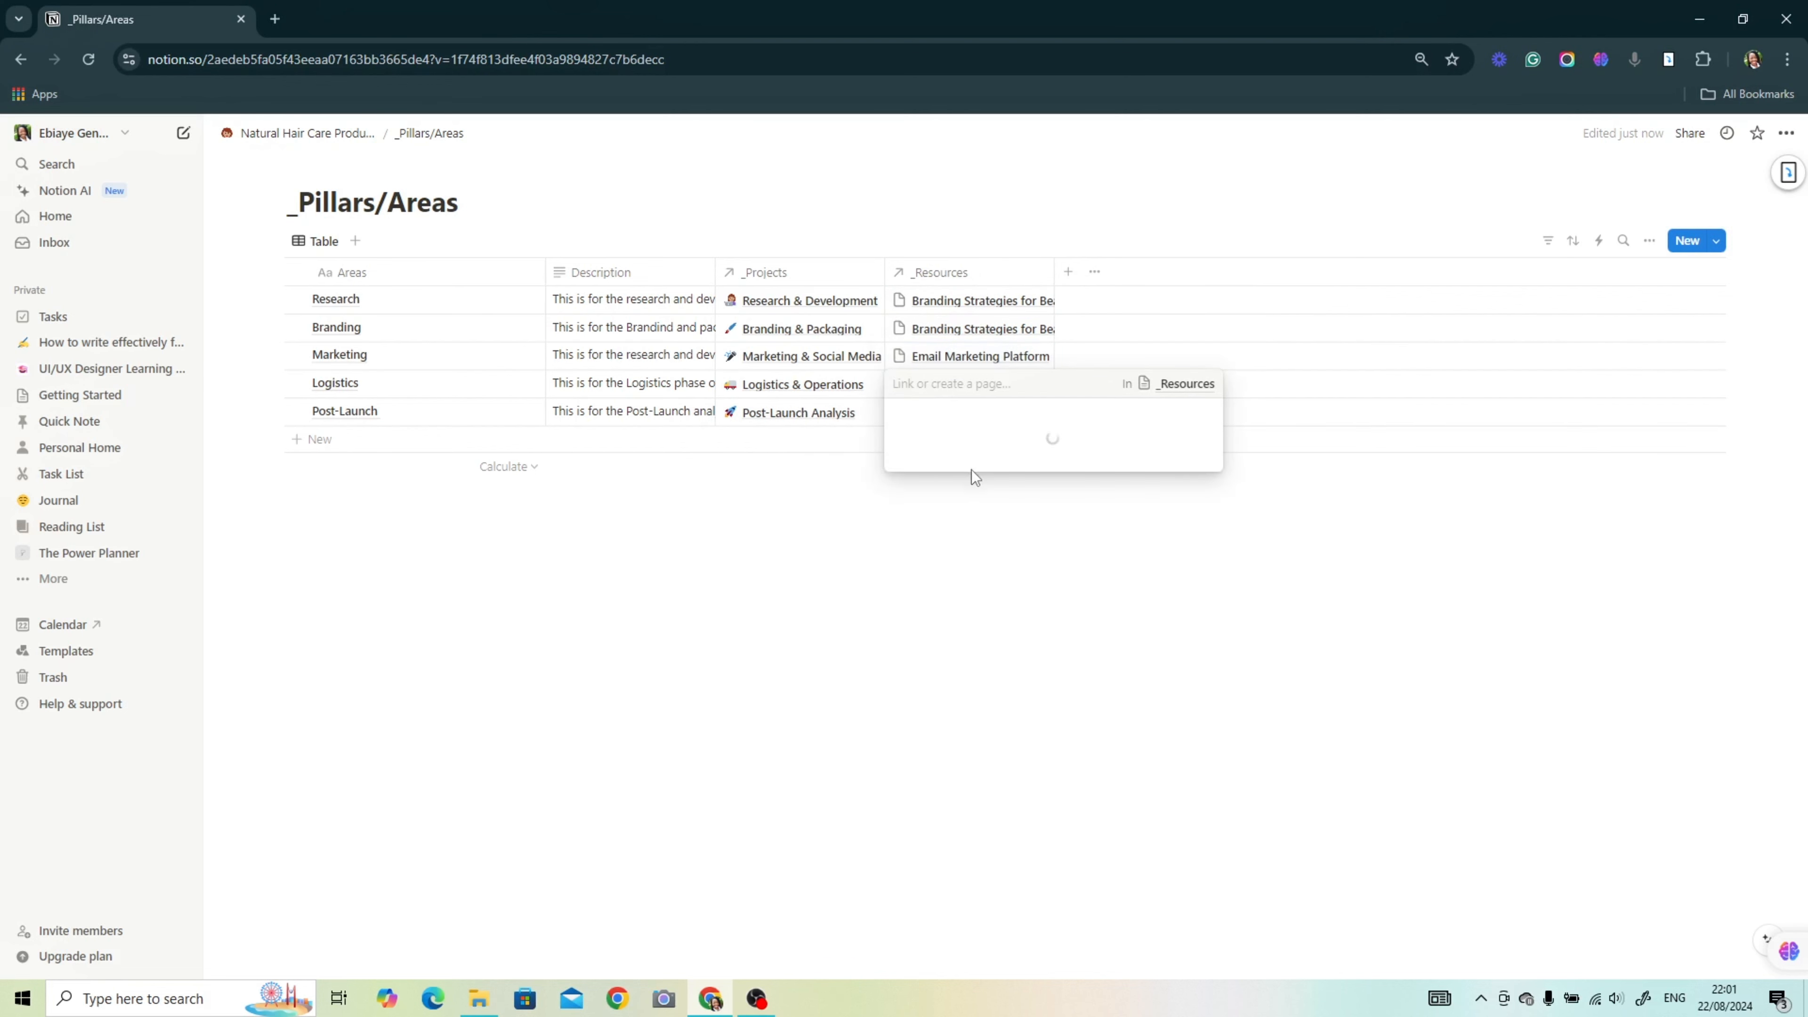
# Step: Link resources to the Logistics and Post-Launch areas
pyautogui.click(972, 469)
pyautogui.press('Escape')
pyautogui.press('Down')
pyautogui.press('Return')
pyautogui.press('Escape')
pyautogui.click(900, 468)
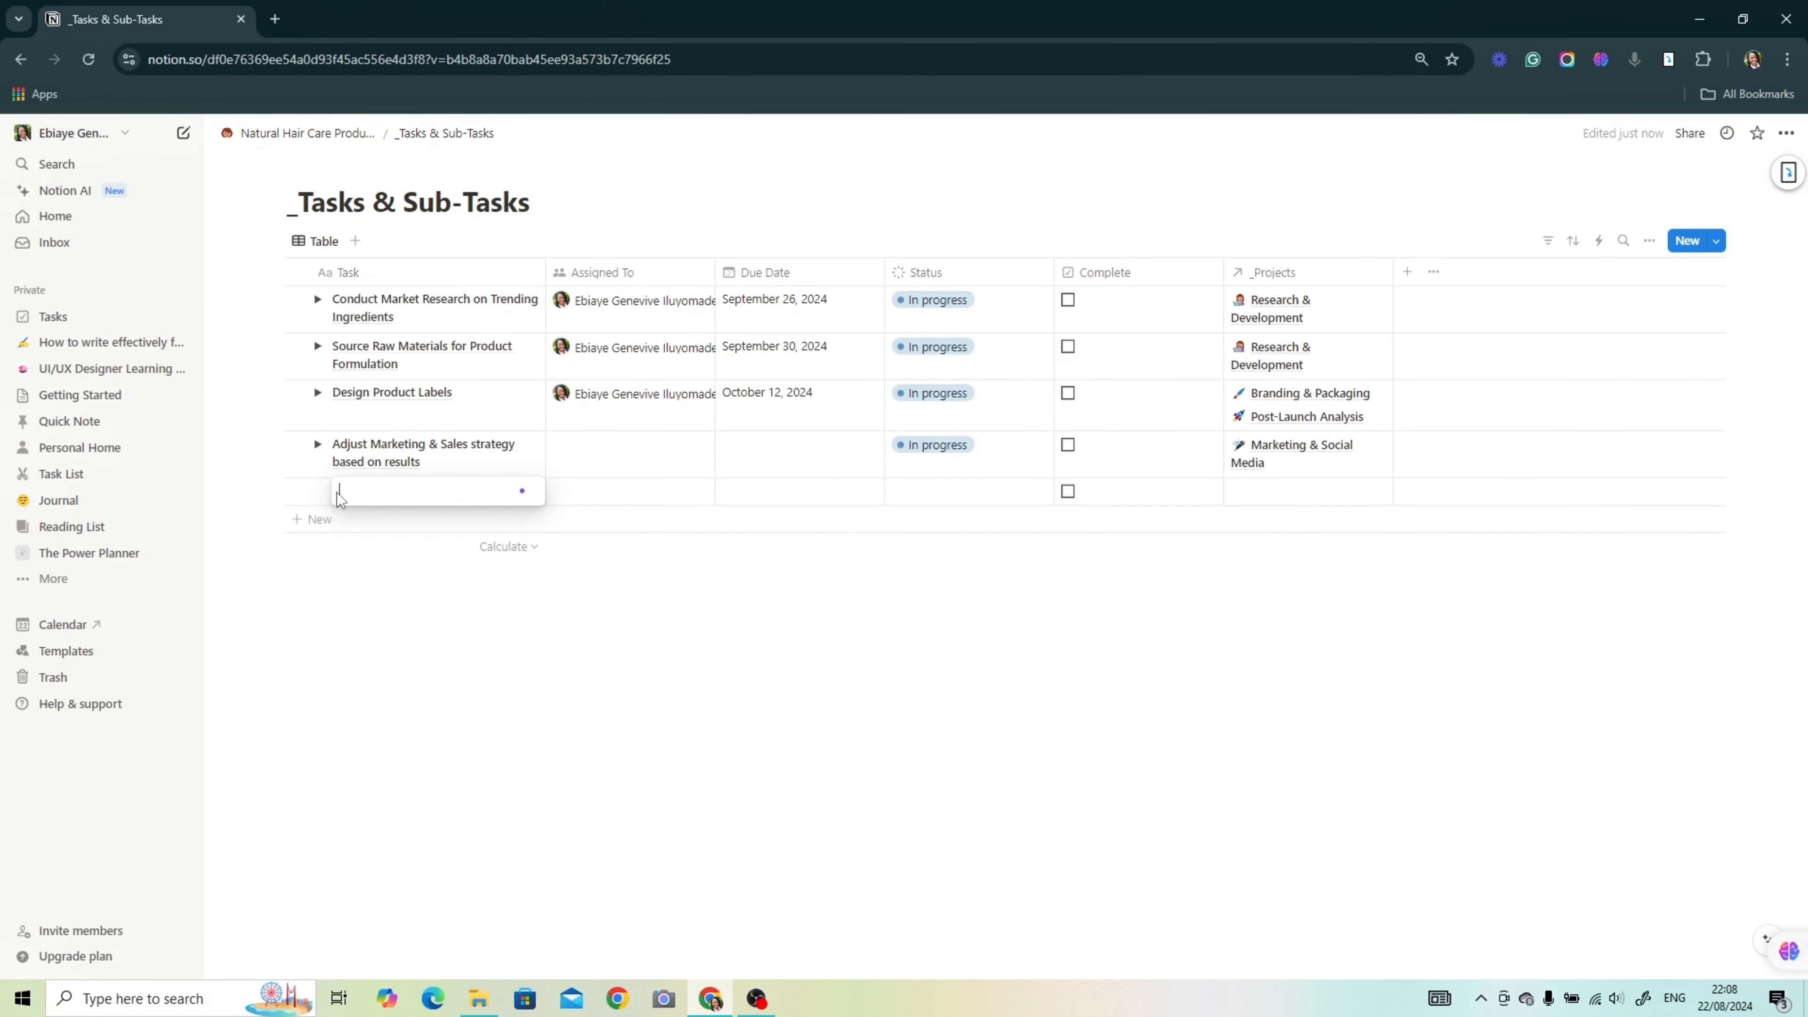
# Step: Add the task "Set up online Store and Test Checkout Process" with sub-tasks for choosing an e-commerce platform and setting up product pages with images and description
pyautogui.click(1310, 404)
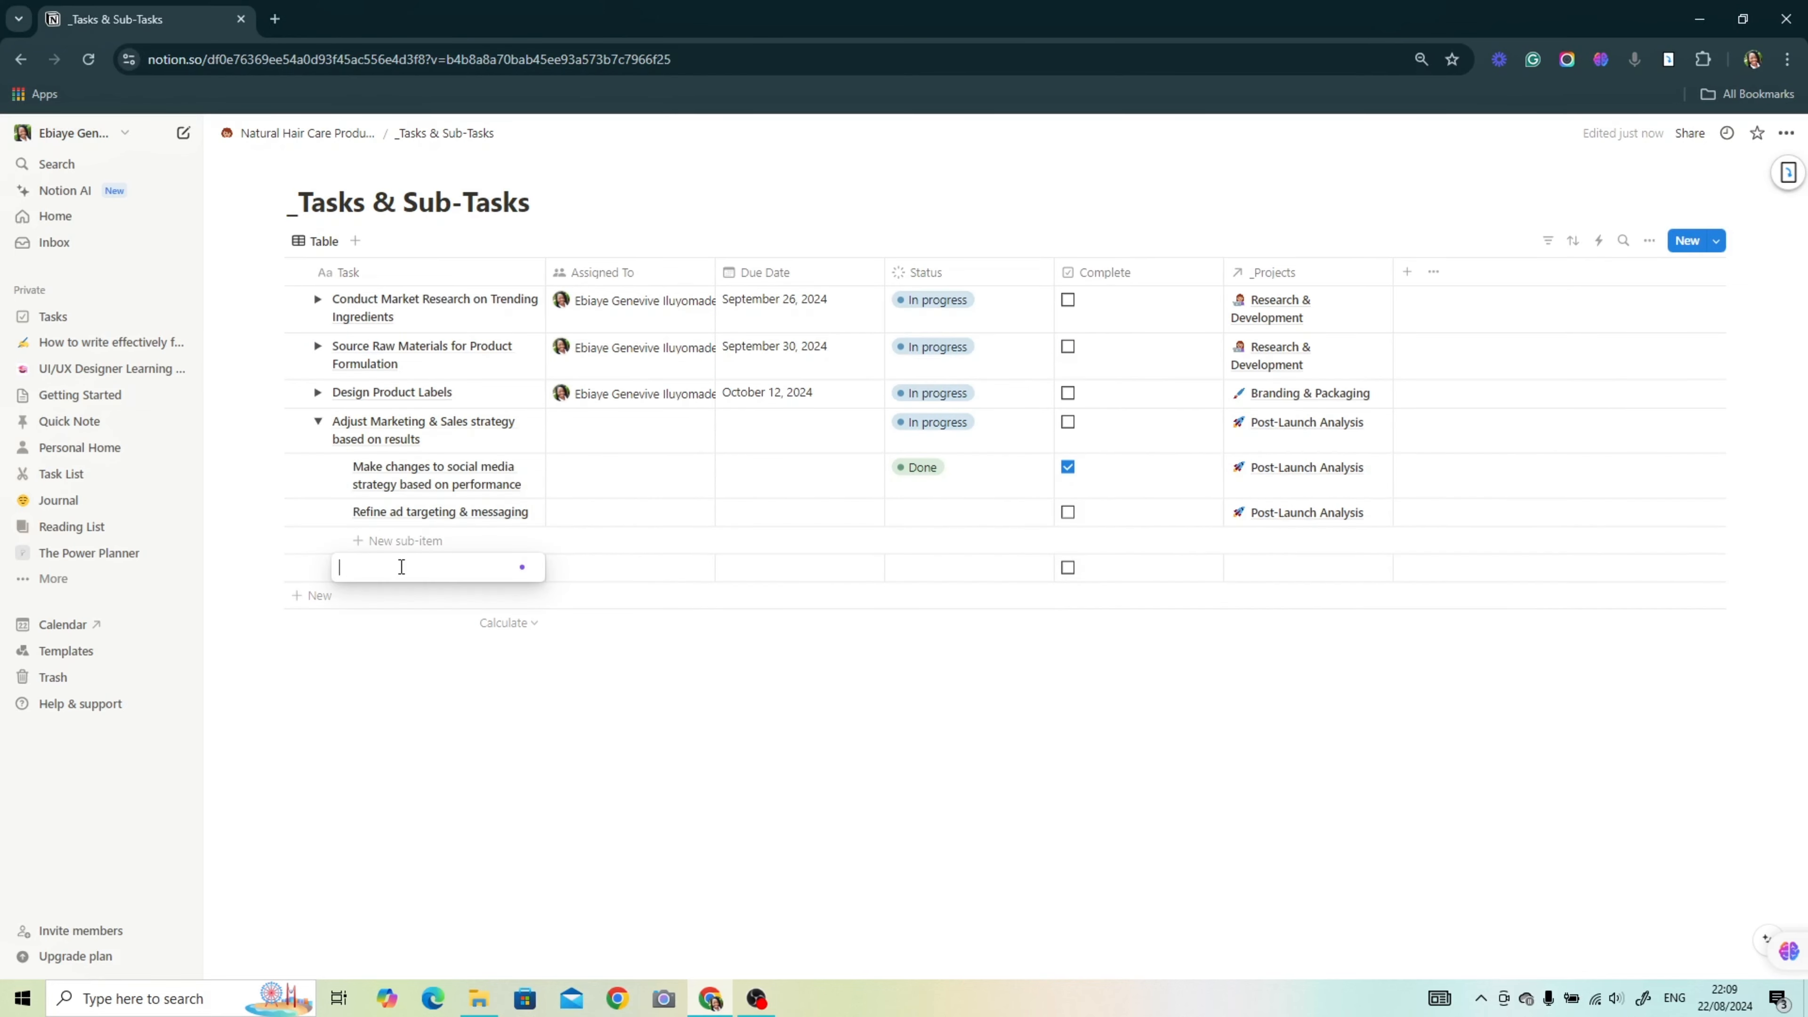
pyautogui.write('Set up online Store and Test Checkout ProcessChoose e-commerce platform')
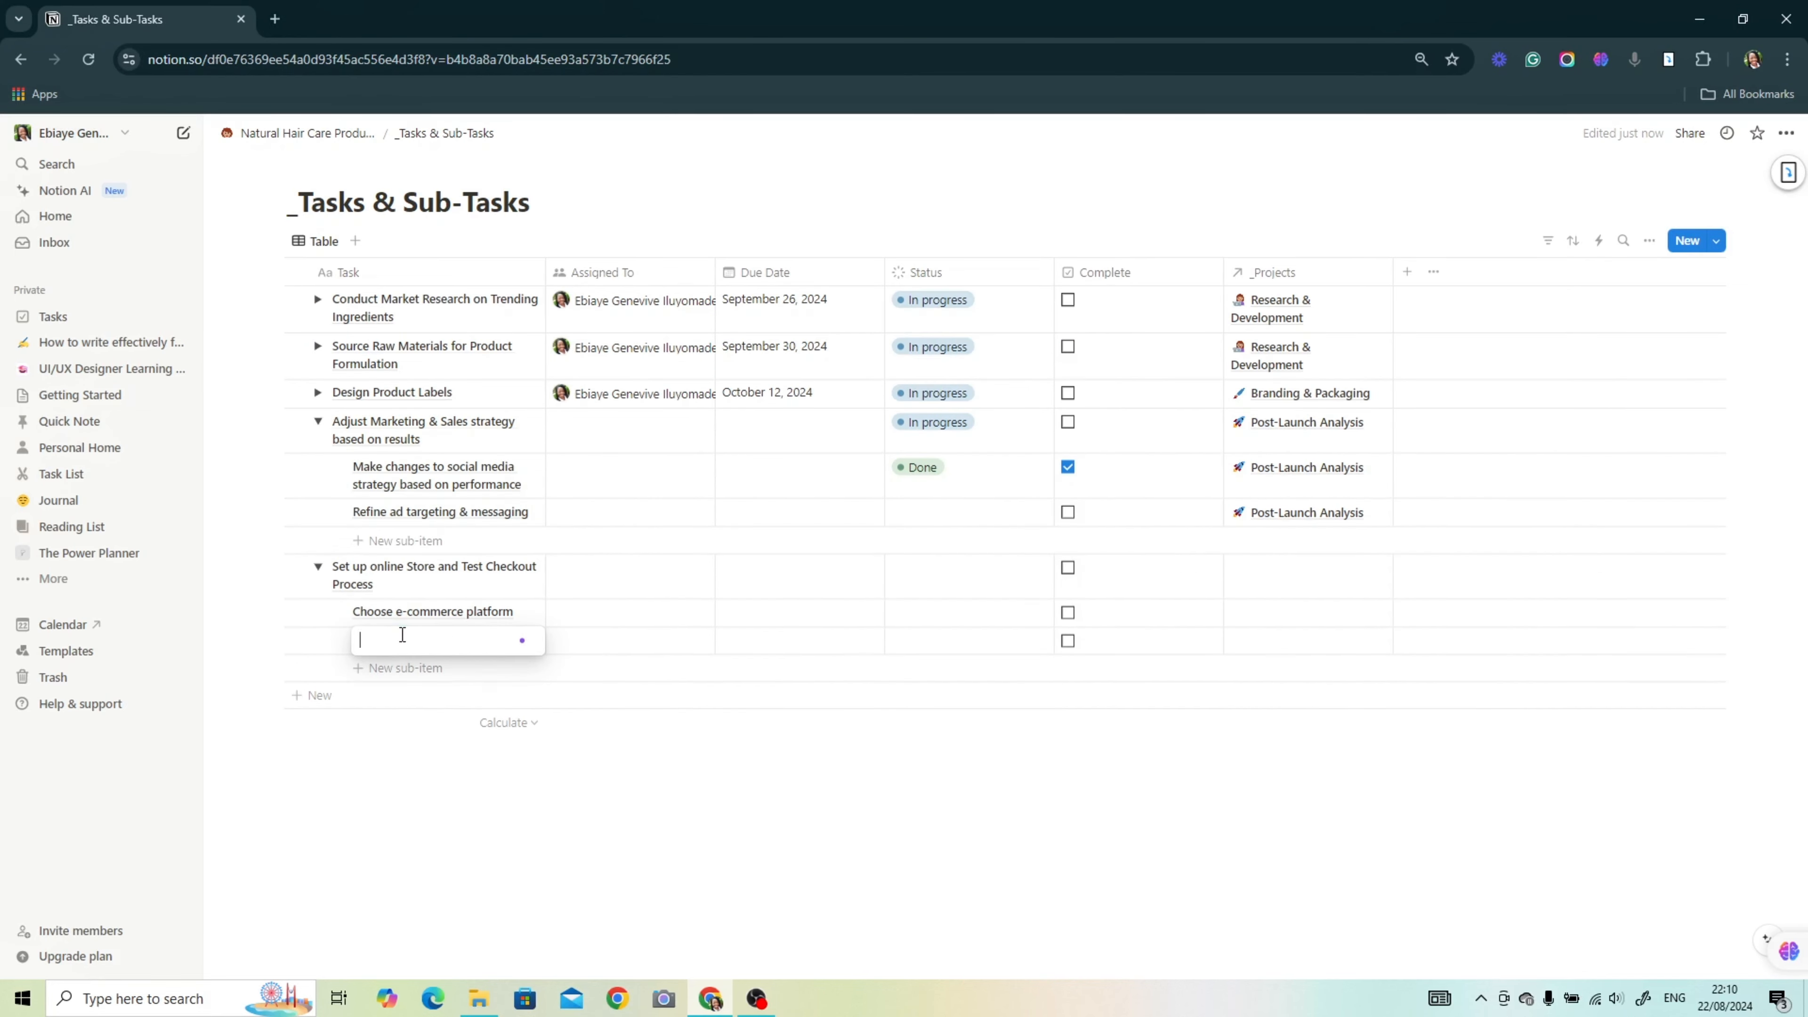
pyautogui.write('Set up product- pags with images & desc')
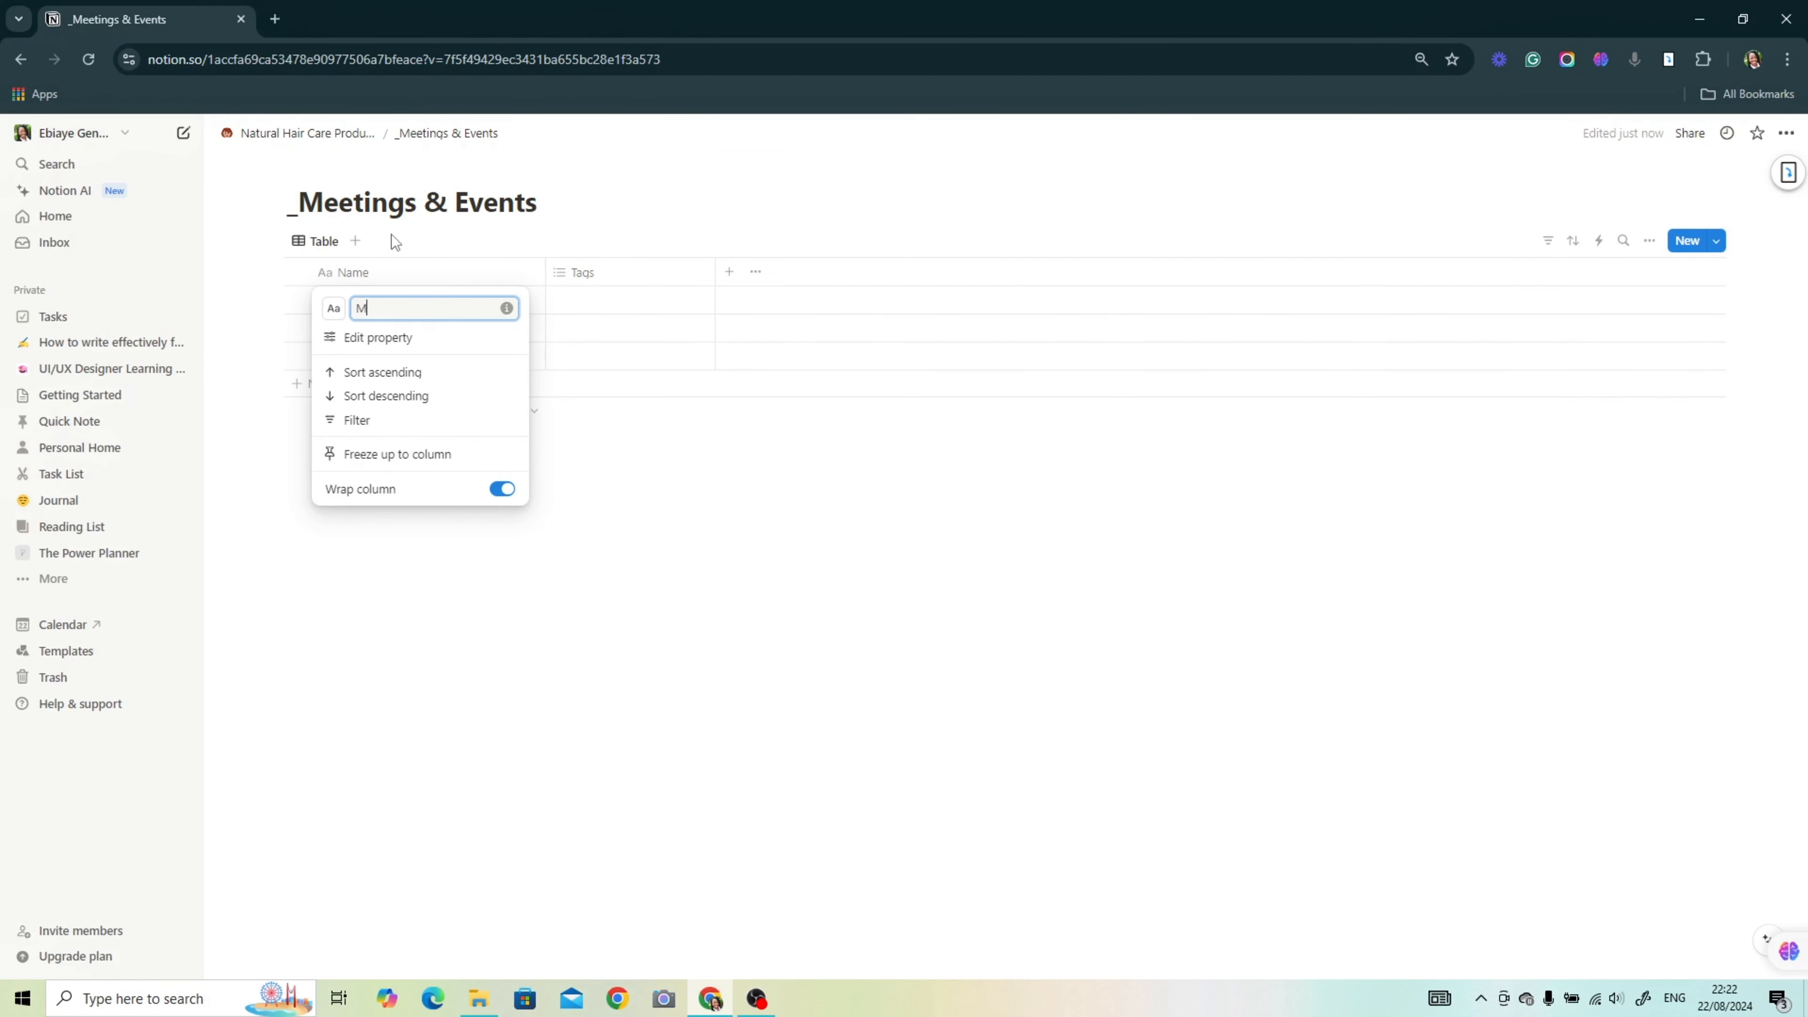
# Step: Rename the _Meetings & Events title property to Meeting and turn Tags into a Person property named Attendees
pyautogui.press('Return')
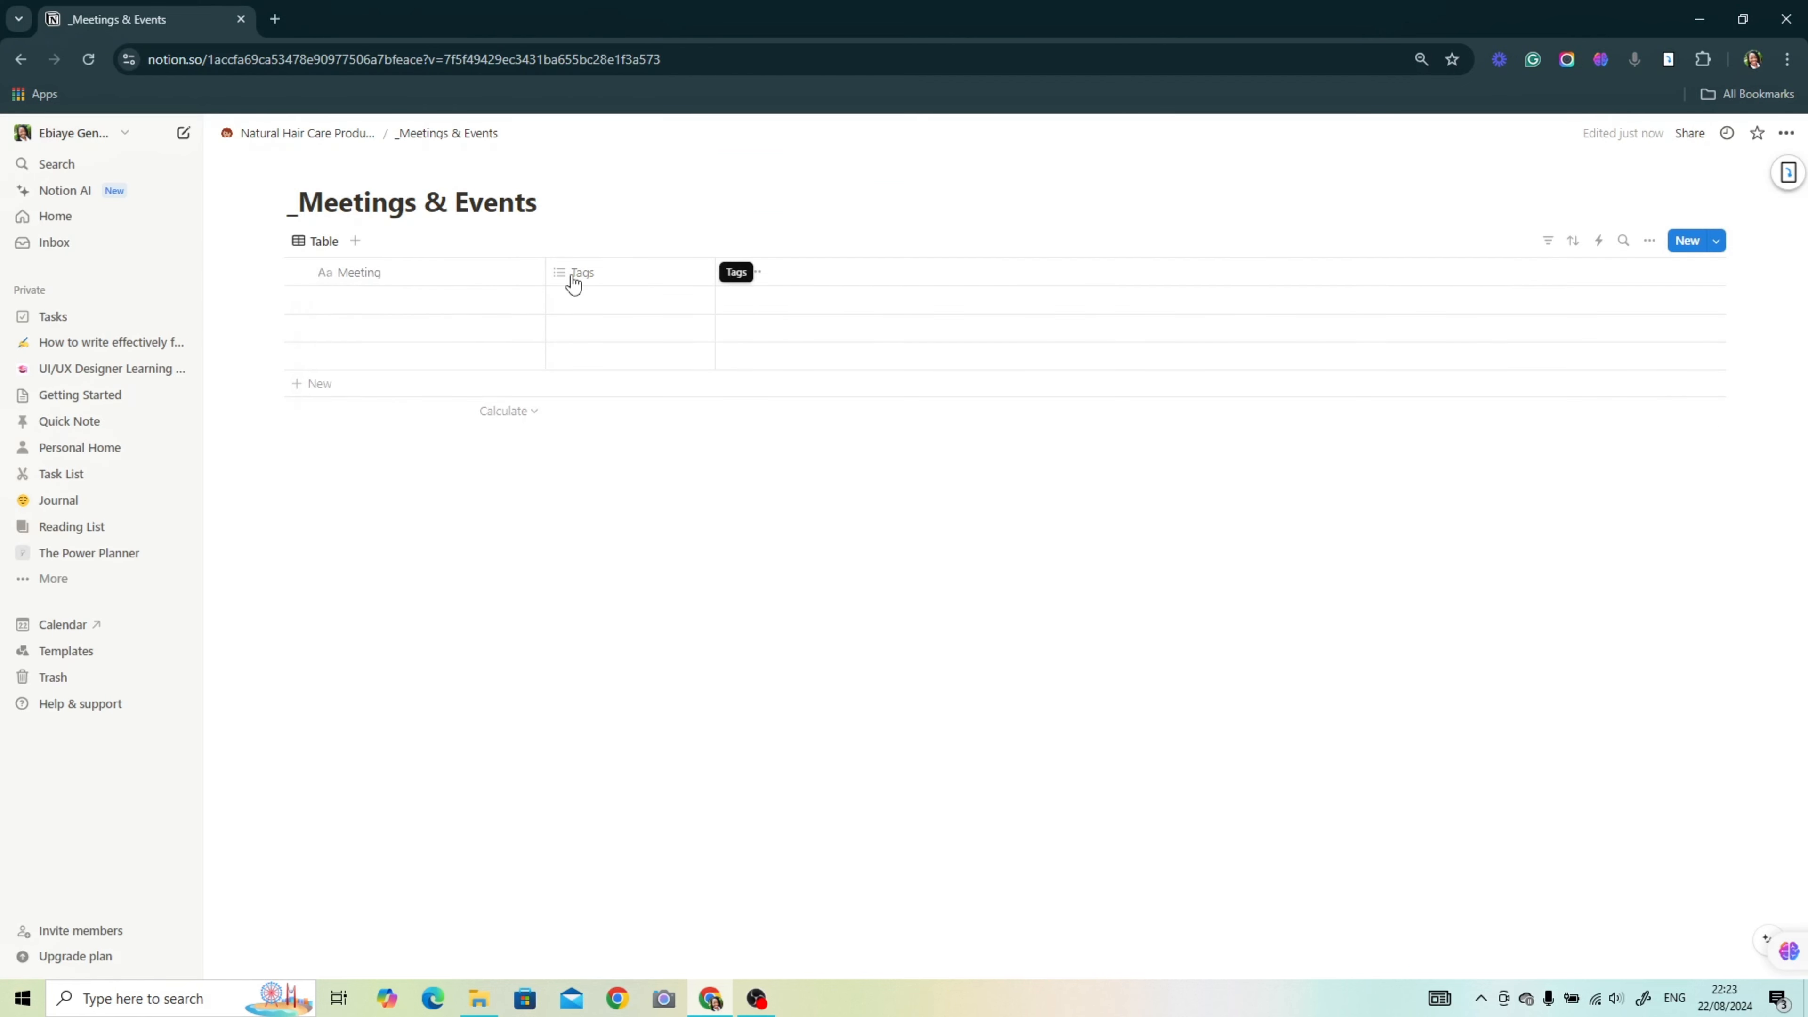
pyautogui.click(577, 274)
pyautogui.click(612, 338)
pyautogui.click(1619, 346)
pyautogui.click(1524, 640)
pyautogui.click(1554, 312)
pyautogui.press('BackSpace')
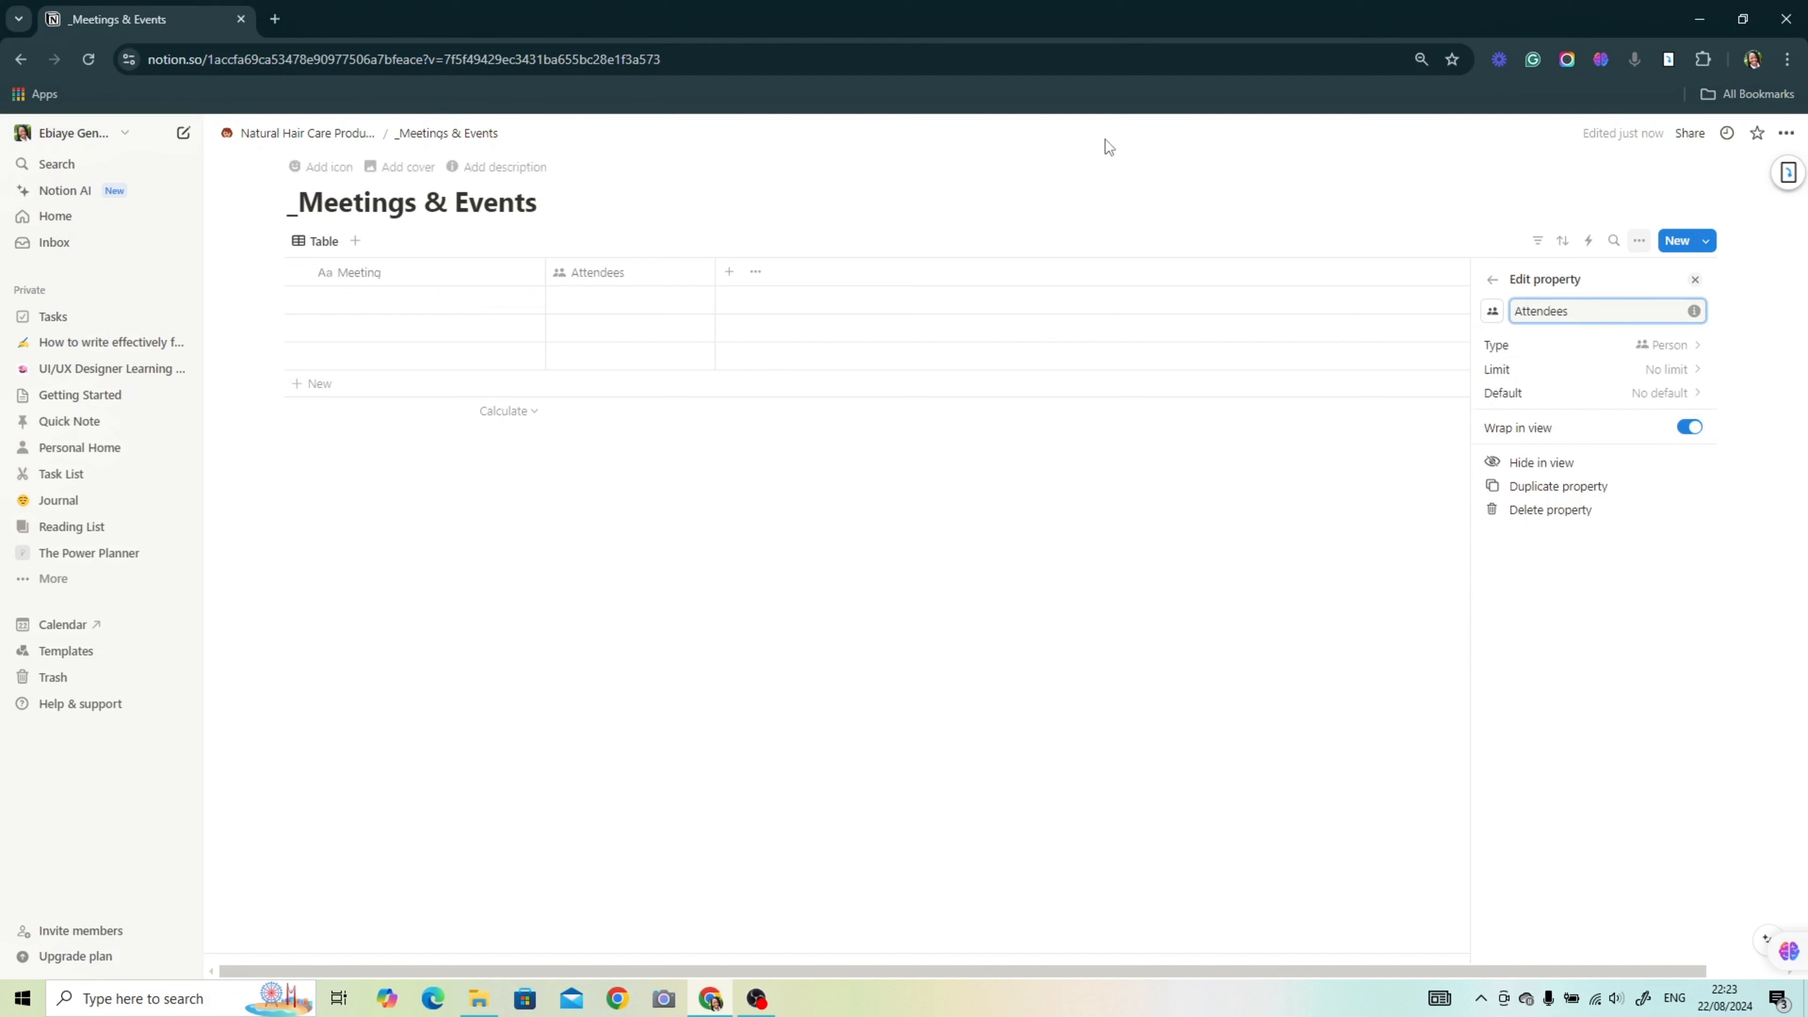
pyautogui.press('Escape')
# Step: Add the suggested Event Date and Location properties to the _Meetings & Events table
pyautogui.click(729, 271)
pyautogui.click(1566, 389)
pyautogui.press('Escape')
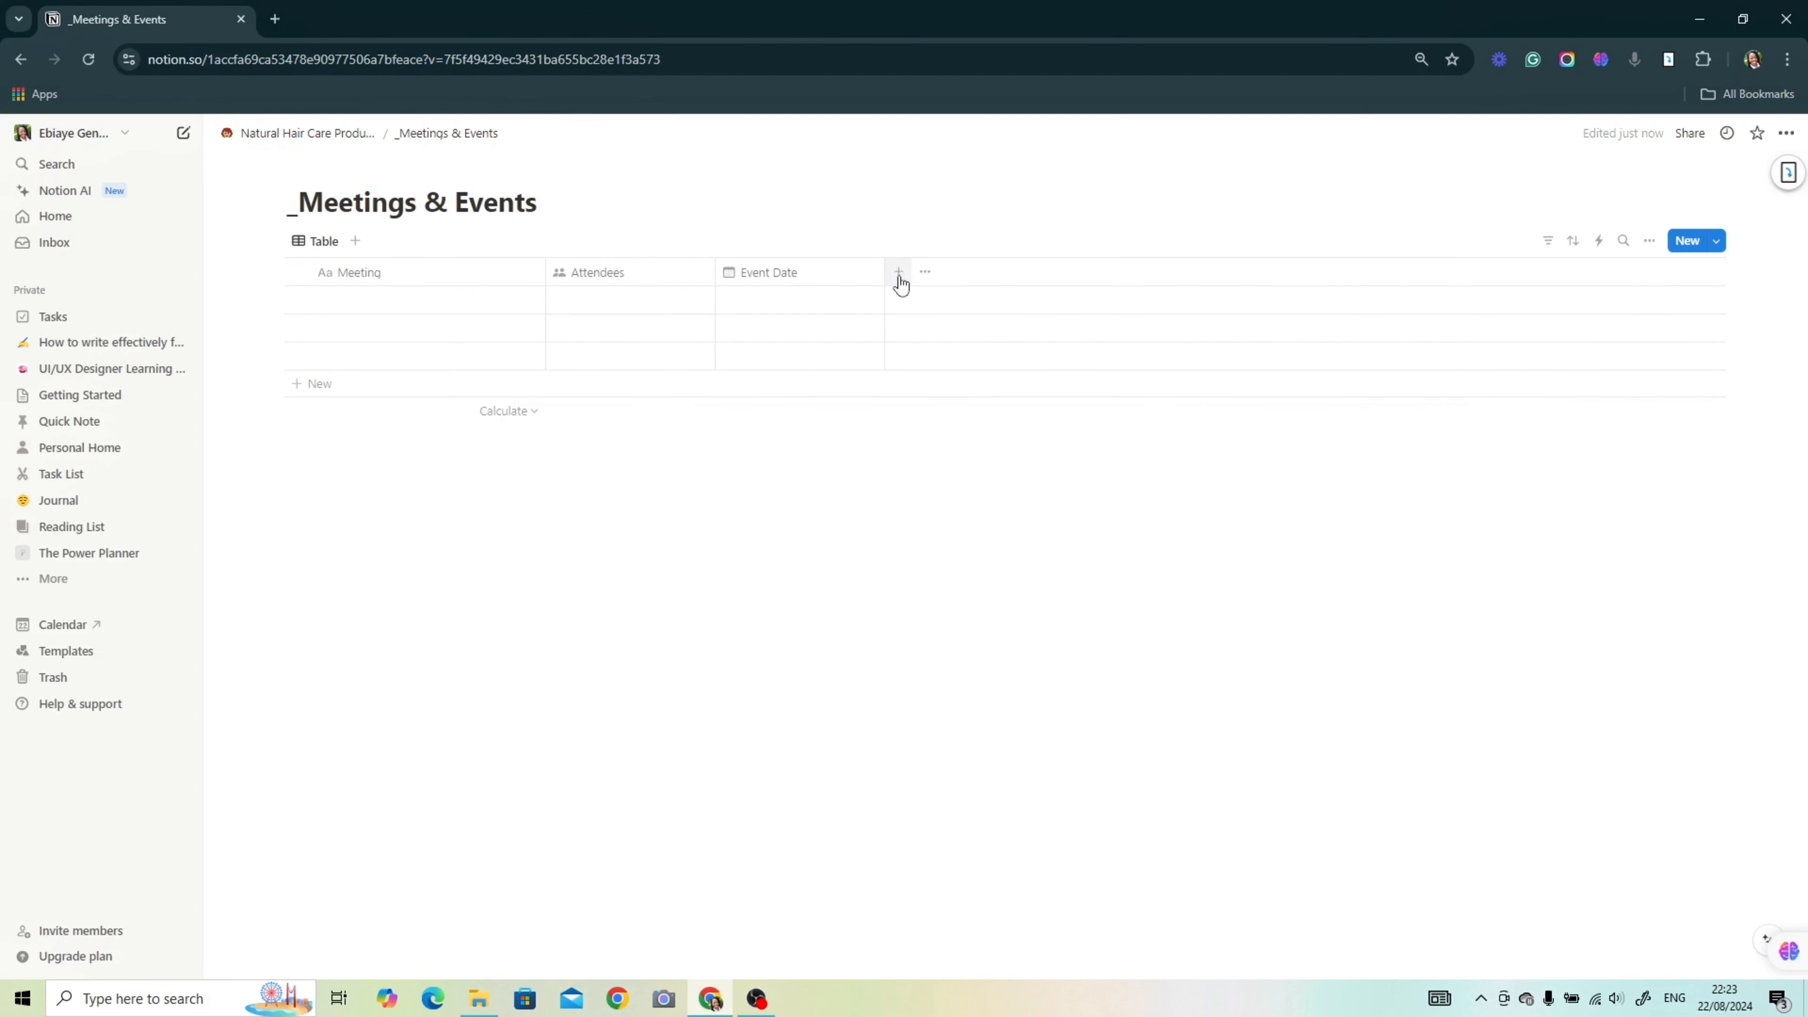
pyautogui.click(899, 273)
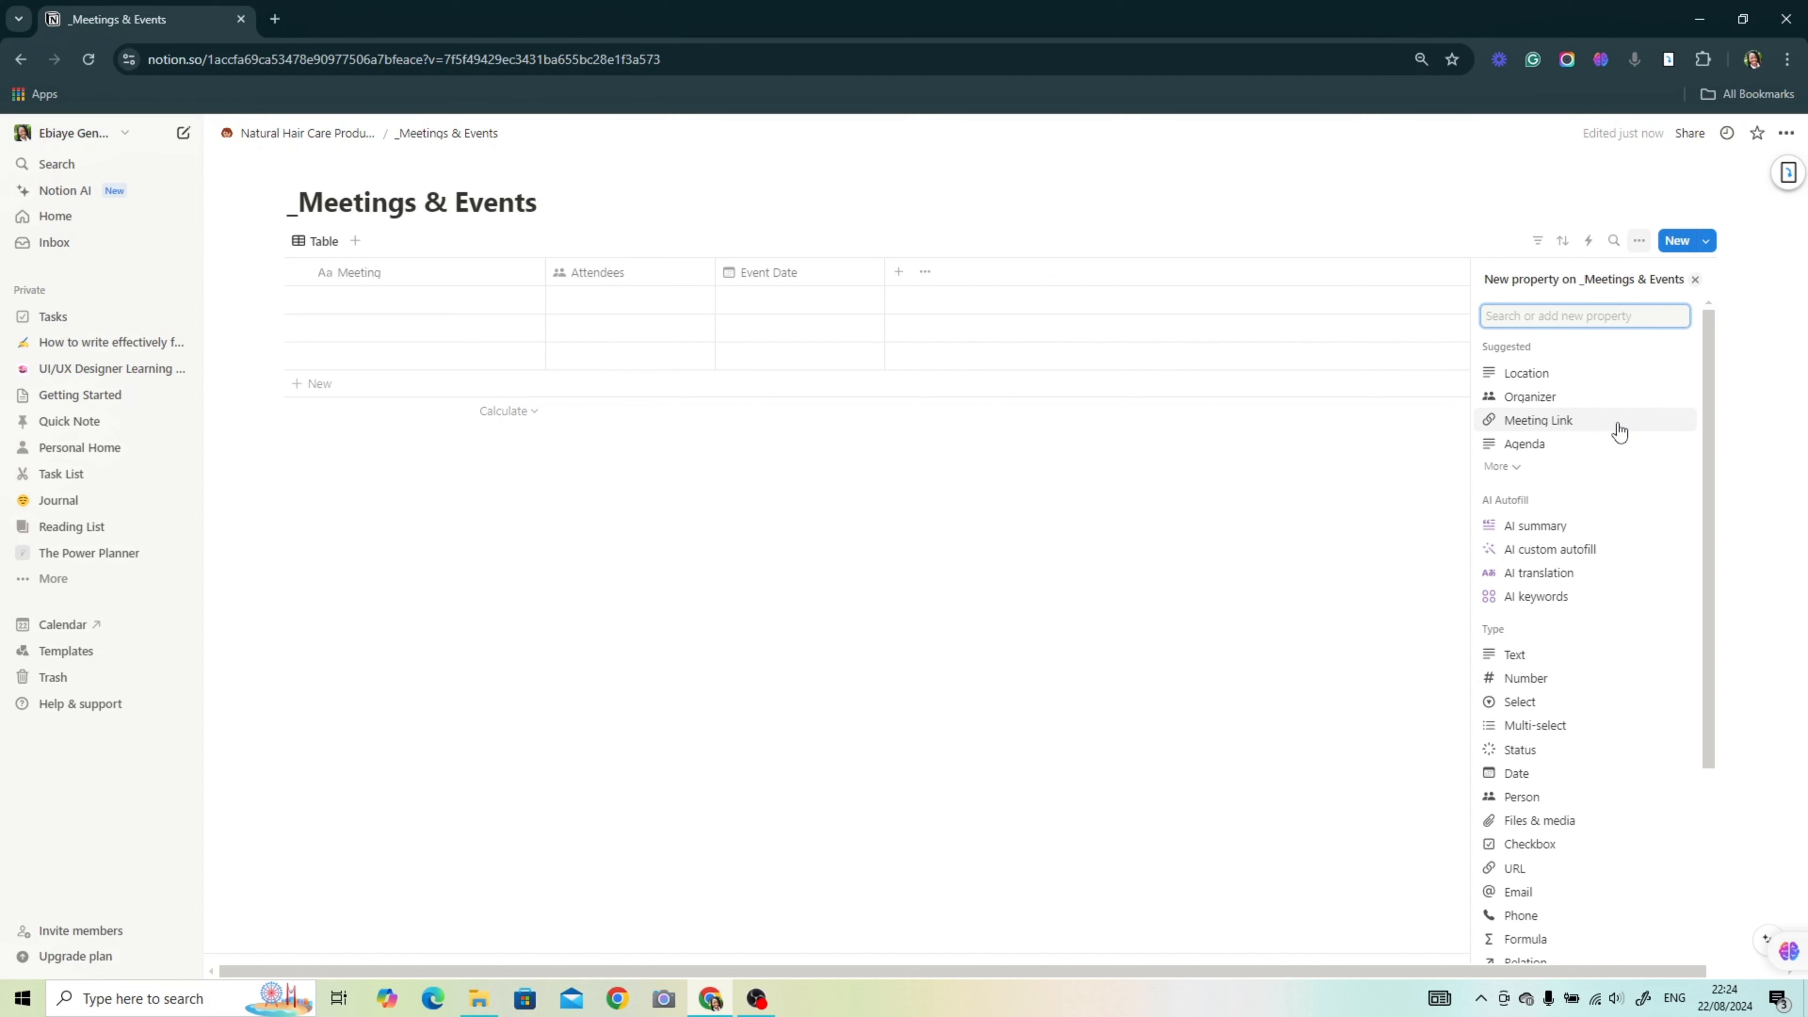
pyautogui.click(1567, 373)
# Step: Add a Select property named "Meeting type" to the _Meetings & Events table
pyautogui.click(1068, 271)
pyautogui.write('Meeting type')
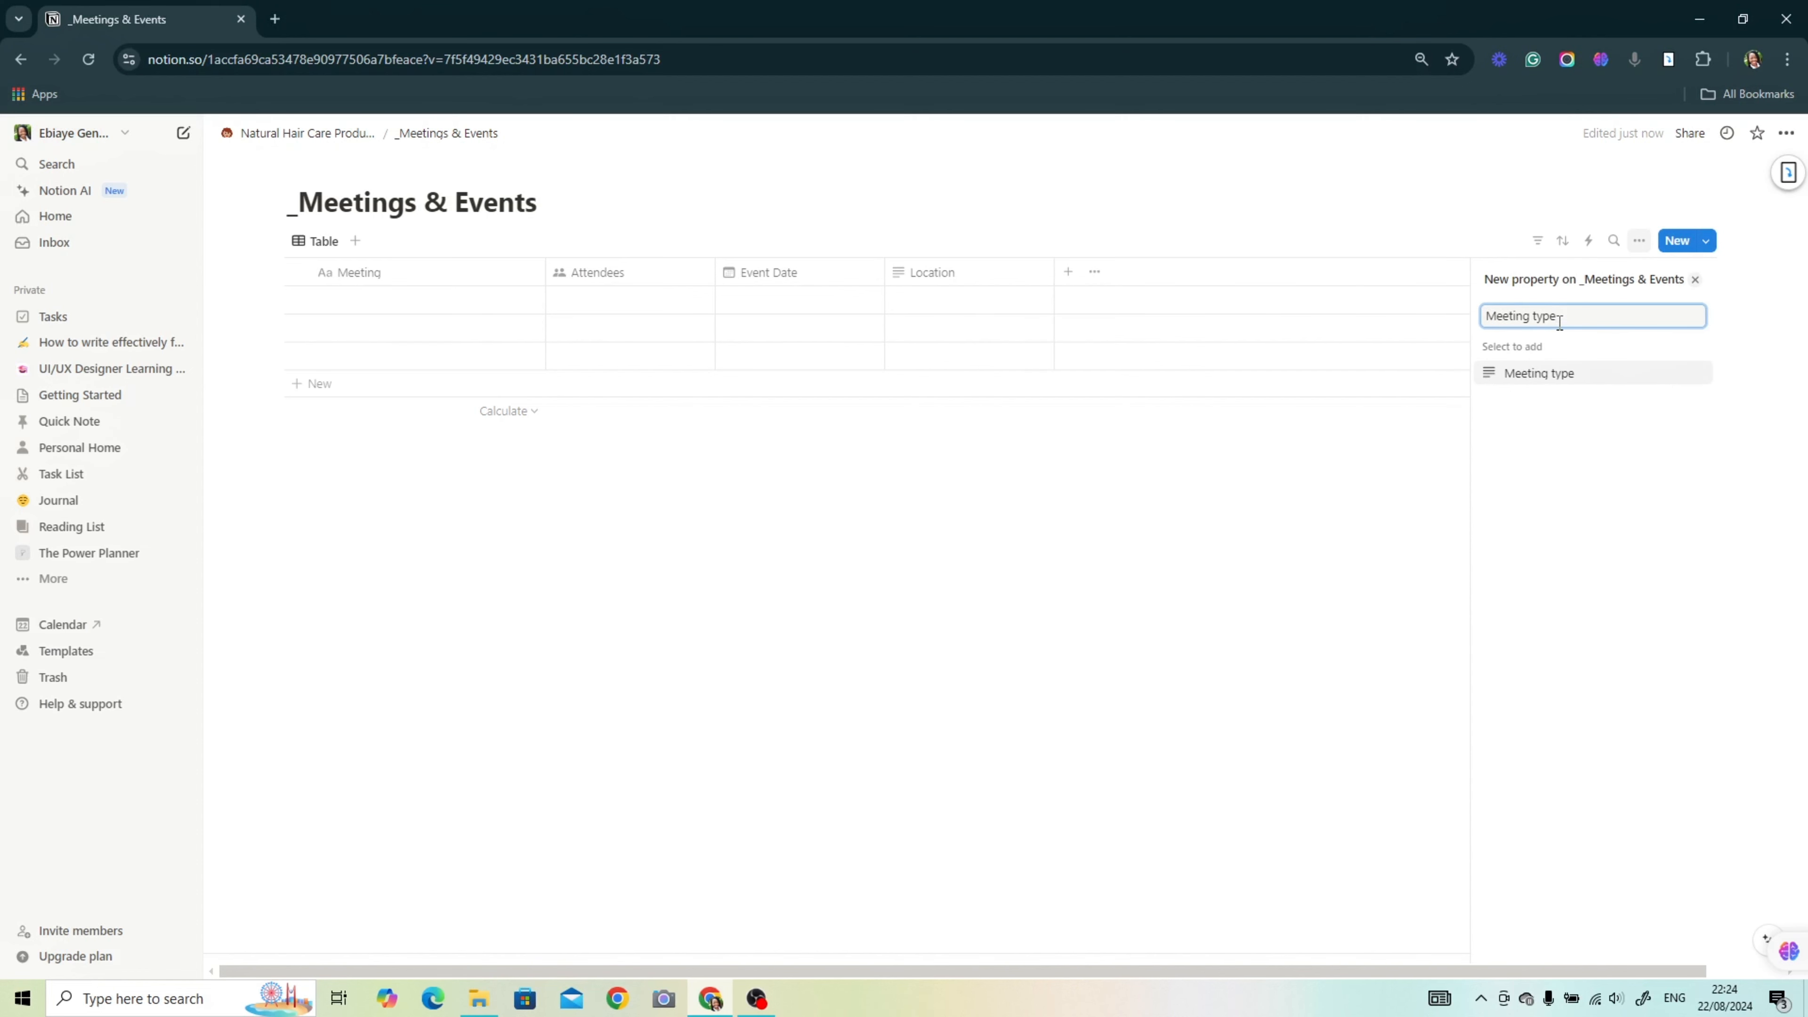
pyautogui.press('Return')
pyautogui.click(1666, 345)
pyautogui.click(1558, 553)
# Step: Create the options "Video conferencing" and "In-person" for the Meeting type property
pyautogui.write('Video ')
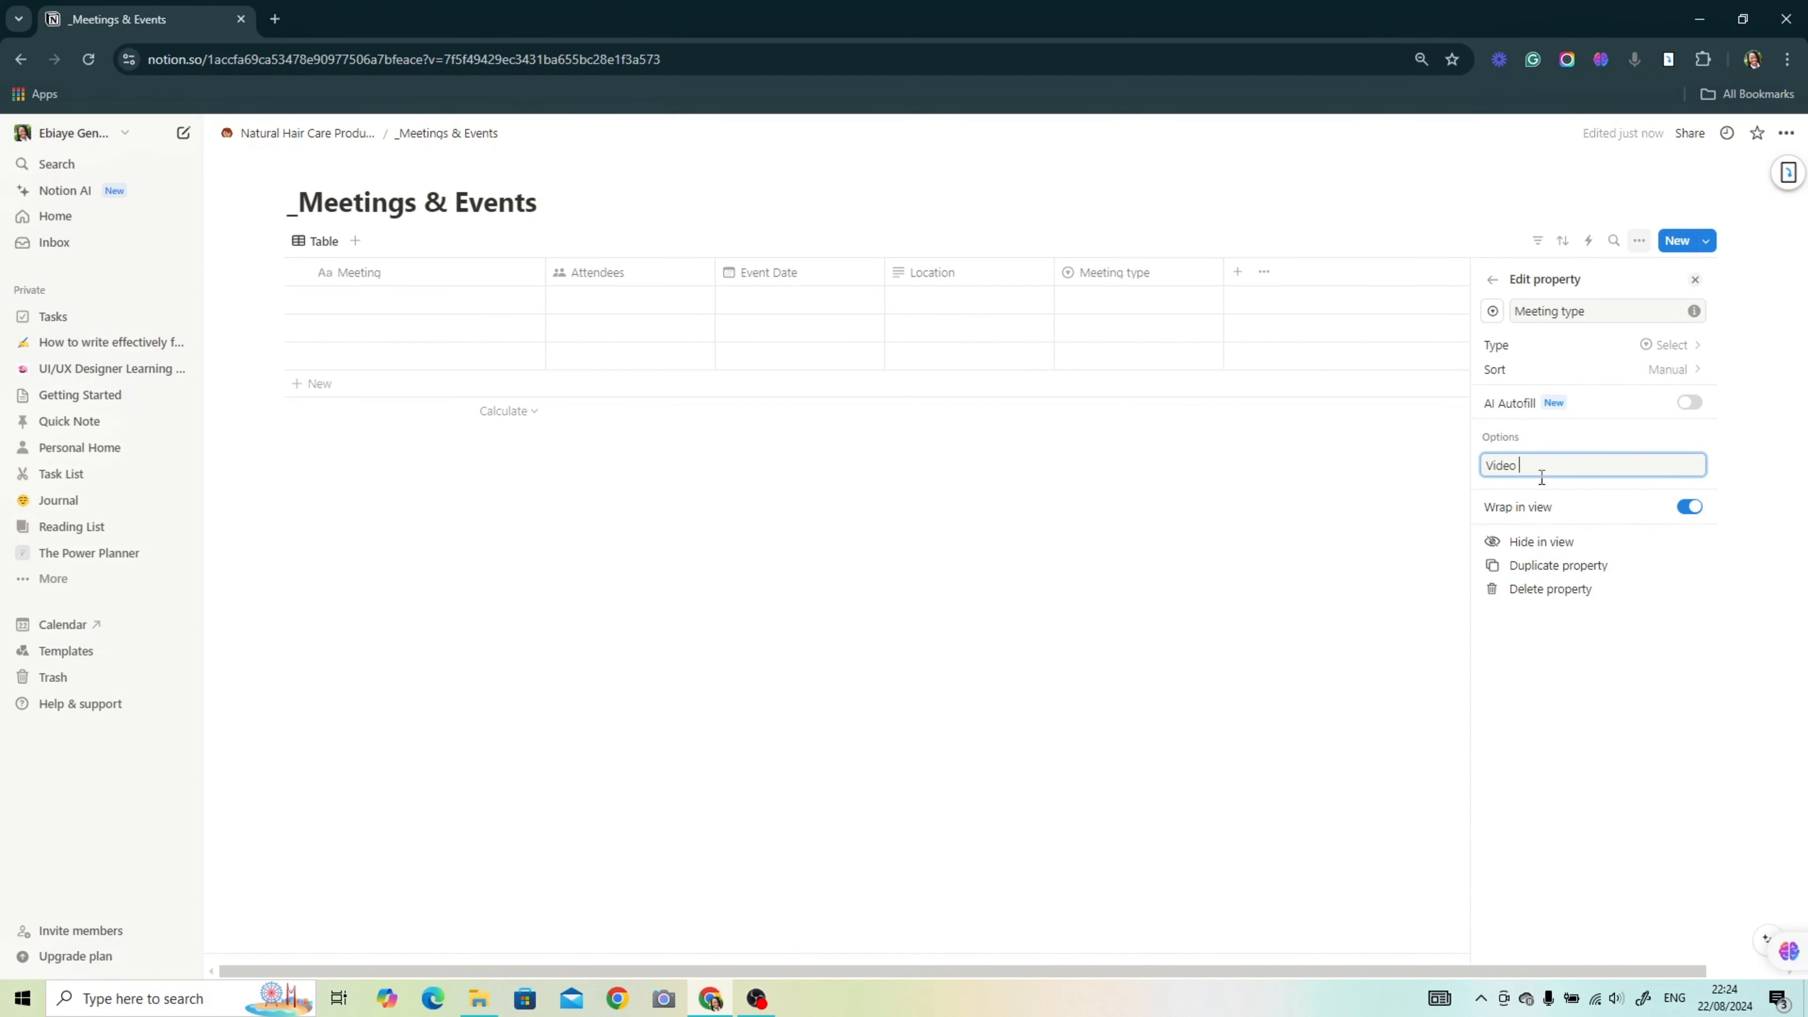
pyautogui.write('conferencing')
pyautogui.press('Return')
pyautogui.write('In-person')
pyautogui.press('Return')
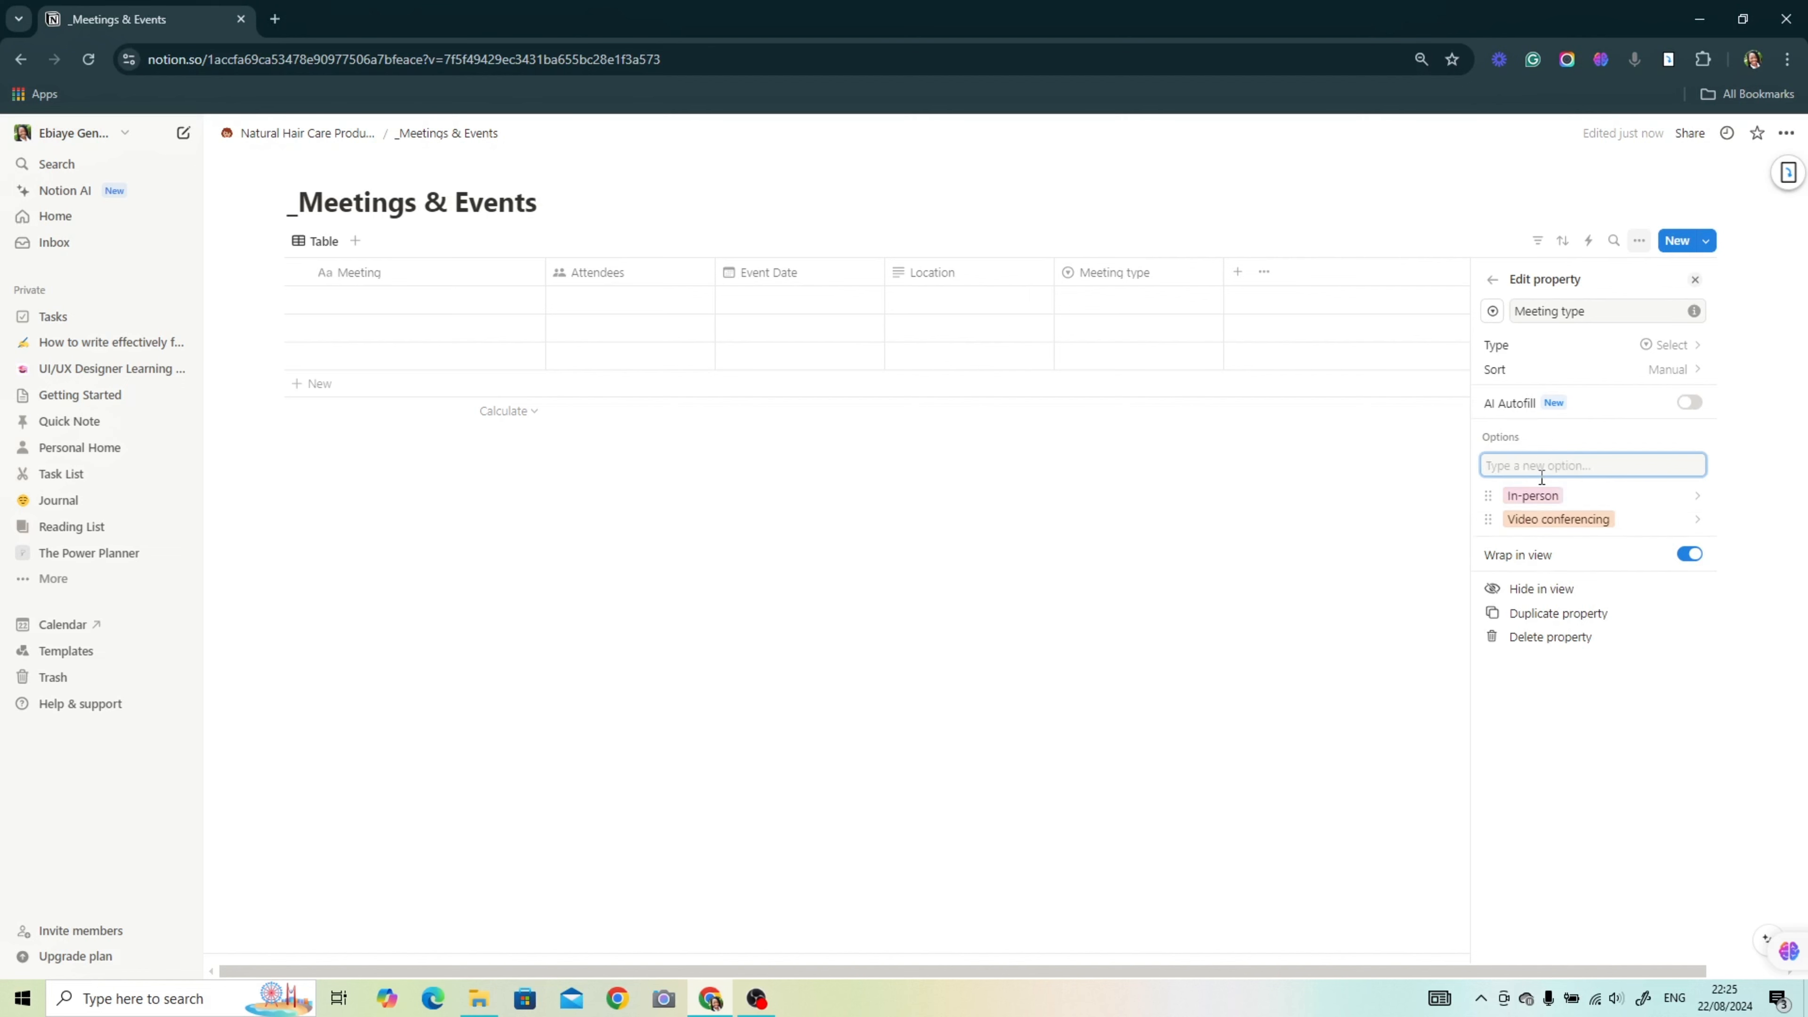
pyautogui.press('Escape')
# Step: Enter three meetings named Shea Butter Supplier, Launch Day and Product Testing Discussion
pyautogui.write('Shea Butter Supplier')
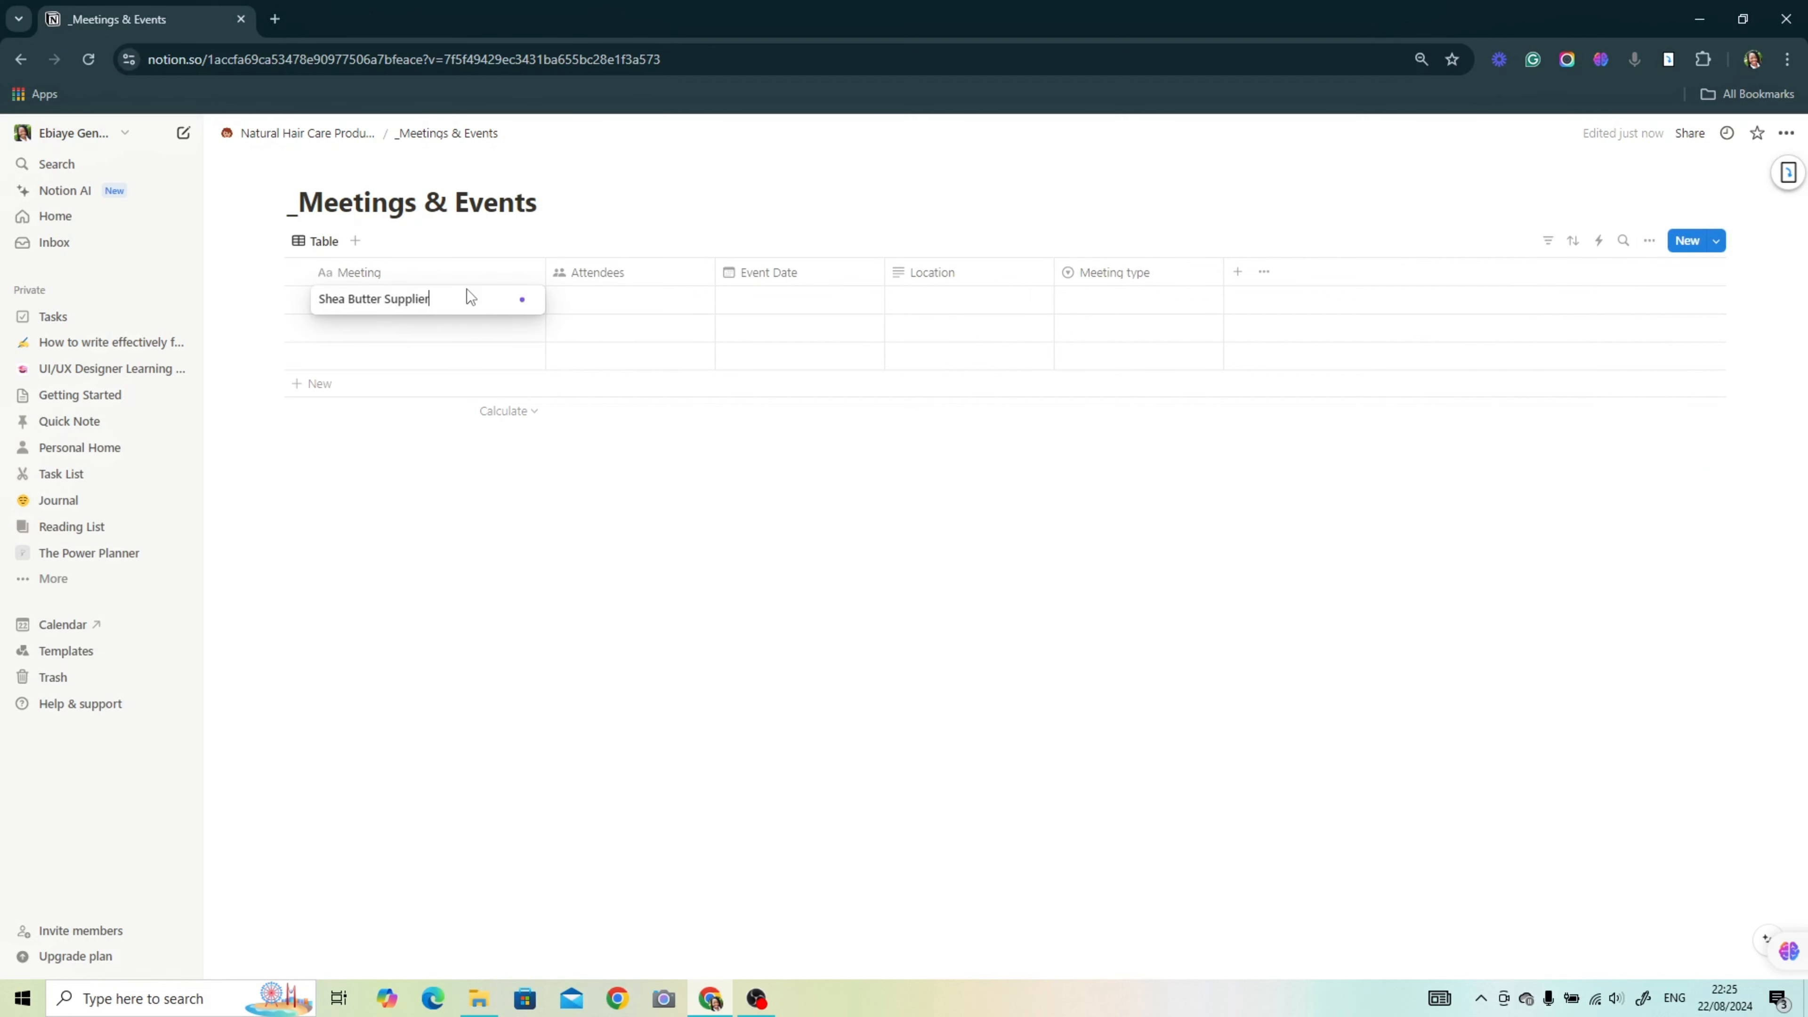
pyautogui.click(398, 331)
pyautogui.write('Launch Day')
pyautogui.click(397, 354)
pyautogui.write('Product Testing Discussion')
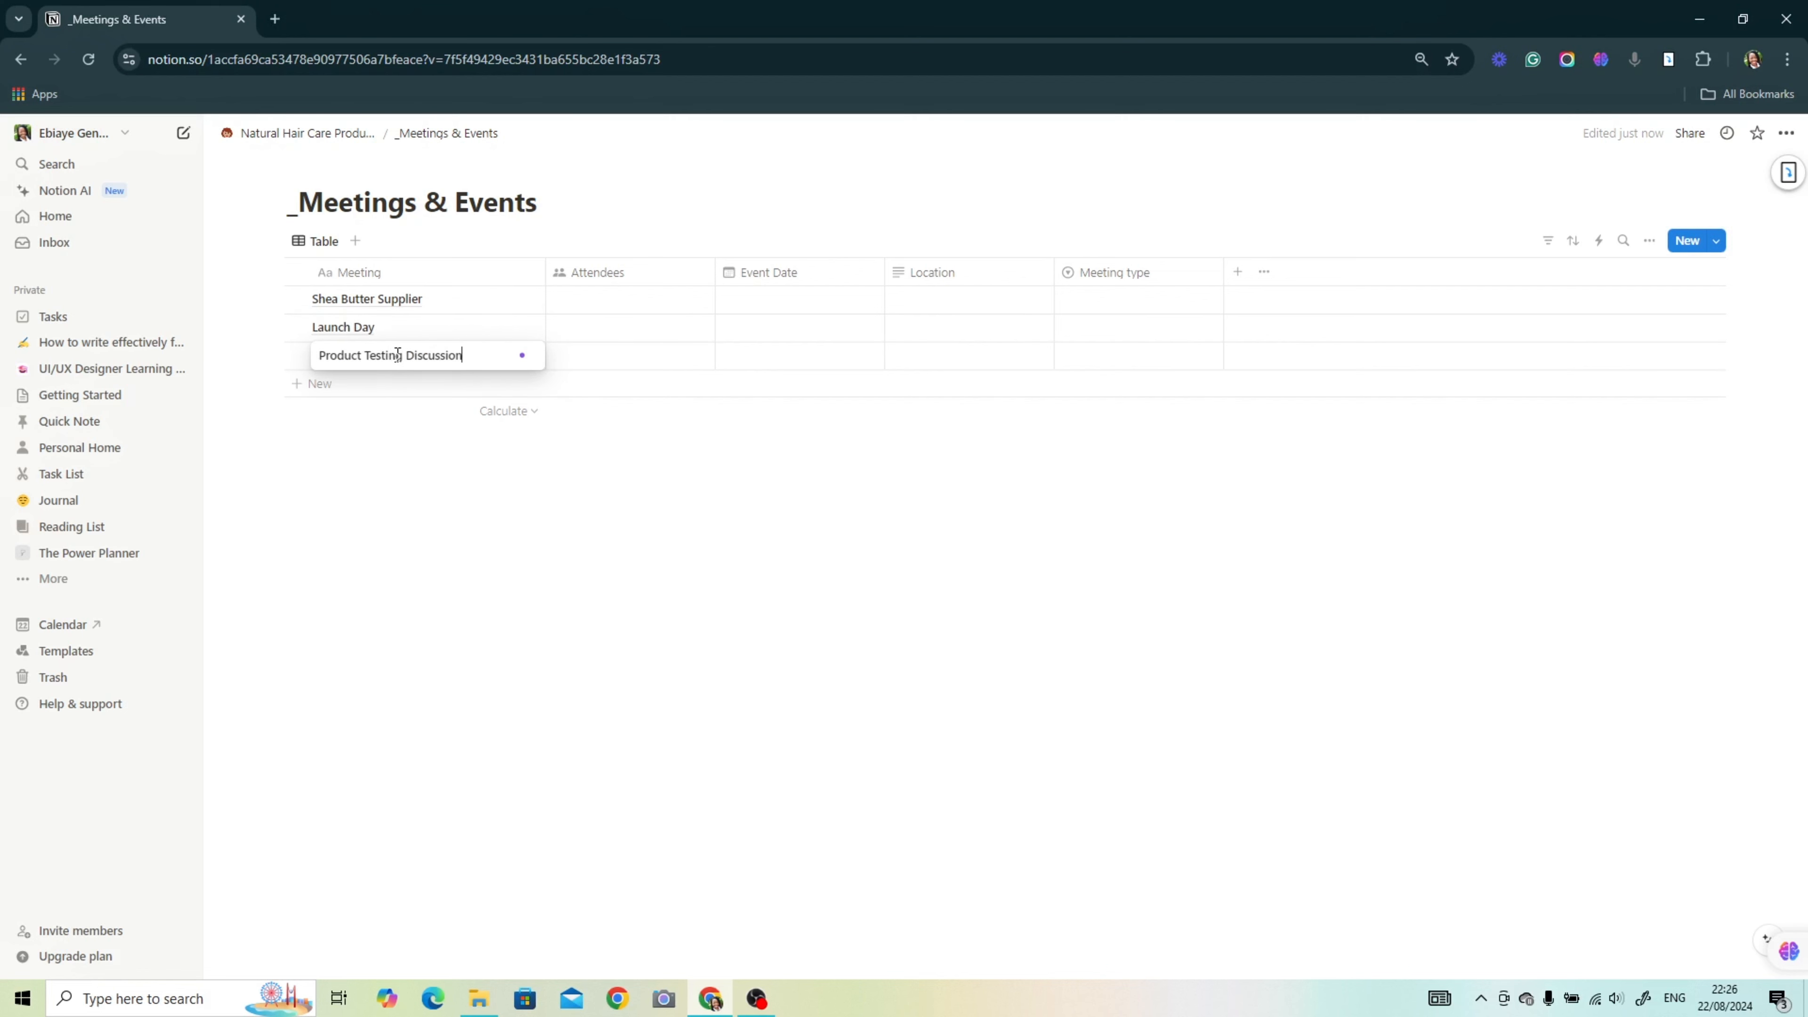
# Step: Assign the workspace owner as attendee of Shea Butter Supplier and fill that attendee down to the other two meetings
pyautogui.click(633, 300)
pyautogui.click(630, 356)
pyautogui.press('Escape')
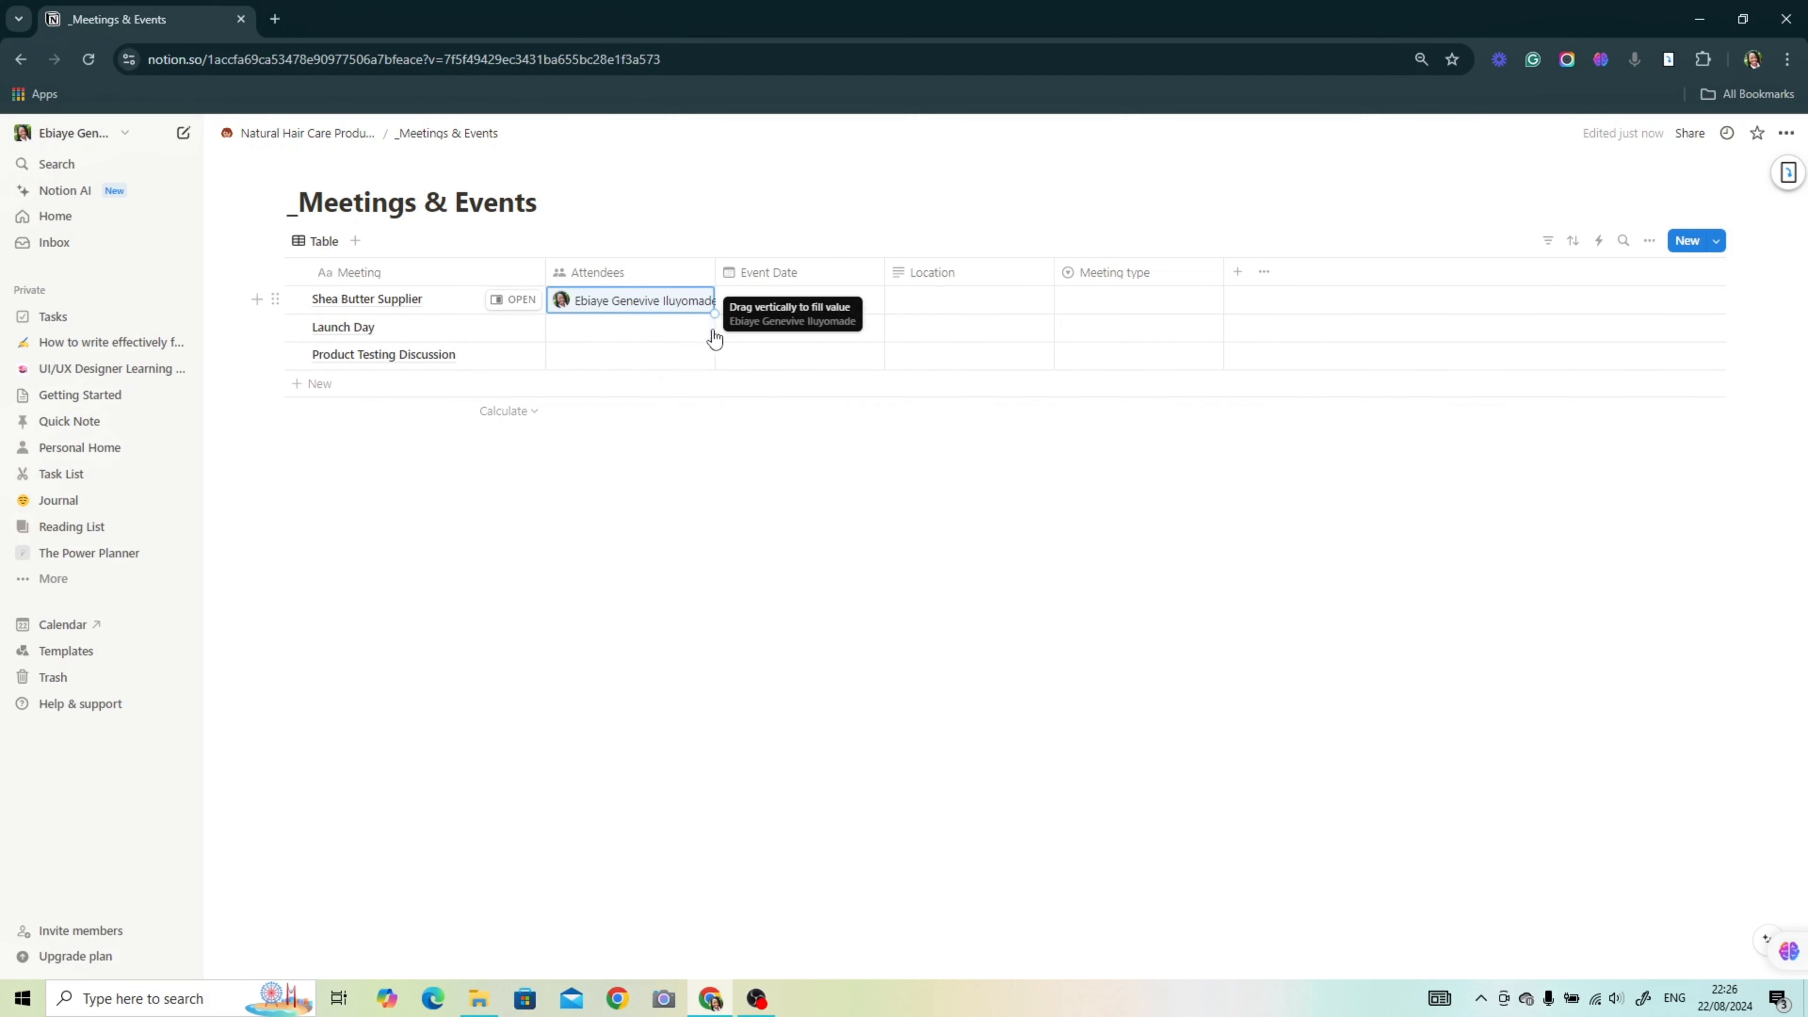
pyautogui.moveTo(714, 314); pyautogui.dragTo(714, 357)
# Step: Set the event date of Shea Butter Supplier to August 31, 2024 and of Launch Day to December 17, 2024
pyautogui.click(790, 300)
pyautogui.click(910, 532)
pyautogui.press('Escape')
pyautogui.click(780, 330)
pyautogui.click(911, 399)
pyautogui.click(911, 399)
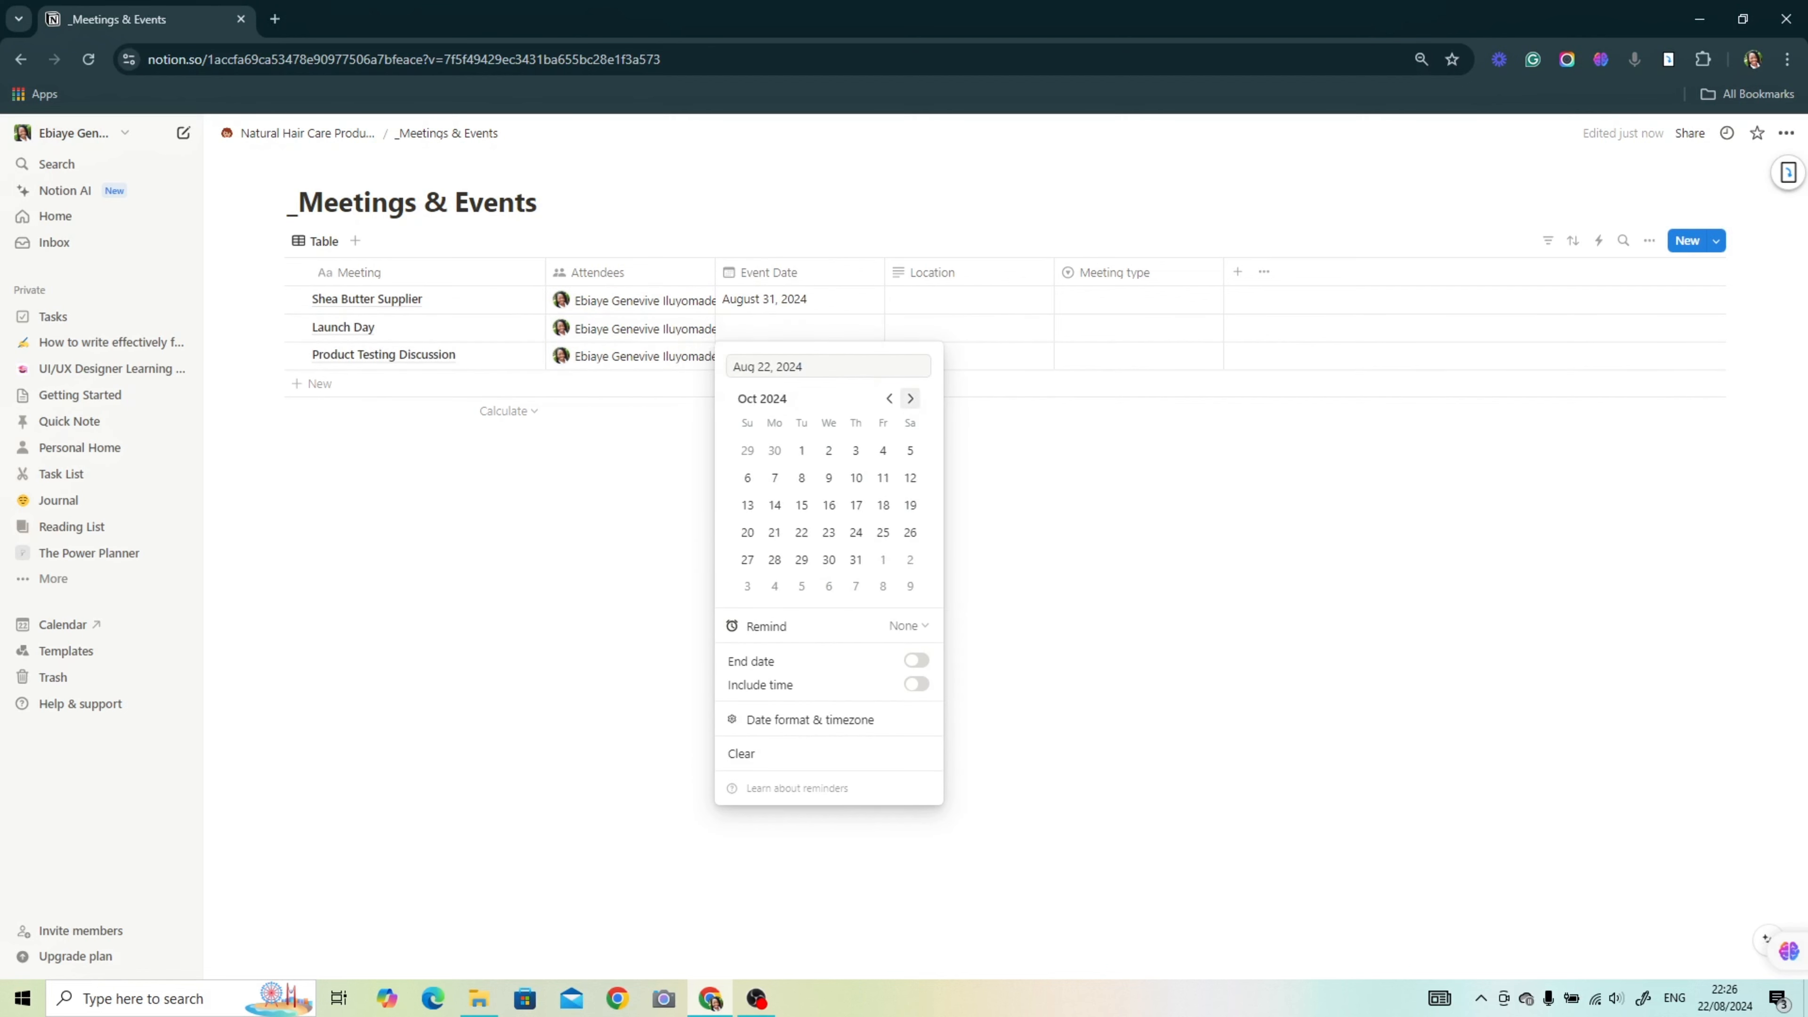
pyautogui.click(801, 504)
pyautogui.press('Escape')
# Step: Set the event date of Product Testing Discussion to November 28, 2024
pyautogui.click(780, 355)
pyautogui.click(910, 427)
pyautogui.doubleClick(911, 426)
pyautogui.click(856, 586)
pyautogui.press('Escape')
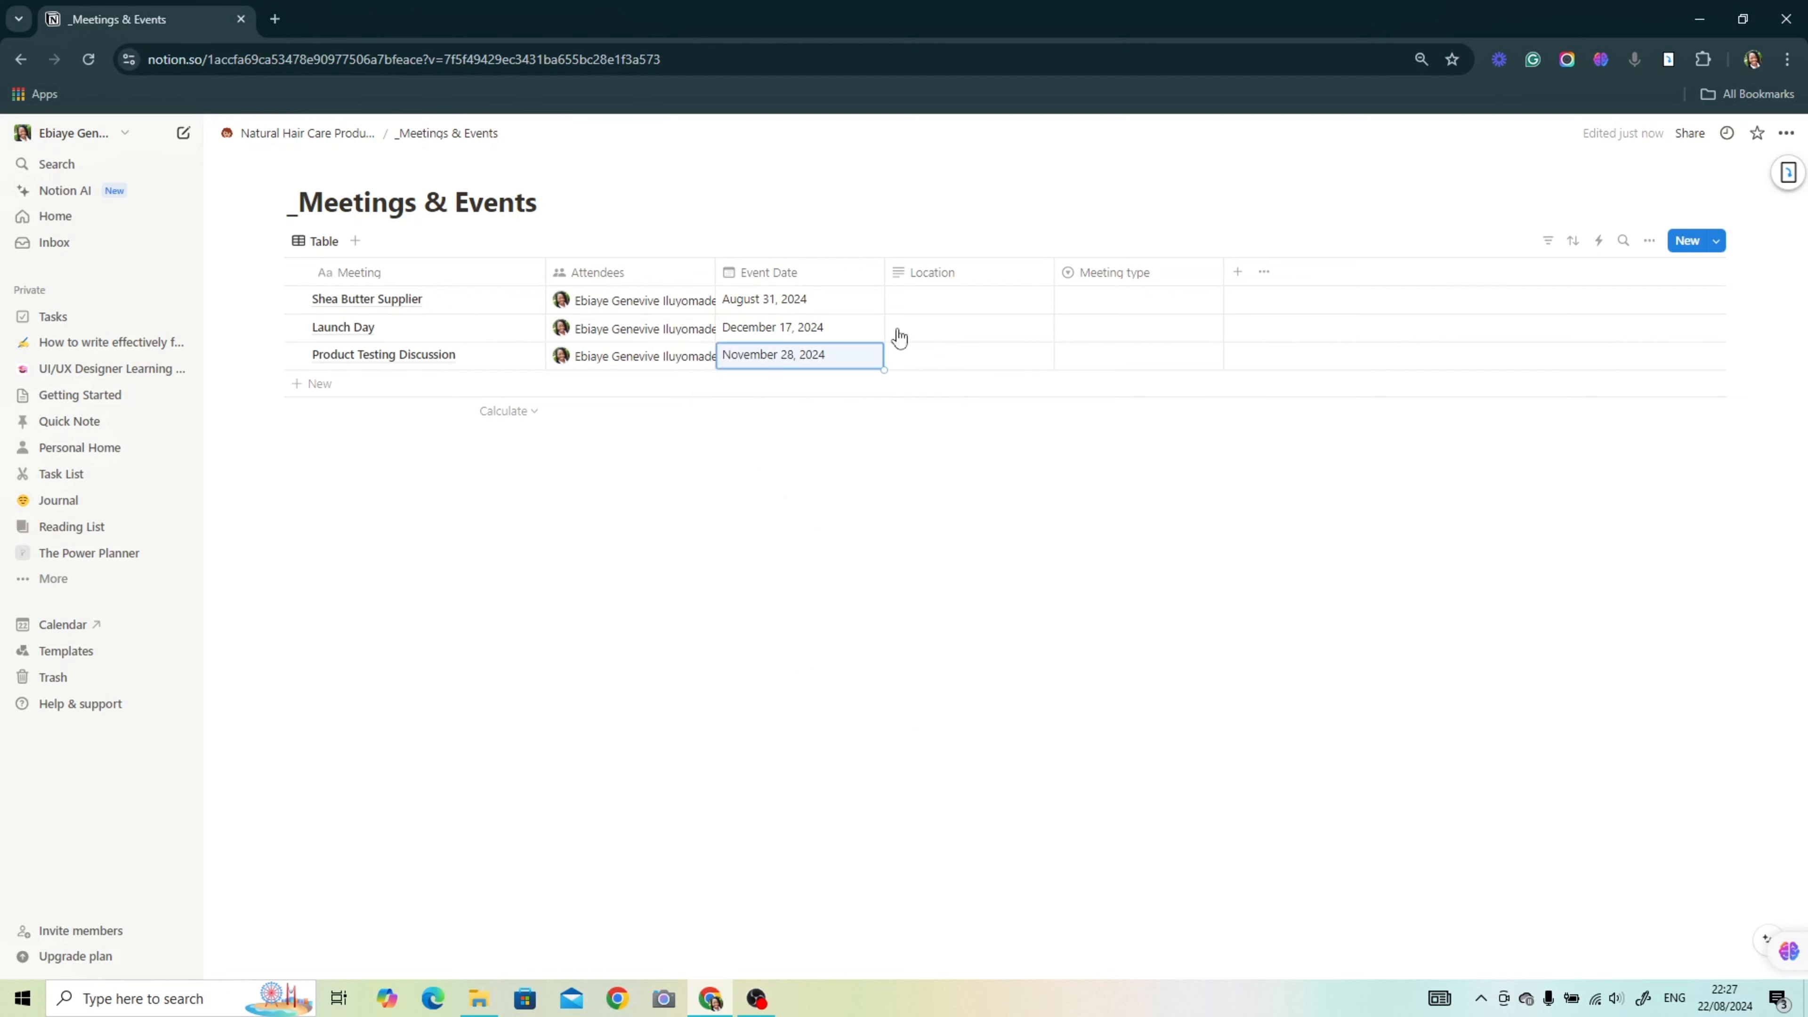
# Step: Give Shea Butter Supplier the location Zoom and type Video conferencing, and move the Meeting type column ahead of Location
pyautogui.click(921, 313)
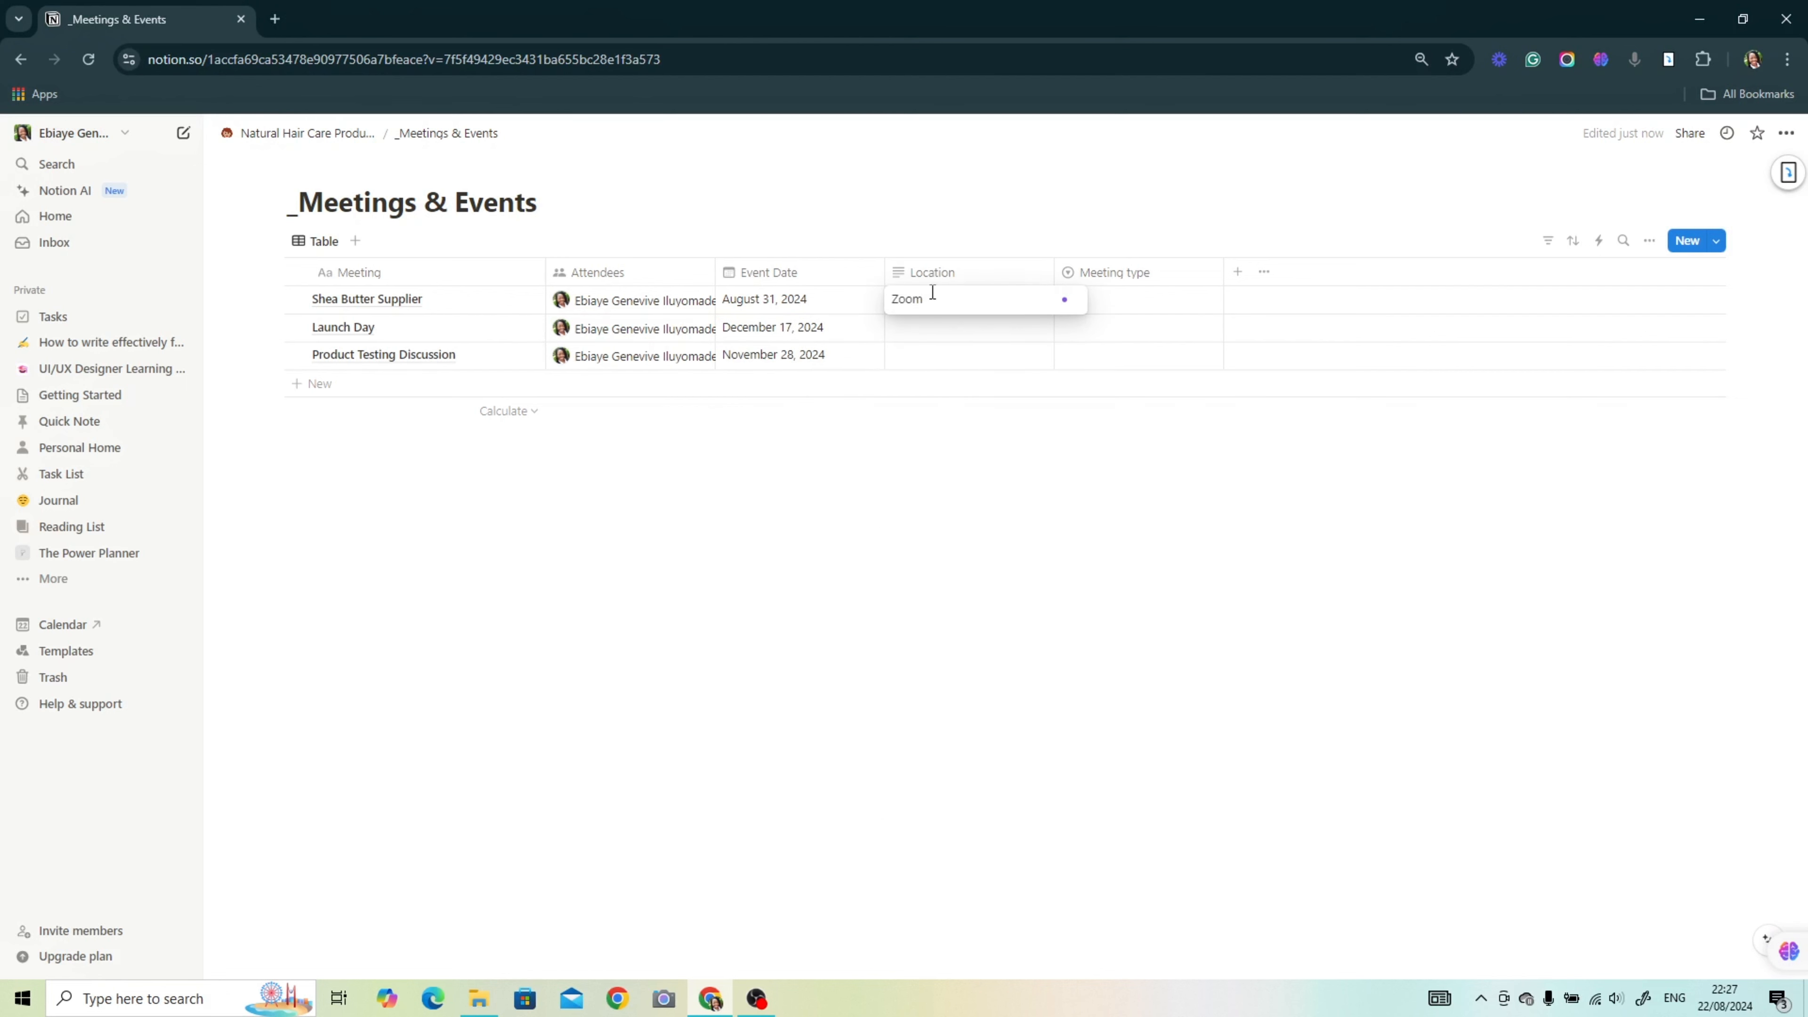
pyautogui.click(1100, 300)
pyautogui.click(1139, 379)
pyautogui.moveTo(1153, 274); pyautogui.dragTo(976, 281)
# Step: Set Launch Day's meeting type to In-person and its location to Meeting Hall
pyautogui.click(954, 328)
pyautogui.click(952, 382)
pyautogui.click(1082, 330)
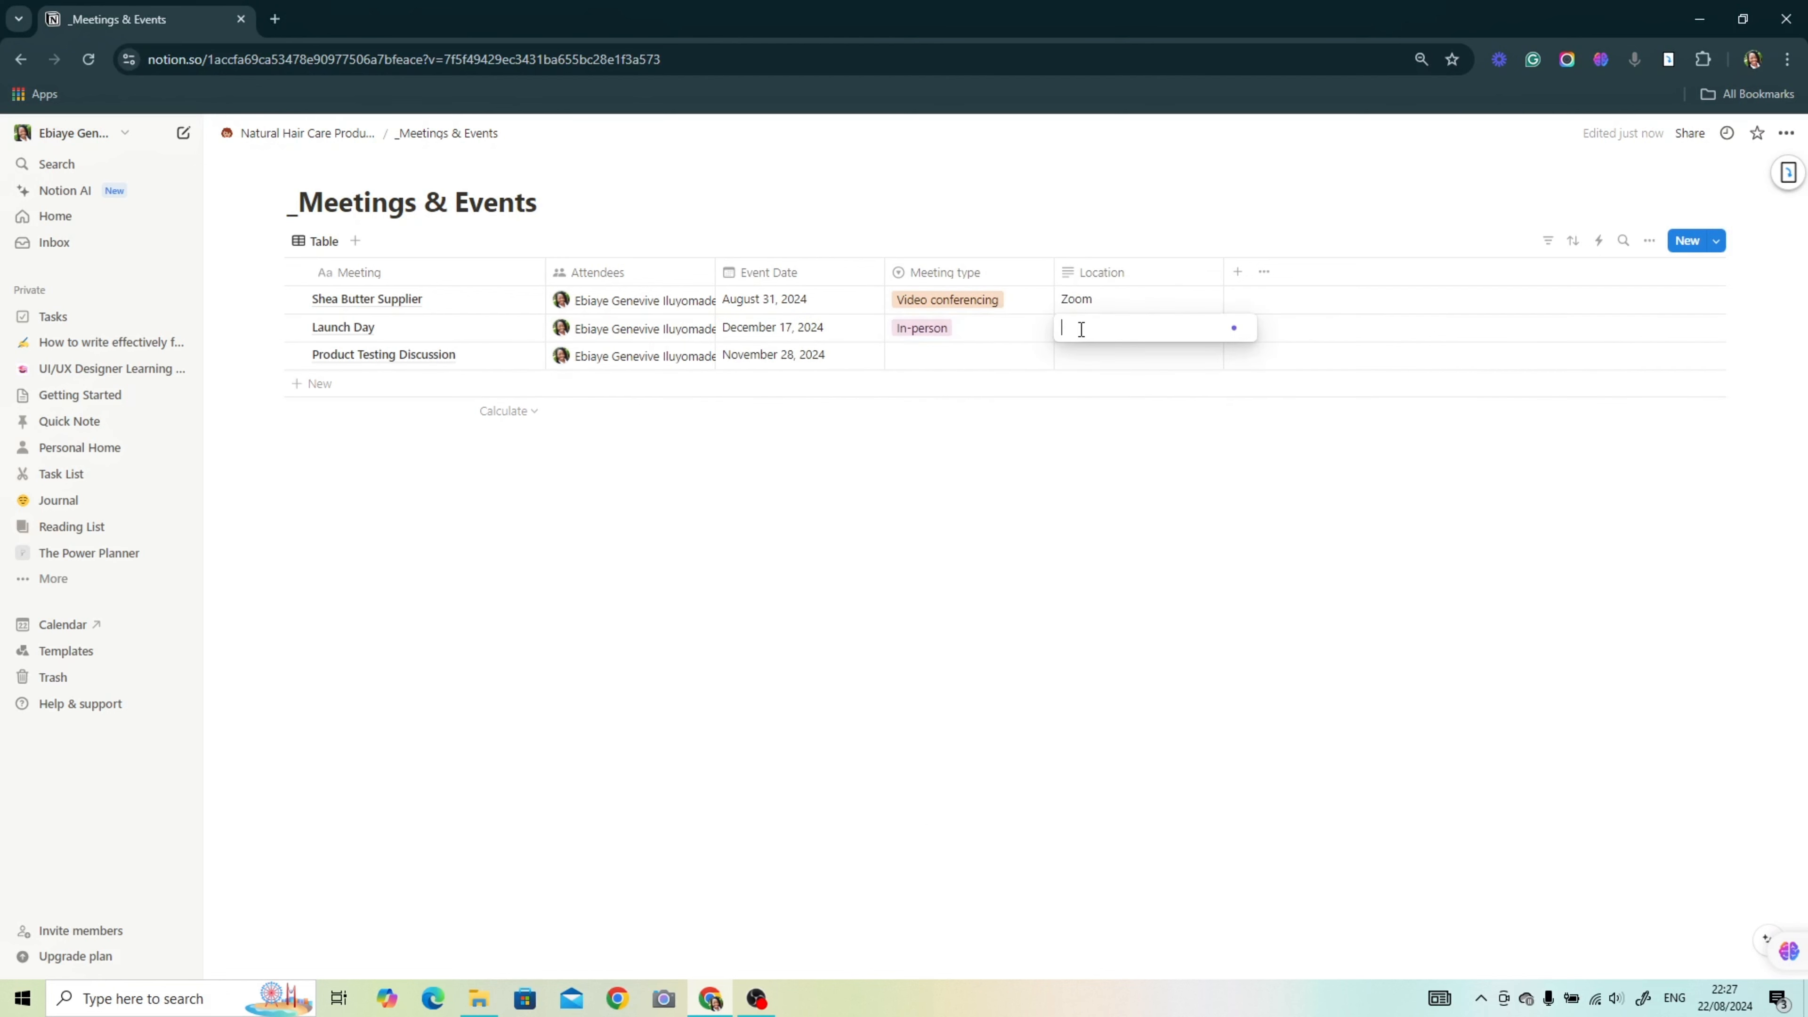
pyautogui.write('Meeting Hall')
# Step: Set Product Testing Discussion's location to Babel Street and its meeting type to In-person
pyautogui.click(1084, 357)
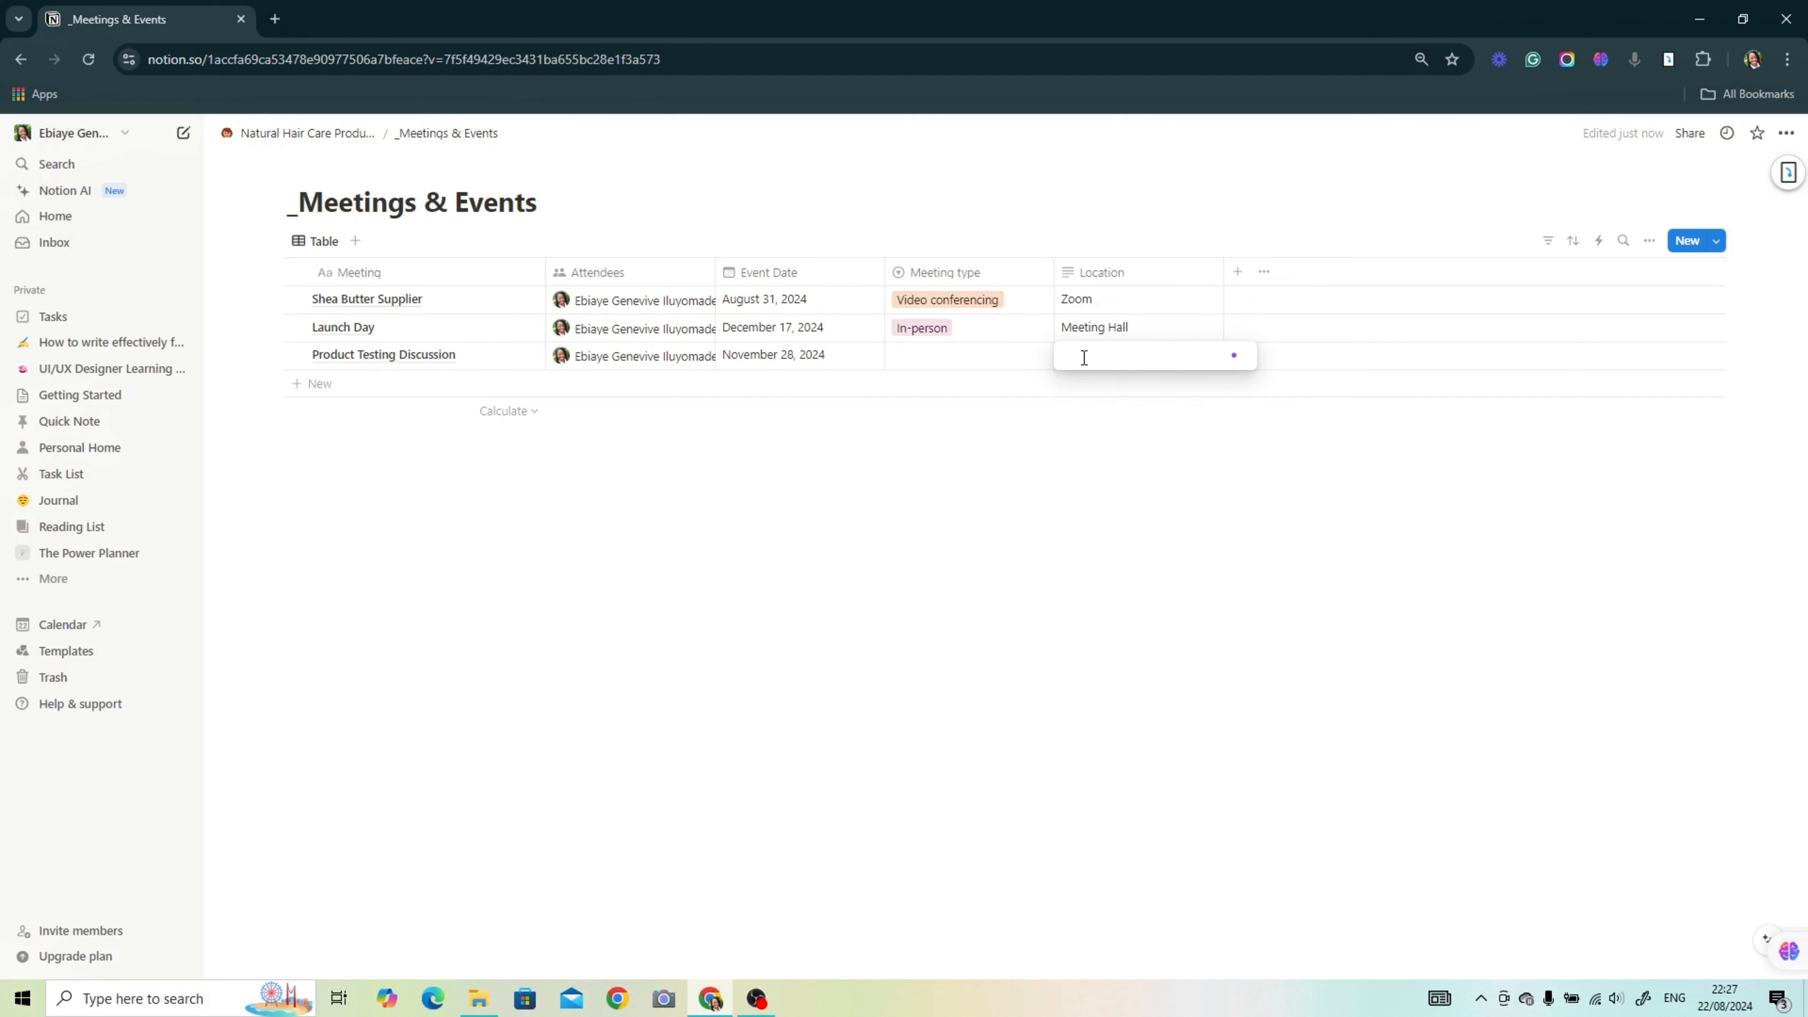
pyautogui.write('Babel Street')
pyautogui.click(941, 355)
pyautogui.click(941, 354)
pyautogui.click(943, 411)
# Step: Add a two-way relation property linking _Meetings & Events to the _Projects database
pyautogui.click(1238, 272)
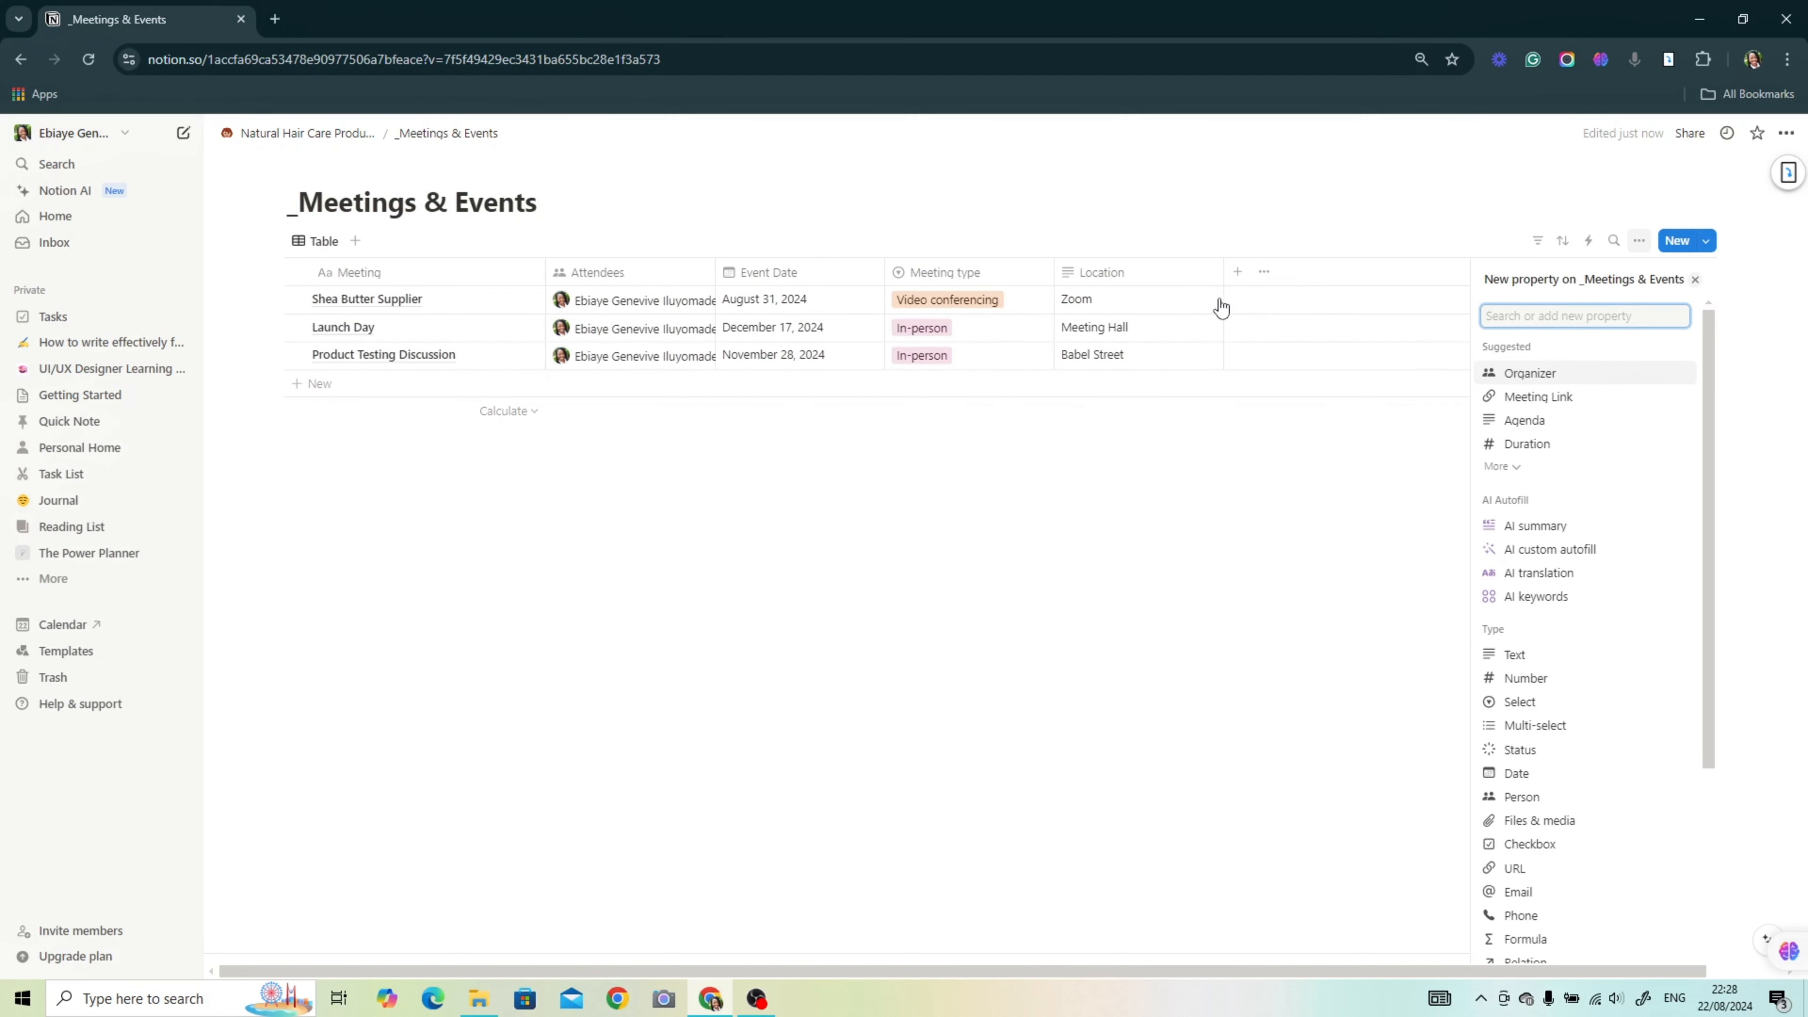
pyautogui.click(1695, 280)
pyautogui.click(1237, 272)
pyautogui.scroll(-4, 1562, 727)
pyautogui.click(1530, 670)
pyautogui.click(1559, 350)
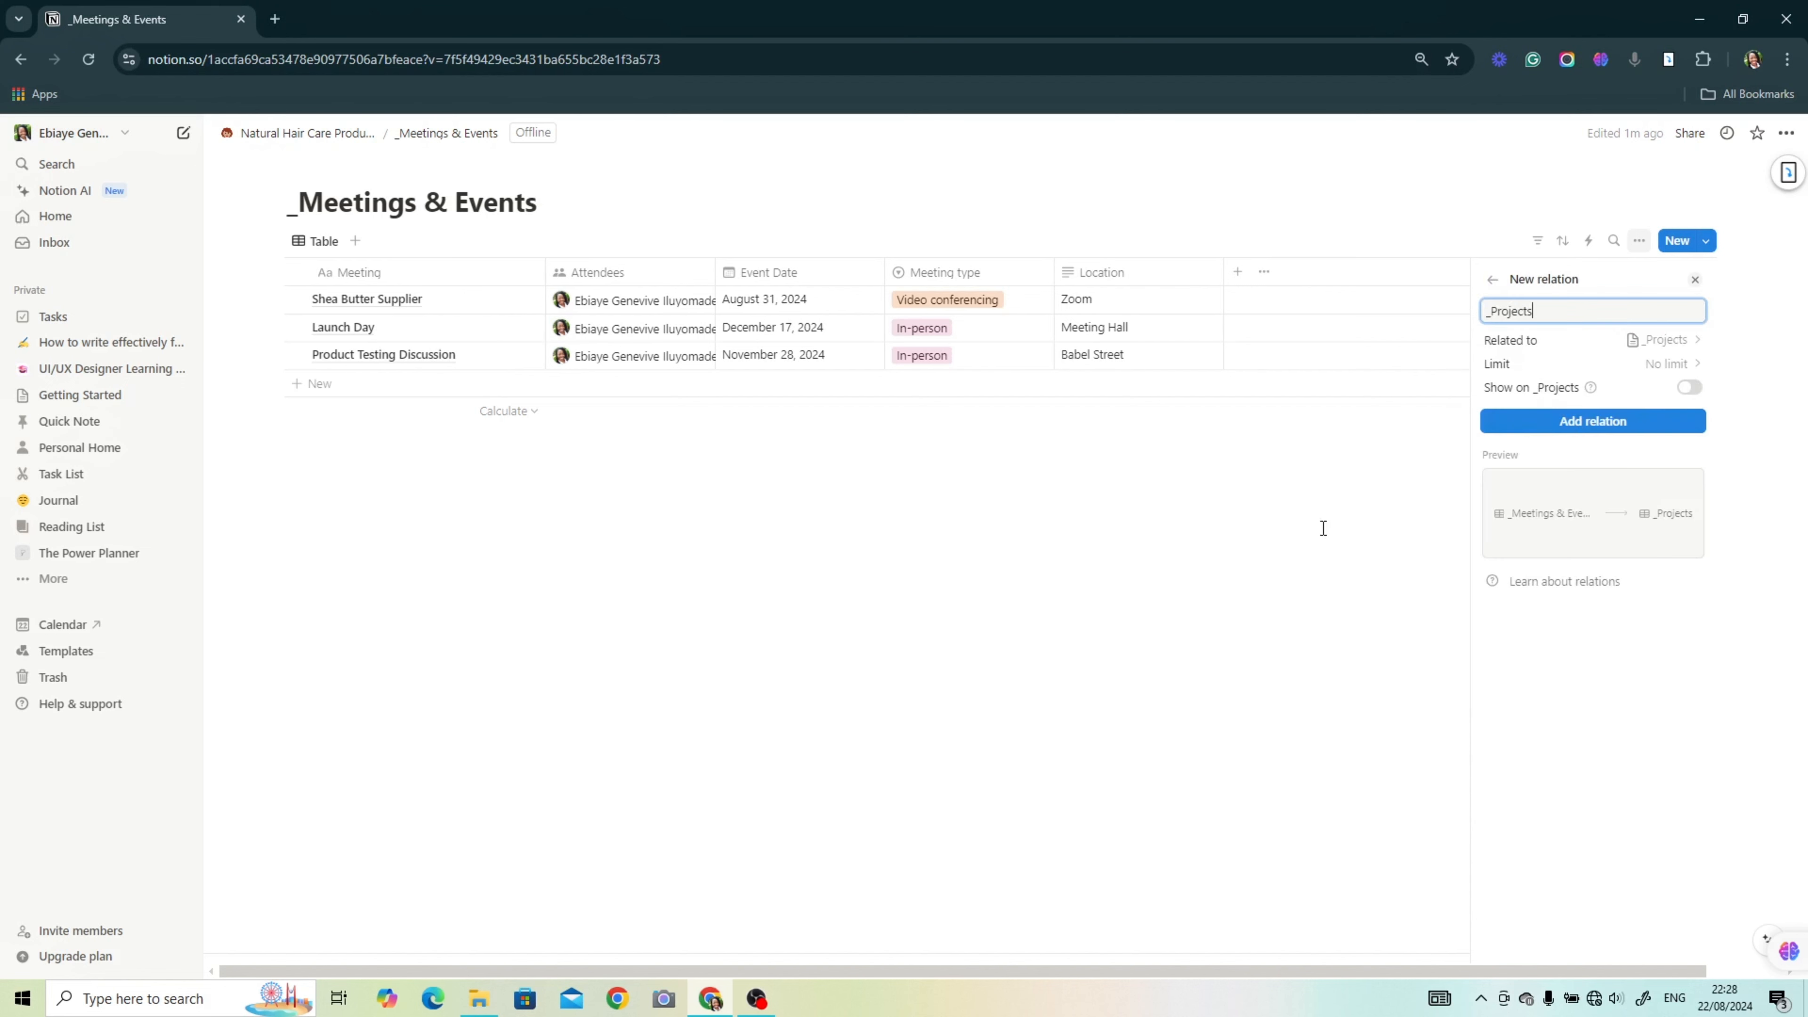
pyautogui.click(1692, 389)
pyautogui.click(1593, 476)
pyautogui.click(1695, 280)
# Step: Link Shea Butter Supplier and Product Testing Discussion to the Research & Development project, and Launch Day to Post-Launch Analysis
pyautogui.click(1300, 300)
pyautogui.click(1317, 436)
pyautogui.click(1110, 513)
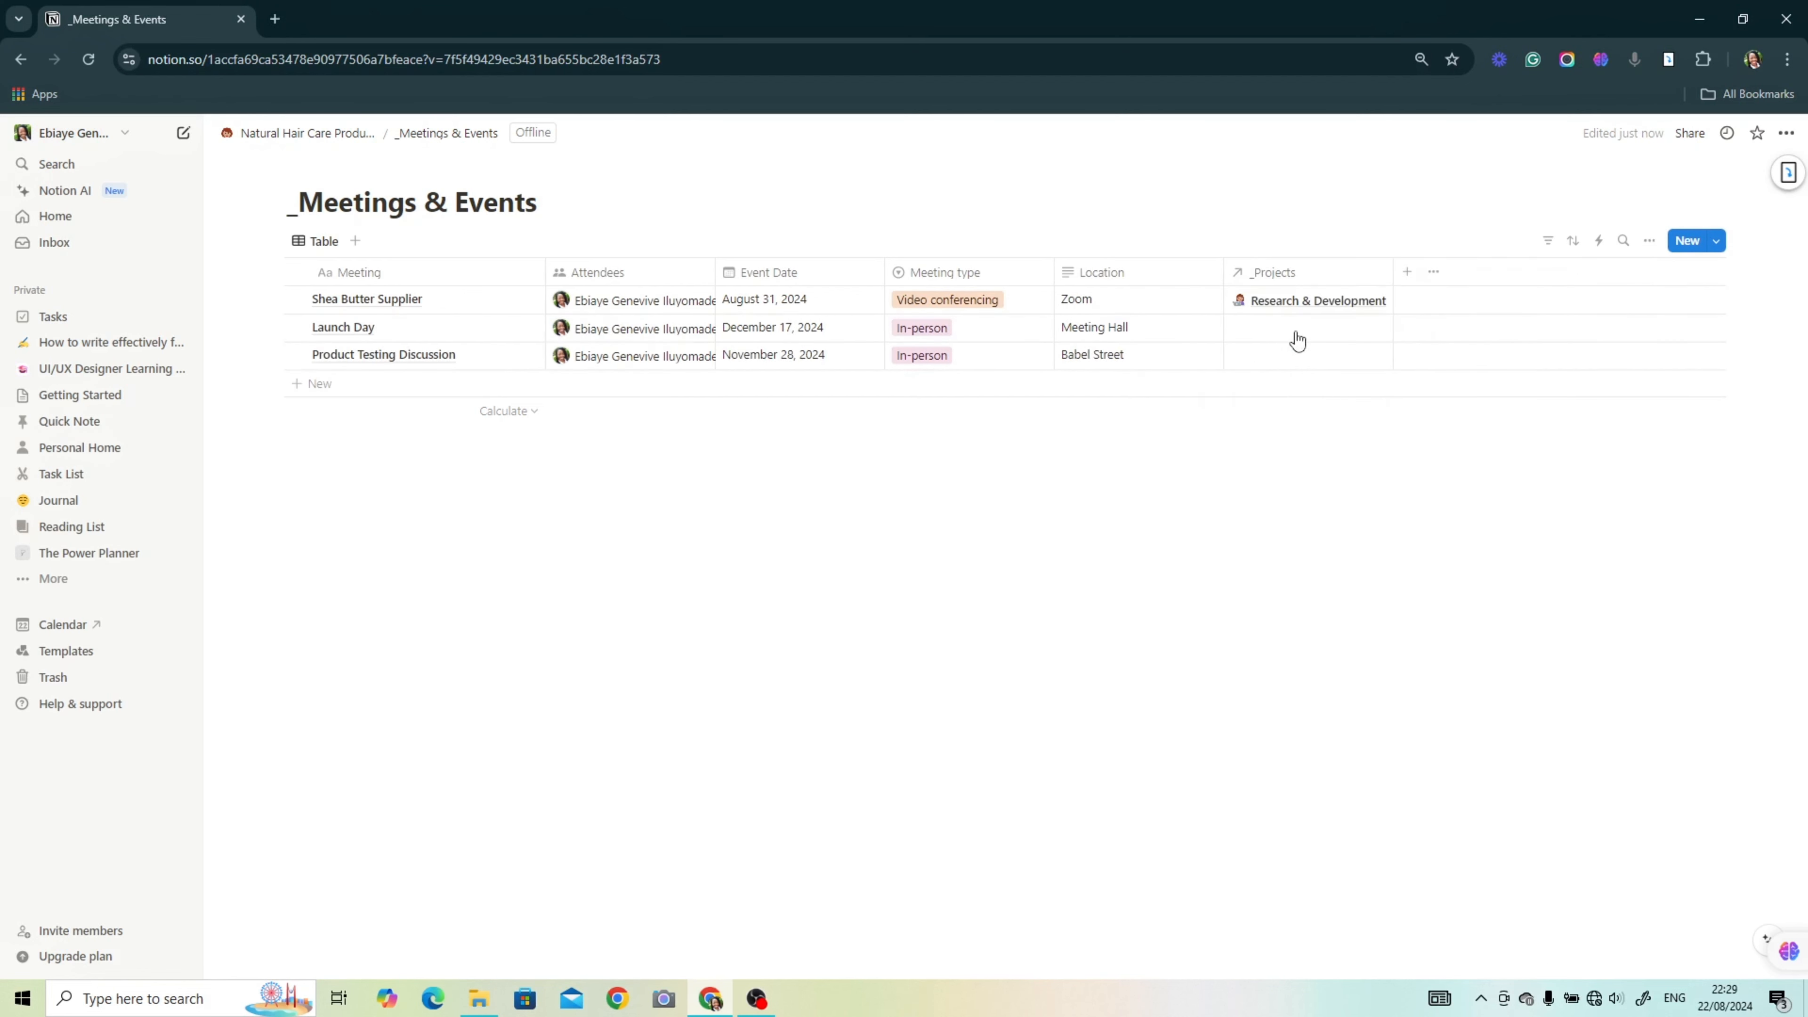
pyautogui.click(1297, 330)
pyautogui.click(1310, 493)
pyautogui.click(1101, 534)
pyautogui.click(1303, 355)
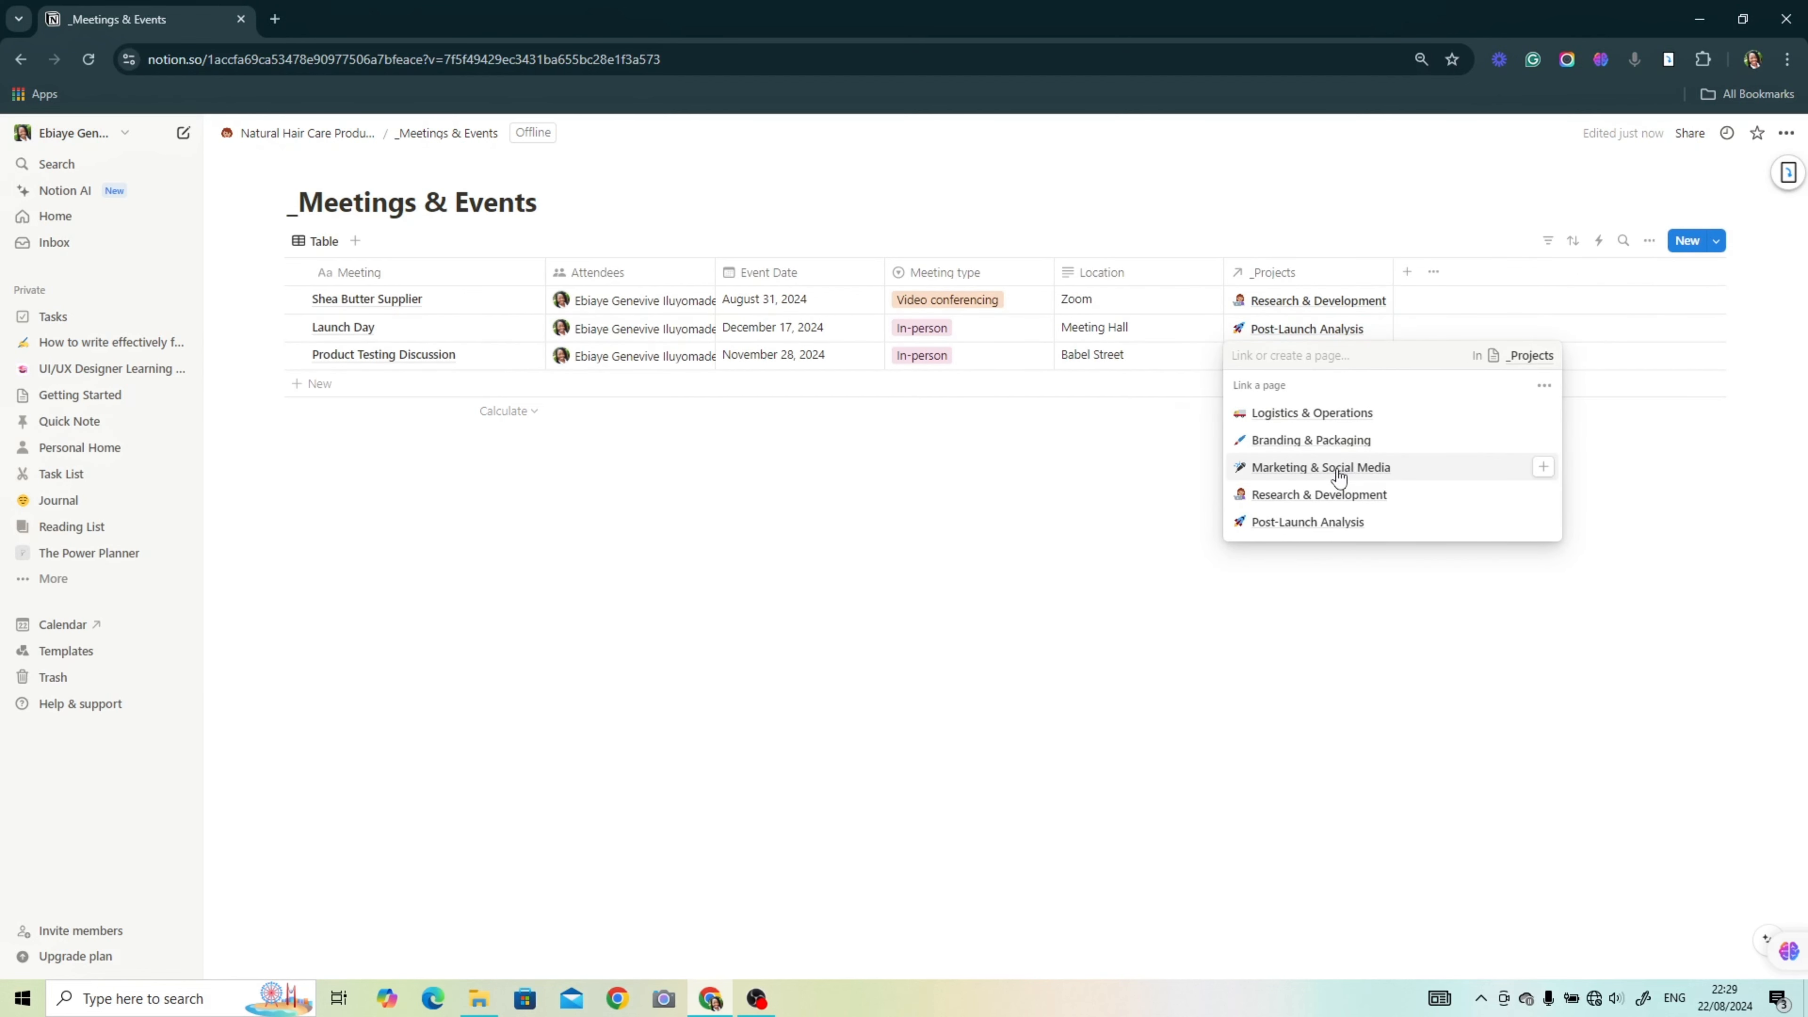
pyautogui.click(1325, 494)
pyautogui.click(1412, 474)
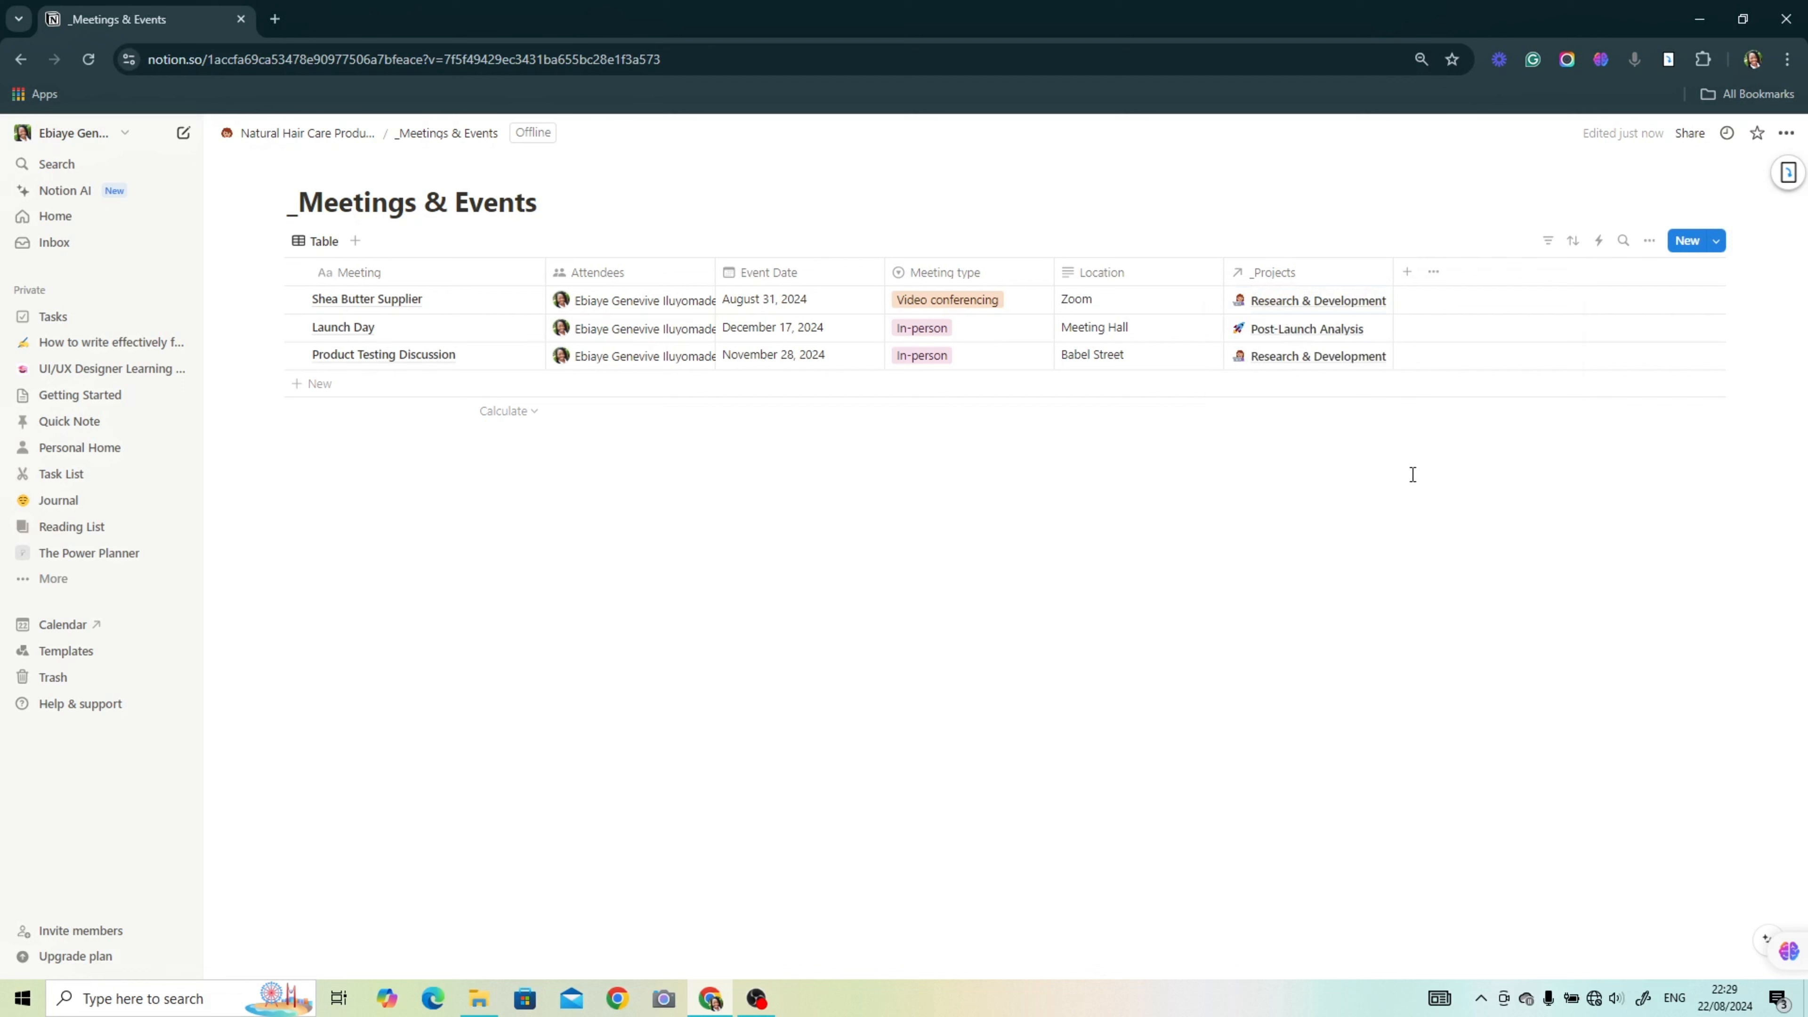
# Step: Add a two-way relation property linking _Meetings & Events to the _Tasks & Sub-Tasks database
pyautogui.click(1409, 274)
pyautogui.scroll(-3, 1566, 720)
pyautogui.click(1565, 716)
pyautogui.click(1550, 464)
pyautogui.click(1689, 417)
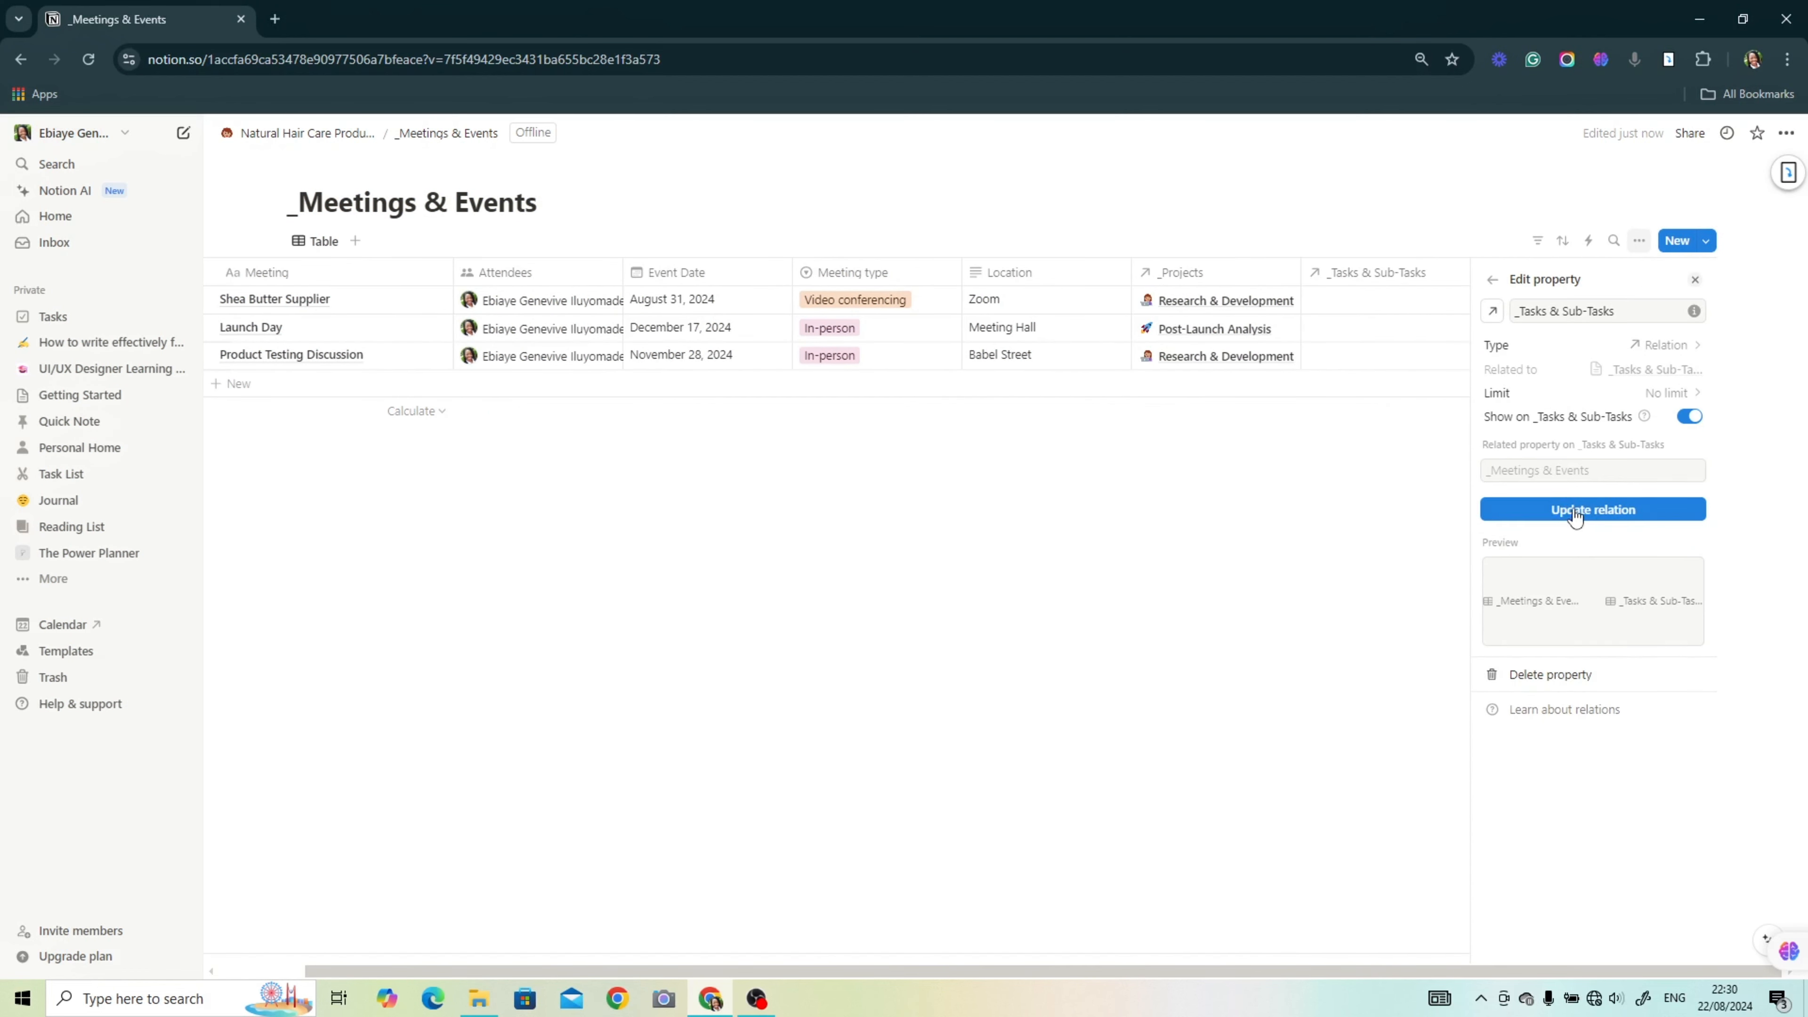
pyautogui.click(1575, 510)
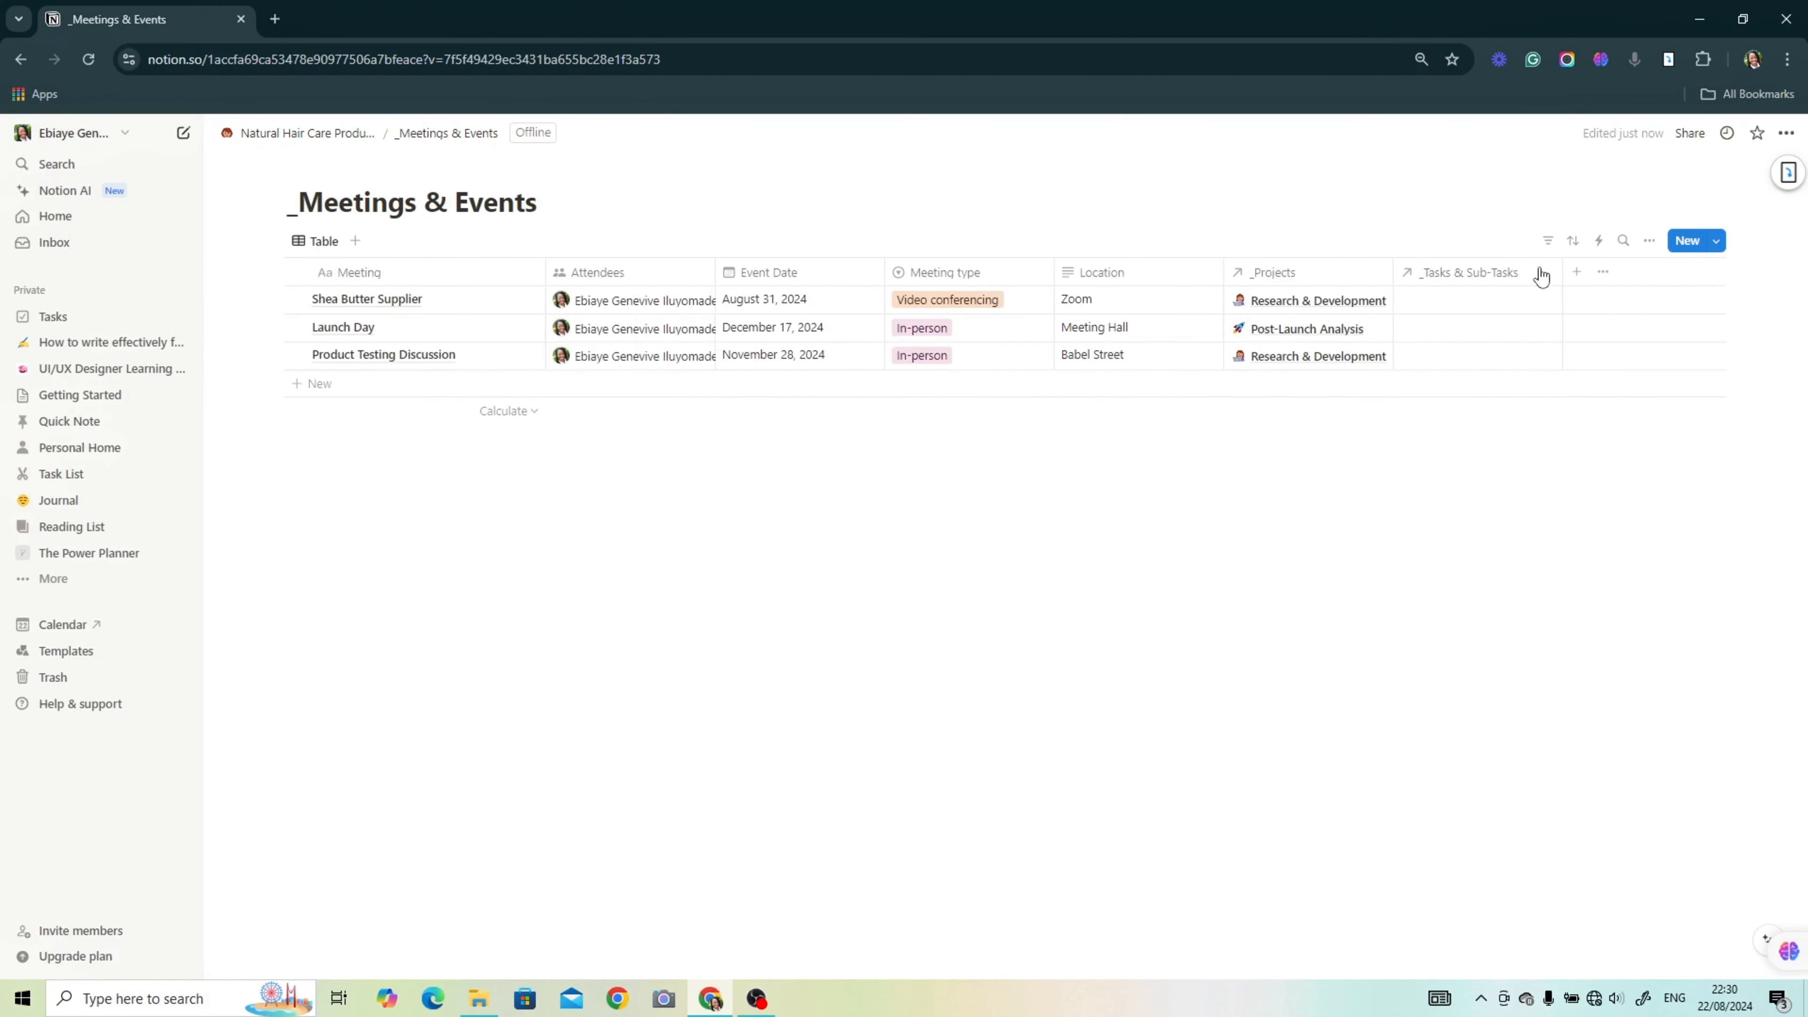
pyautogui.click(1593, 999)
# Step: Link the Shea Butter Supplier meeting to the task Source Raw Materials for Product Formulation
pyautogui.click(1471, 314)
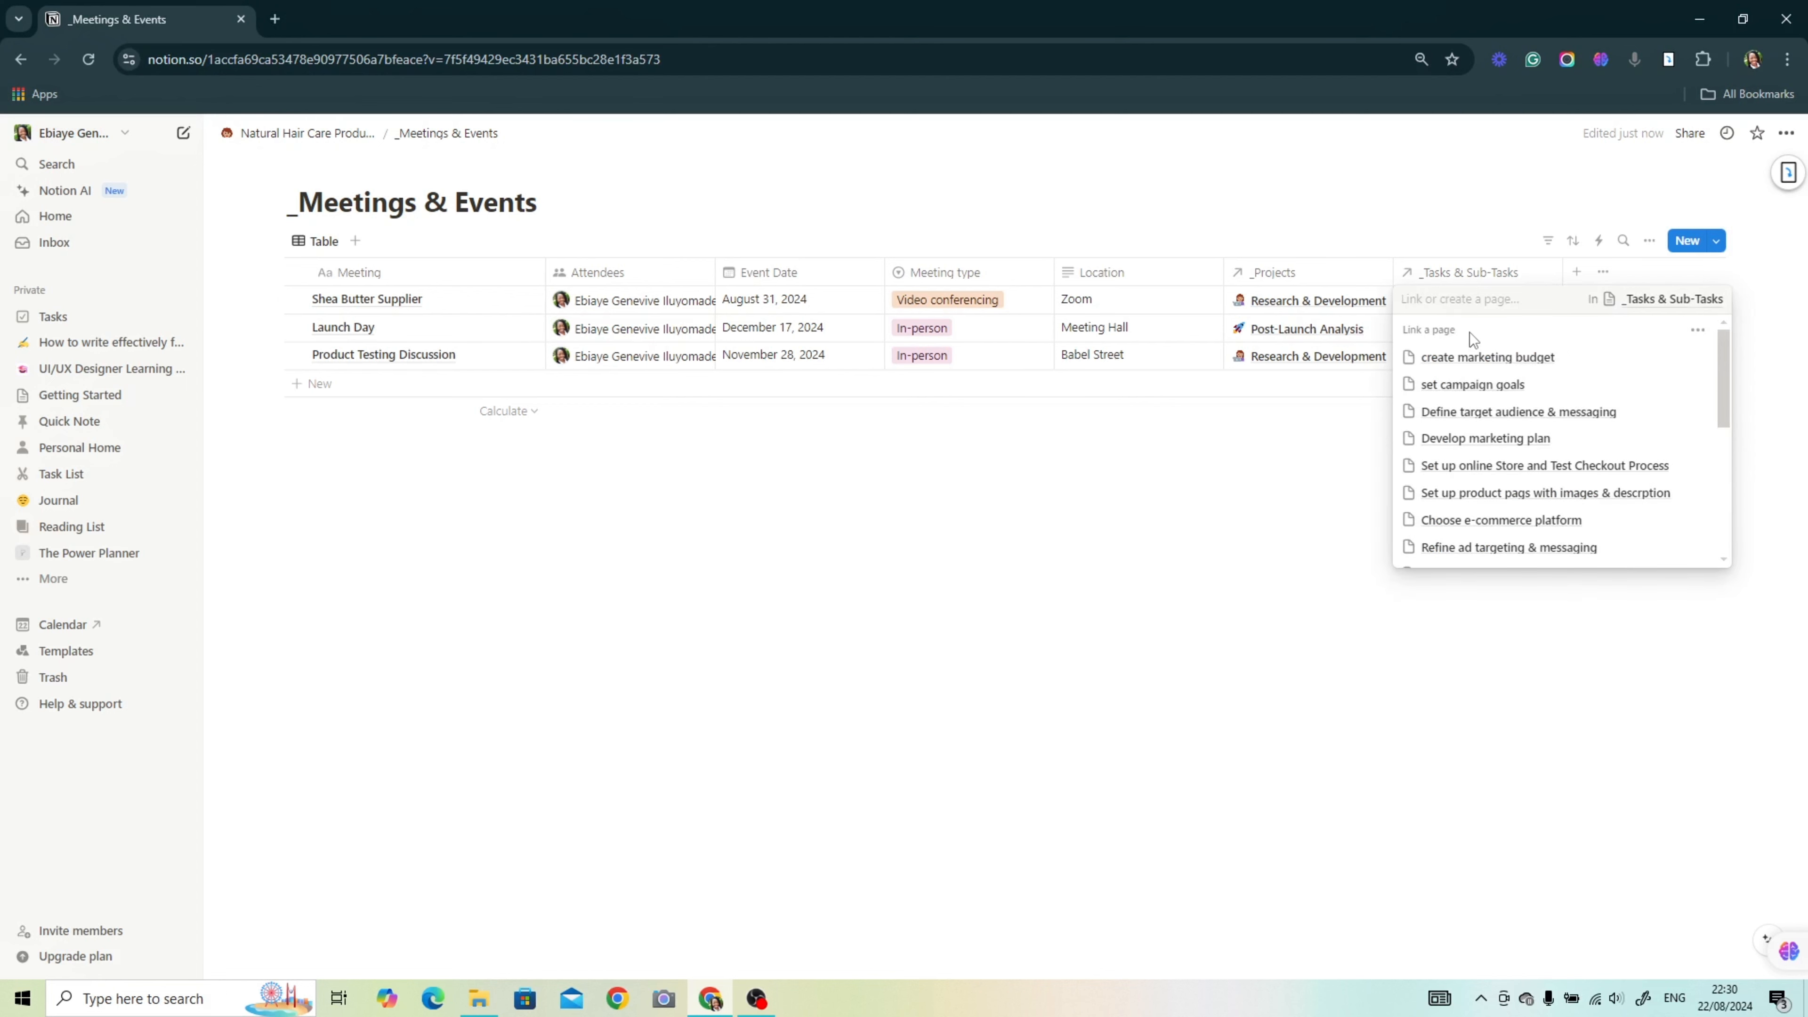
pyautogui.scroll(-3, 1522, 488)
pyautogui.moveTo(1723, 419); pyautogui.dragTo(1721, 546)
pyautogui.click(1527, 504)
pyautogui.click(1475, 330)
pyautogui.scroll(3, 1563, 485)
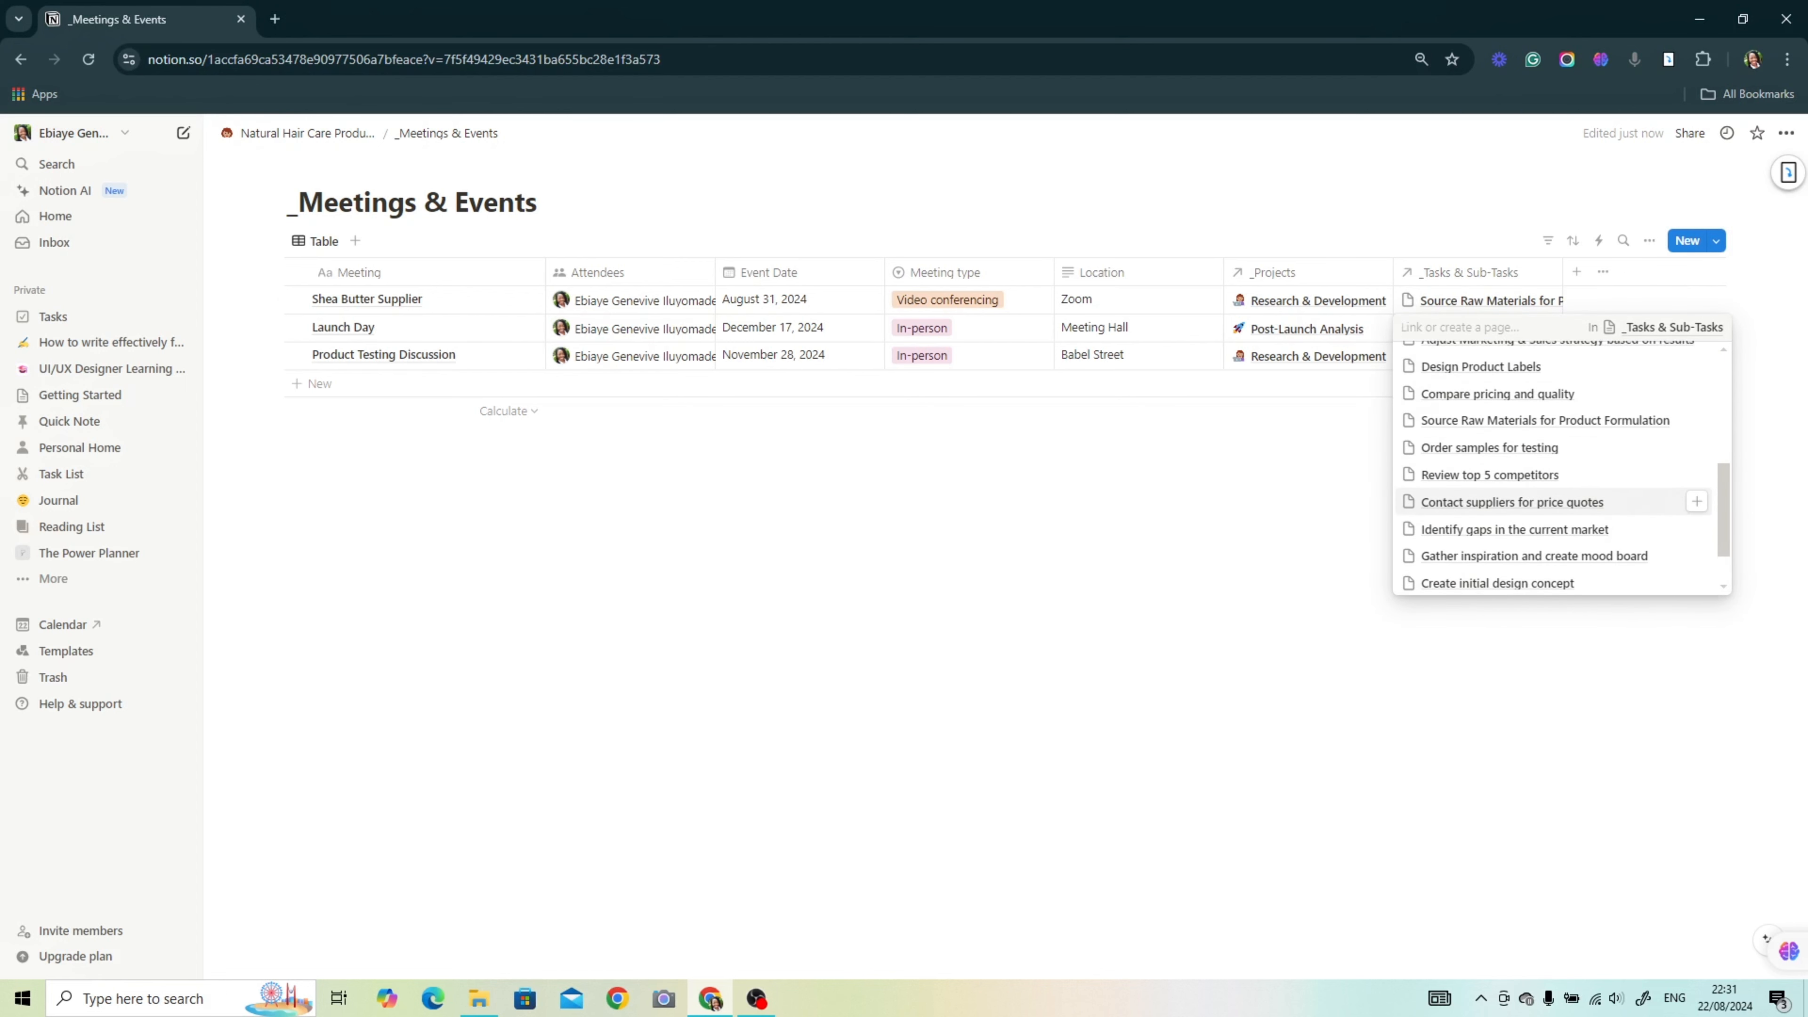
pyautogui.scroll(3, 1699, 442)
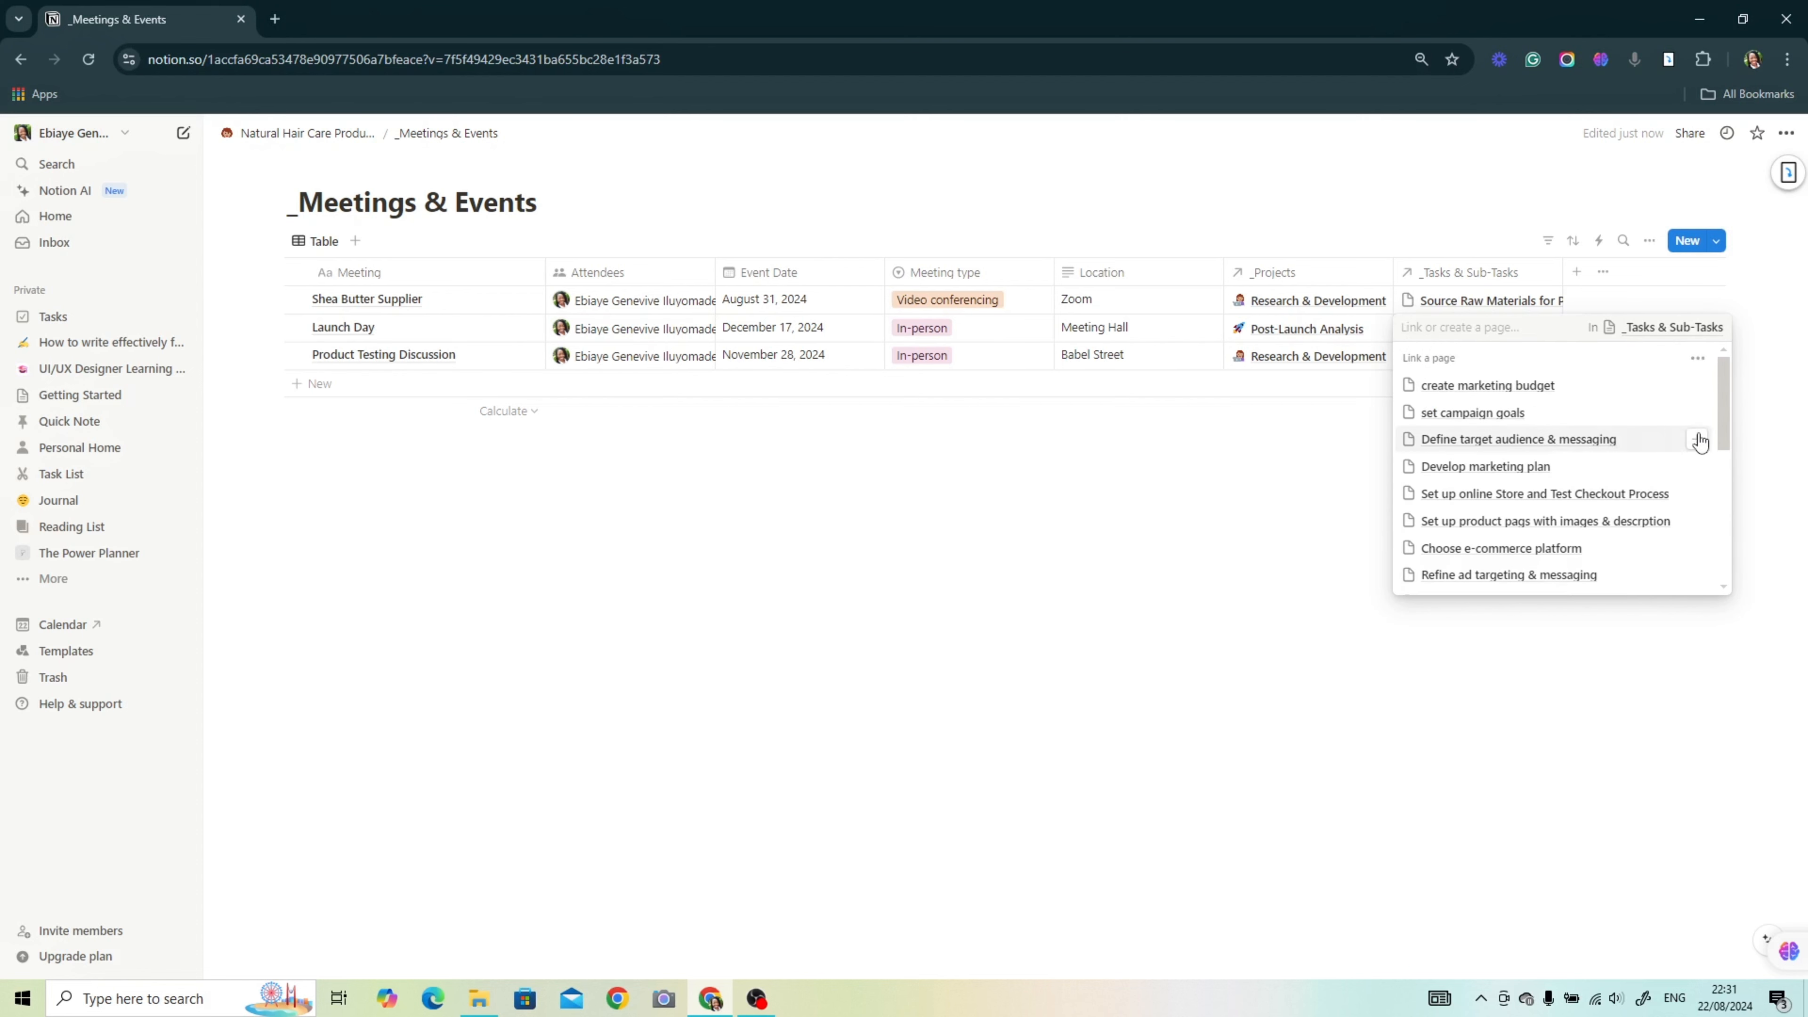
# Step: Link the Product Testing Discussion meeting to the task Order samples for testing
pyautogui.click(1433, 353)
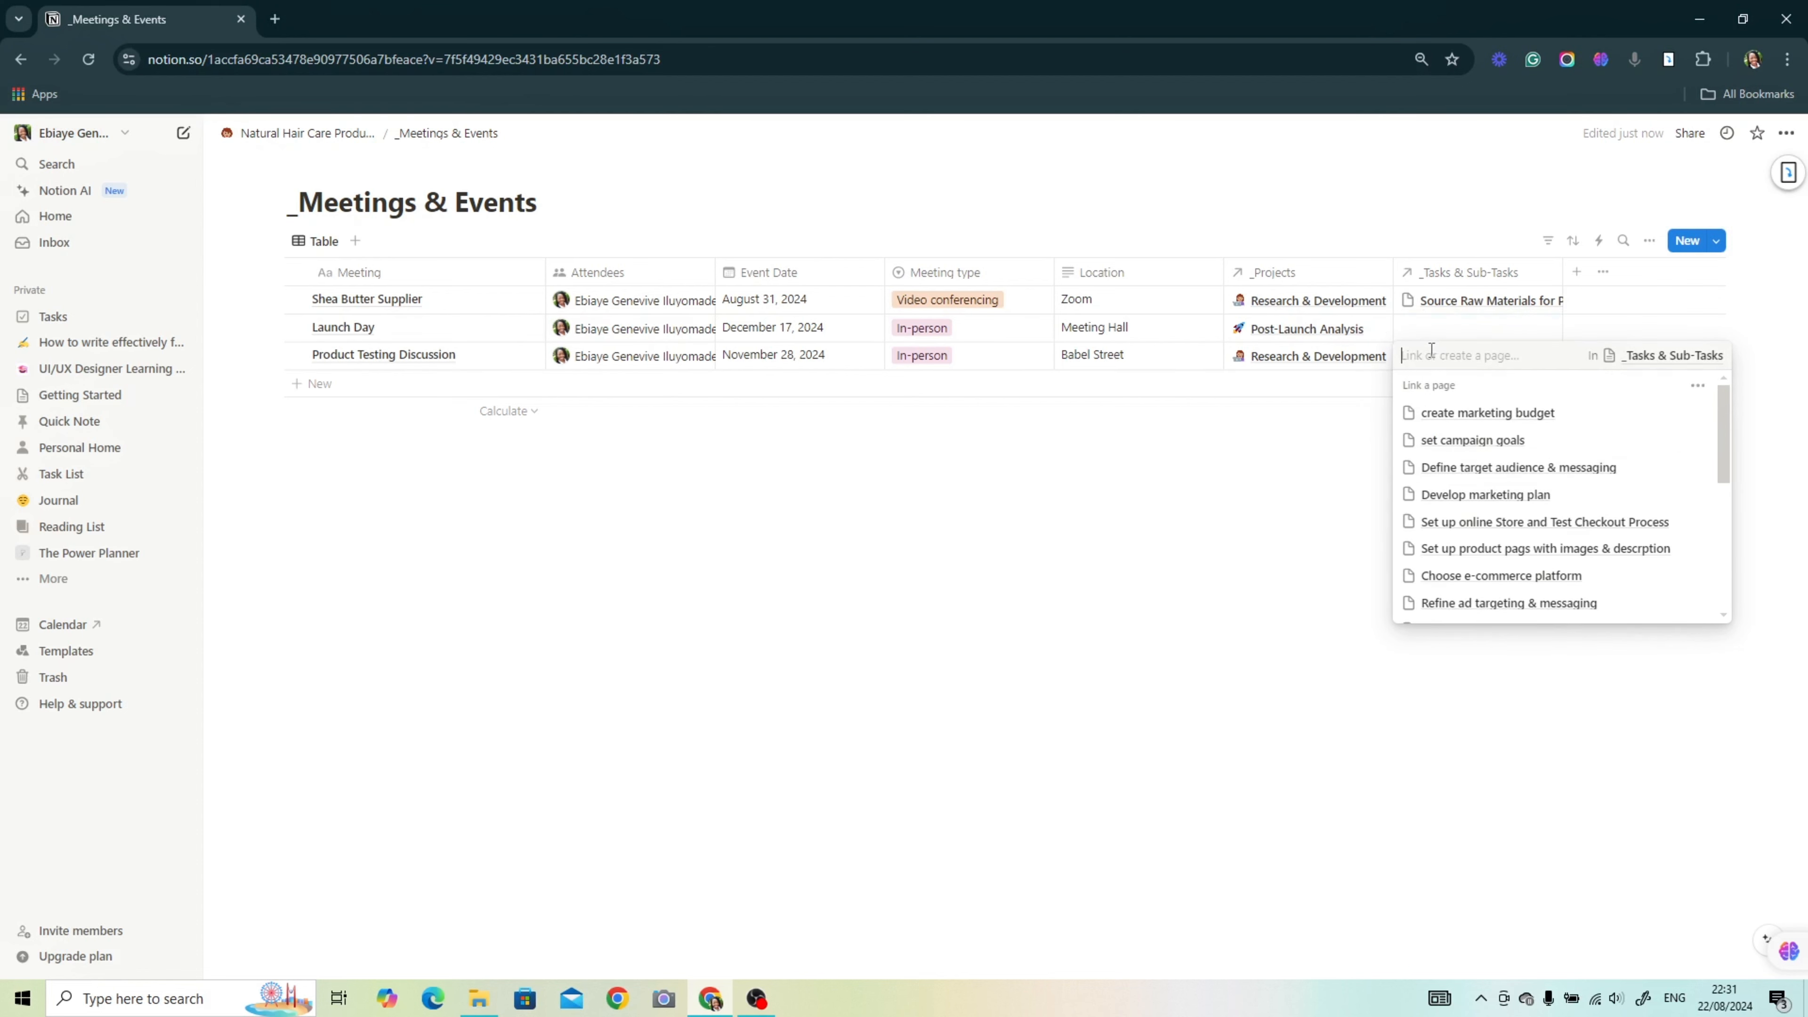
pyautogui.scroll(-3, 1563, 527)
pyautogui.click(1542, 551)
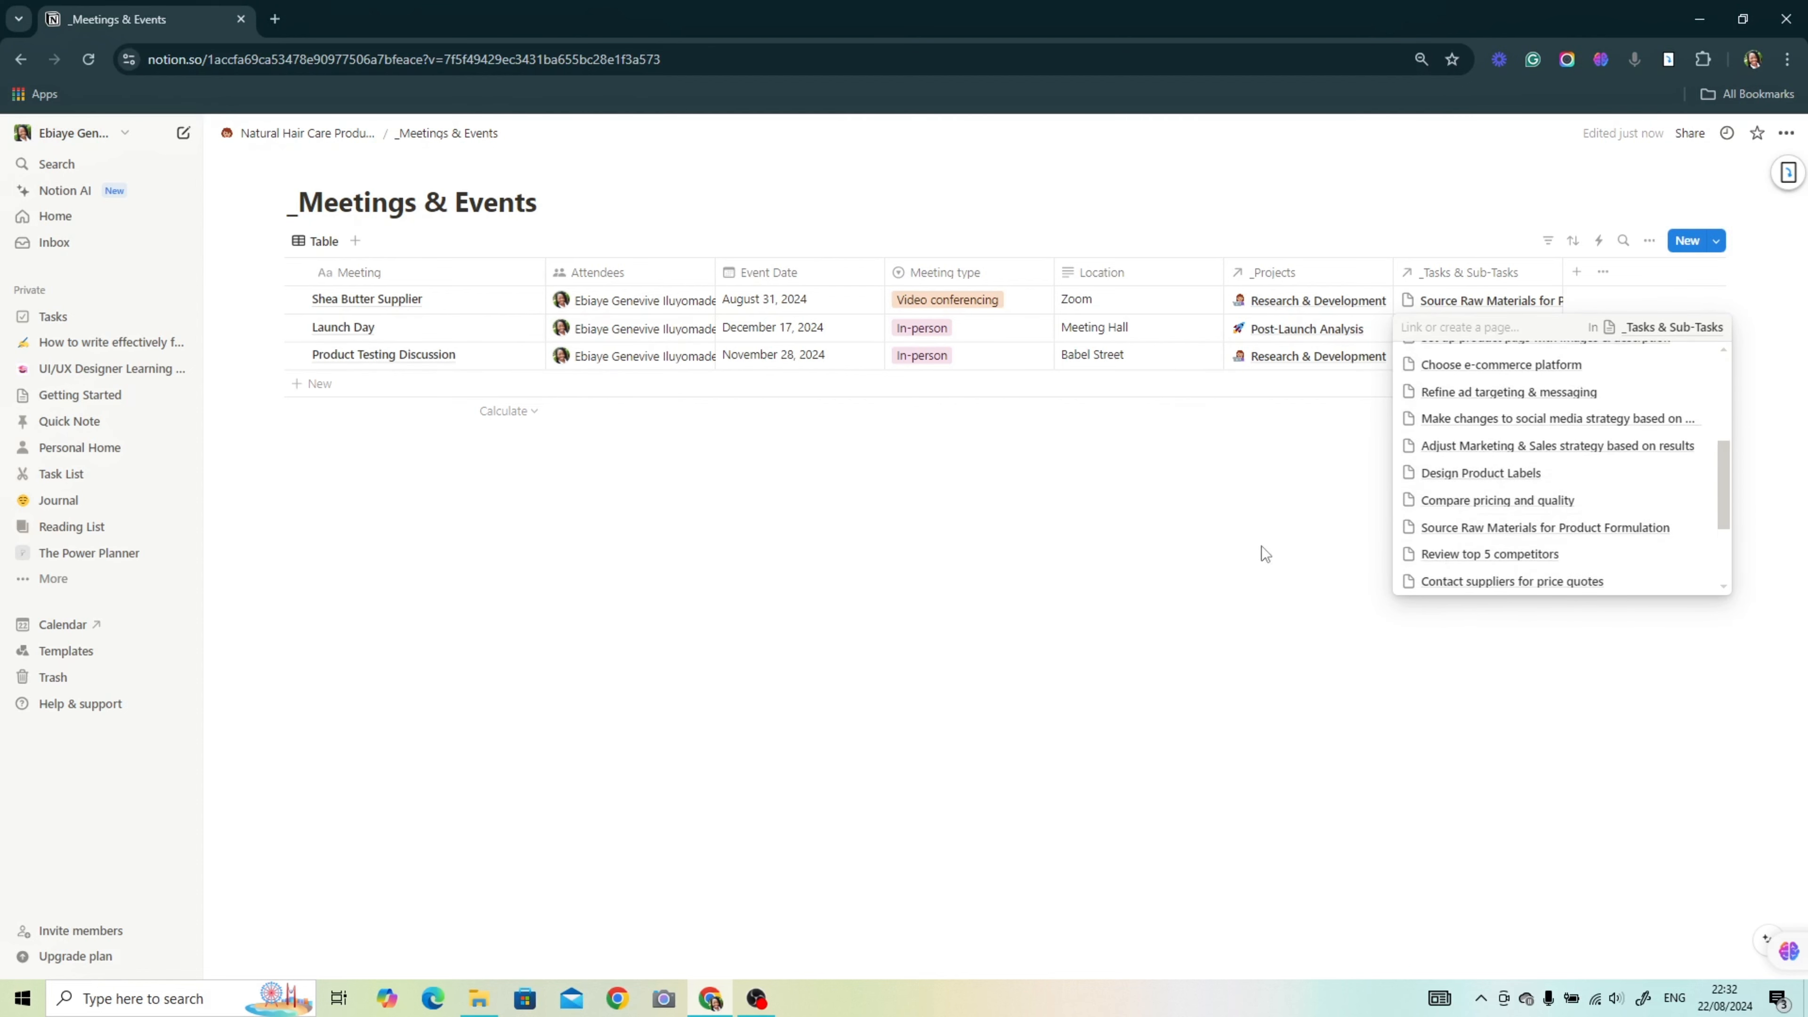
# Step: Link the Launch Day meeting to the task Contact suppliers for price quotes
pyautogui.scroll(-5, 1594, 524)
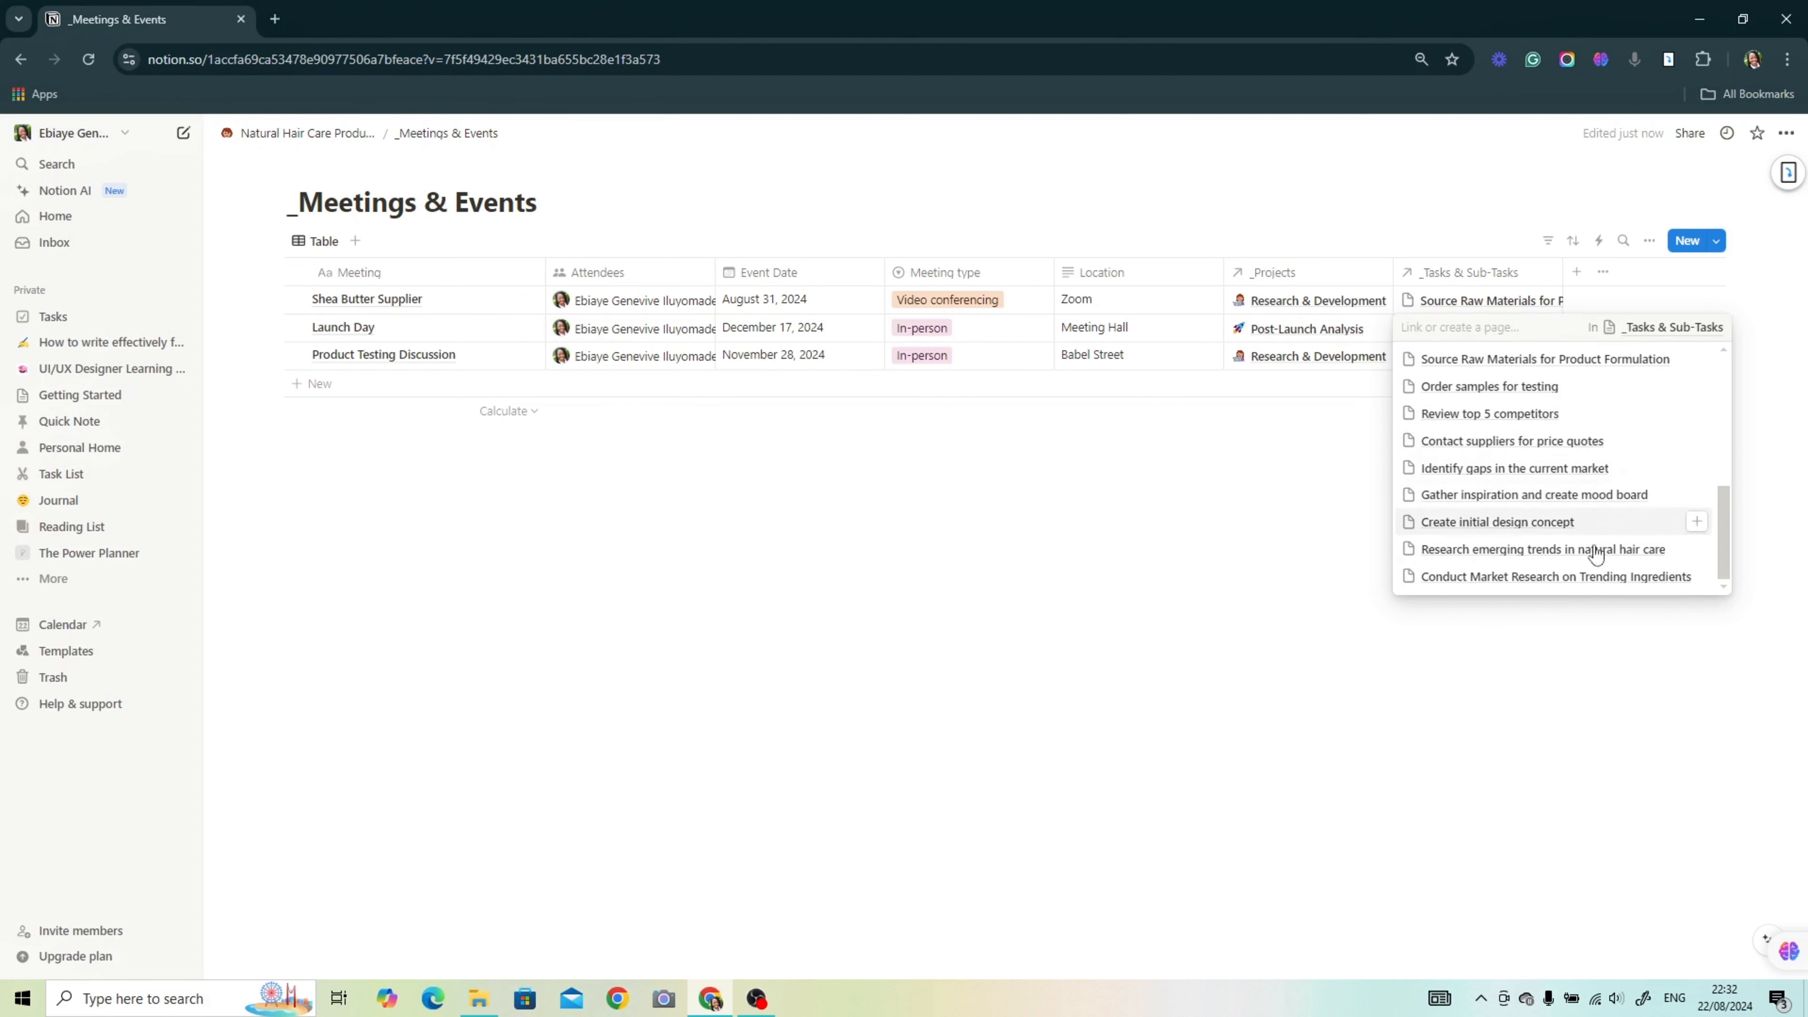
pyautogui.scroll(1, 1630, 467)
# Step: Add a Calendar view to the _Meetings & Events database and look through its months for the scheduled events
pyautogui.click(355, 241)
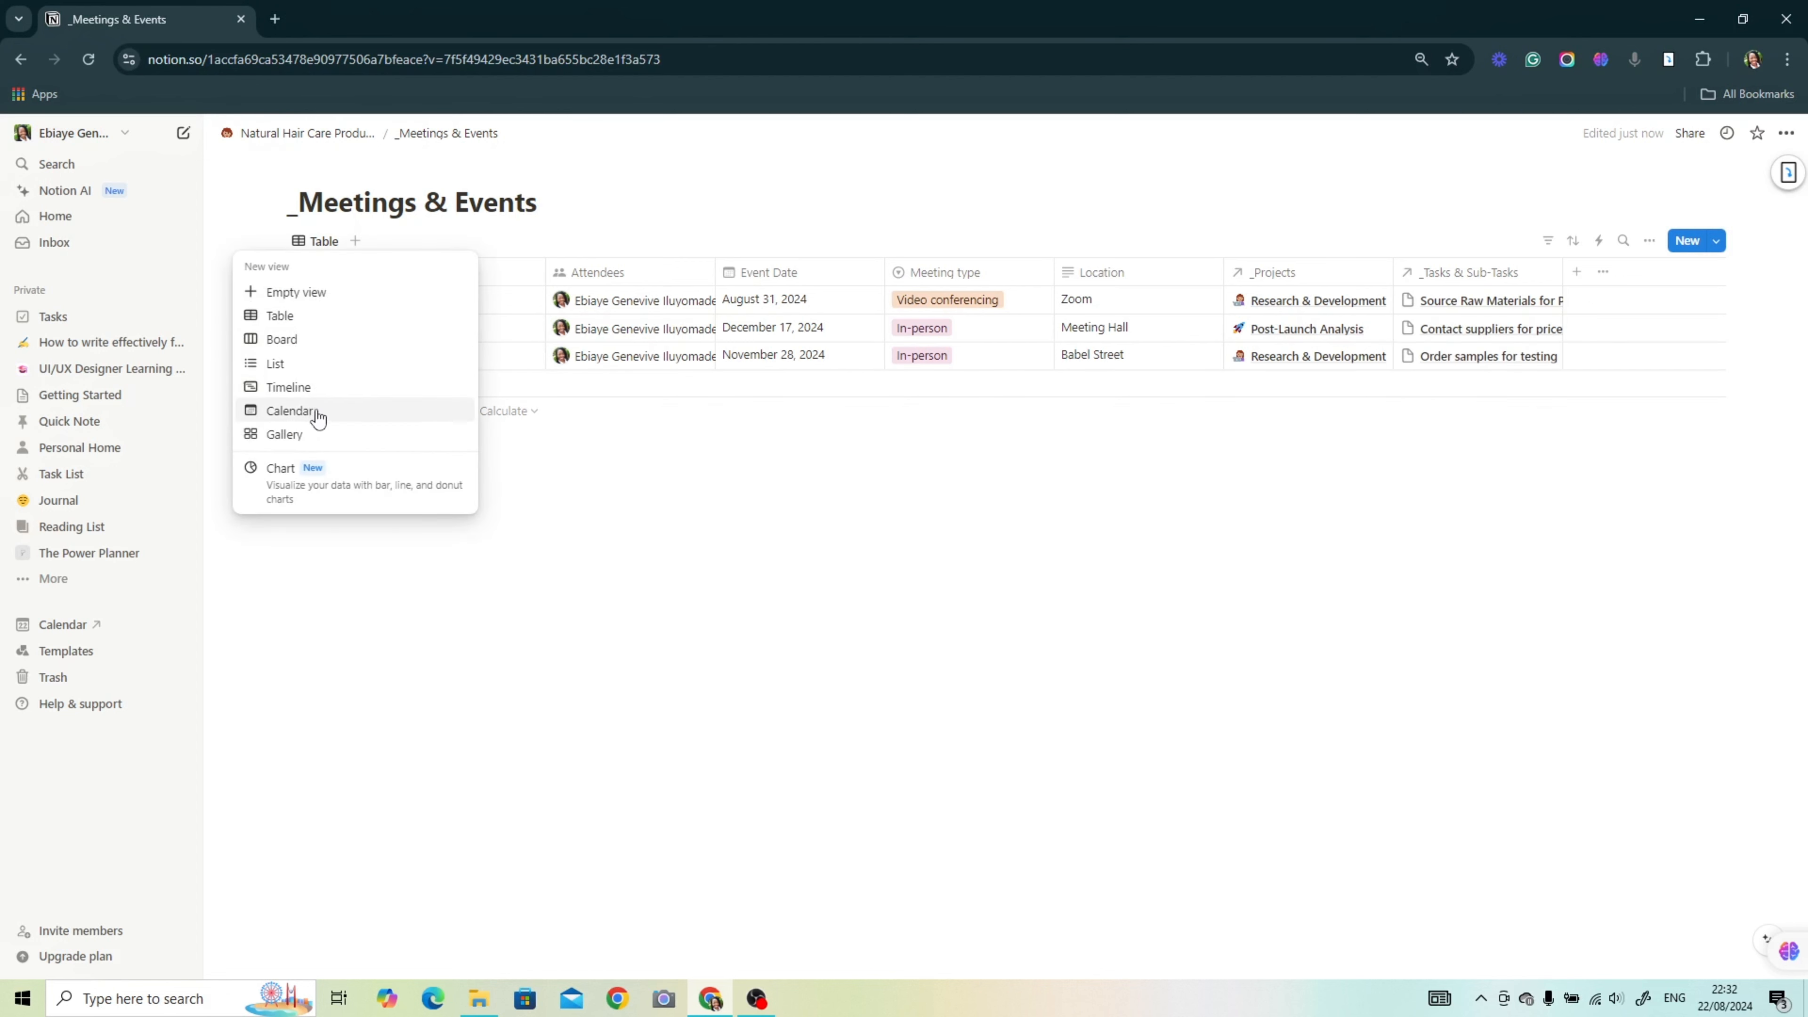
pyautogui.click(320, 422)
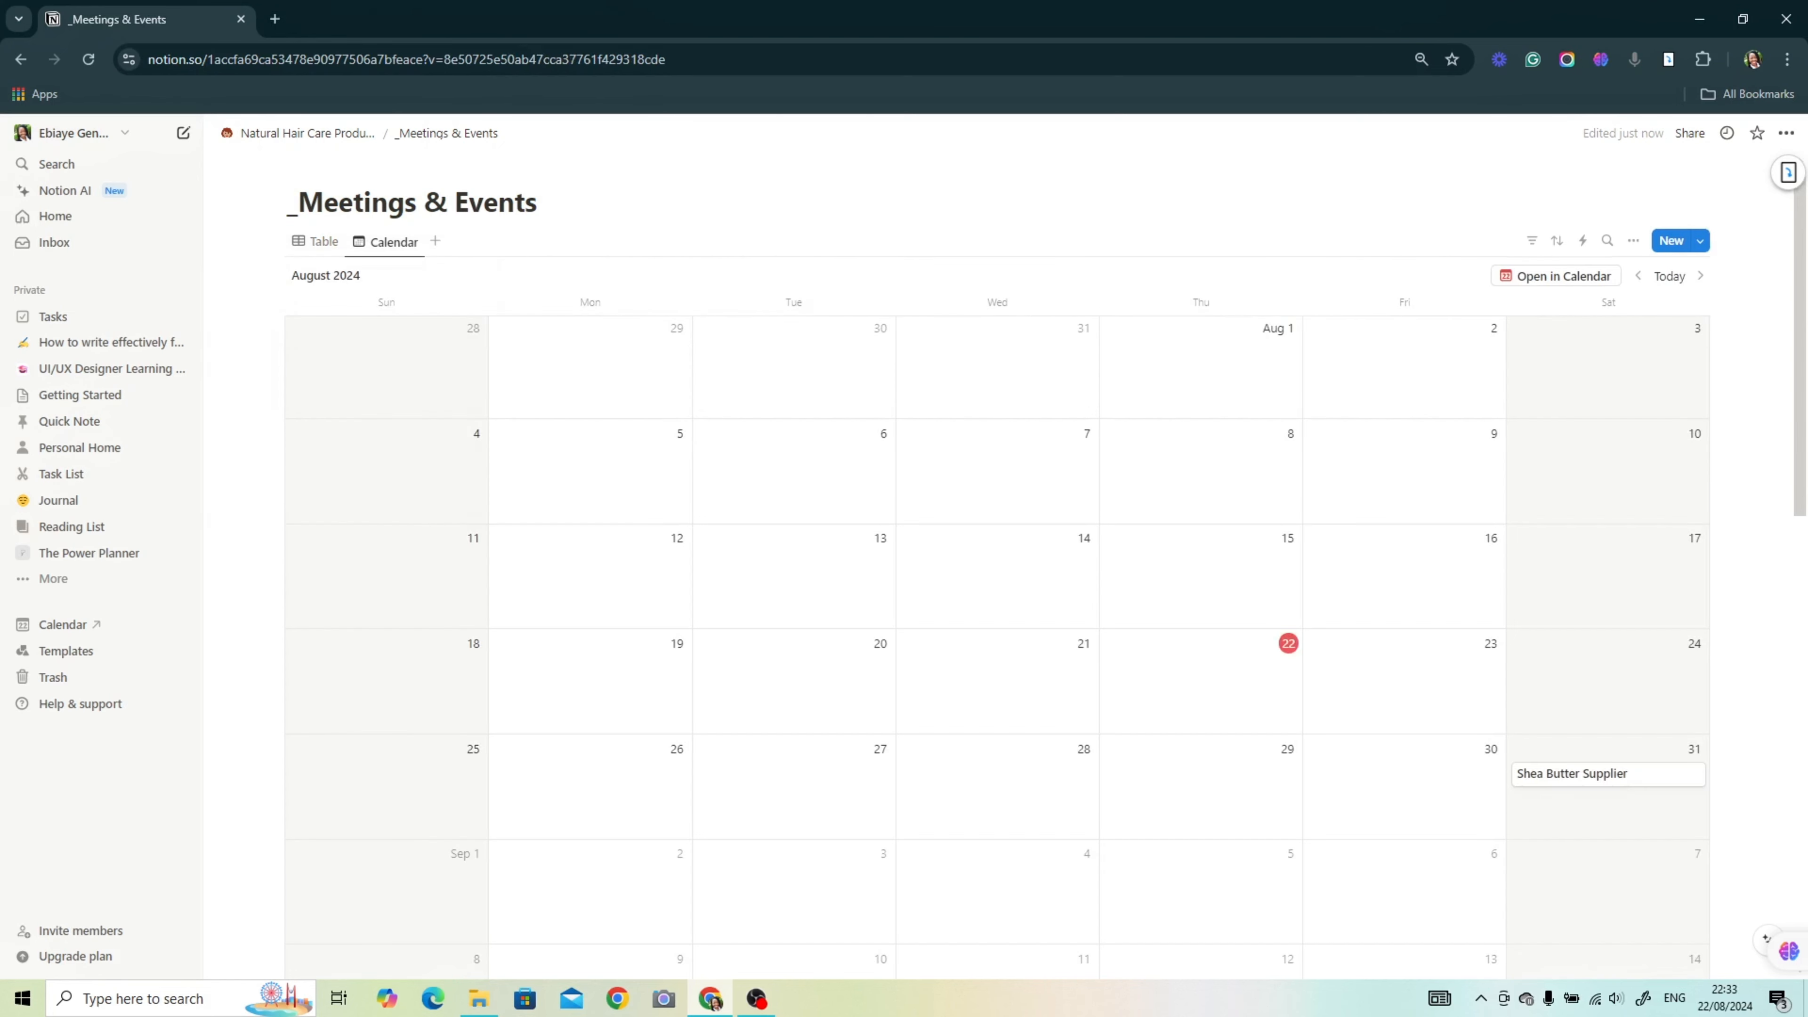
pyautogui.scroll(-8, 1516, 593)
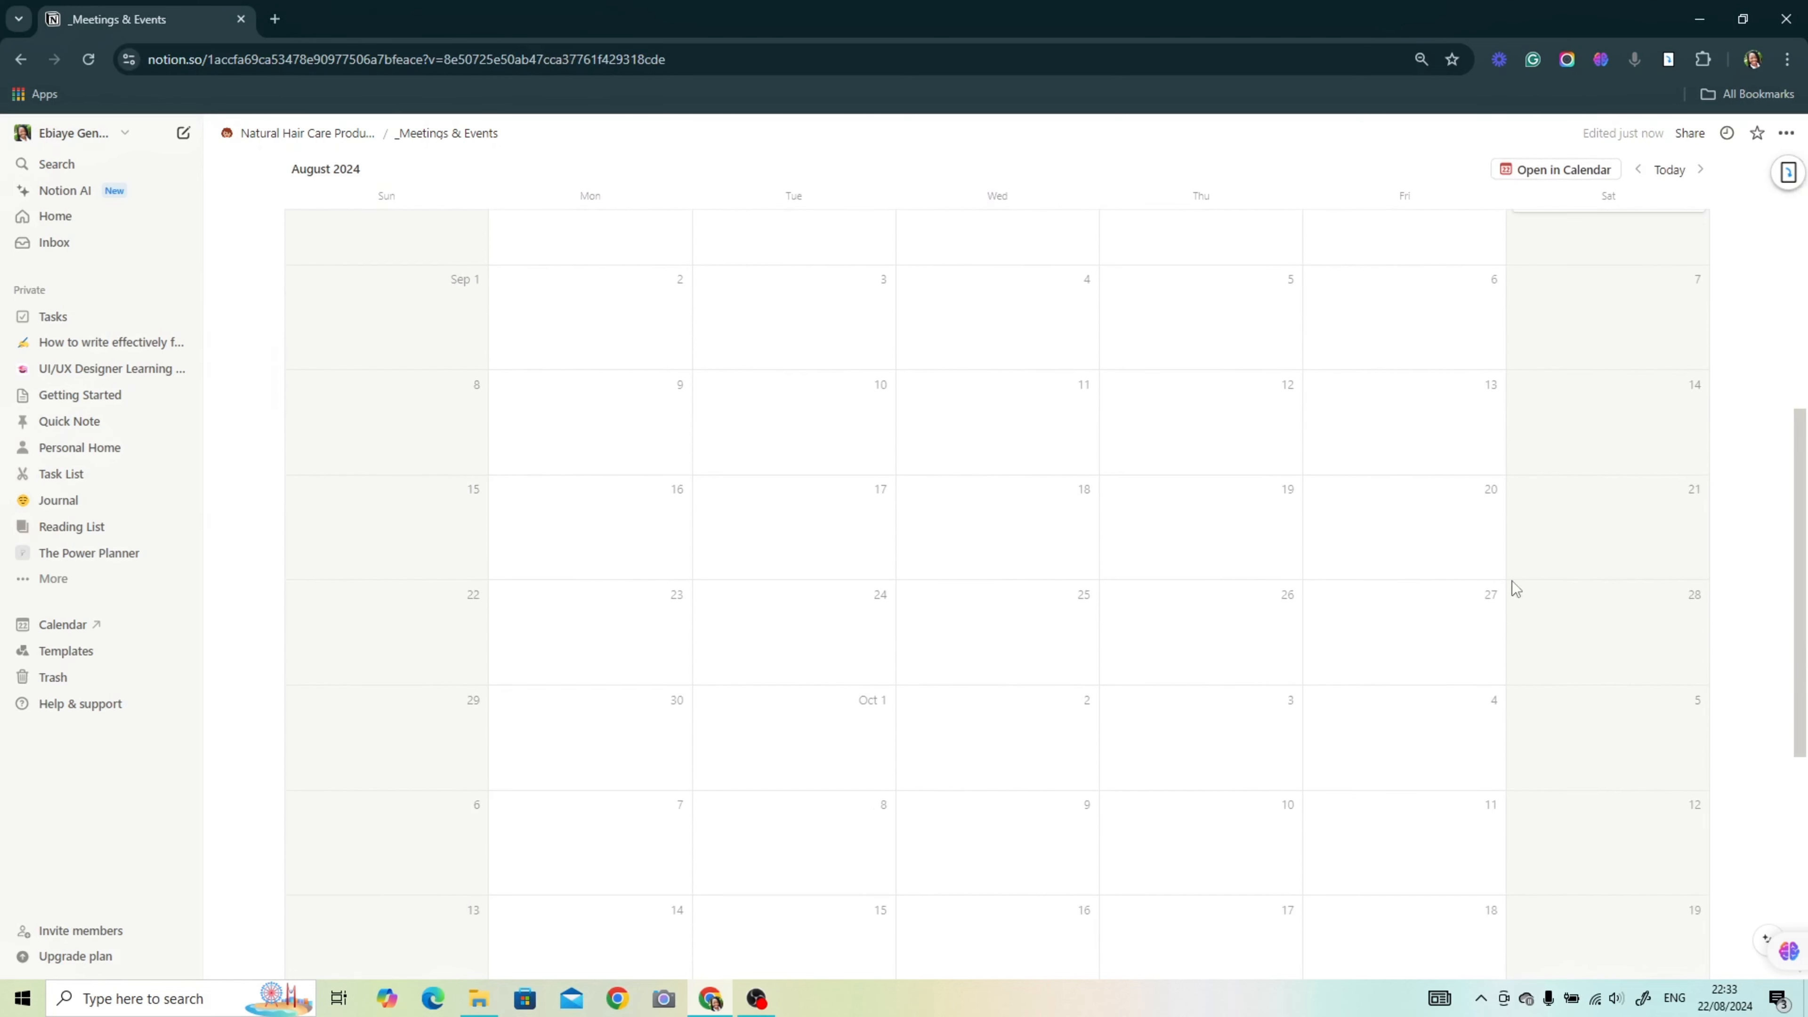
pyautogui.scroll(-15, 1516, 589)
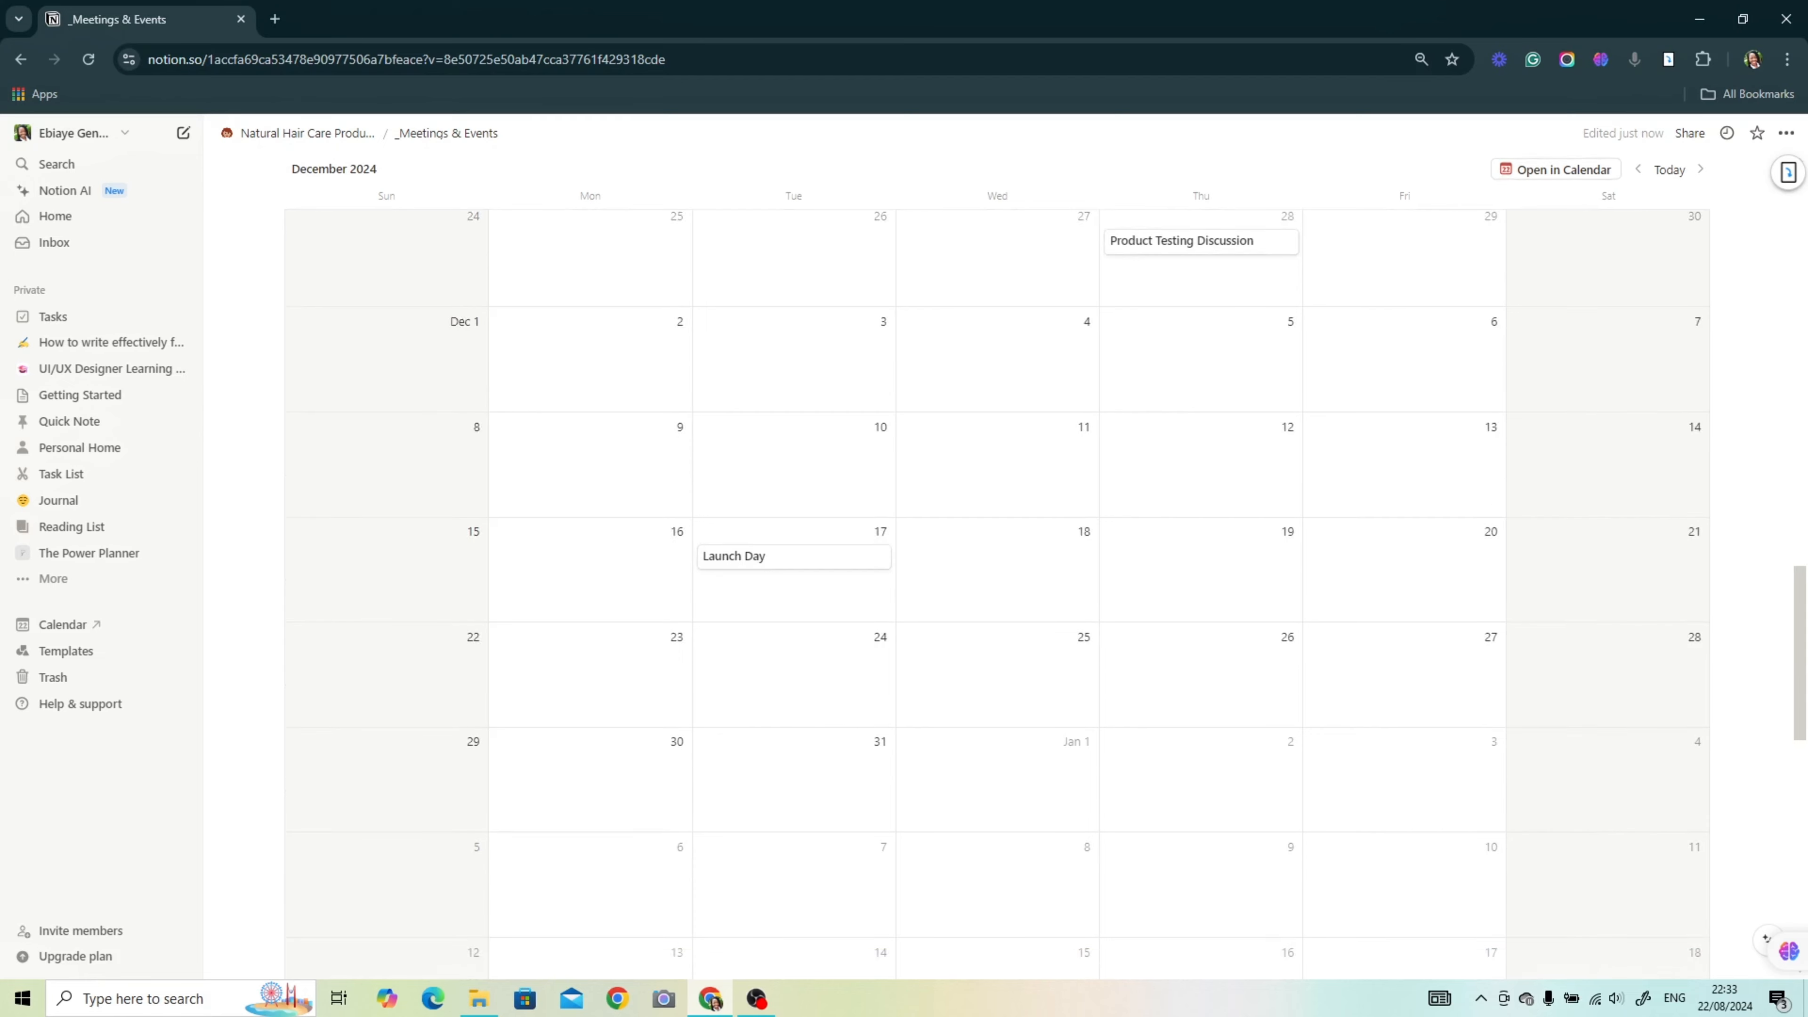
pyautogui.scroll(-15, 1479, 488)
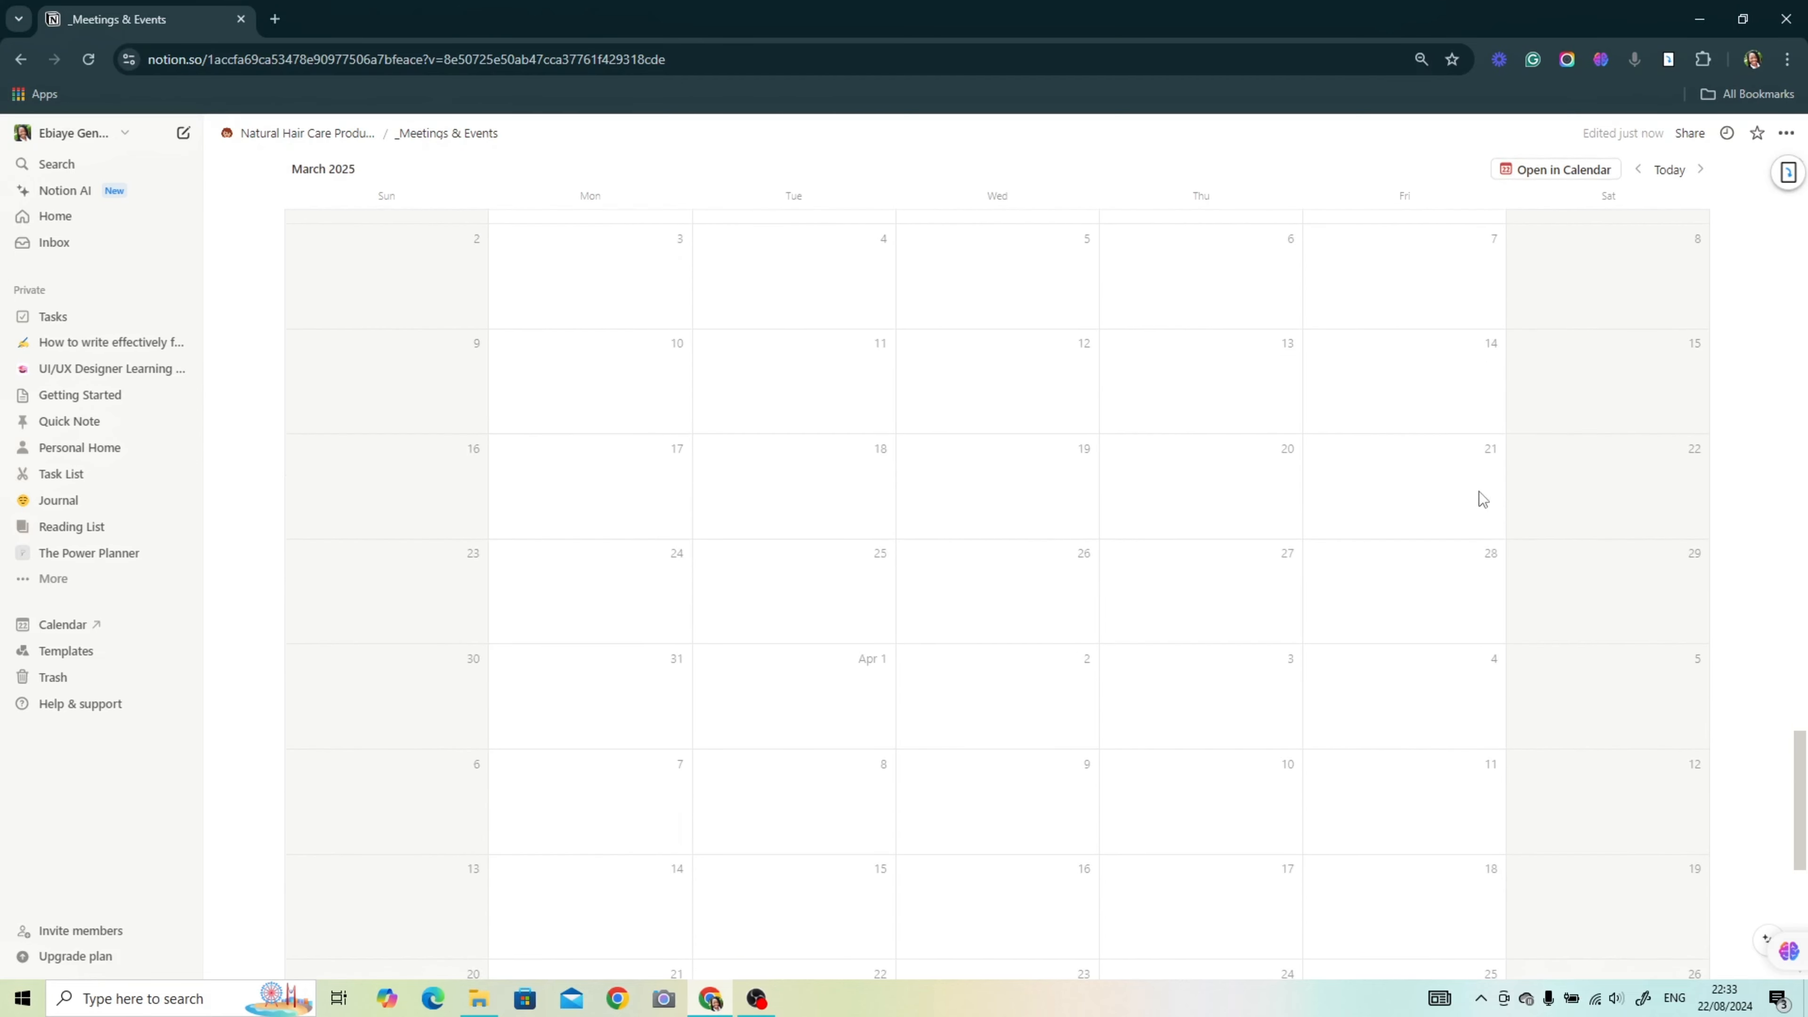
pyautogui.scroll(-20, 1483, 499)
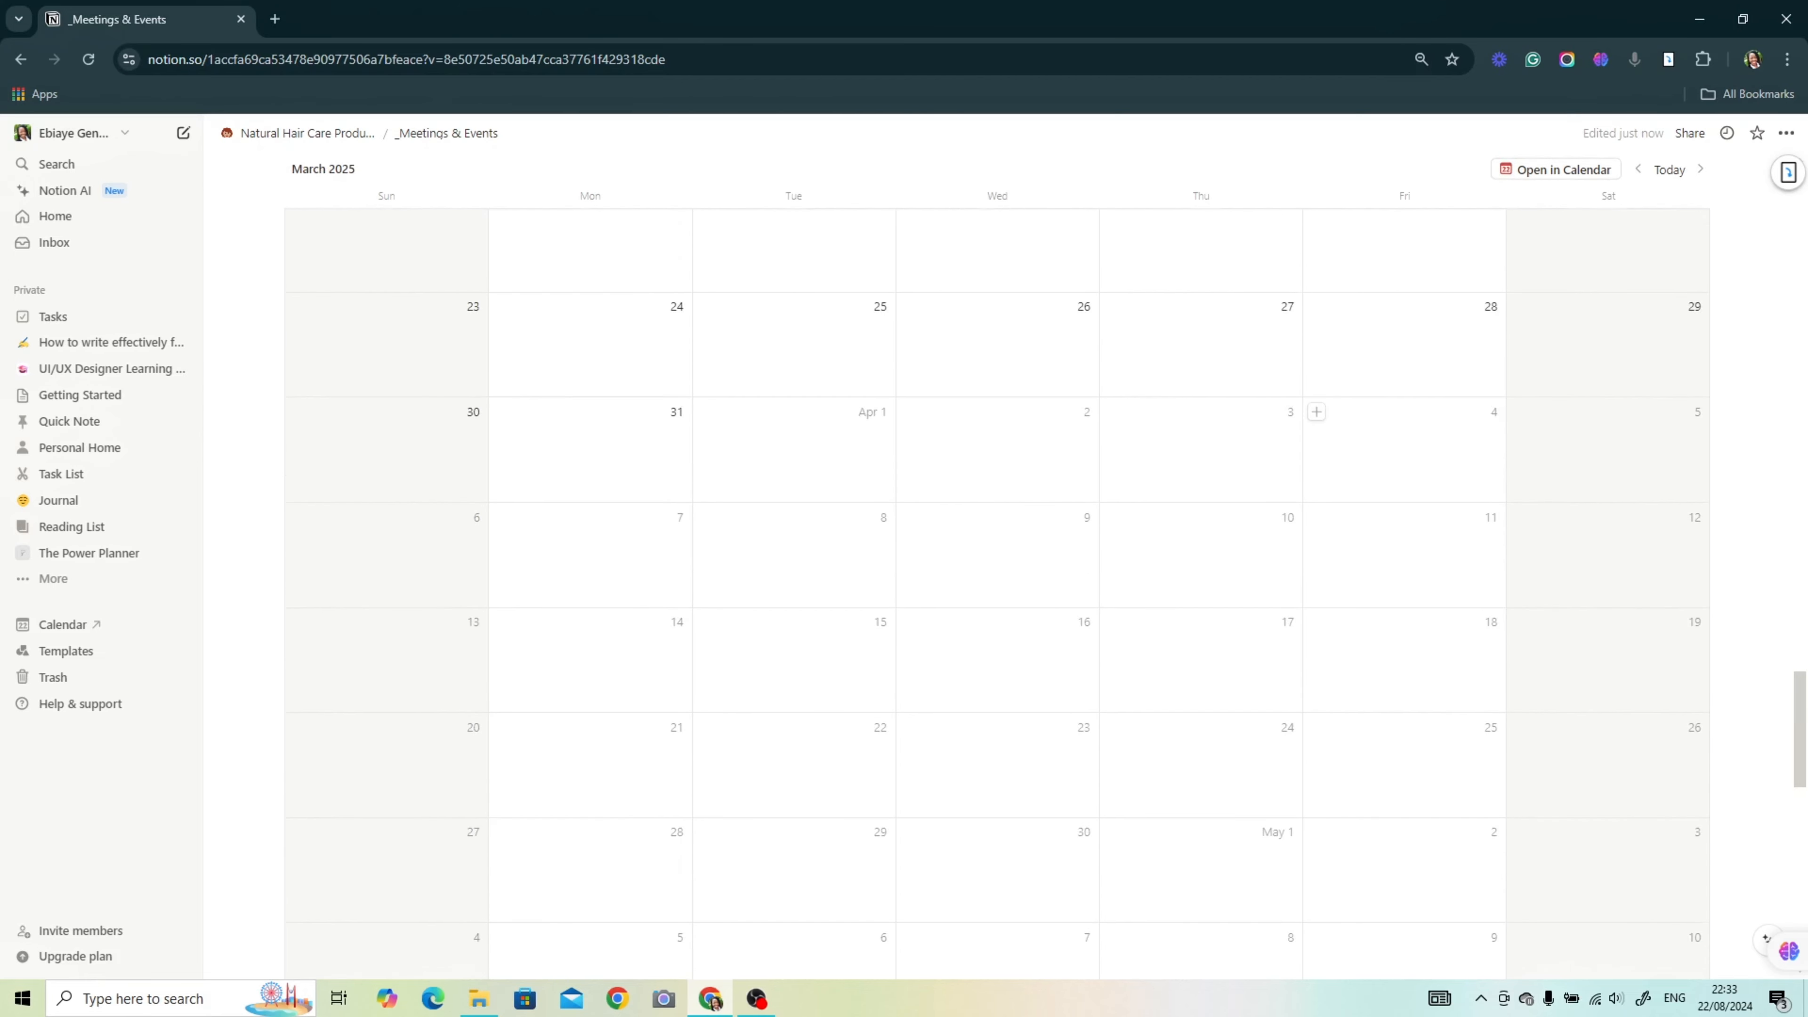
pyautogui.click(1670, 171)
pyautogui.scroll(-15, 1503, 467)
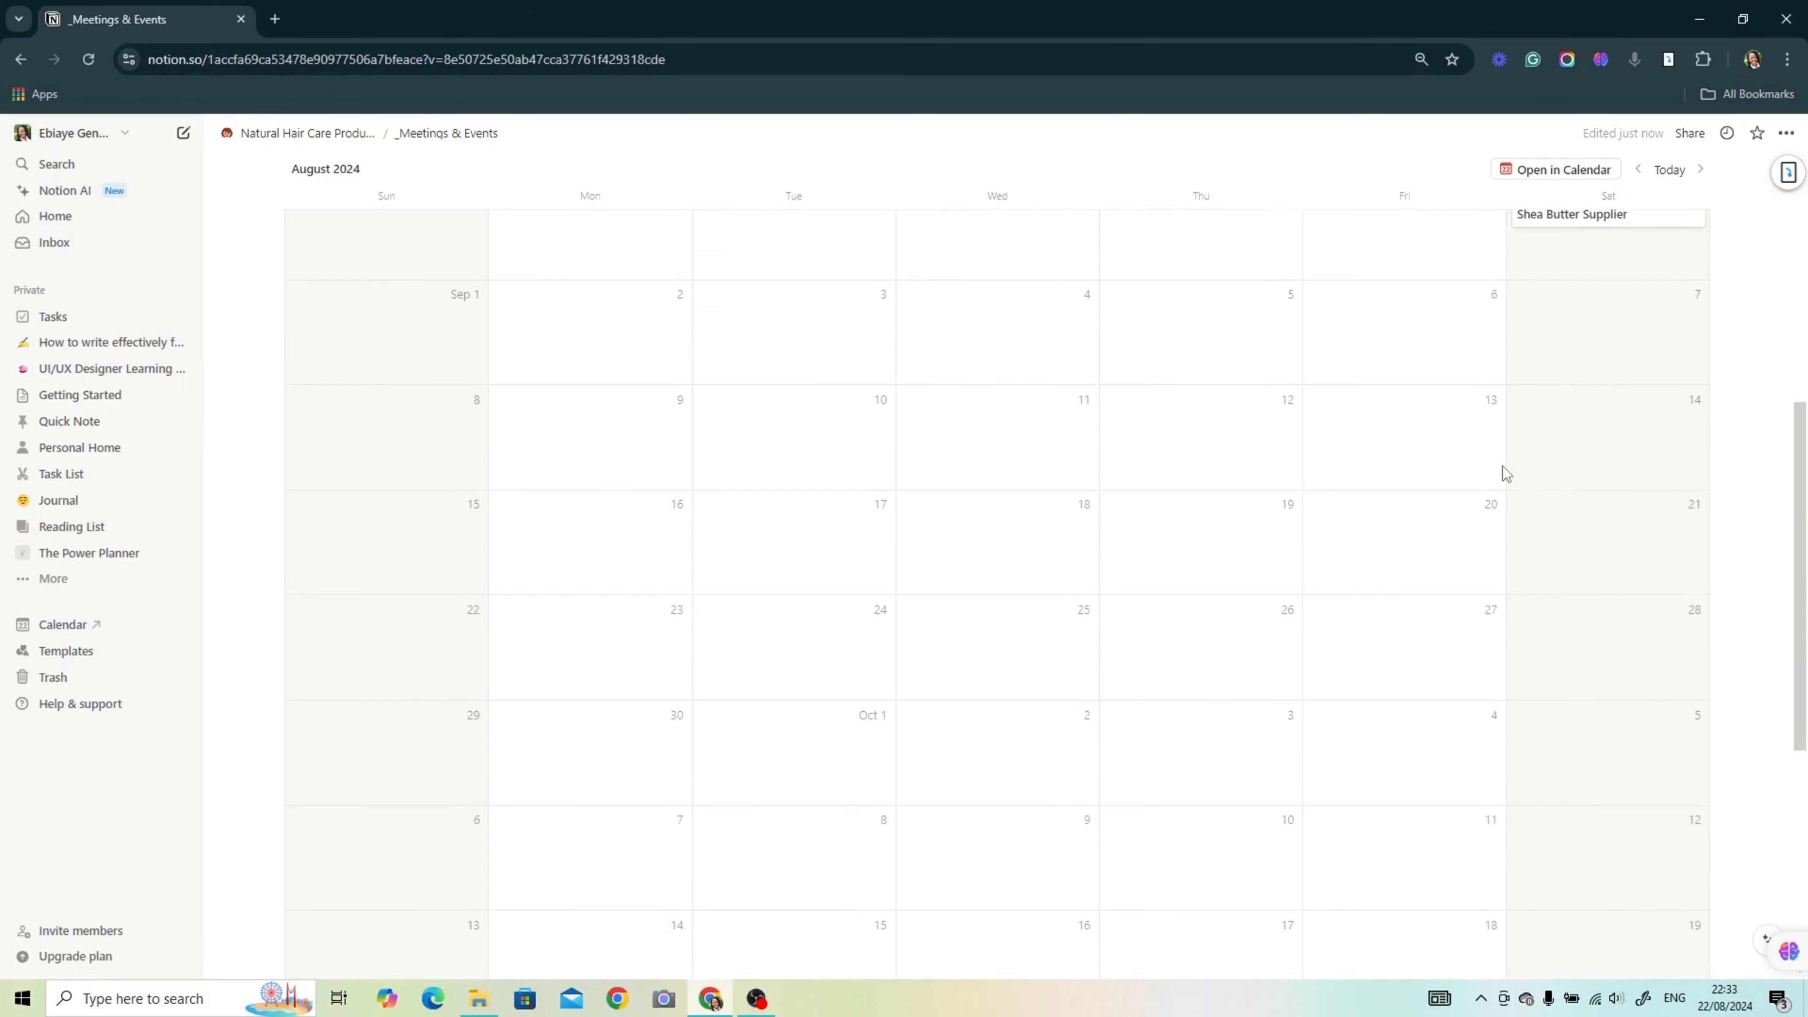
pyautogui.scroll(15, 1085, 669)
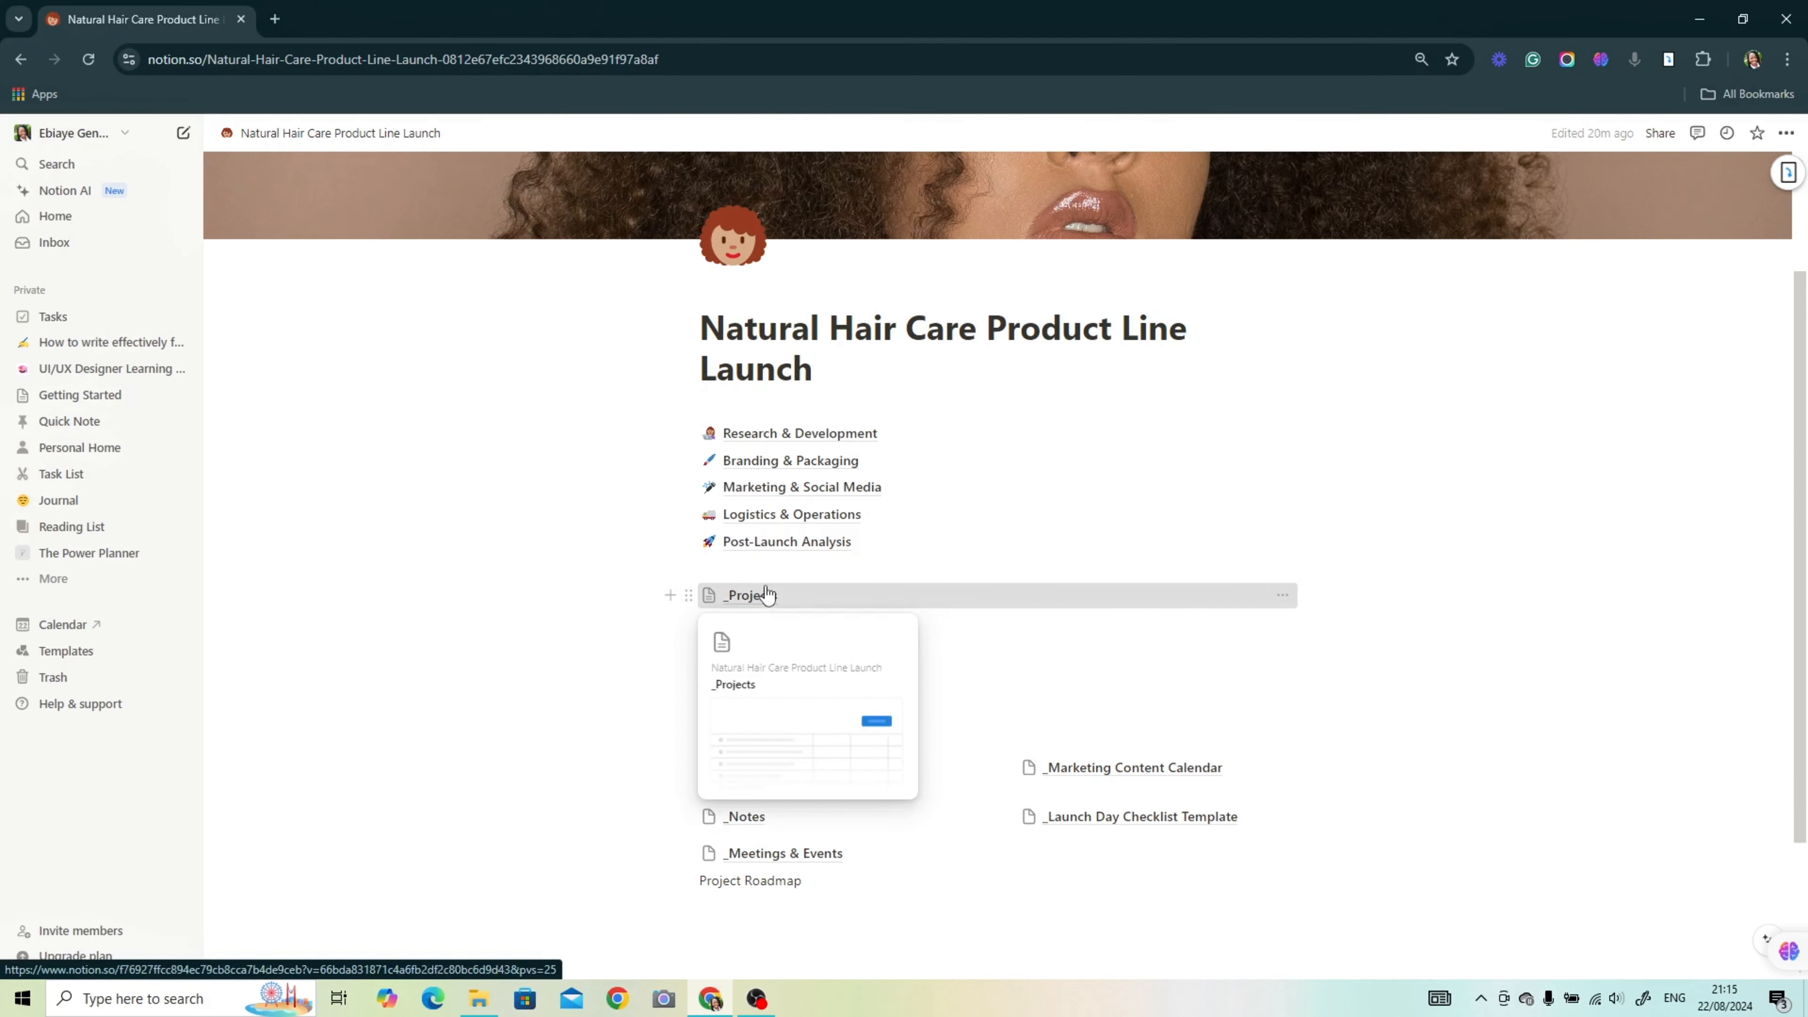
# Step: Open the _Projects database and copy the project manager and the team member down to all five projects
pyautogui.click(773, 591)
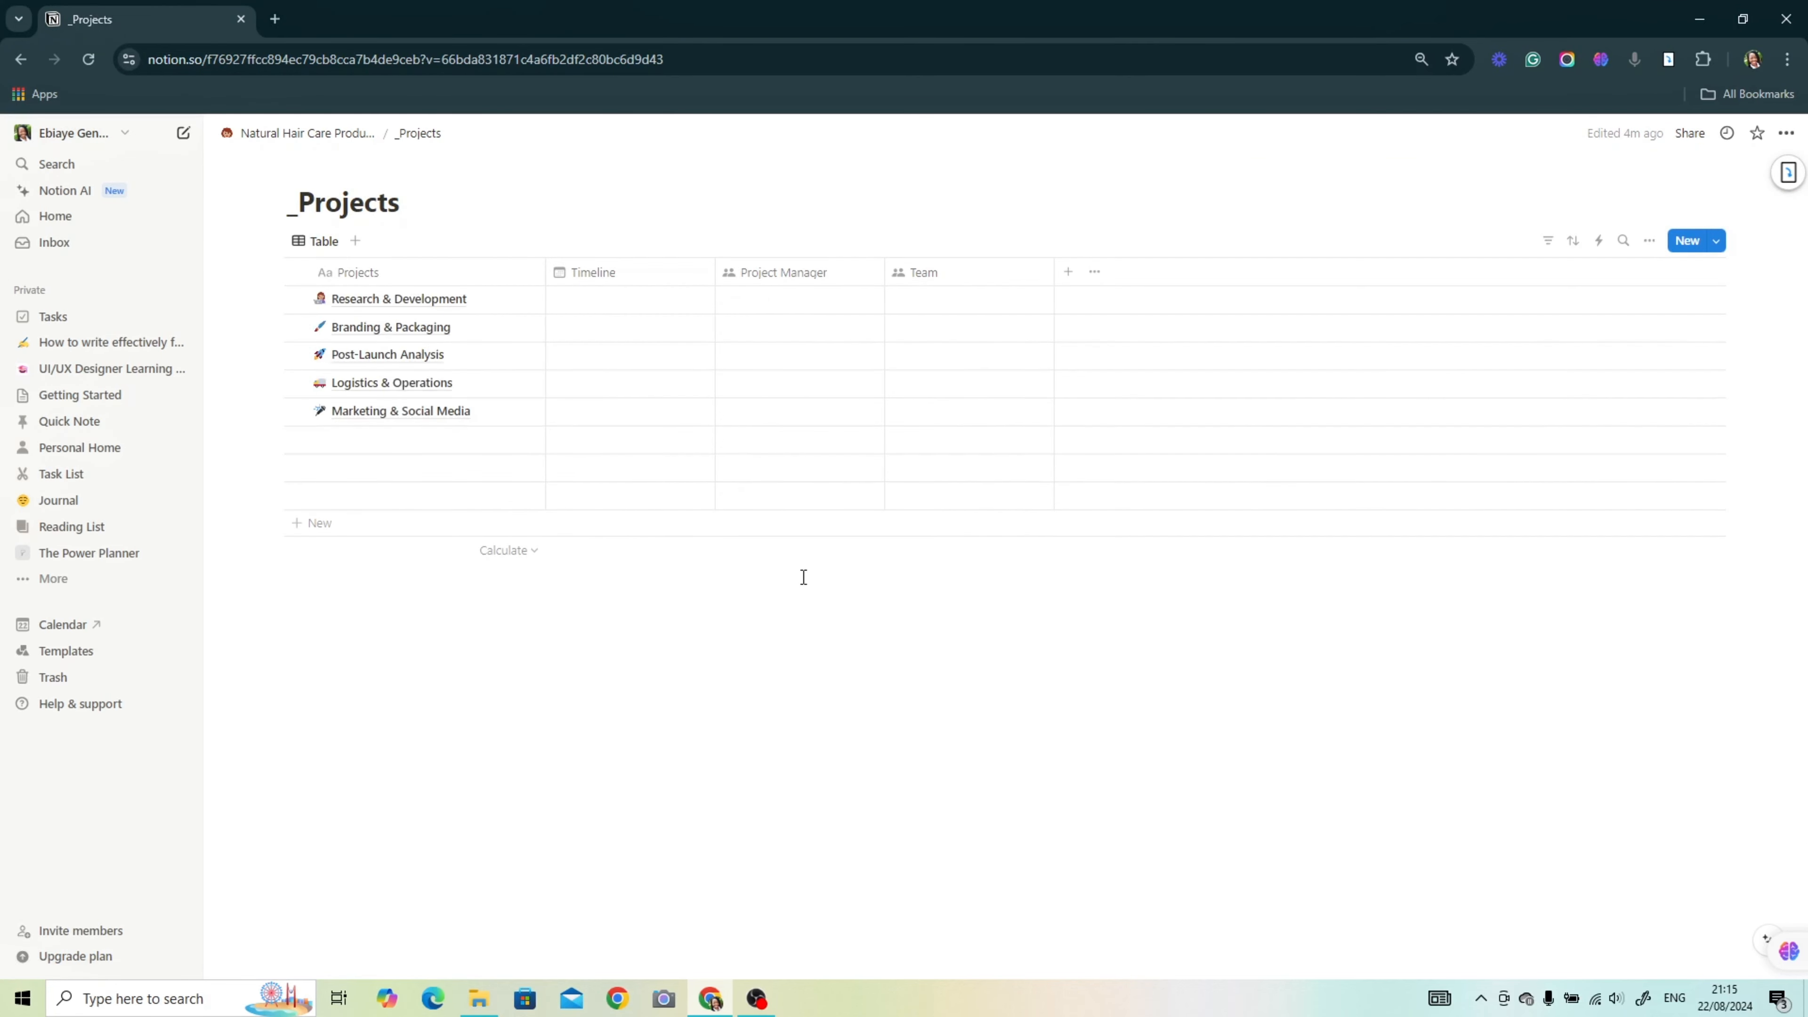
pyautogui.moveTo(883, 342); pyautogui.dragTo(877, 413)
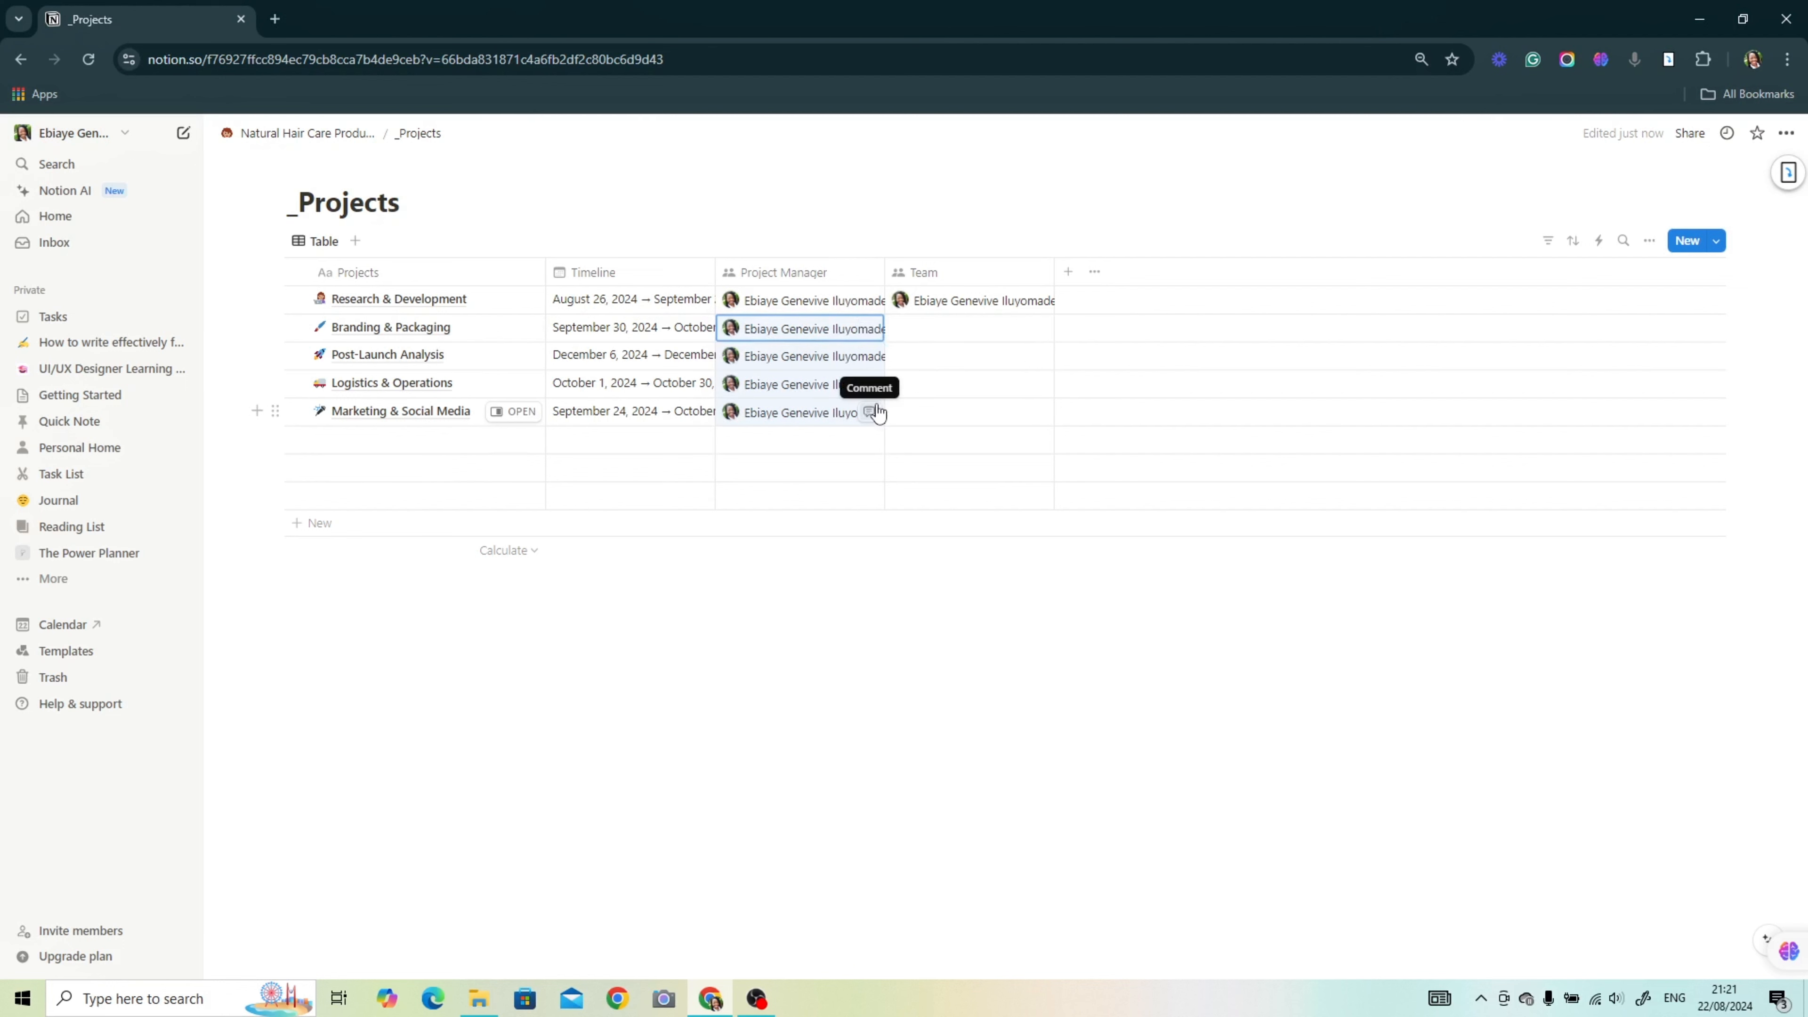
pyautogui.click(992, 290)
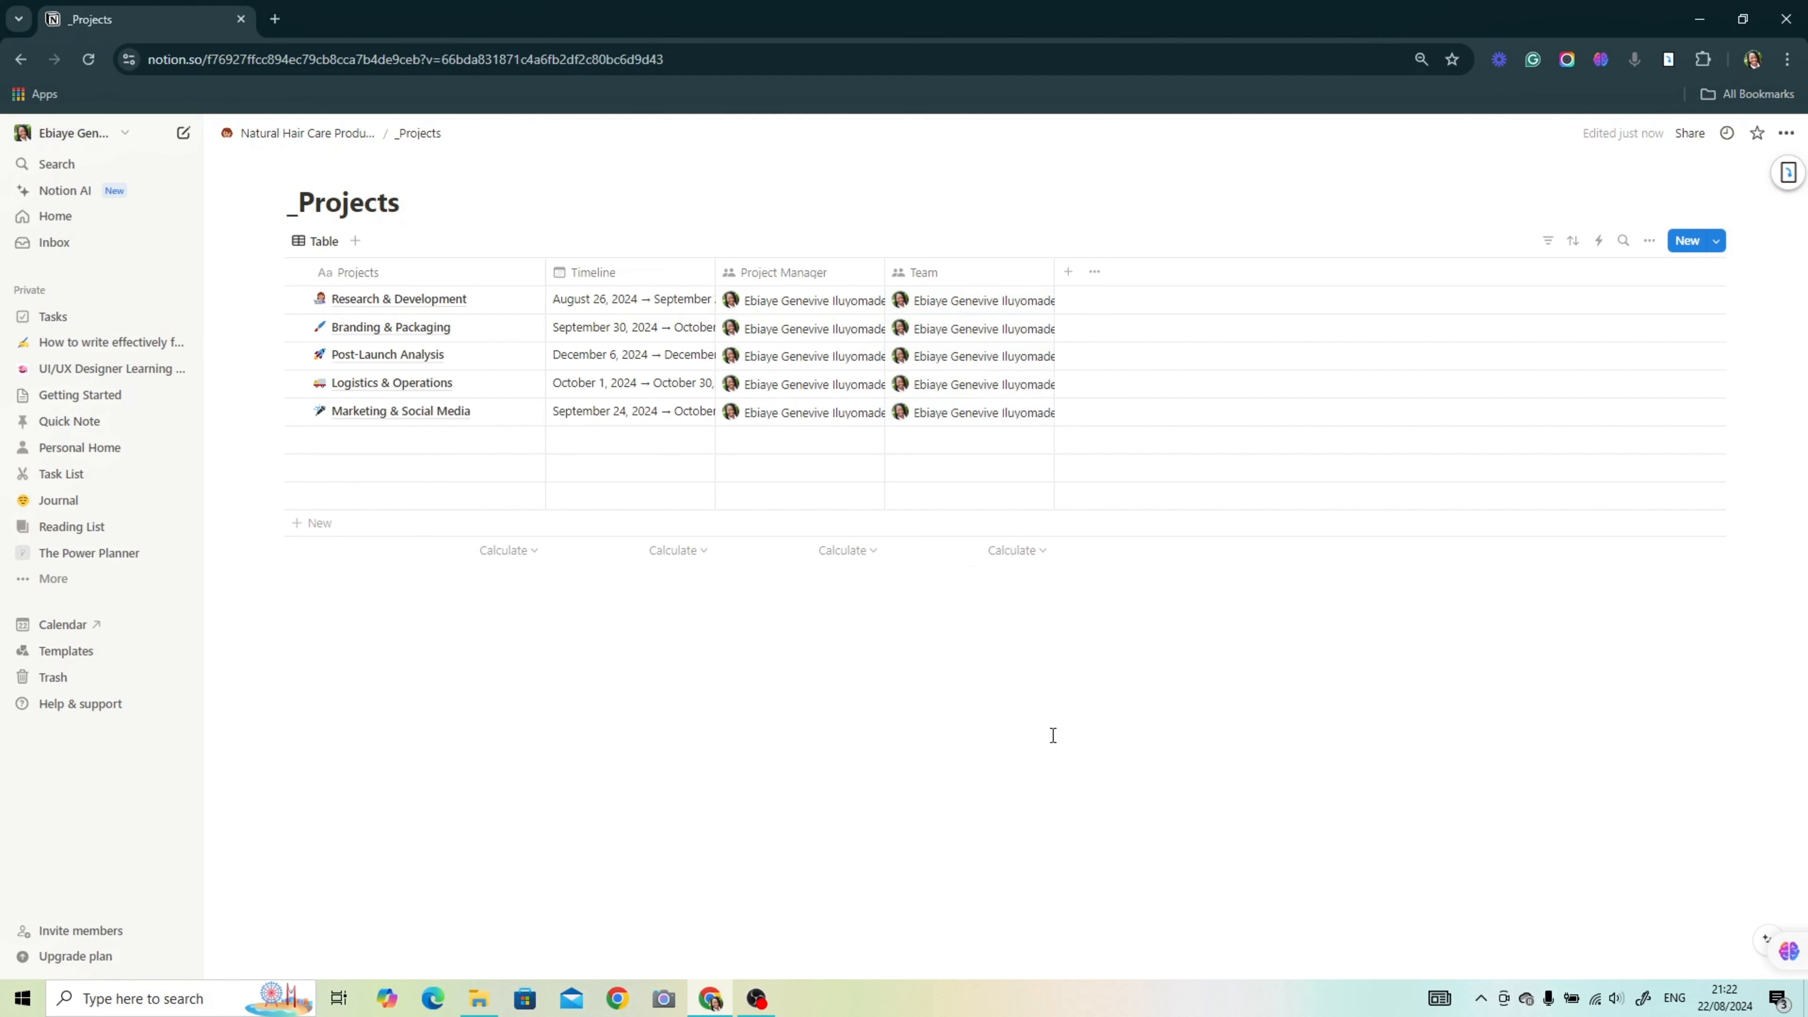
pyautogui.write('rch emerging')
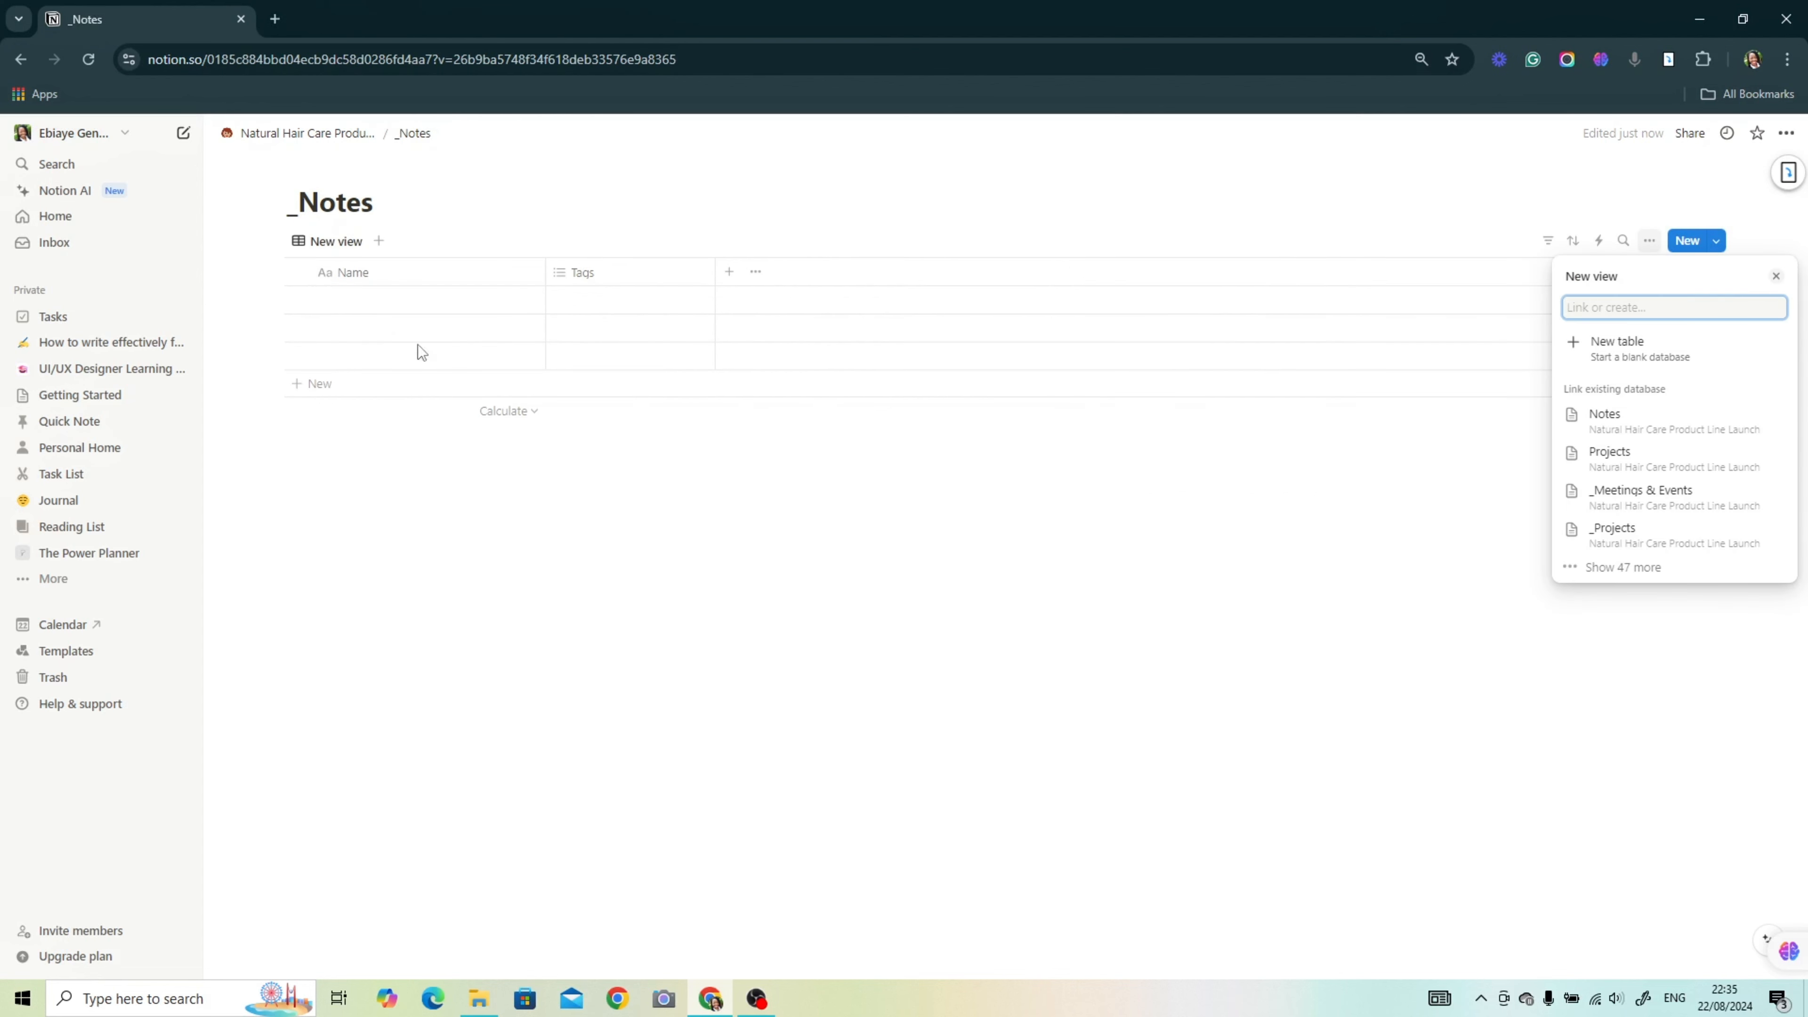
# Step: Rename the Name property in the _Notes database to Title and sort it in descending order
pyautogui.click(349, 272)
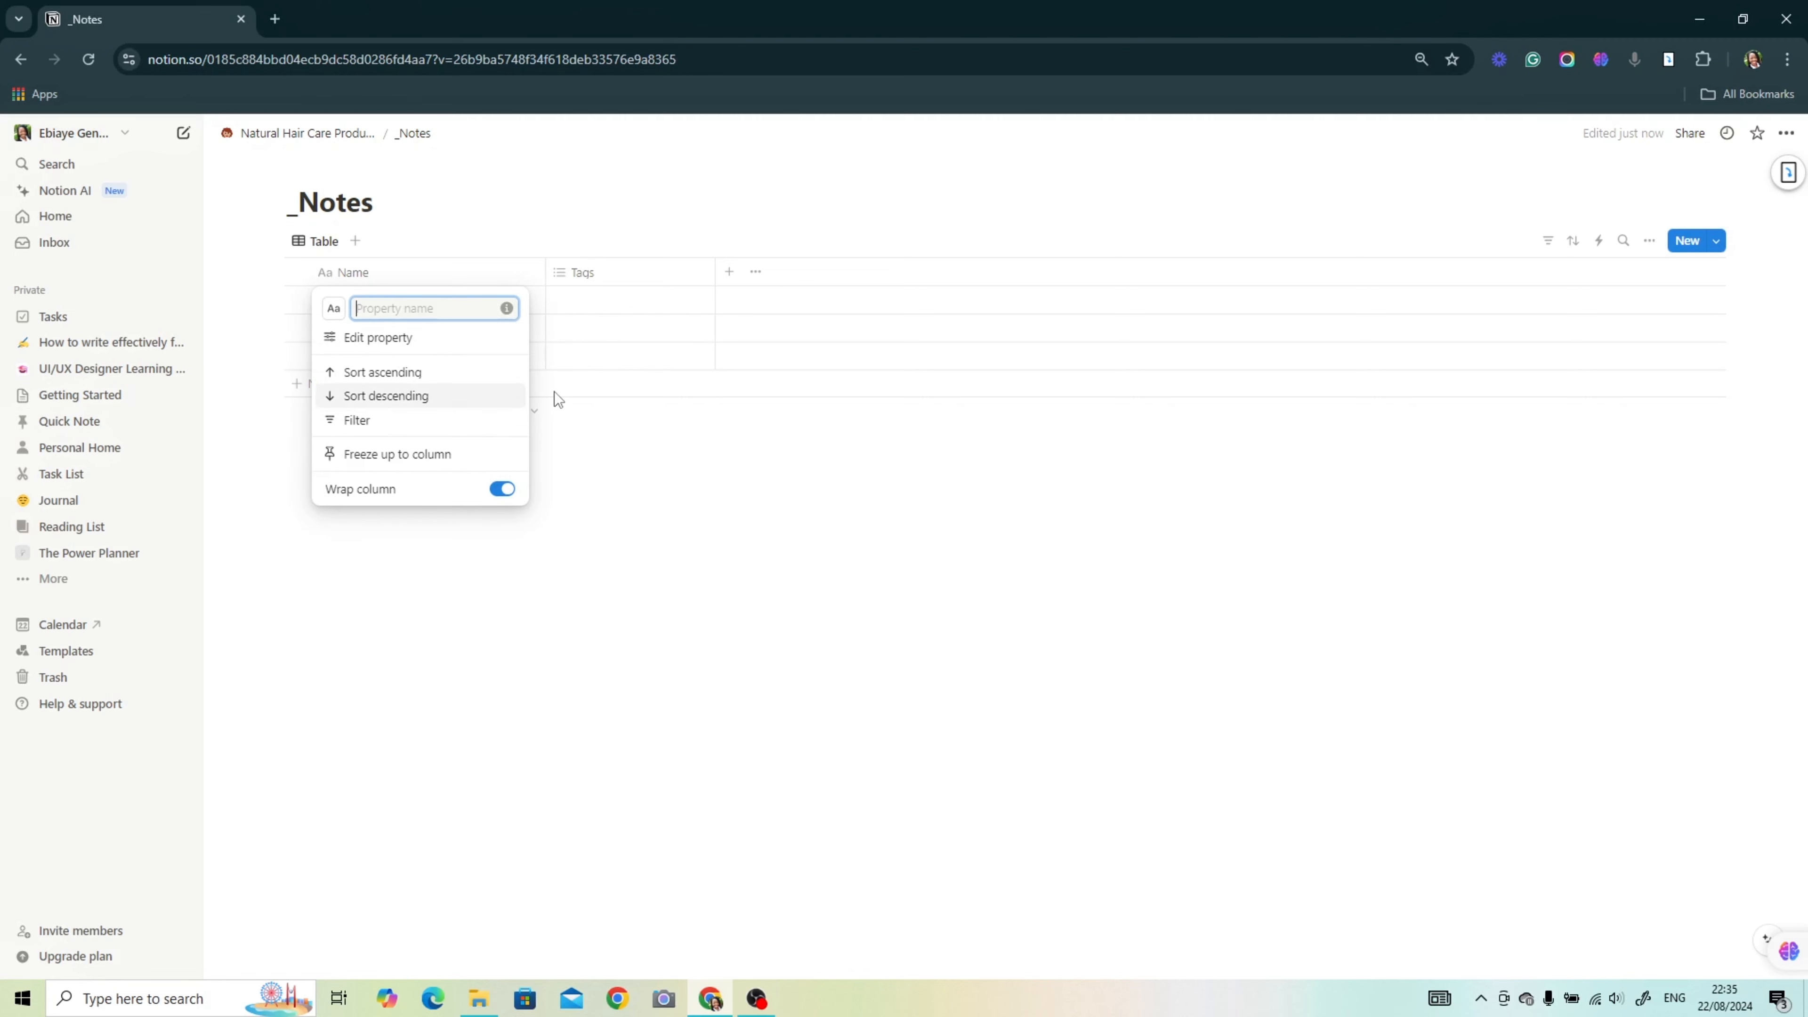
pyautogui.click(527, 393)
# Step: Change the Tags property in _Notes to the Text type and rename it Summary
pyautogui.click(583, 308)
pyautogui.click(702, 372)
pyautogui.doubleClick(1612, 314)
pyautogui.press('BackSpace')
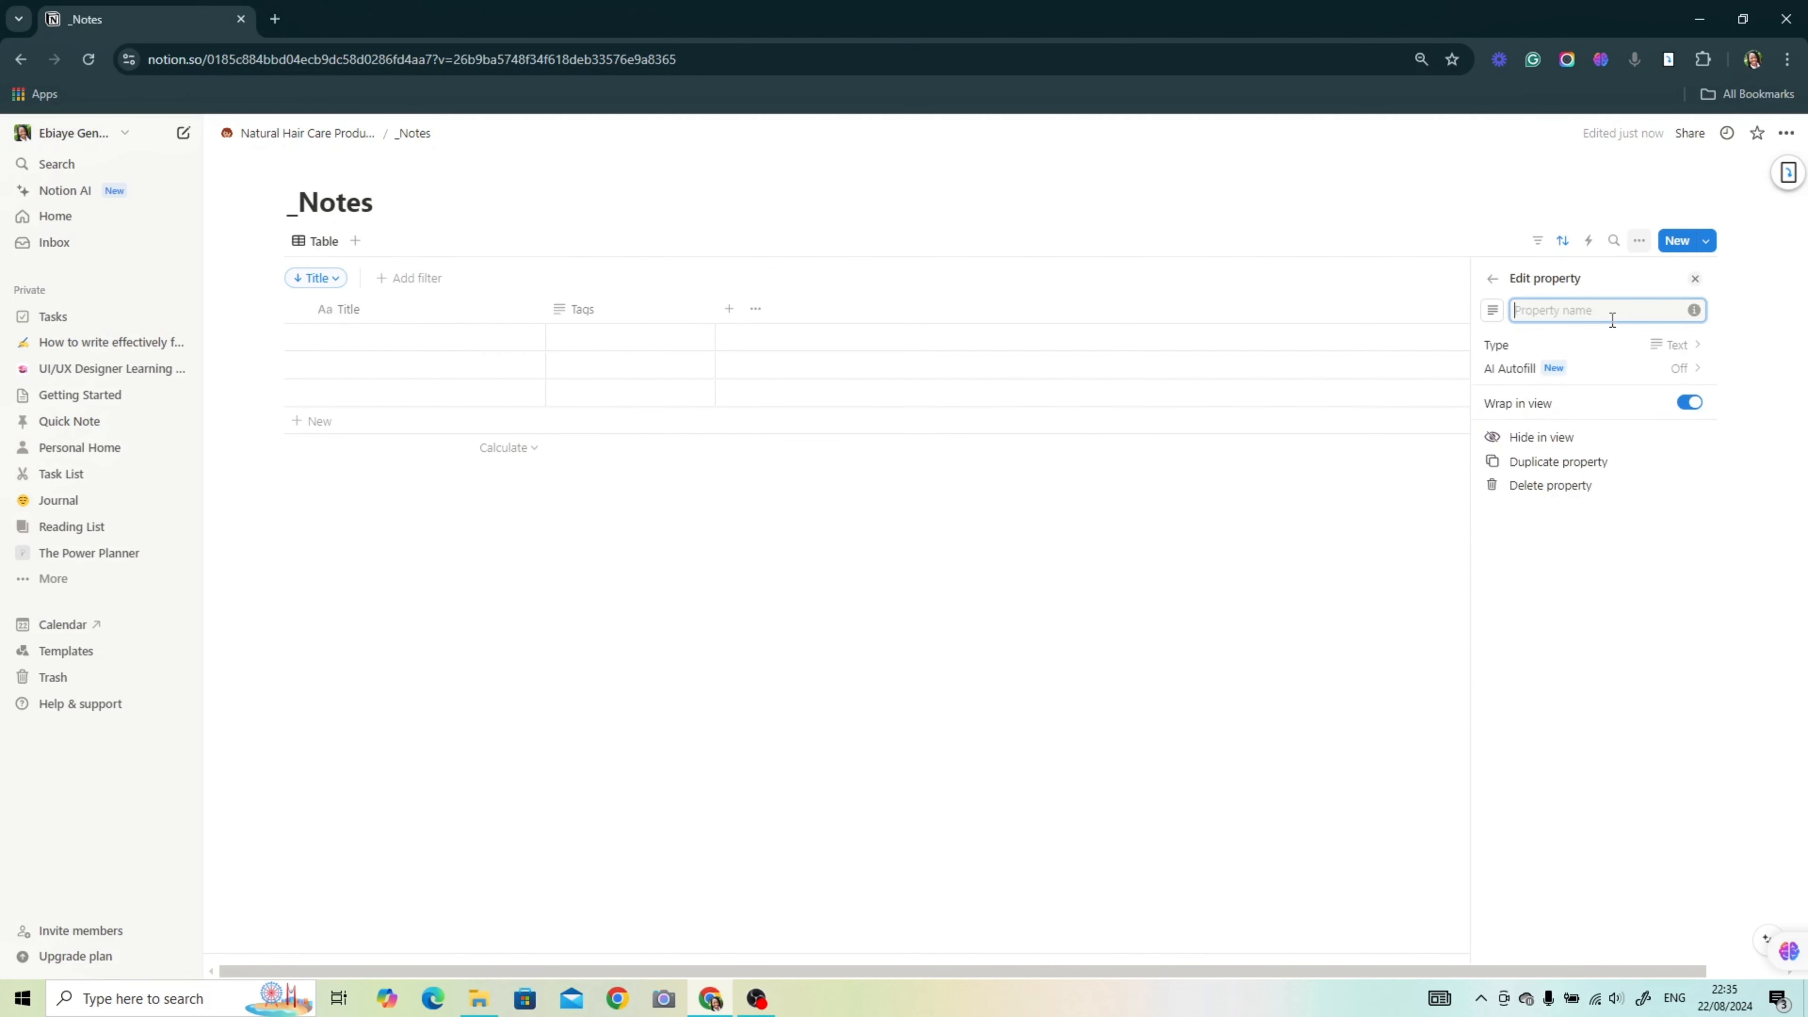
pyautogui.write('Summary')
# Step: Add the suggested Created Date and Author properties to the _Notes database
pyautogui.click(729, 309)
pyautogui.click(729, 308)
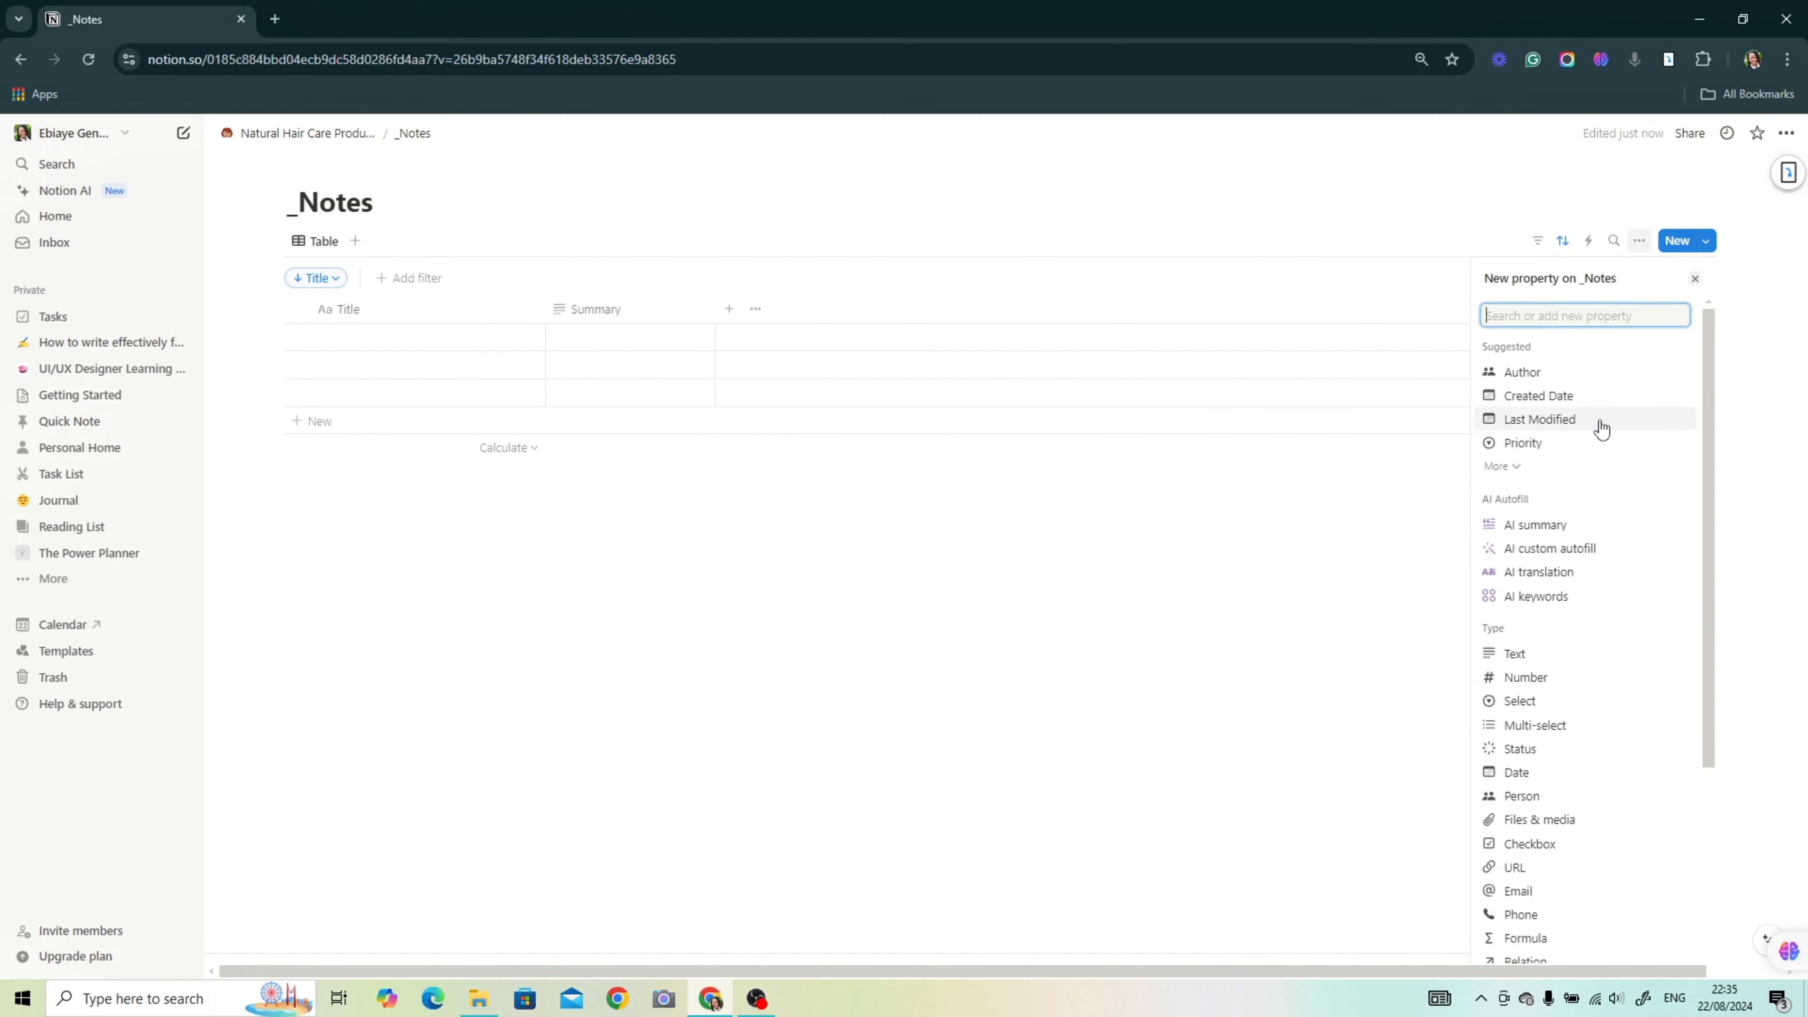
pyautogui.click(1599, 396)
pyautogui.click(900, 308)
pyautogui.click(900, 309)
pyautogui.click(1580, 372)
pyautogui.click(1051, 310)
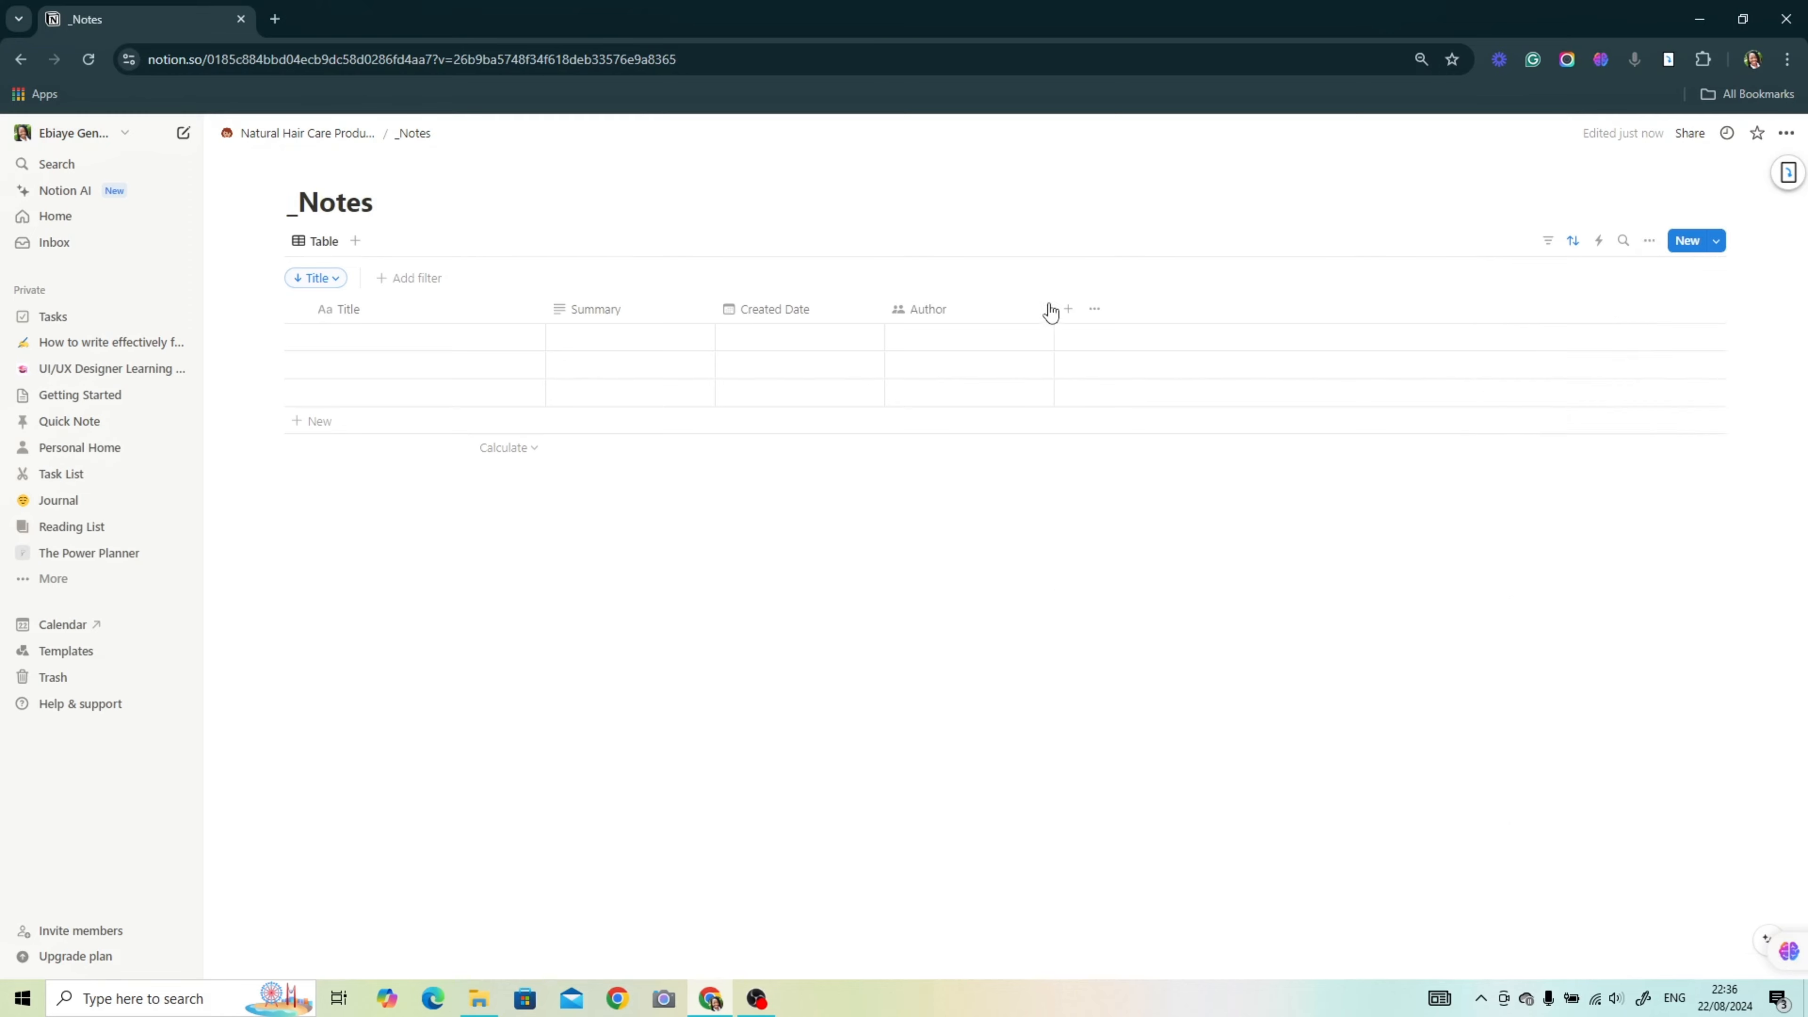
pyautogui.click(1068, 309)
pyautogui.click(1280, 568)
# Step: Enter twelve note titles, from Supplier Negotiation Details to Brand Design Brainstorming Session, and paste in their summaries
pyautogui.write('Supplier Negotiation Details Social Media Post Ideas Shipping & Fulfillment Meeting Notes Post-Launch Survey Feedback Summary Marketing Strategy Outline Market Research Insights Launch Day Checklist Meeting Label Design Feedback Formula Testing Notes Final Launch Report Competitor Product Analysis Brand Design Brainstorming Session')
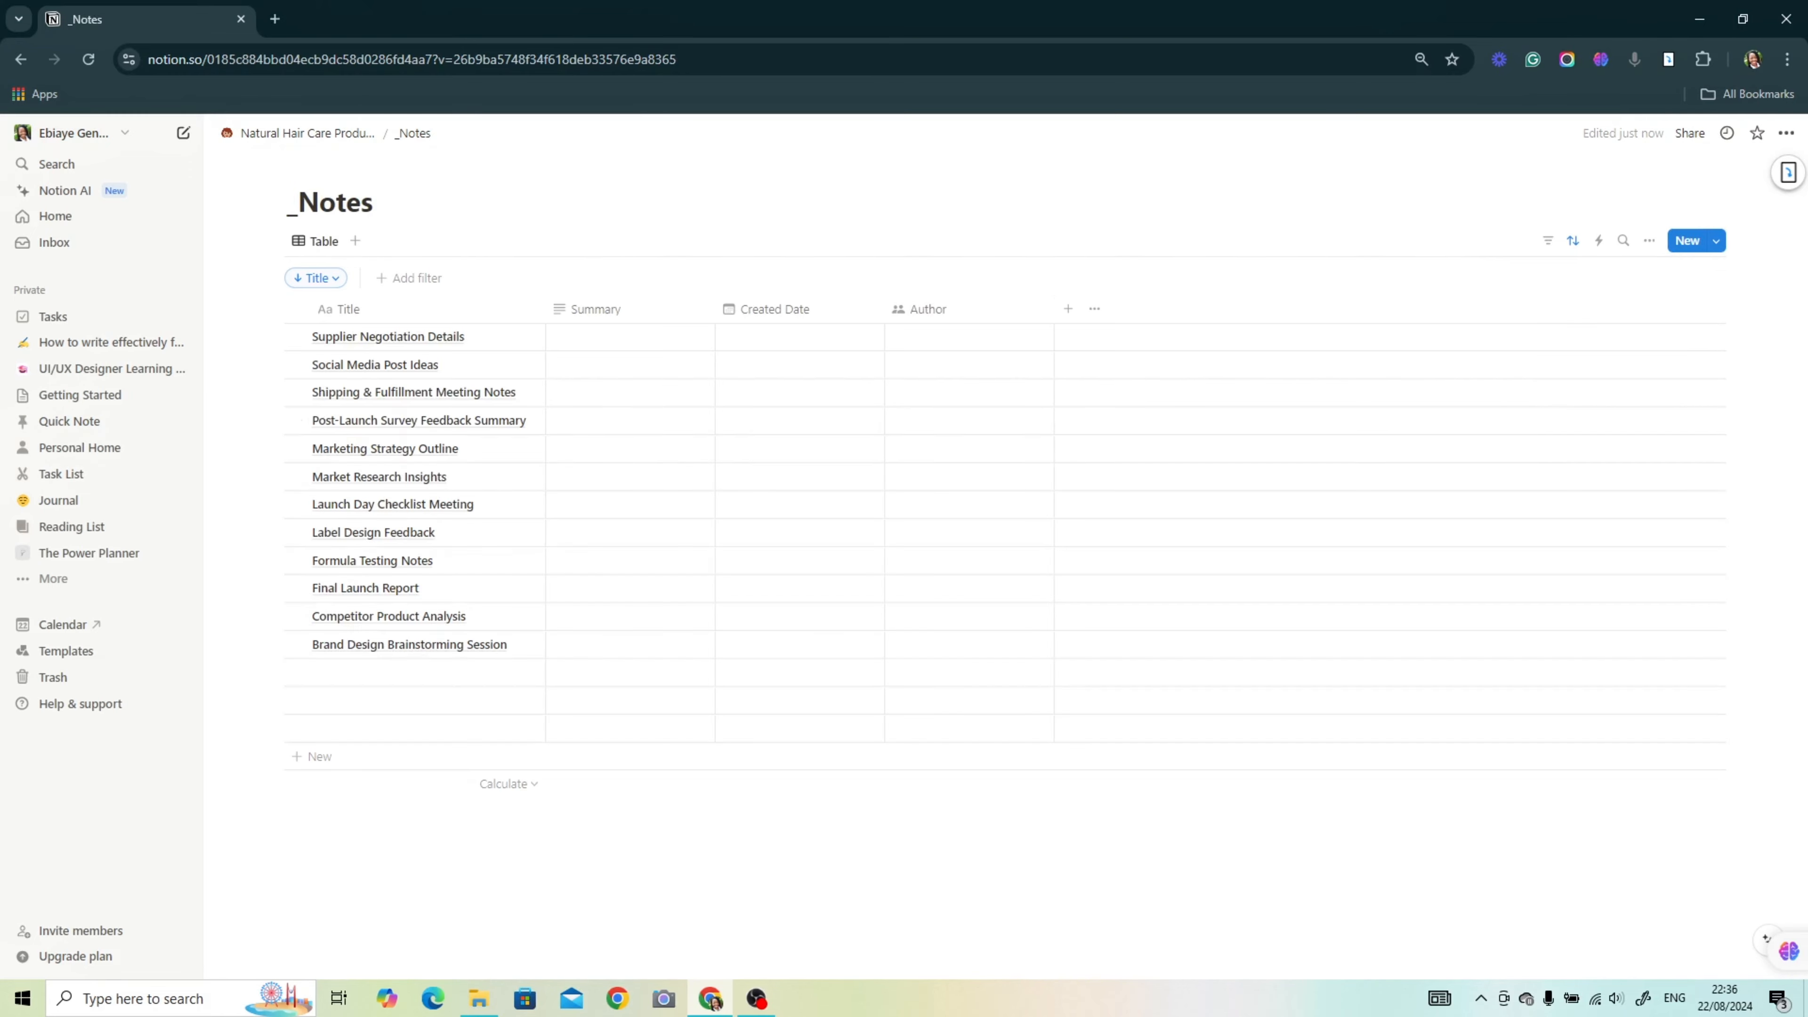
pyautogui.click(492, 338)
pyautogui.click(630, 299)
pyautogui.hotkey('ctrl', 'v')
# Step: Set the first six notes' Created Dates to September 7, September 28, October 1, December 16, October 9 and September 11, 2024
pyautogui.click(800, 299)
pyautogui.click(911, 371)
pyautogui.click(910, 422)
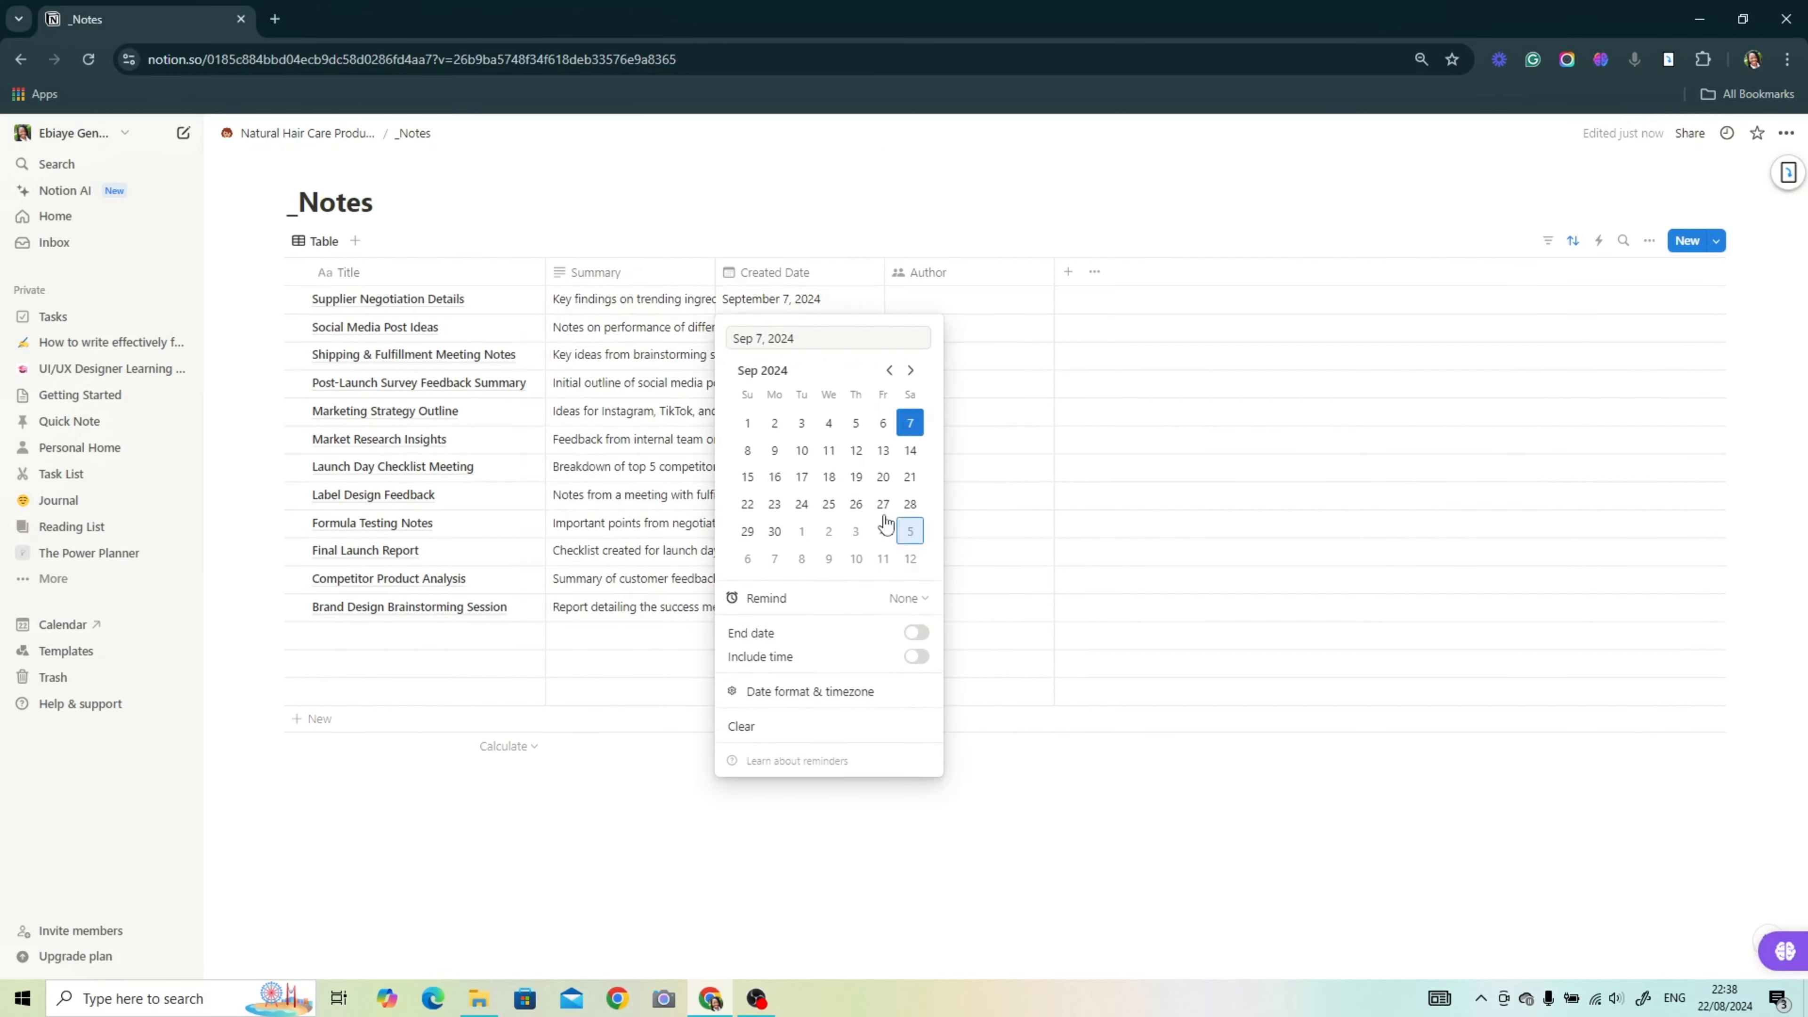
pyautogui.click(800, 327)
pyautogui.click(799, 383)
pyautogui.click(799, 440)
pyautogui.click(911, 511)
pyautogui.click(829, 589)
# Step: Set the remaining notes' Created Dates to August 31, September 27, October 2, October 4, September 25 and September 19, 2024
pyautogui.click(799, 495)
pyautogui.click(800, 551)
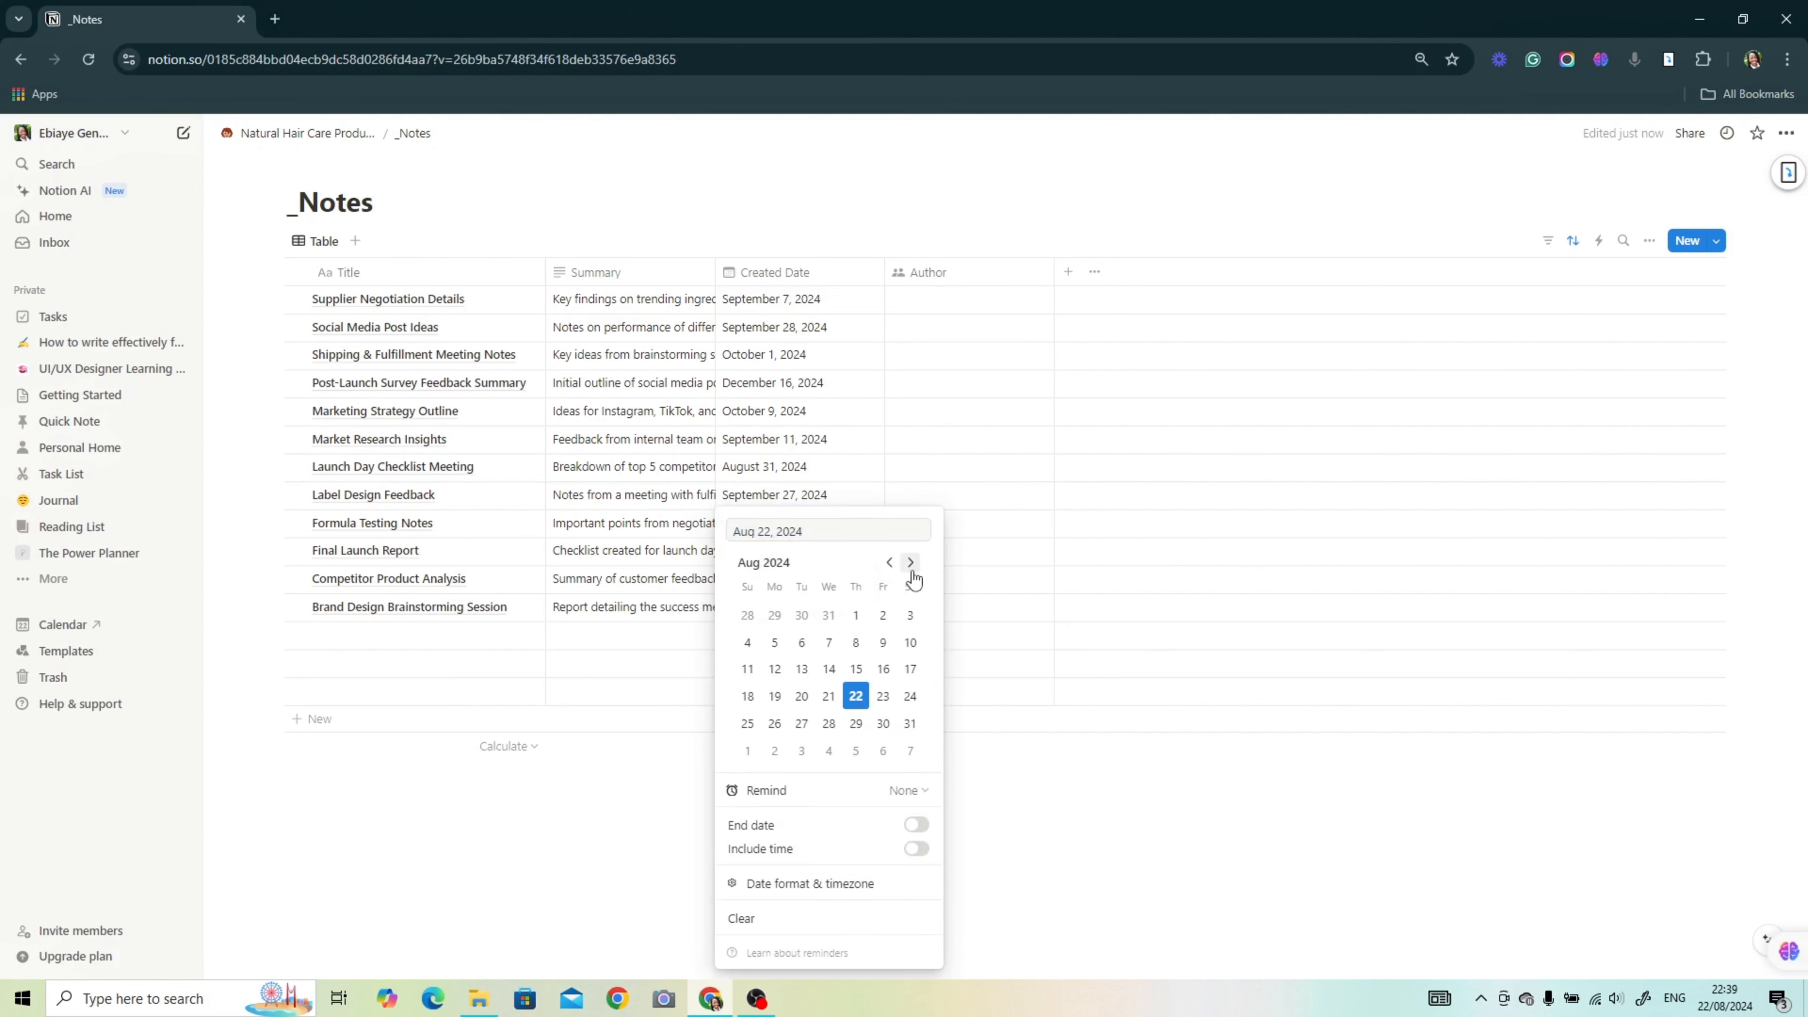
pyautogui.click(800, 607)
pyautogui.click(856, 319)
# Step: Assign an author to the Supplier Negotiation Details note and copy it down to all twelve notes
pyautogui.click(969, 300)
pyautogui.moveTo(1052, 312); pyautogui.dragTo(1025, 609)
# Step: Add a relation property linking the _Notes database to the _Projects database
pyautogui.click(1068, 272)
pyautogui.click(1538, 656)
pyautogui.click(1534, 453)
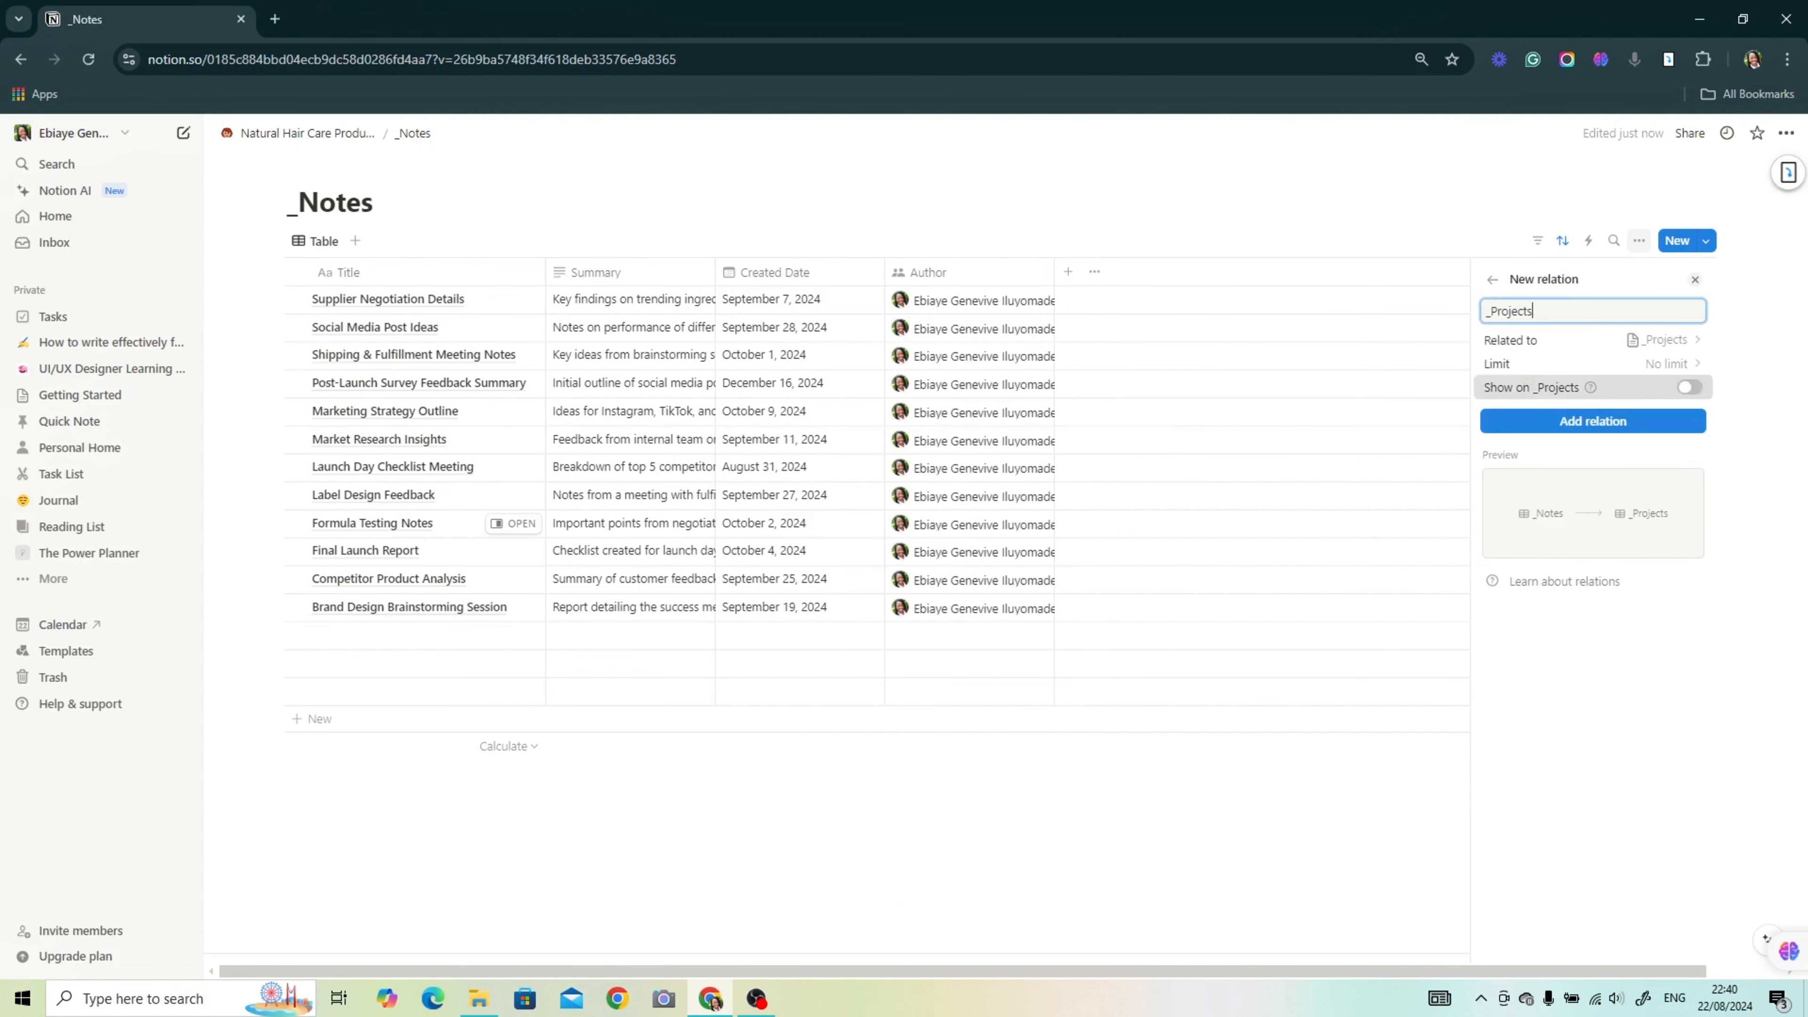
pyautogui.click(1588, 420)
# Step: Link the first five notes, in order, to Research & Development, Marketing & Social Media, Logistics & Operations, Post-Launch Analysis and Marketing & Social Media
pyautogui.click(1140, 300)
pyautogui.click(1150, 439)
pyautogui.click(1162, 329)
pyautogui.click(1152, 439)
pyautogui.click(1139, 383)
pyautogui.click(1139, 549)
pyautogui.click(1139, 606)
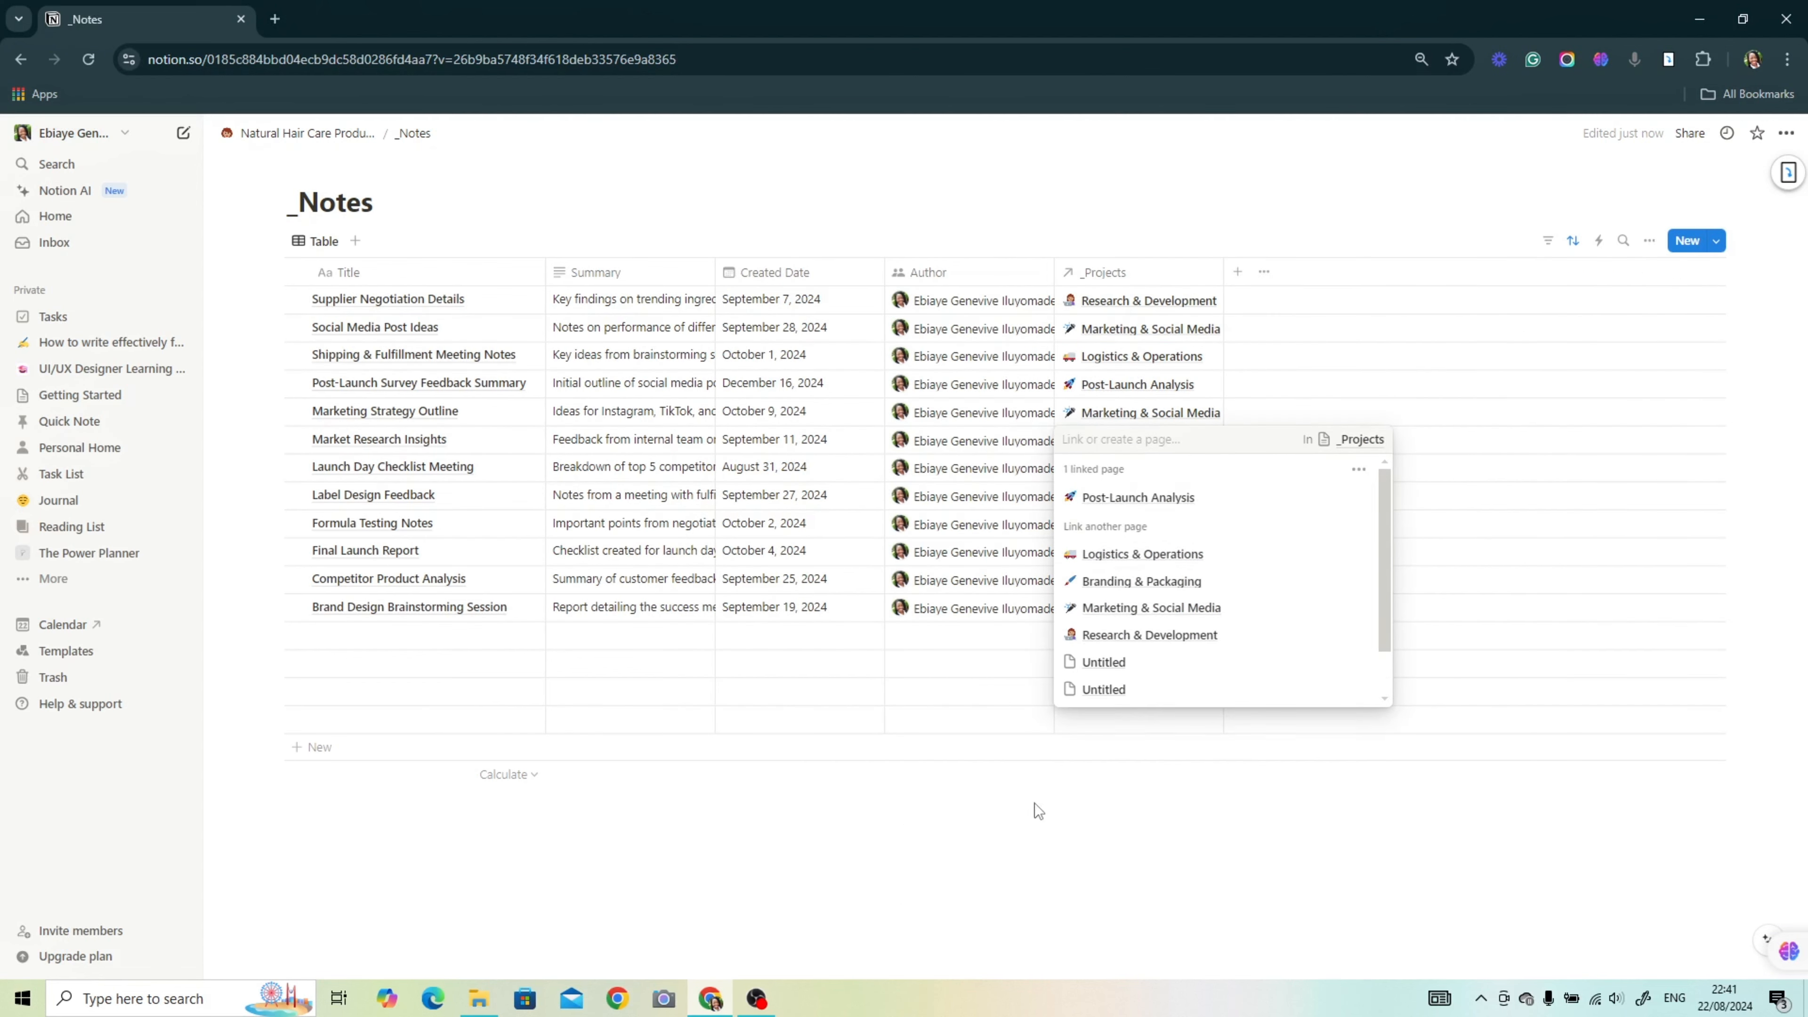
# Step: Link the Market Research, Launch Day, Label Design and Formula Testing notes to Logistics & Operations, Branding & Packaging, Research & Development and Marketing & Social Media
pyautogui.click(1142, 552)
pyautogui.click(1142, 634)
pyautogui.click(1141, 524)
pyautogui.click(1137, 441)
pyautogui.click(1142, 555)
pyautogui.click(1358, 498)
pyautogui.click(1139, 524)
pyautogui.click(1152, 636)
# Step: Unlink Research & Development from the Final Launch Report note and edit the project link of Brand Design Brainstorming Session
pyautogui.click(1139, 552)
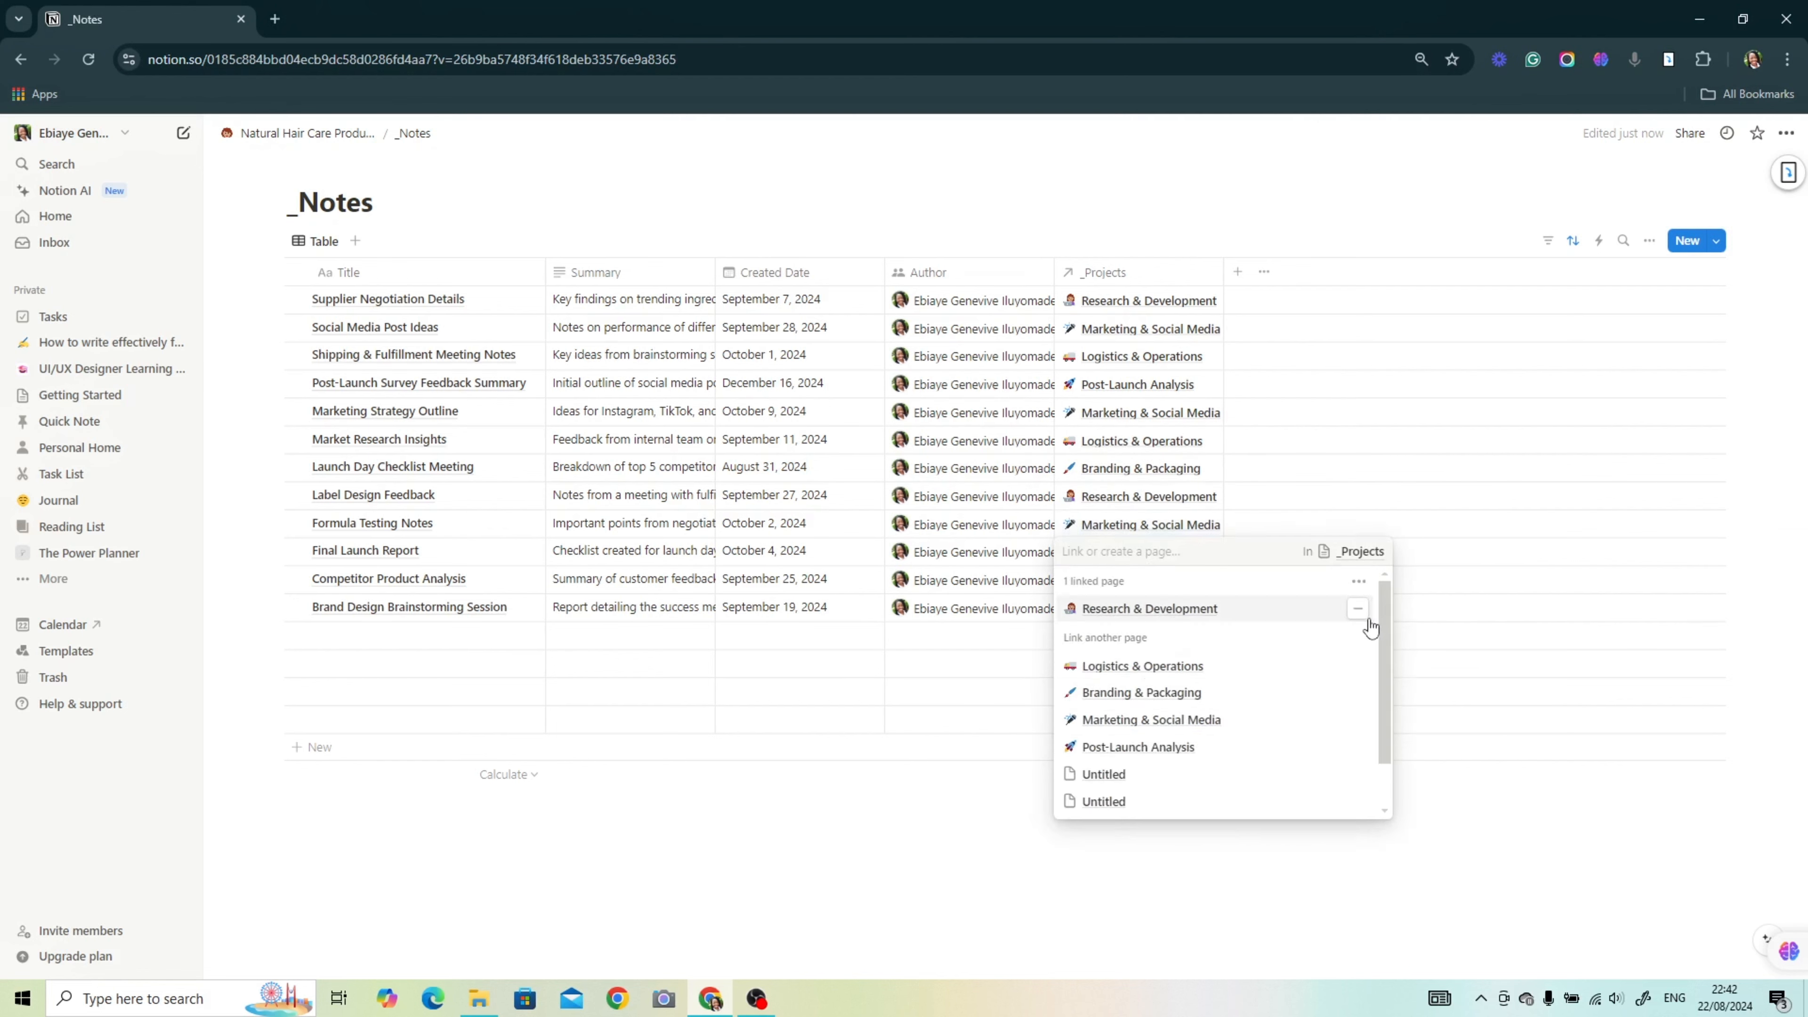
pyautogui.click(1359, 610)
pyautogui.click(1139, 609)
pyautogui.click(972, 695)
pyautogui.click(643, 844)
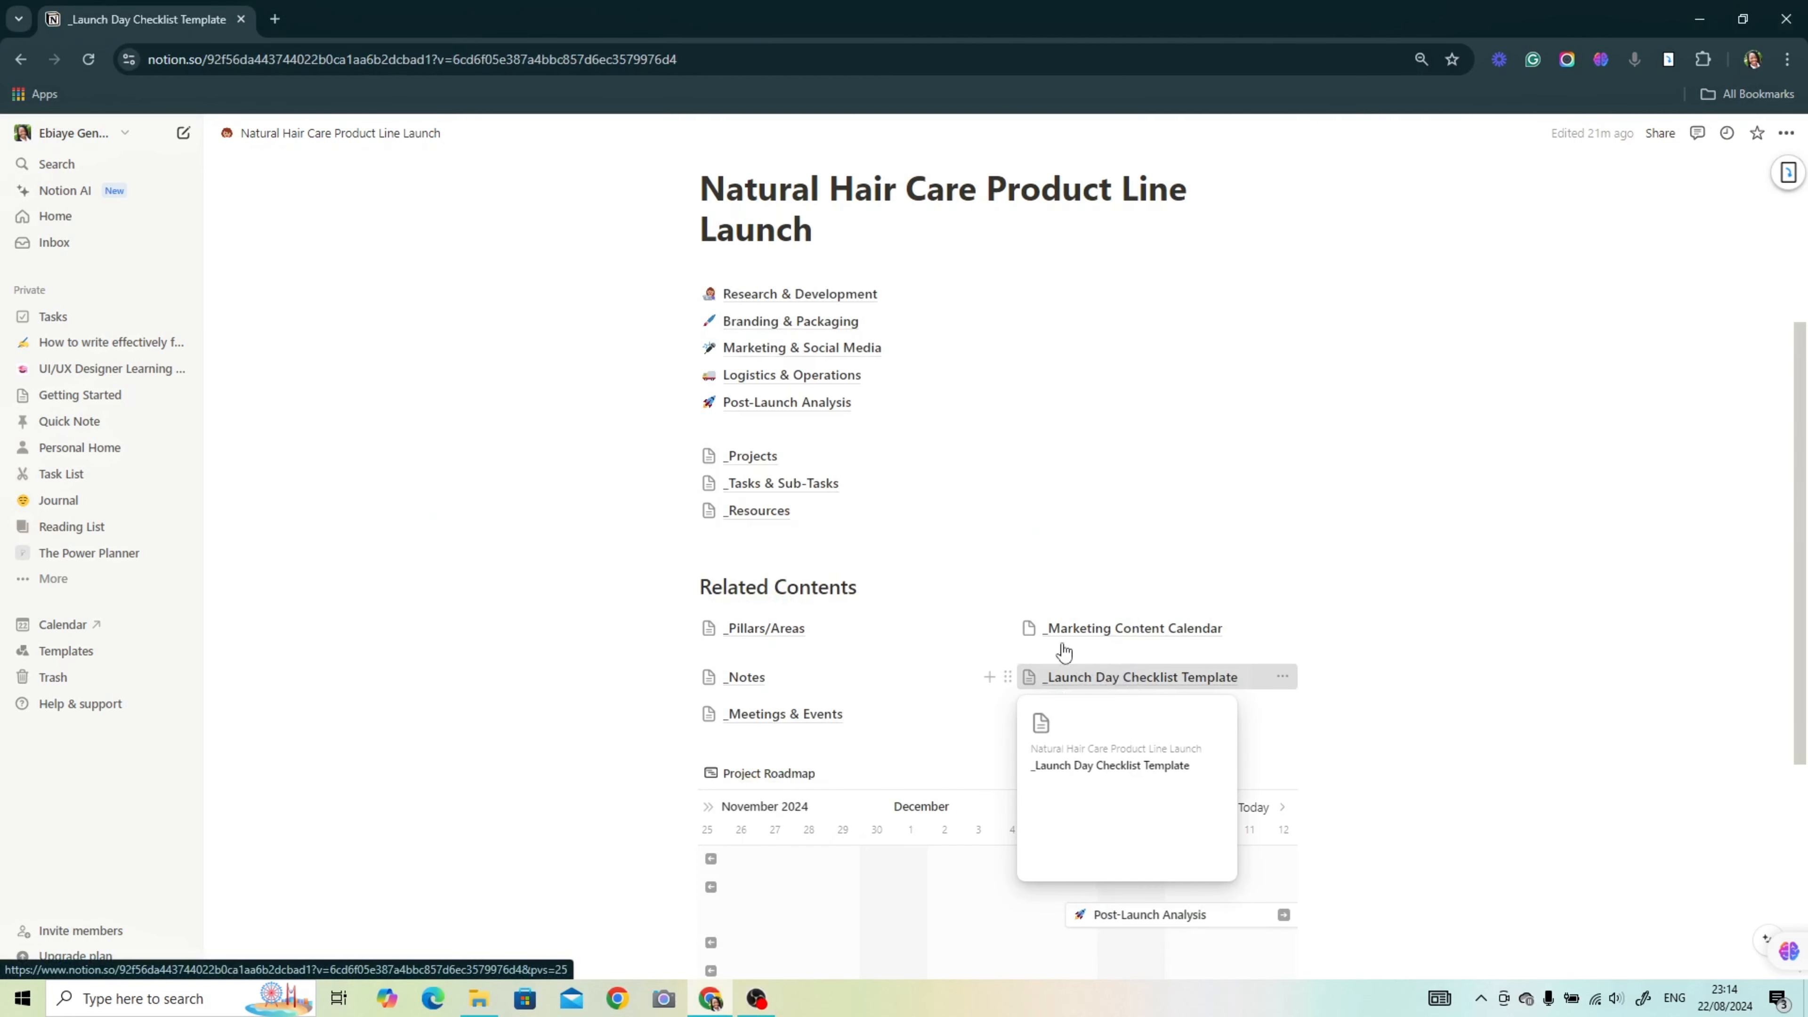
# Step: Open the _Launch Day Checklist Template database and rename its Name property to Checklist
pyautogui.click(1068, 673)
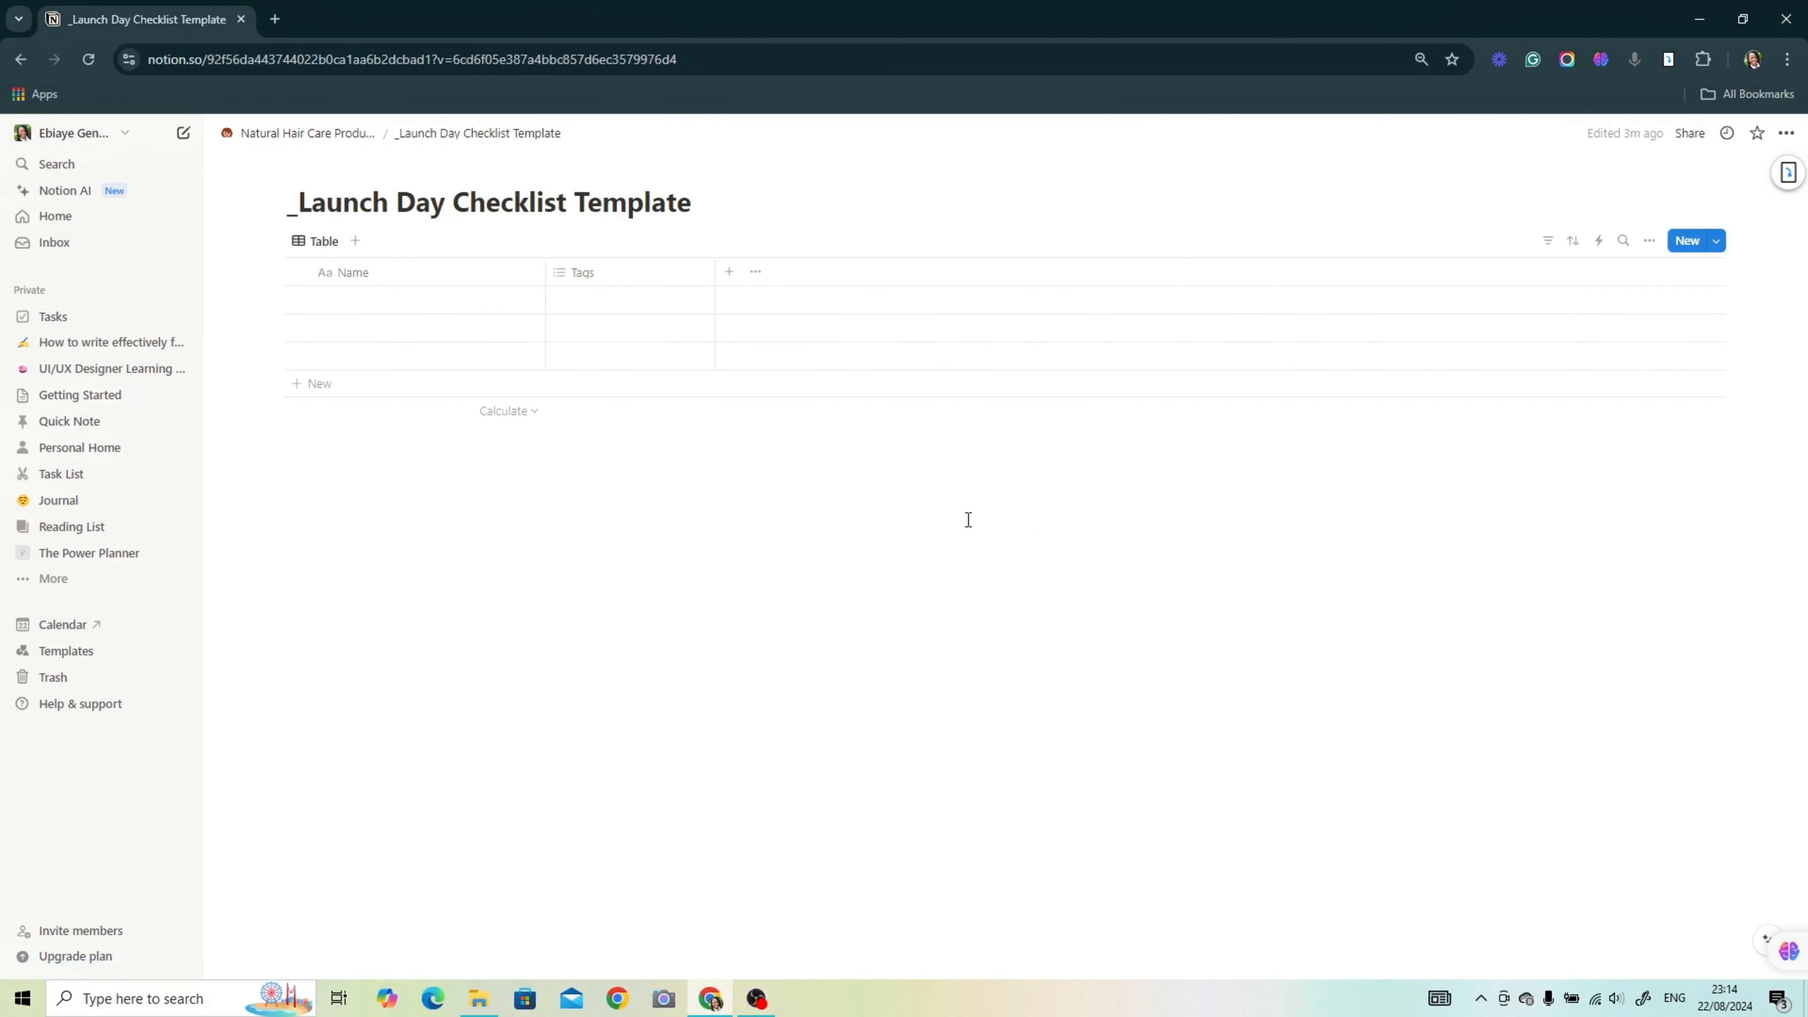
pyautogui.click(412, 271)
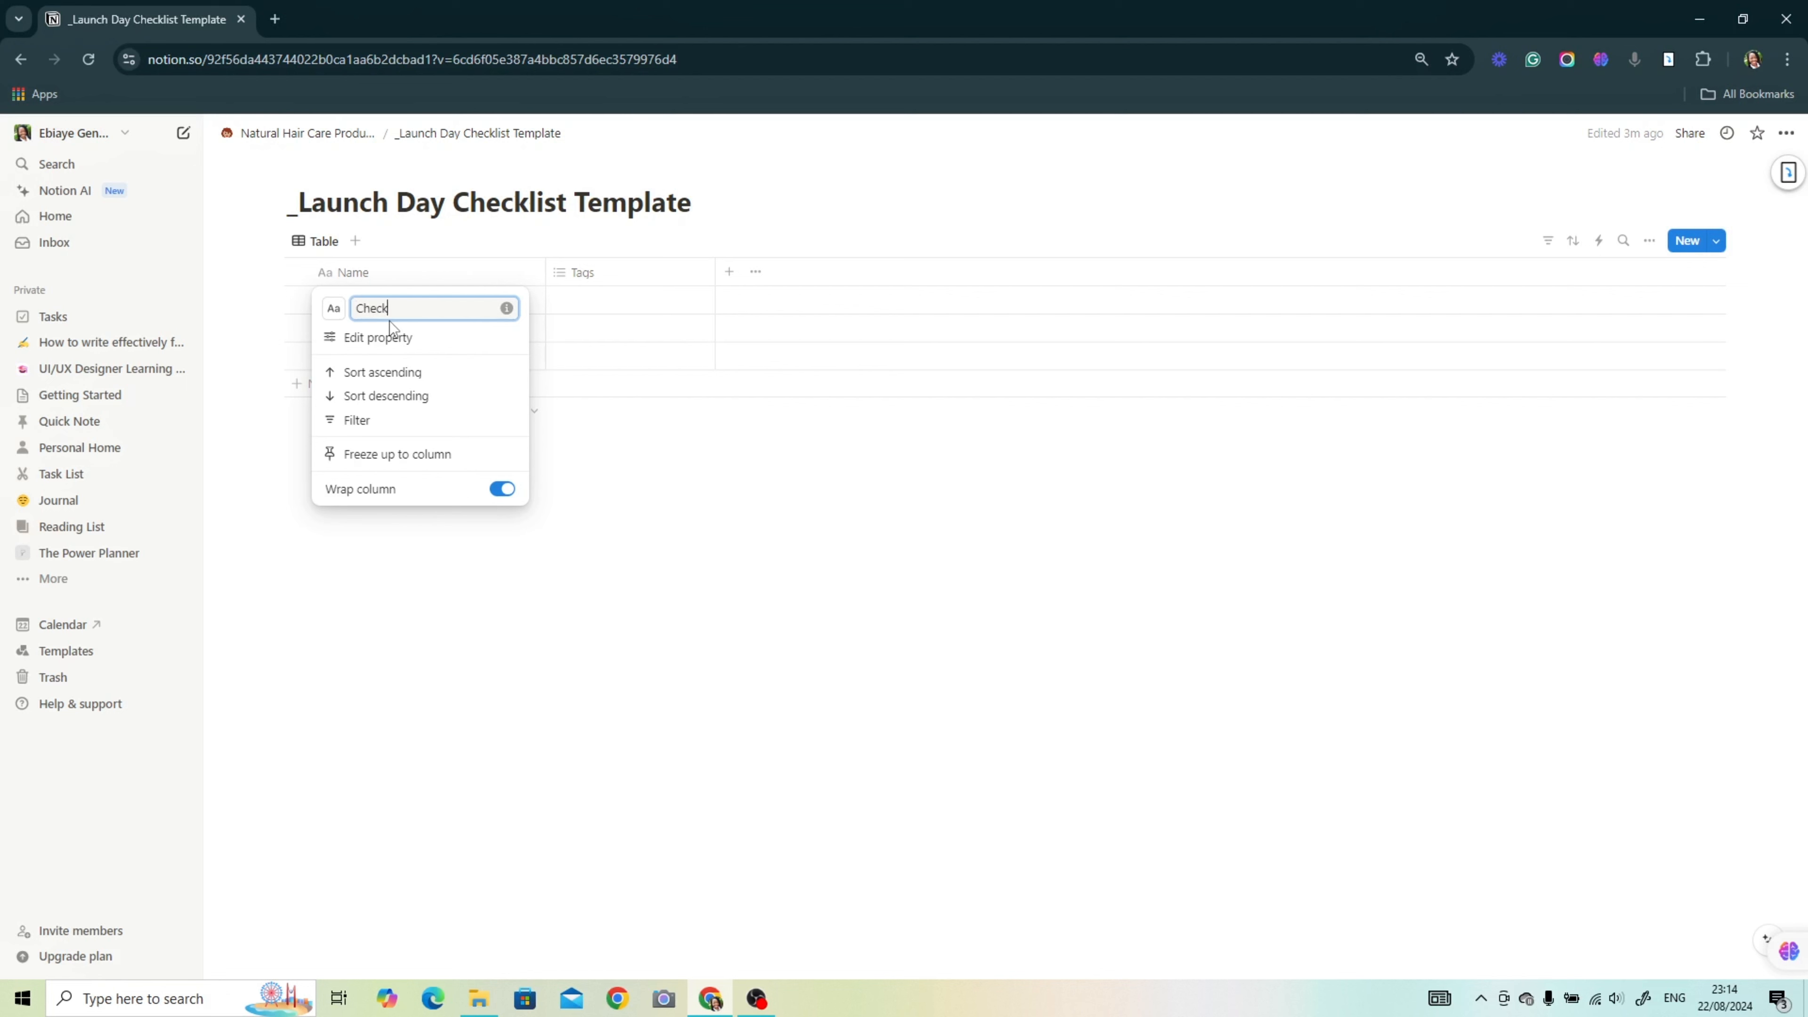
pyautogui.write('Checklist')
# Step: Enter the twelve launch-day checklist items, from Email Marketing and Online Store through Internal Communication and Final Review
pyautogui.click(415, 534)
pyautogui.write('Email Marketing Online Store Social Media Marketing Ads Website/ Landing Page Customer Support Product Packaging & Shipping Influencer/ Affiliate Promotions Metrics Monitoring Contingency Plan Internal Communication Final Review')
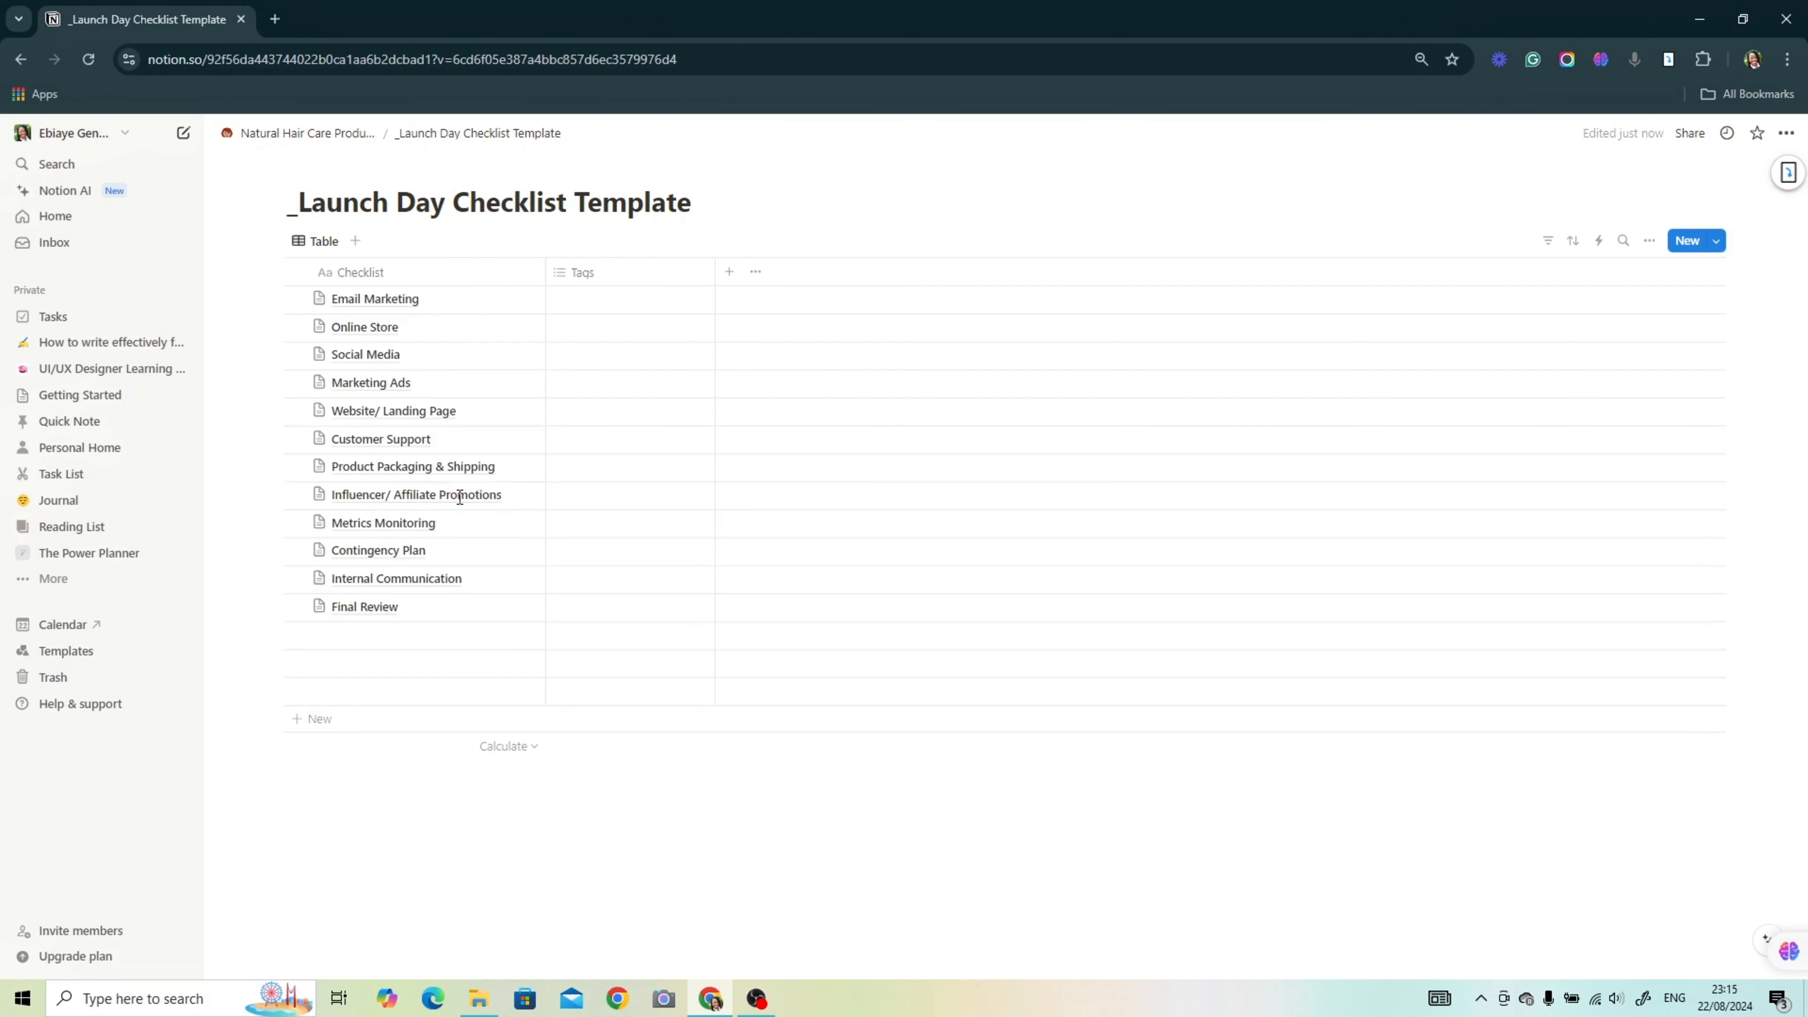
# Step: Change the Tags property of the launch-day checklist to the Checkbox type
pyautogui.click(576, 271)
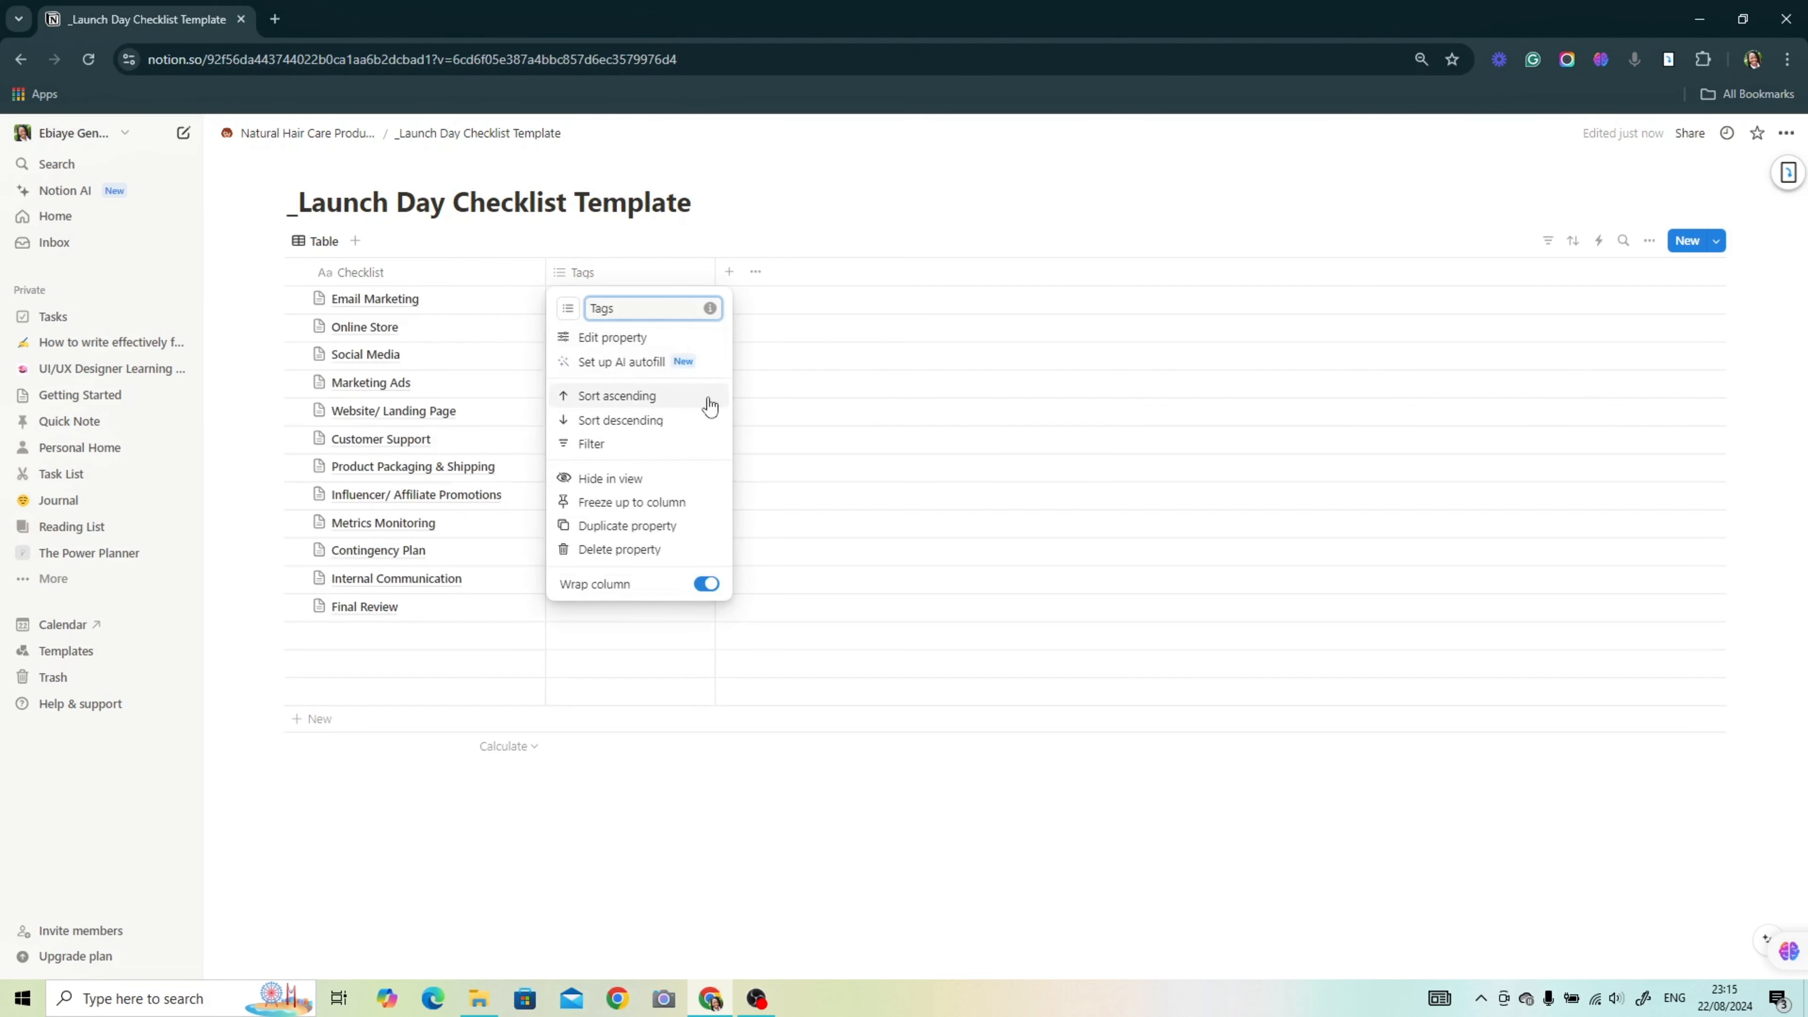
pyautogui.click(657, 335)
pyautogui.click(1670, 345)
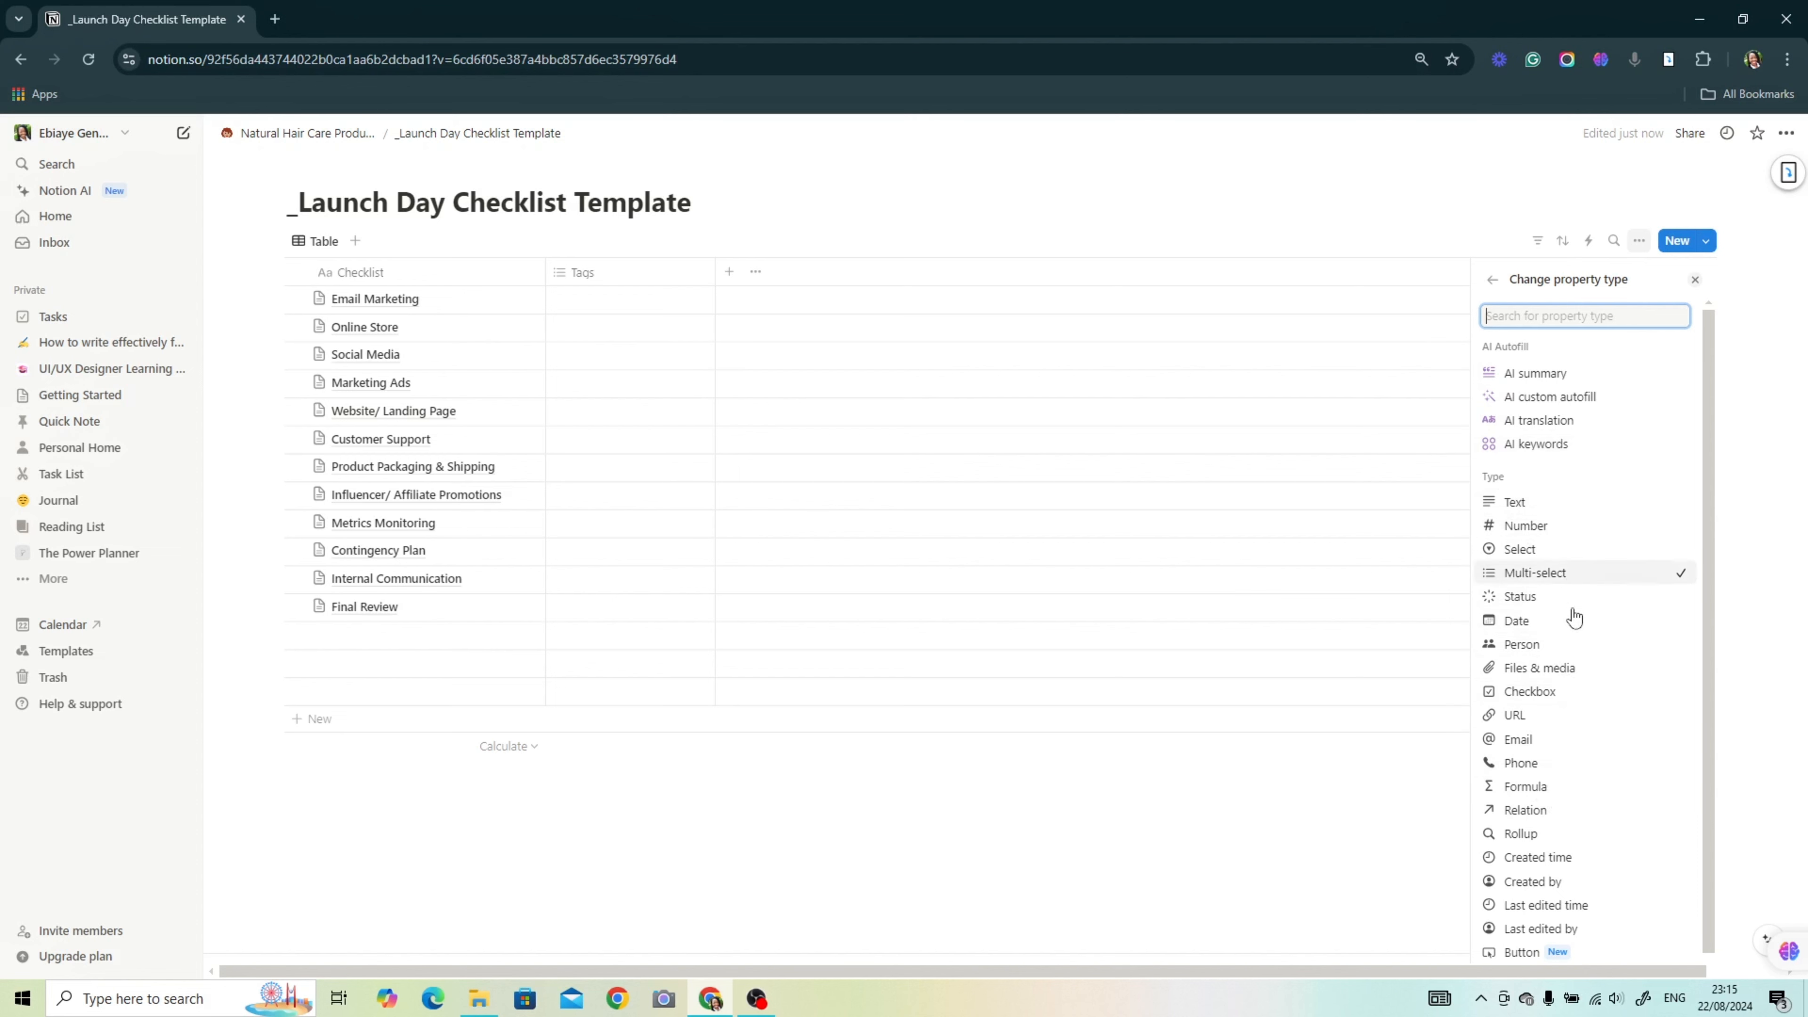
pyautogui.click(1538, 690)
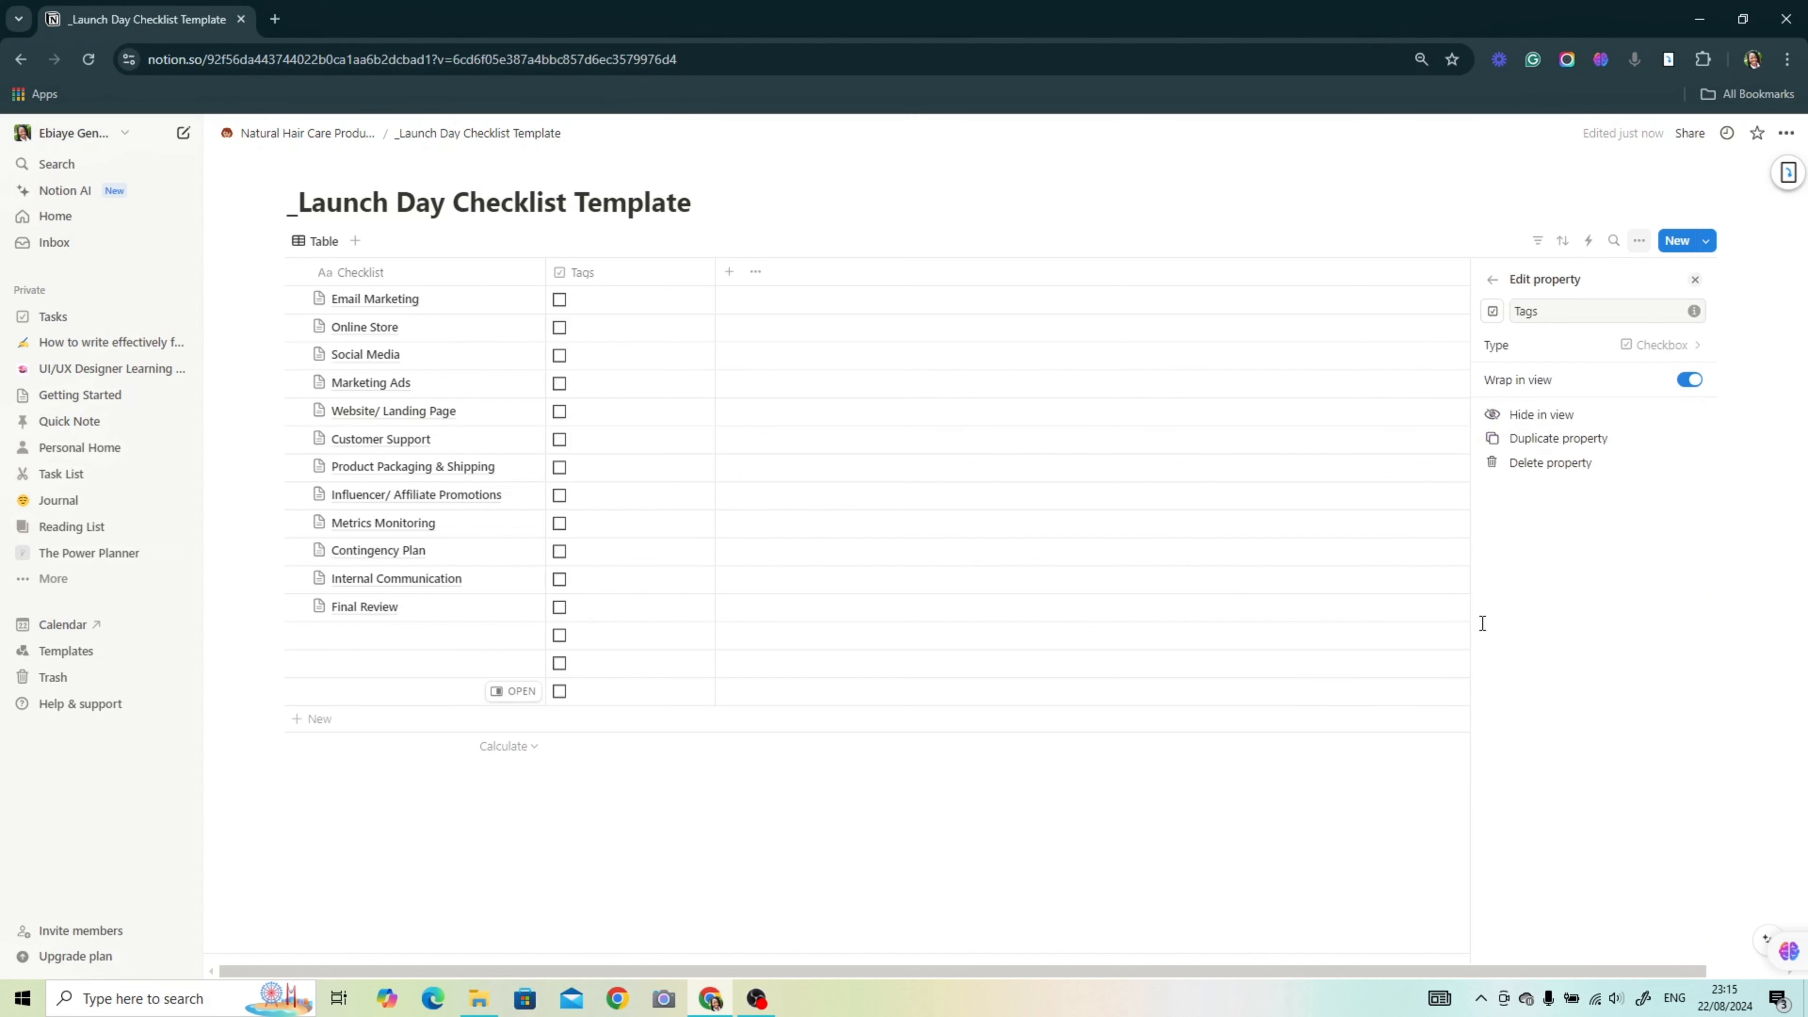
pyautogui.press('Escape')
# Step: Rename the checkbox property to Check and sort the checklist by it in ascending order
pyautogui.click(580, 271)
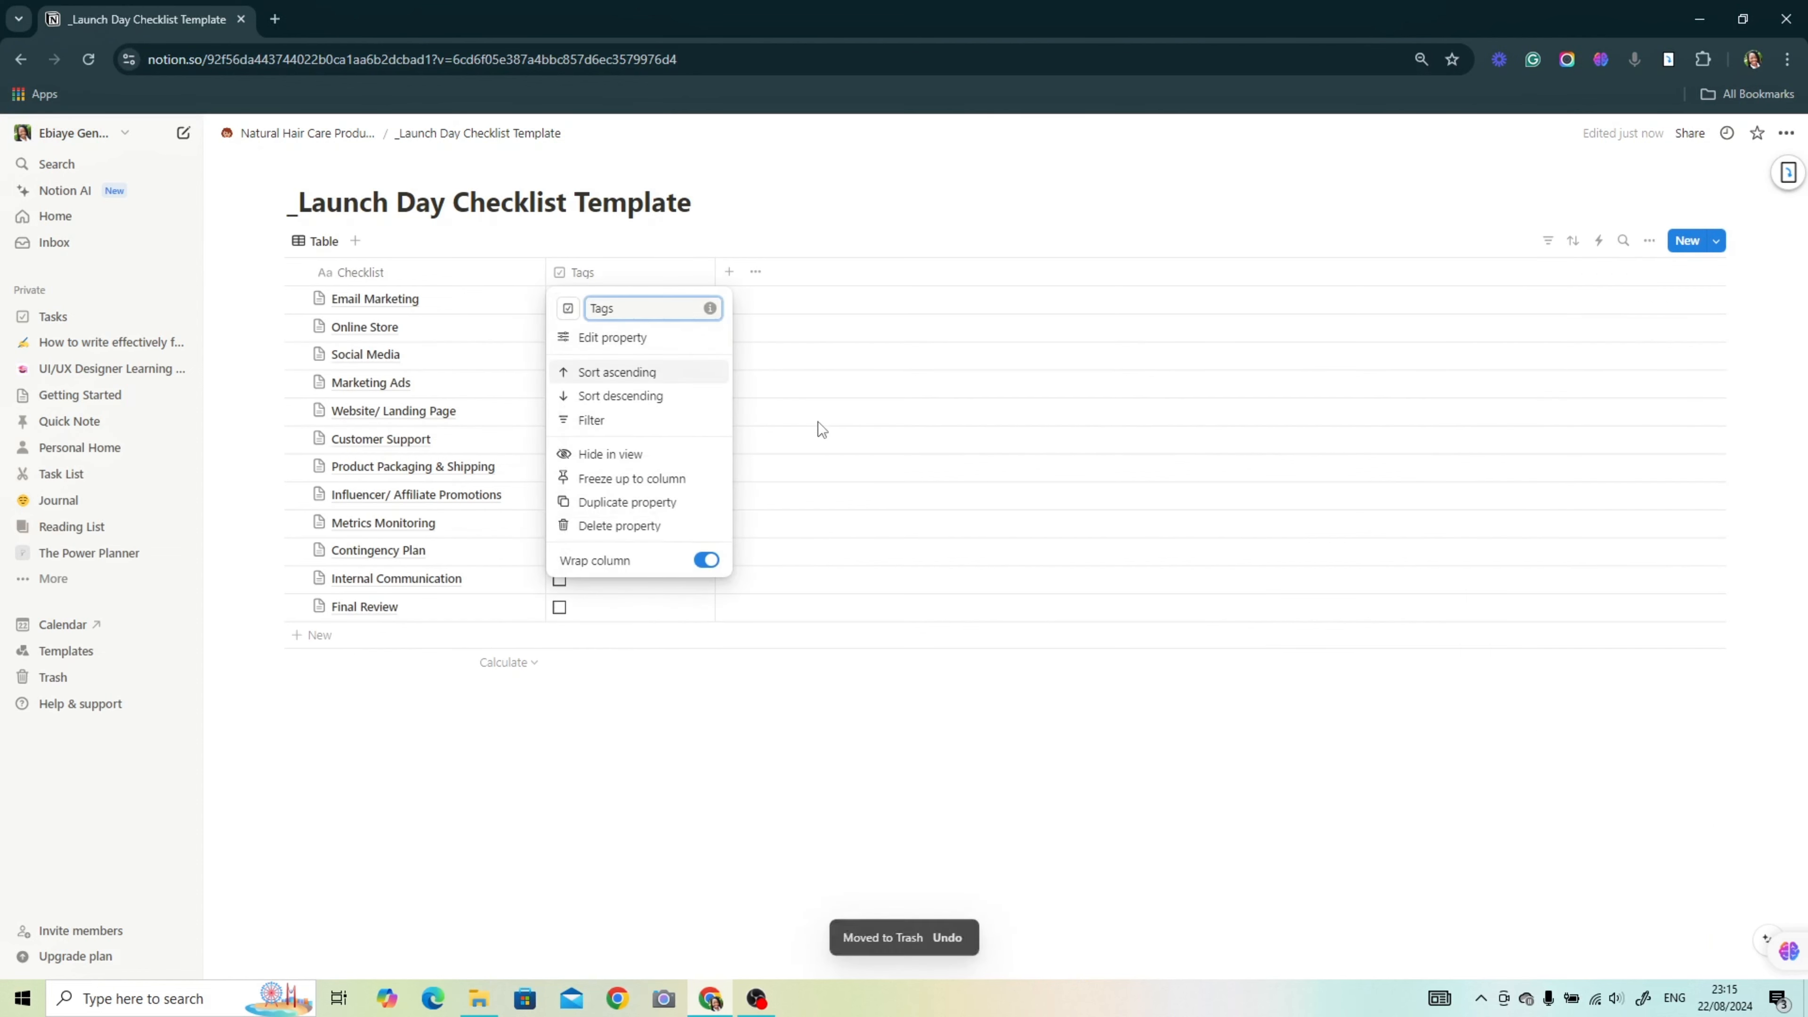
pyautogui.press('BackSpace')
pyautogui.press('BackSpace')
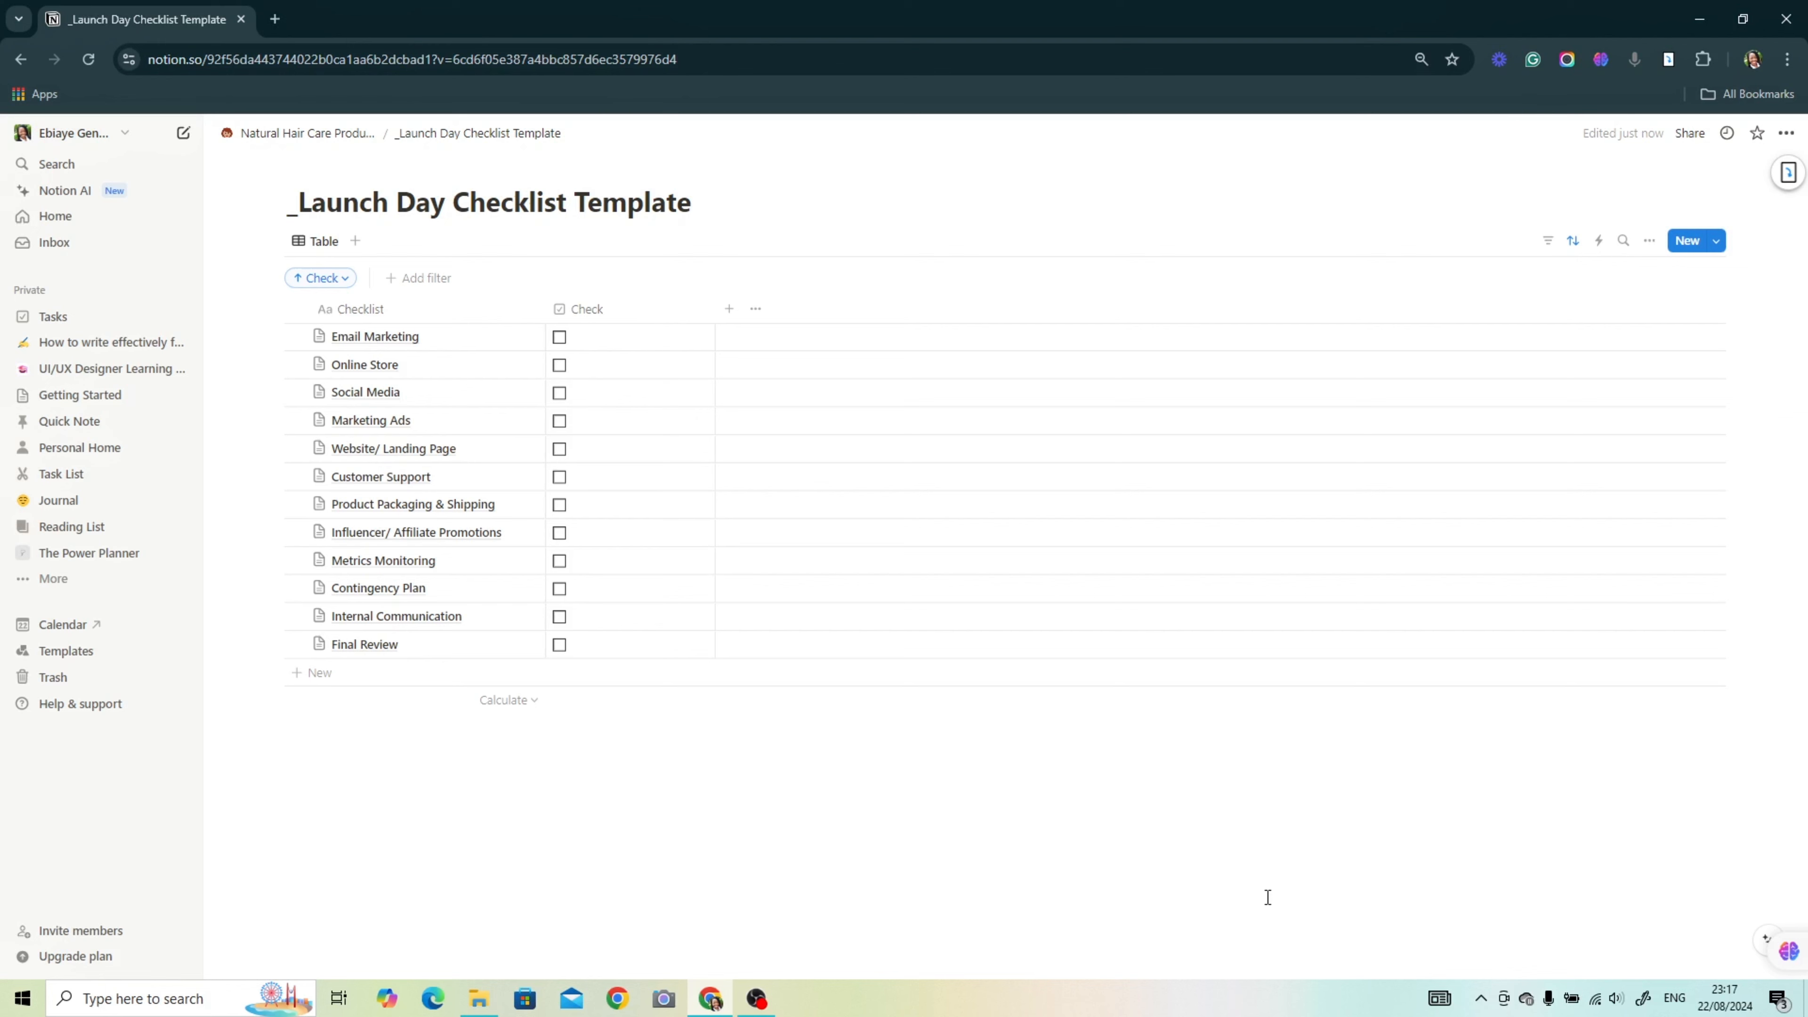
# Step: Mark the Email Marketing and Online Store checklist items as checked
pyautogui.click(1687, 240)
pyautogui.click(920, 135)
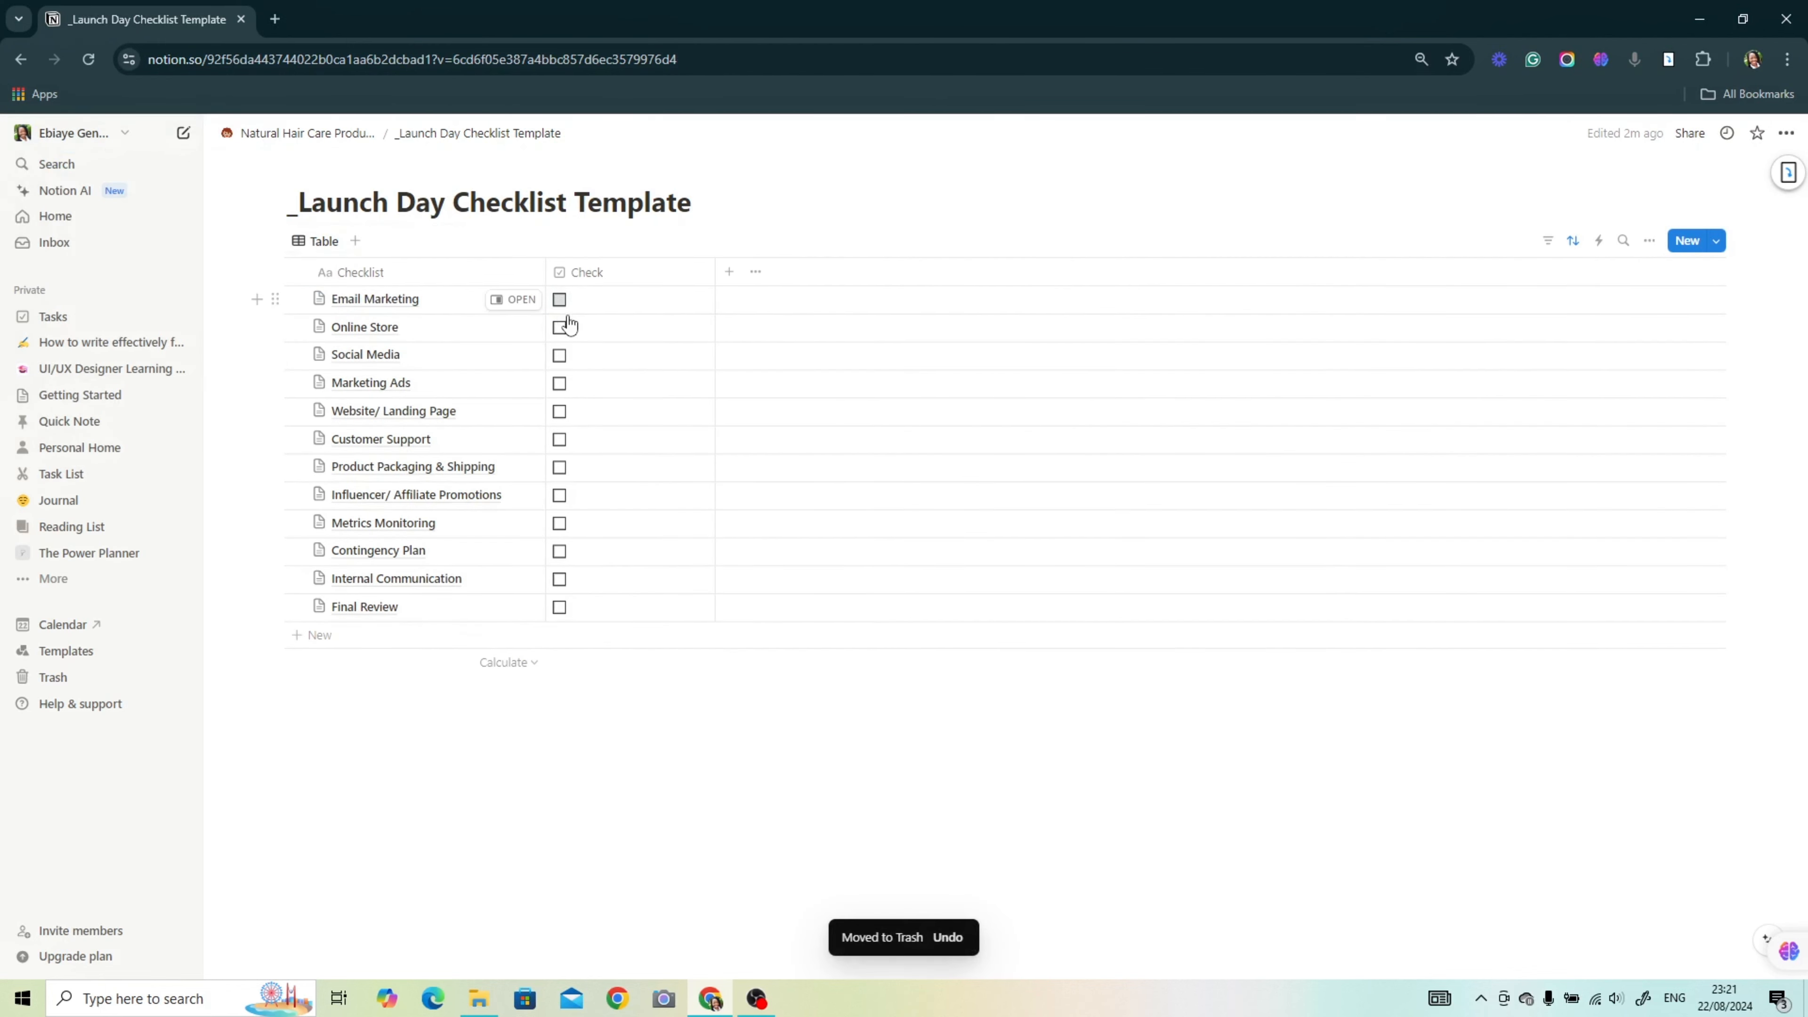
pyautogui.click(559, 300)
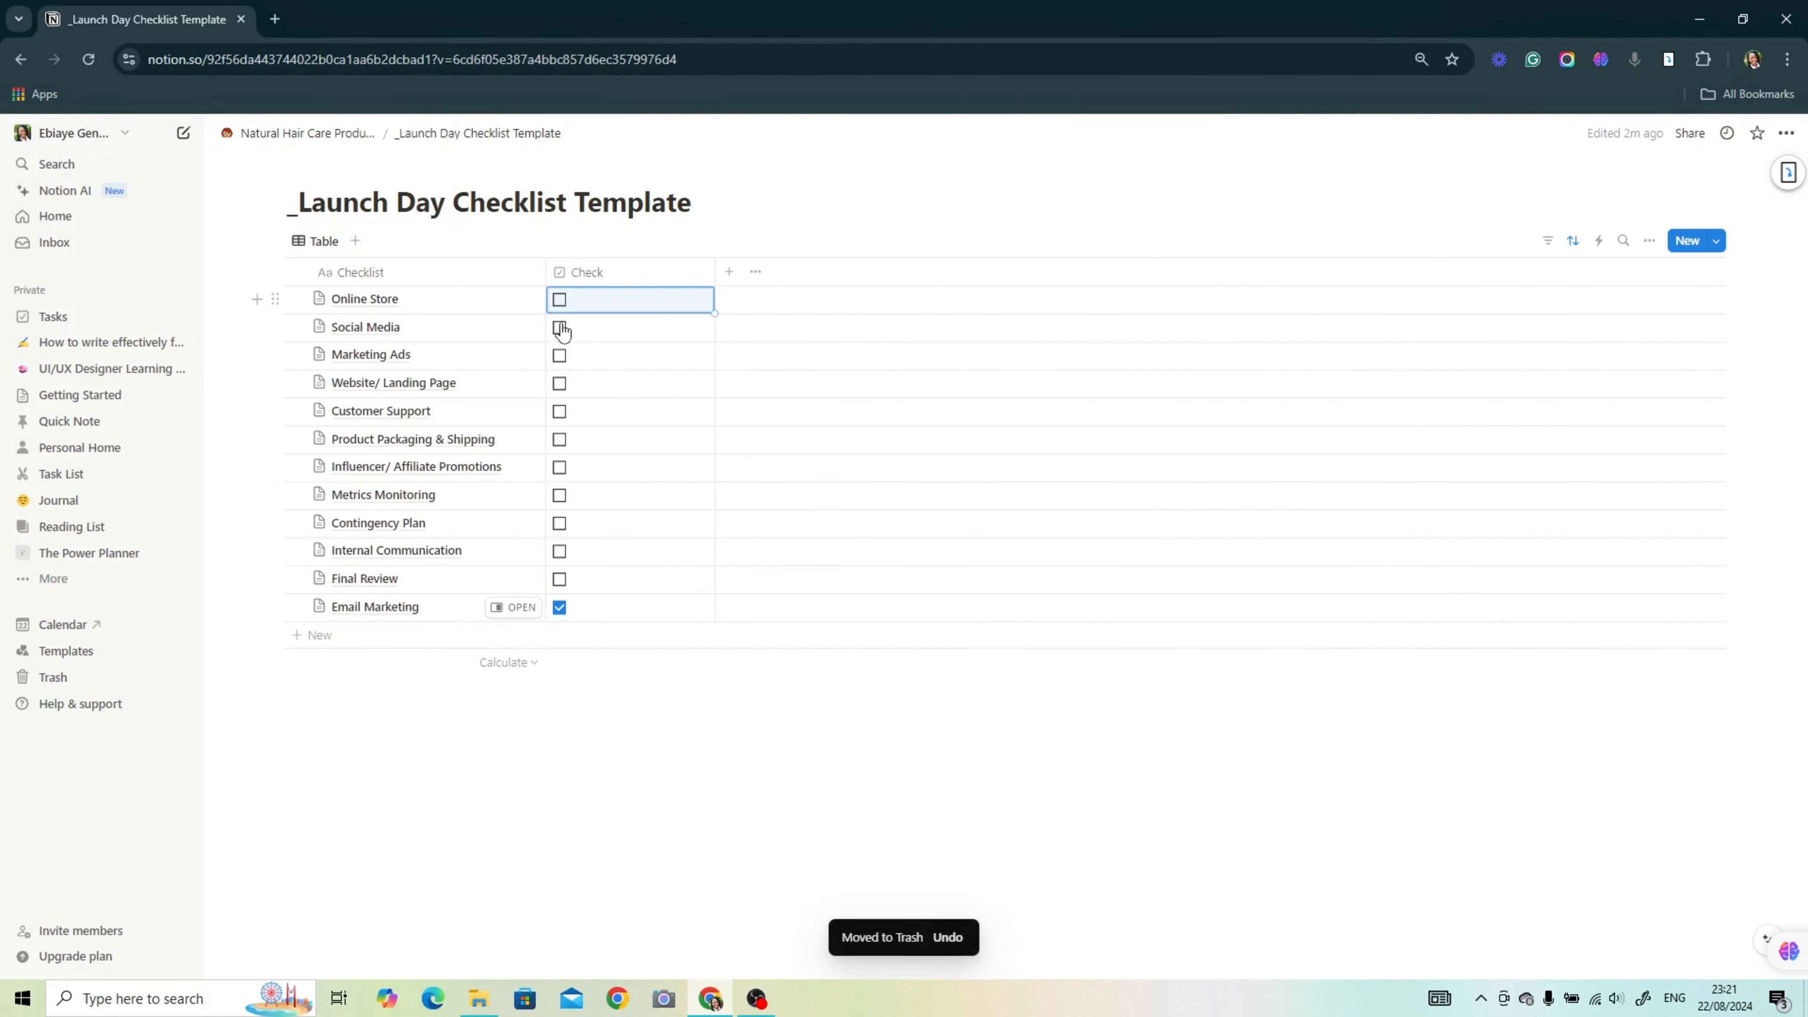
pyautogui.click(559, 300)
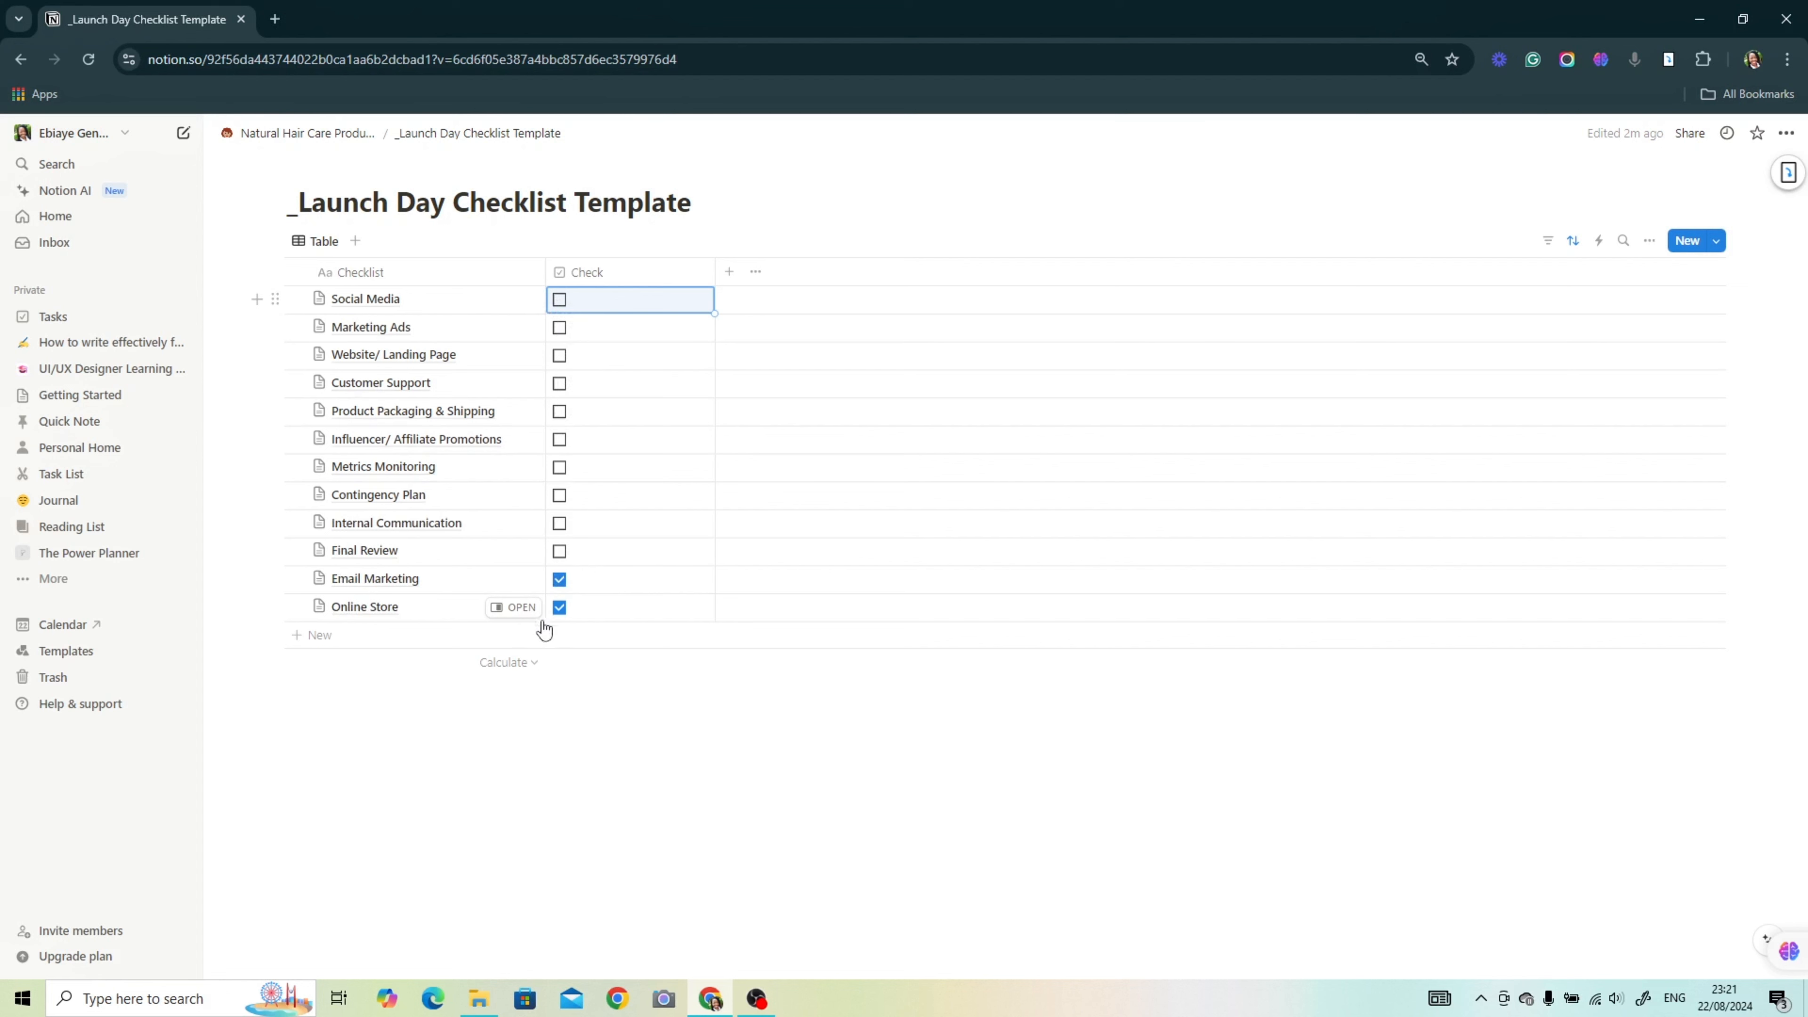
# Step: Return from the launch-day checklist to the Natural Hair Care Product Line Launch page
pyautogui.click(533, 808)
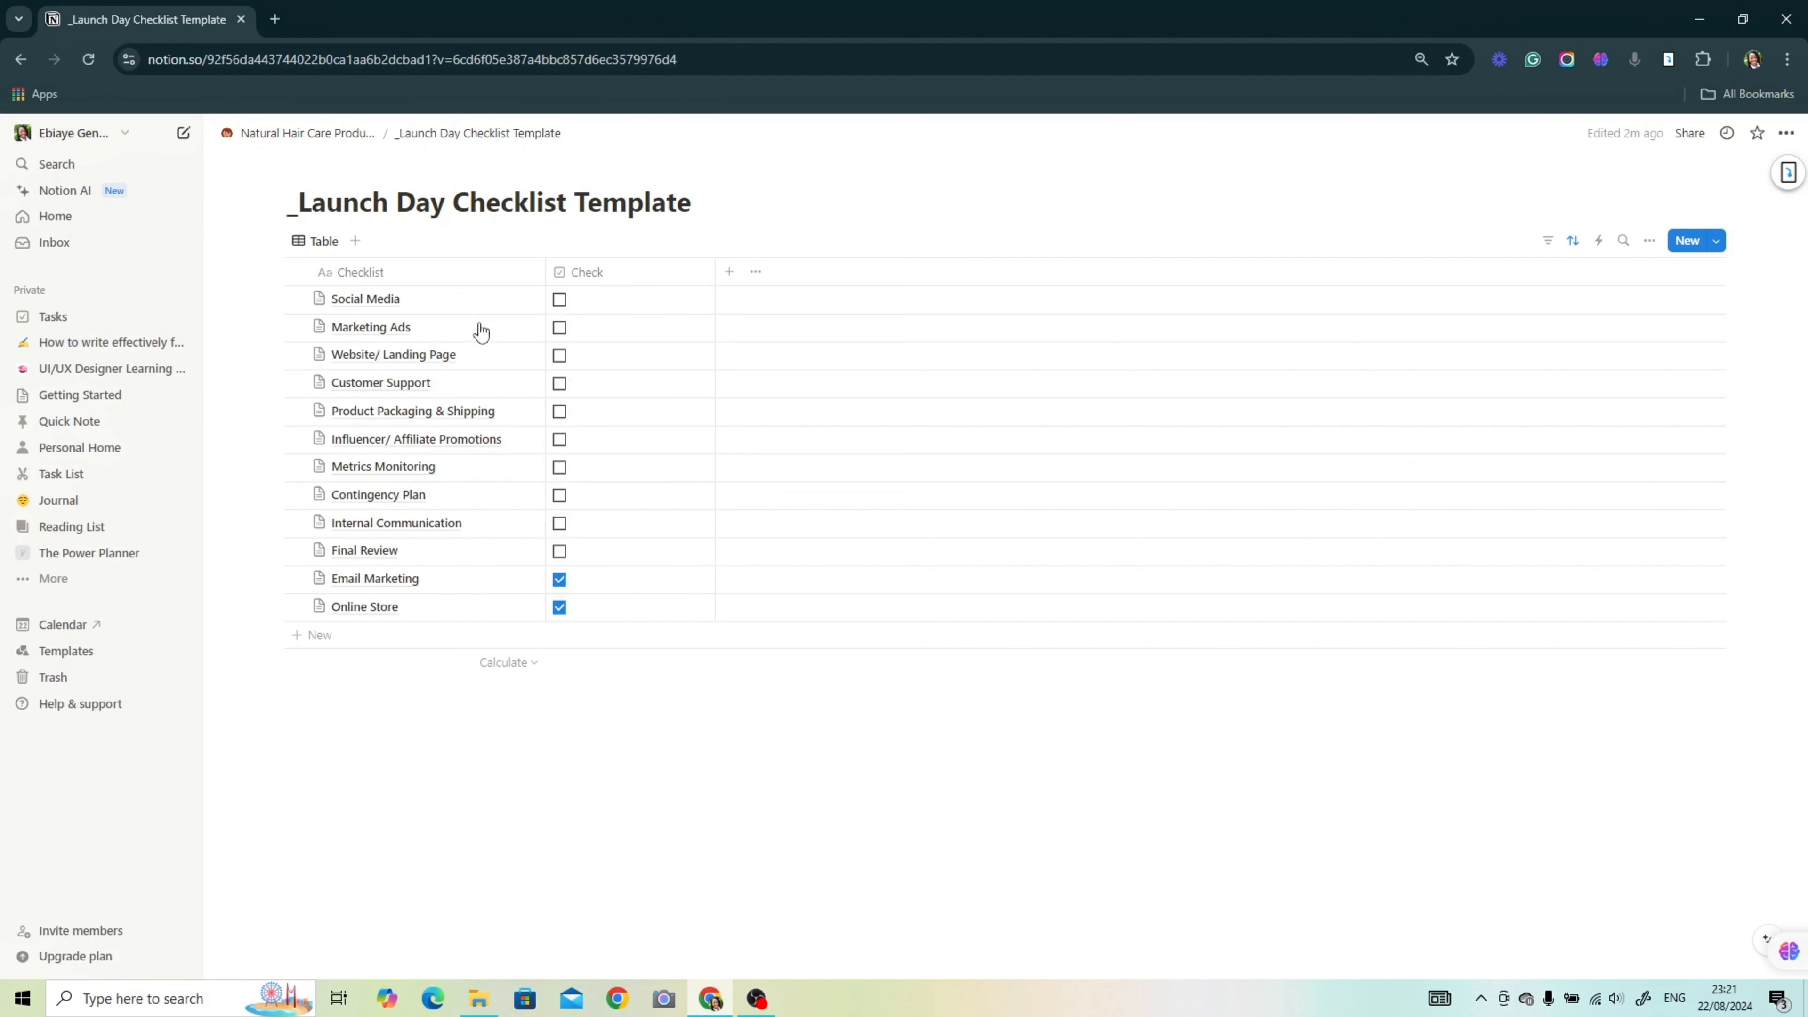
pyautogui.click(306, 135)
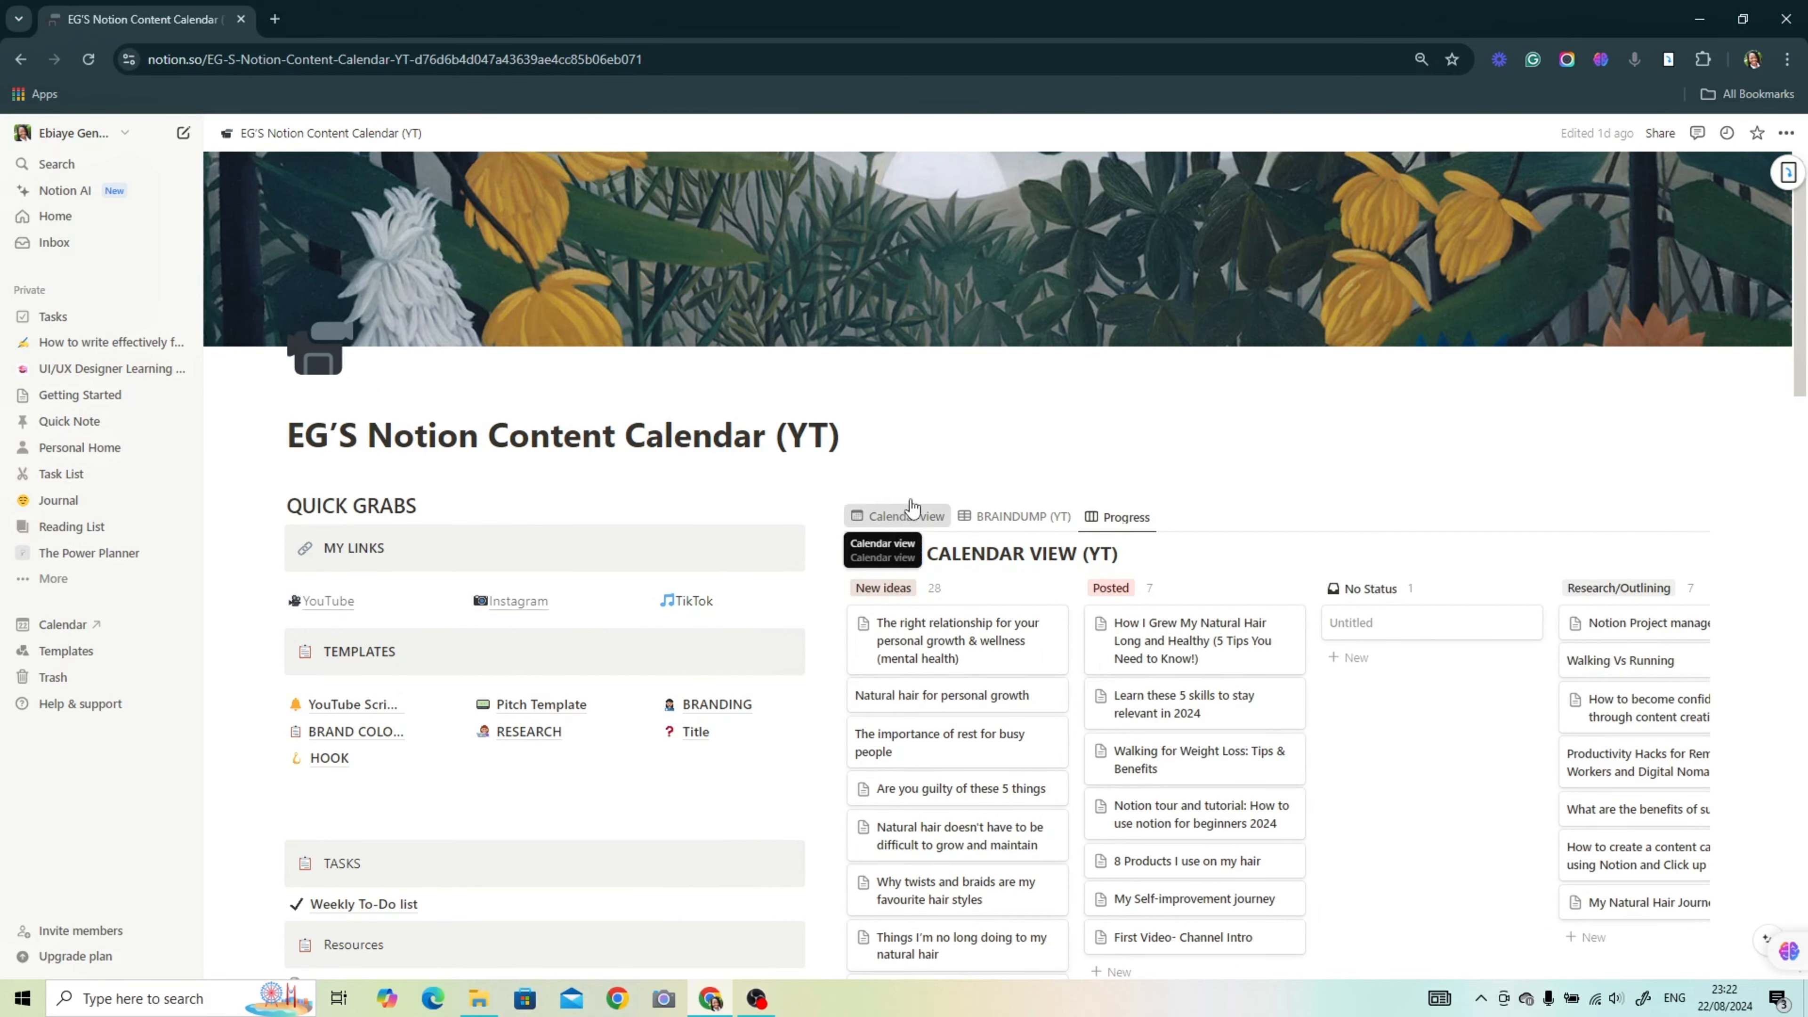
# Step: Examine the Calendar view, BRAINDUMP (YT) and Progress views of the existing YouTube content calendar as a model for the marketing calendar
pyautogui.click(904, 515)
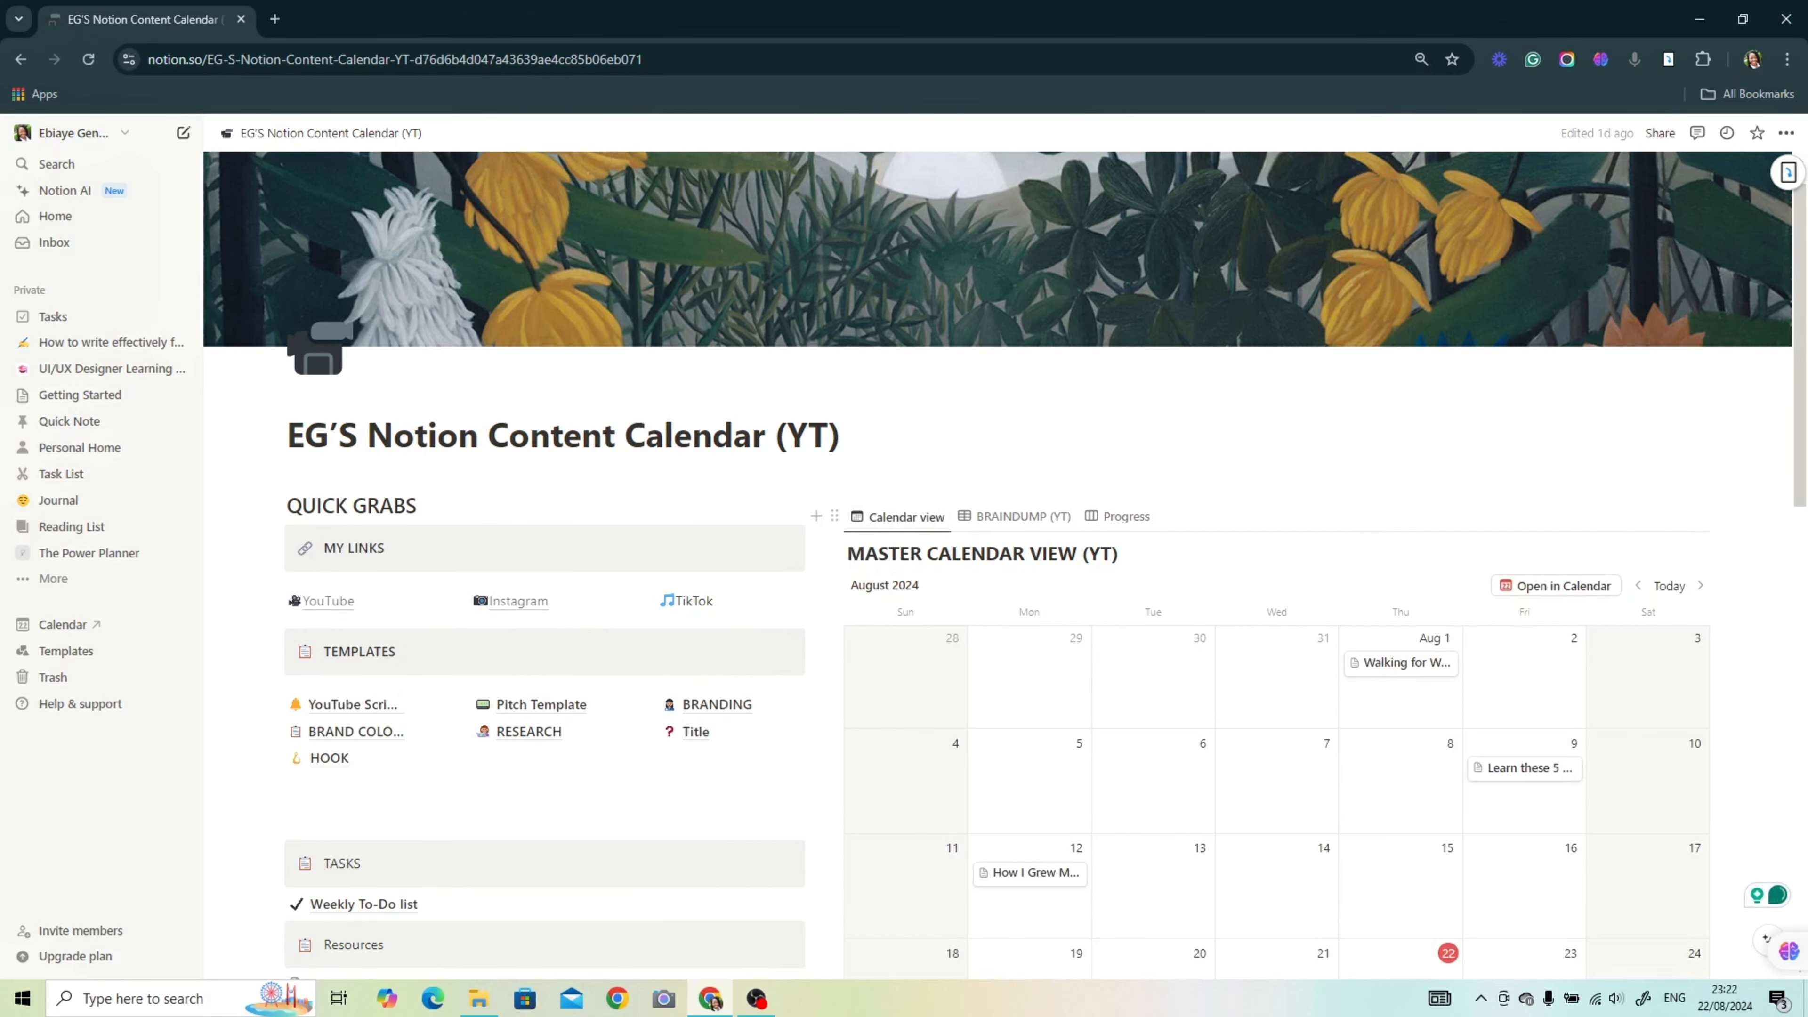
pyautogui.scroll(-10, 1503, 559)
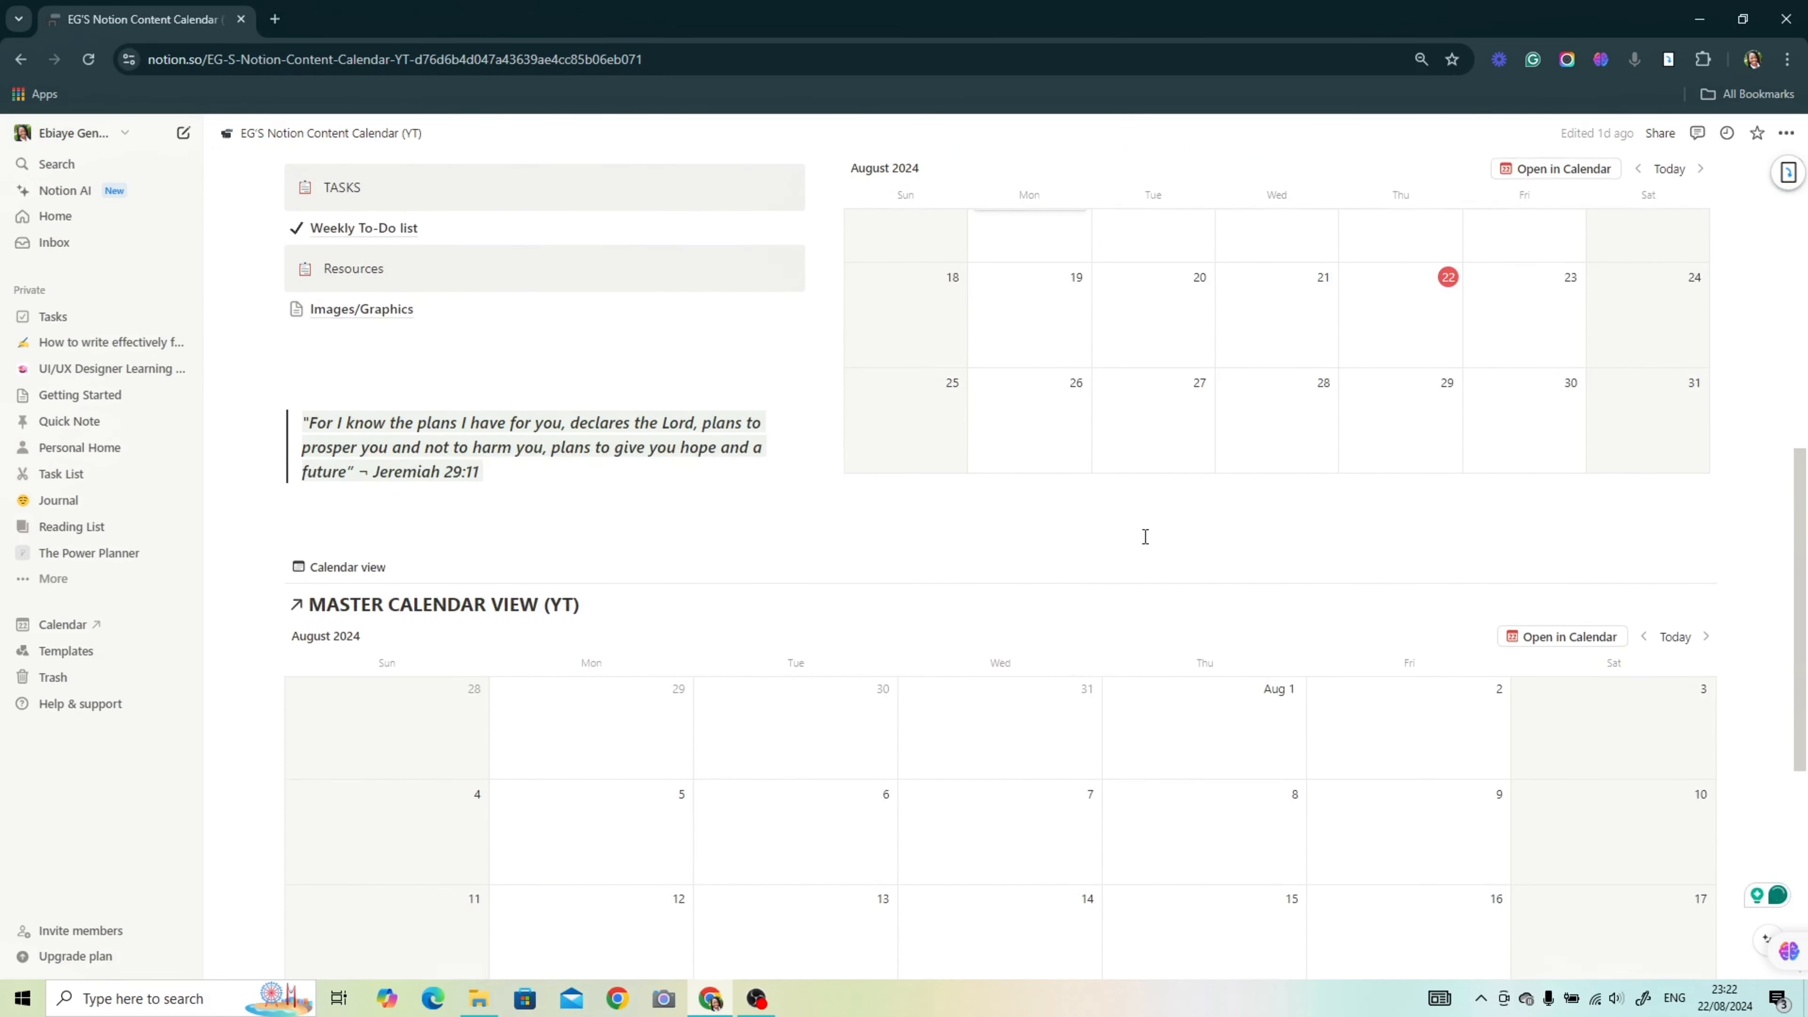
pyautogui.scroll(-7, 1146, 537)
pyautogui.scroll(7, 1179, 356)
pyautogui.scroll(-7, 1191, 620)
pyautogui.scroll(17, 1212, 455)
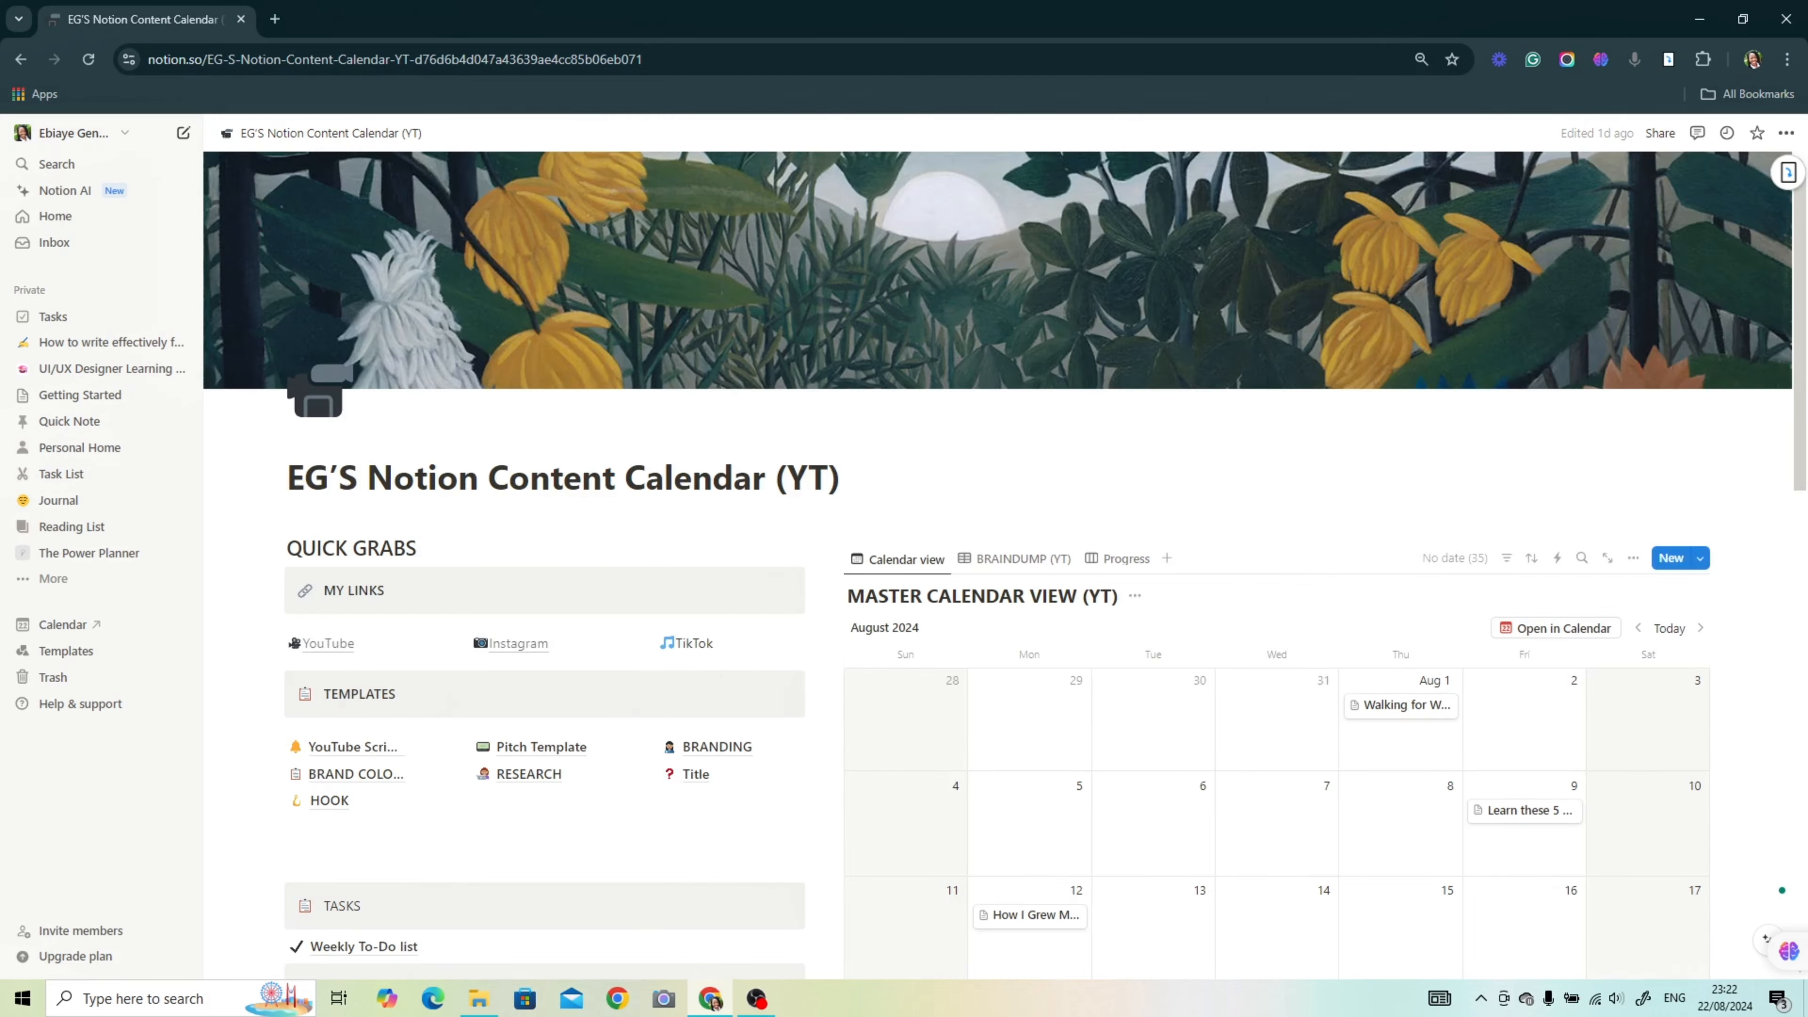
pyautogui.scroll(-5, 1007, 242)
pyautogui.click(1011, 239)
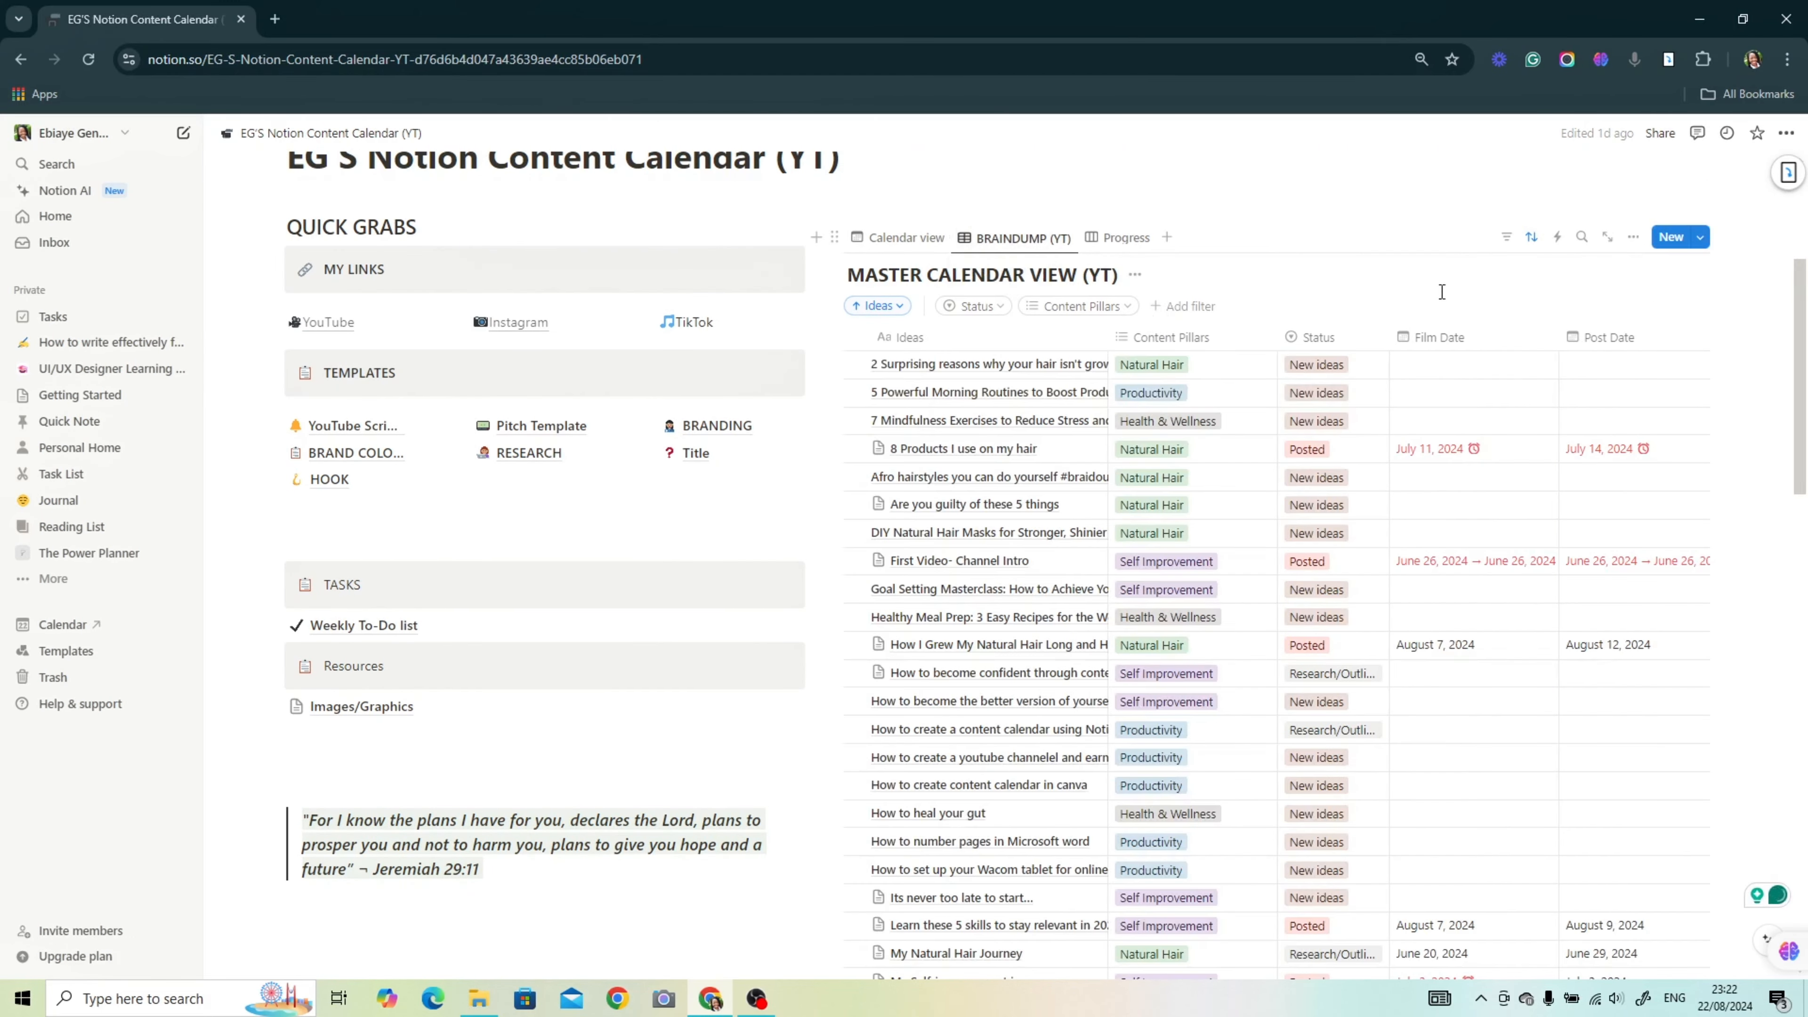
pyautogui.click(1634, 236)
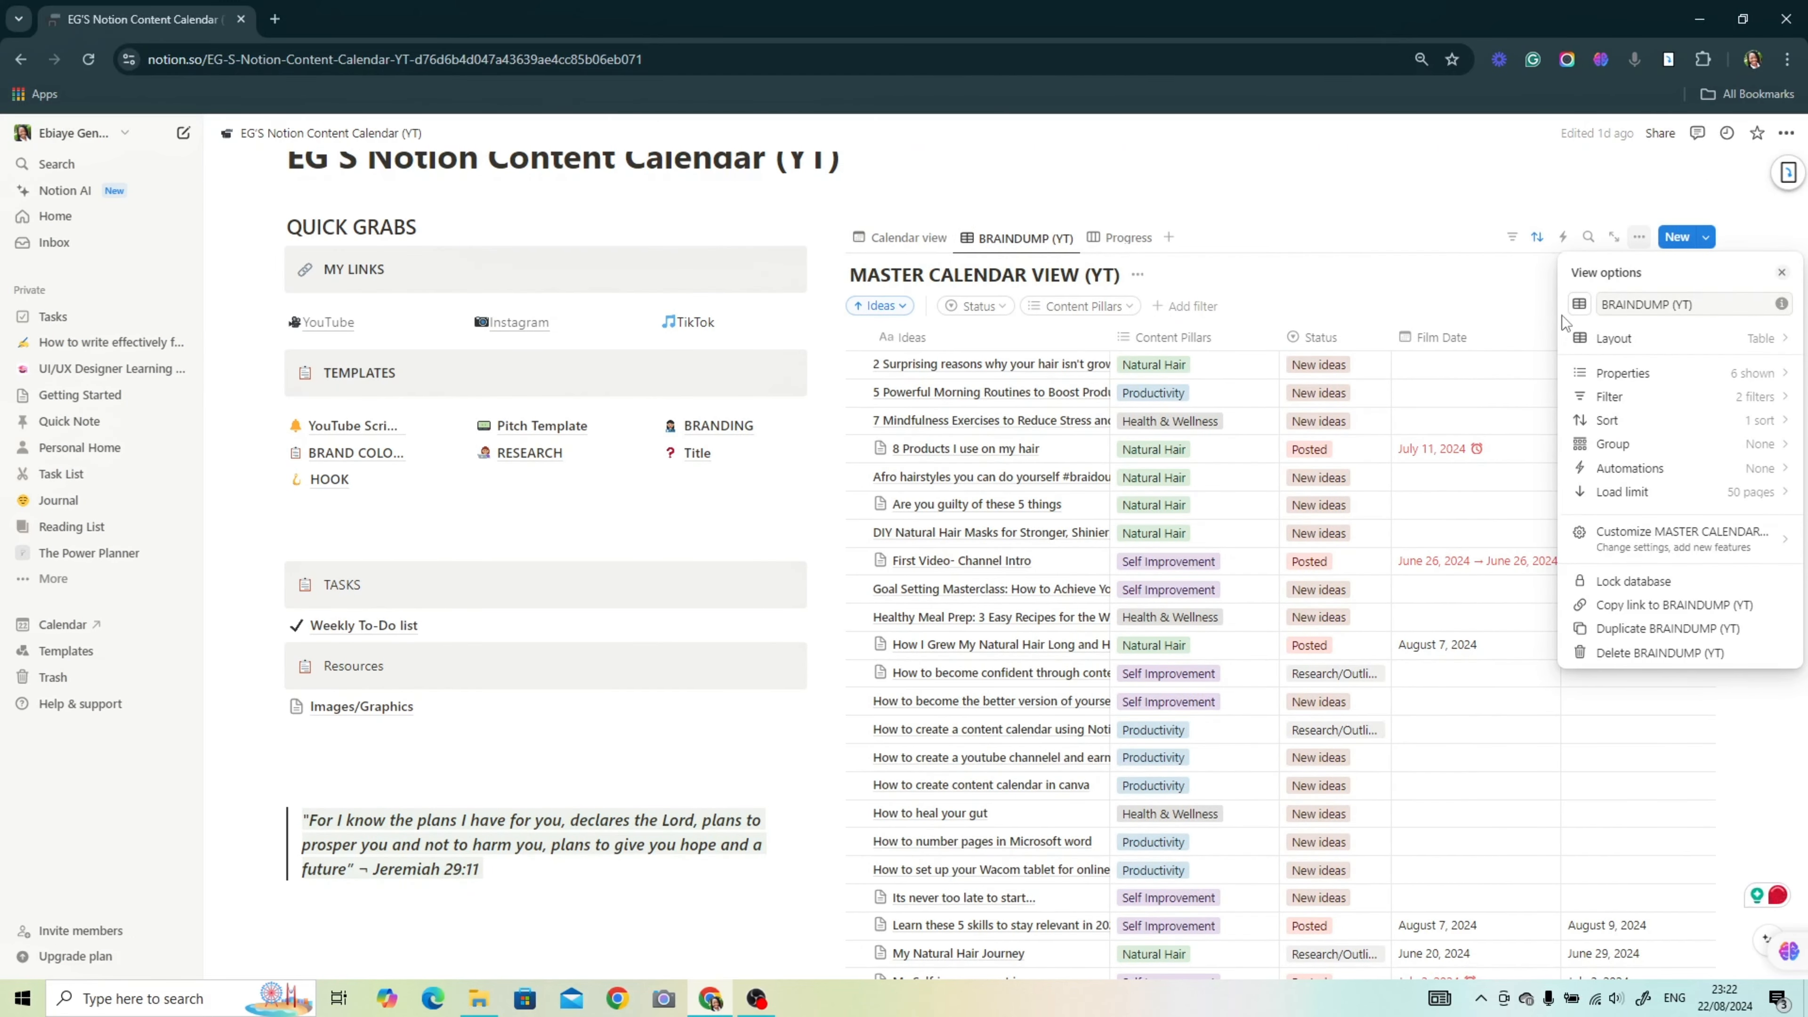
pyautogui.click(1128, 239)
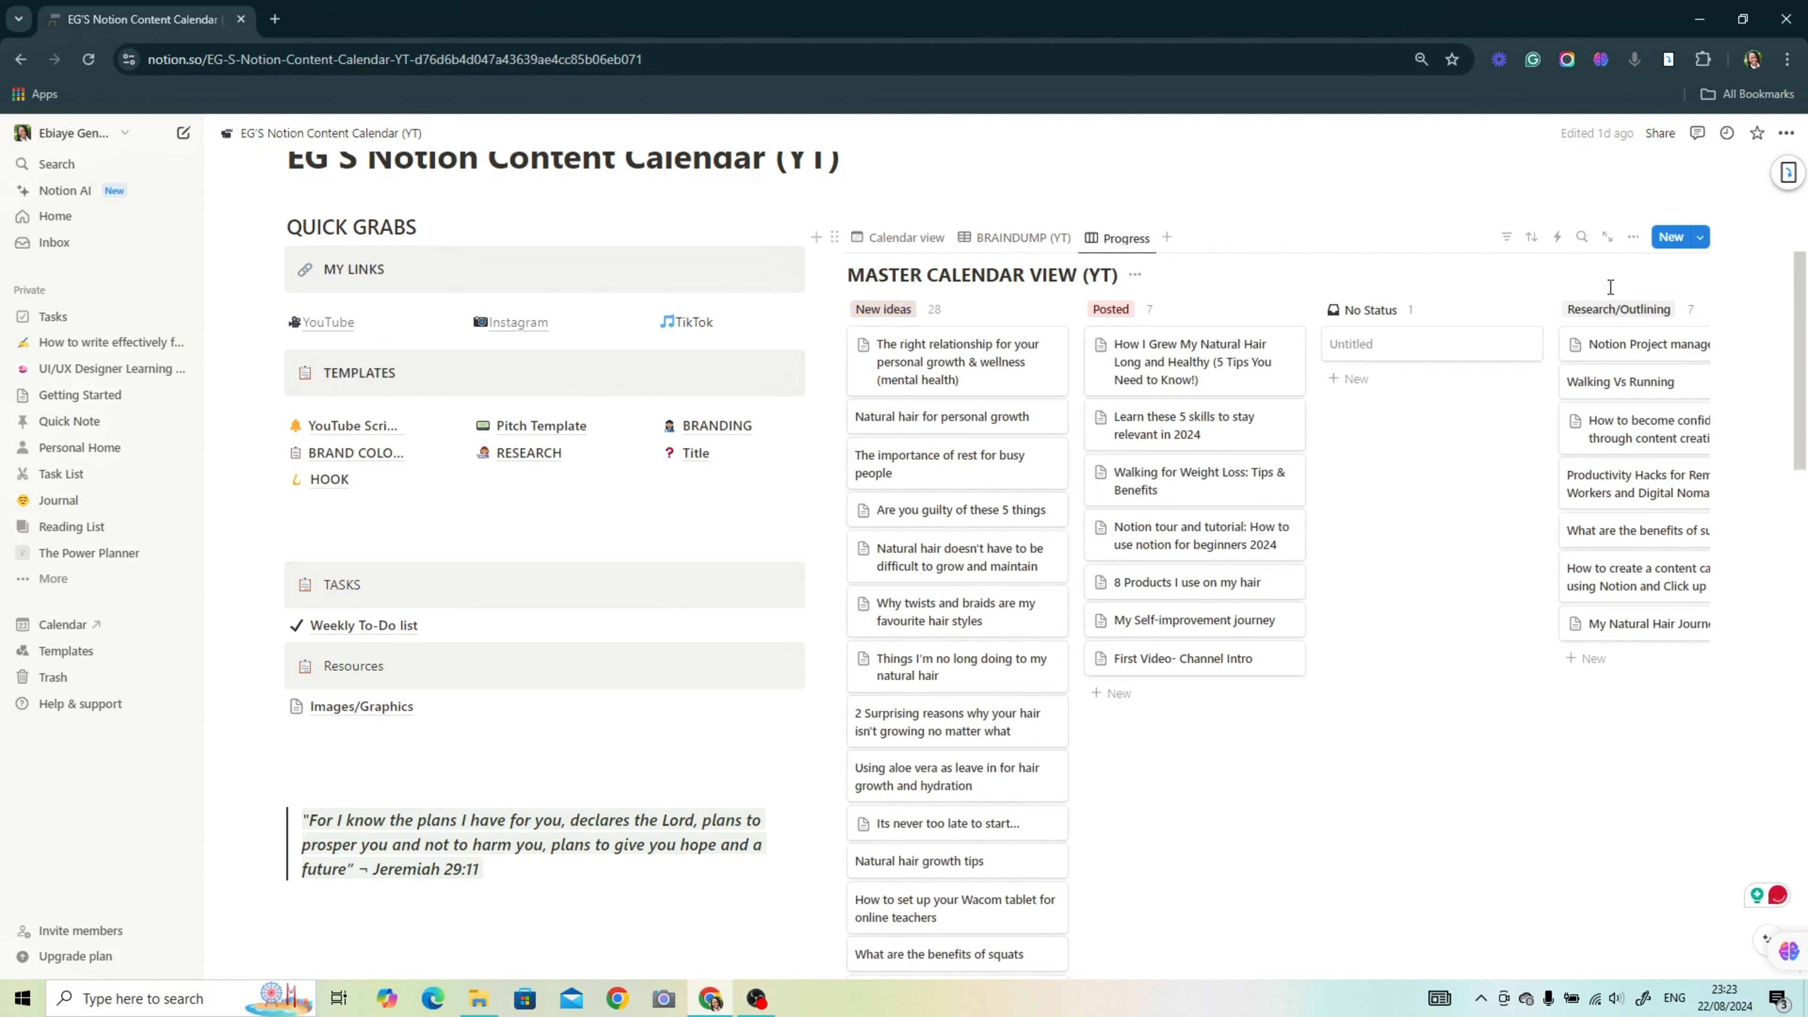
pyautogui.click(1639, 236)
pyautogui.click(901, 242)
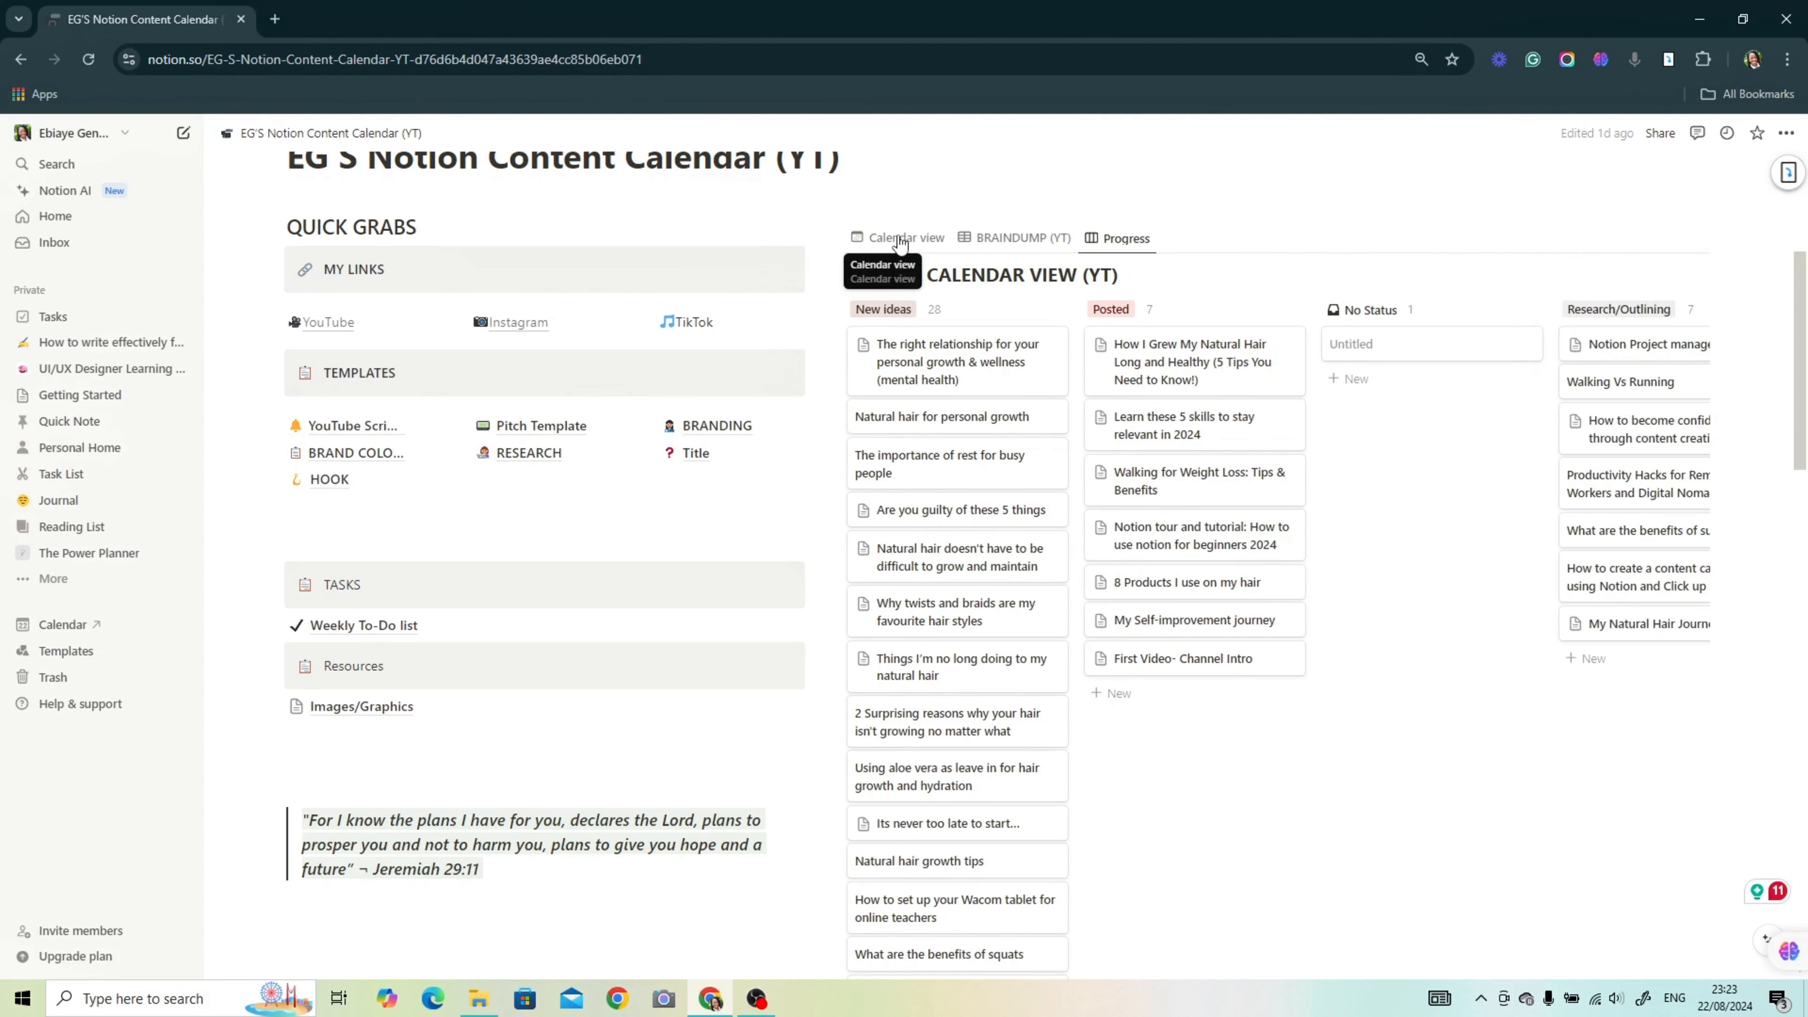
pyautogui.click(897, 238)
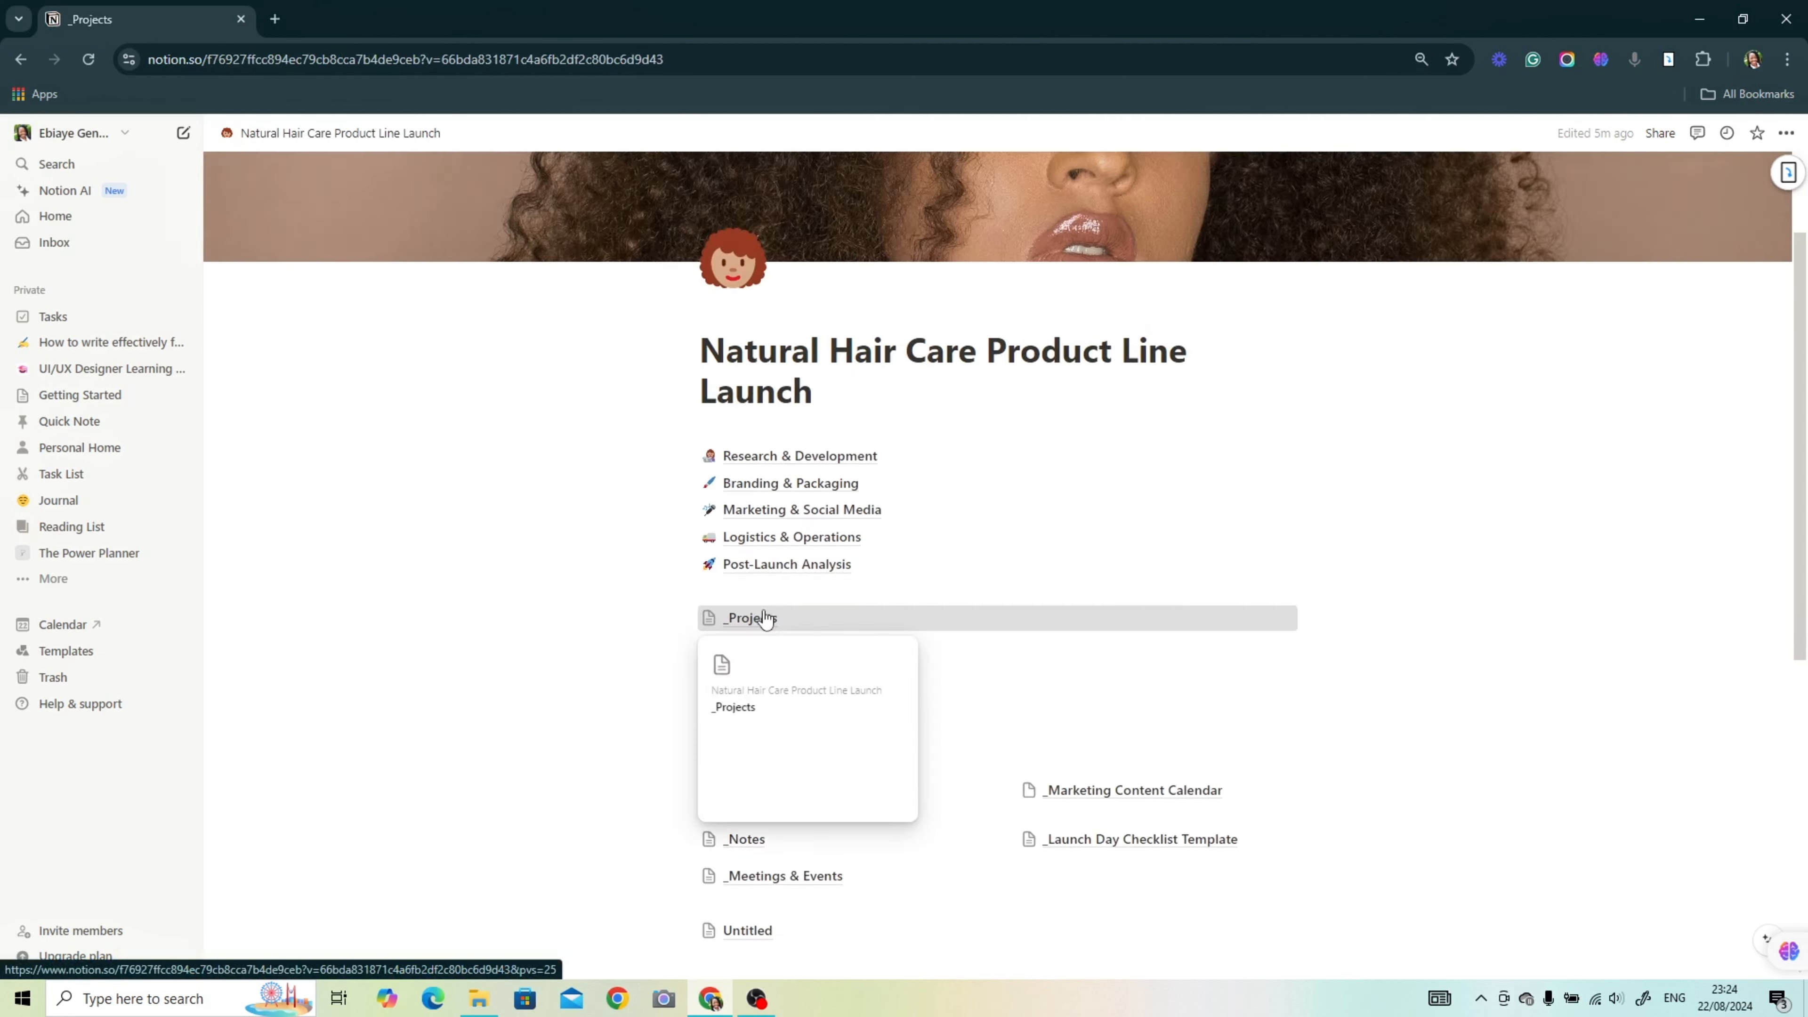
# Step: Open the _Projects database and review its properties from Timeline through _Pillars/Areas
pyautogui.click(766, 614)
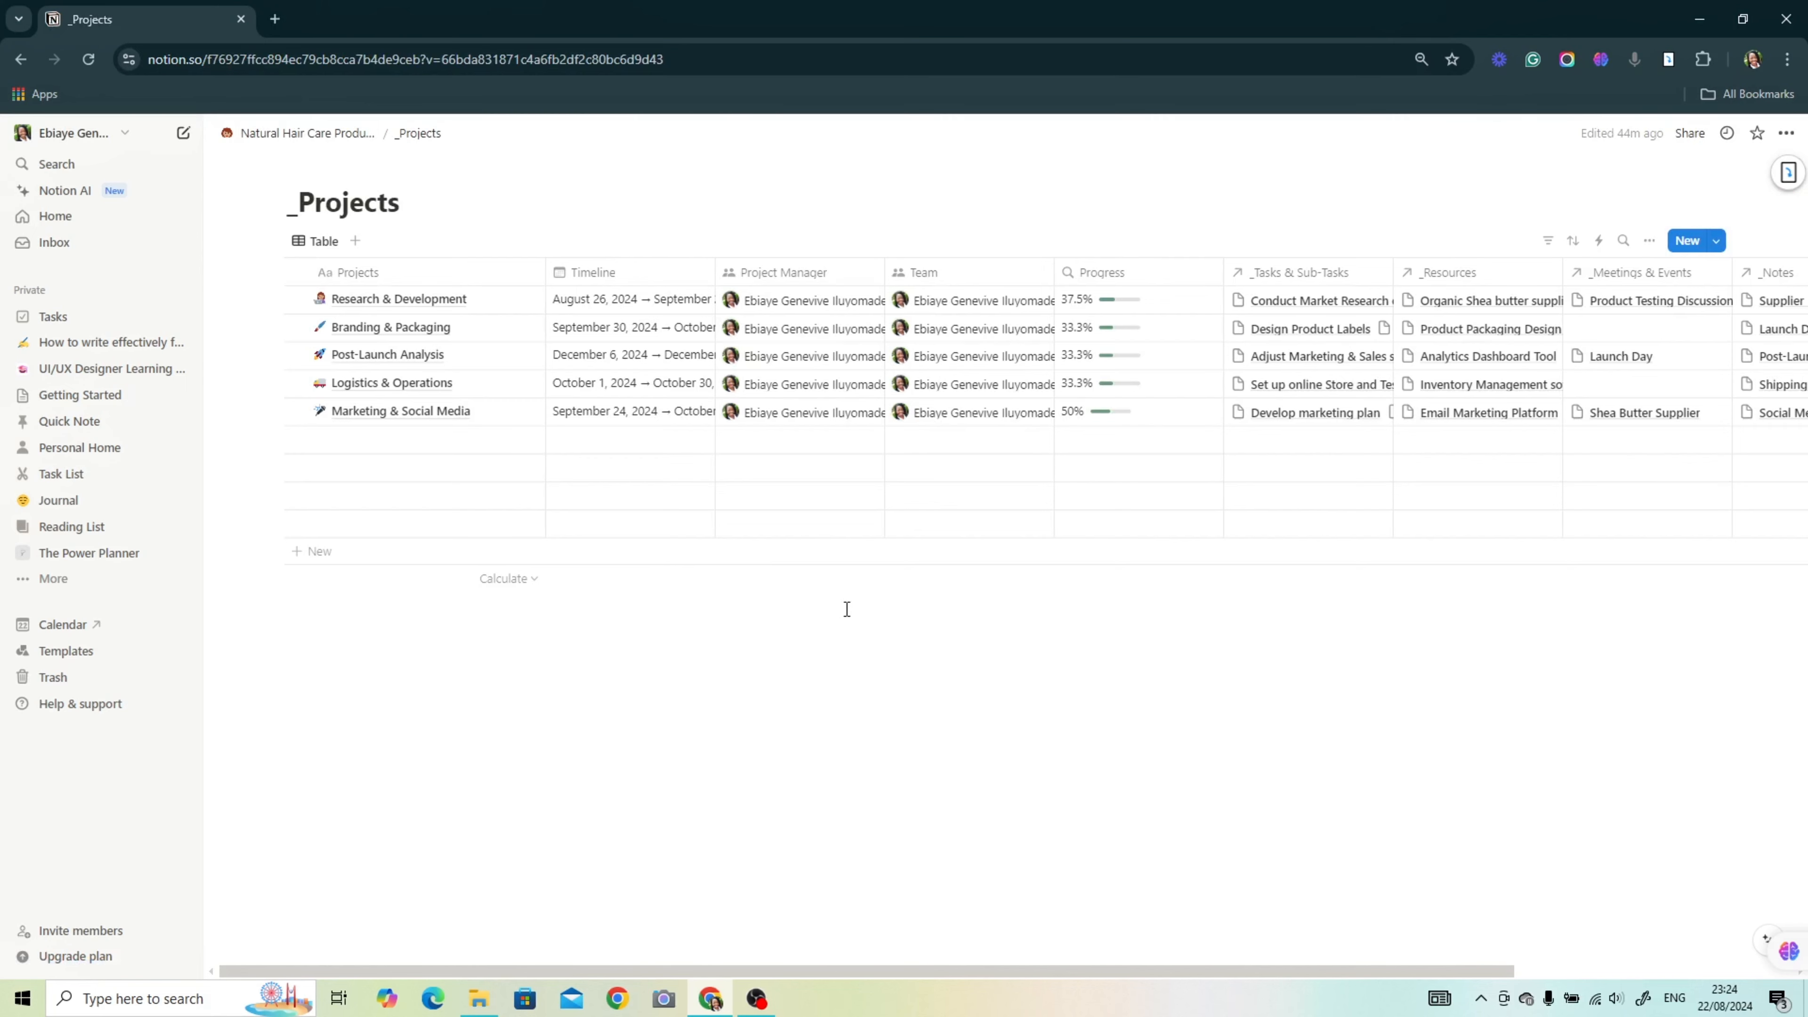
pyautogui.hscroll(5, 854, 620)
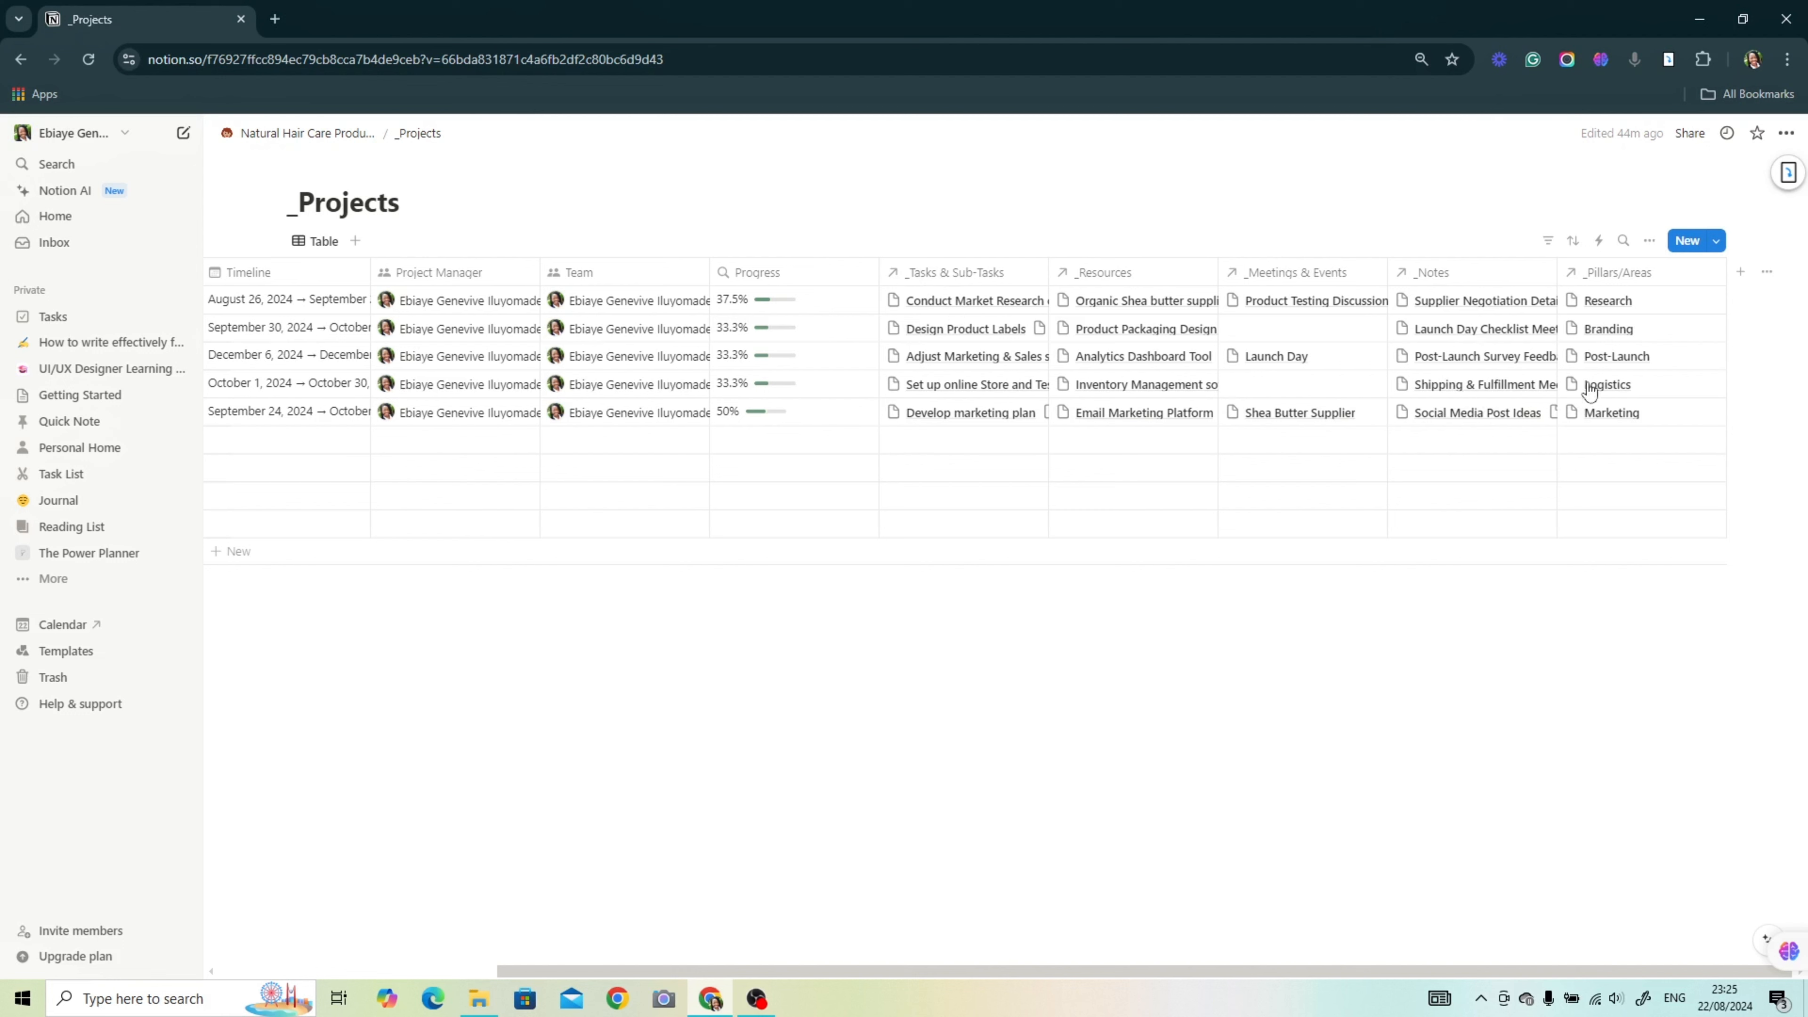
pyautogui.hscroll(-5, 1285, 620)
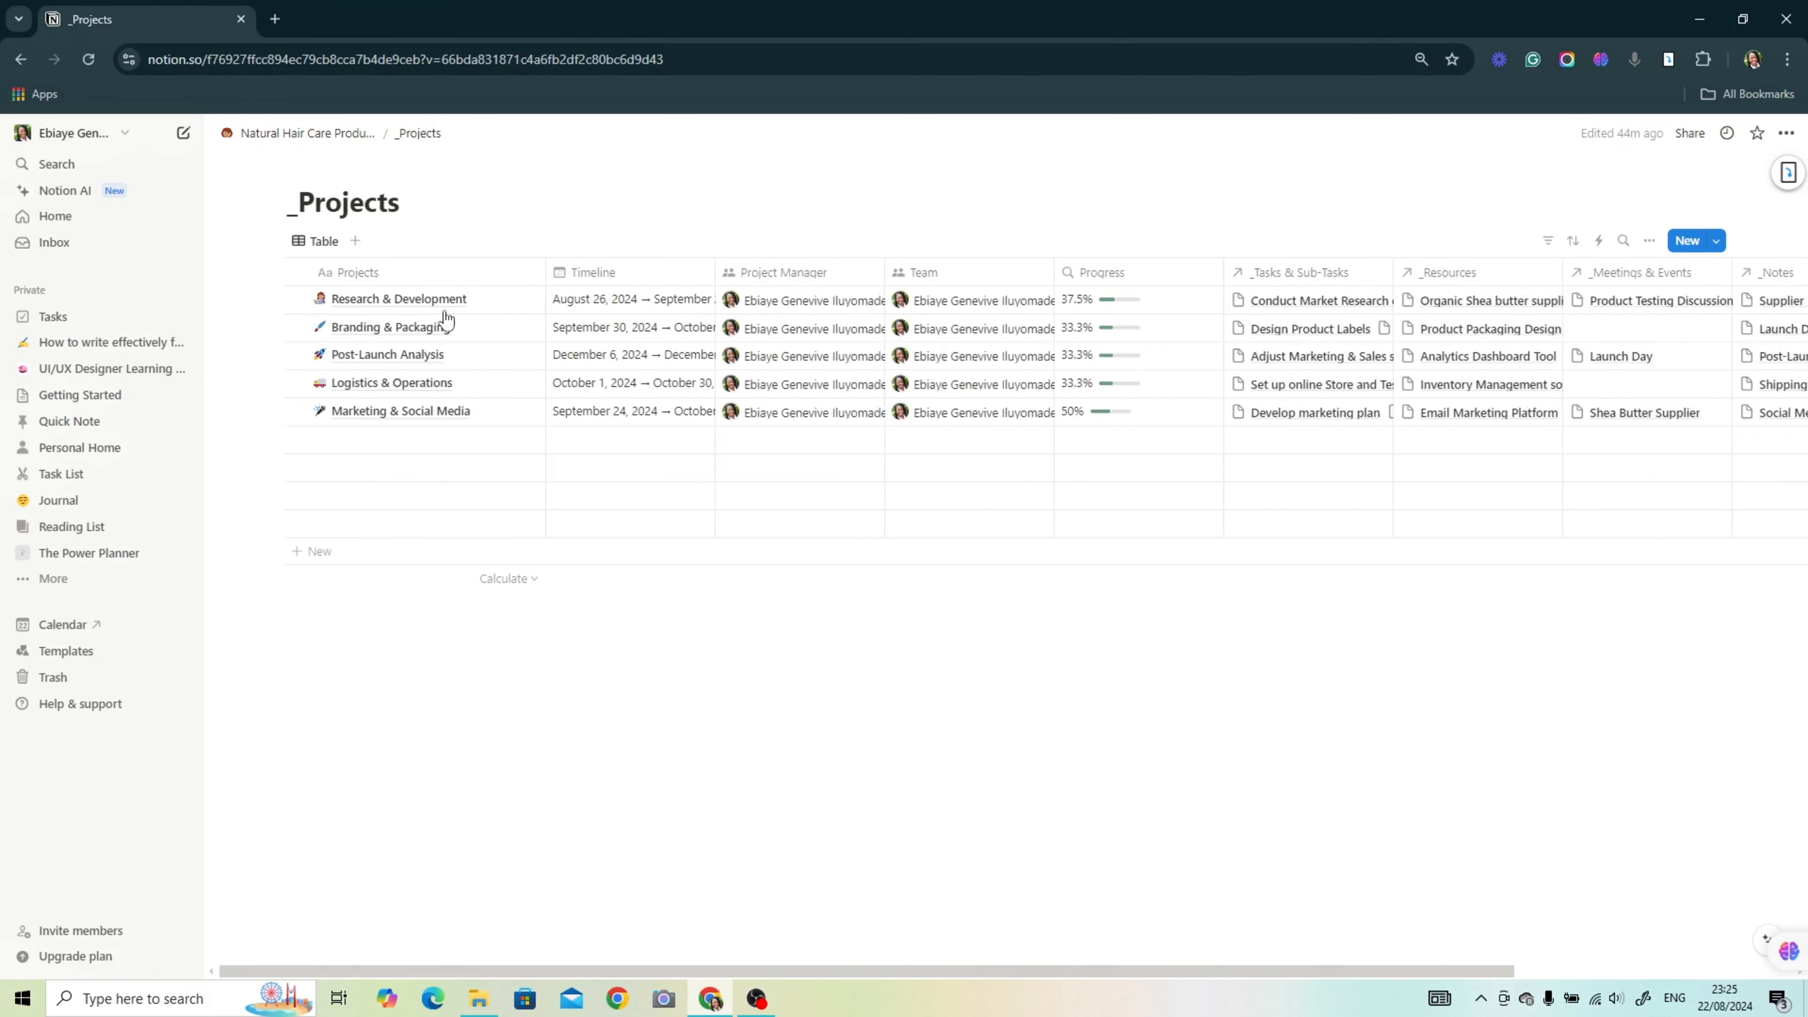
# Step: Delete the four empty rows beneath Marketing & Social Media in the _Projects table
pyautogui.click(516, 299)
pyautogui.click(360, 606)
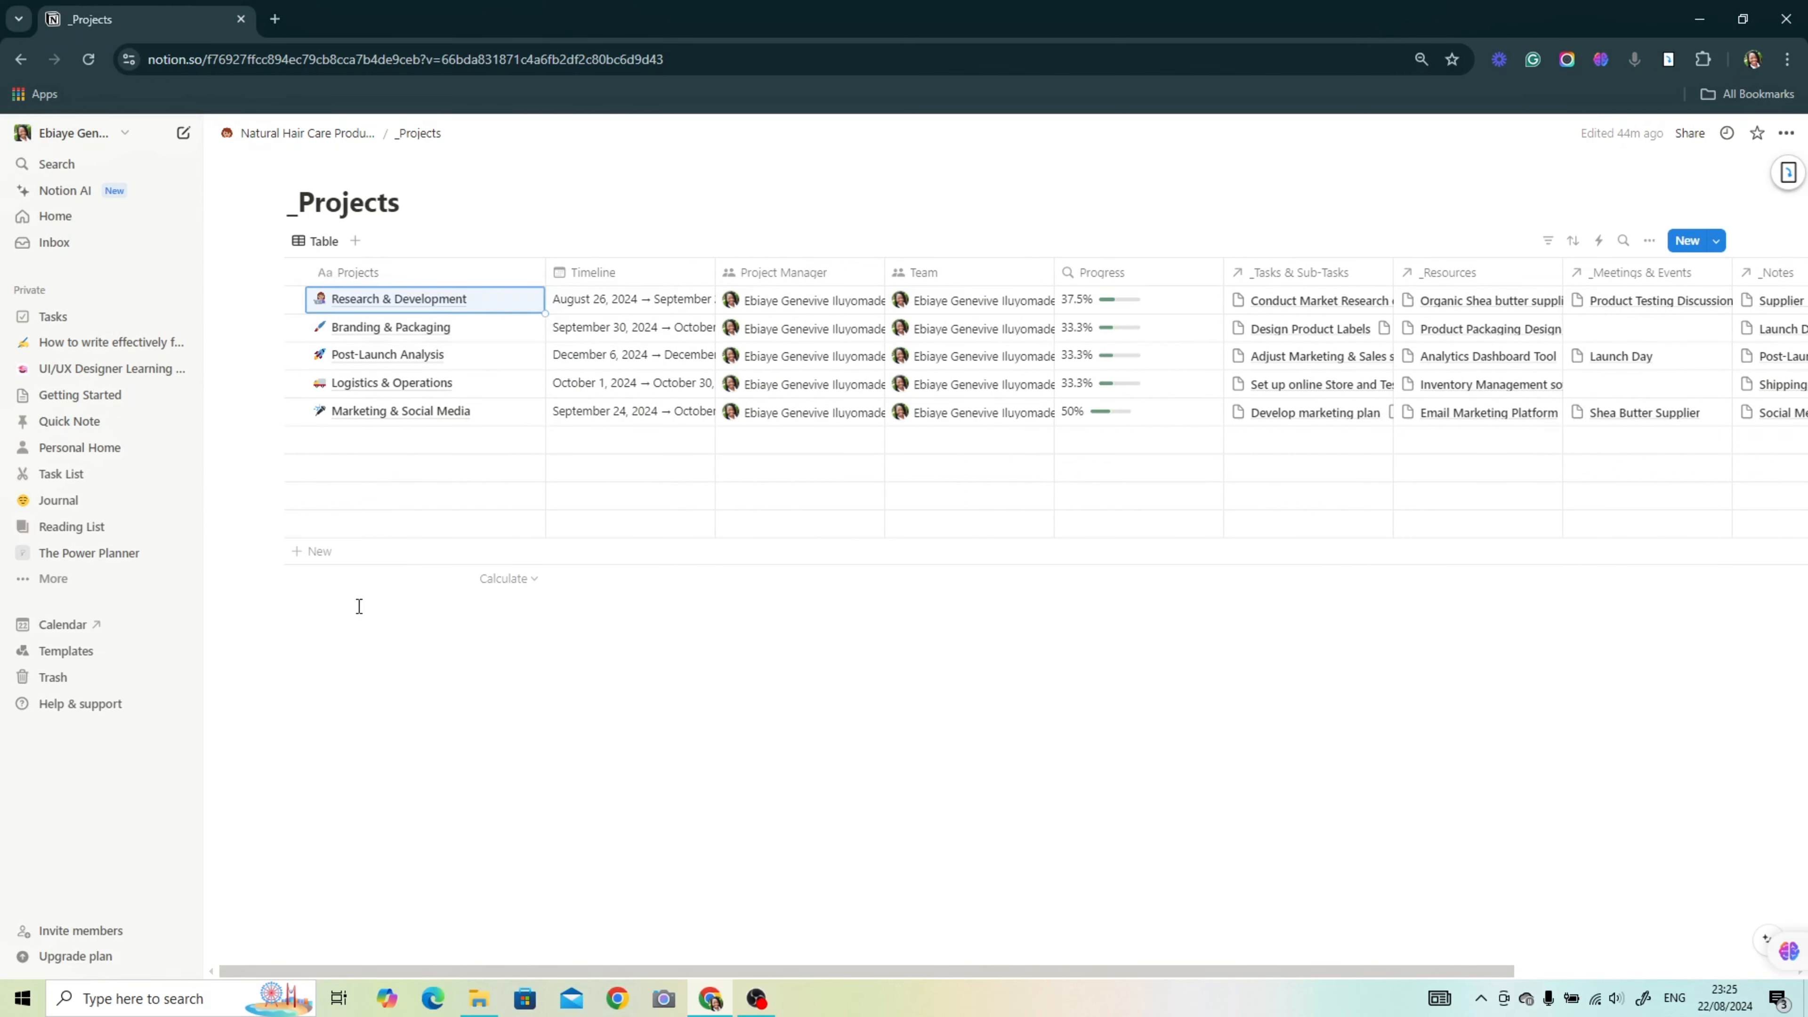
pyautogui.click(395, 688)
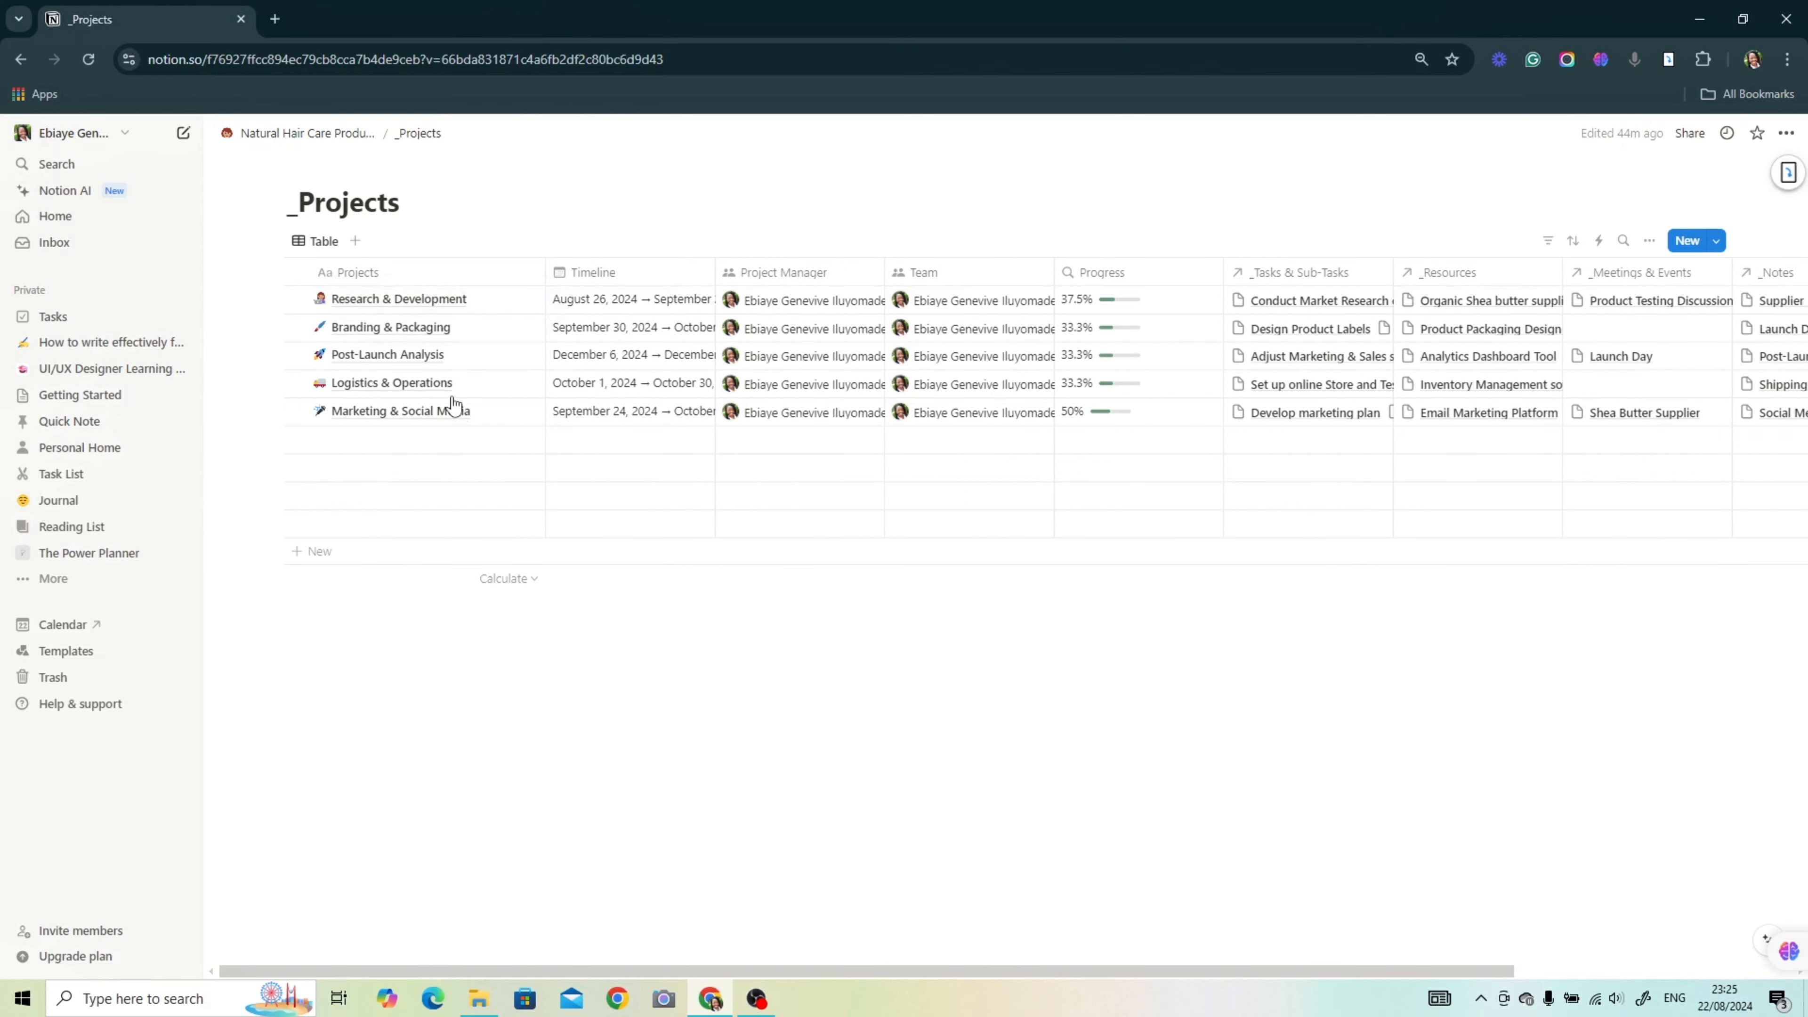
pyautogui.click(520, 300)
pyautogui.click(487, 358)
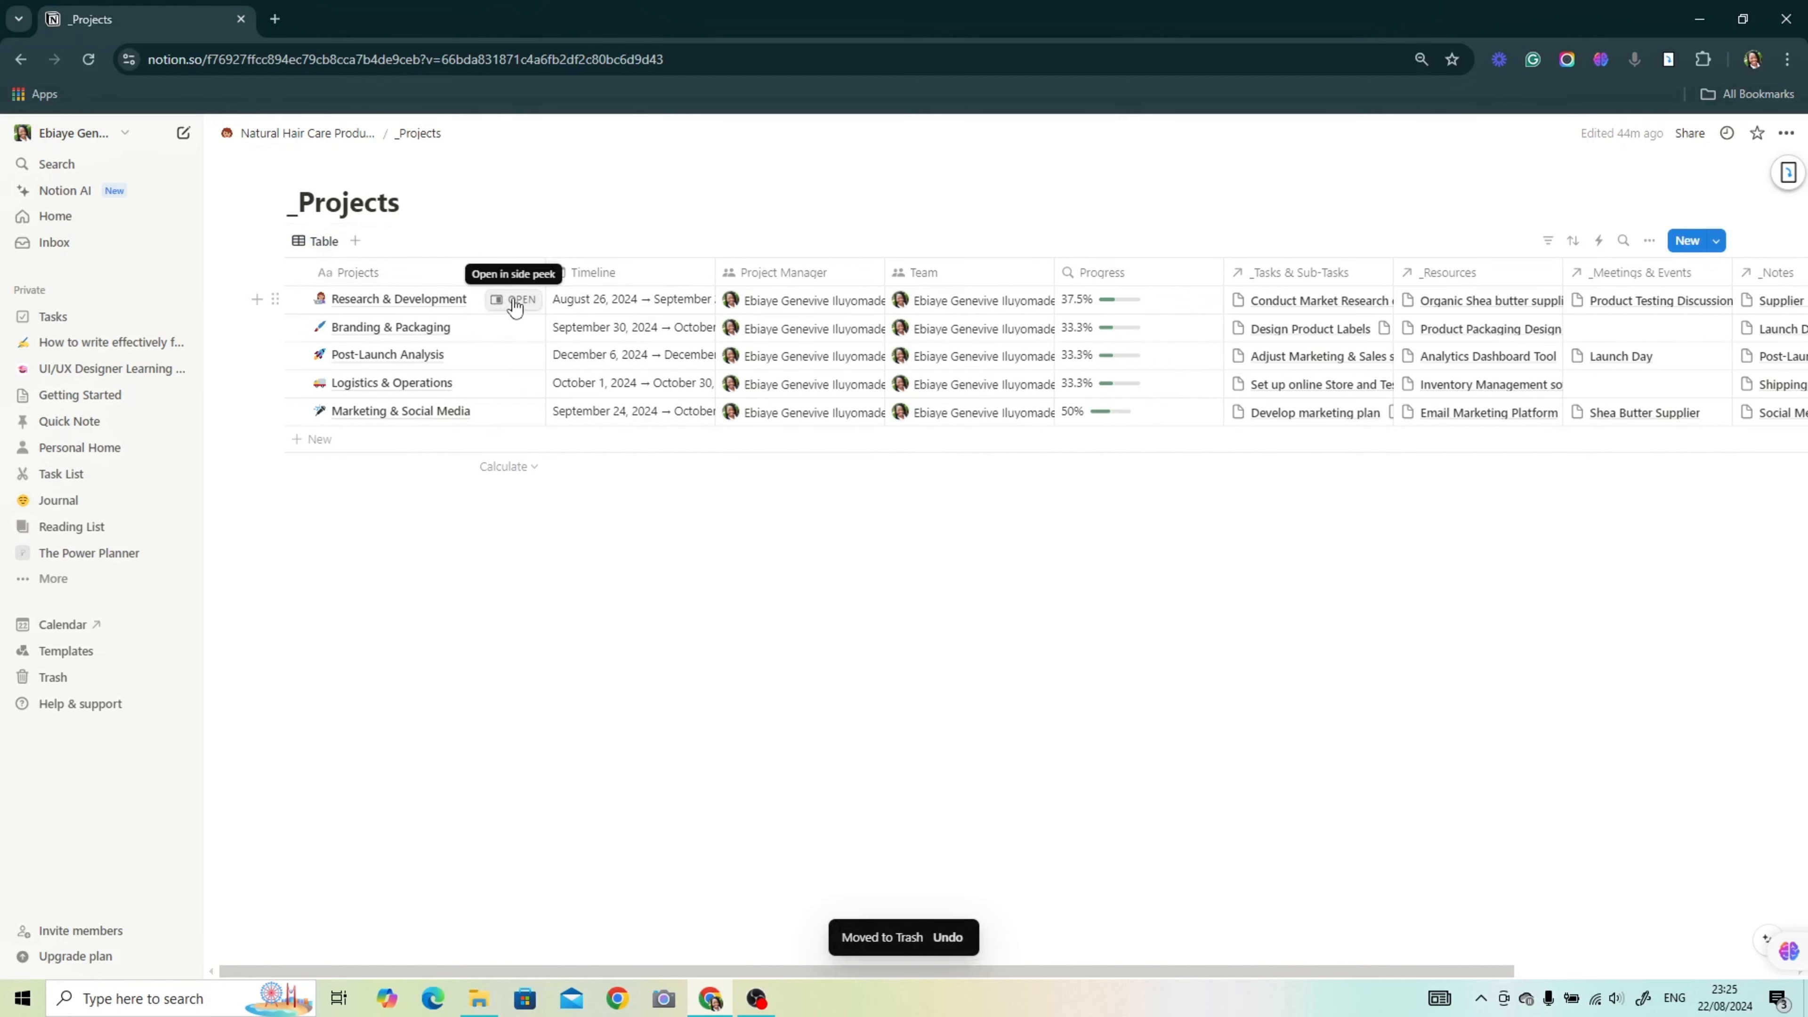
# Step: Open the Research & Development project as a full page and review its properties
pyautogui.click(514, 300)
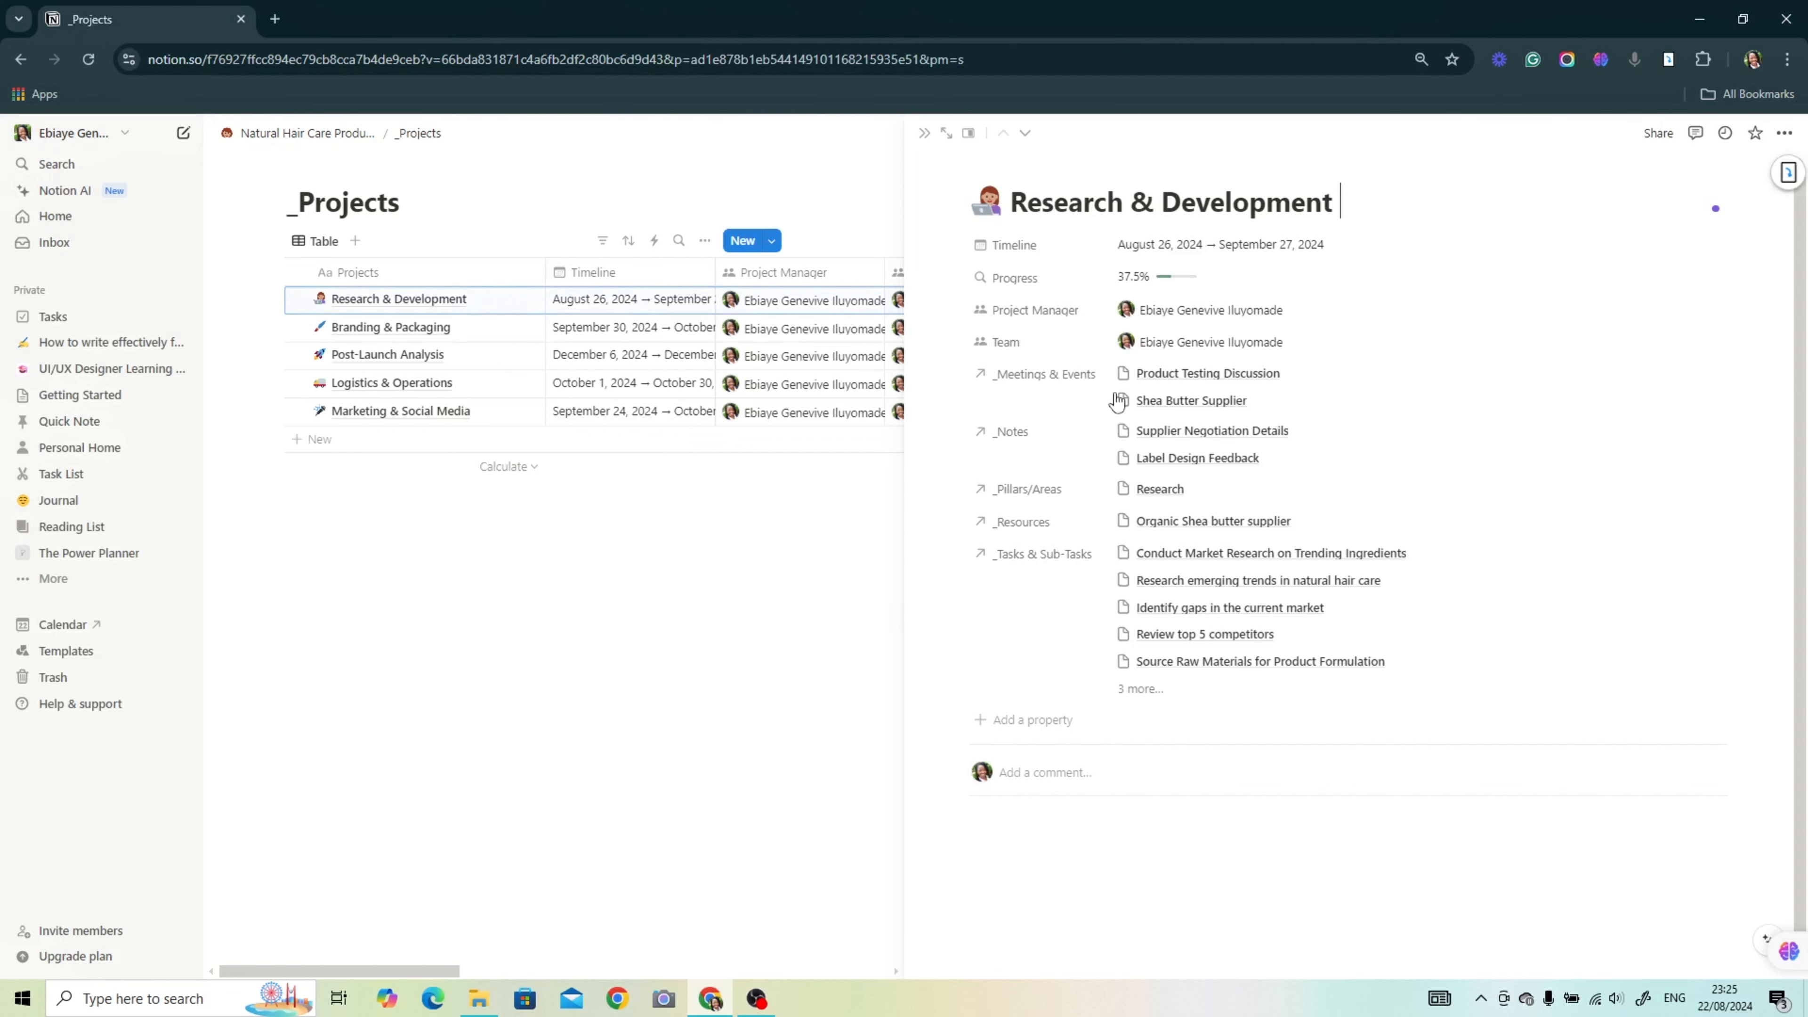
pyautogui.click(946, 134)
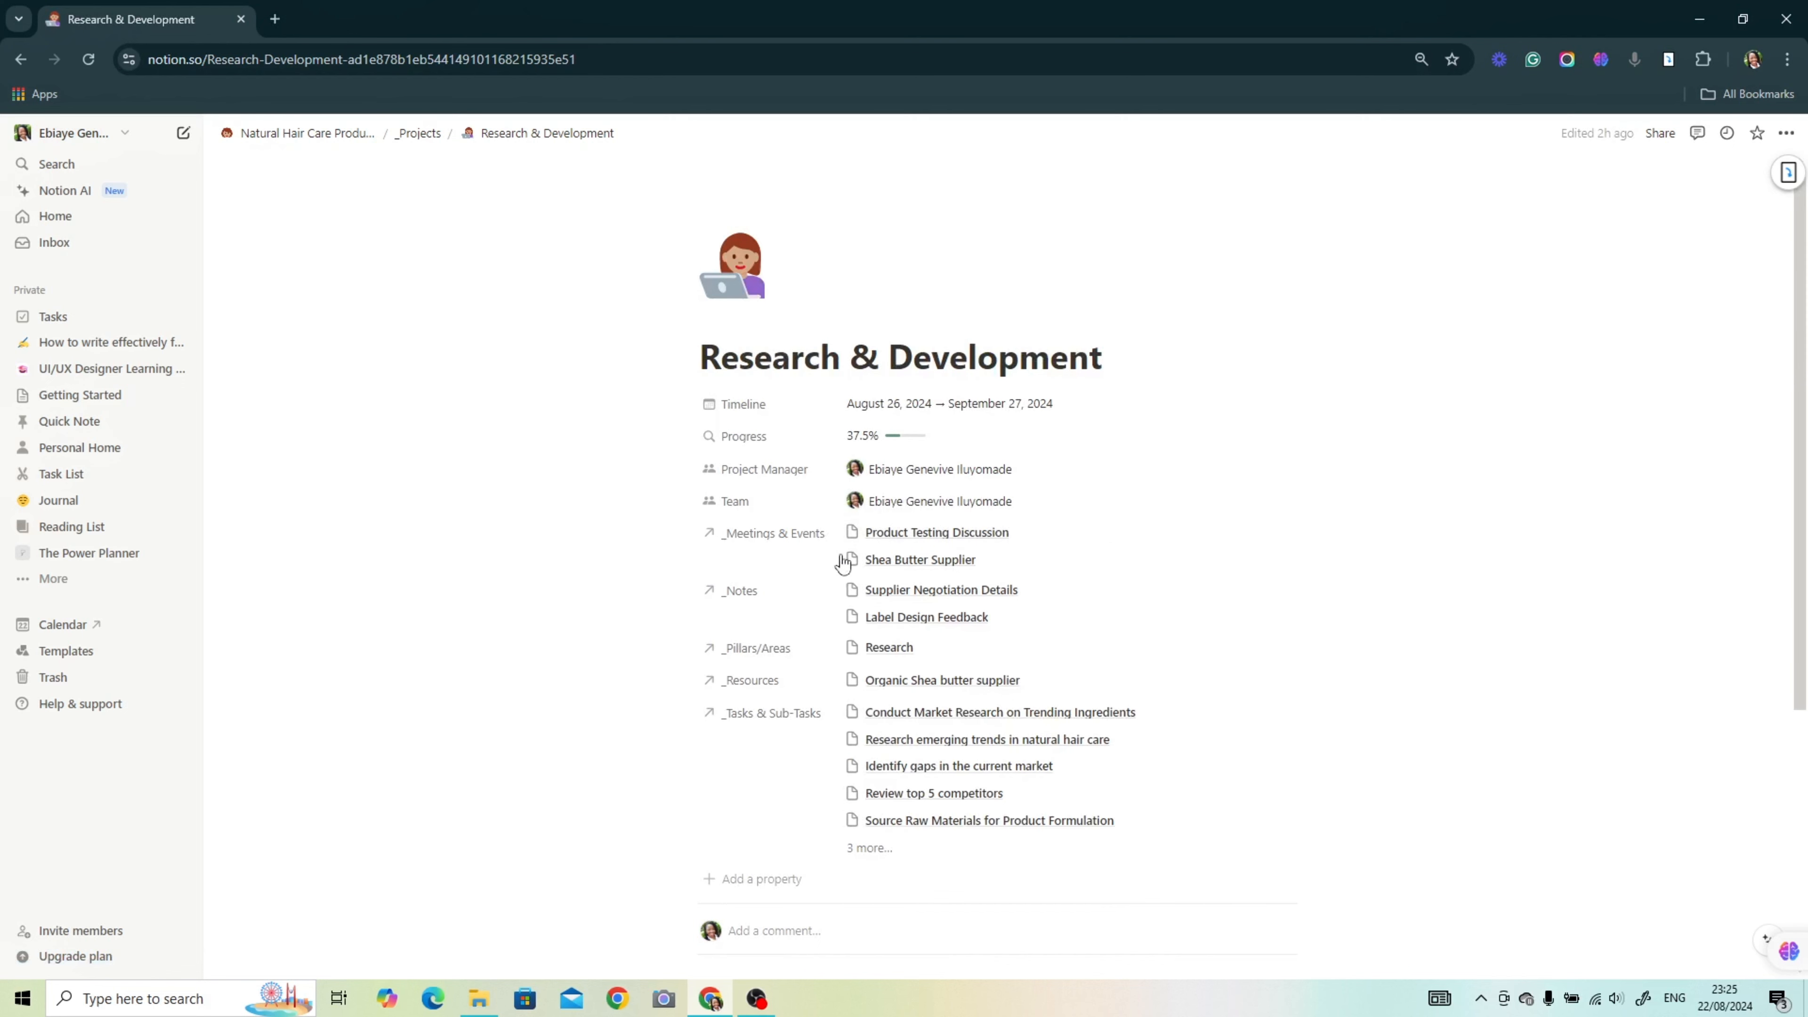
pyautogui.scroll(-2, 1463, 734)
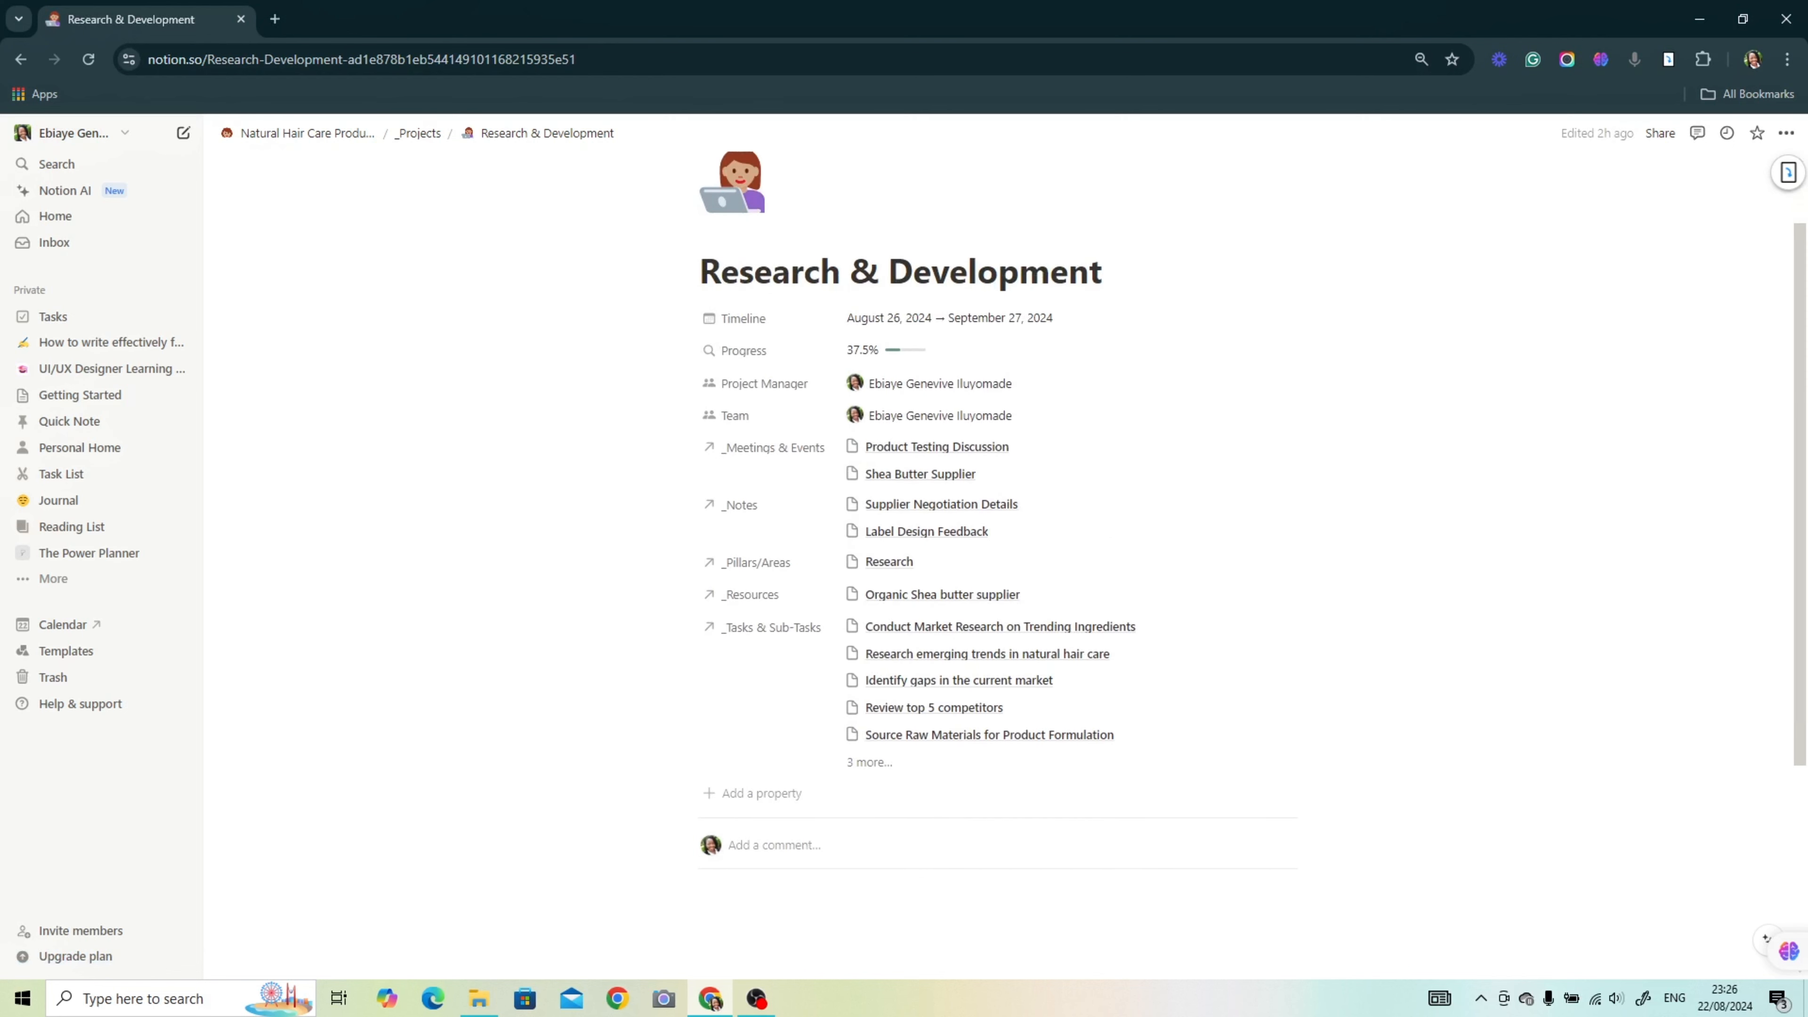
pyautogui.scroll(-4, 1433, 711)
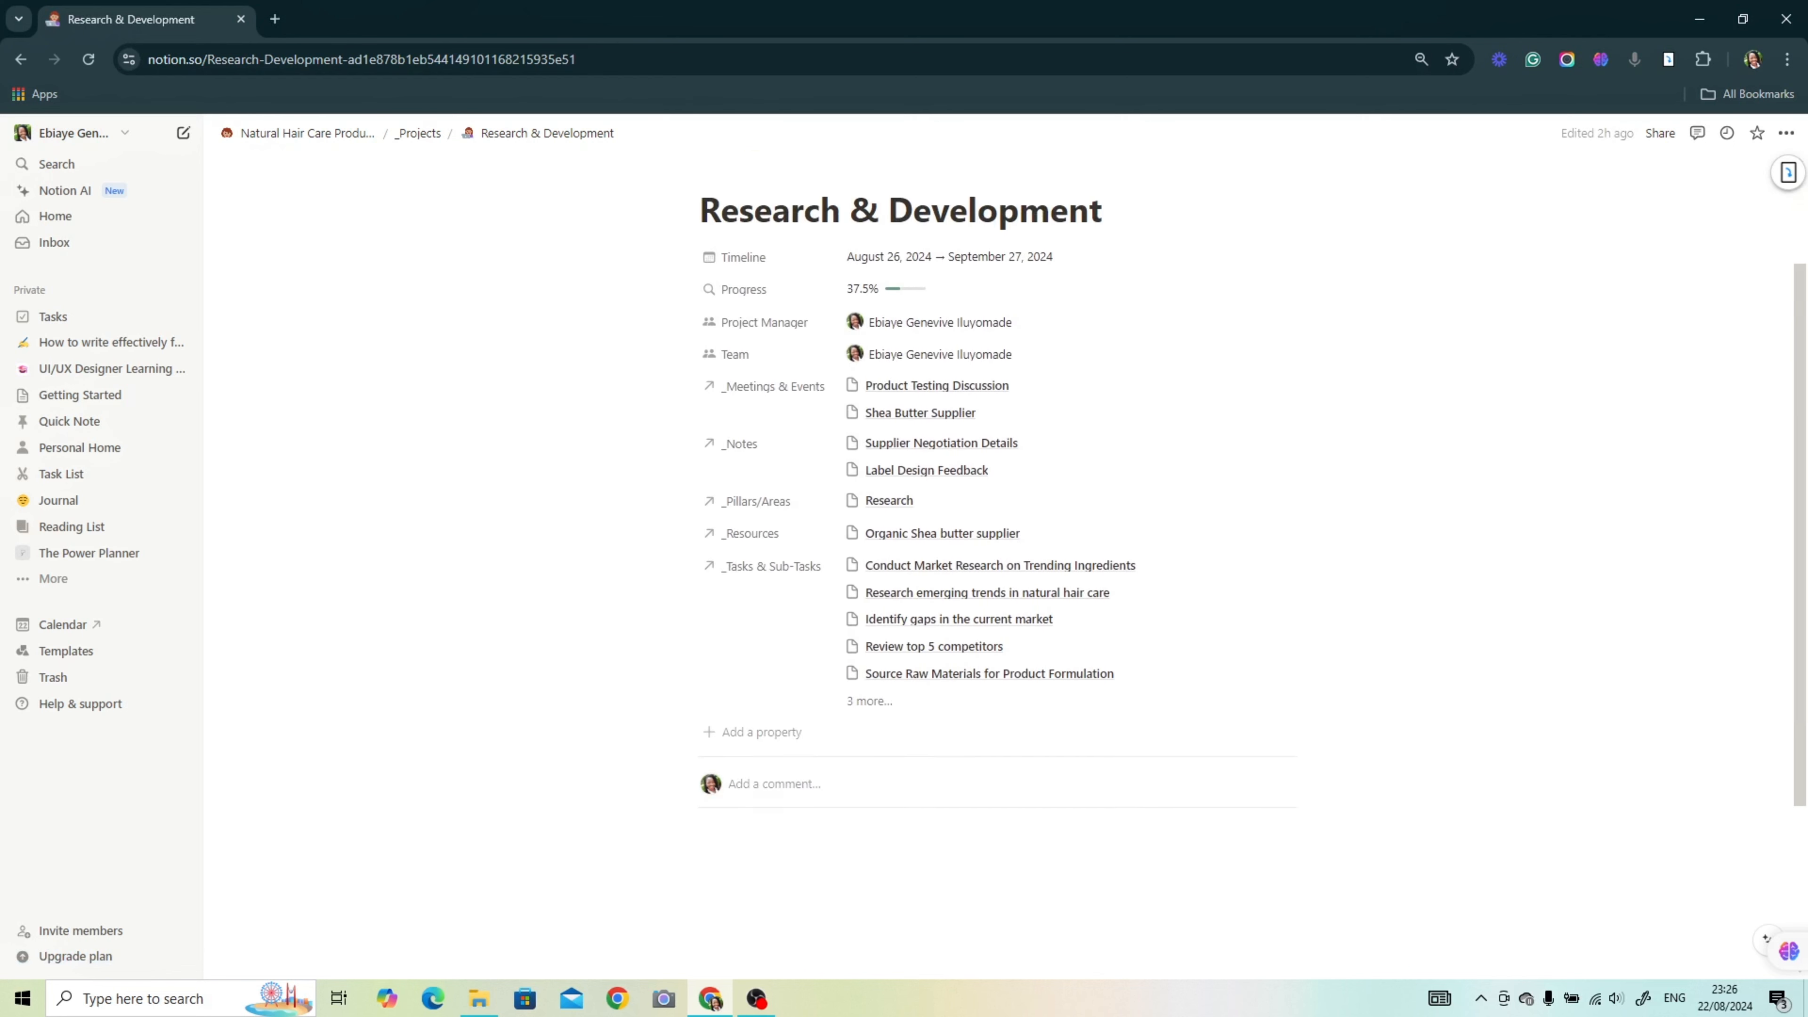
# Step: Insert a linked view of the _Tasks & Sub-Tasks database in the Research & Development page body, using its existing Table view
pyautogui.click(775, 633)
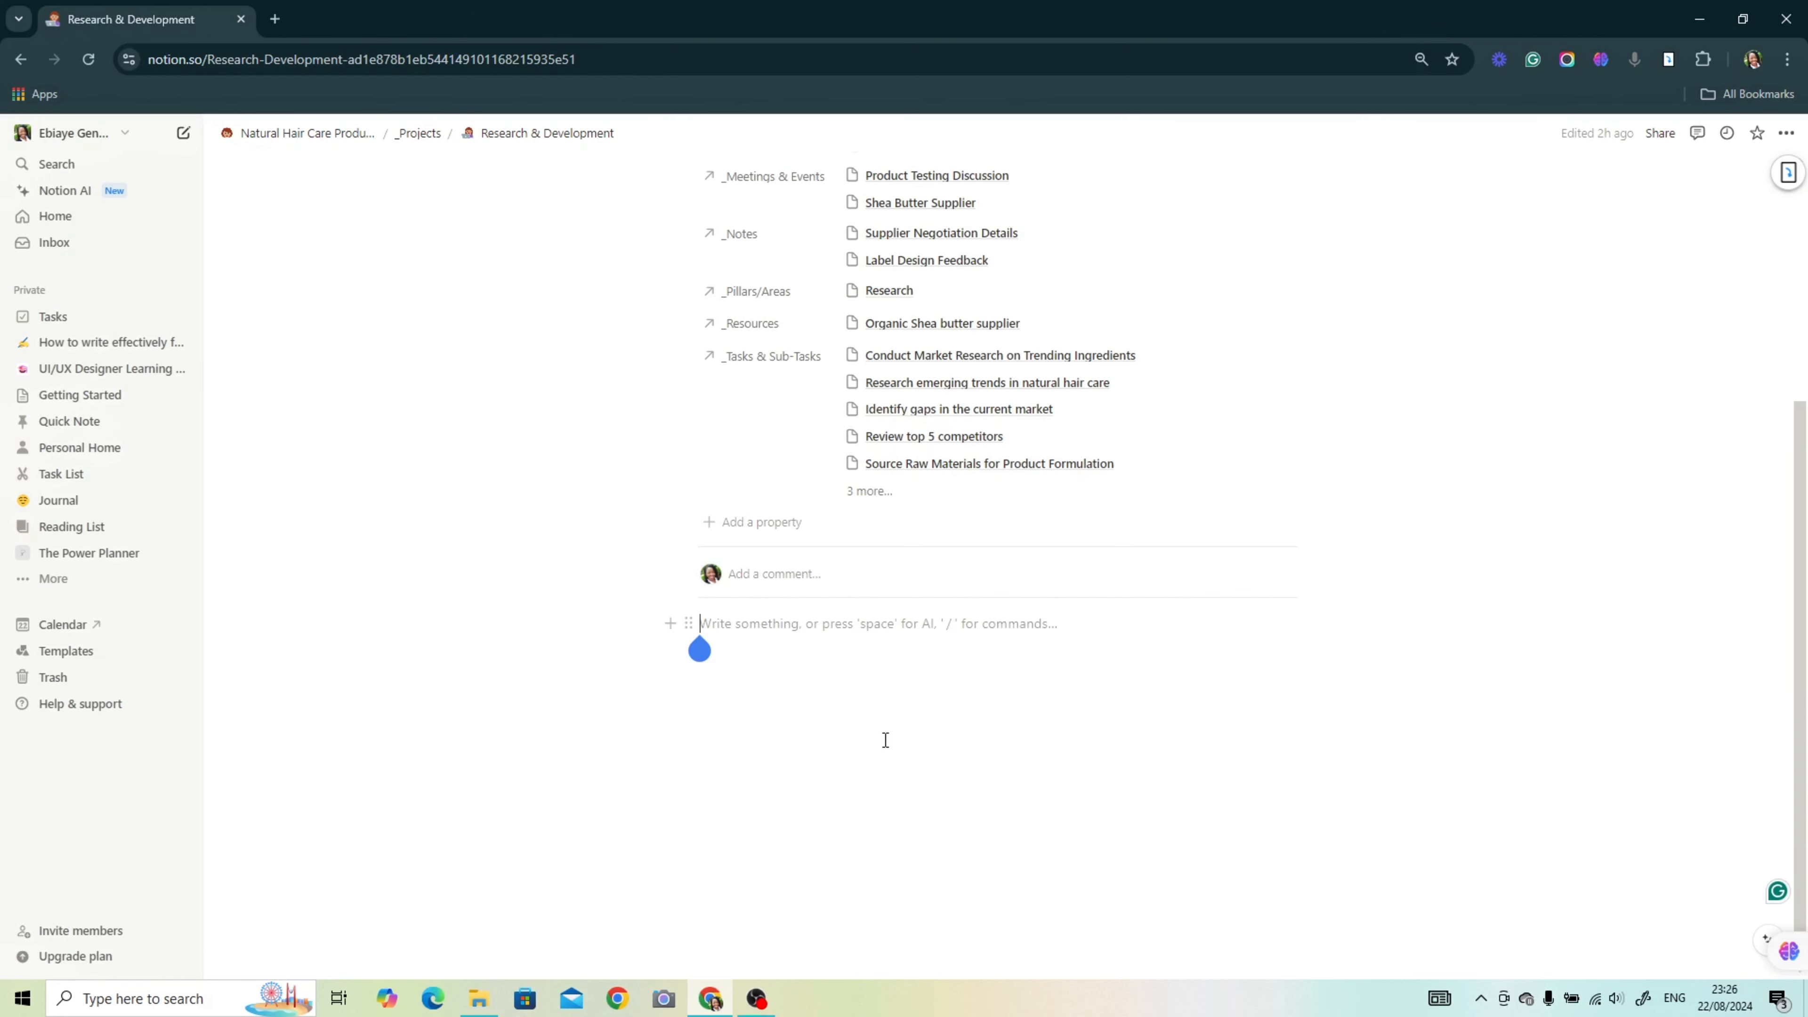
pyautogui.press('Return')
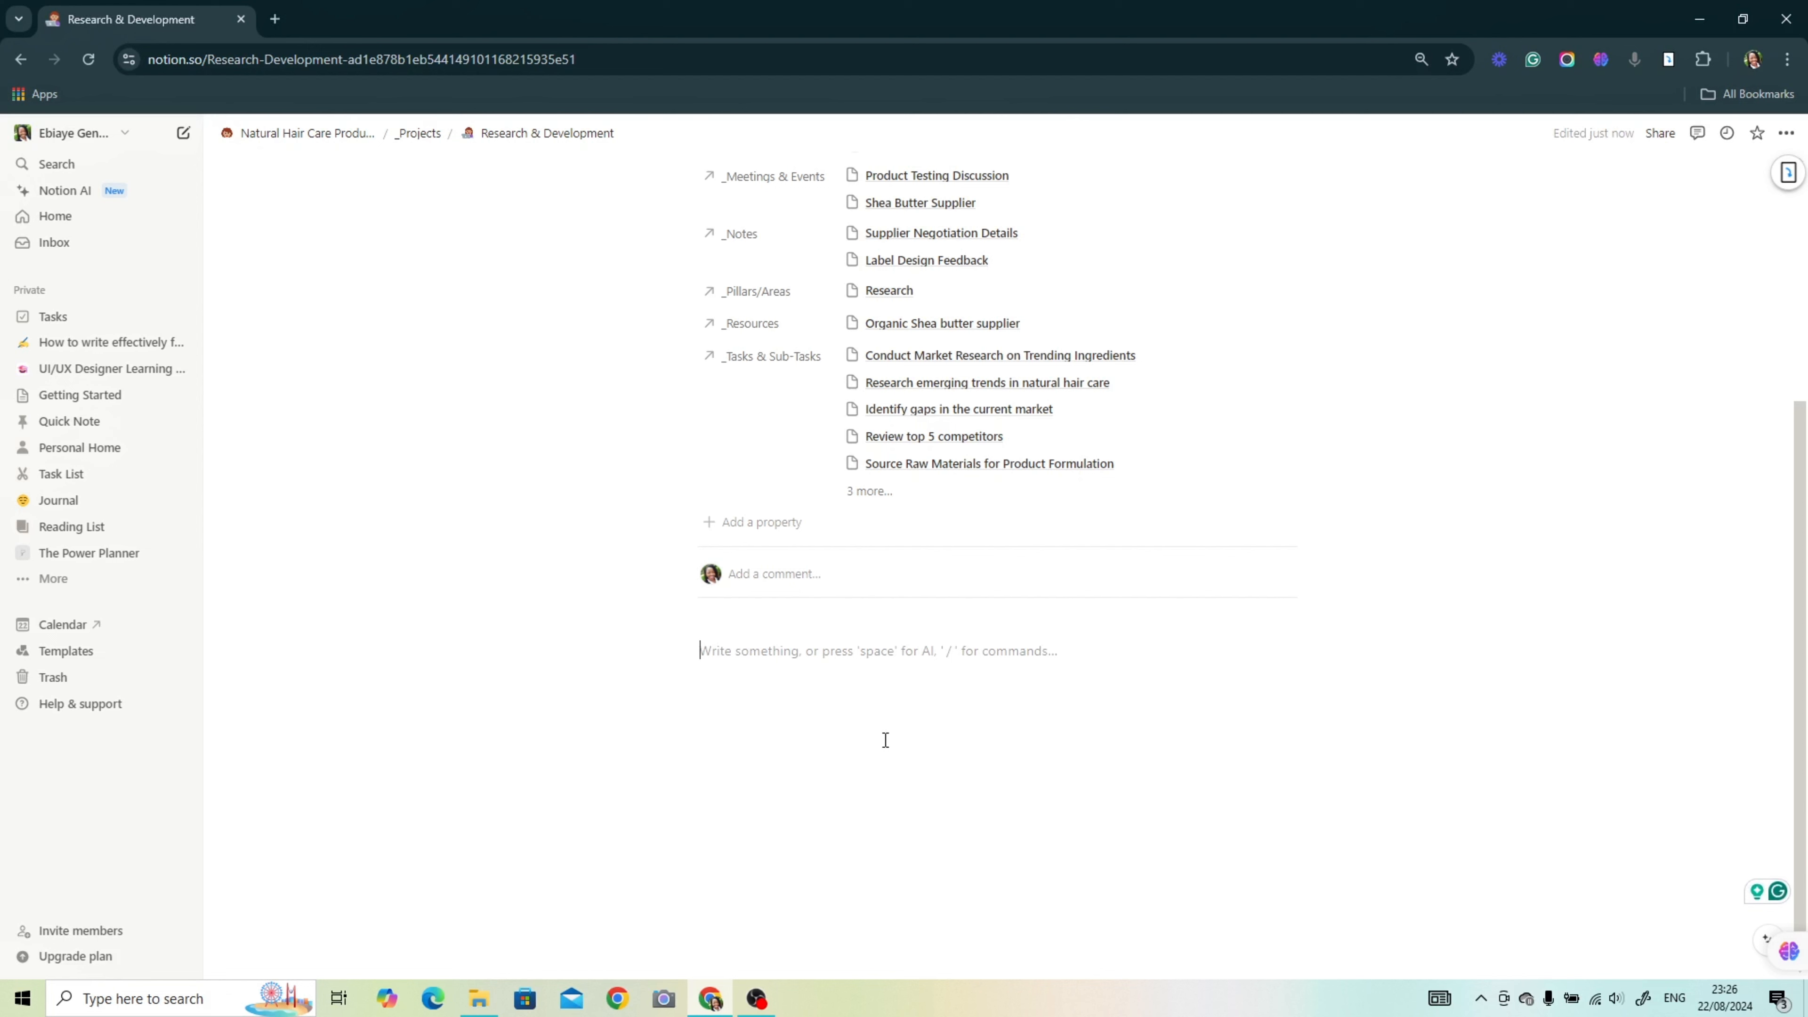
pyautogui.write('/')
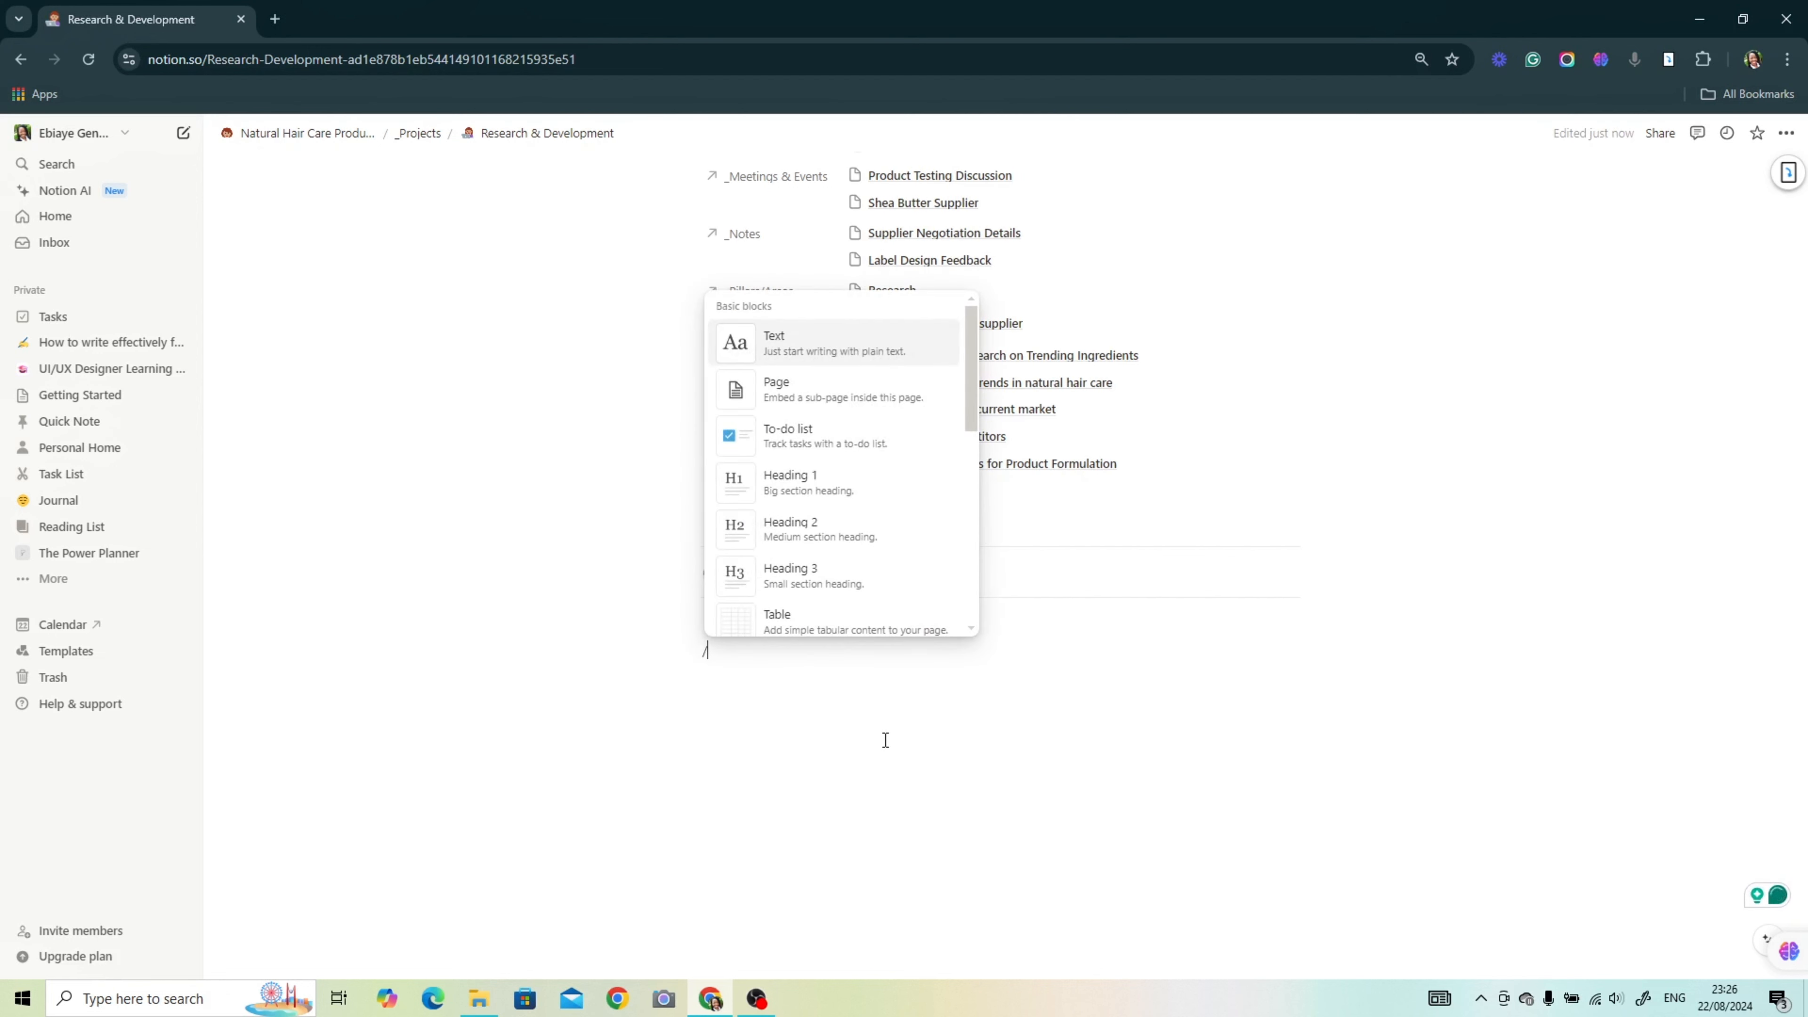
pyautogui.write('lin')
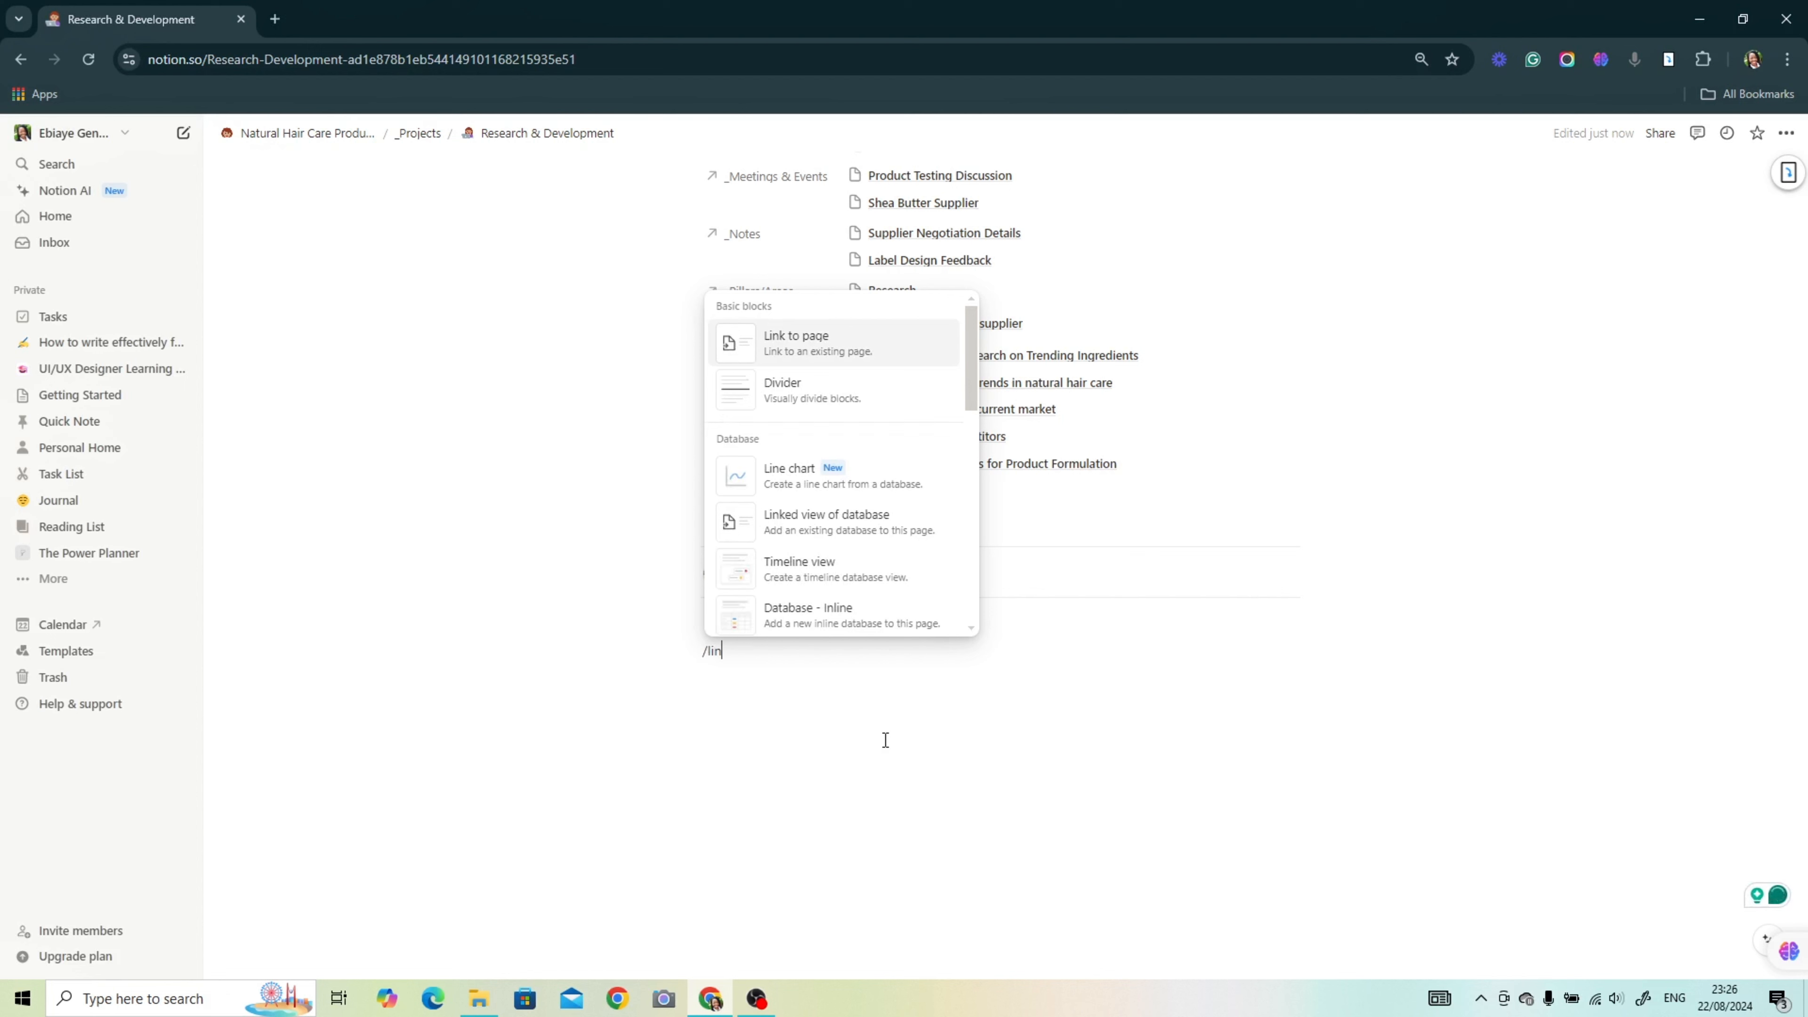
pyautogui.click(815, 531)
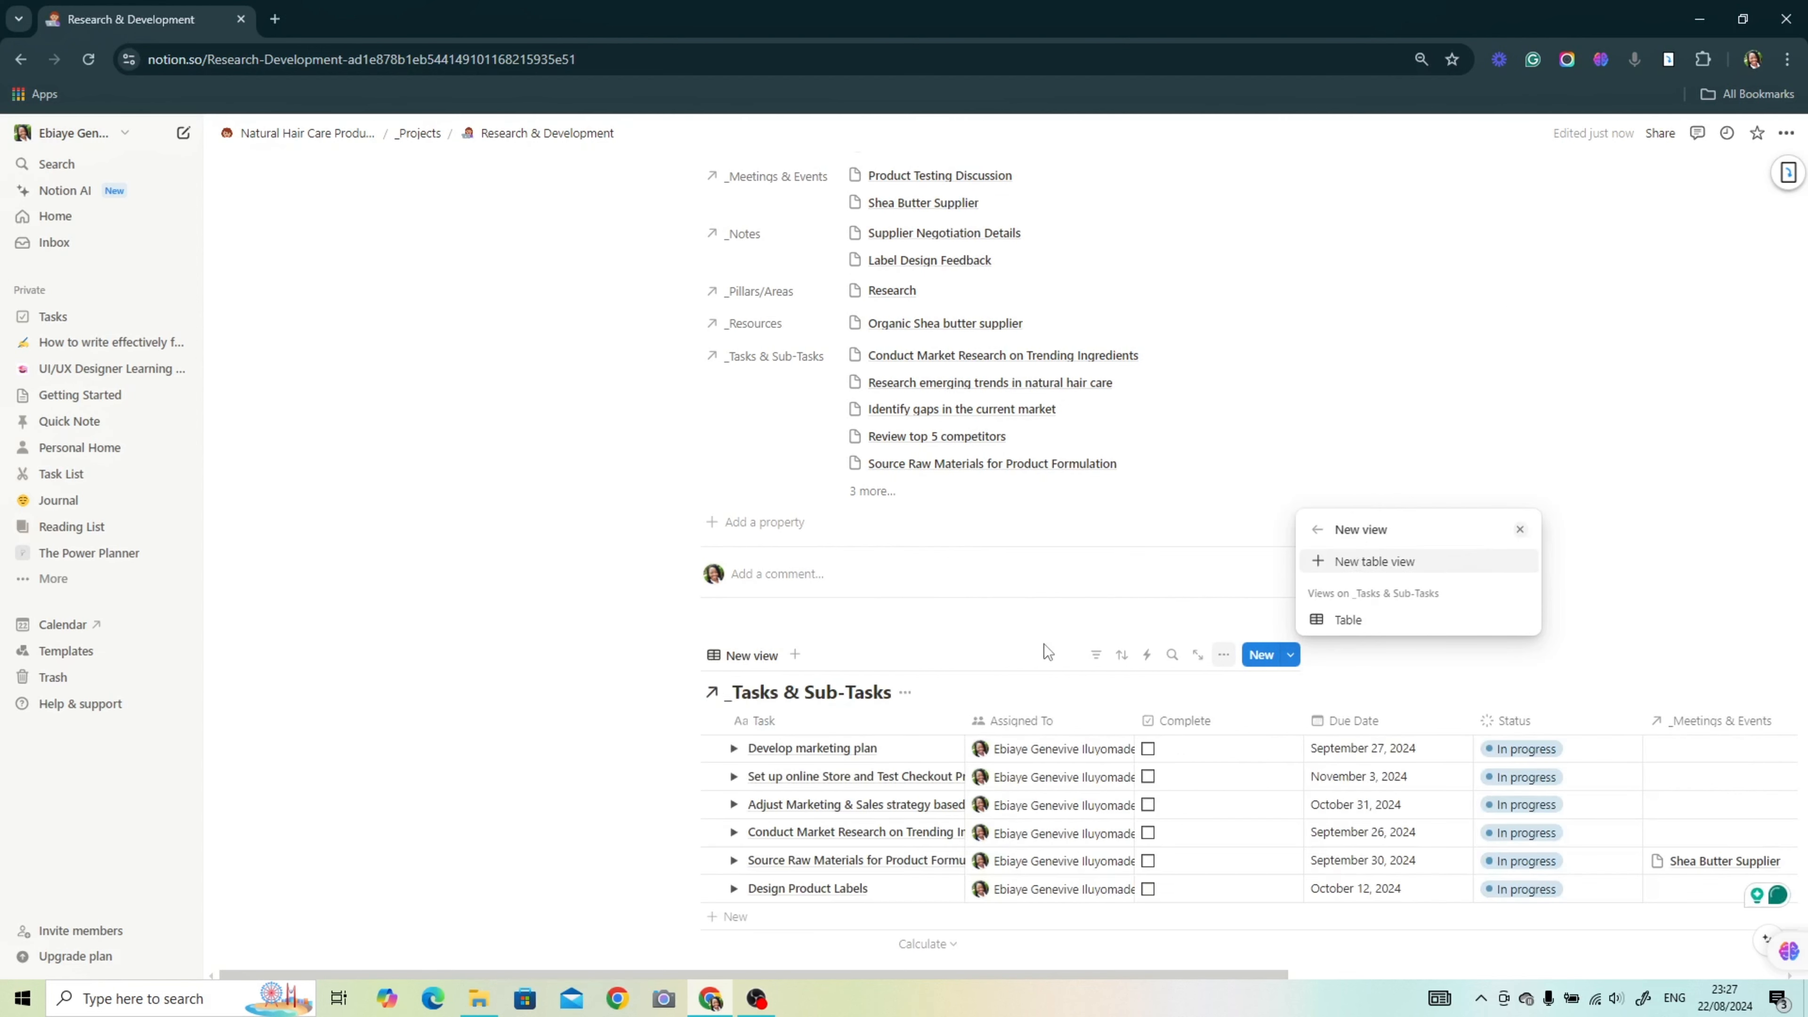
pyautogui.click(1711, 639)
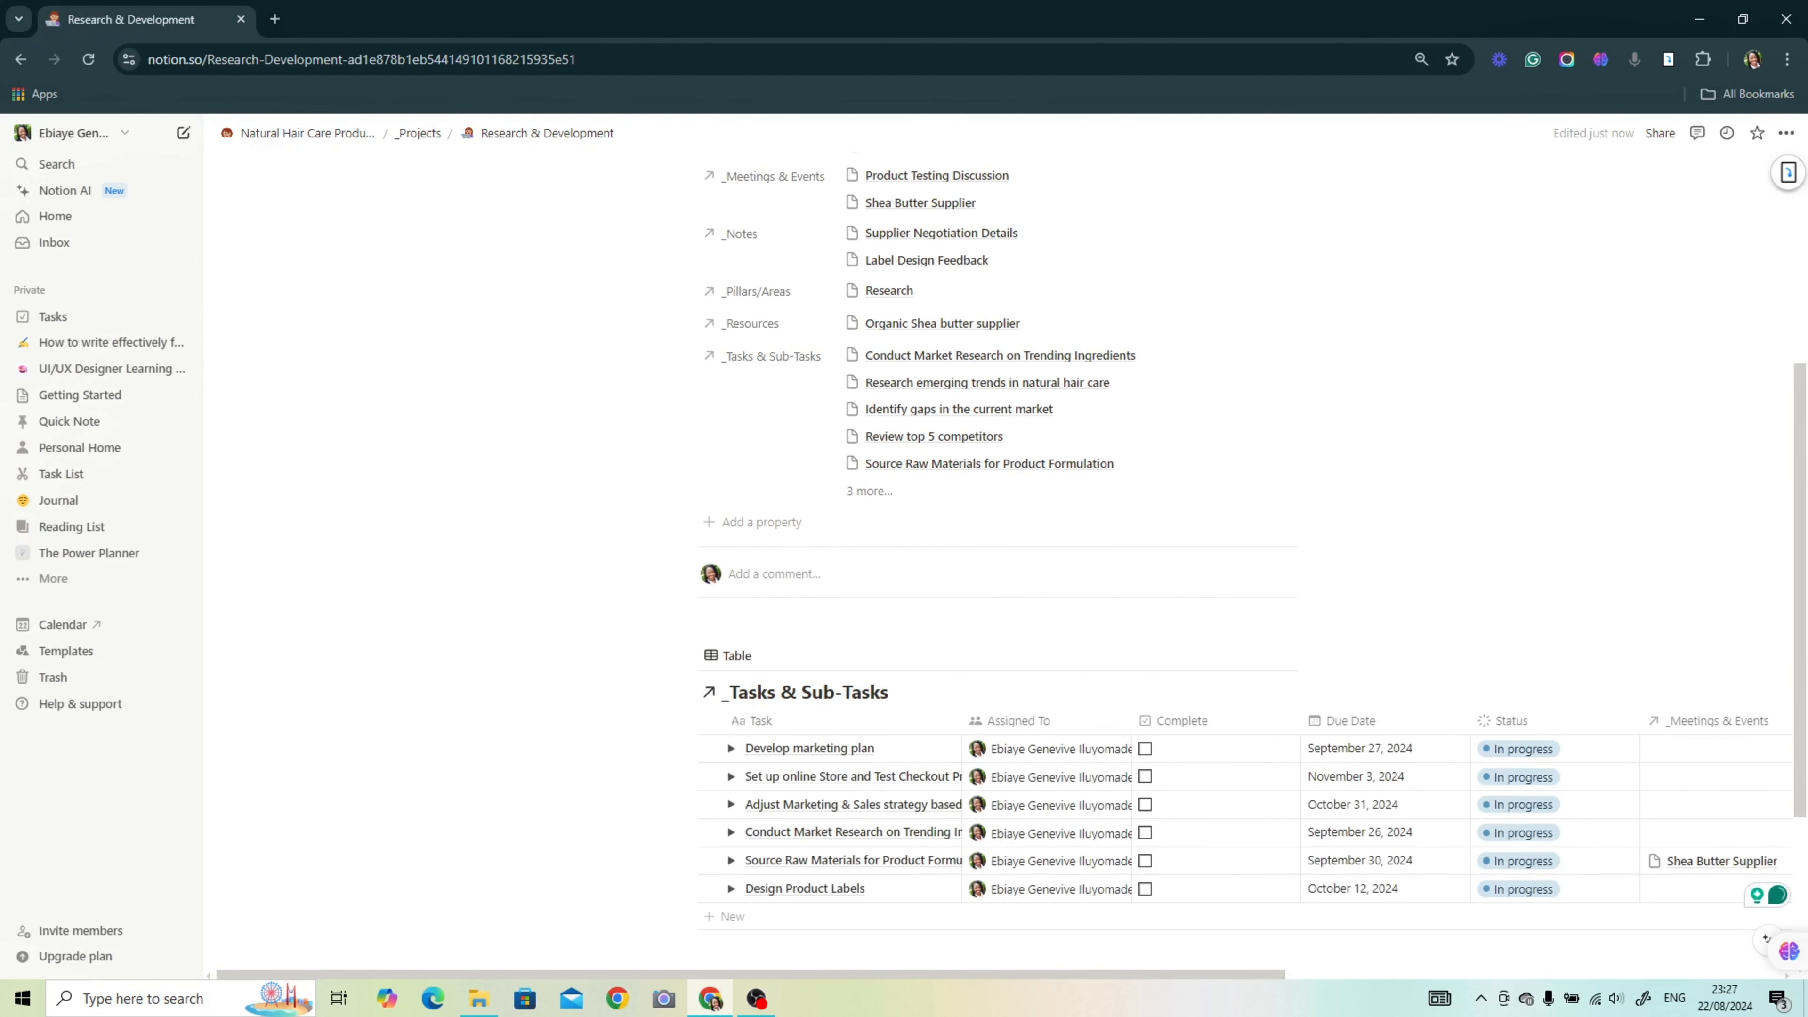
# Step: Change the layout of the linked _Tasks & Sub-Tasks view to List
pyautogui.scroll(-2, 1171, 855)
pyautogui.hscroll(1, 1172, 854)
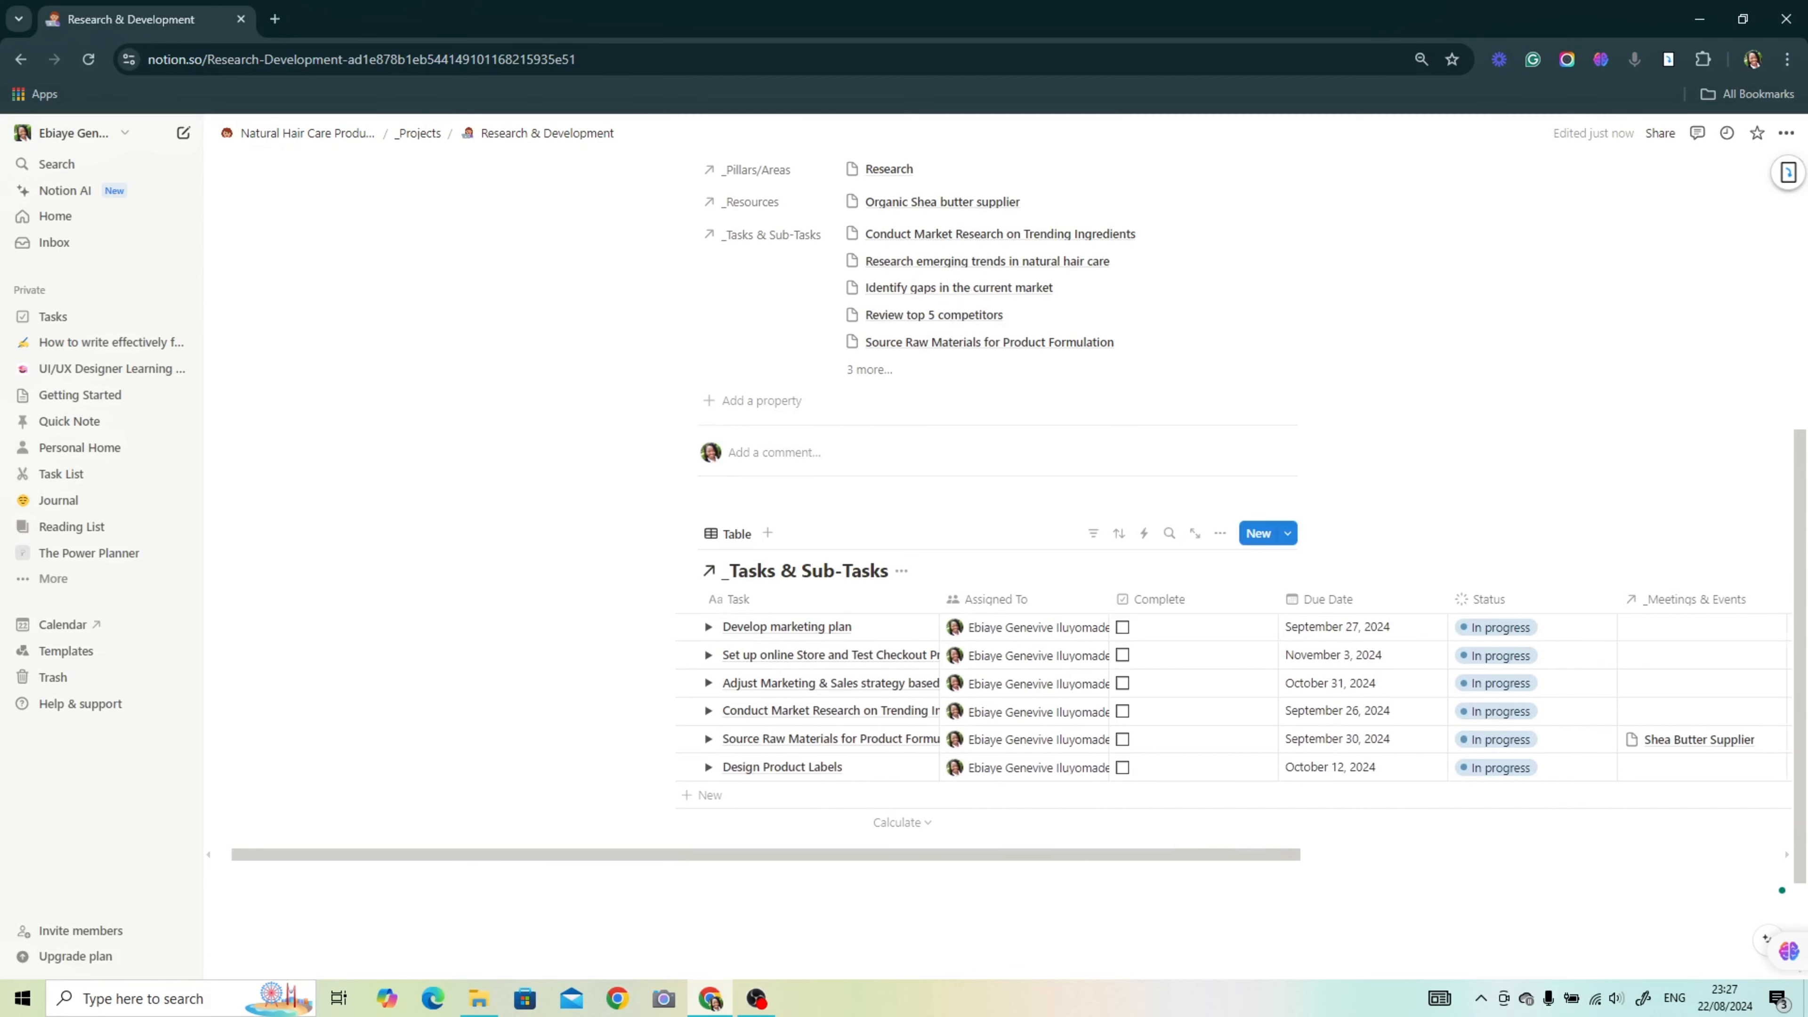
pyautogui.moveTo(1171, 855); pyautogui.dragTo(1261, 854)
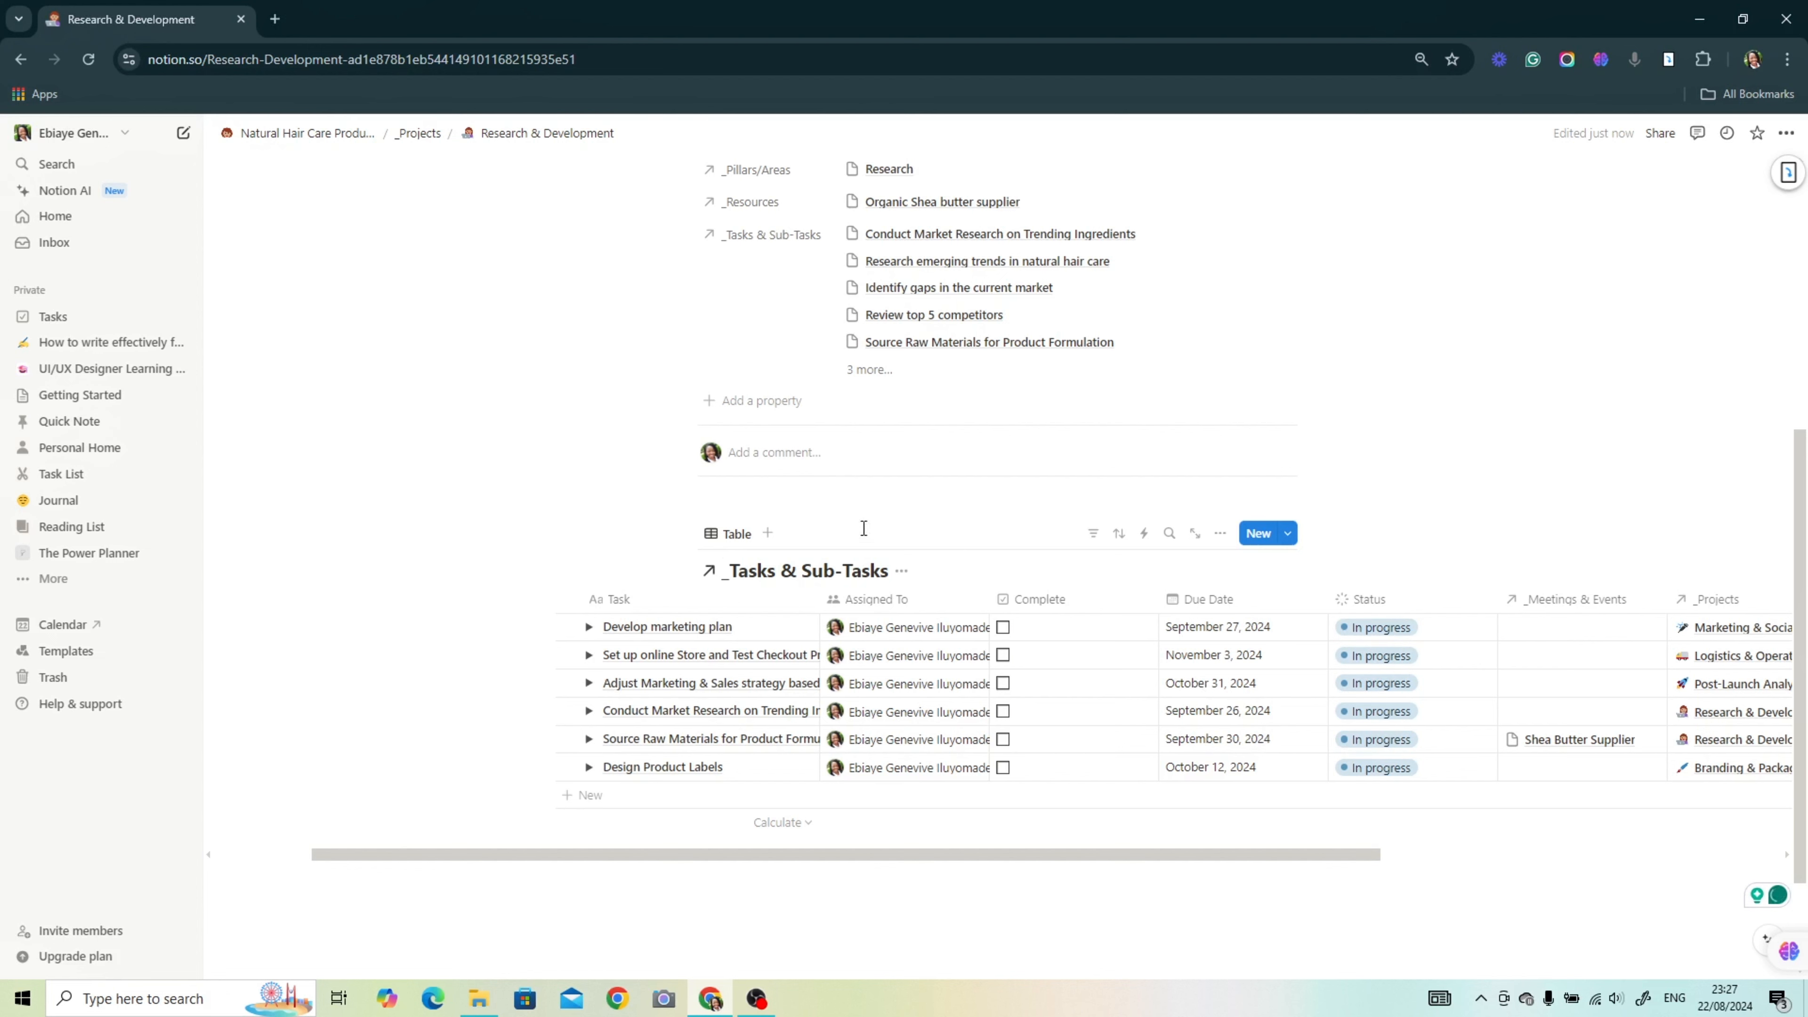
pyautogui.click(744, 538)
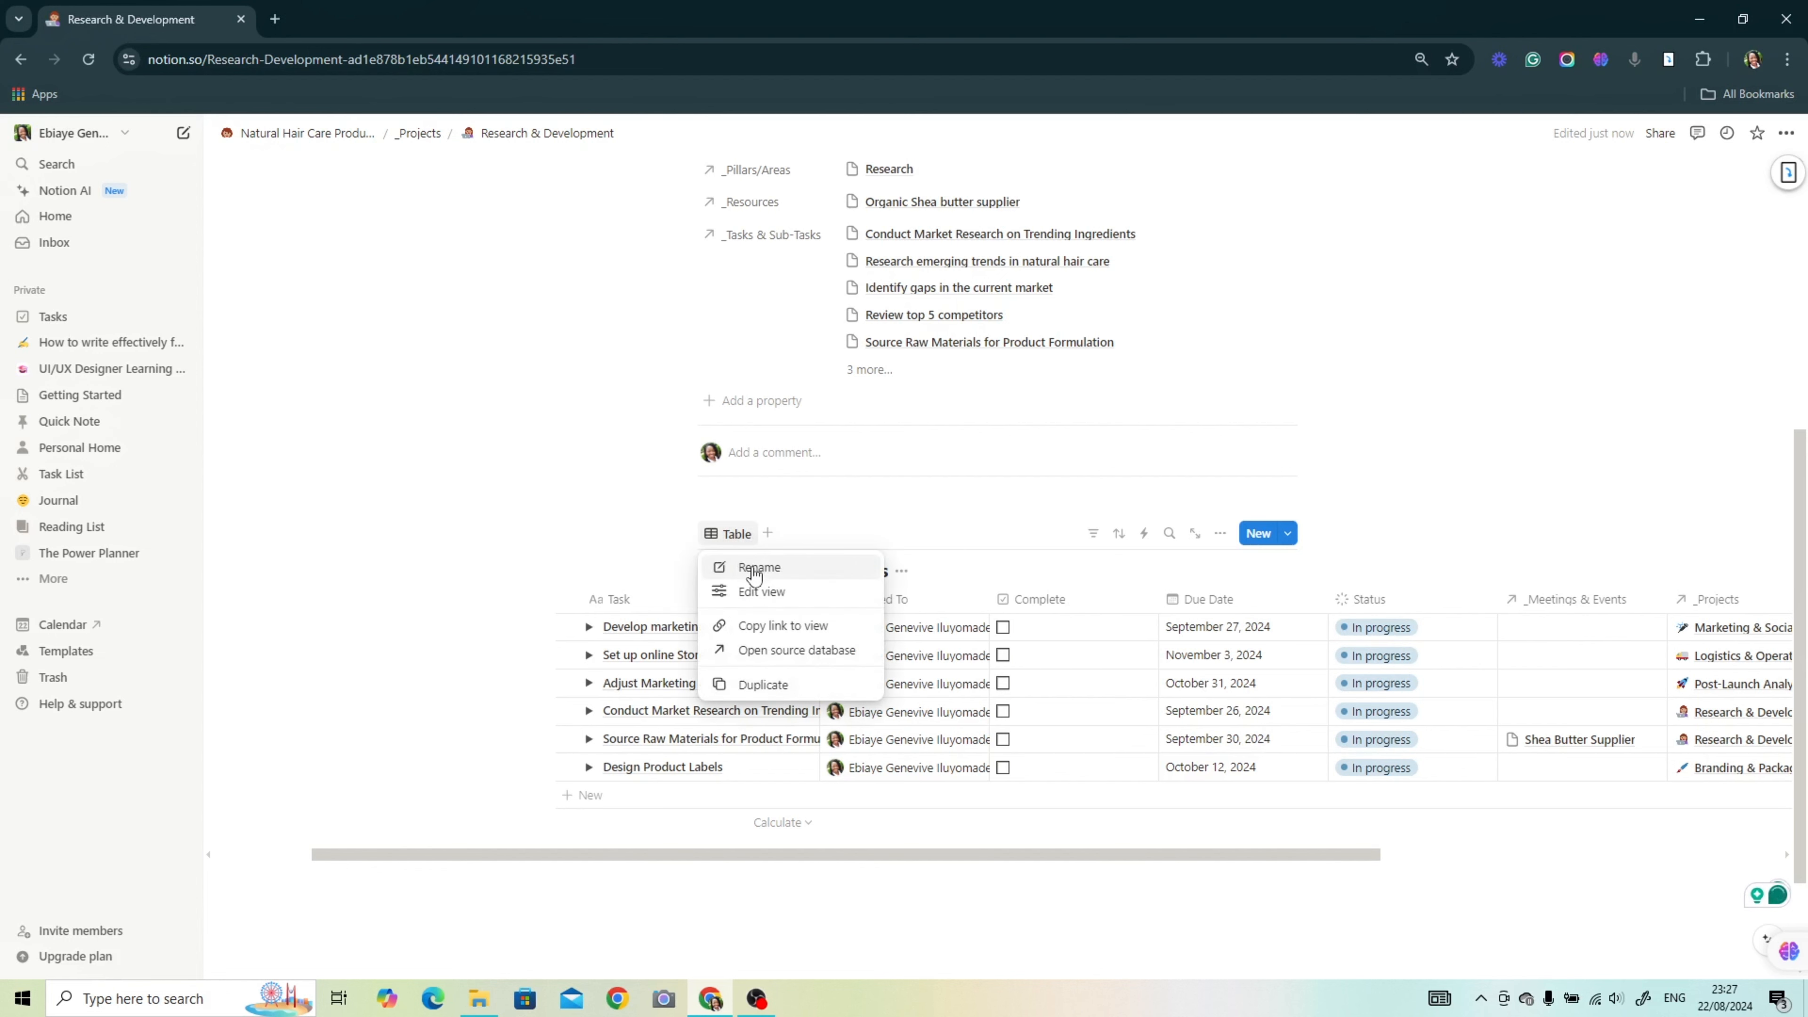
pyautogui.click(776, 593)
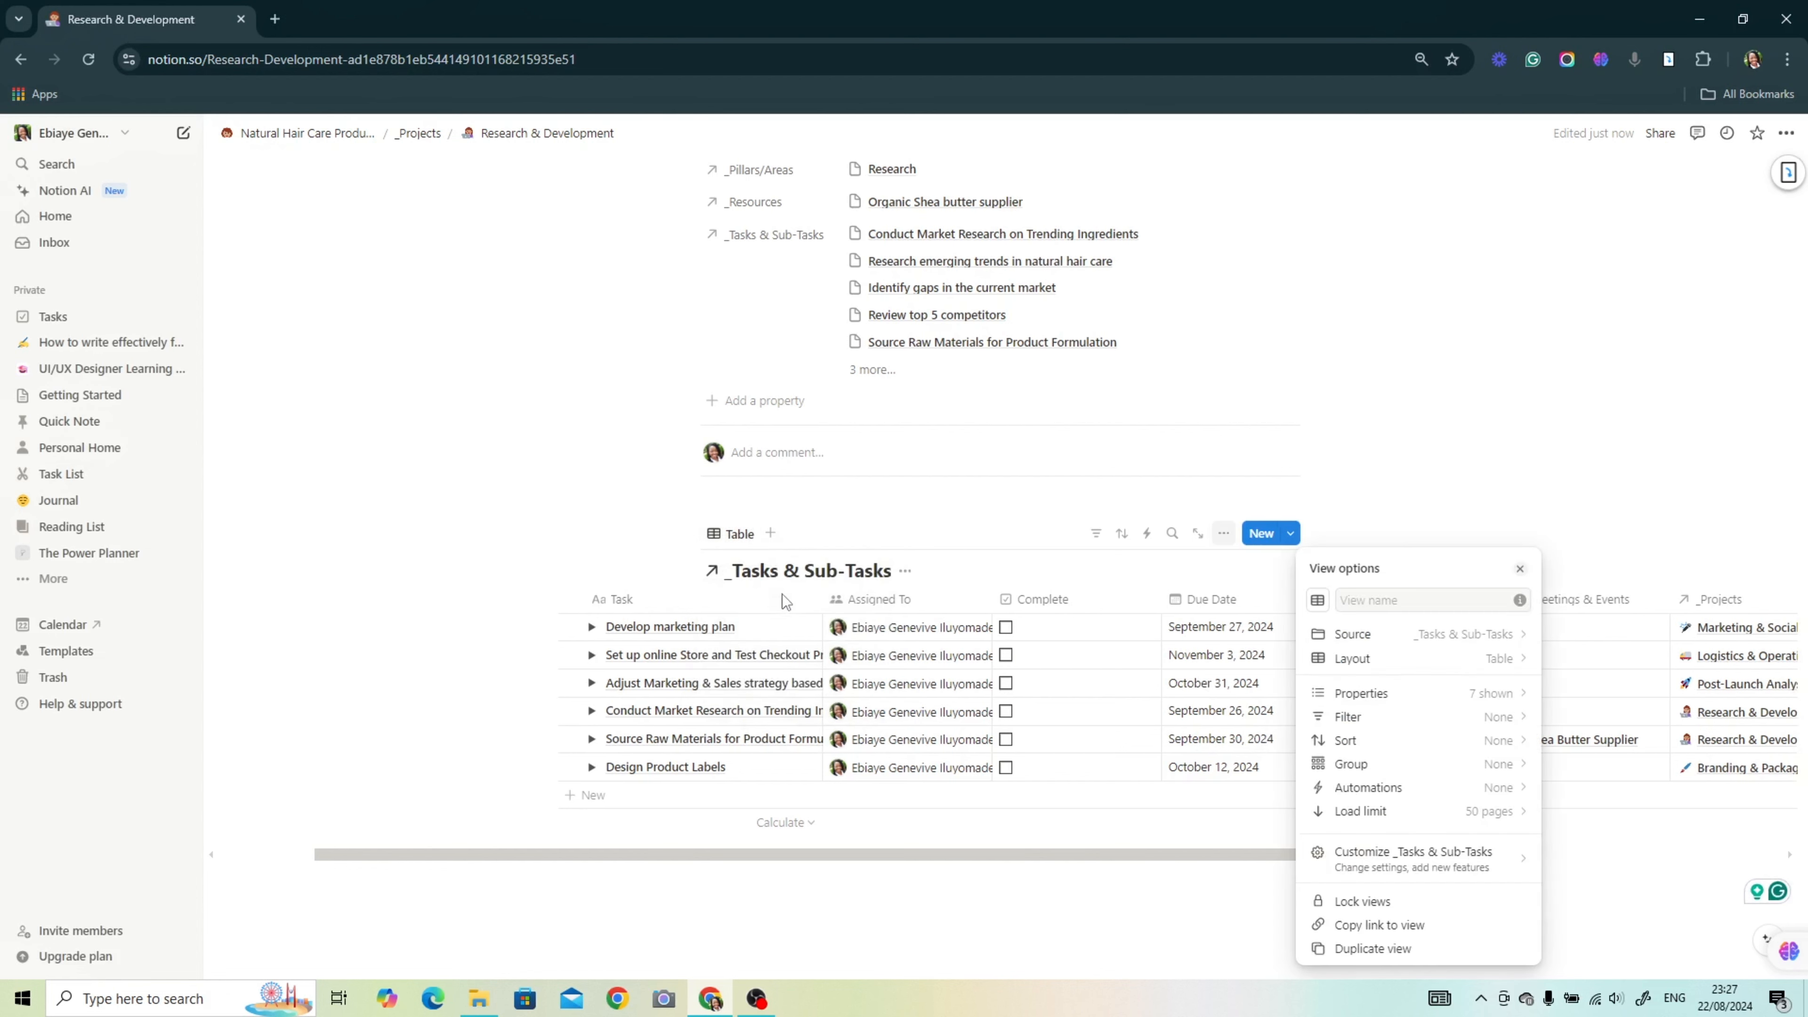
pyautogui.click(1508, 661)
pyautogui.click(1336, 680)
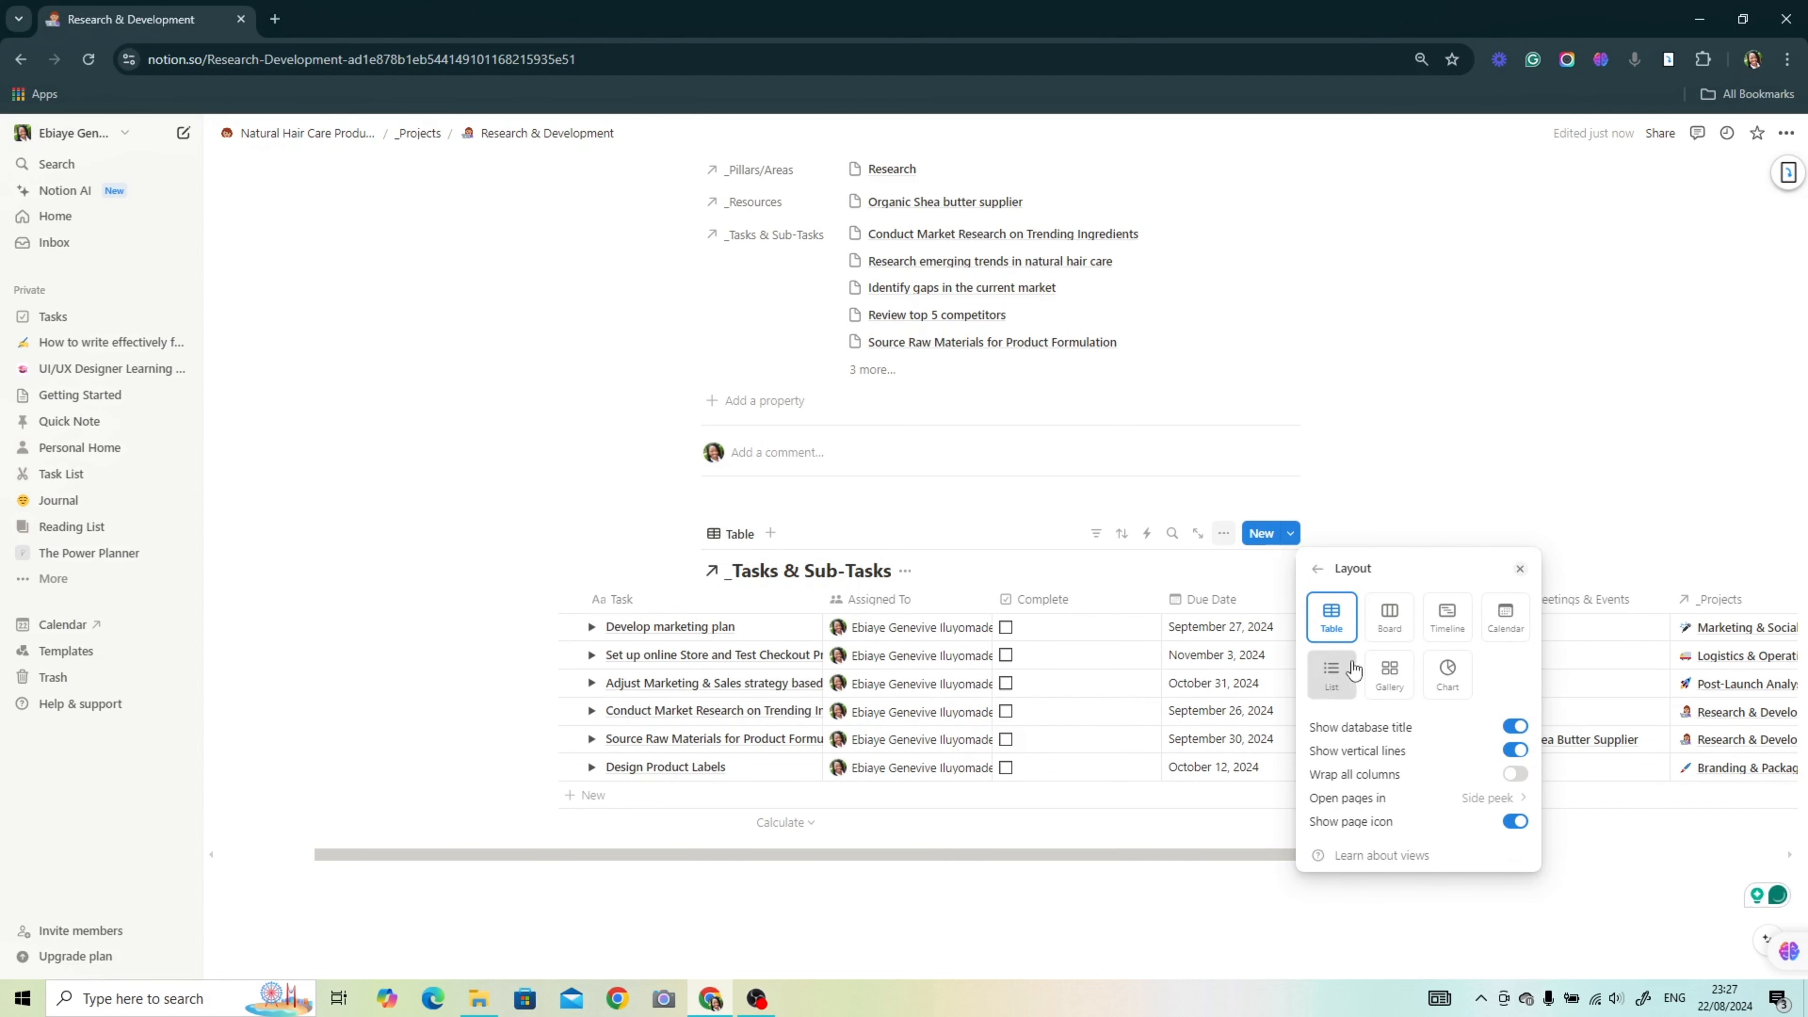
pyautogui.click(1607, 403)
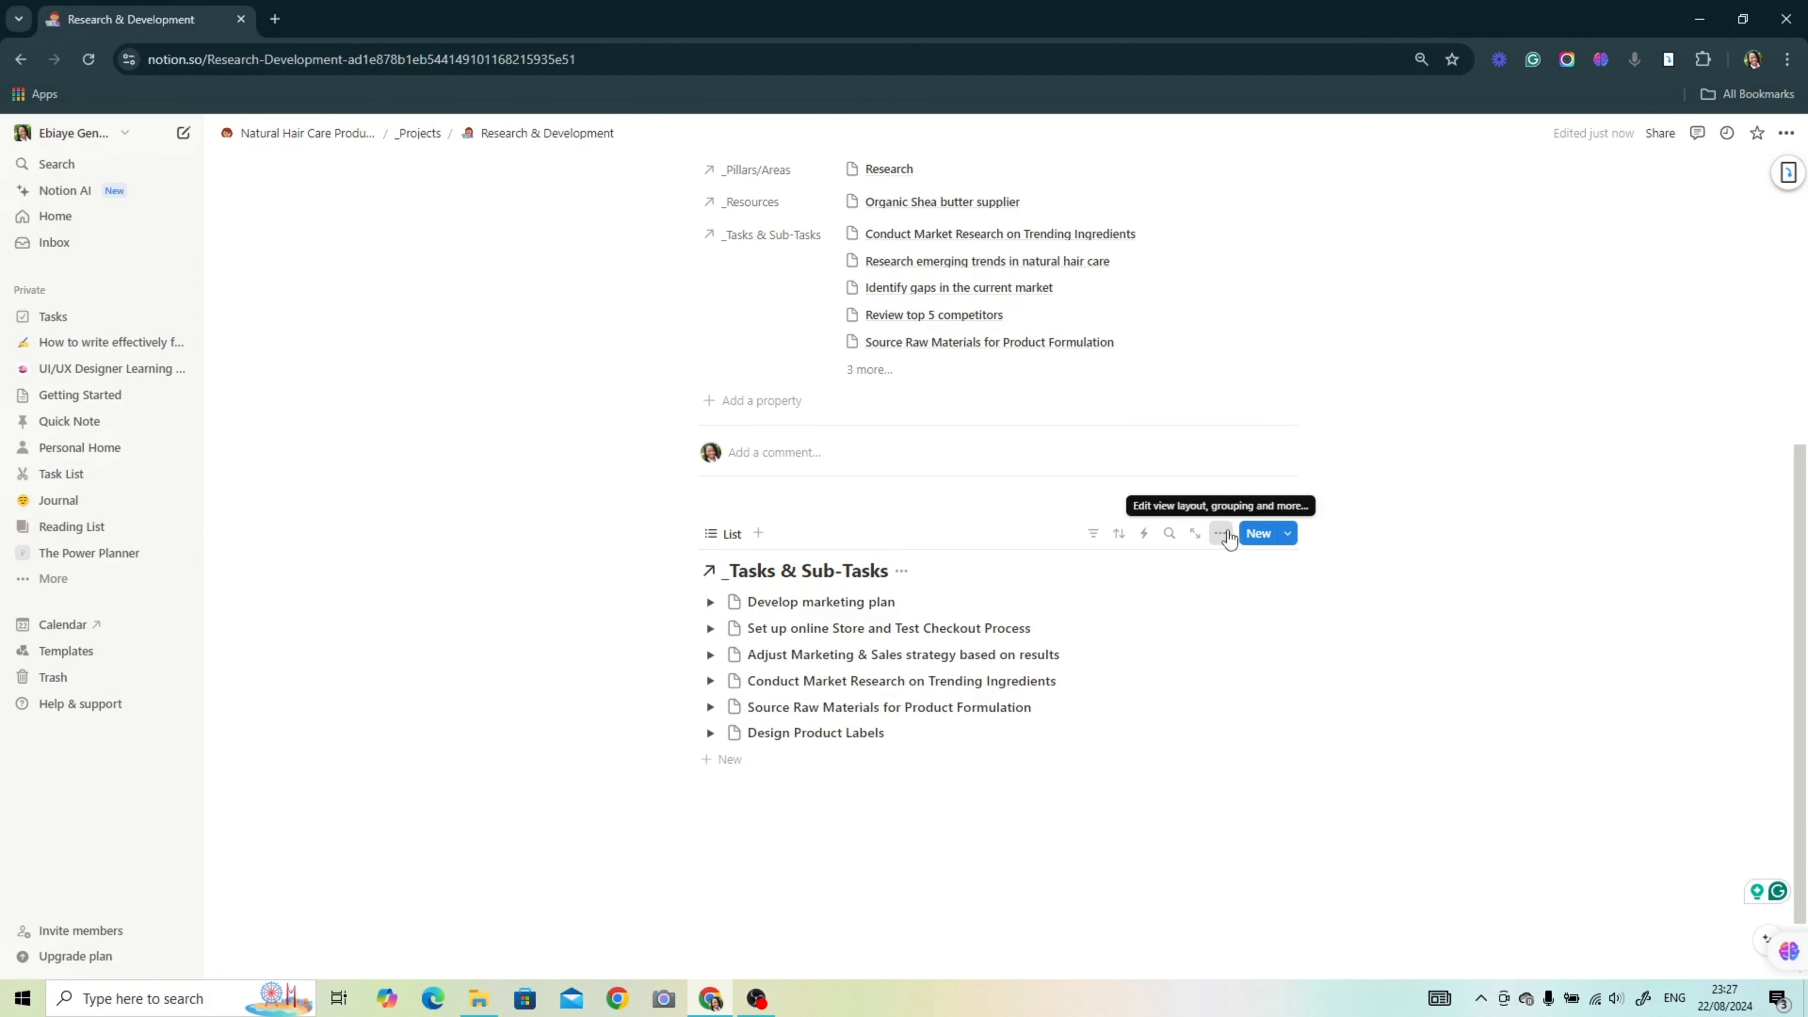
# Step: Show the Assigned To and Due Date properties in the _Tasks & Sub-Tasks list view
pyautogui.click(1223, 533)
pyautogui.click(1431, 691)
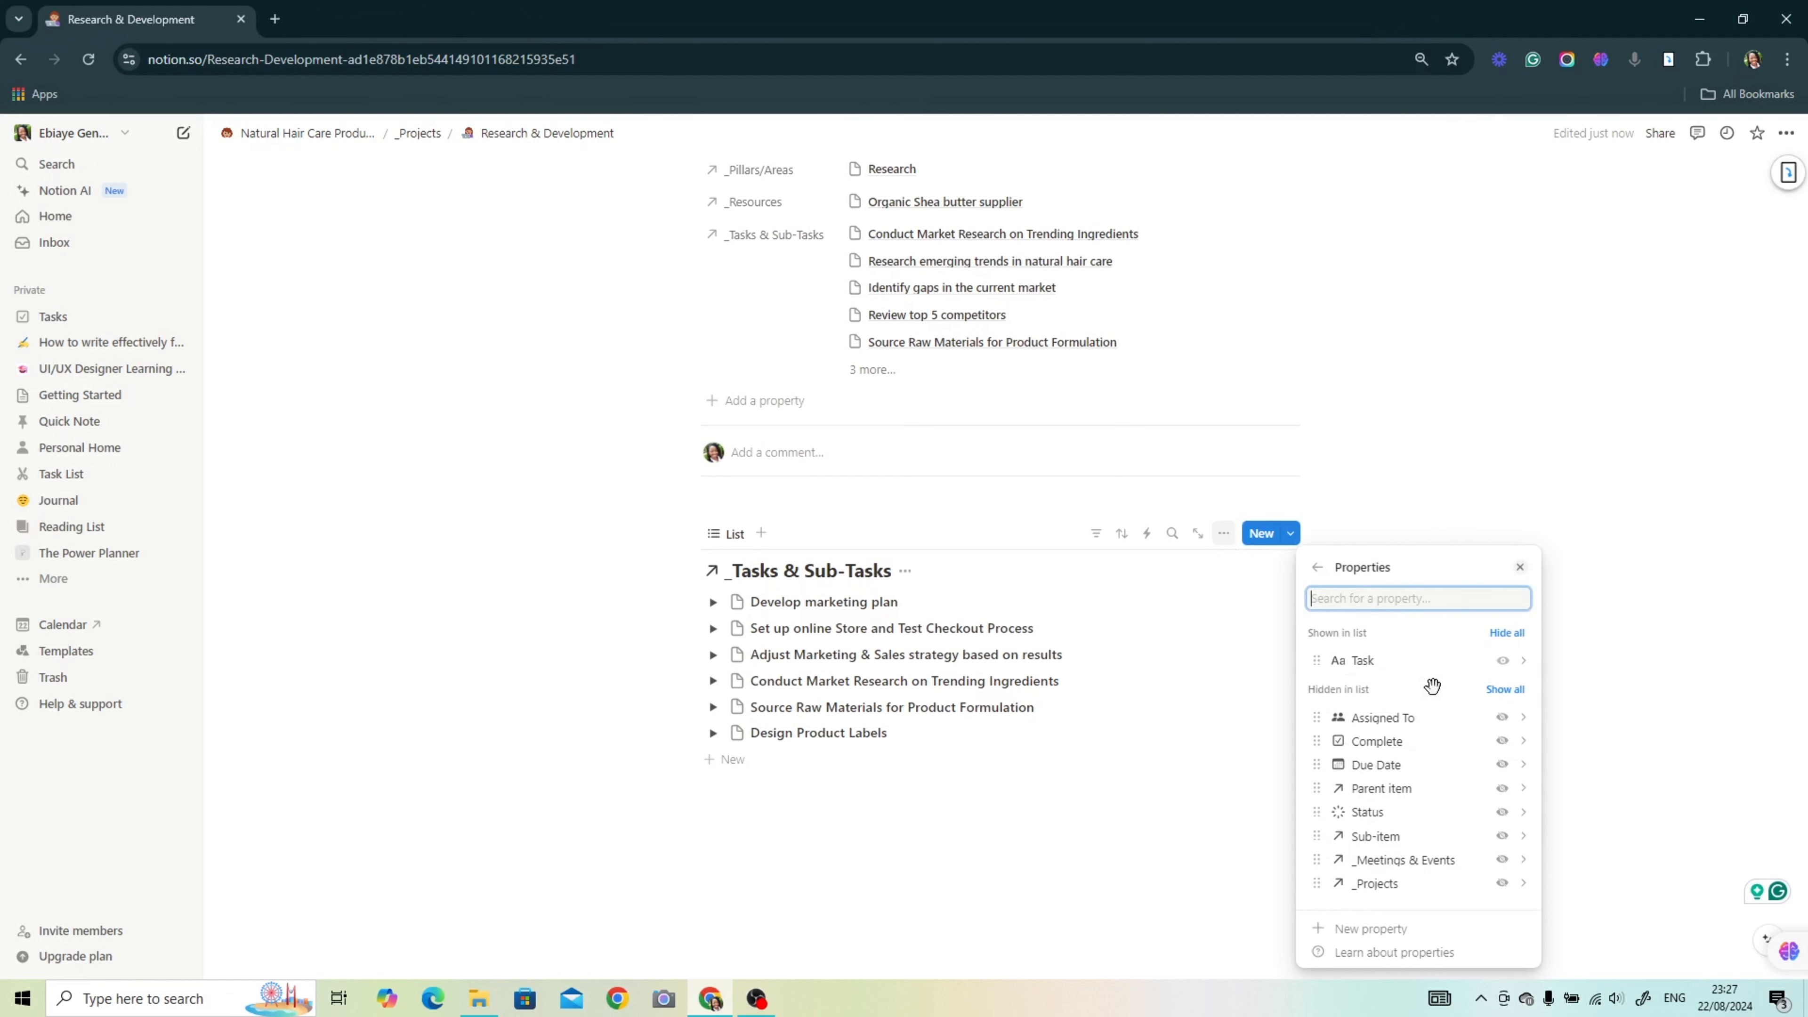
pyautogui.click(1503, 718)
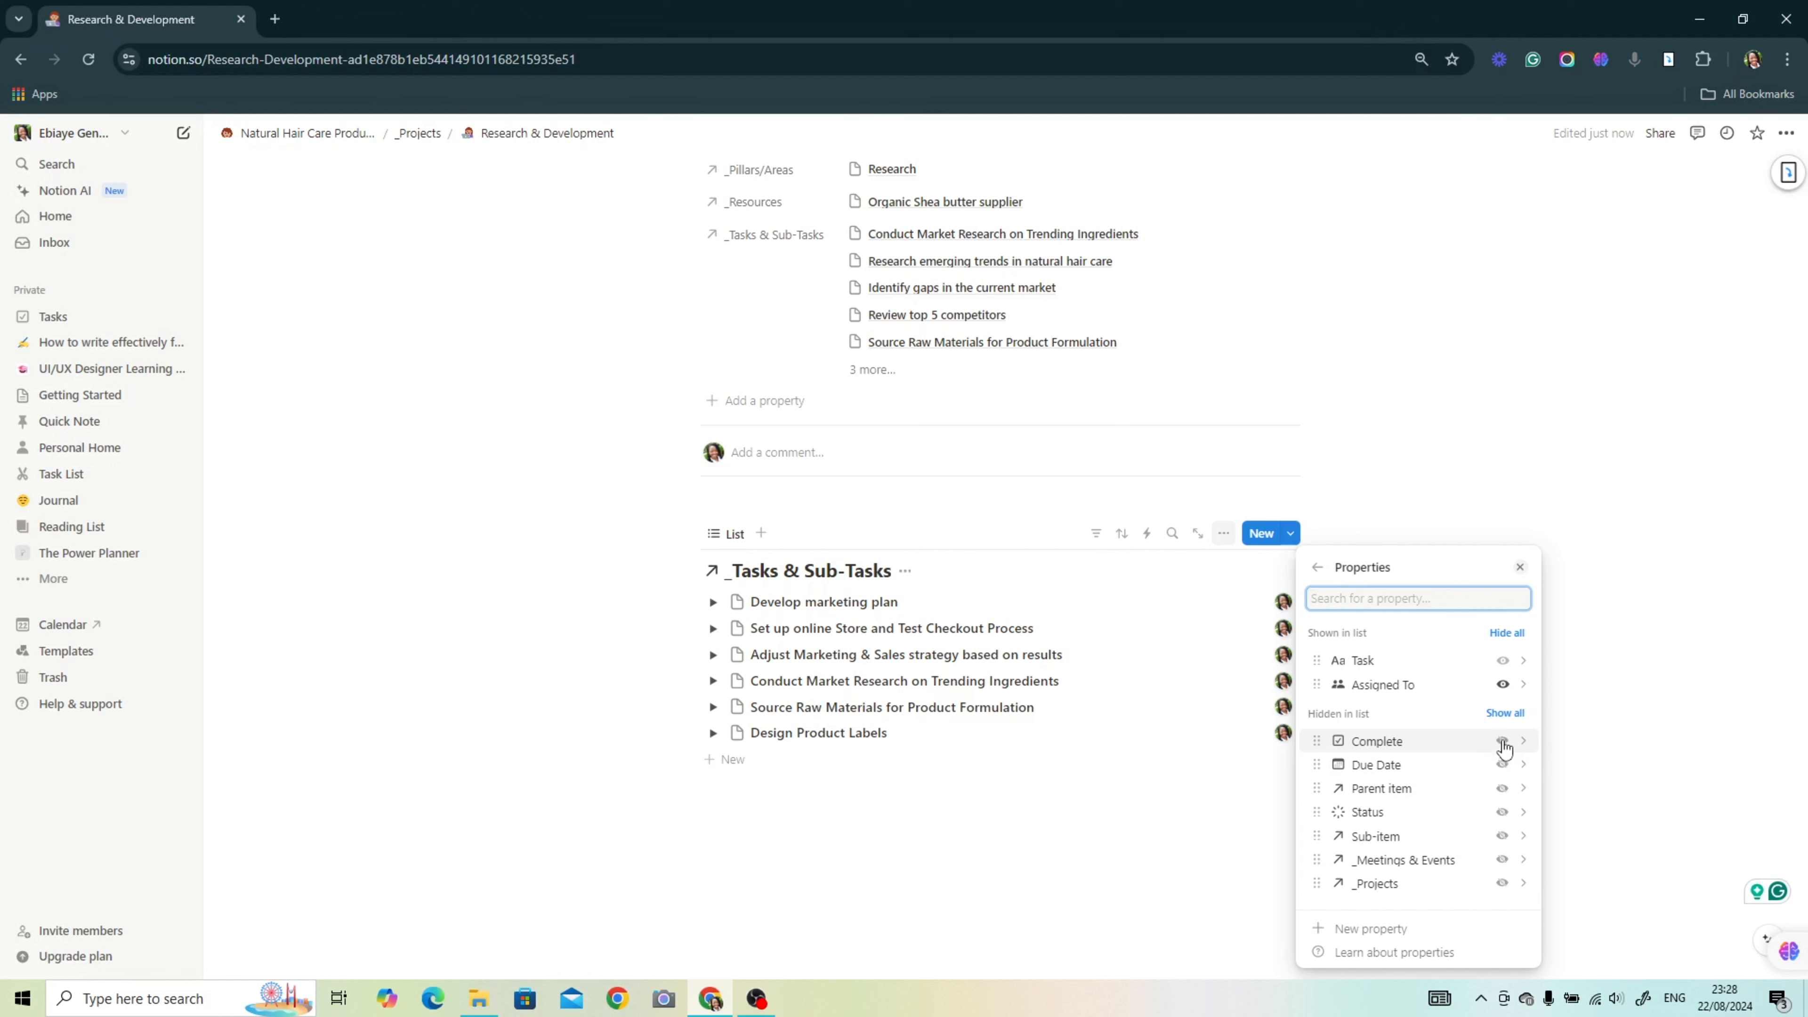
pyautogui.click(1502, 764)
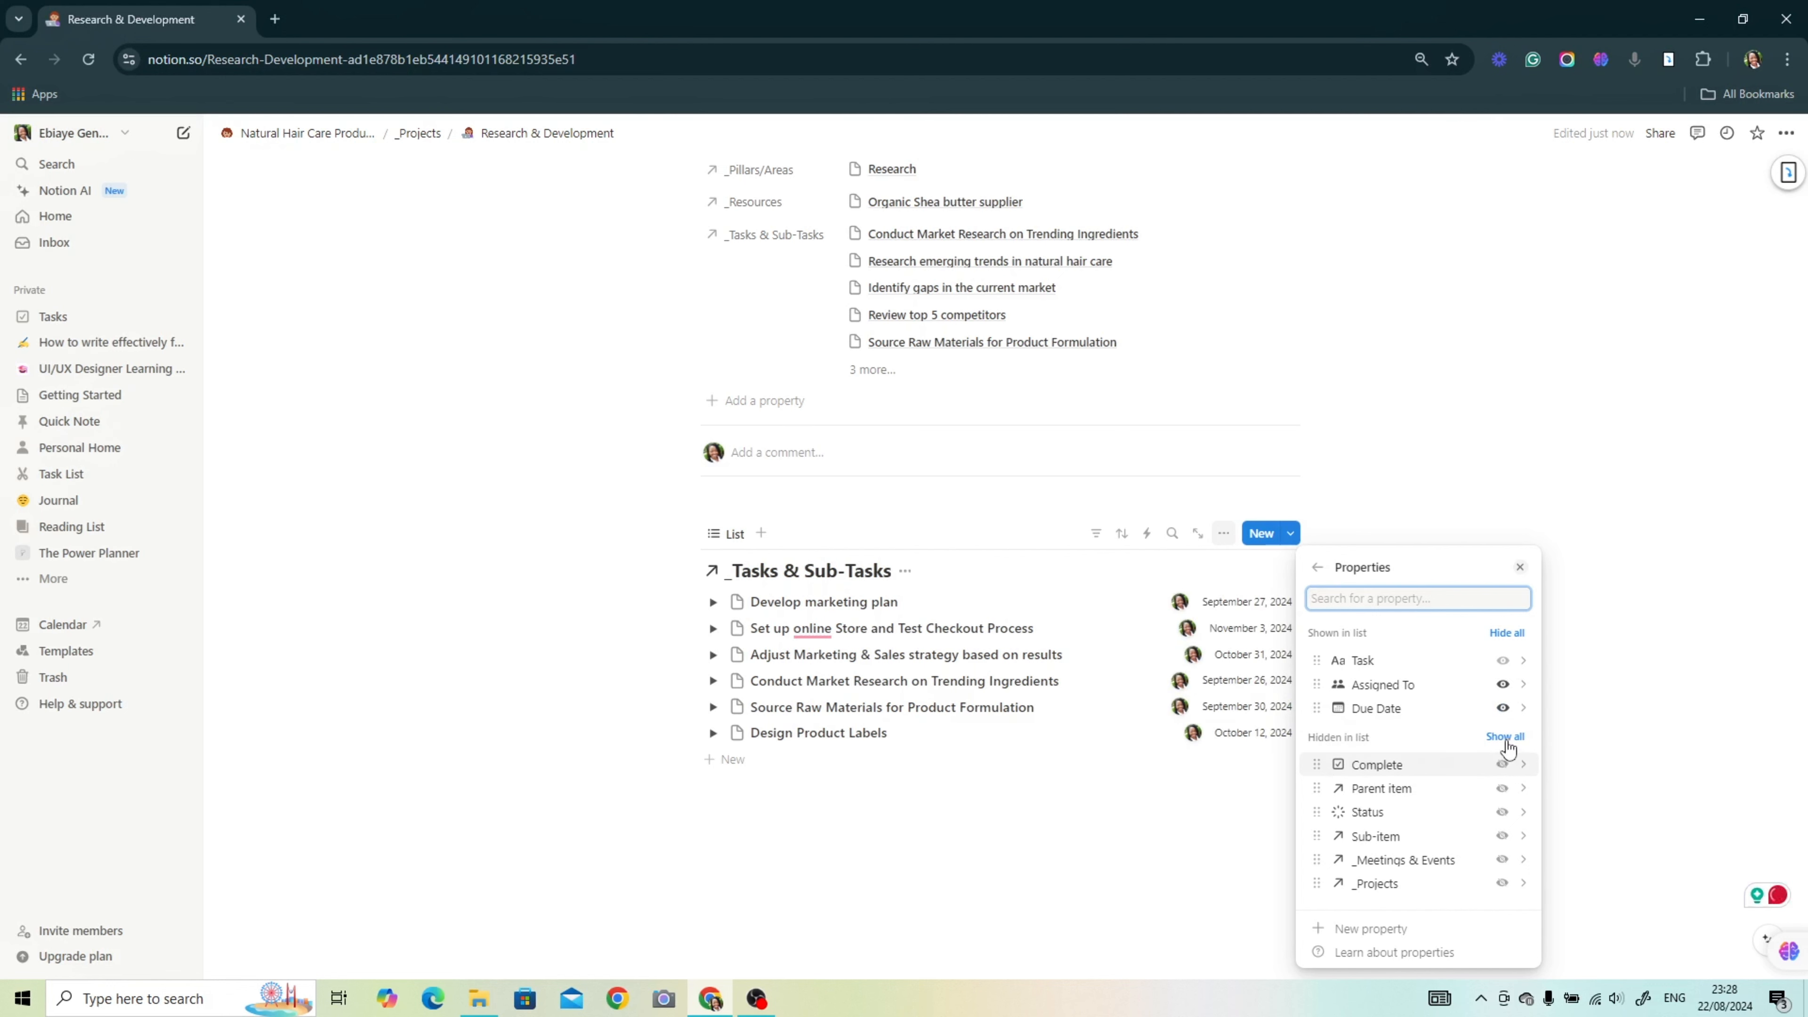
# Step: Show the Complete property in the _Tasks & Sub-Tasks list view and move Due Date ahead of Assigned To
pyautogui.click(1503, 764)
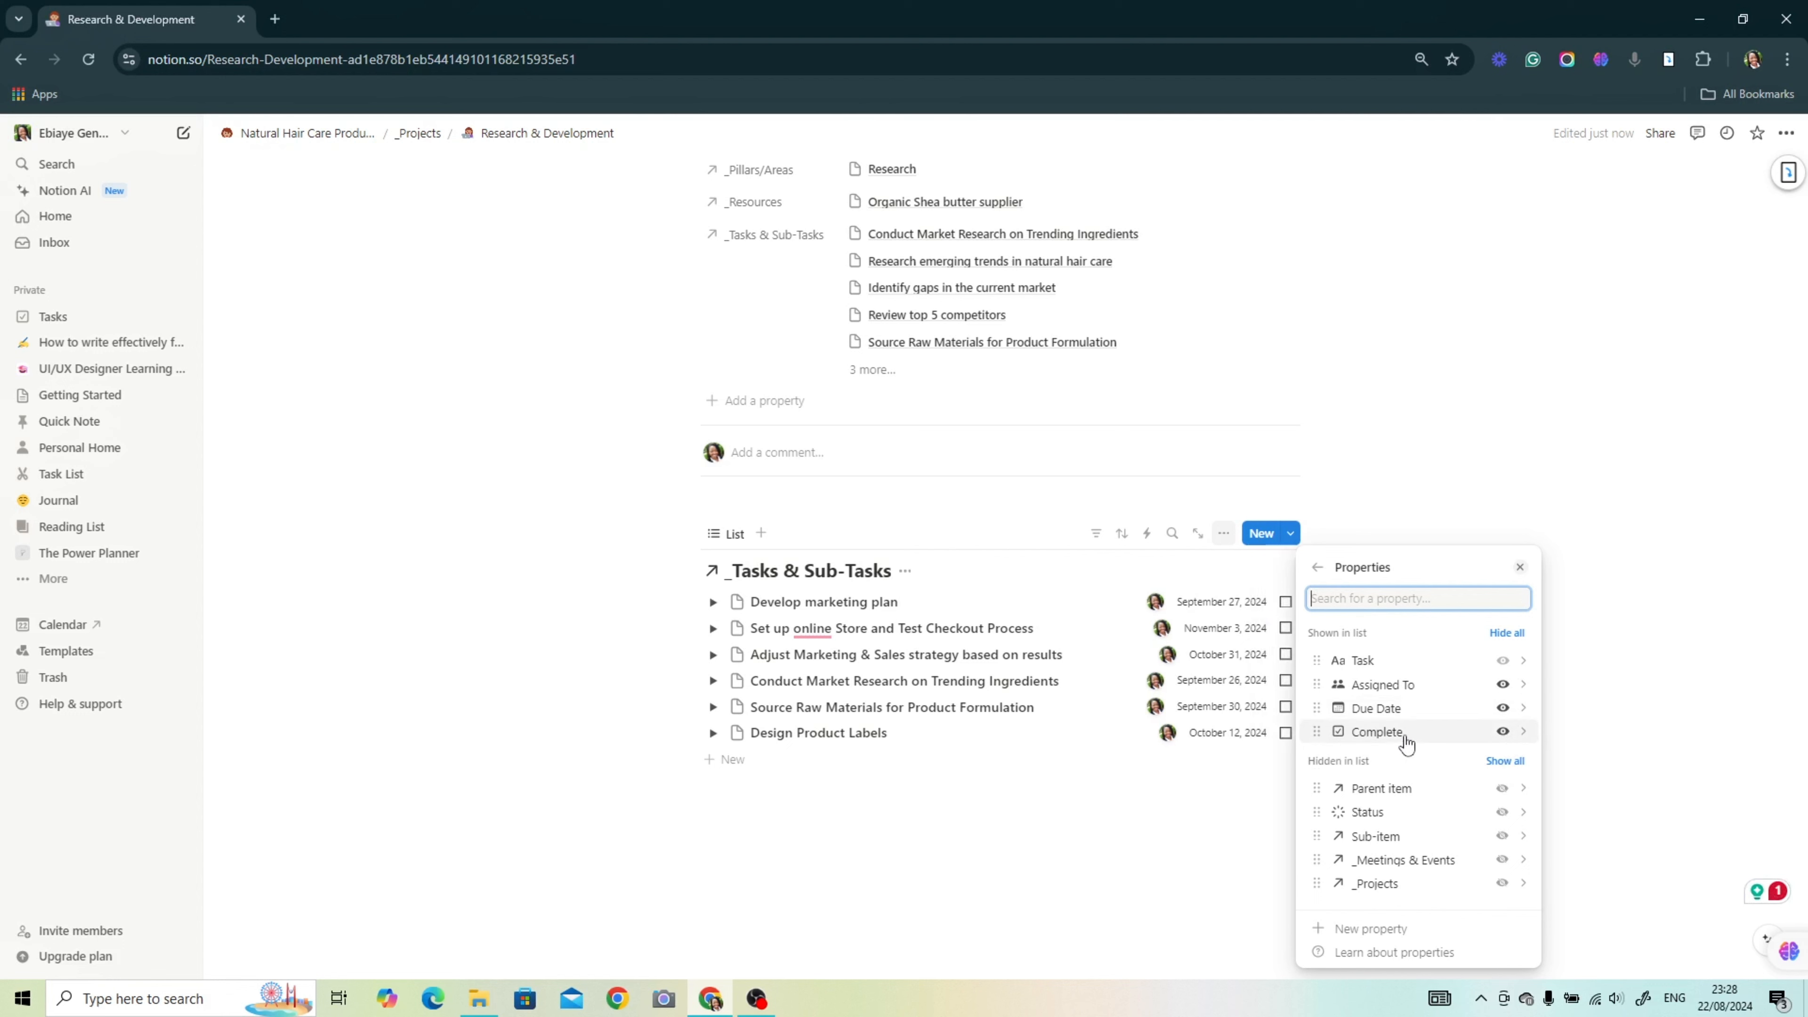
pyautogui.moveTo(1408, 708); pyautogui.dragTo(1411, 688)
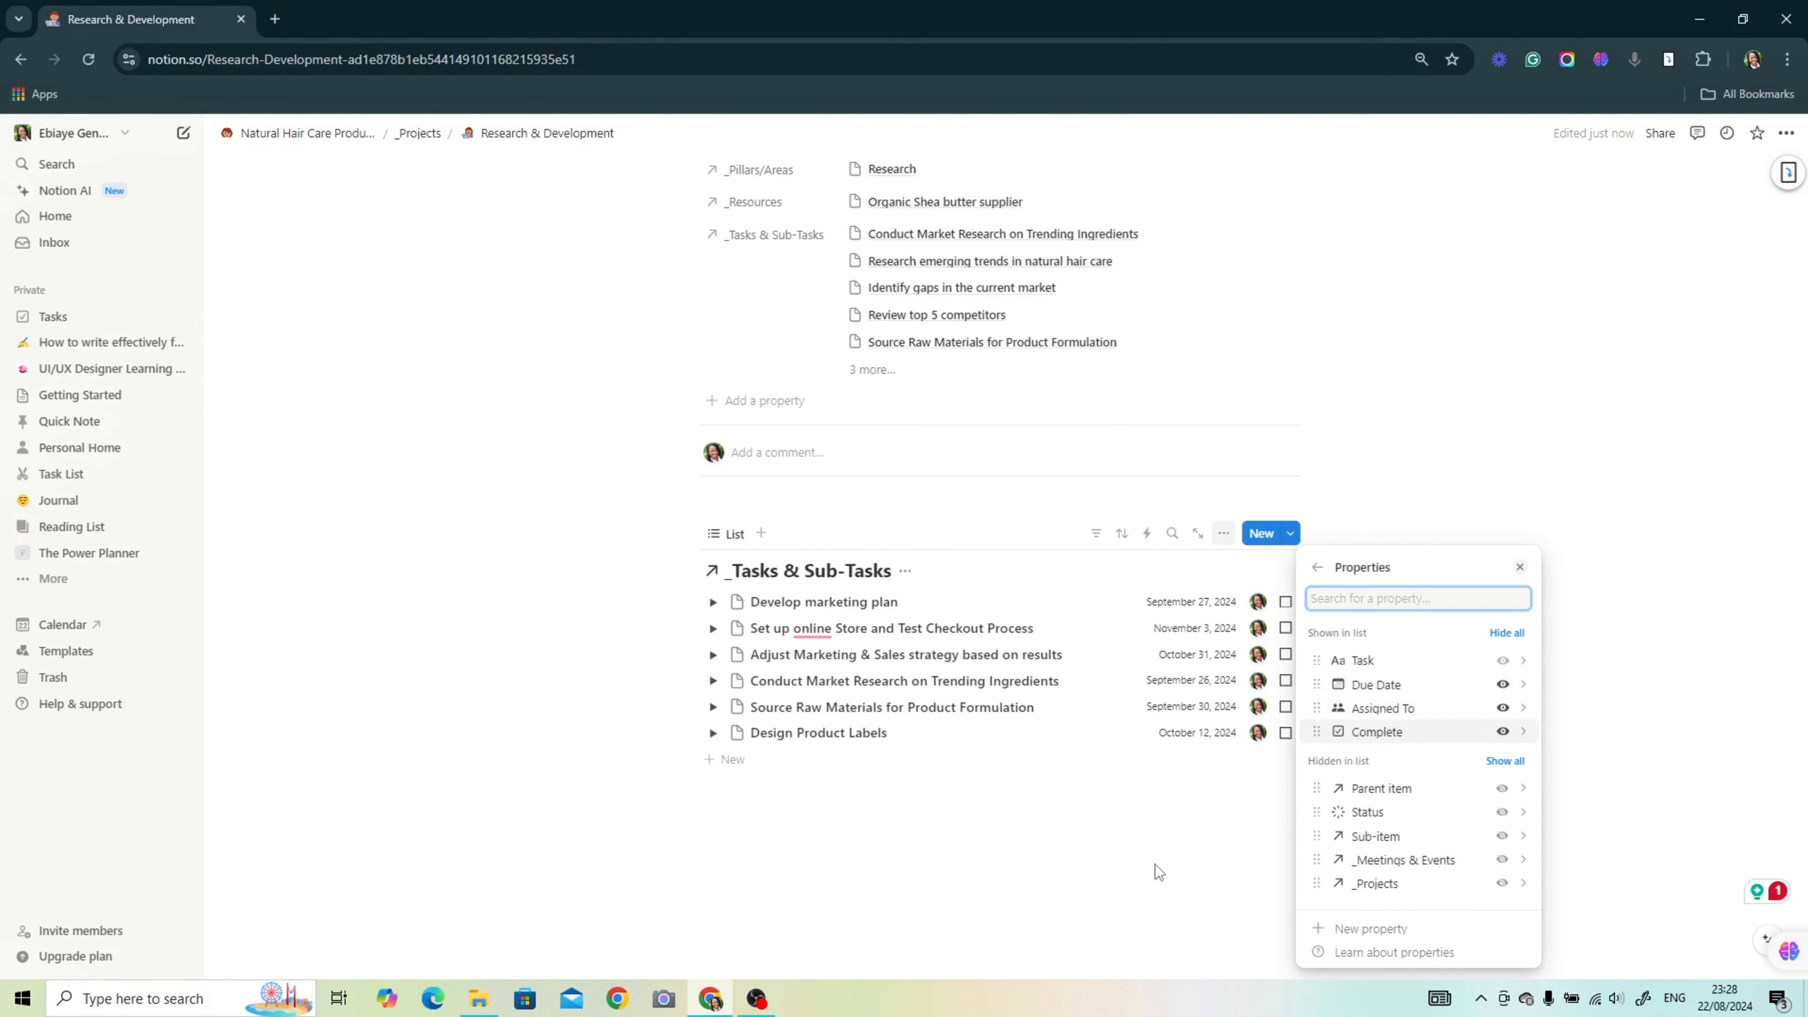
# Step: Filter the _Tasks & Sub-Tasks list view to entries whose _Projects relation contains Research & Development
pyautogui.click(1220, 540)
pyautogui.click(1514, 720)
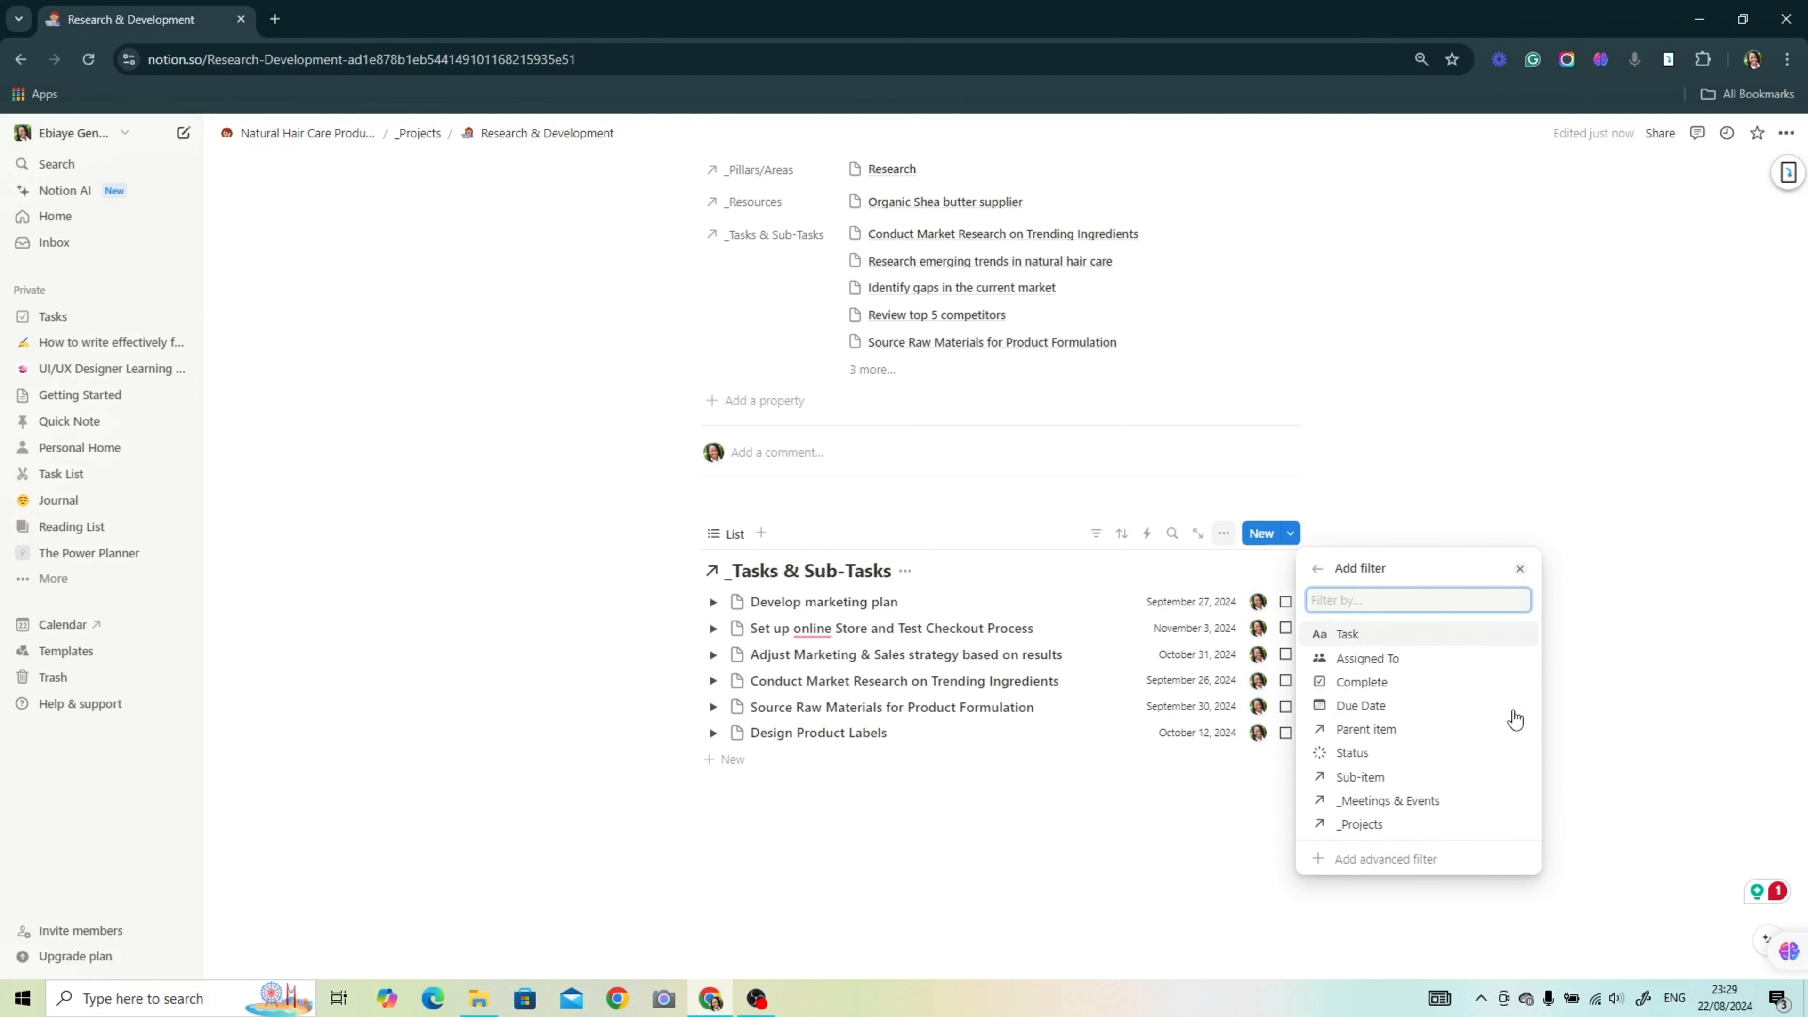
pyautogui.click(1363, 824)
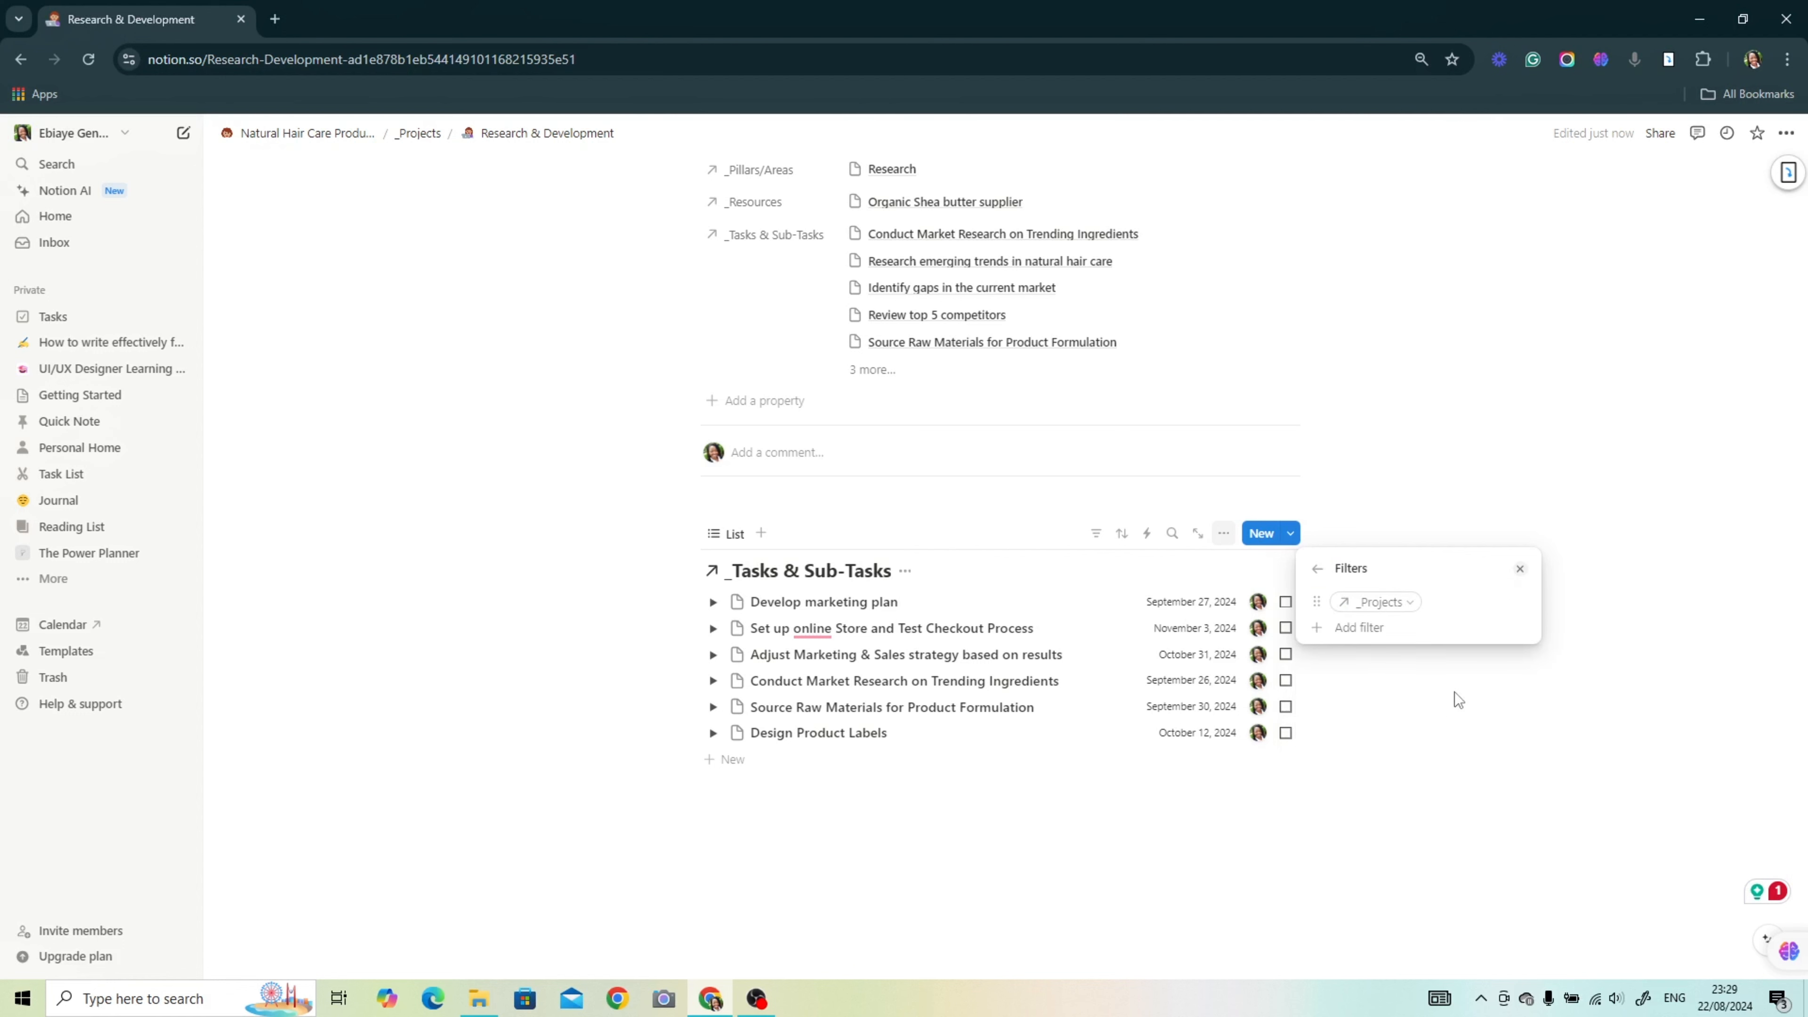
pyautogui.click(1399, 616)
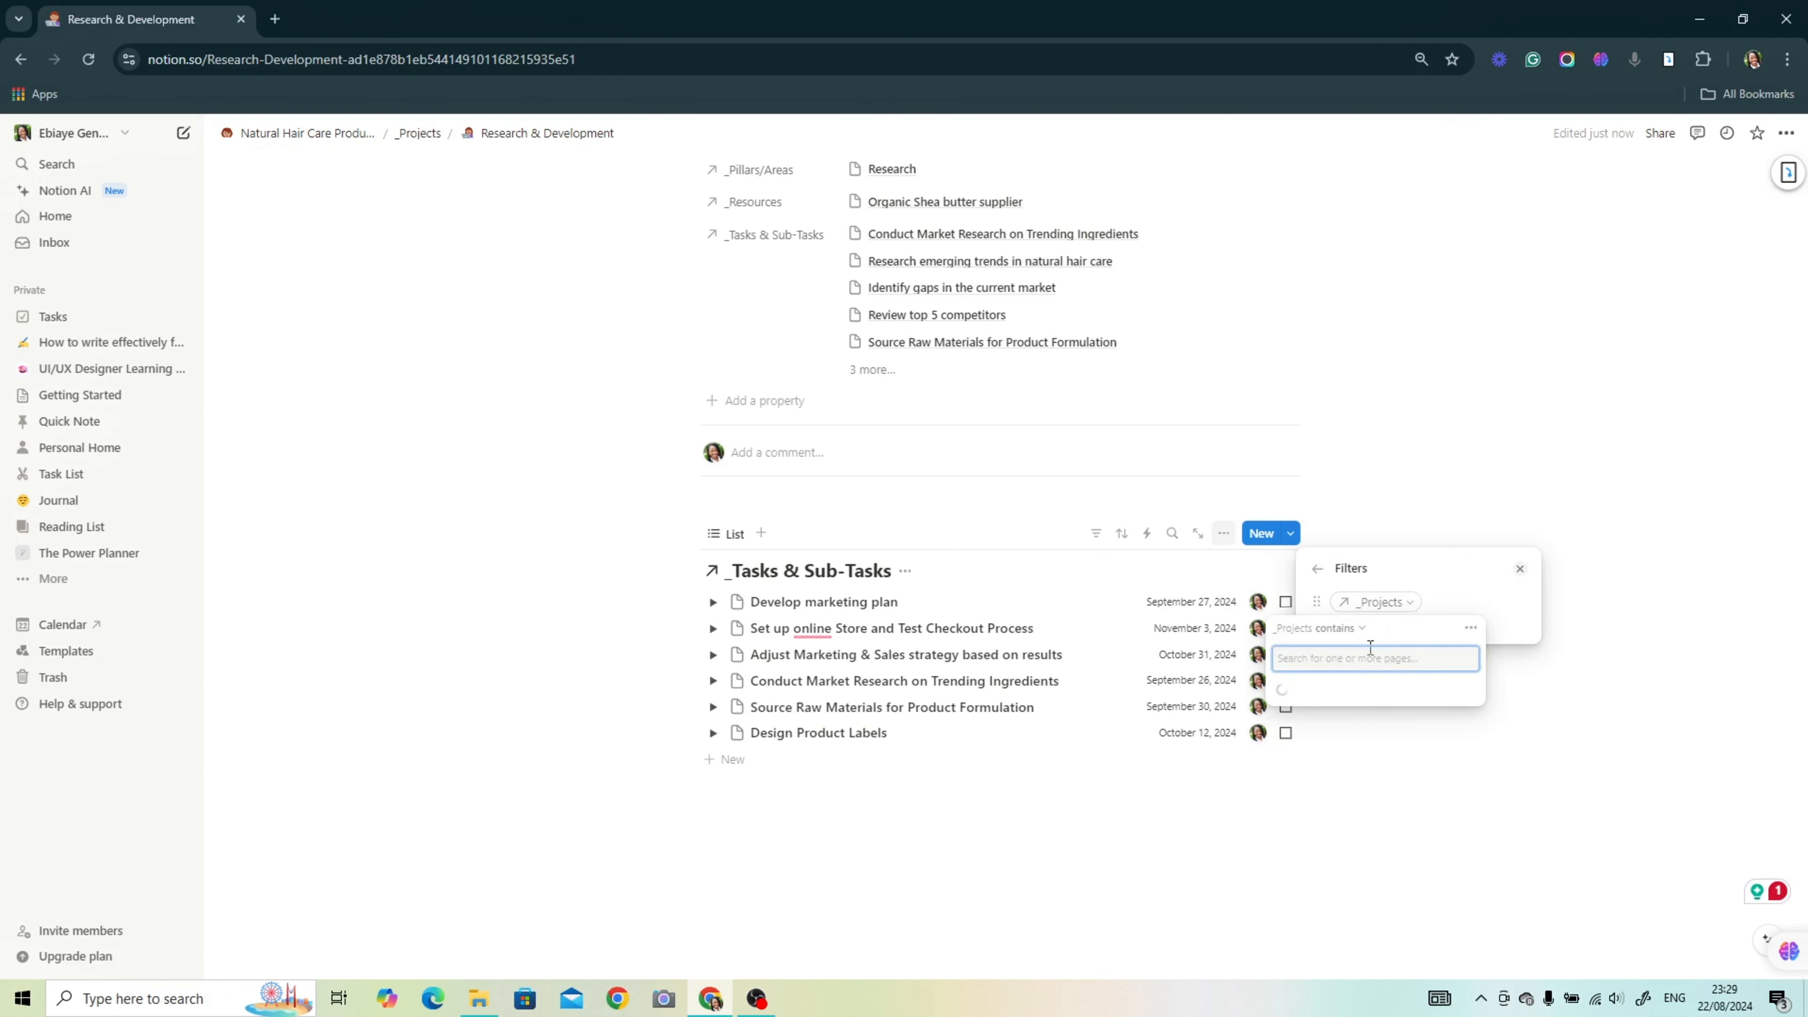
pyautogui.click(1368, 695)
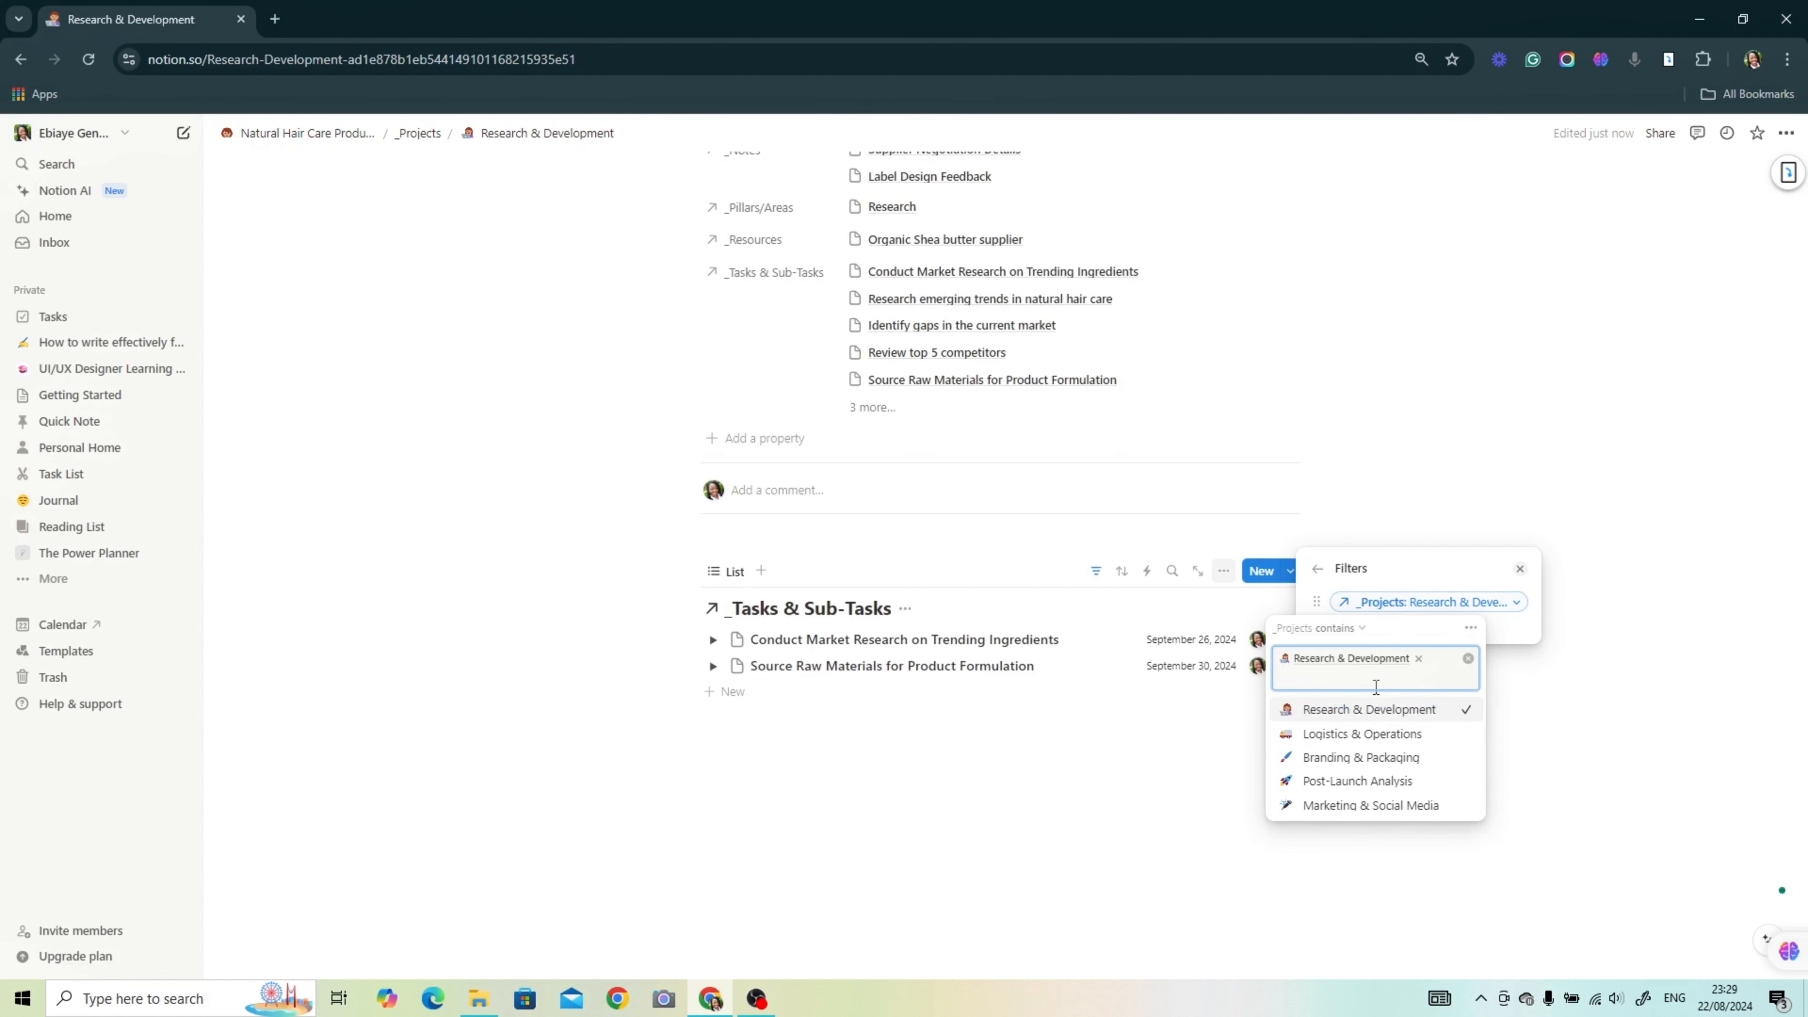
pyautogui.click(1481, 477)
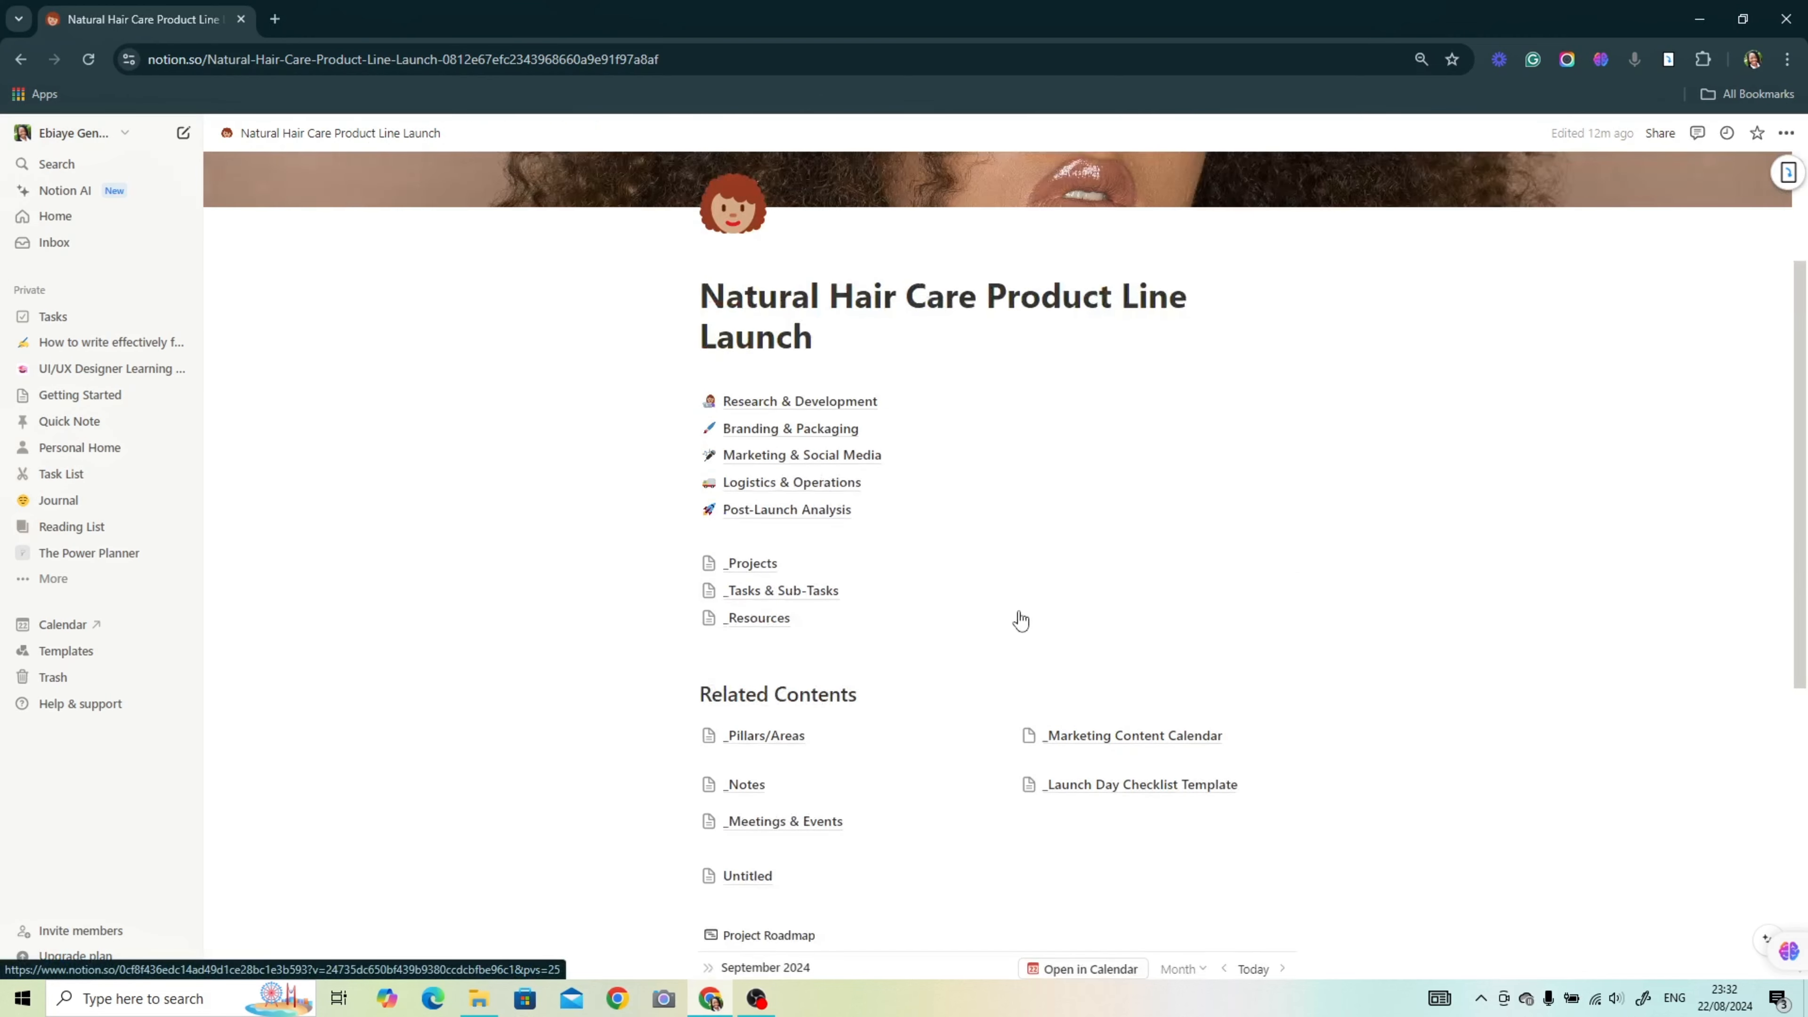
# Step: Give the _Resources page a blue folder emoji as its icon from the Natural Hair Care Product Line Launch page
pyautogui.scroll(-1, 918, 738)
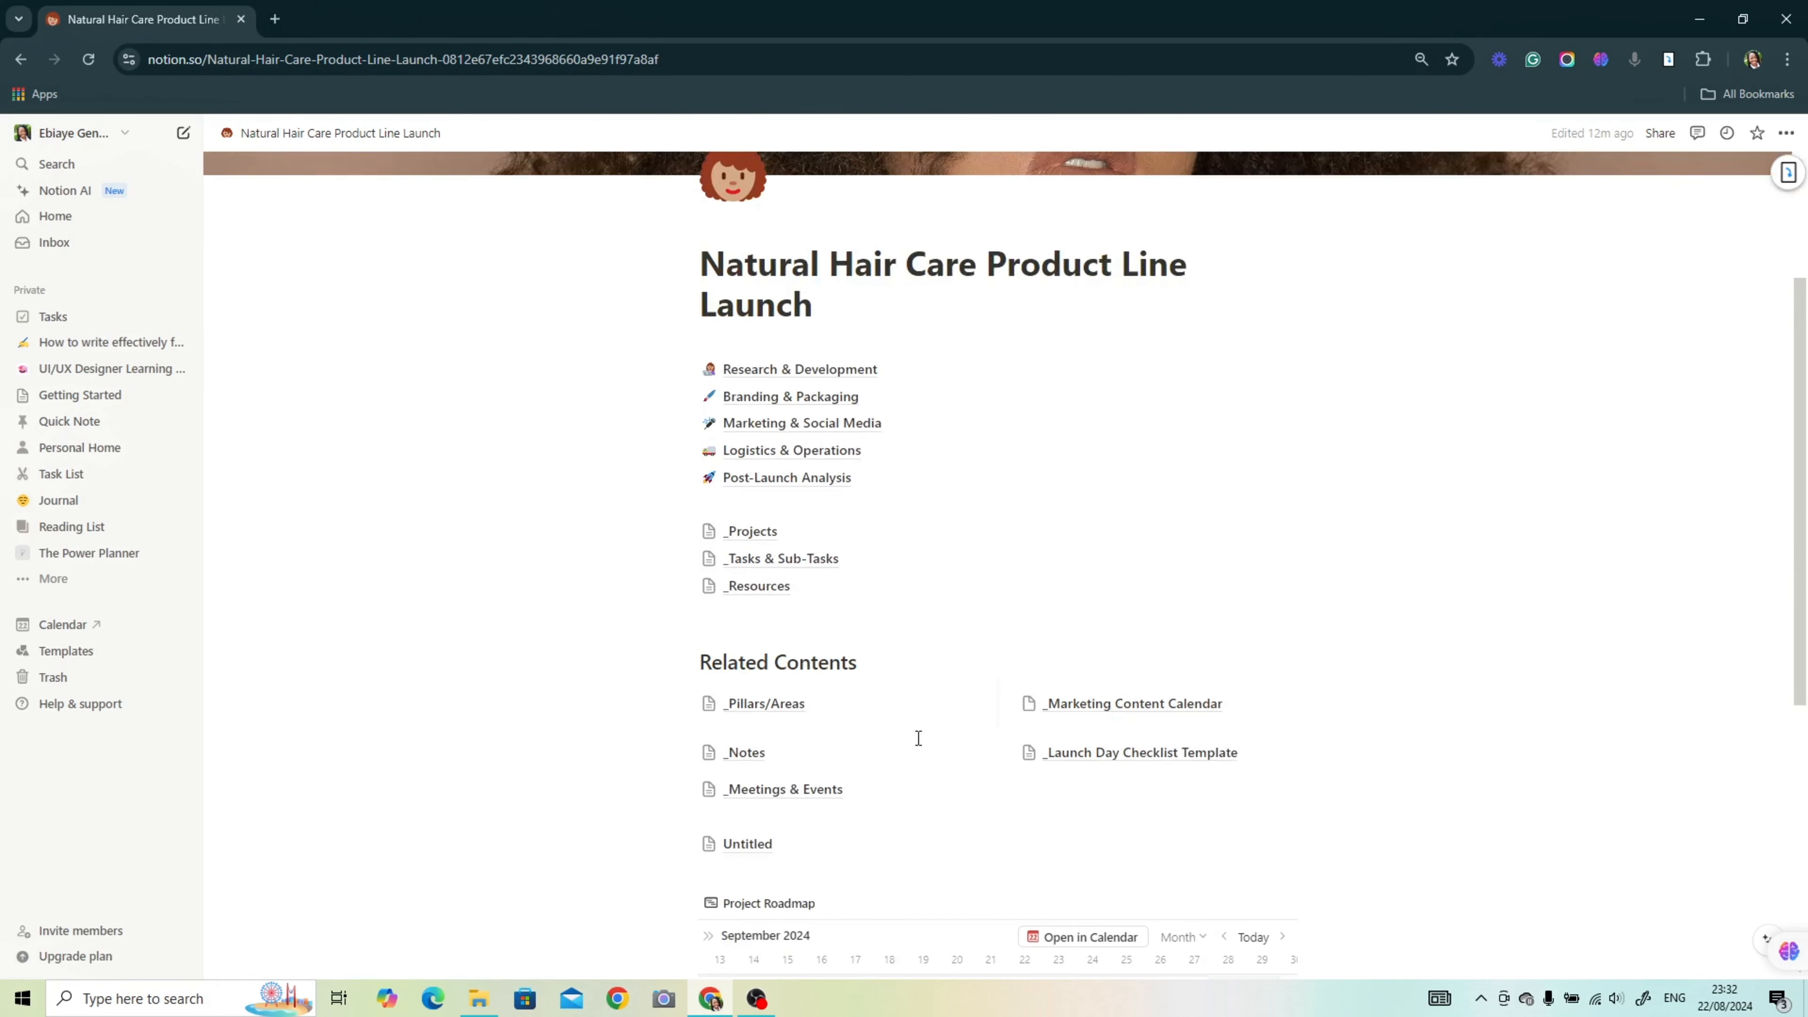
pyautogui.click(710, 591)
pyautogui.click(708, 592)
pyautogui.click(708, 588)
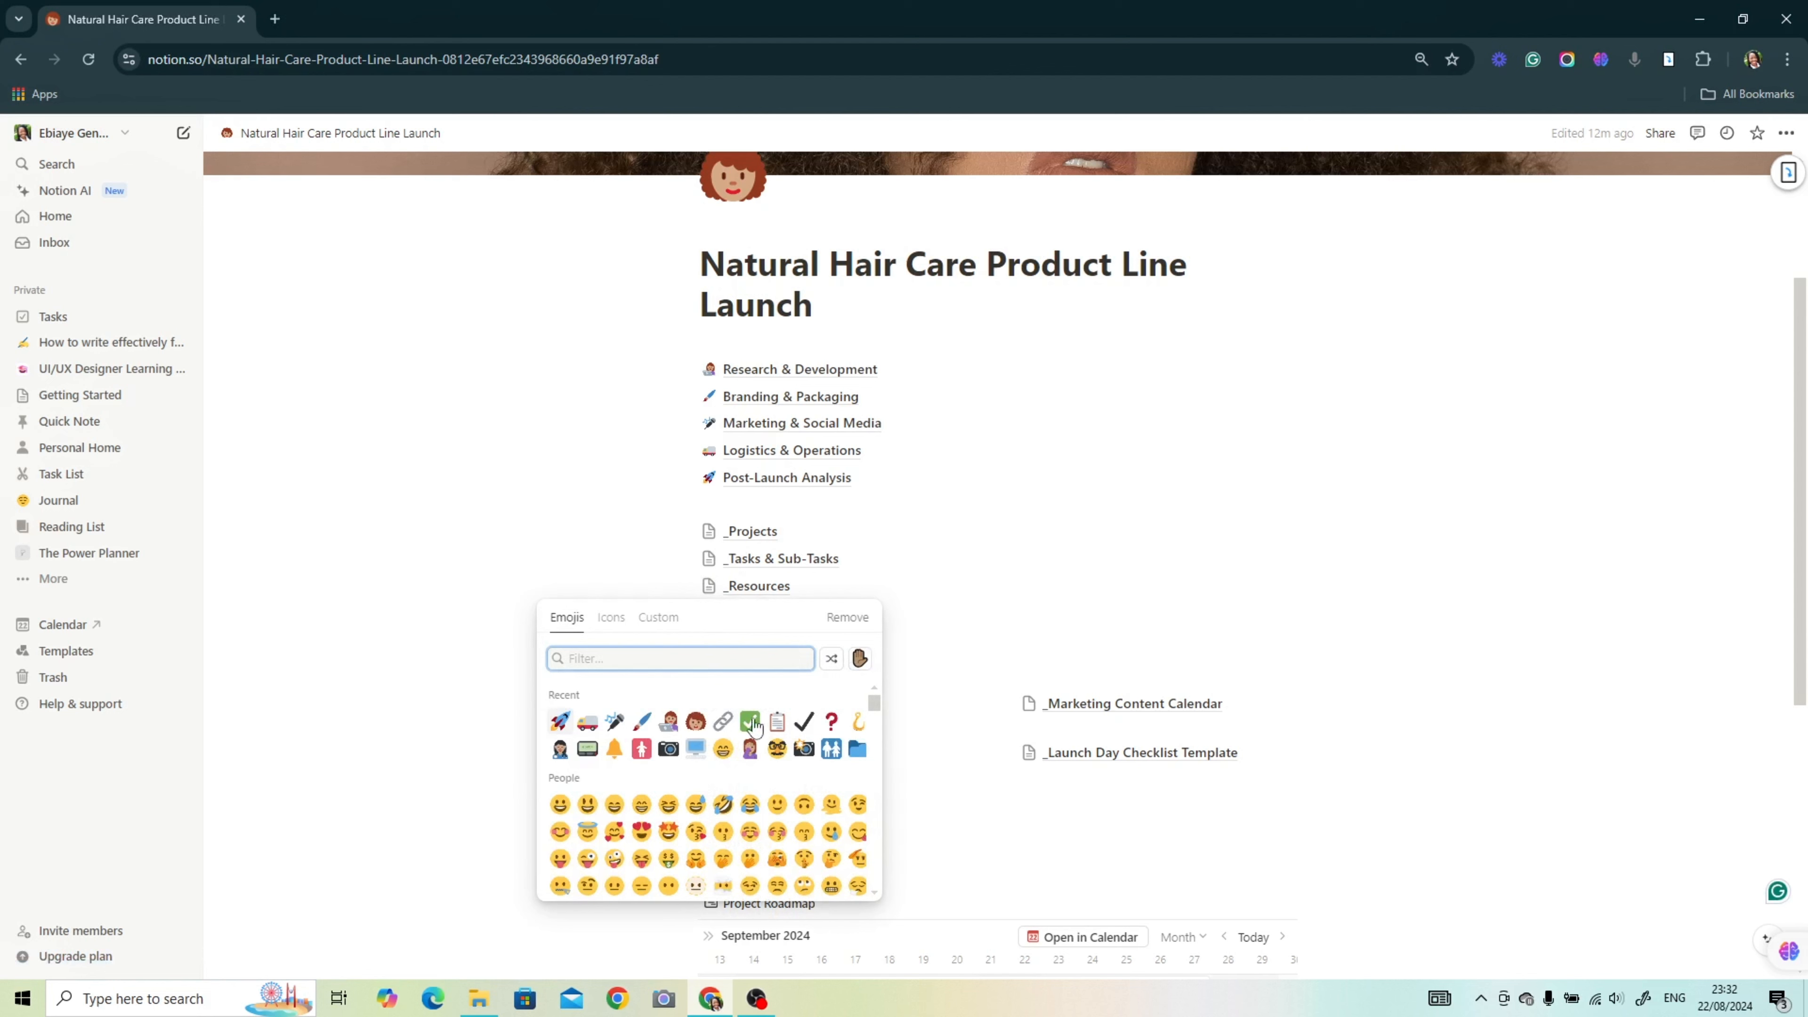
pyautogui.click(776, 721)
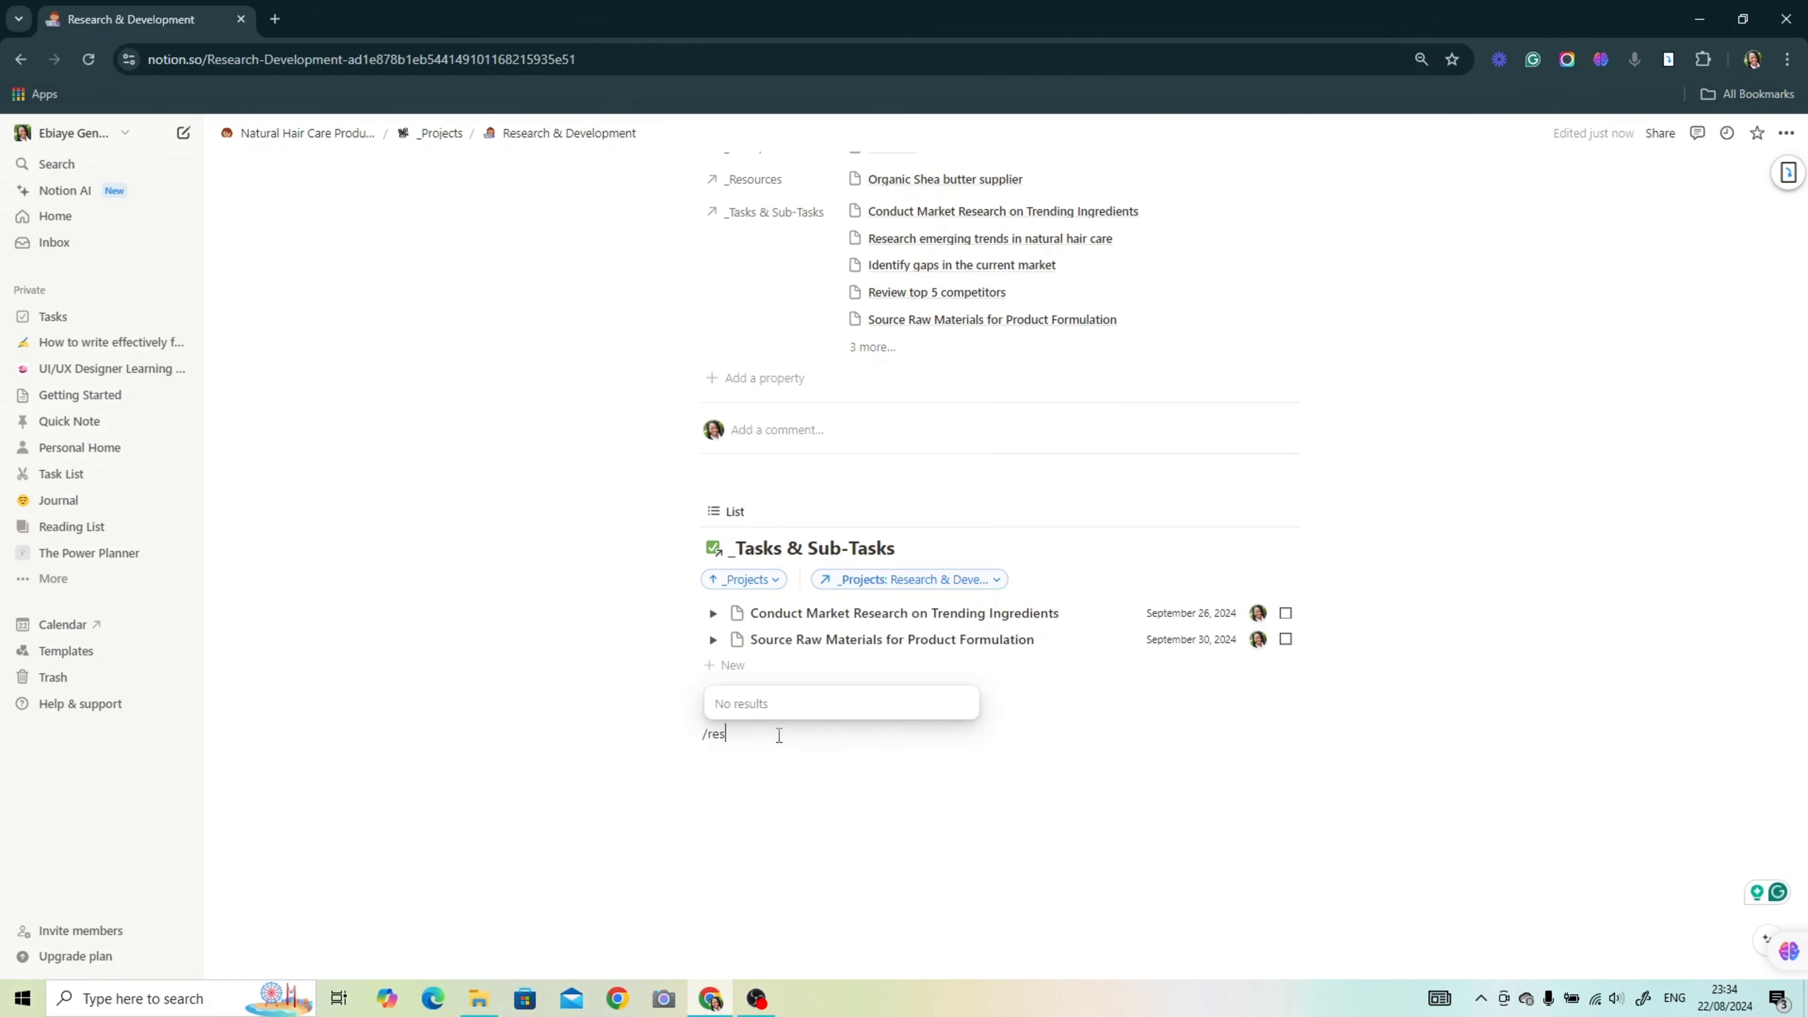
# Step: Insert a linked view of the _Resources database below the task list on the Research & Development page, using its existing Table view
pyautogui.press('BackSpace')
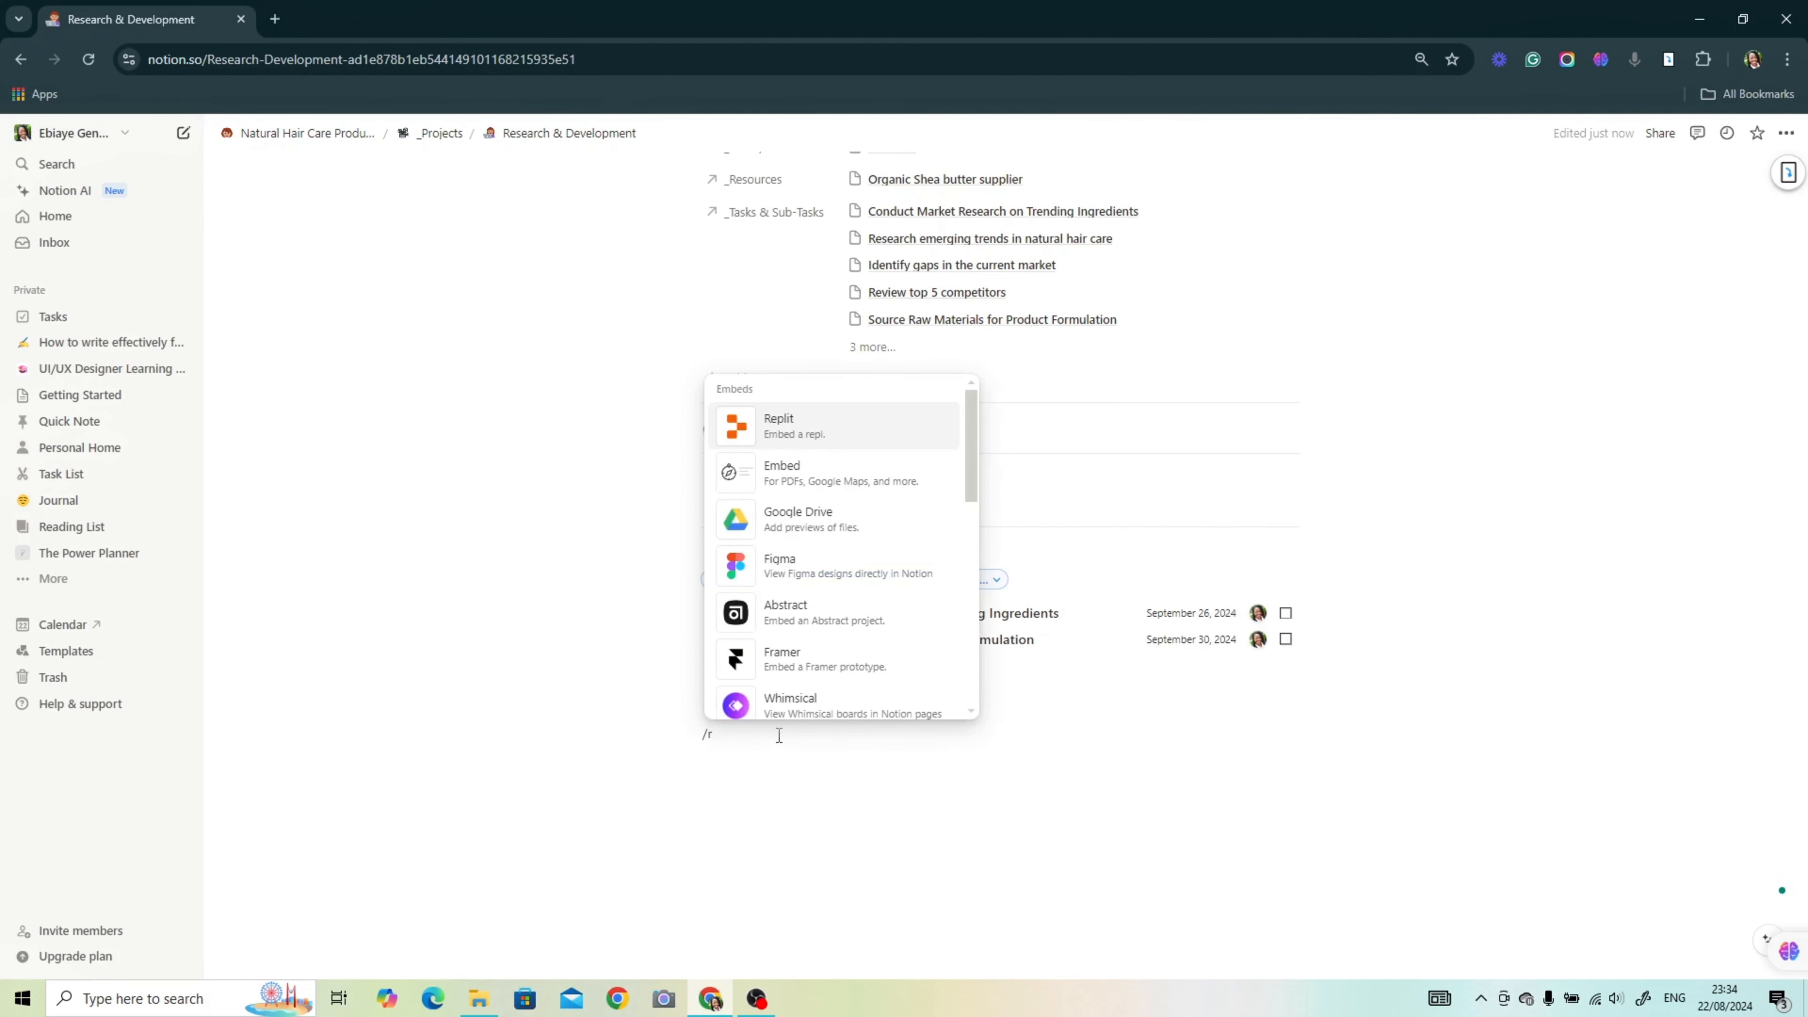
pyautogui.write('nked')
pyautogui.click(852, 425)
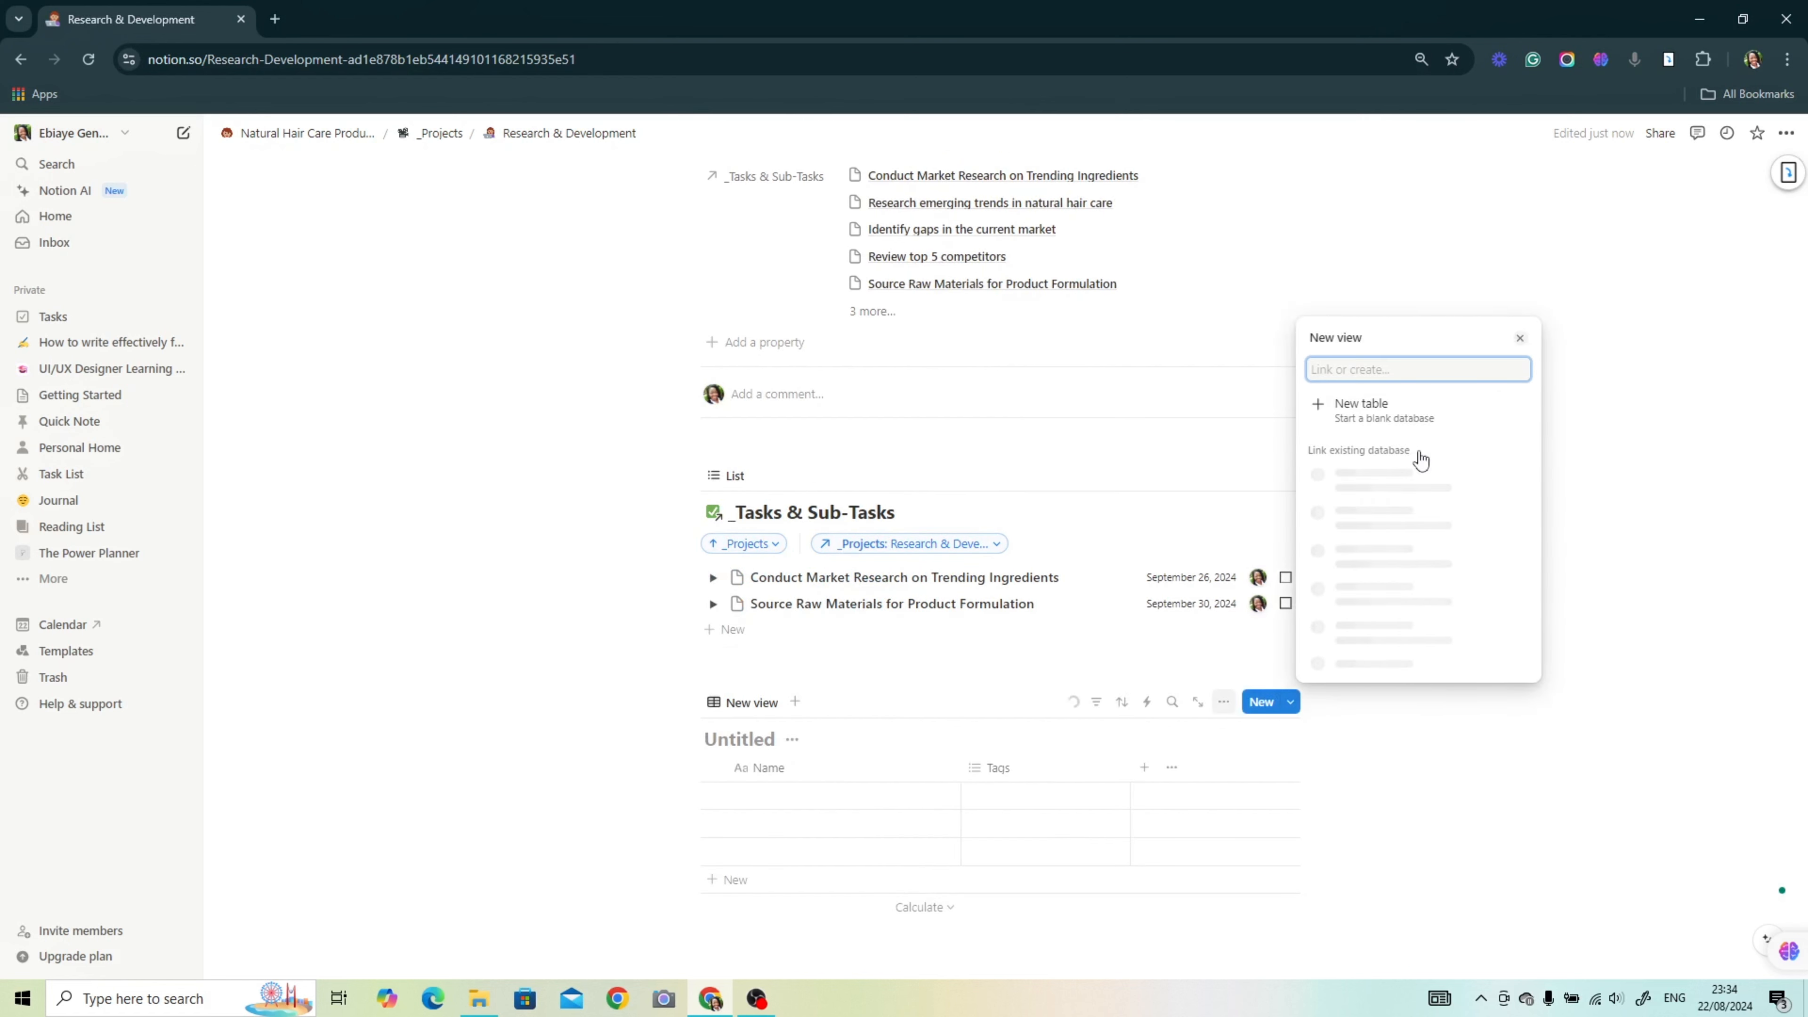
pyautogui.write('_')
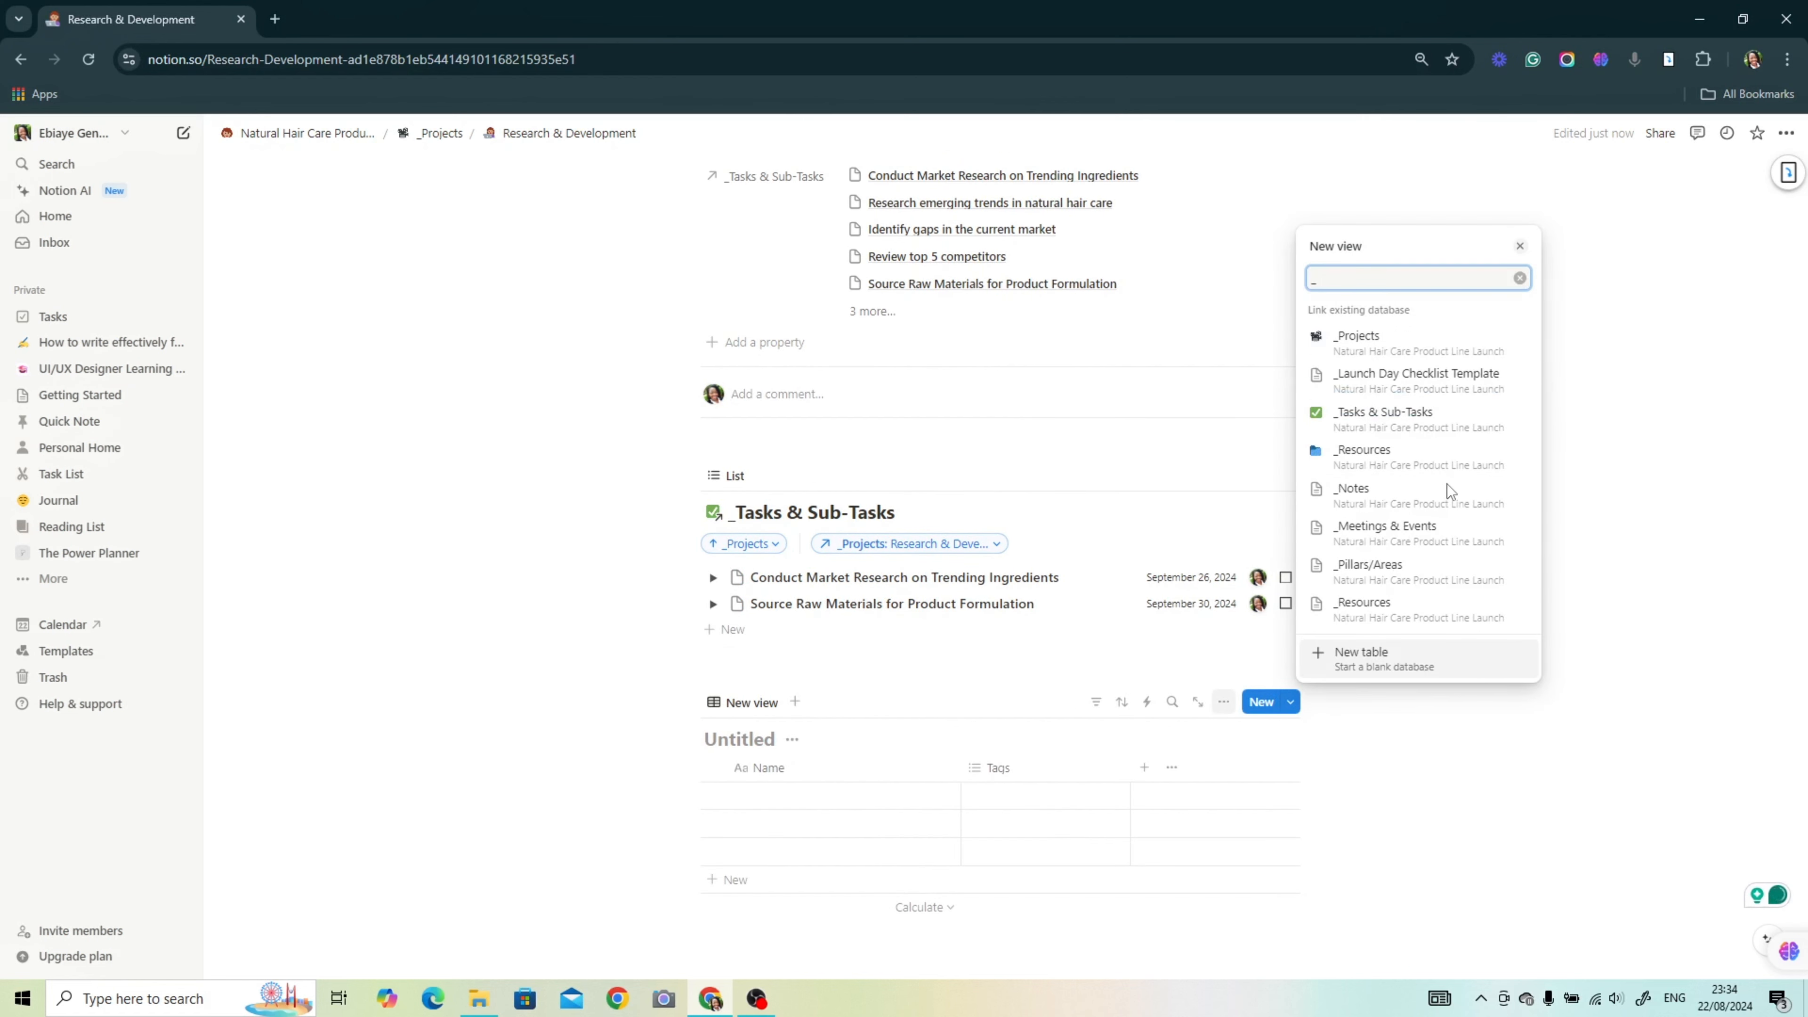
pyautogui.click(1370, 458)
pyautogui.click(1349, 667)
pyautogui.scroll(-3, 1693, 511)
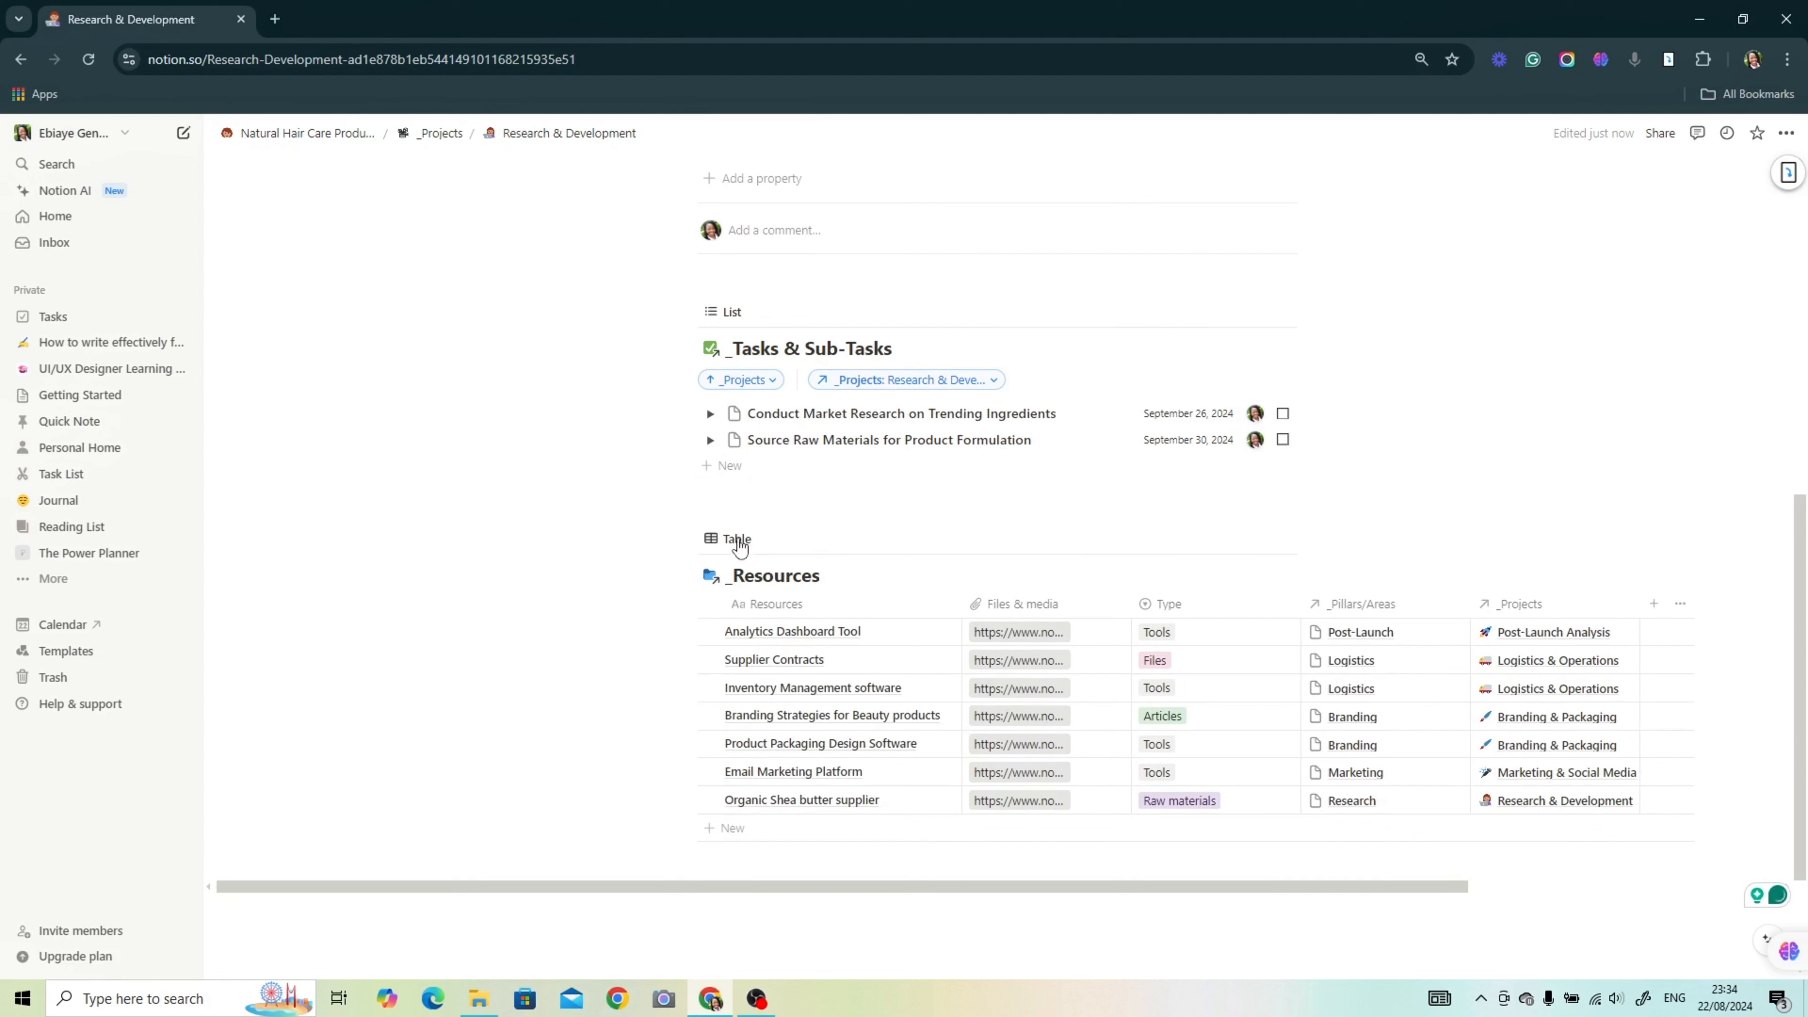
# Step: Change the linked _Resources view to a Gallery layout with card preview set to None
pyautogui.click(738, 540)
pyautogui.click(776, 596)
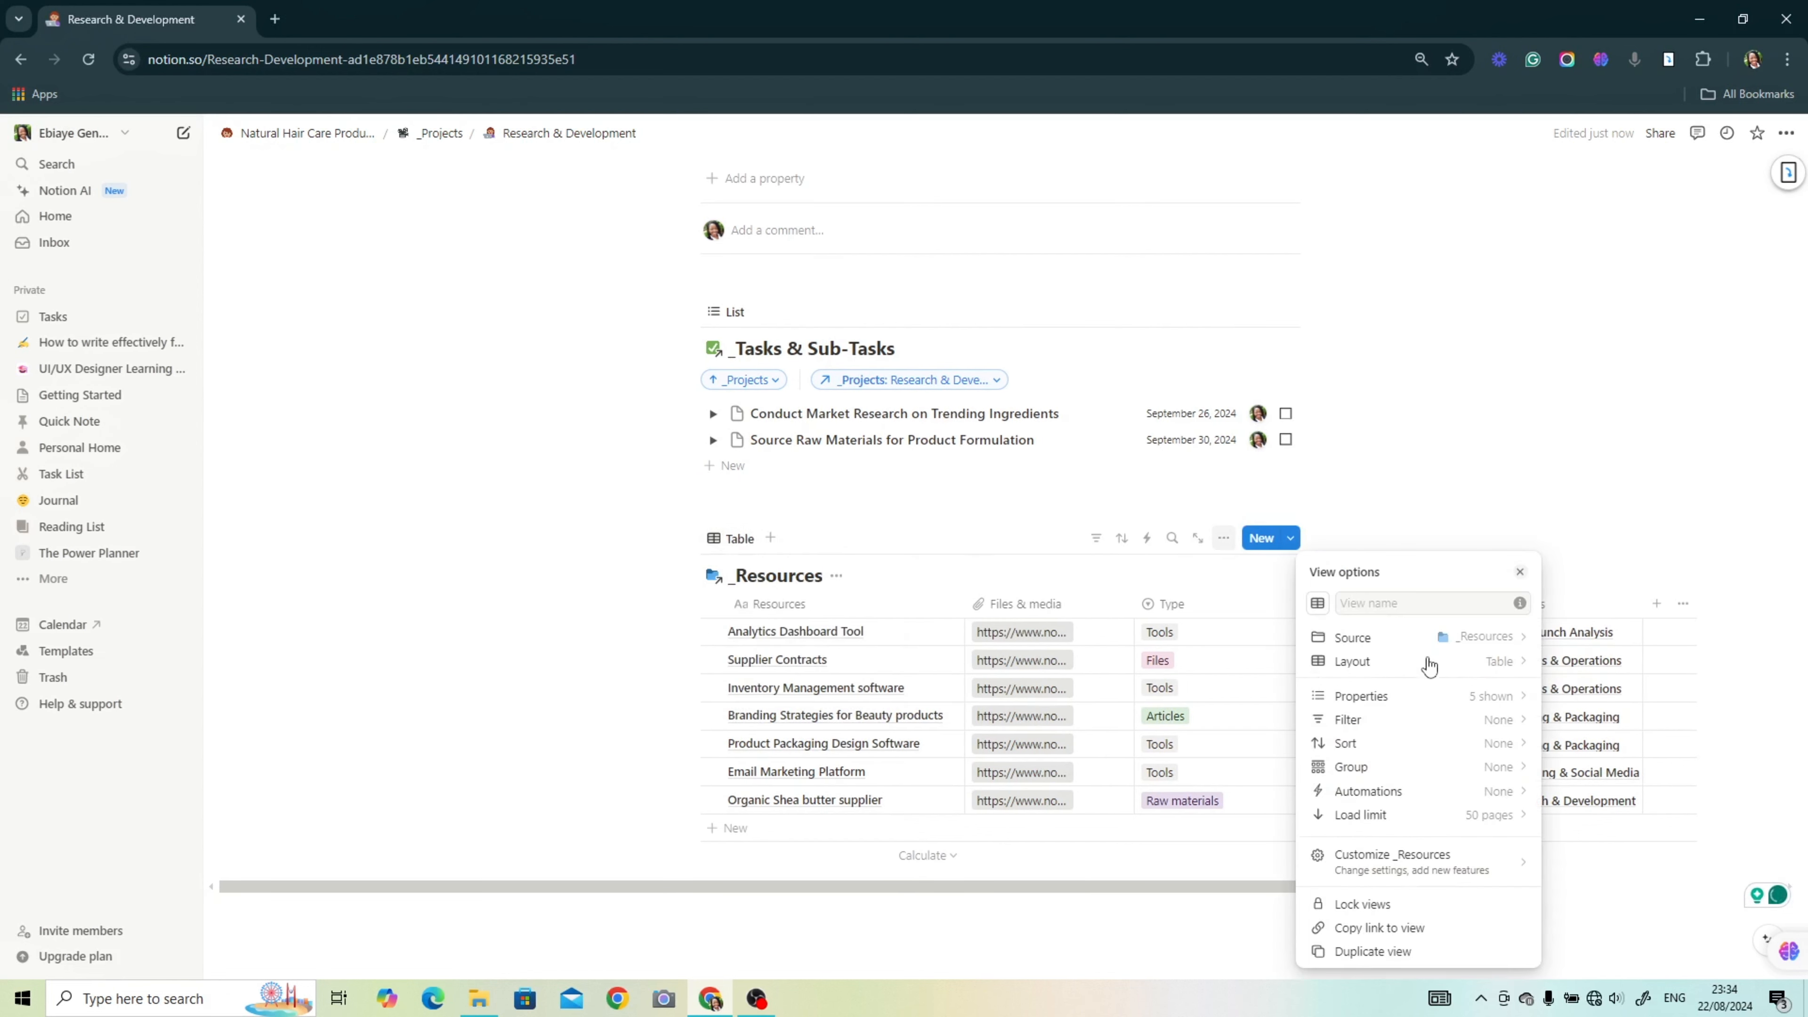
pyautogui.click(1430, 667)
pyautogui.click(1396, 666)
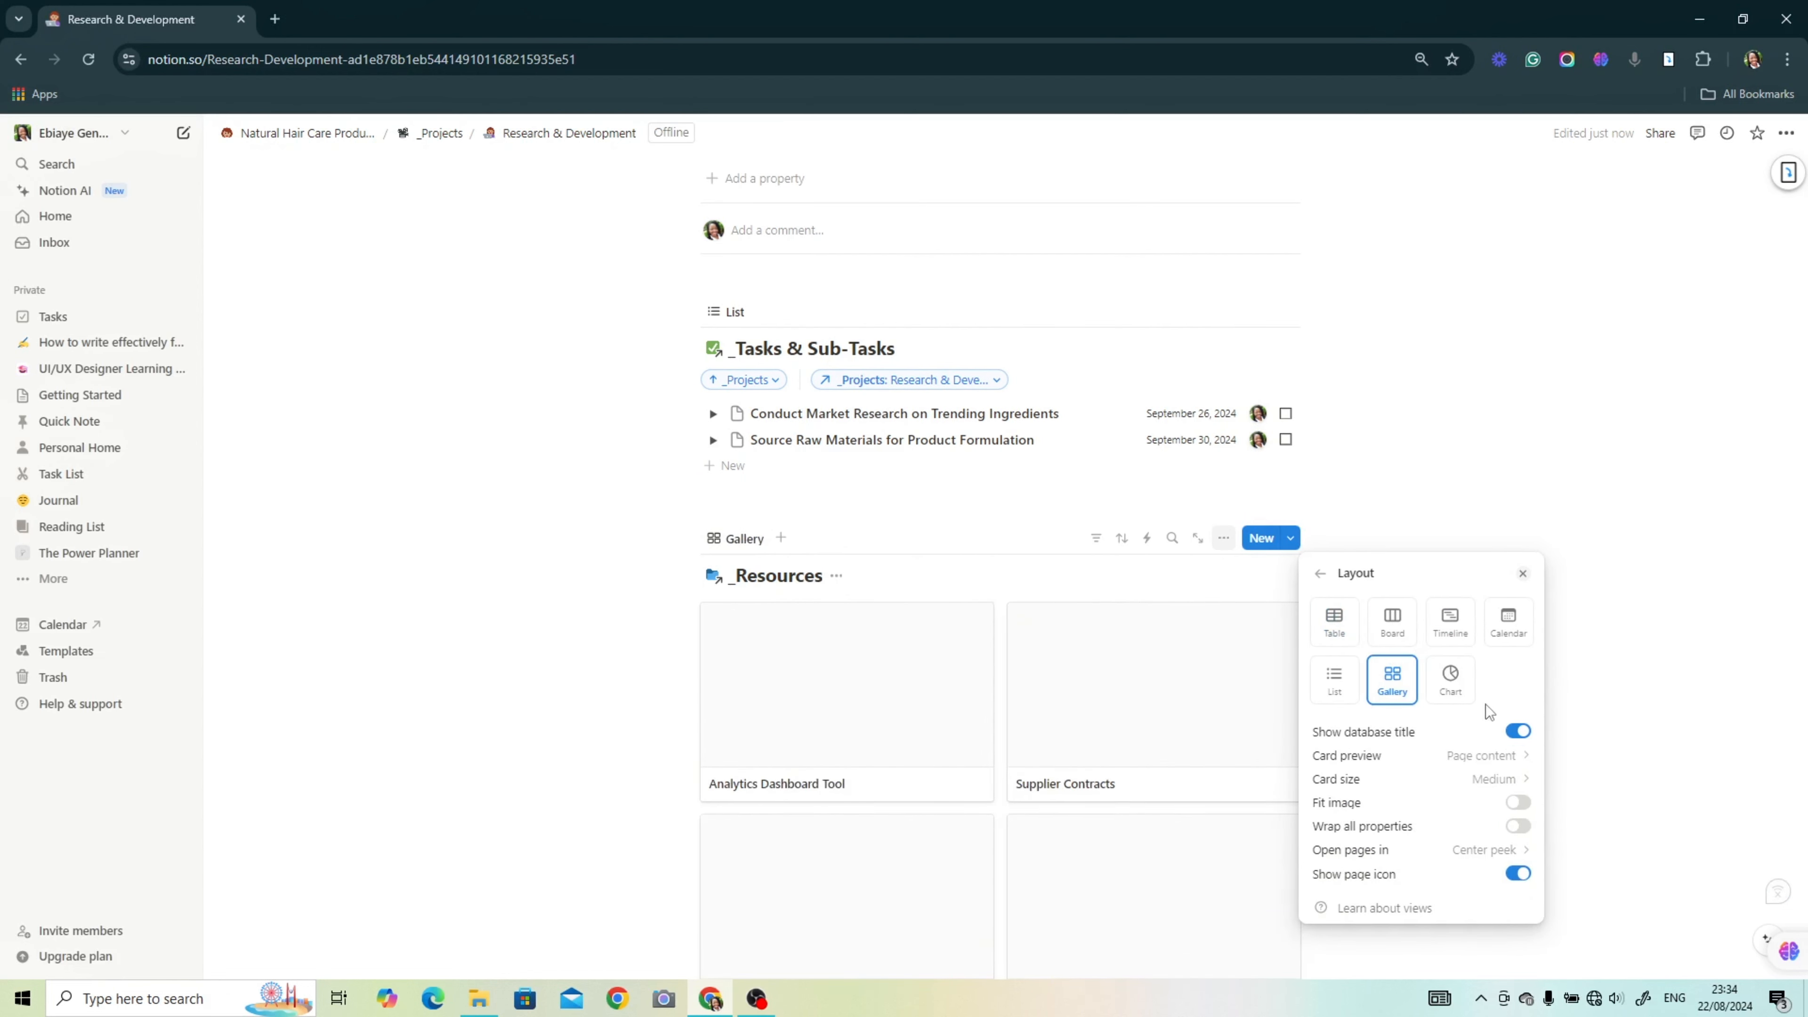
pyautogui.click(1510, 756)
pyautogui.click(1464, 784)
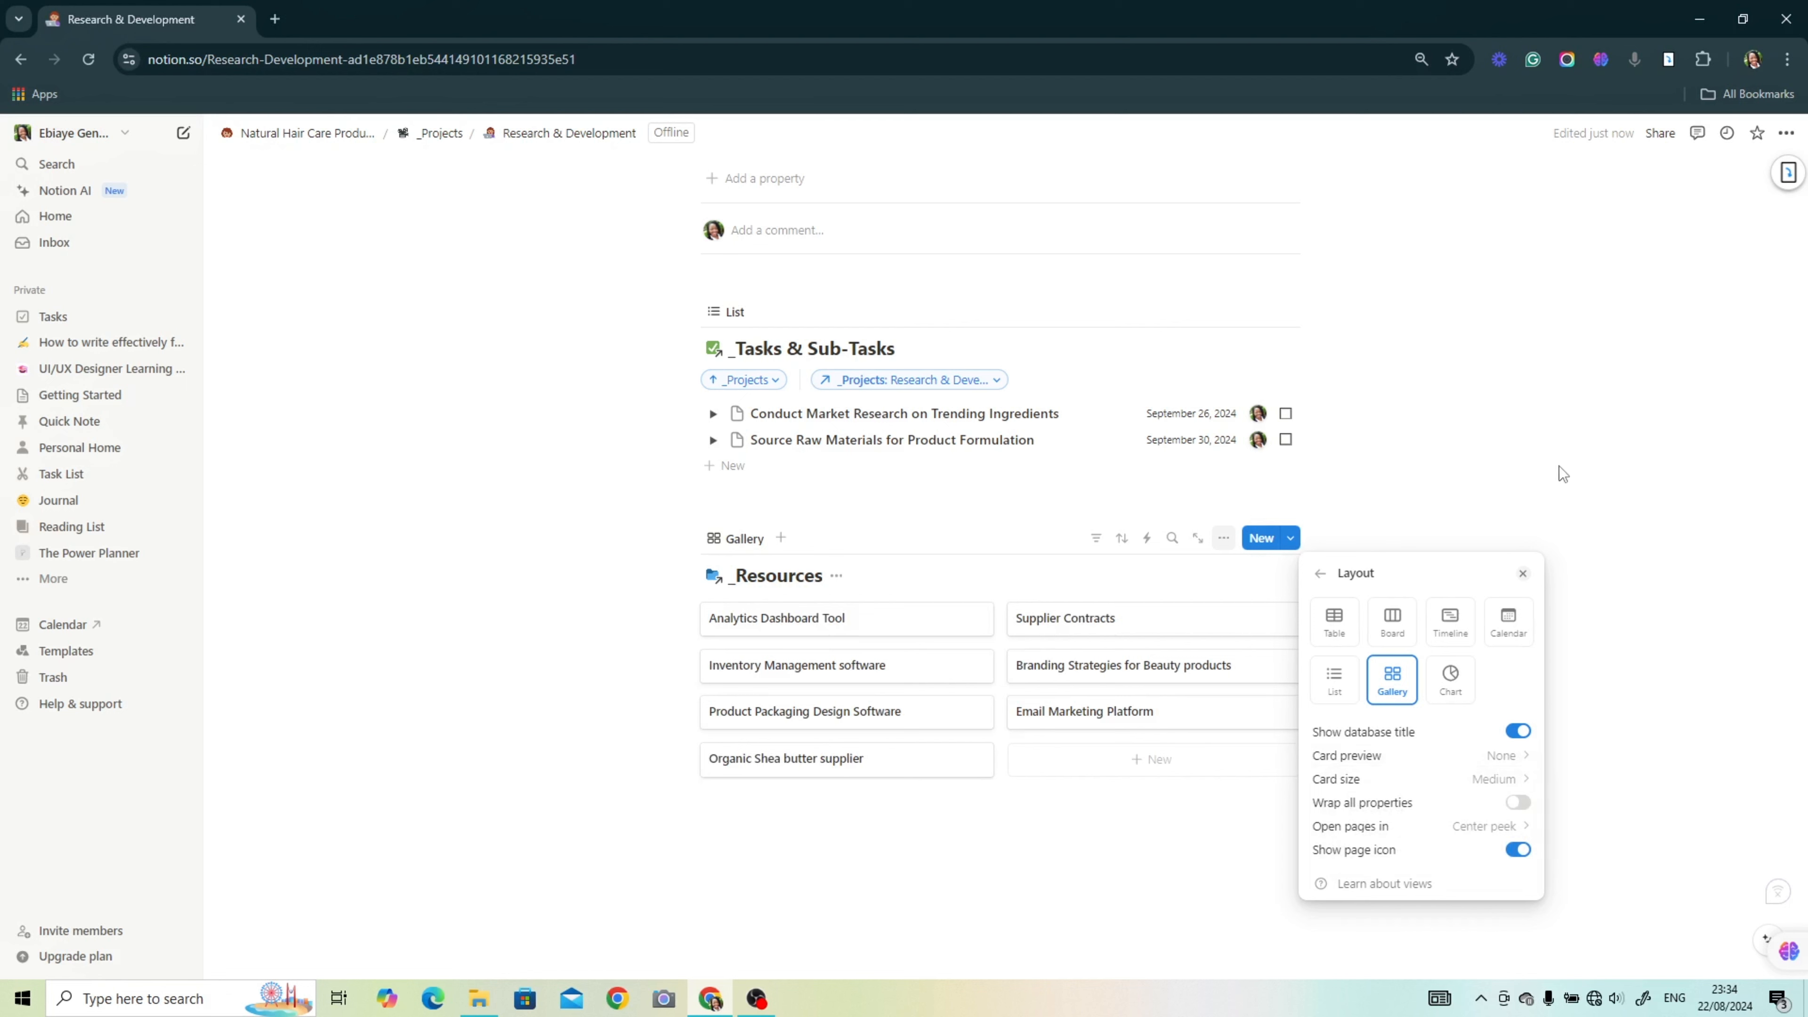
pyautogui.click(1530, 465)
pyautogui.click(1219, 537)
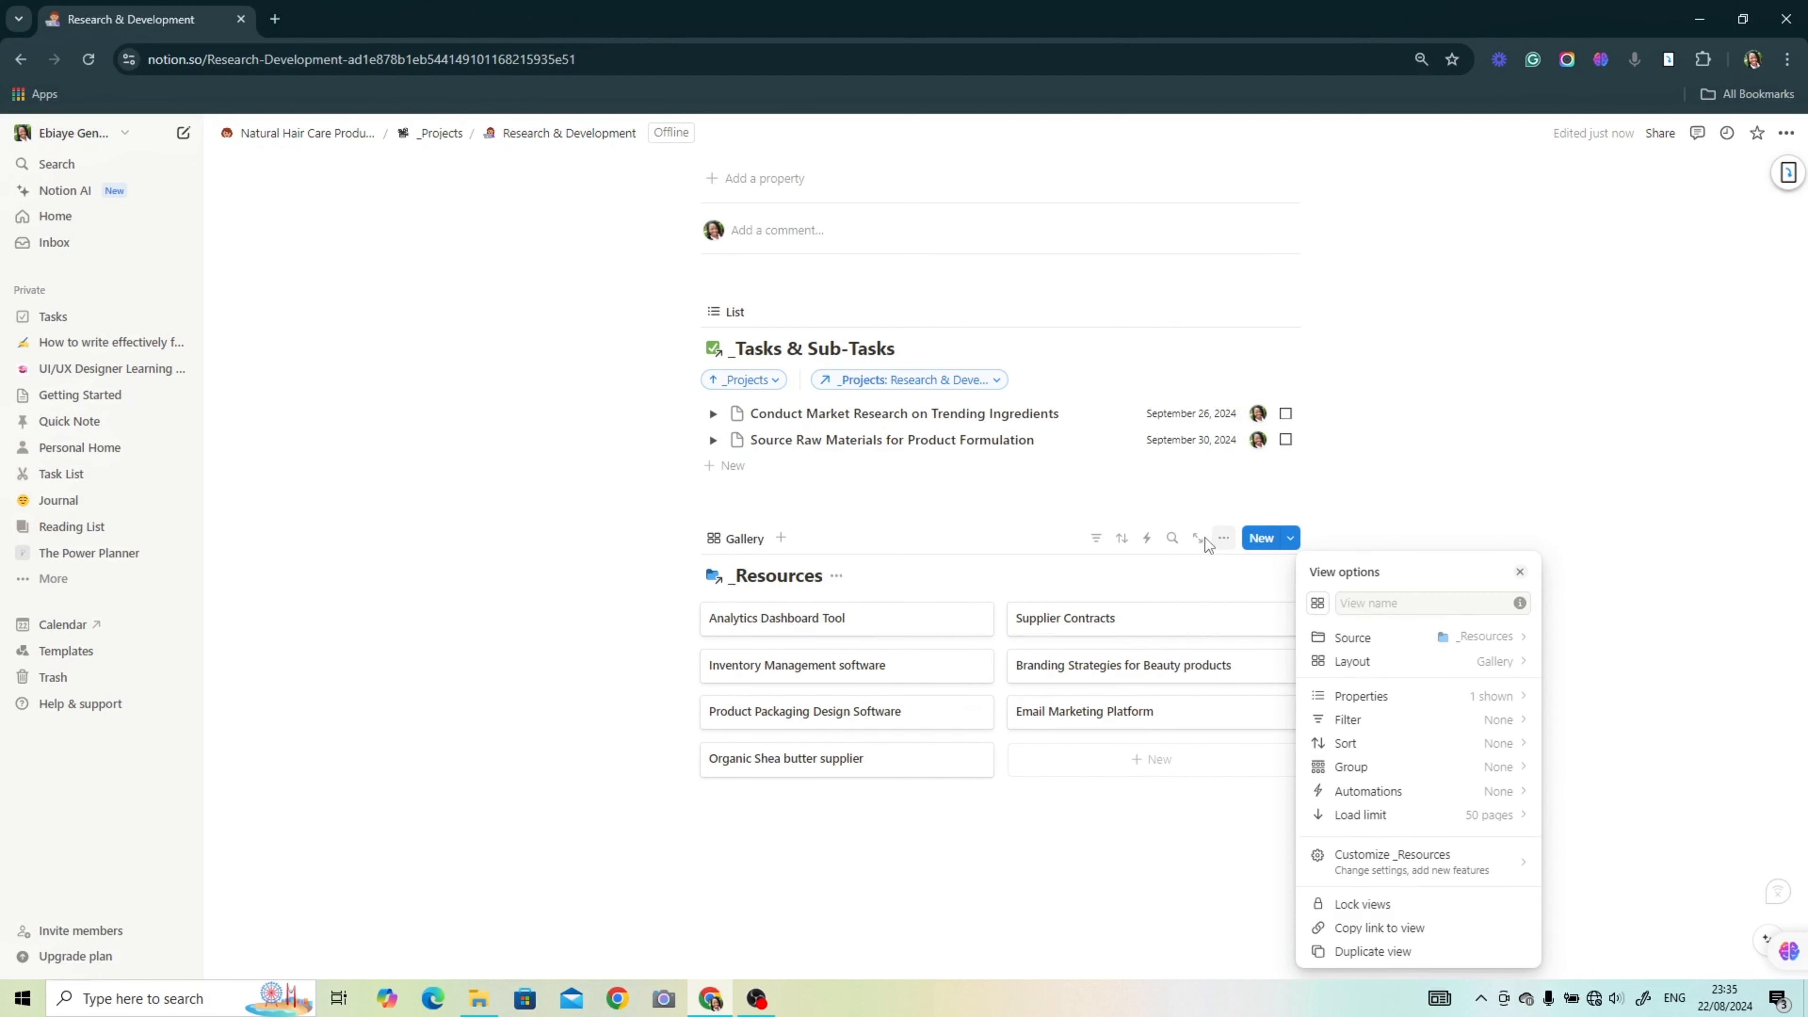
pyautogui.click(1425, 695)
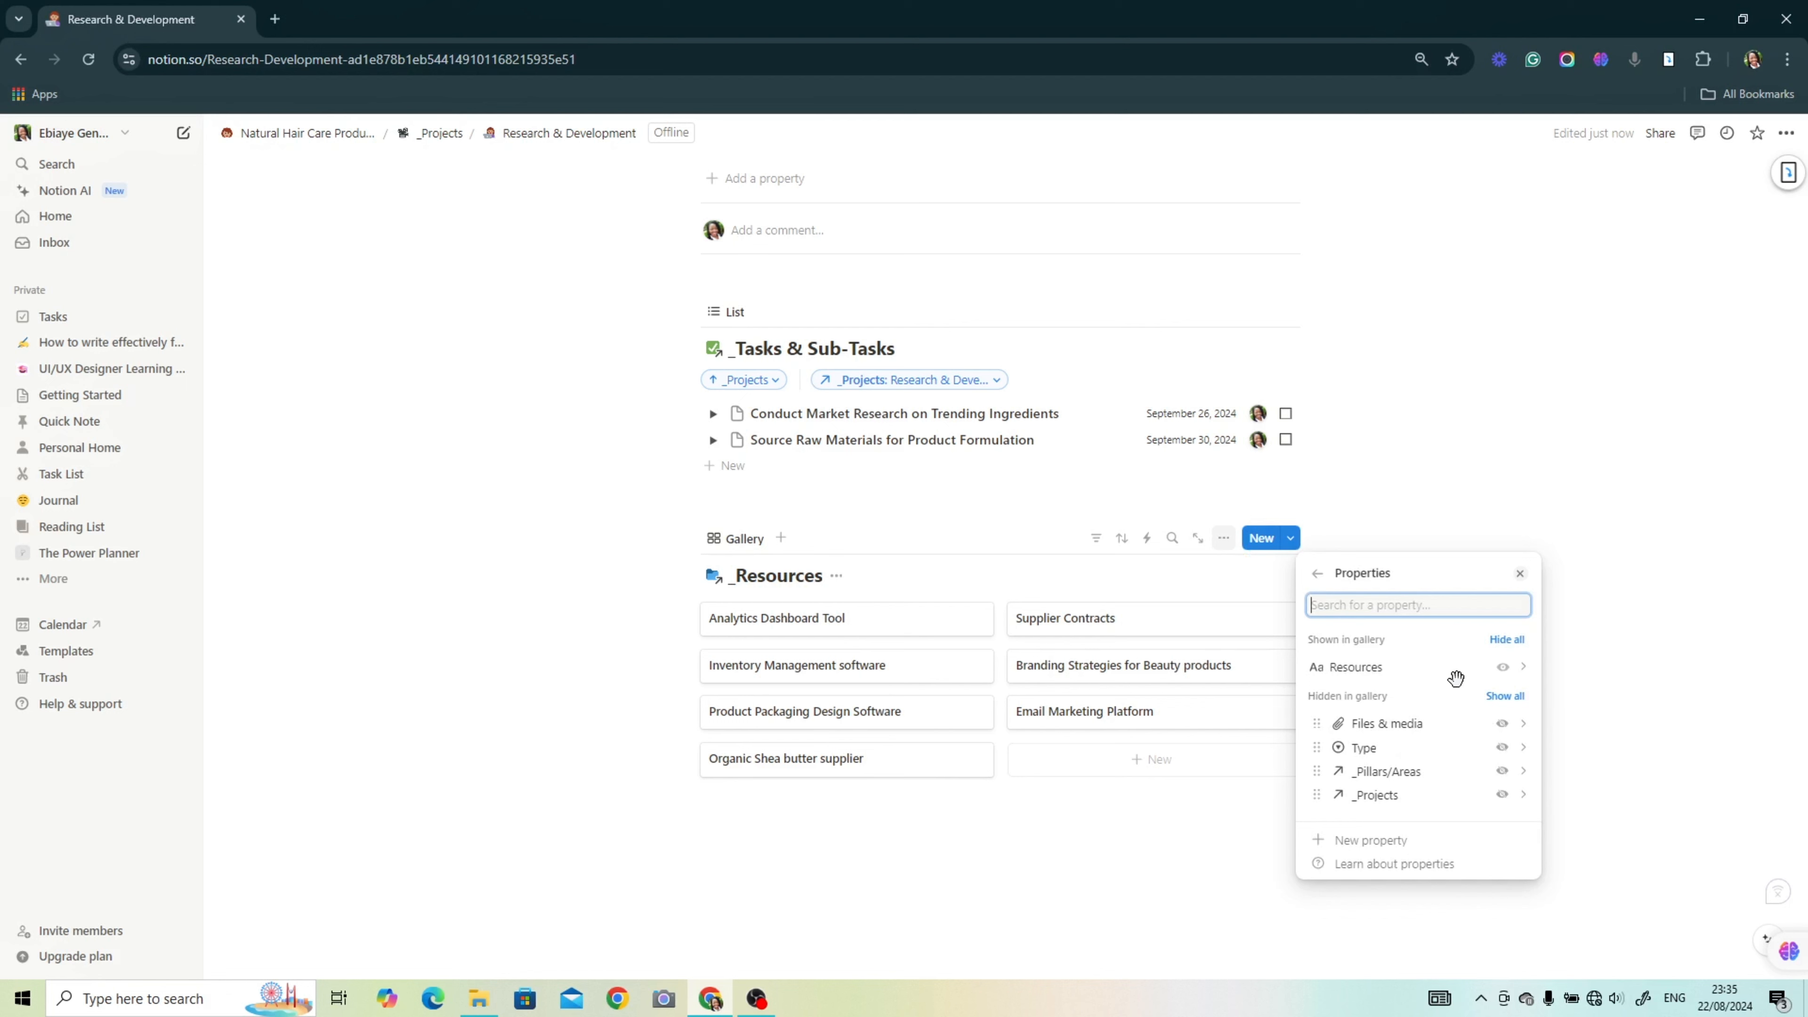
pyautogui.click(1378, 795)
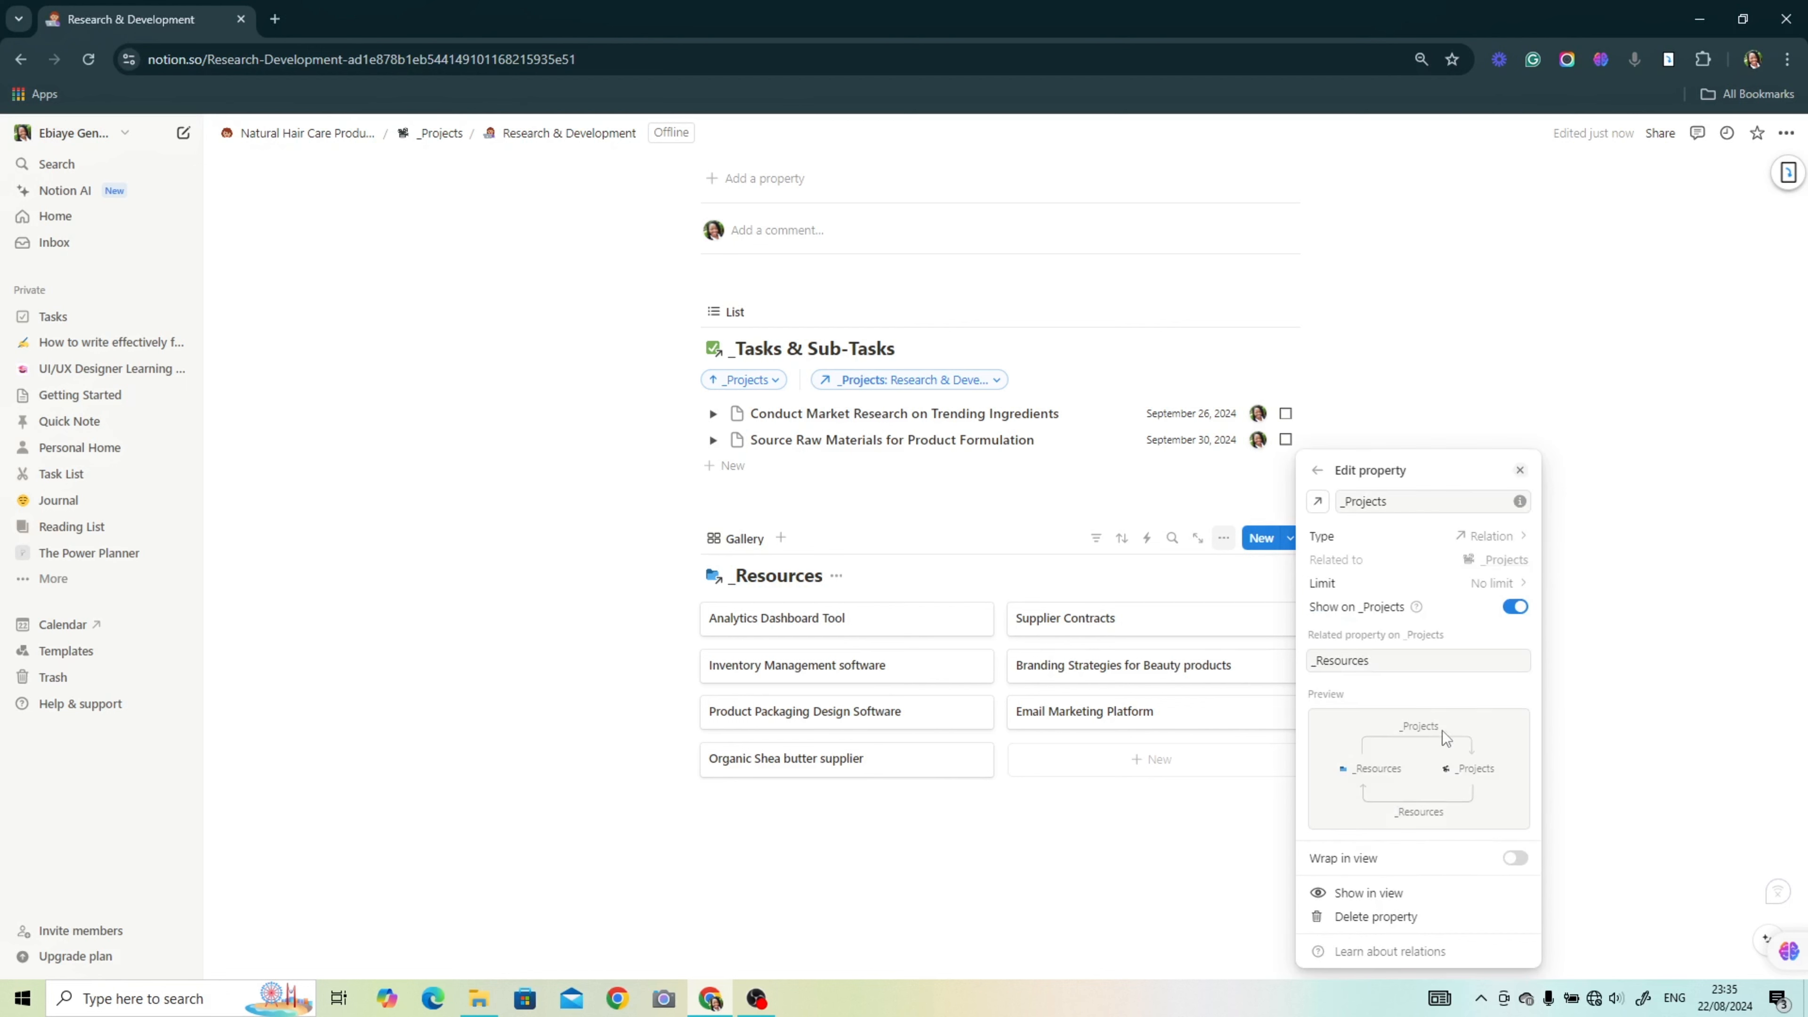
pyautogui.click(1317, 471)
pyautogui.click(1318, 574)
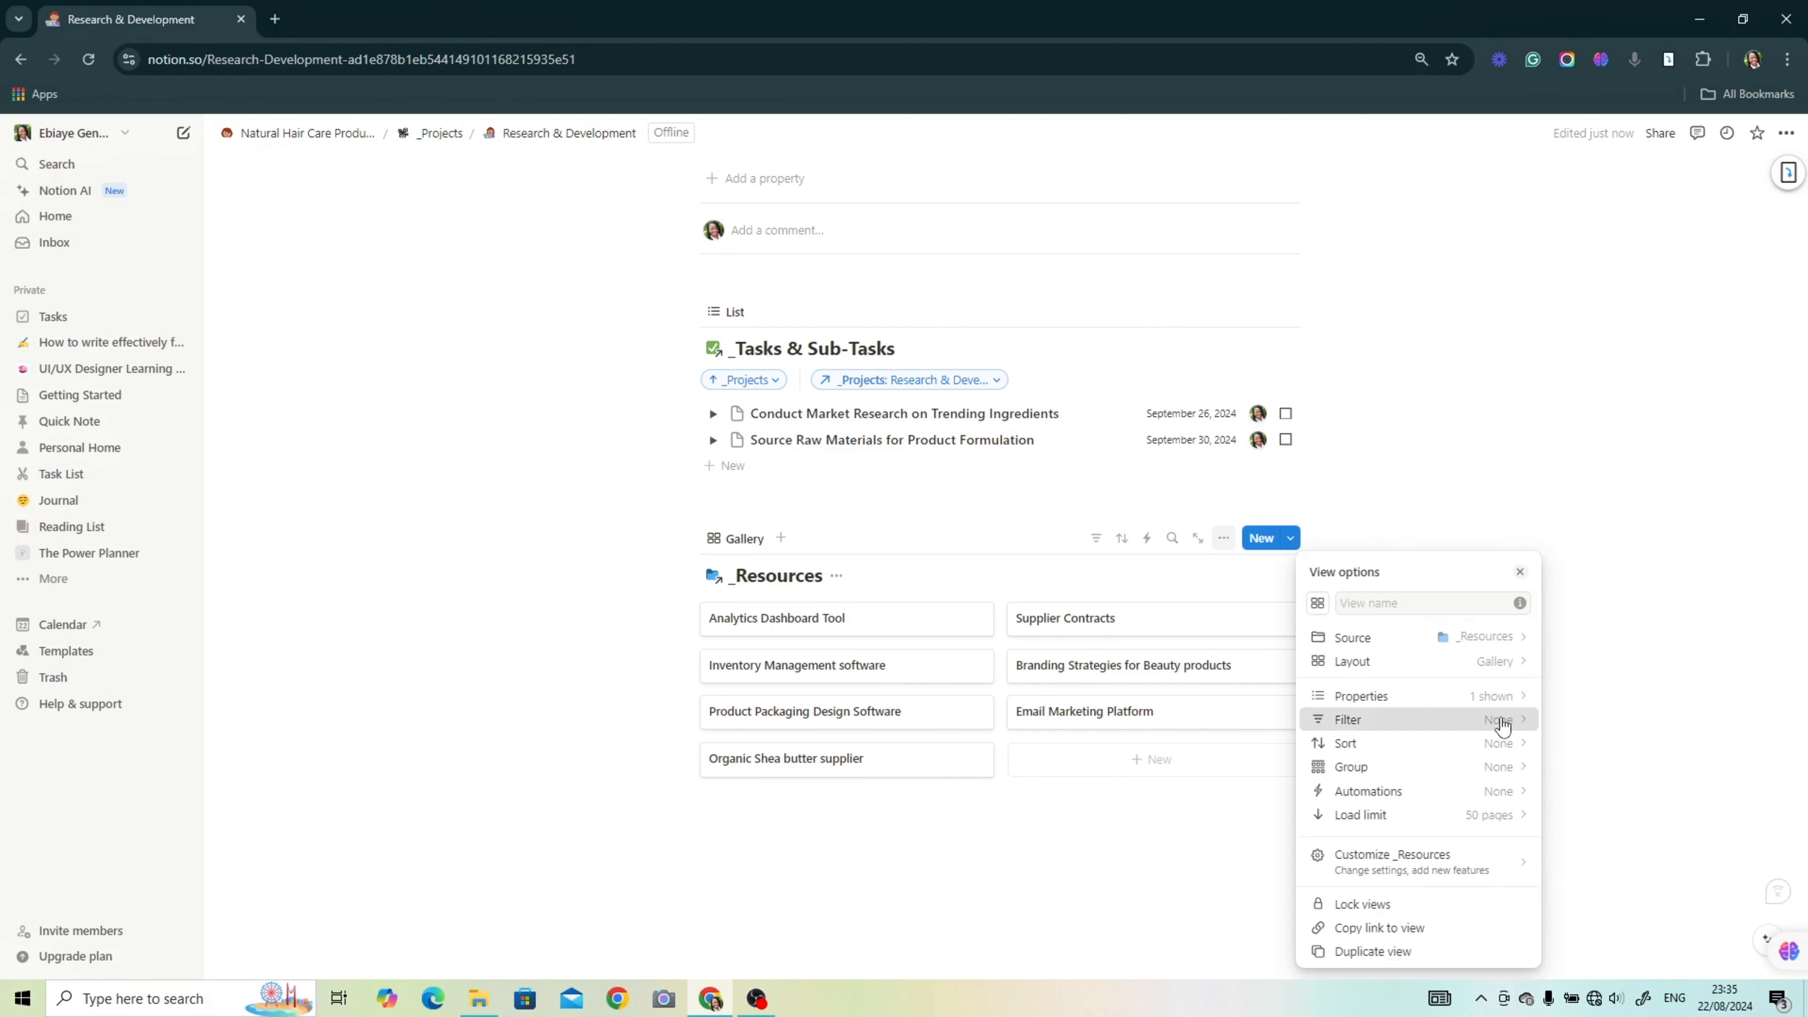
# Step: Filter the _Resources gallery to entries whose _Projects relation contains Research & Development
pyautogui.click(1374, 719)
pyautogui.click(1374, 710)
pyautogui.click(1409, 611)
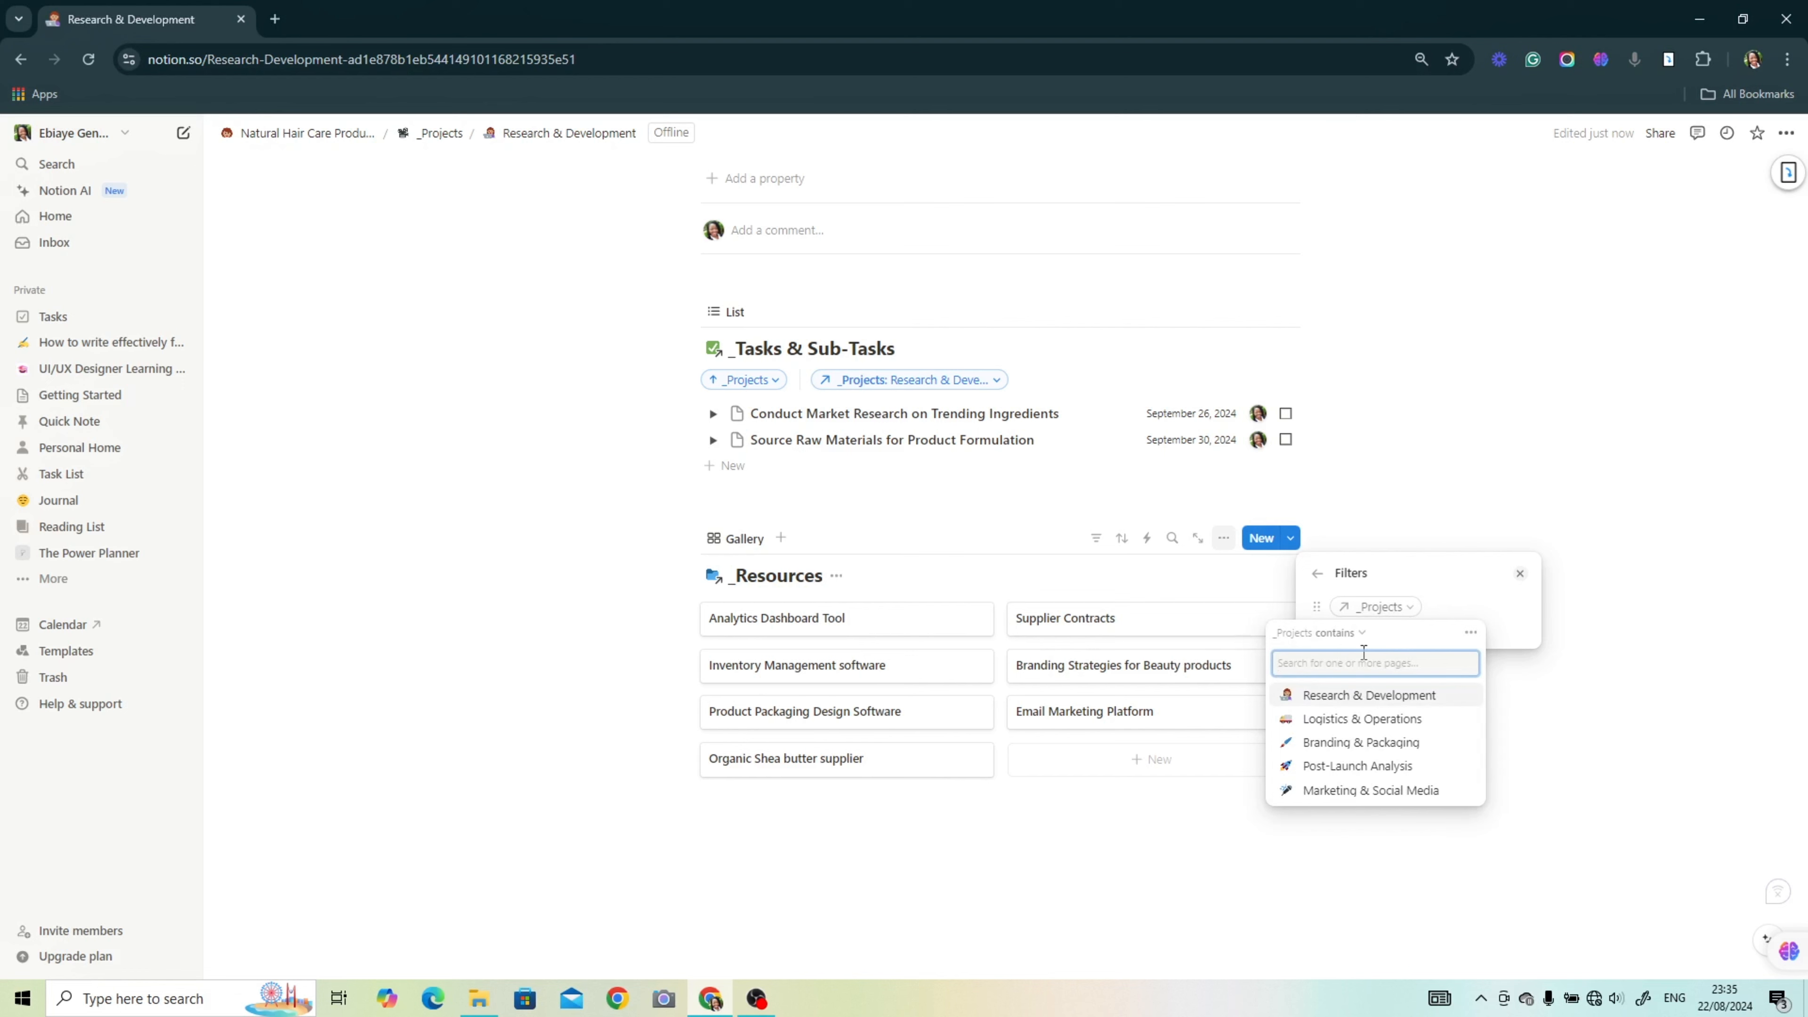
pyautogui.click(1352, 696)
pyautogui.click(1253, 590)
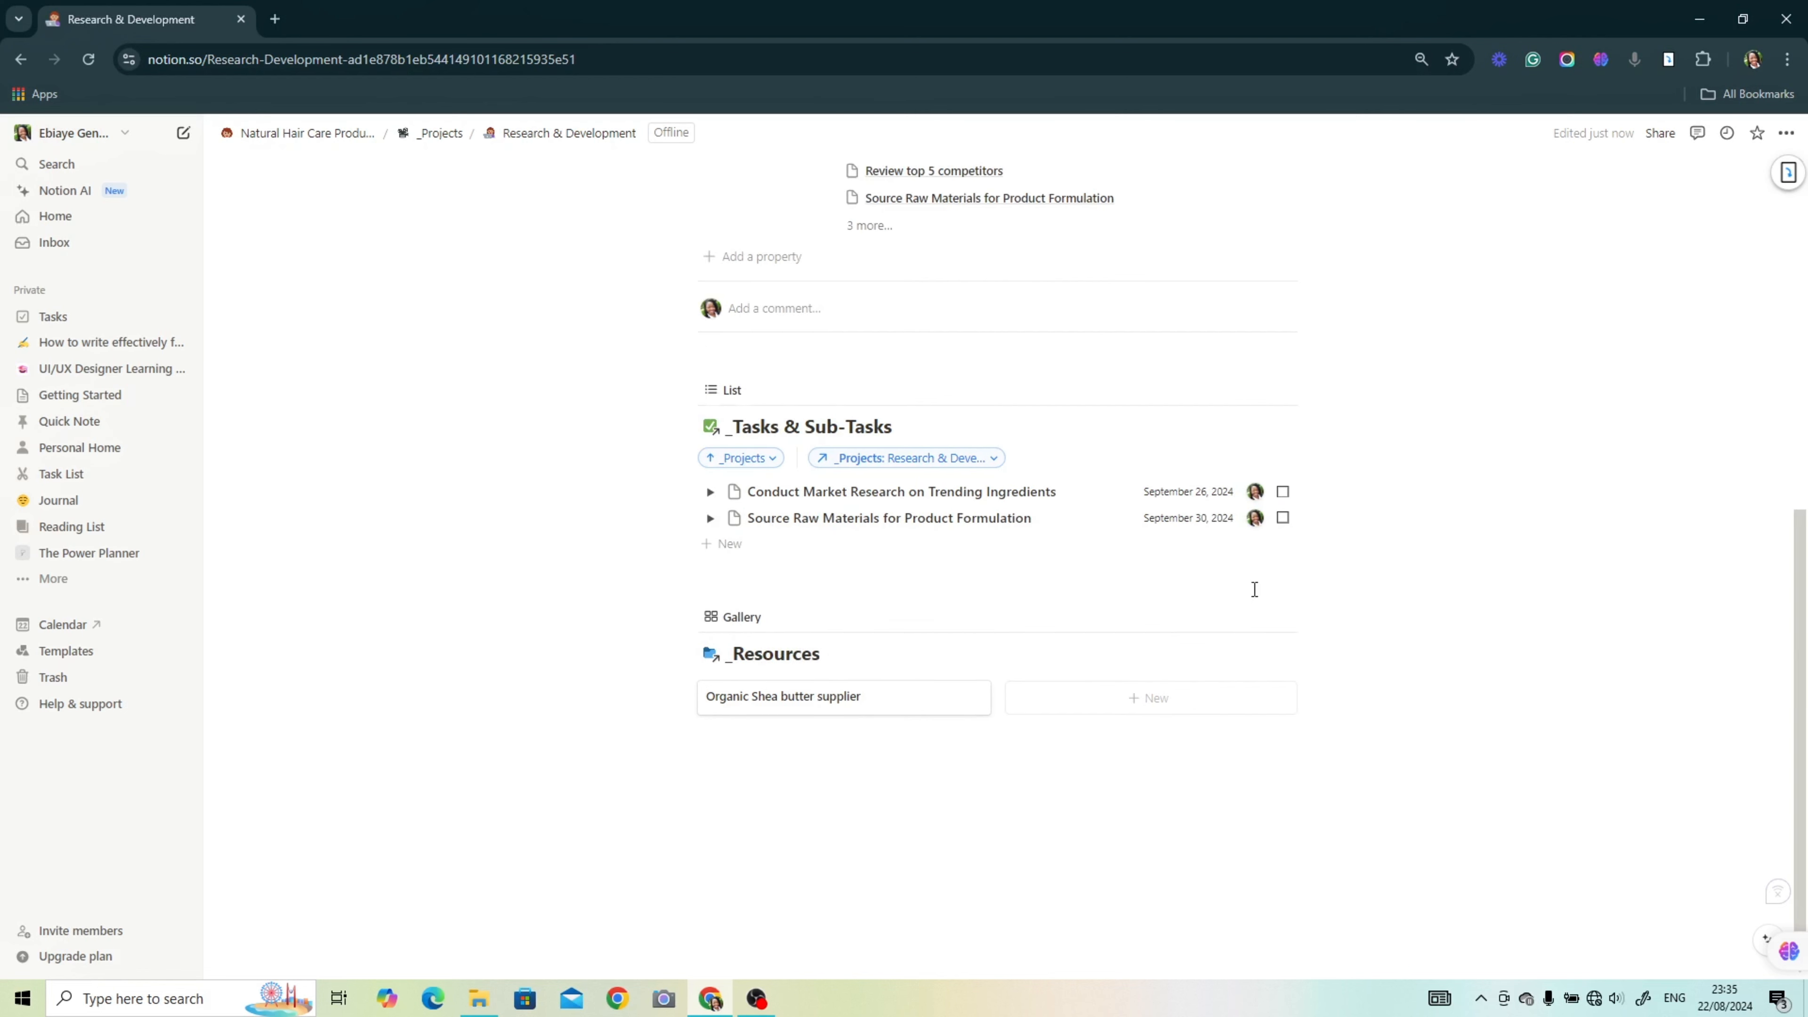
# Step: Sort the _Resources gallery by the Resources property in ascending order
pyautogui.click(1224, 617)
pyautogui.click(1224, 617)
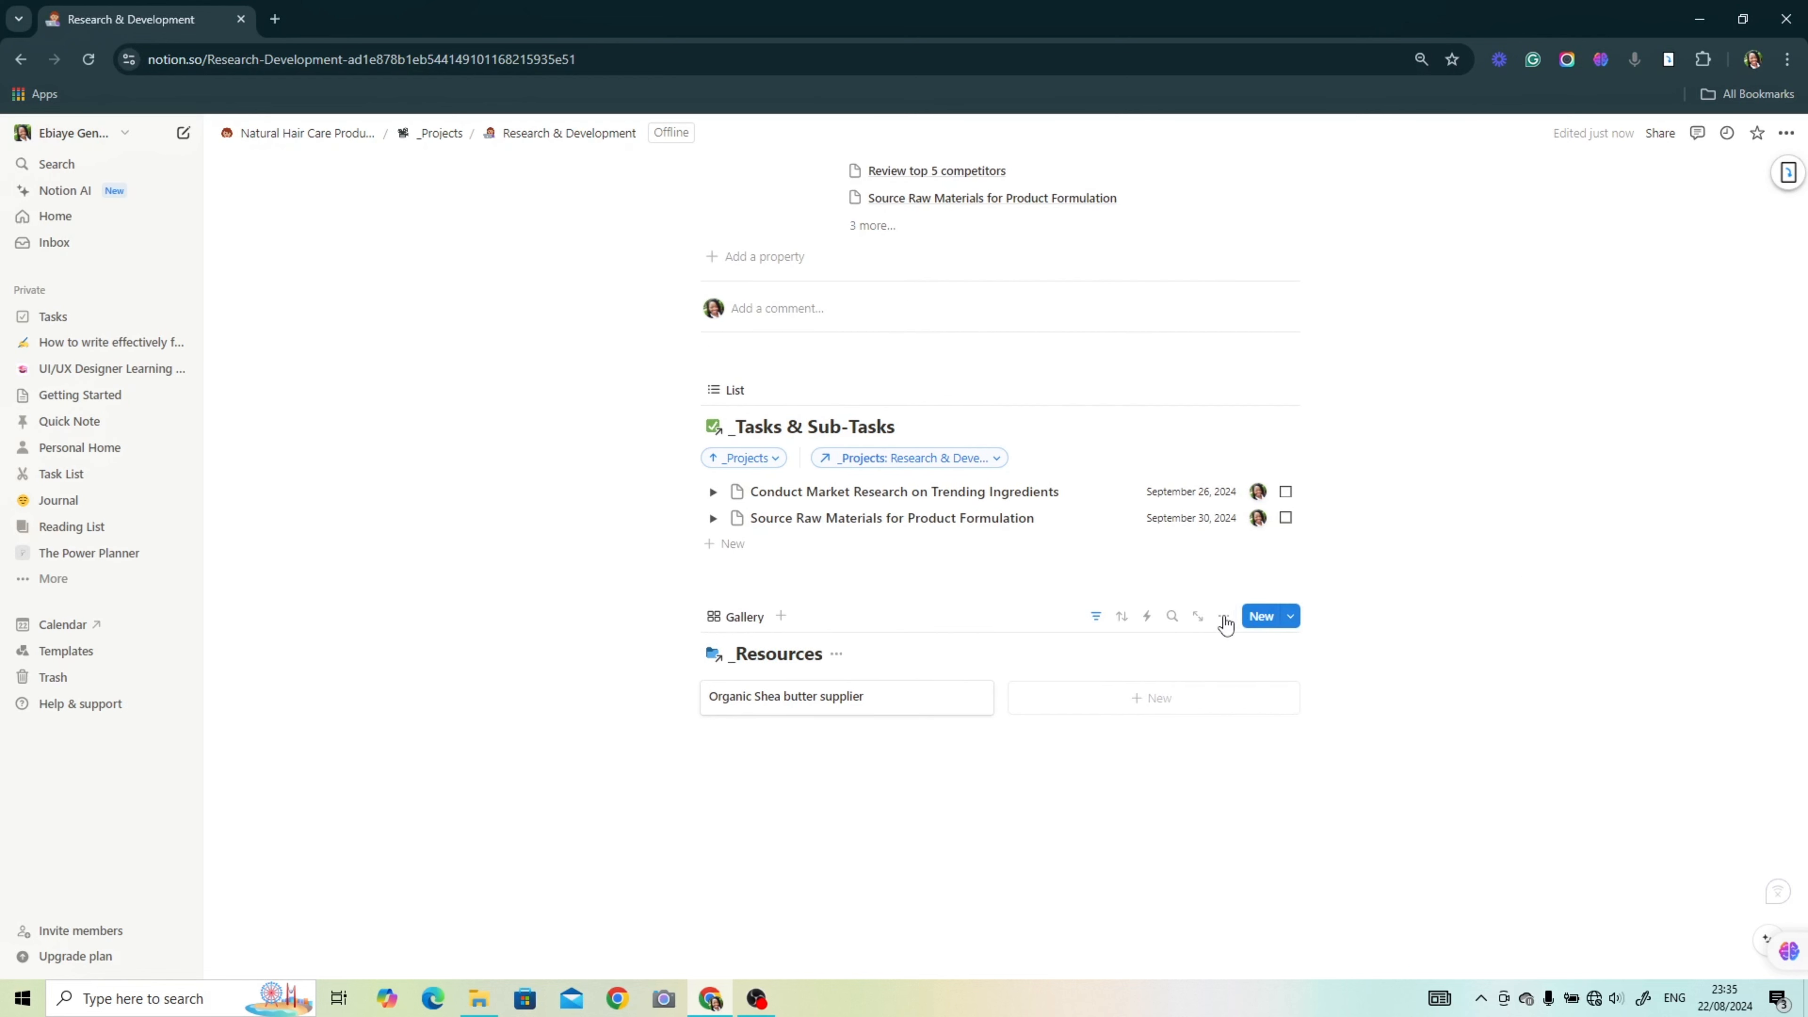
pyautogui.click(1224, 618)
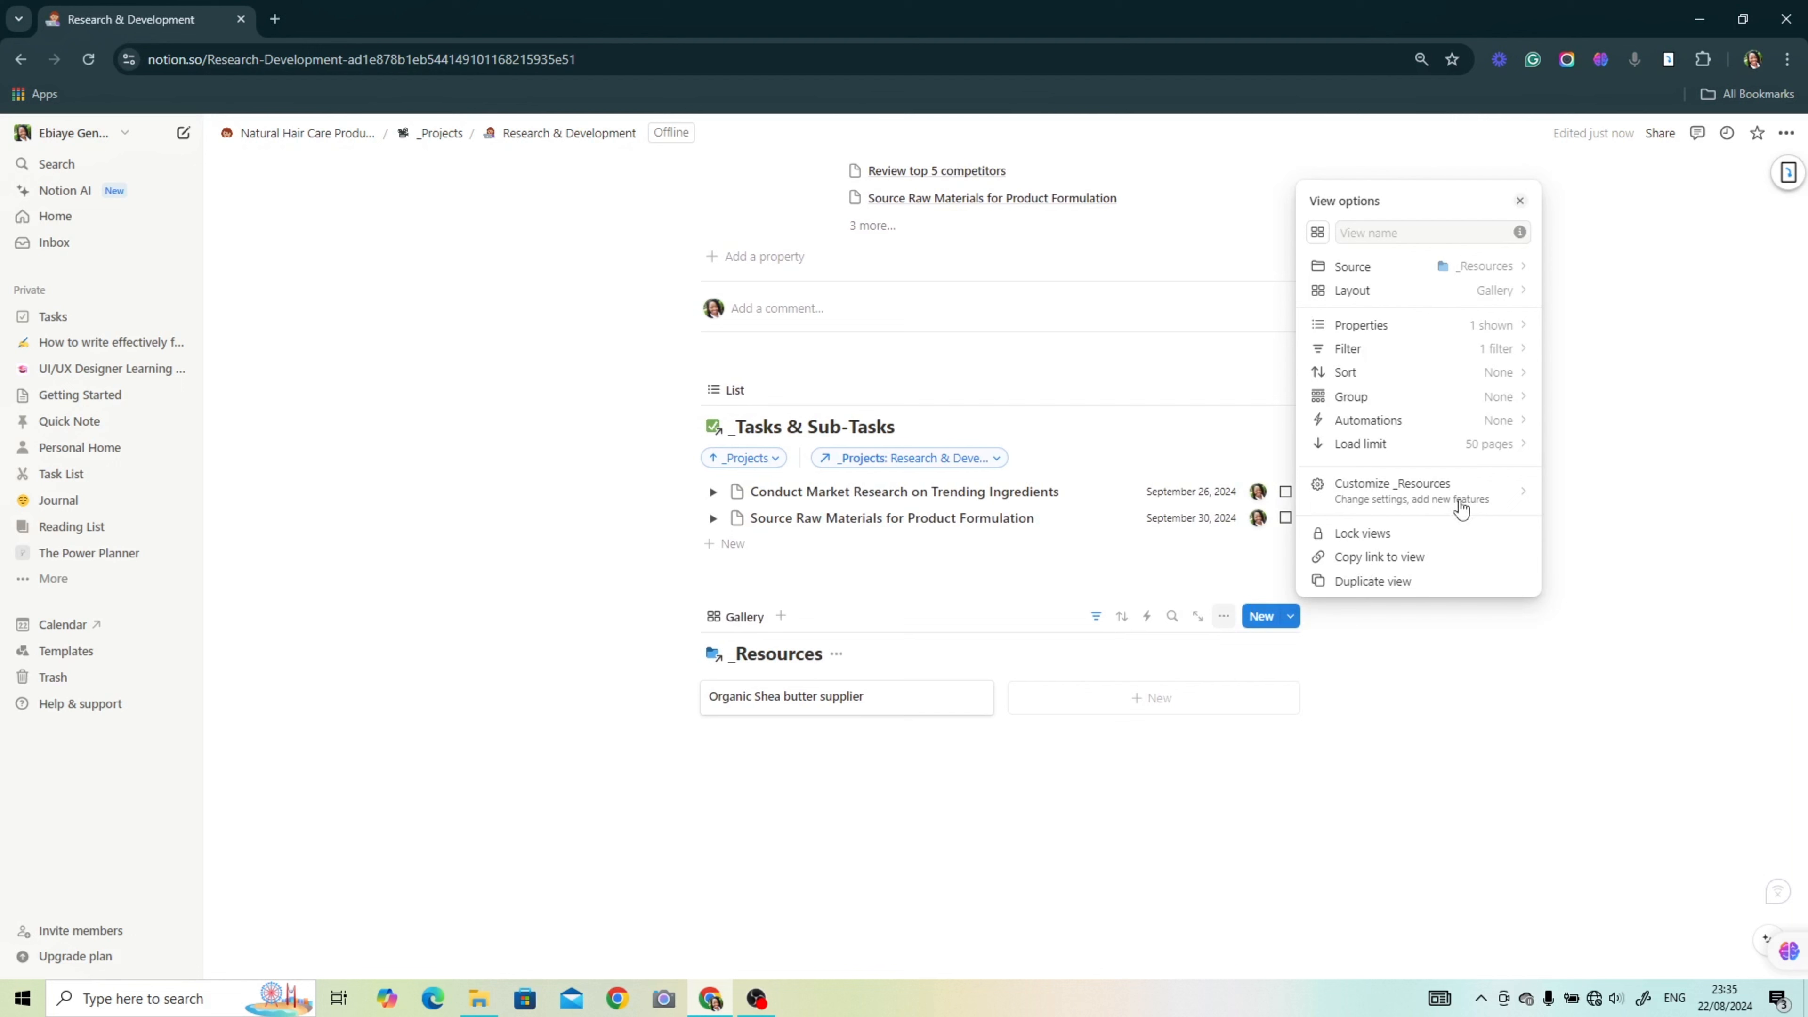
pyautogui.click(1500, 379)
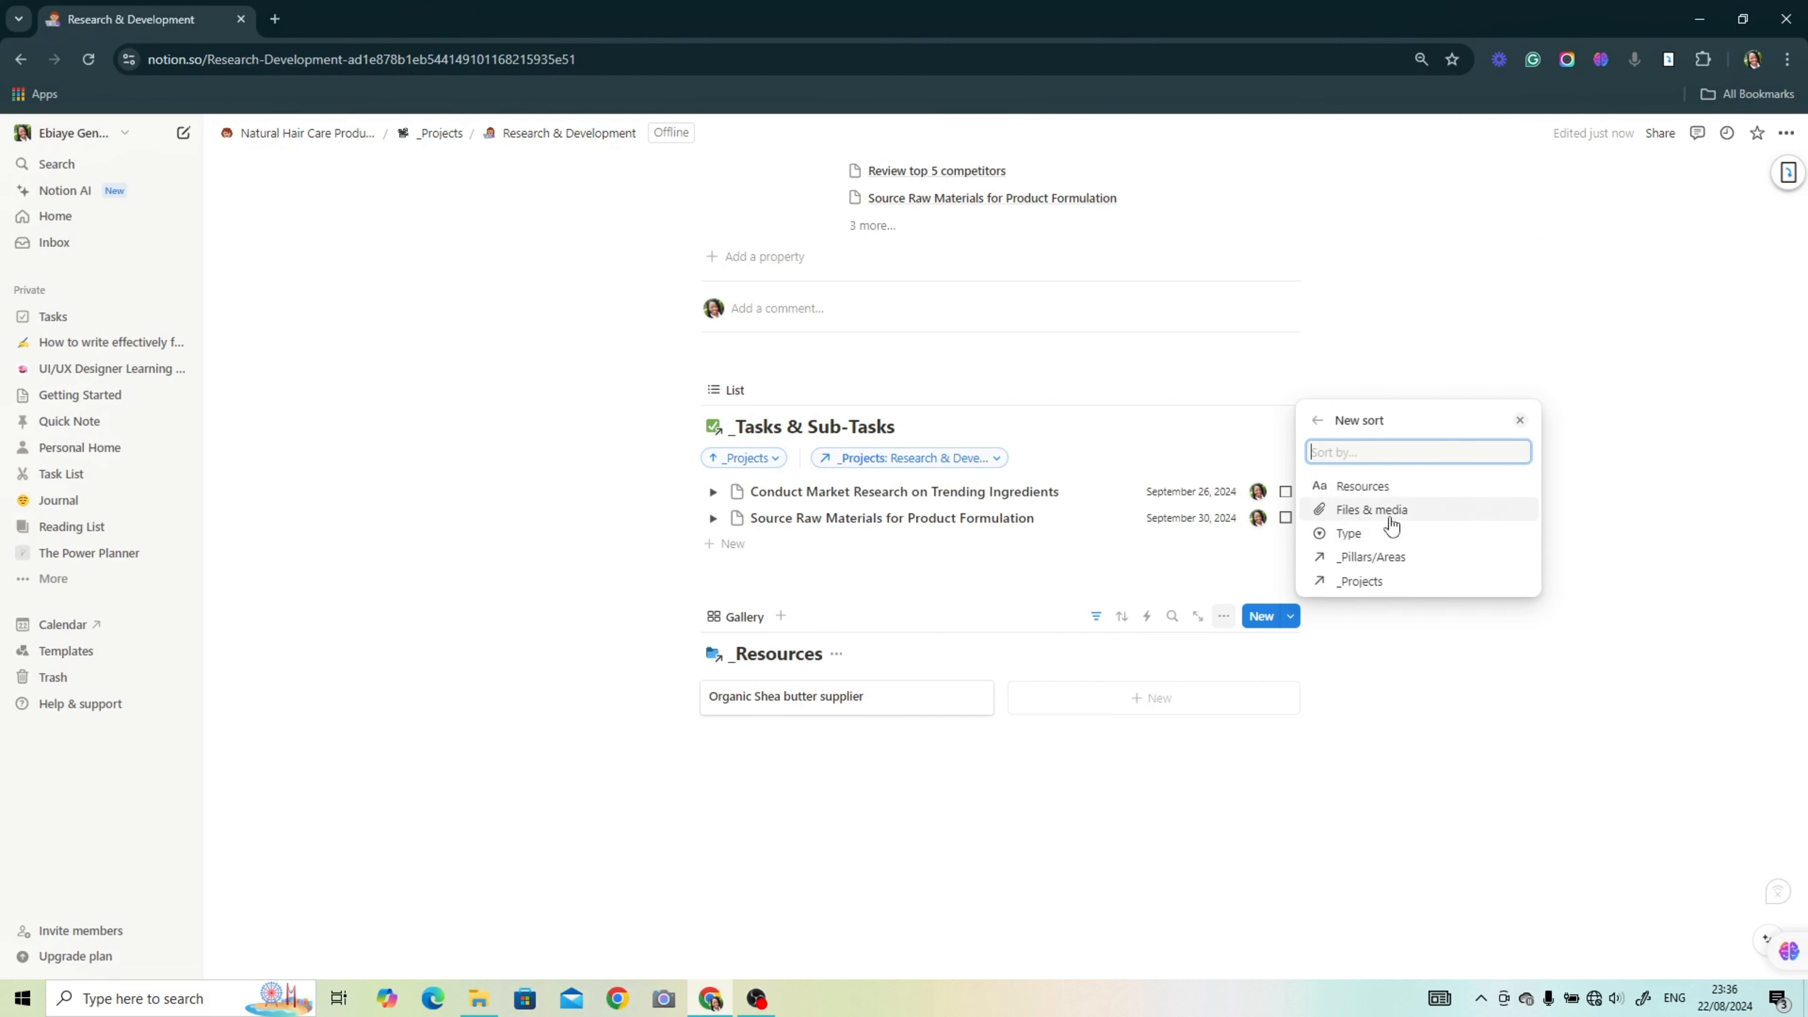
pyautogui.click(1392, 487)
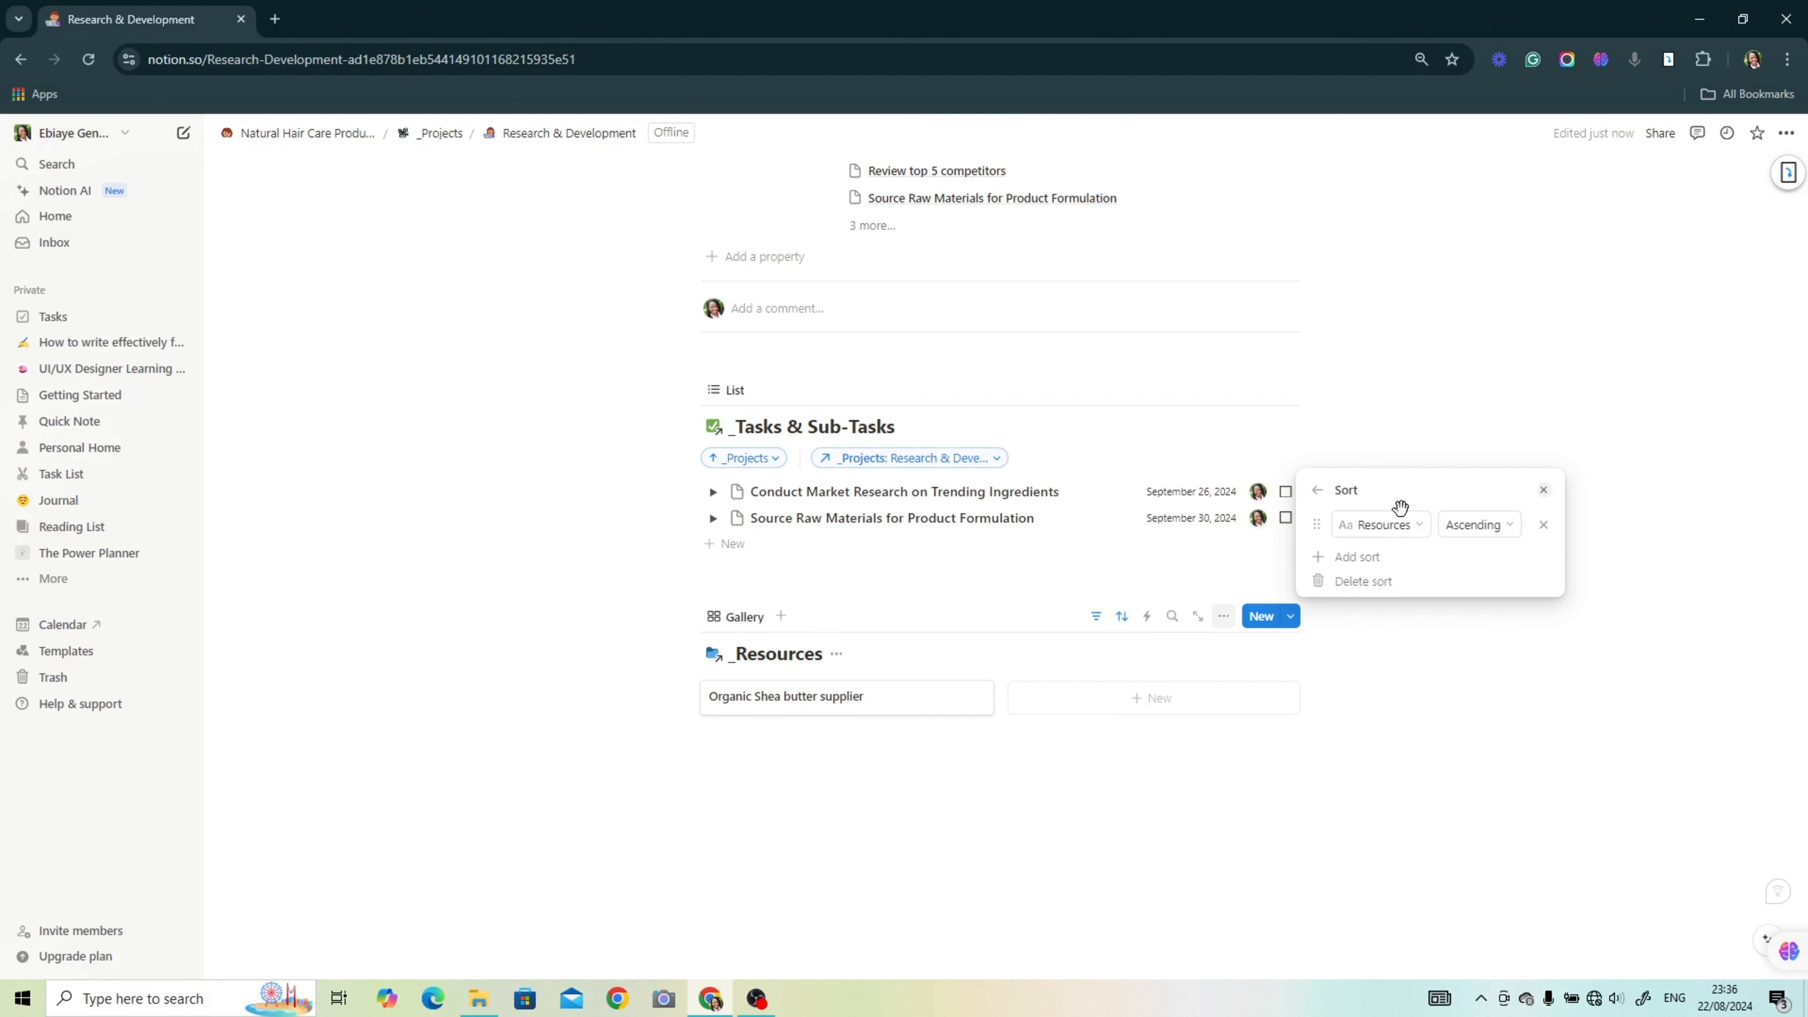
pyautogui.click(1212, 767)
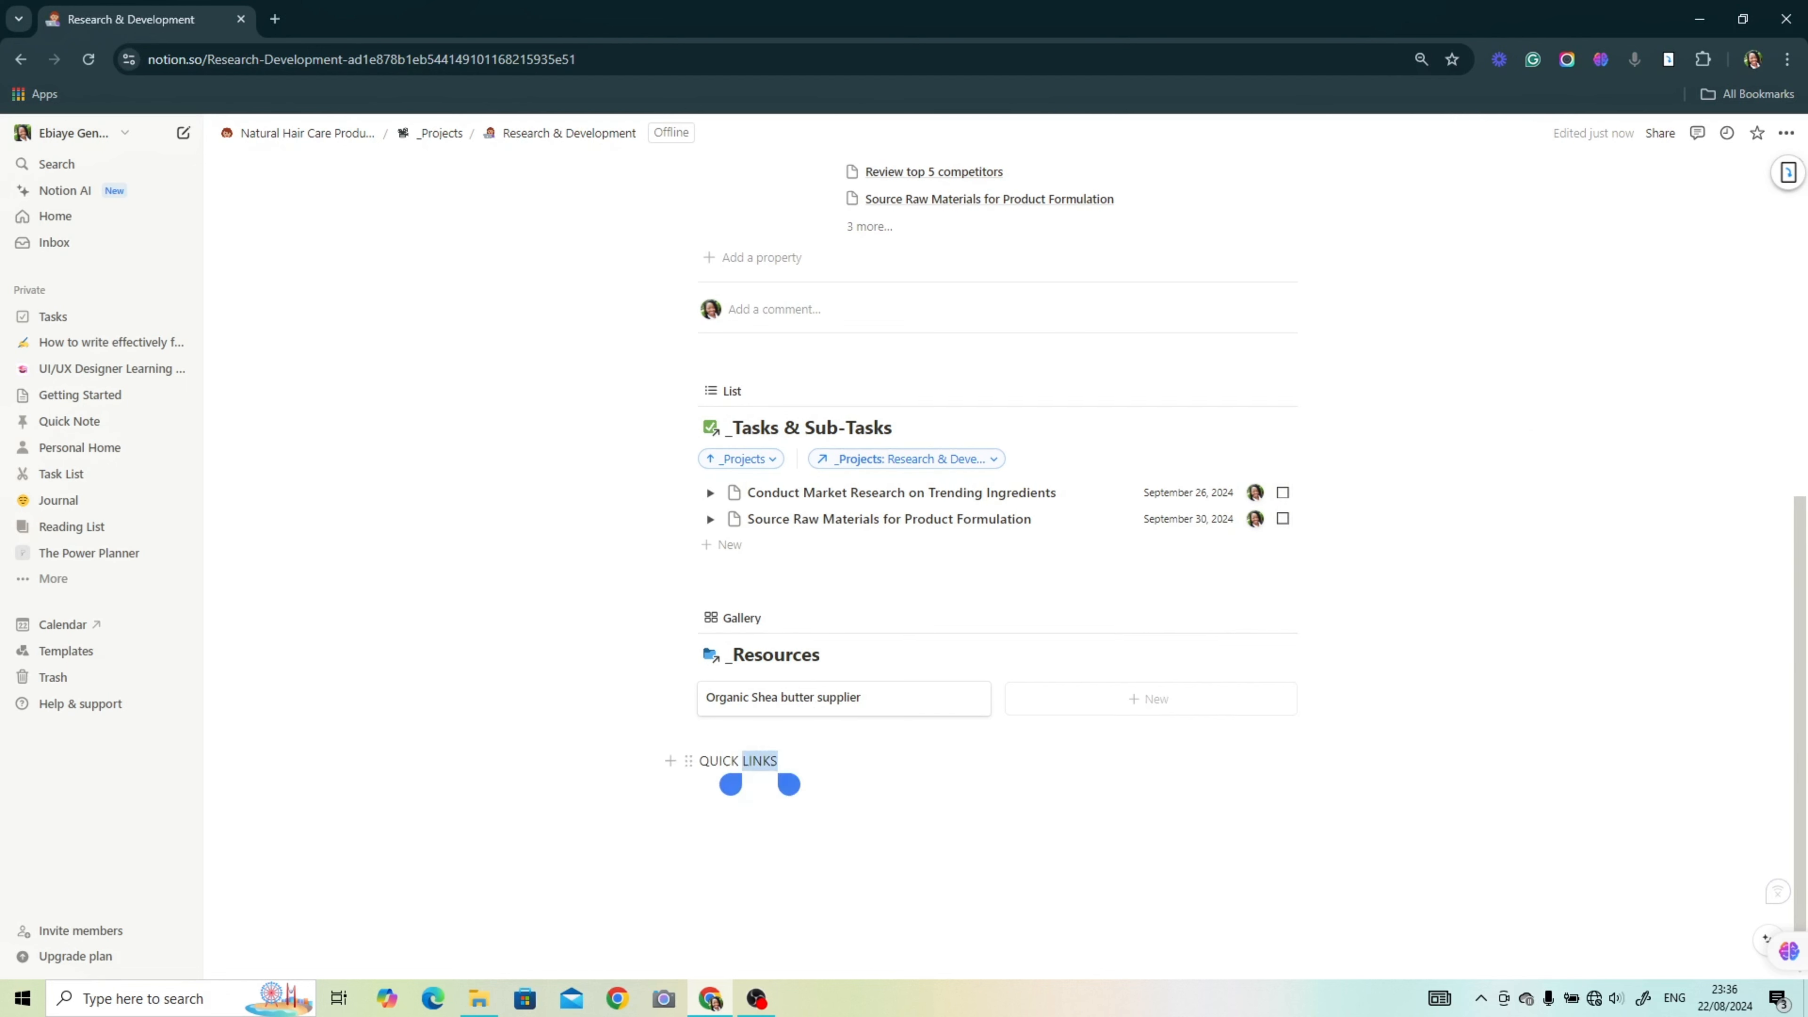
# Step: Turn the whole QUICK LINKS line below the _Resources gallery into a Heading 2
pyautogui.moveTo(731, 784); pyautogui.dragTo(691, 784)
pyautogui.click(911, 727)
pyautogui.click(939, 274)
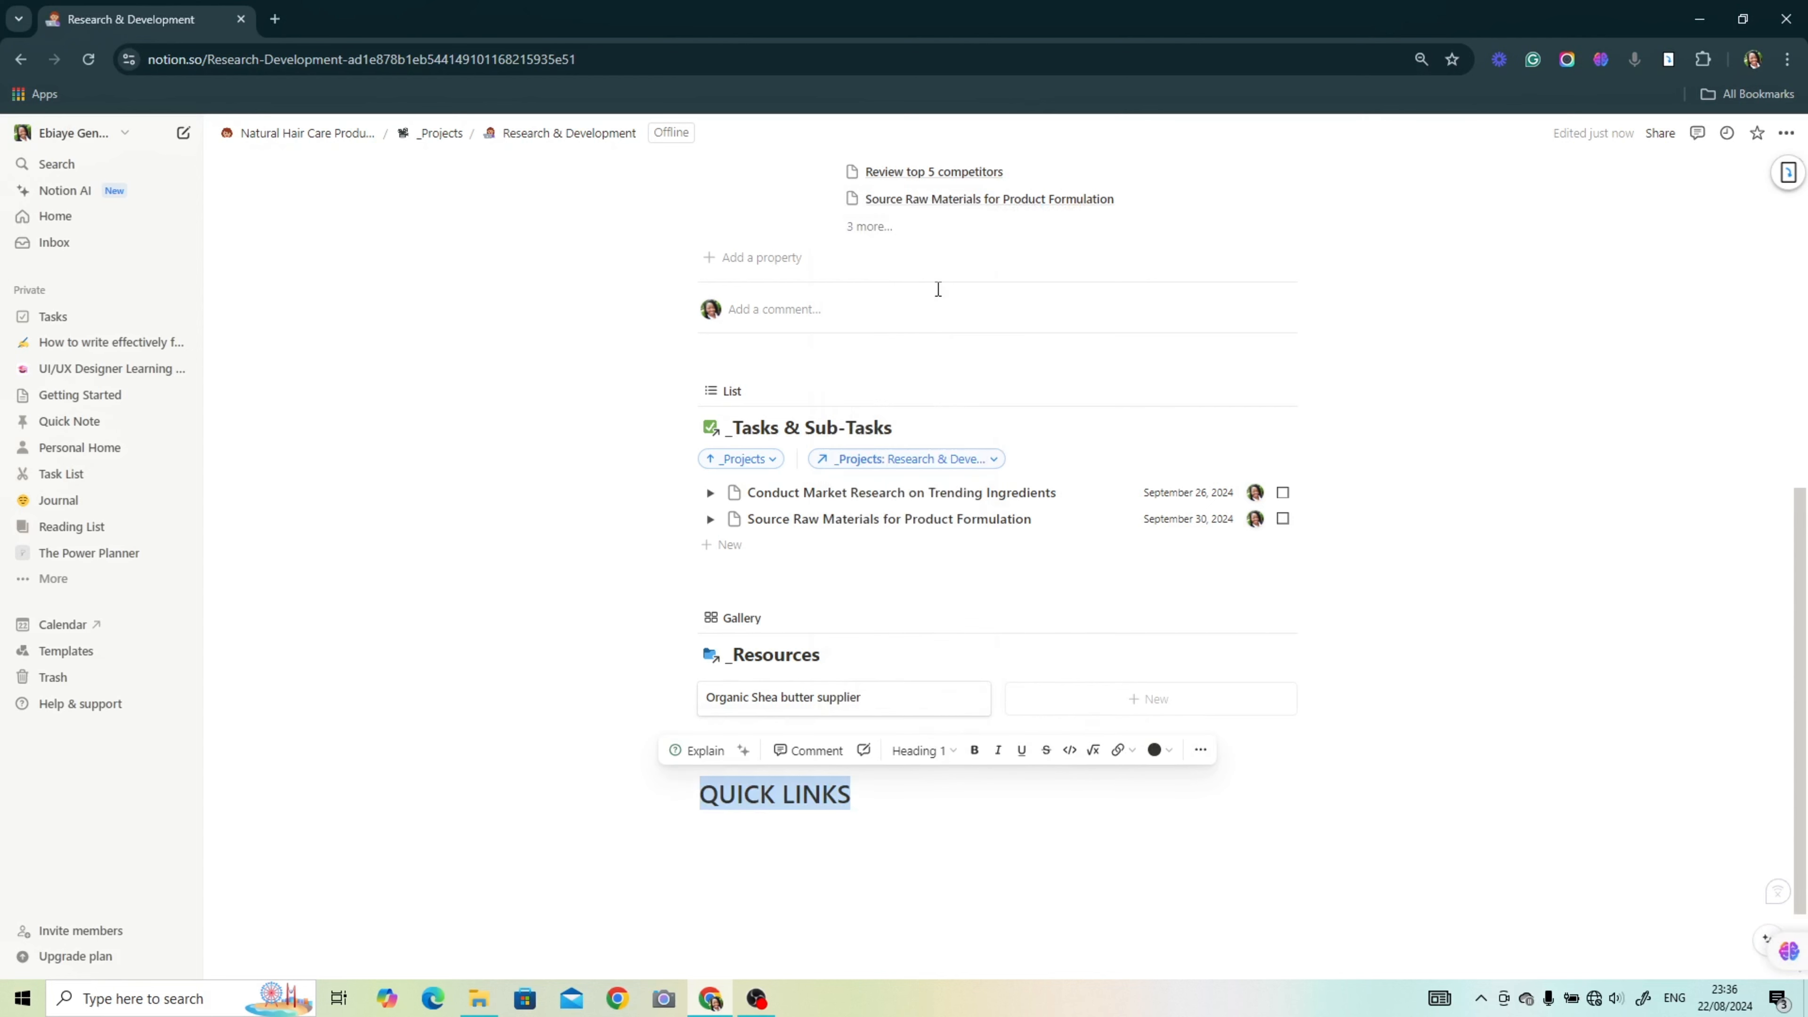
pyautogui.click(954, 752)
pyautogui.click(954, 752)
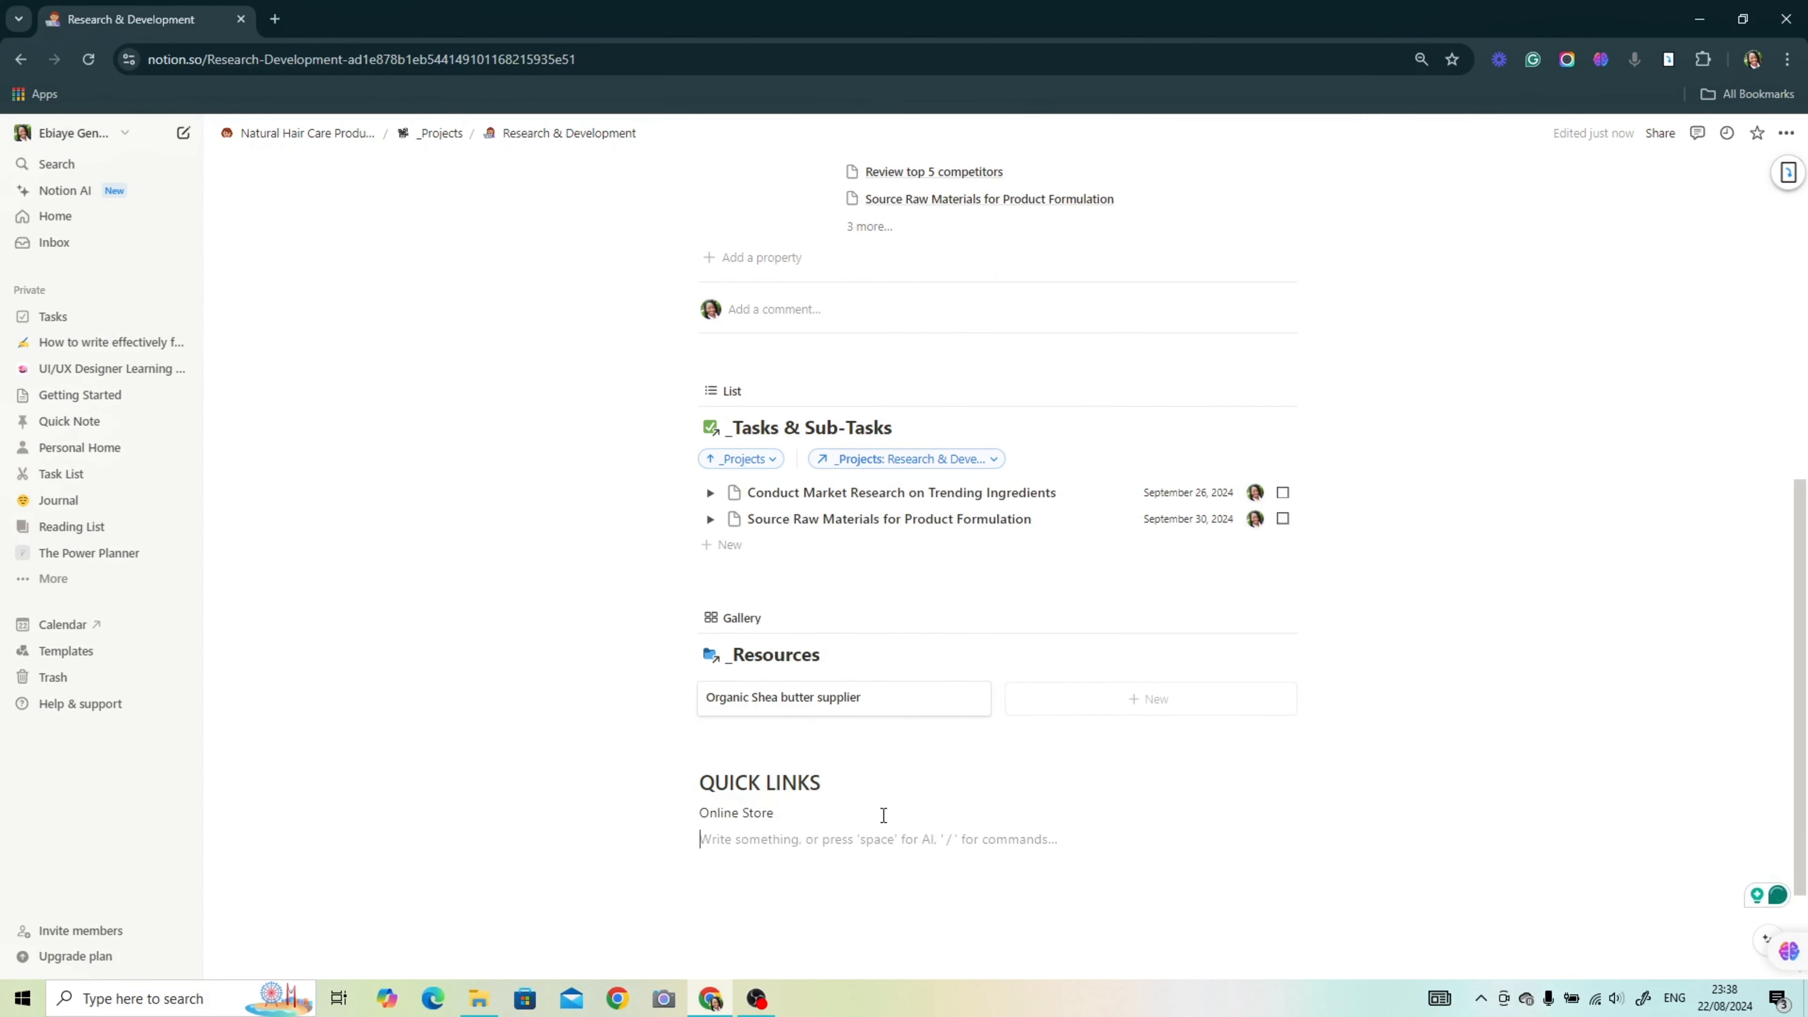
# Step: Add the lines Zoom link and Instagram below Online Store in the QUICK LINKS section
pyautogui.write('Zoom link')
pyautogui.press('BackSpace')
pyautogui.press('BackSpace')
pyautogui.write('ink')
pyautogui.press('Return')
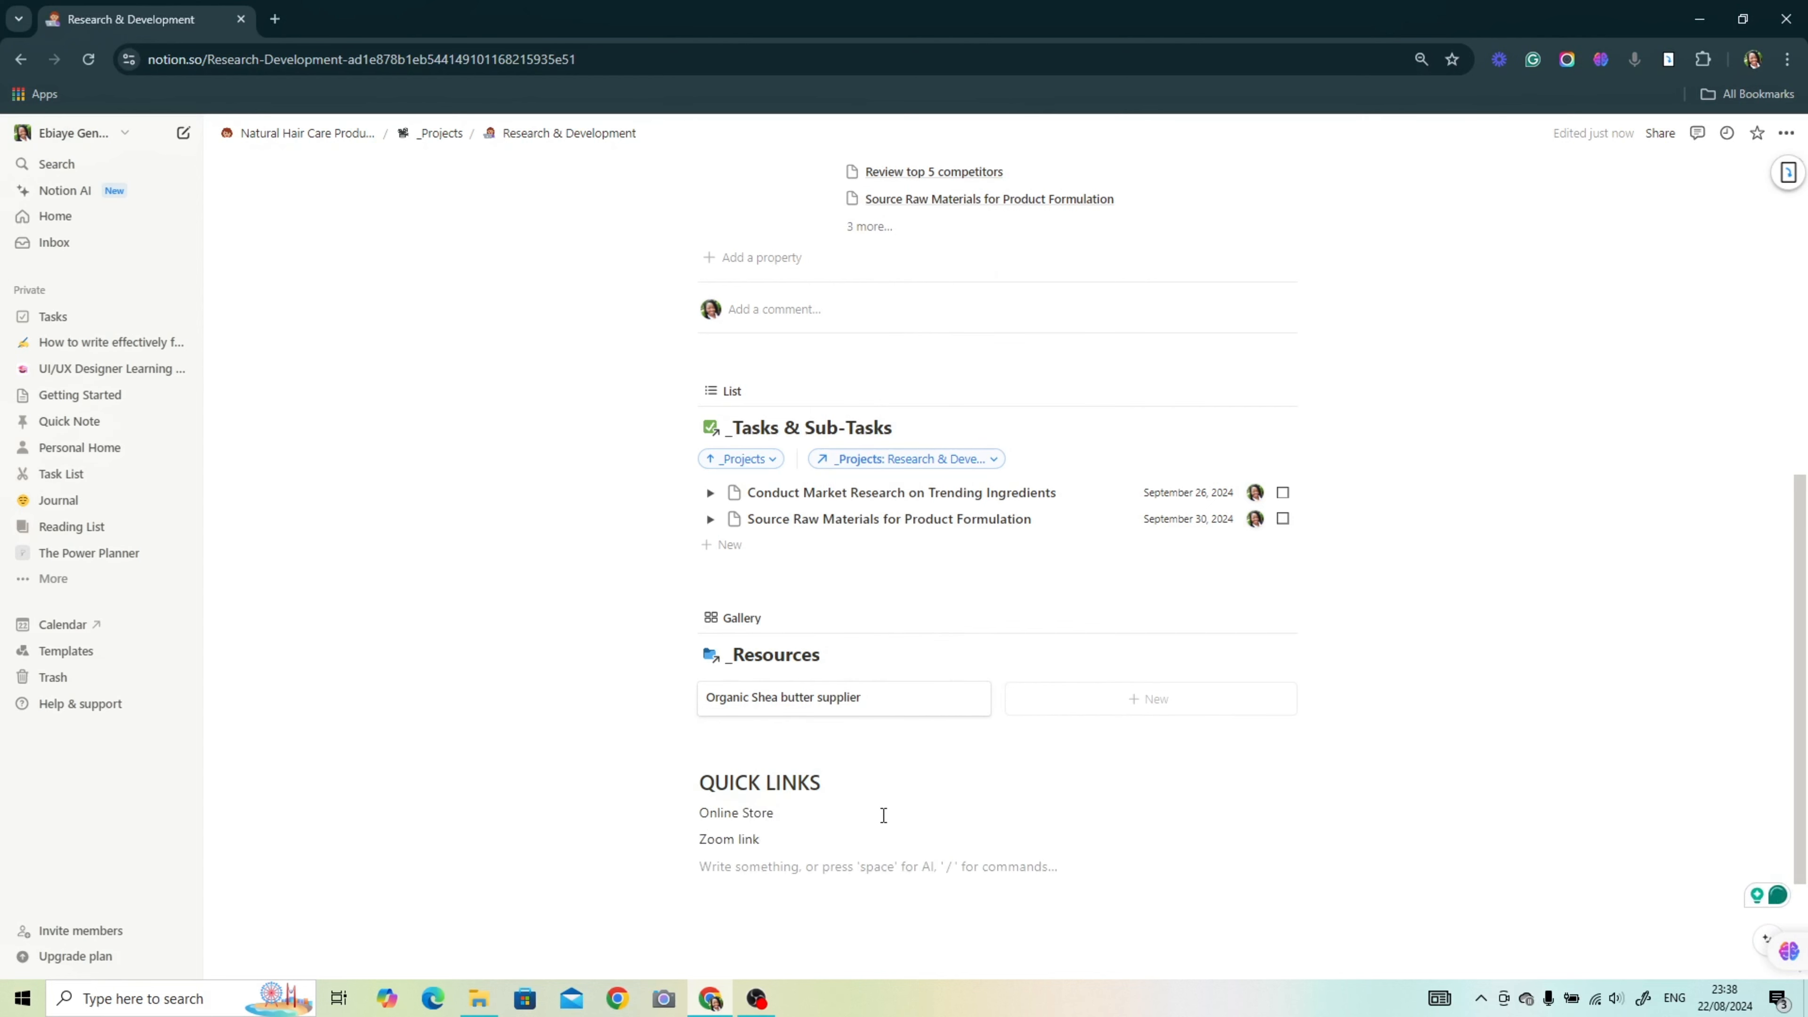
pyautogui.write('Instagram')
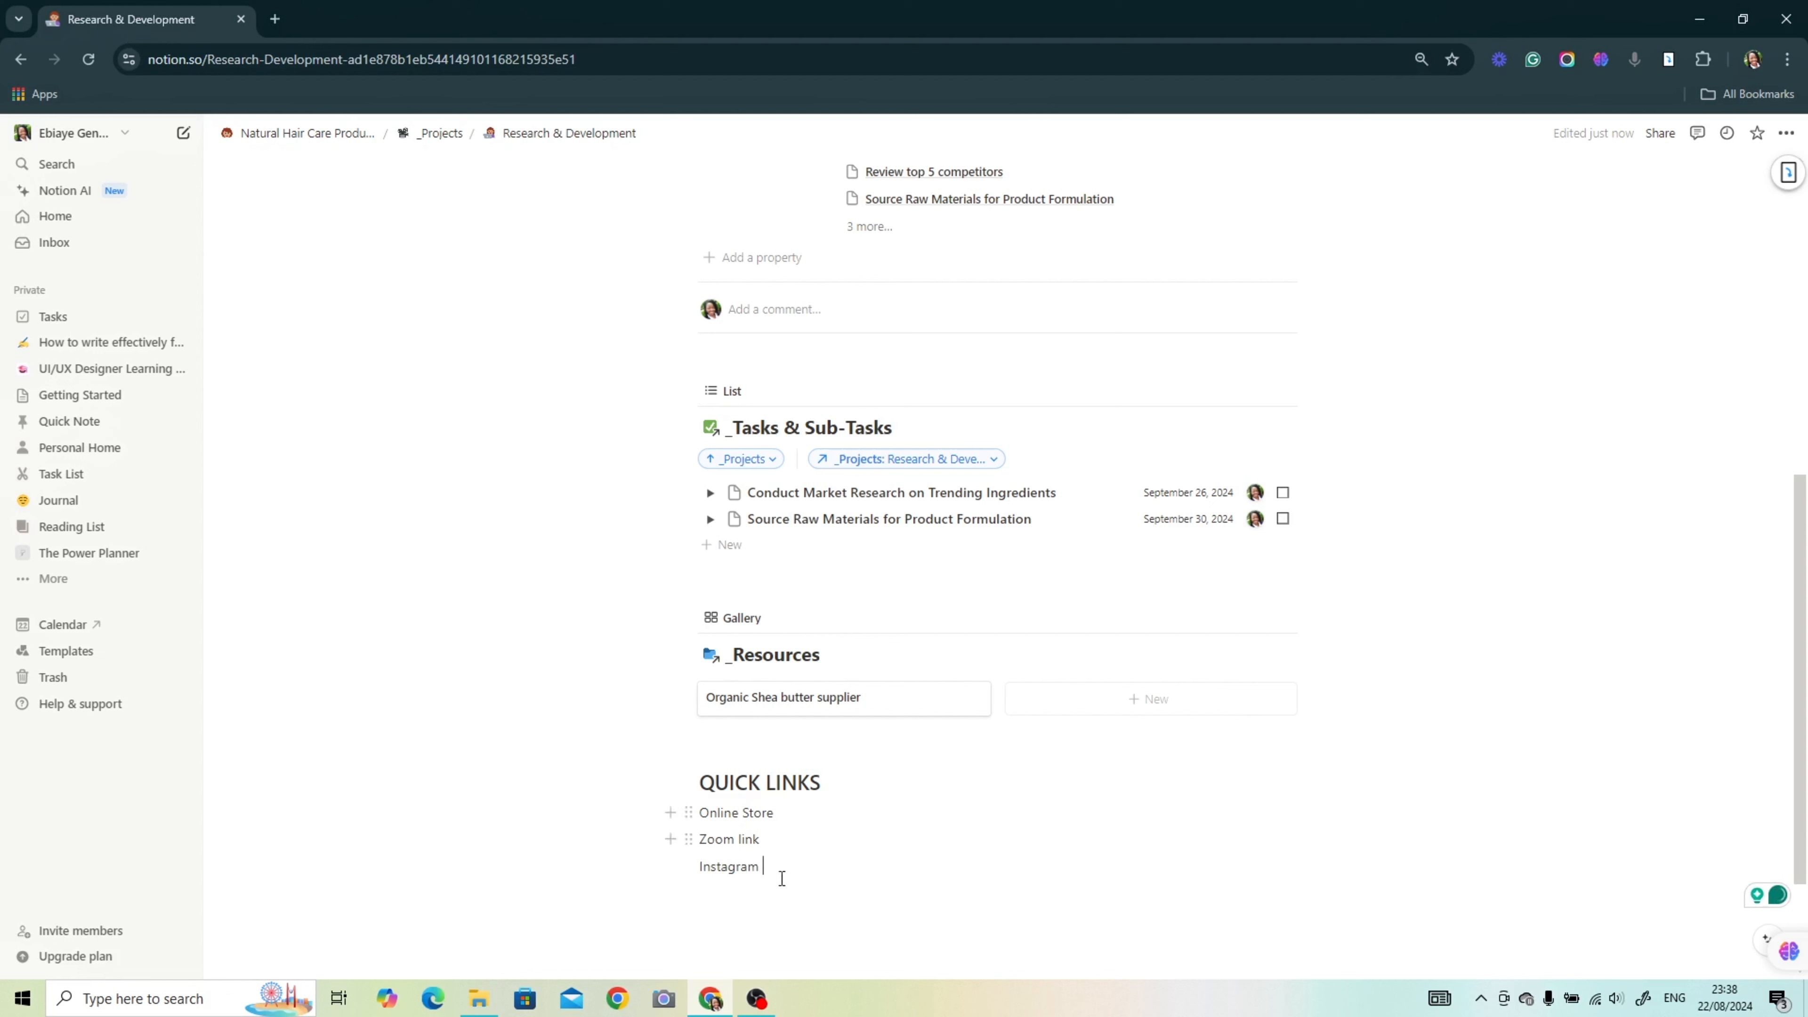
# Step: Turn the Online Store, Zoom and Instagram lines under QUICK LINKS into Heading 3 blocks
pyautogui.tripleClick(735, 815)
pyautogui.click(901, 776)
pyautogui.click(936, 364)
pyautogui.doubleClick(725, 855)
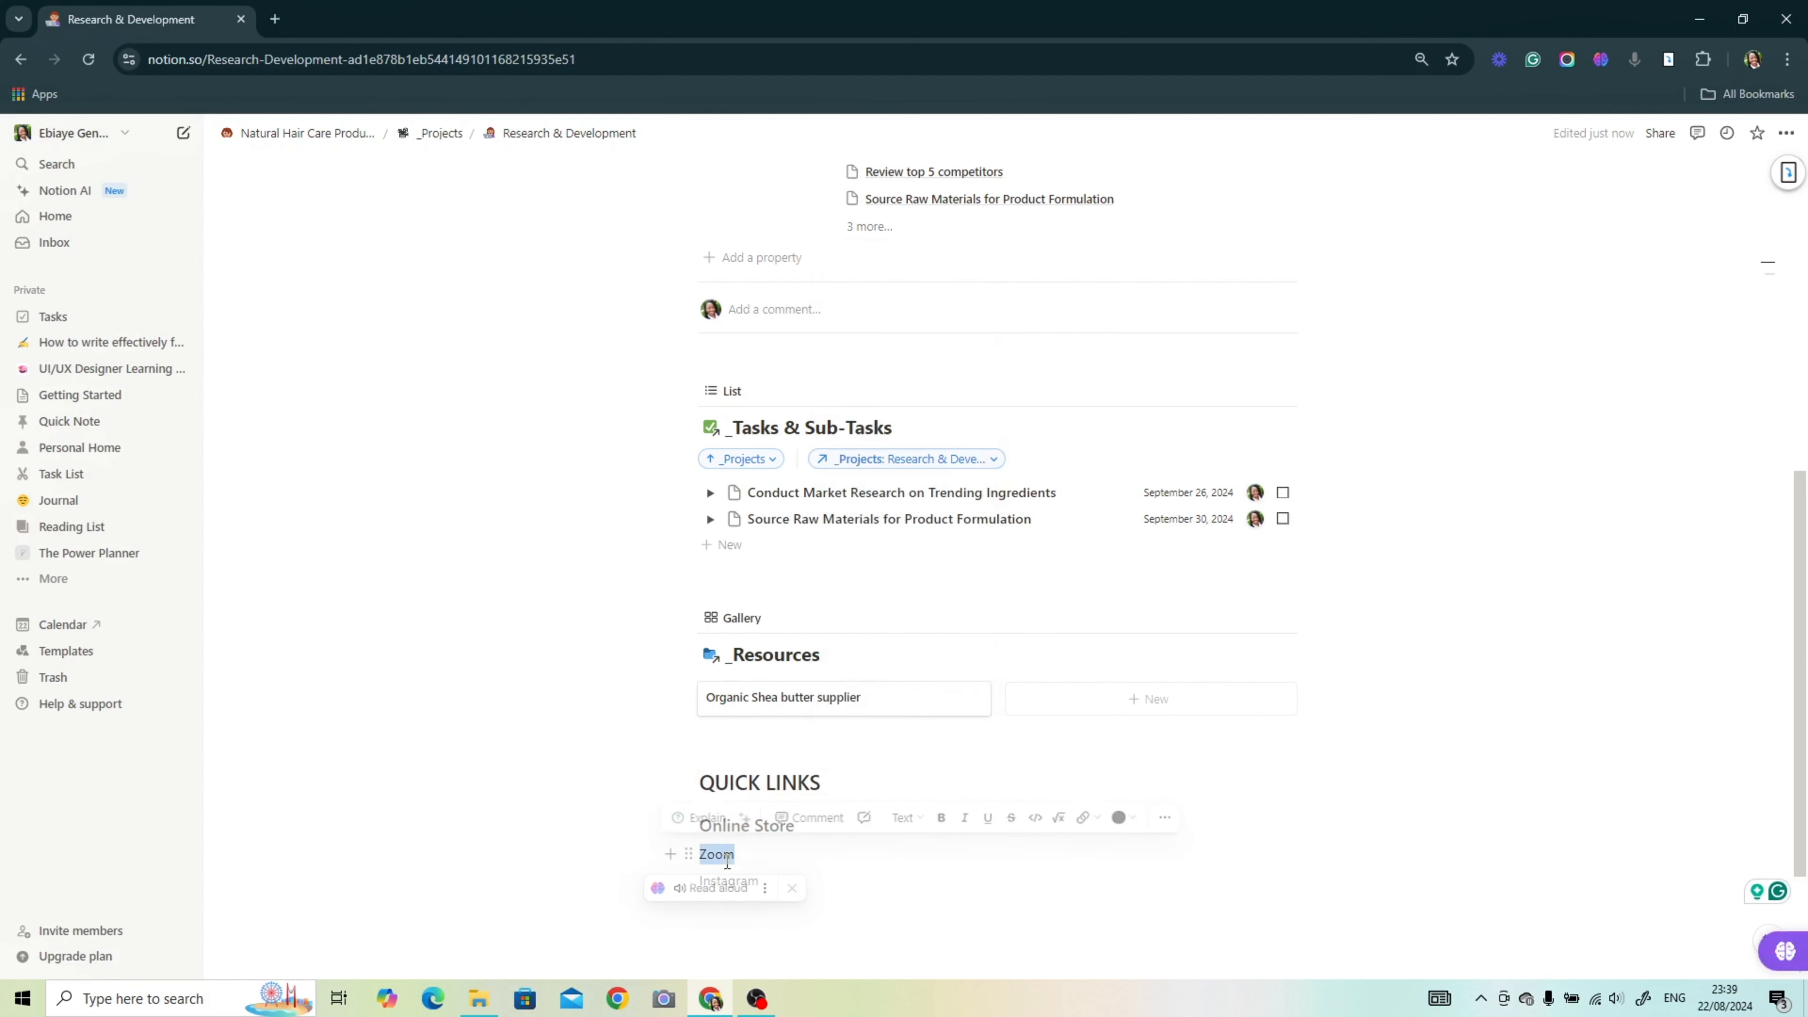
pyautogui.click(907, 817)
pyautogui.click(916, 407)
pyautogui.doubleClick(724, 900)
pyautogui.click(907, 859)
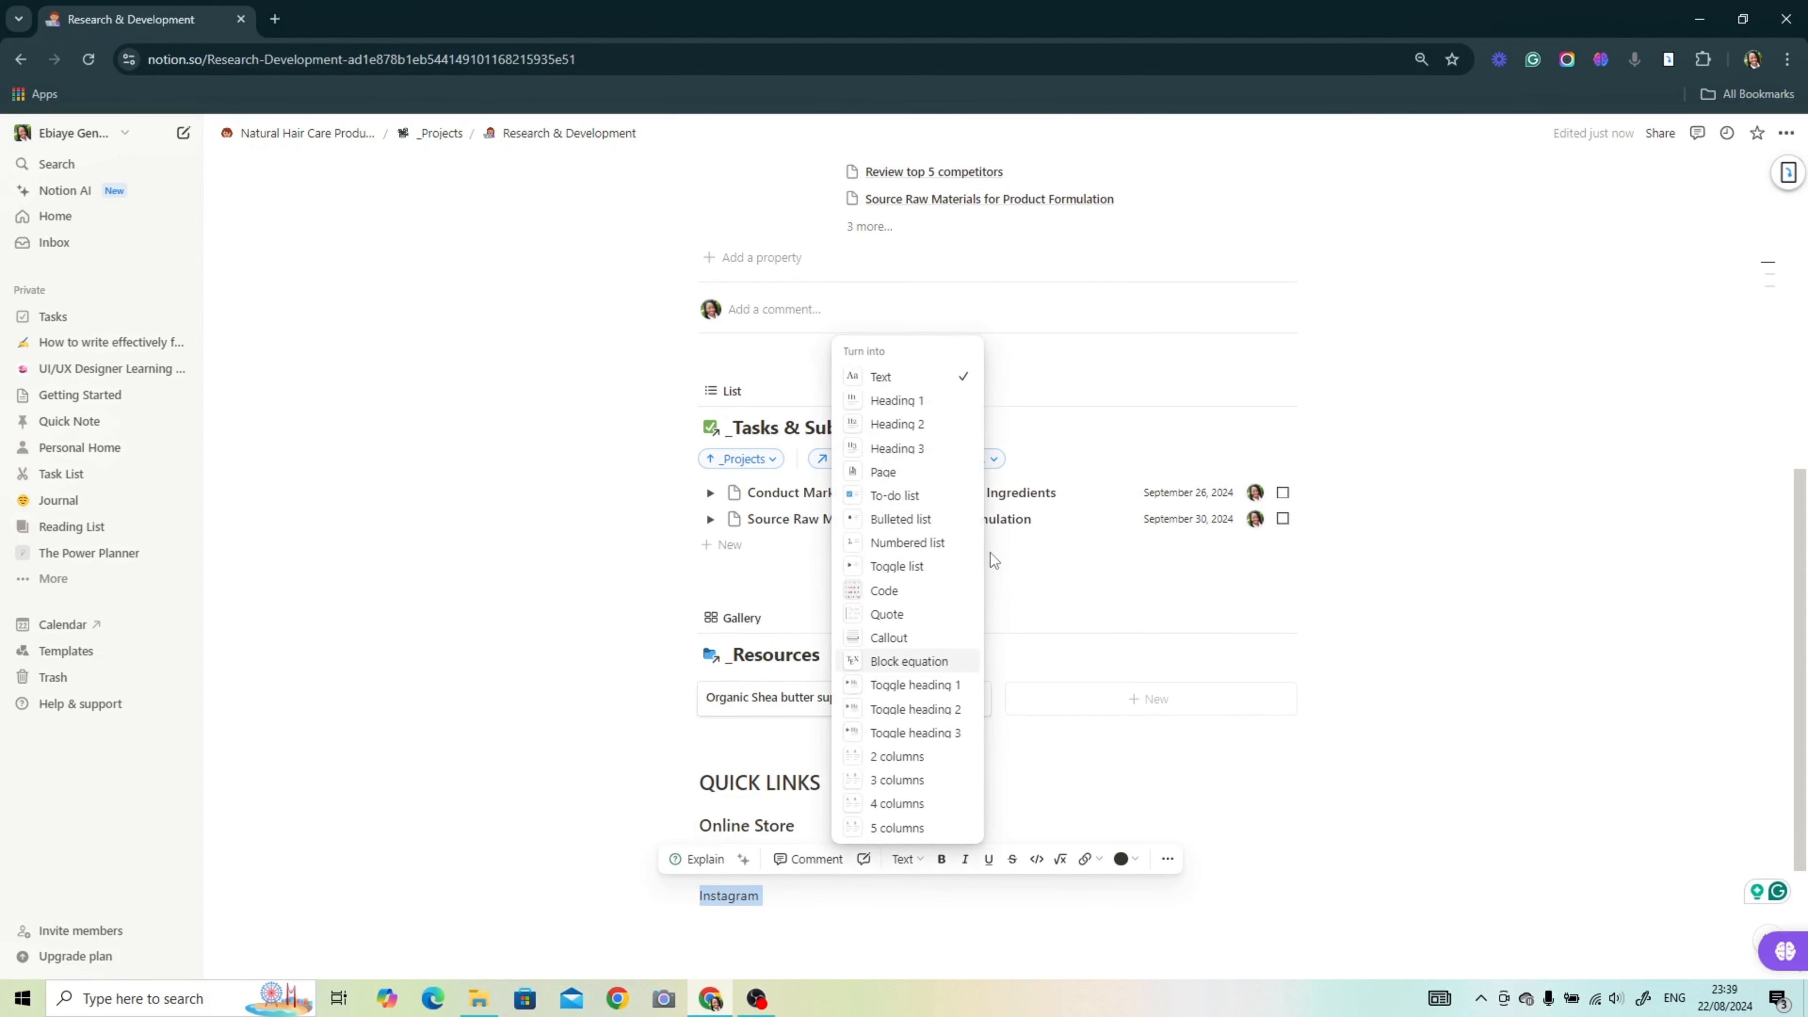
pyautogui.click(897, 449)
pyautogui.click(860, 924)
# Step: Move the QUICK LINKS heading and its link lines into a second column beside the _Resources gallery
pyautogui.moveTo(686, 783); pyautogui.dragTo(1312, 625)
pyautogui.moveTo(686, 843); pyautogui.dragTo(1029, 713)
pyautogui.moveTo(686, 842); pyautogui.dragTo(1020, 752)
# Step: Turn the Online Store, Zoom and Instagram lines under QUICK LINKS back into plain Text blocks
pyautogui.tripleClick(1061, 688)
pyautogui.click(1243, 651)
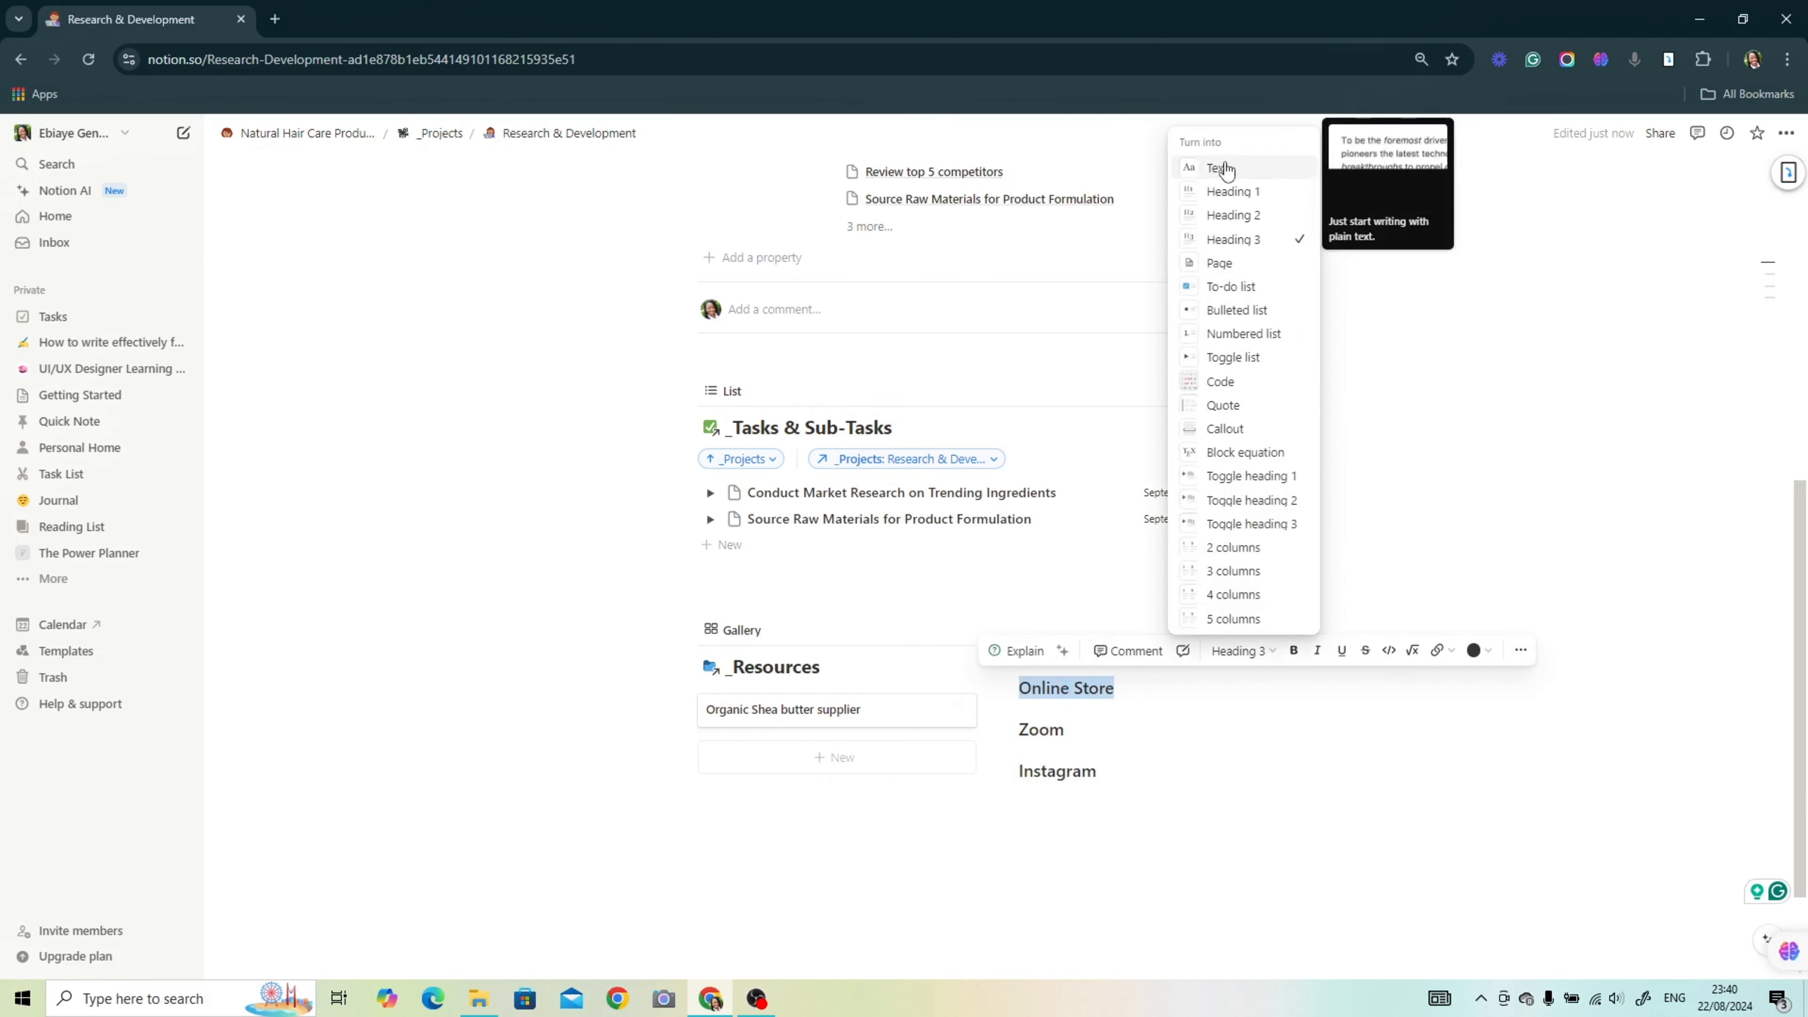
pyautogui.click(1220, 169)
pyautogui.tripleClick(1042, 711)
pyautogui.click(1242, 674)
pyautogui.click(1219, 169)
pyautogui.tripleClick(1053, 743)
pyautogui.click(1267, 706)
pyautogui.click(1220, 194)
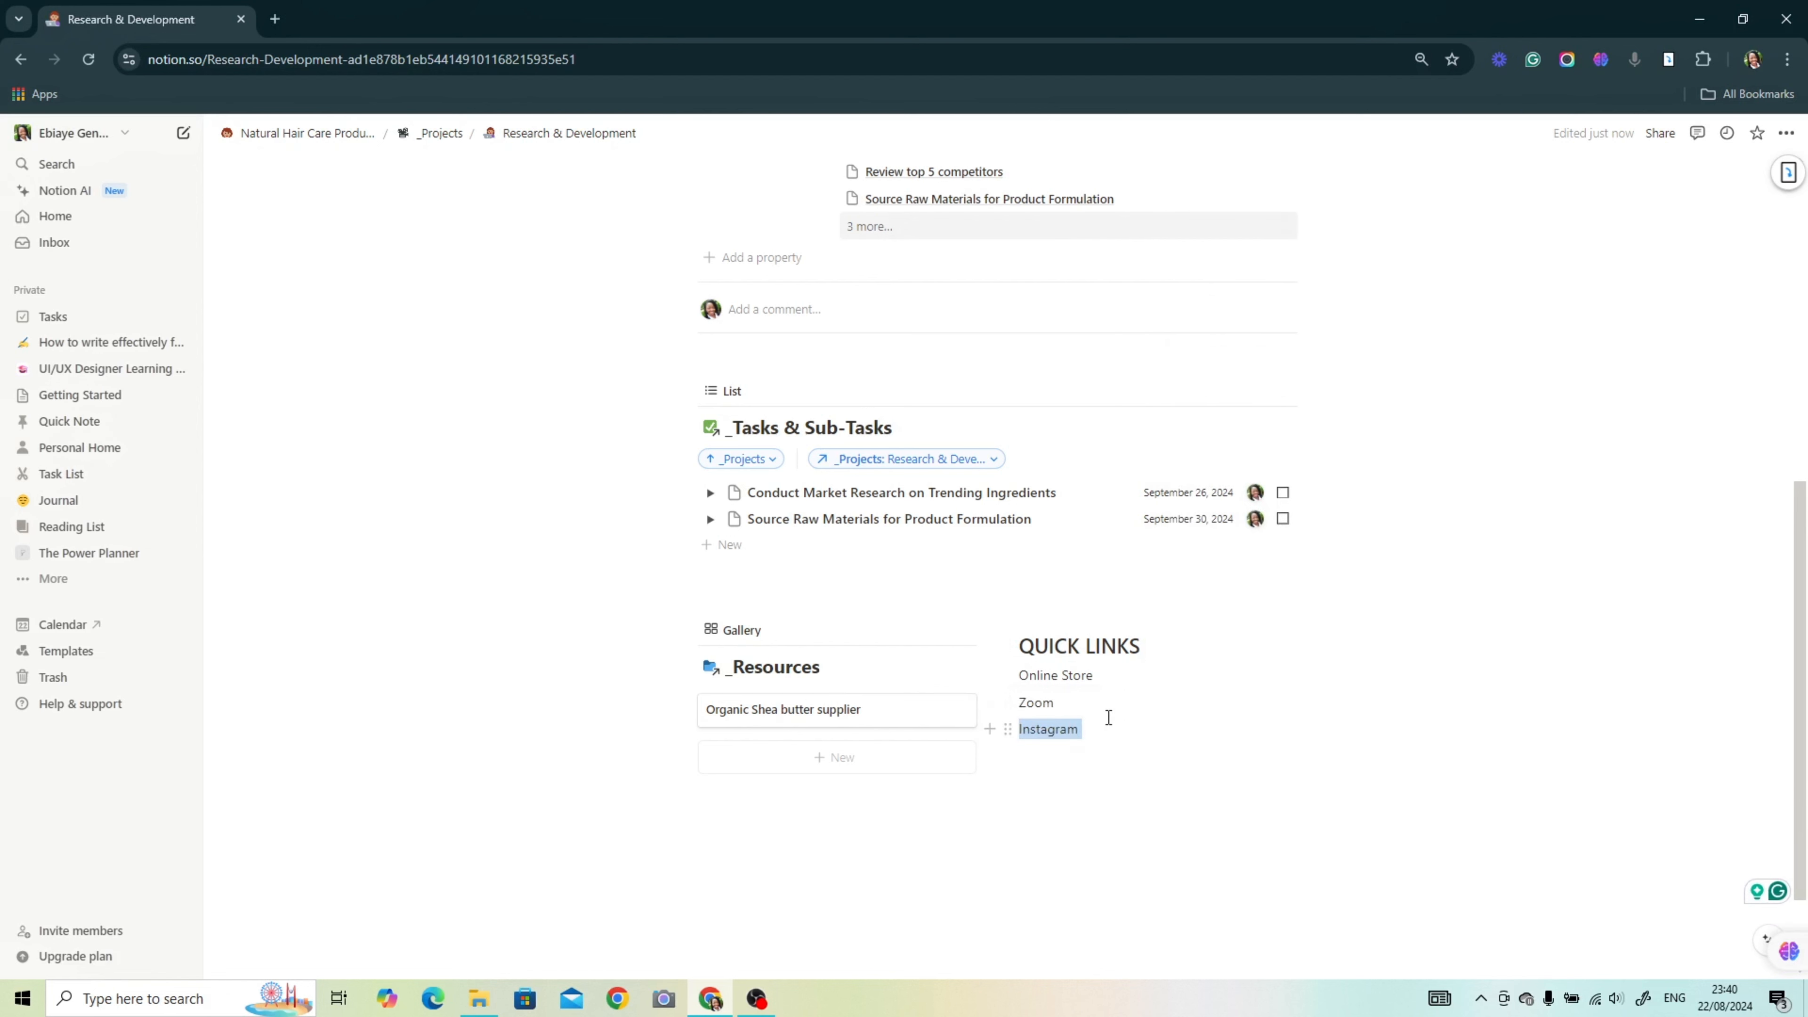
# Step: Make the Instagram, Zoom and Online Store lines under QUICK LINKS bold
pyautogui.hotkey('ctrl', 'b')
pyautogui.click(1096, 760)
pyautogui.tripleClick(1050, 707)
pyautogui.hotkey('ctrl', 'b')
pyautogui.doubleClick(1062, 674)
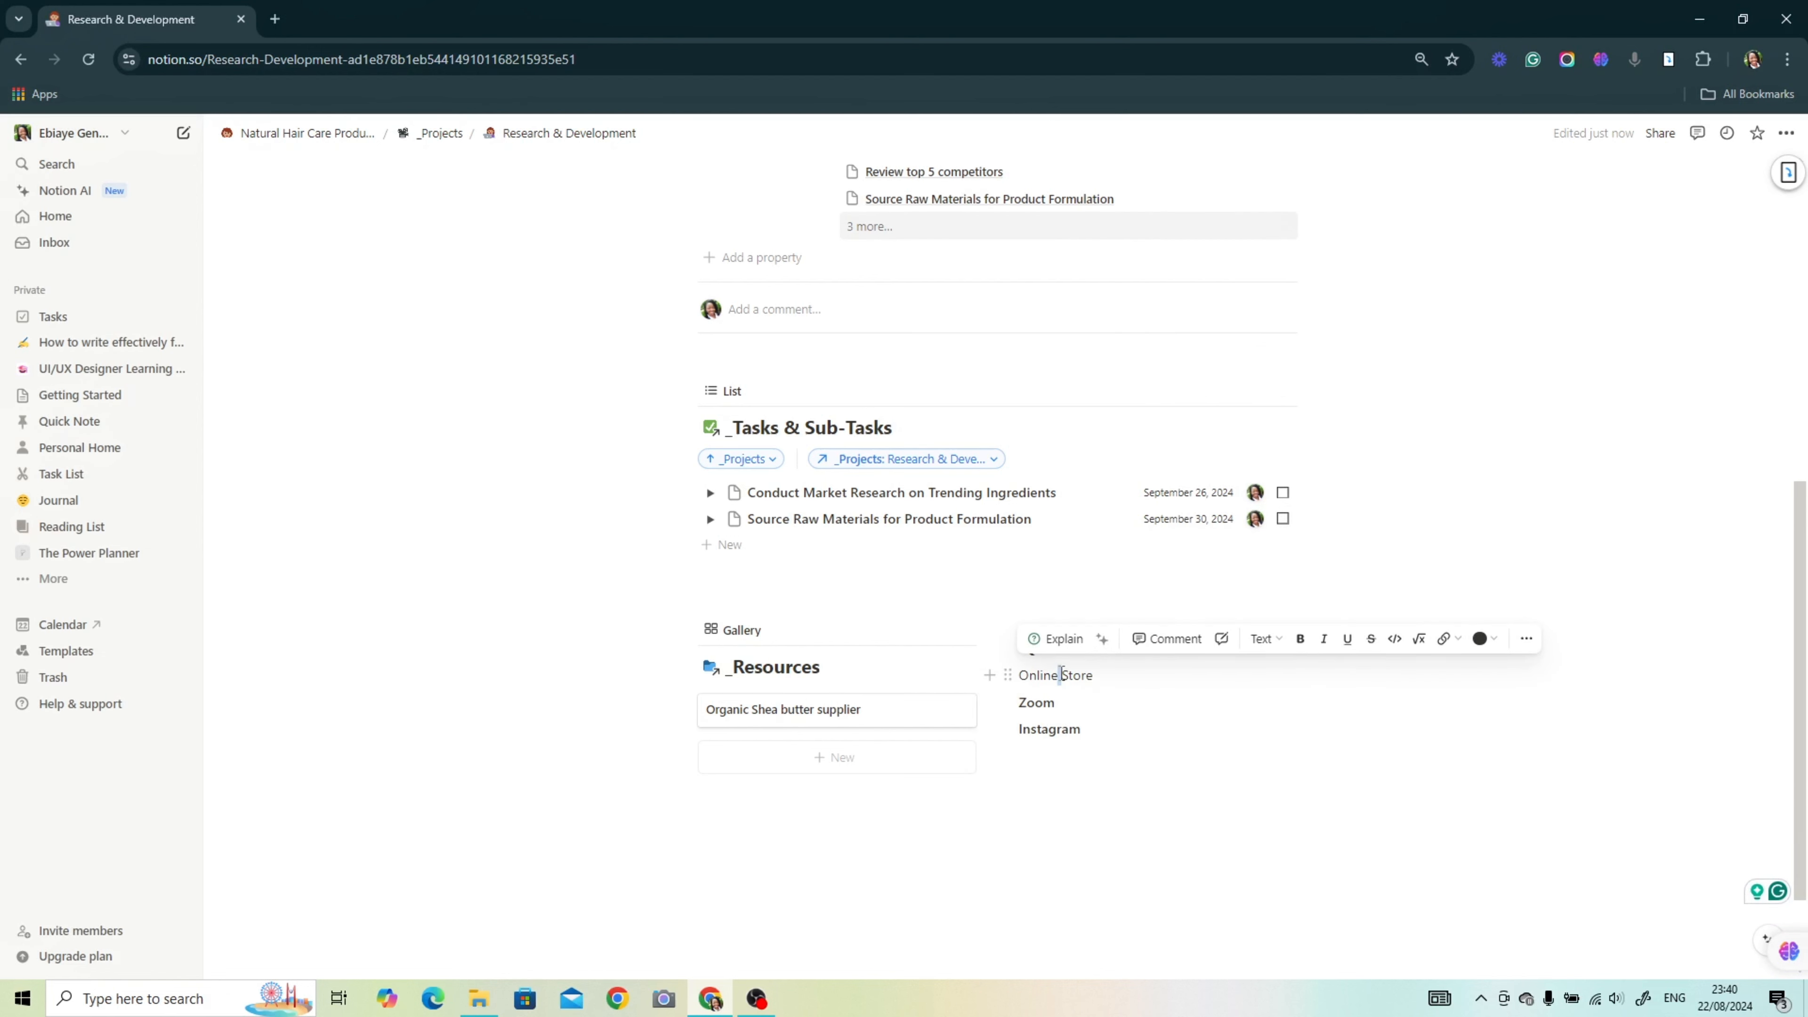
pyautogui.tripleClick(1062, 674)
pyautogui.click(625, 626)
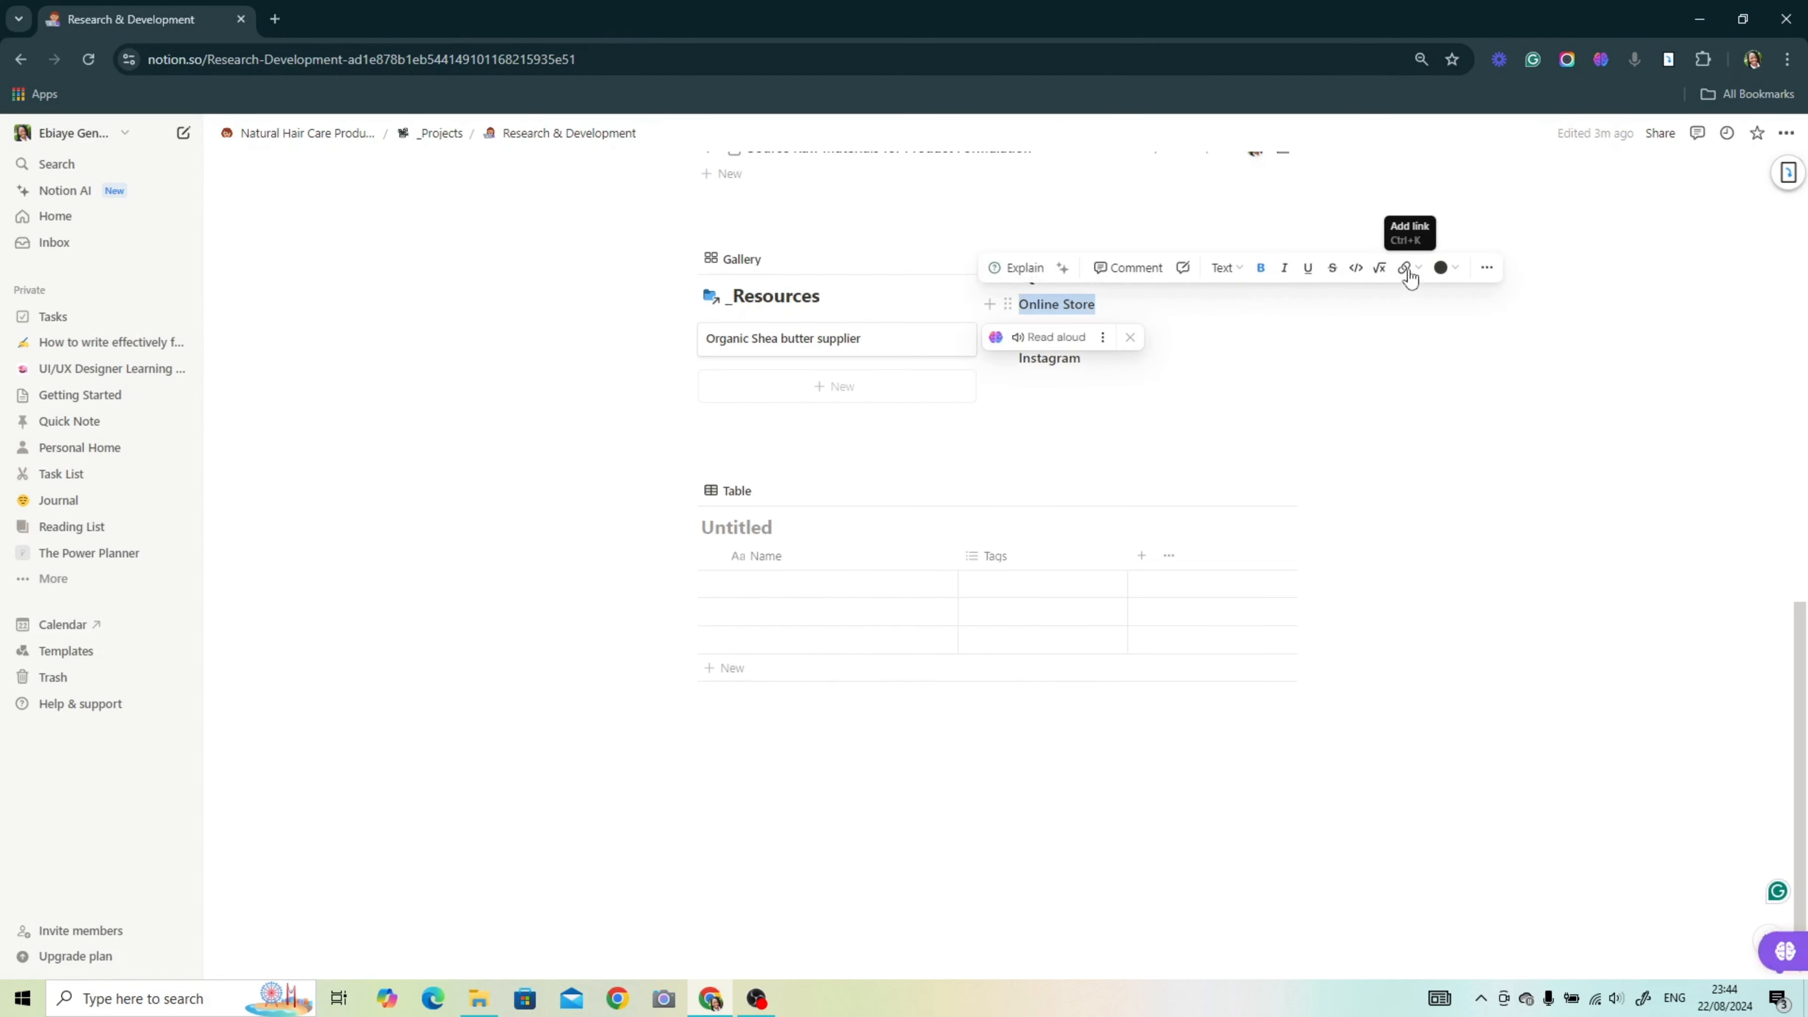
# Step: Add a link to the Online Store text under QUICK LINKS, entering store as the link search
pyautogui.click(1402, 274)
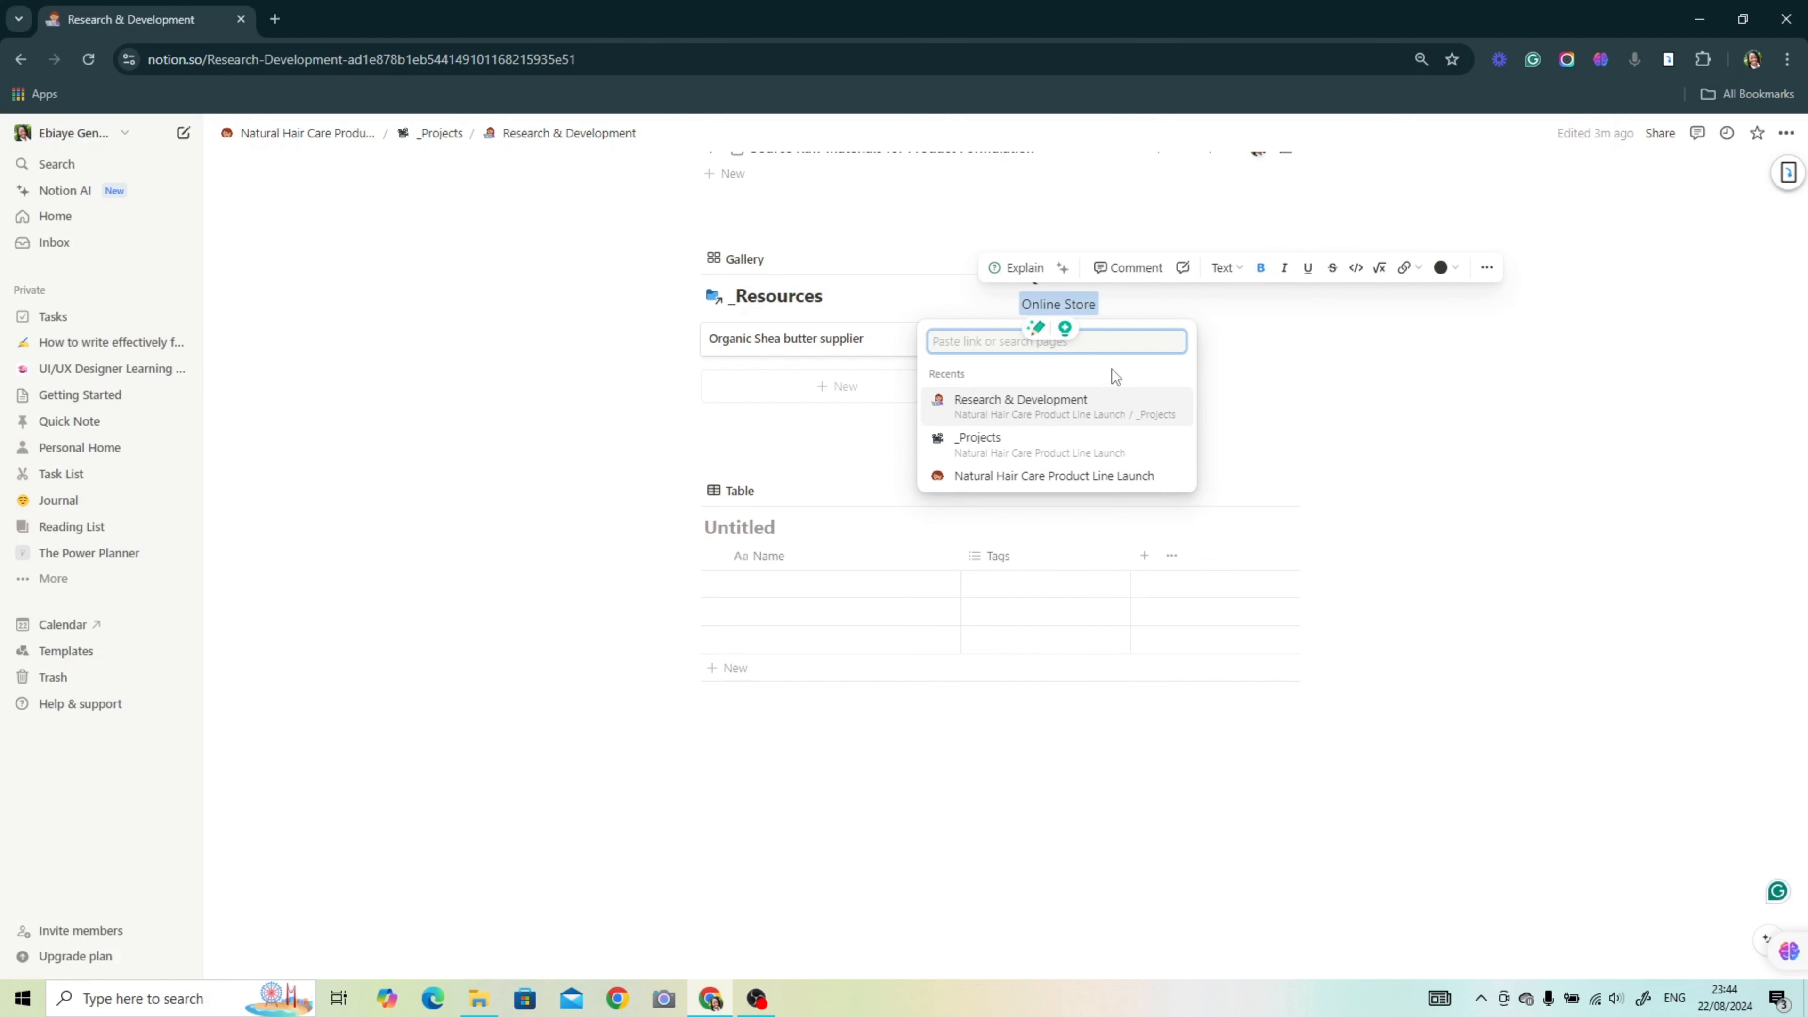
pyautogui.write('store')
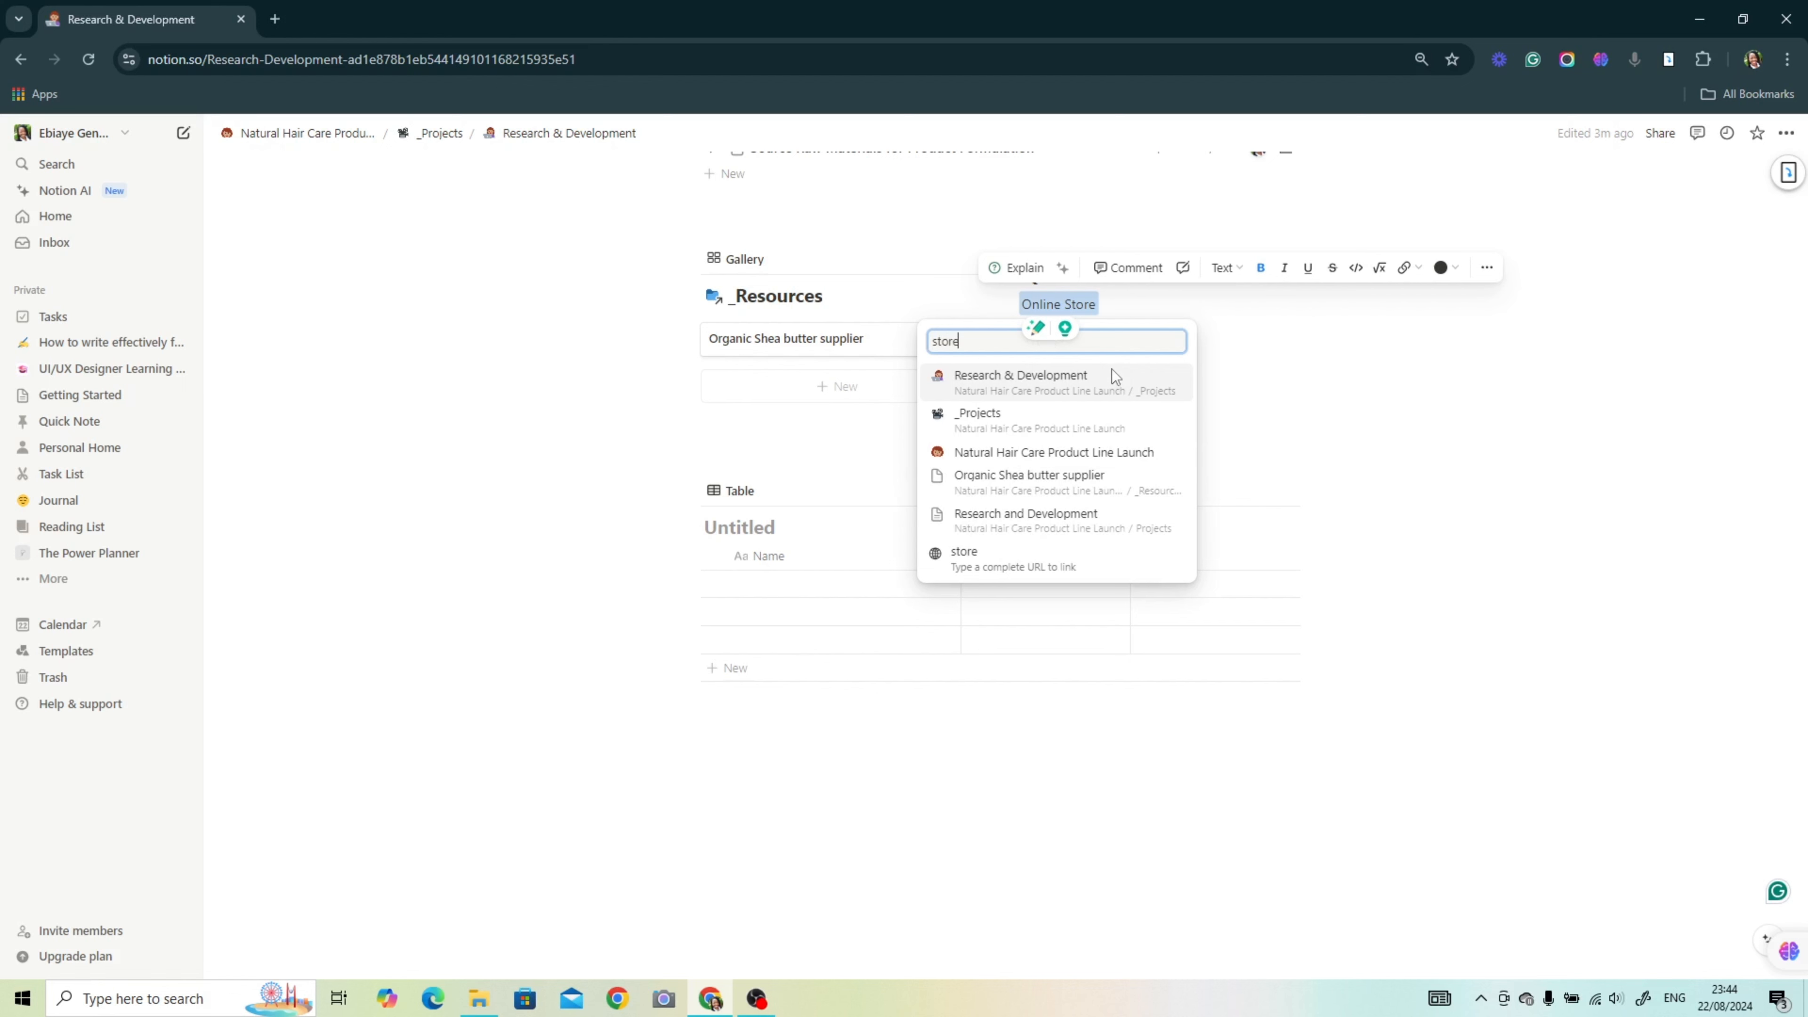
pyautogui.press('Return')
pyautogui.click(1302, 439)
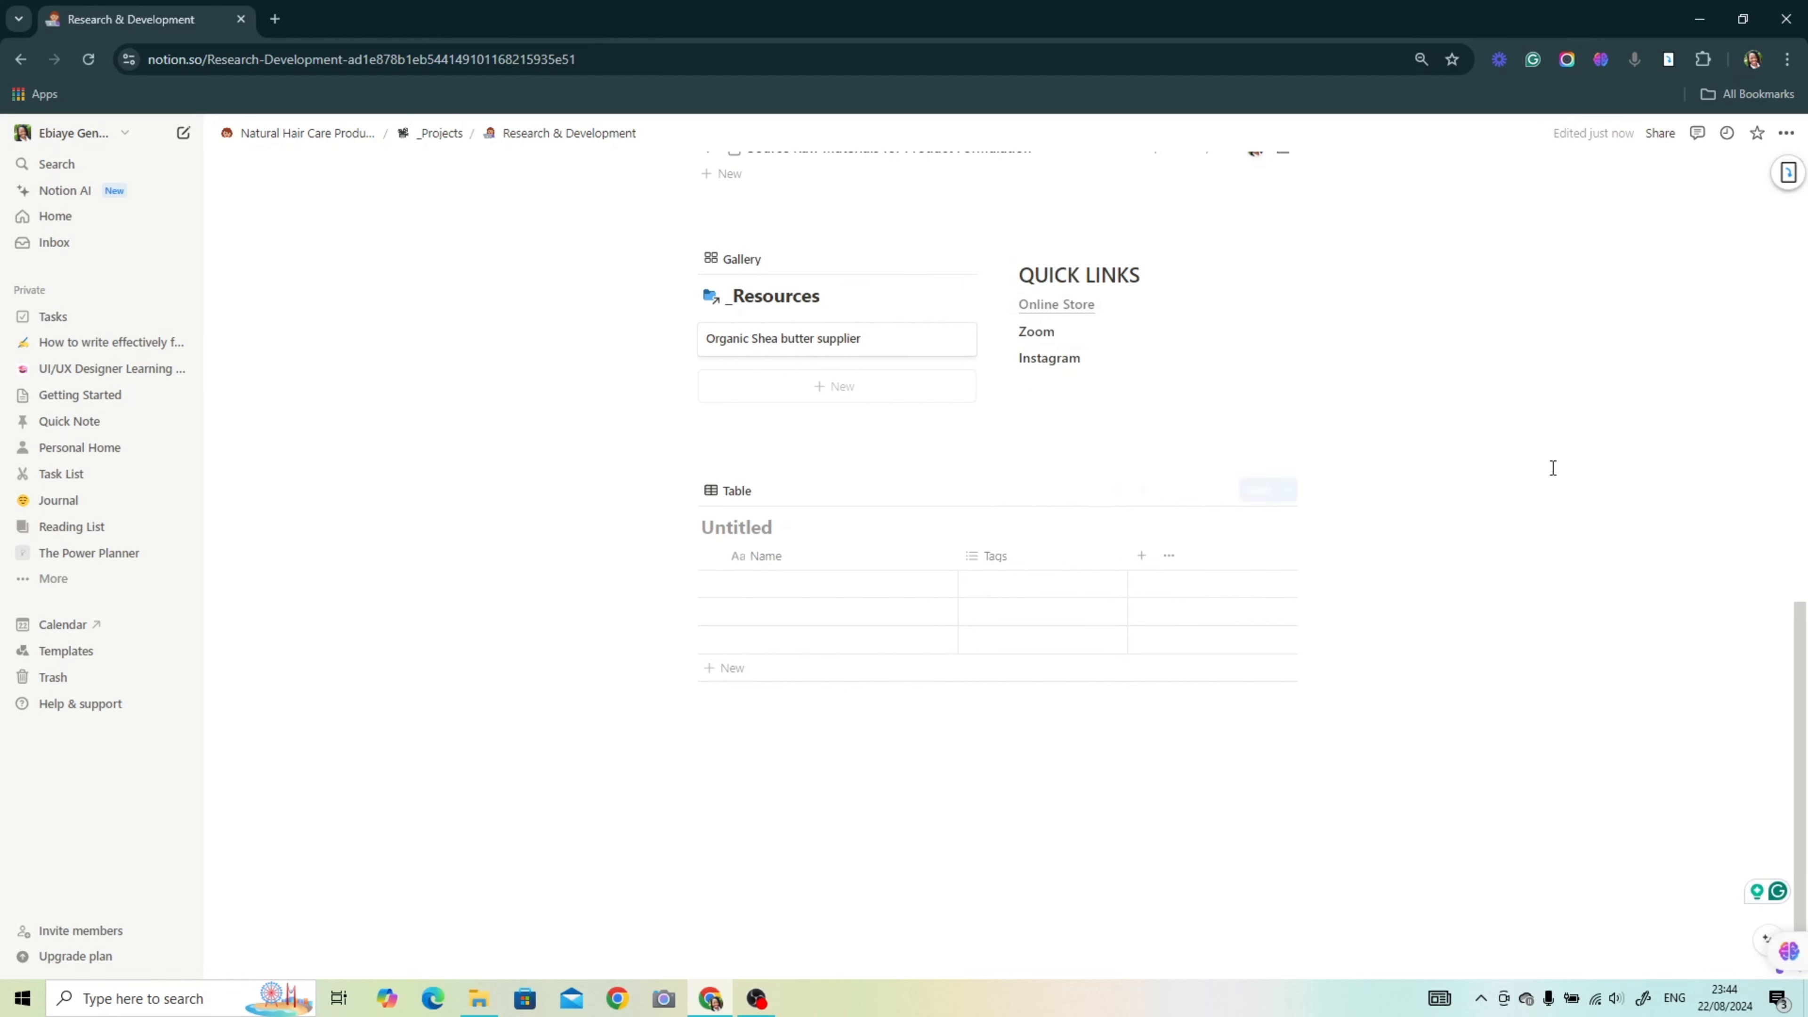
# Step: Insert a linked view of the _Notes database below the _Resources gallery
pyautogui.write('/linke')
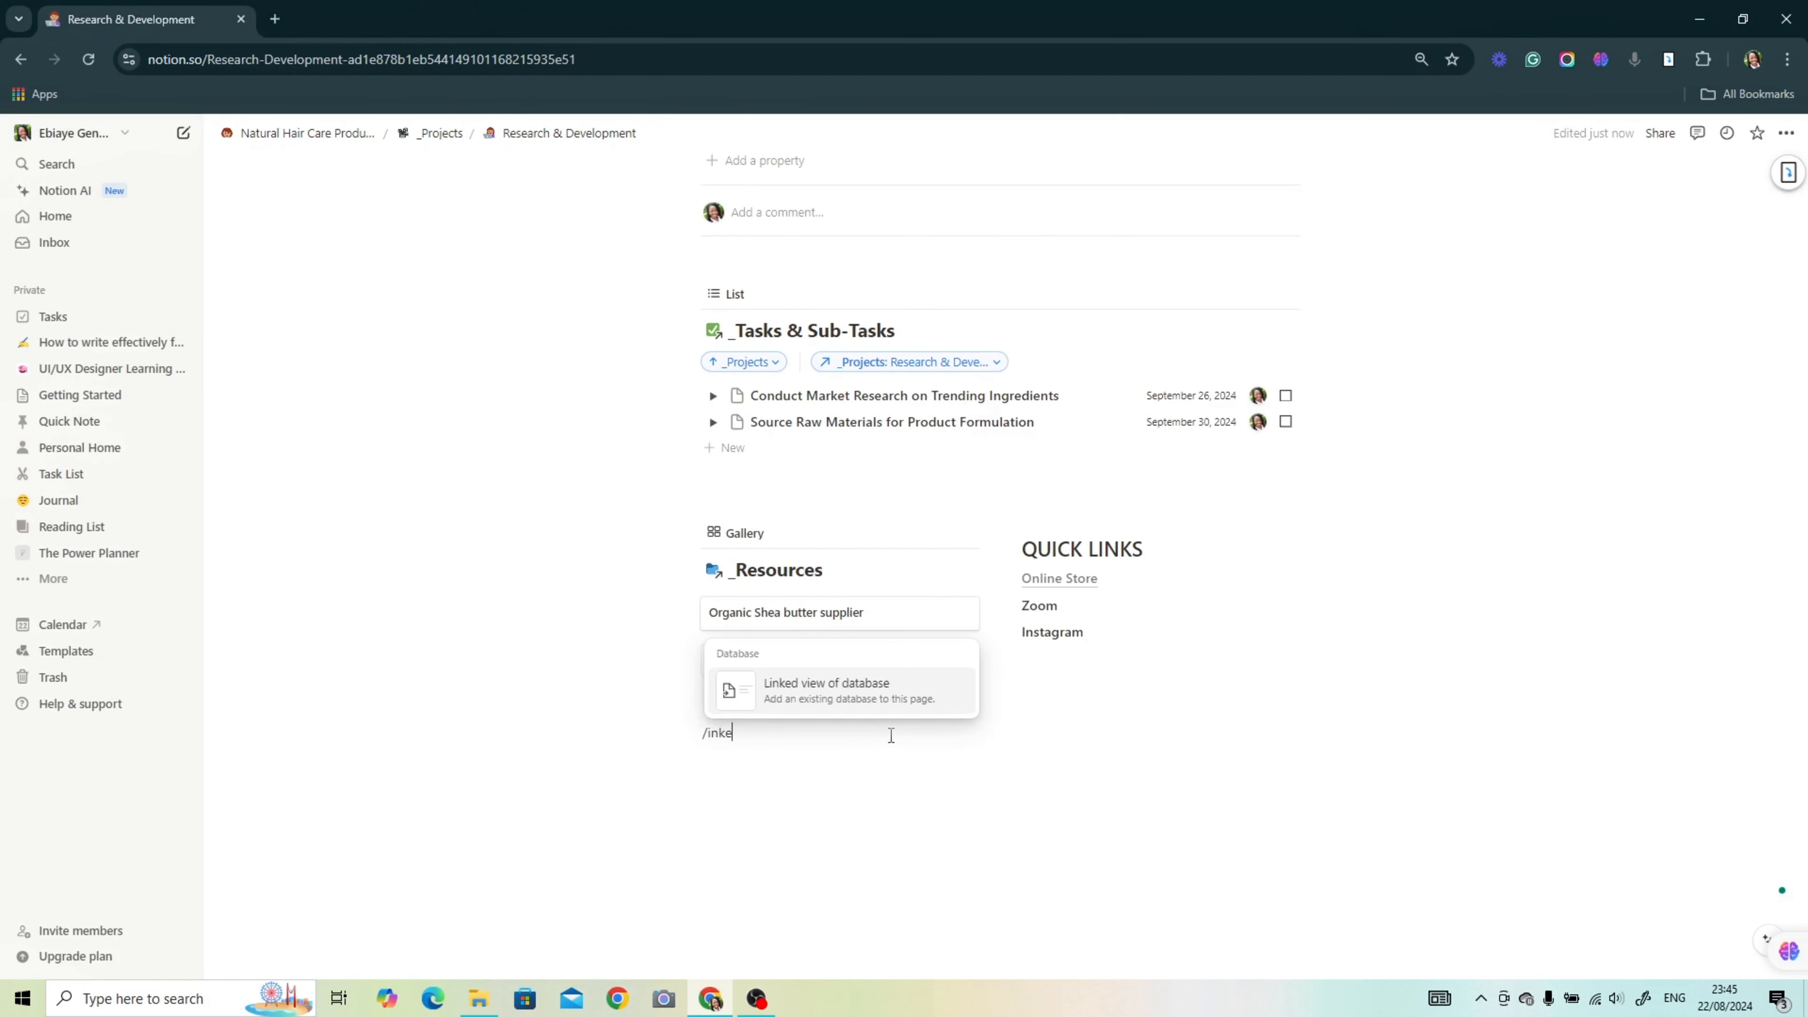
pyautogui.click(836, 696)
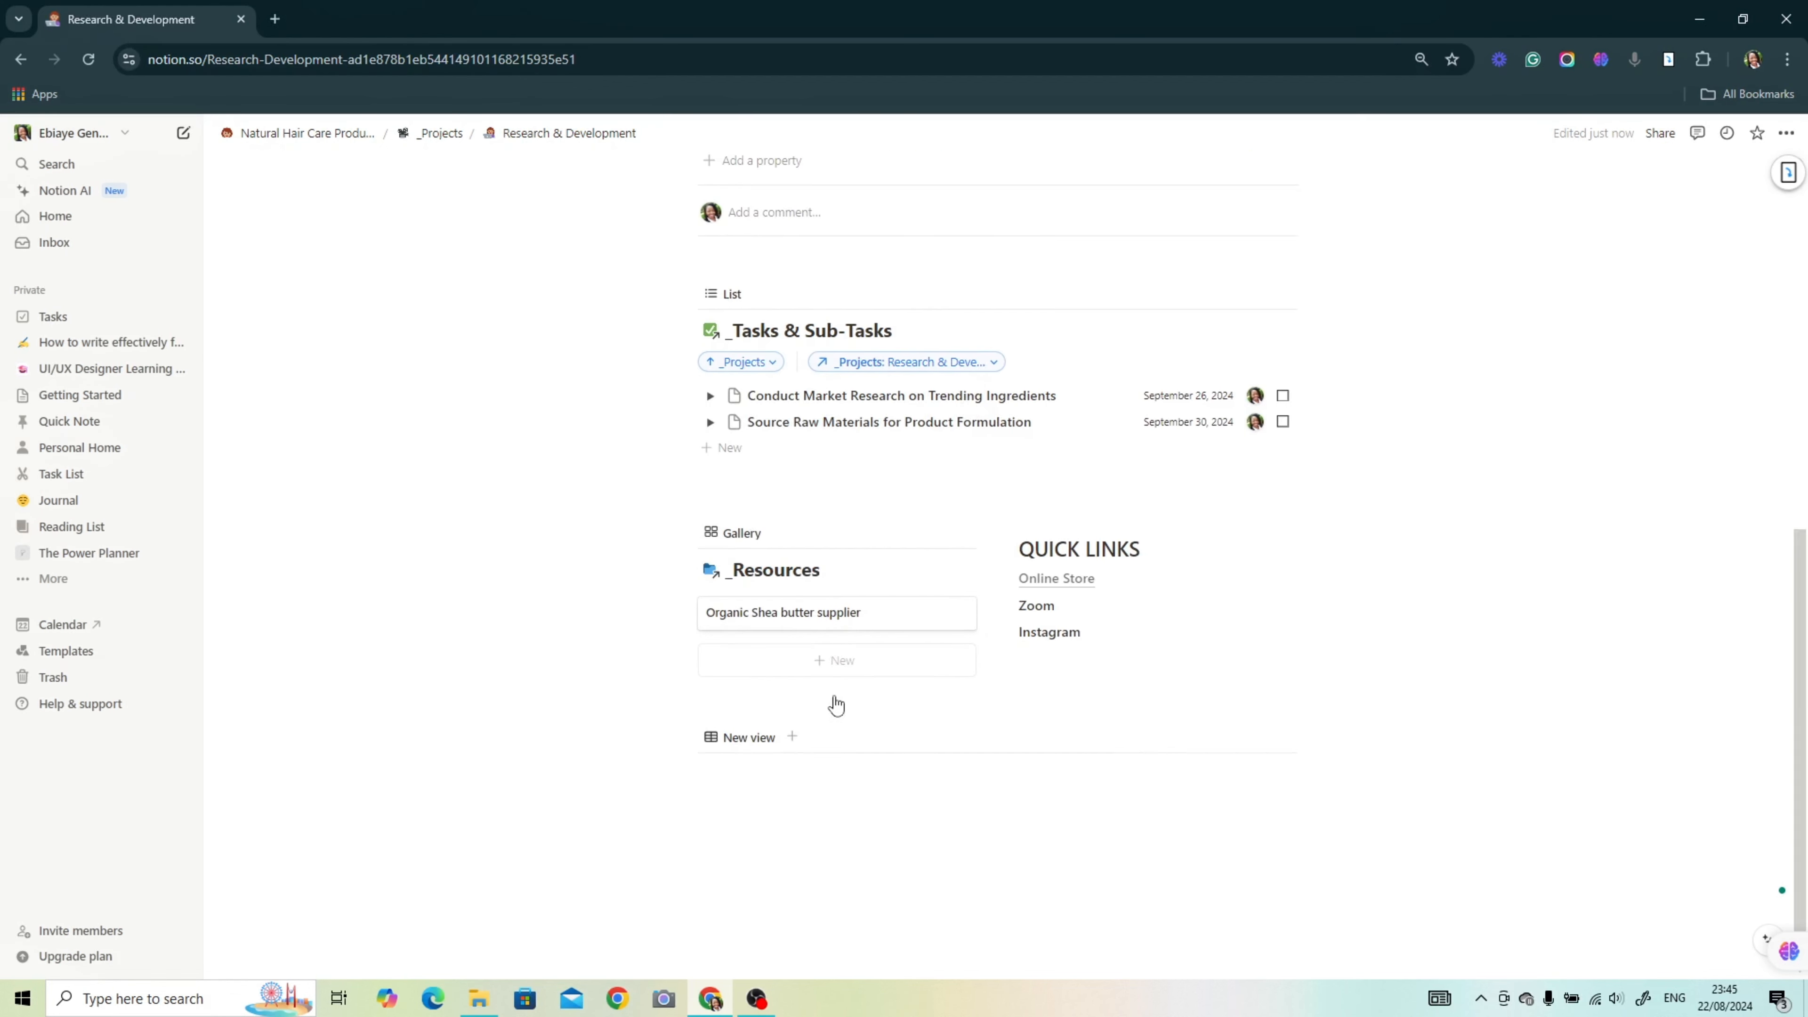
pyautogui.write('no')
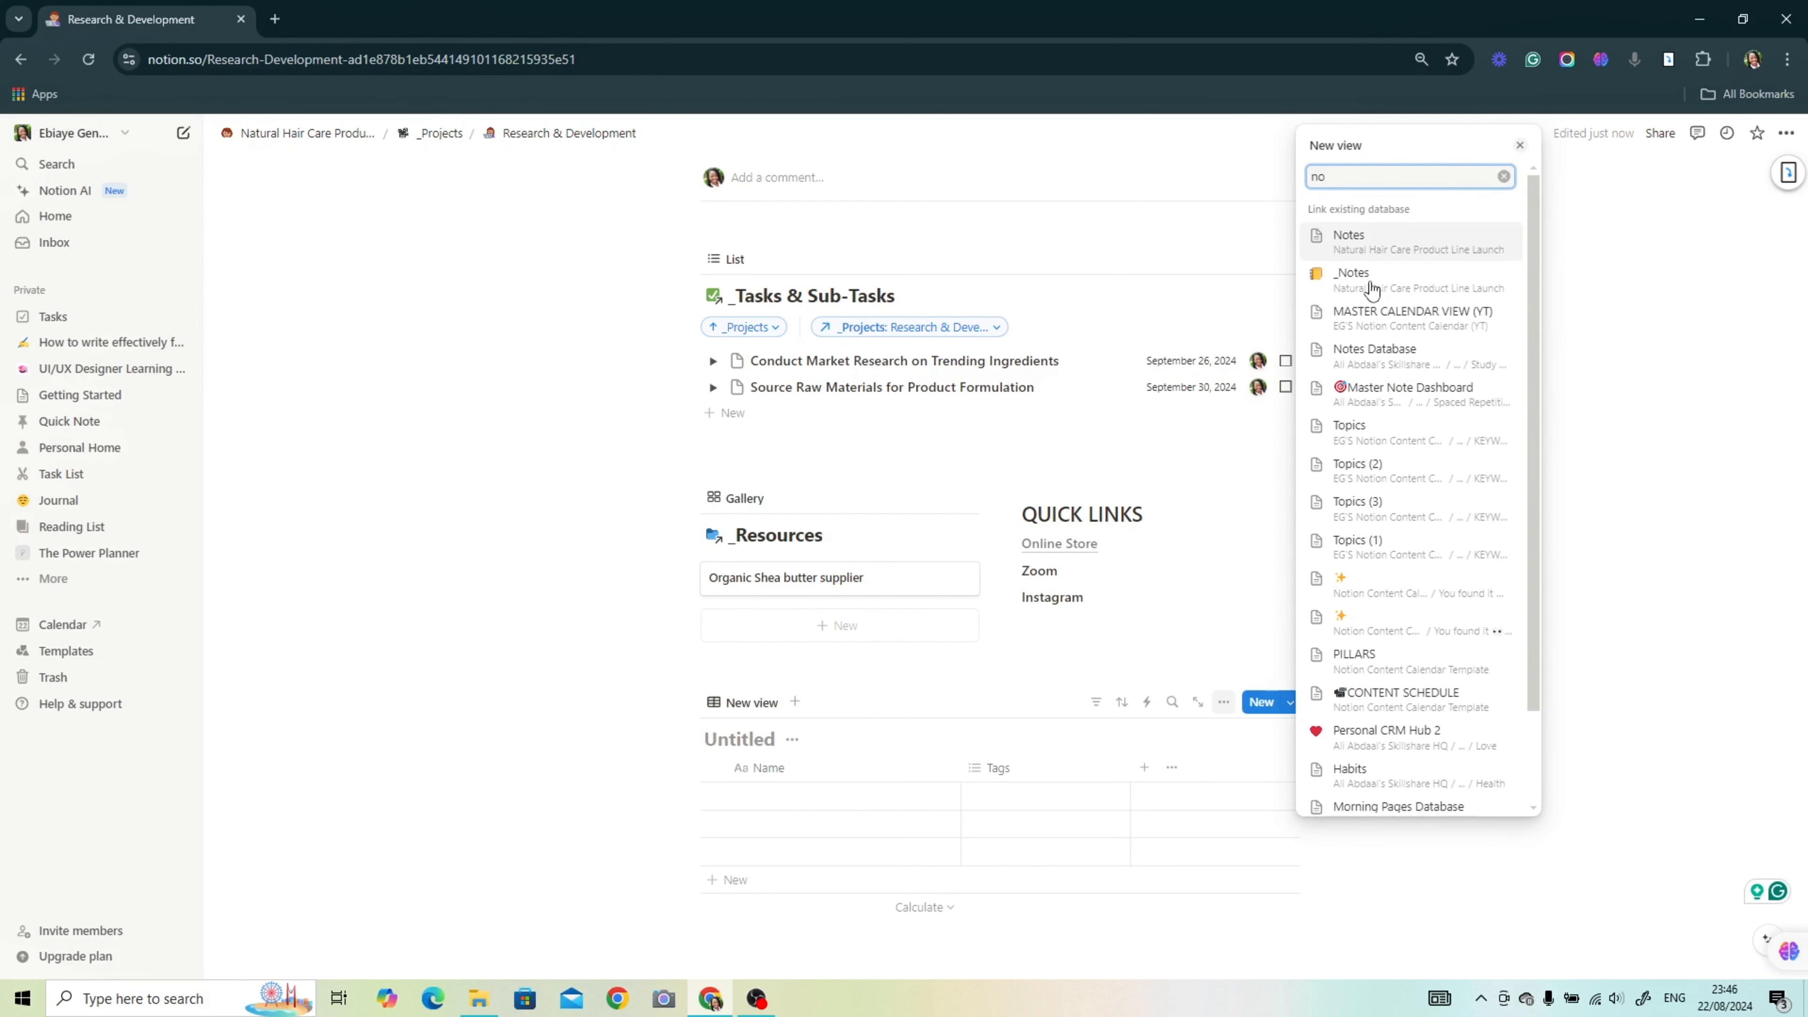
pyautogui.click(1371, 289)
pyautogui.scroll(-2, 1599, 486)
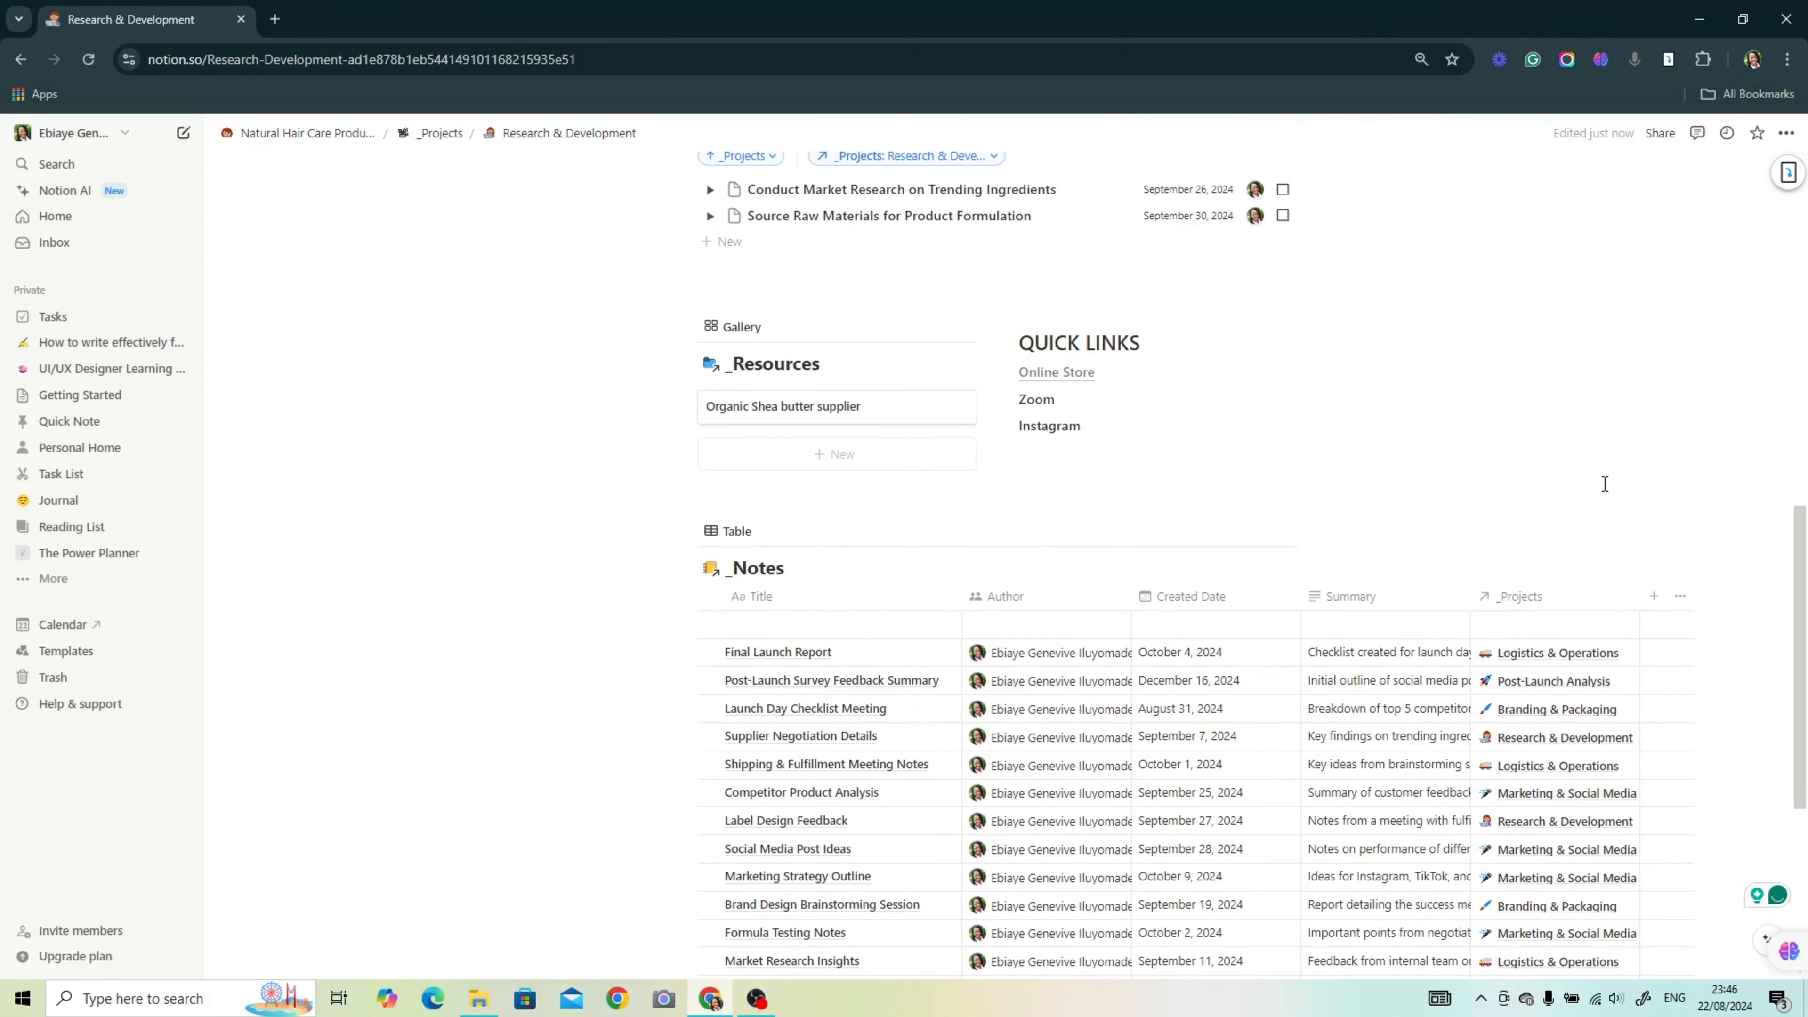
pyautogui.scroll(-2, 1604, 481)
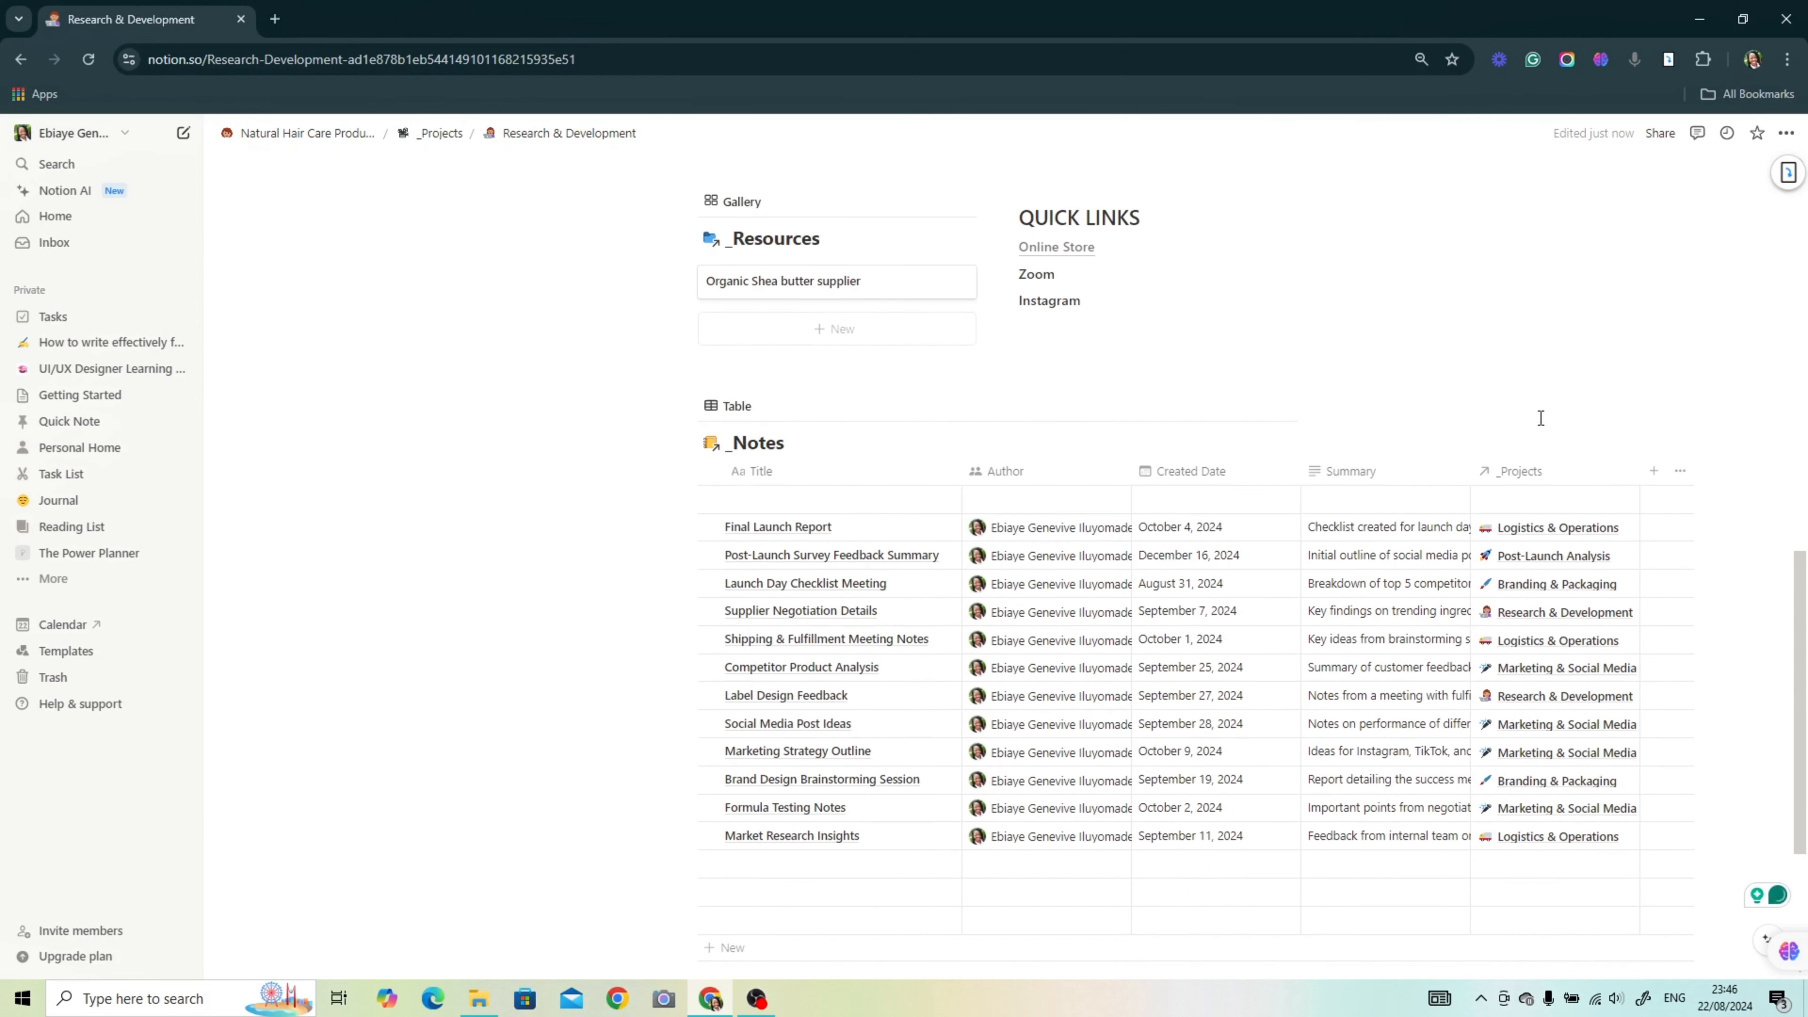
# Step: Switch the layout of the linked _Notes view to Board
pyautogui.click(703, 411)
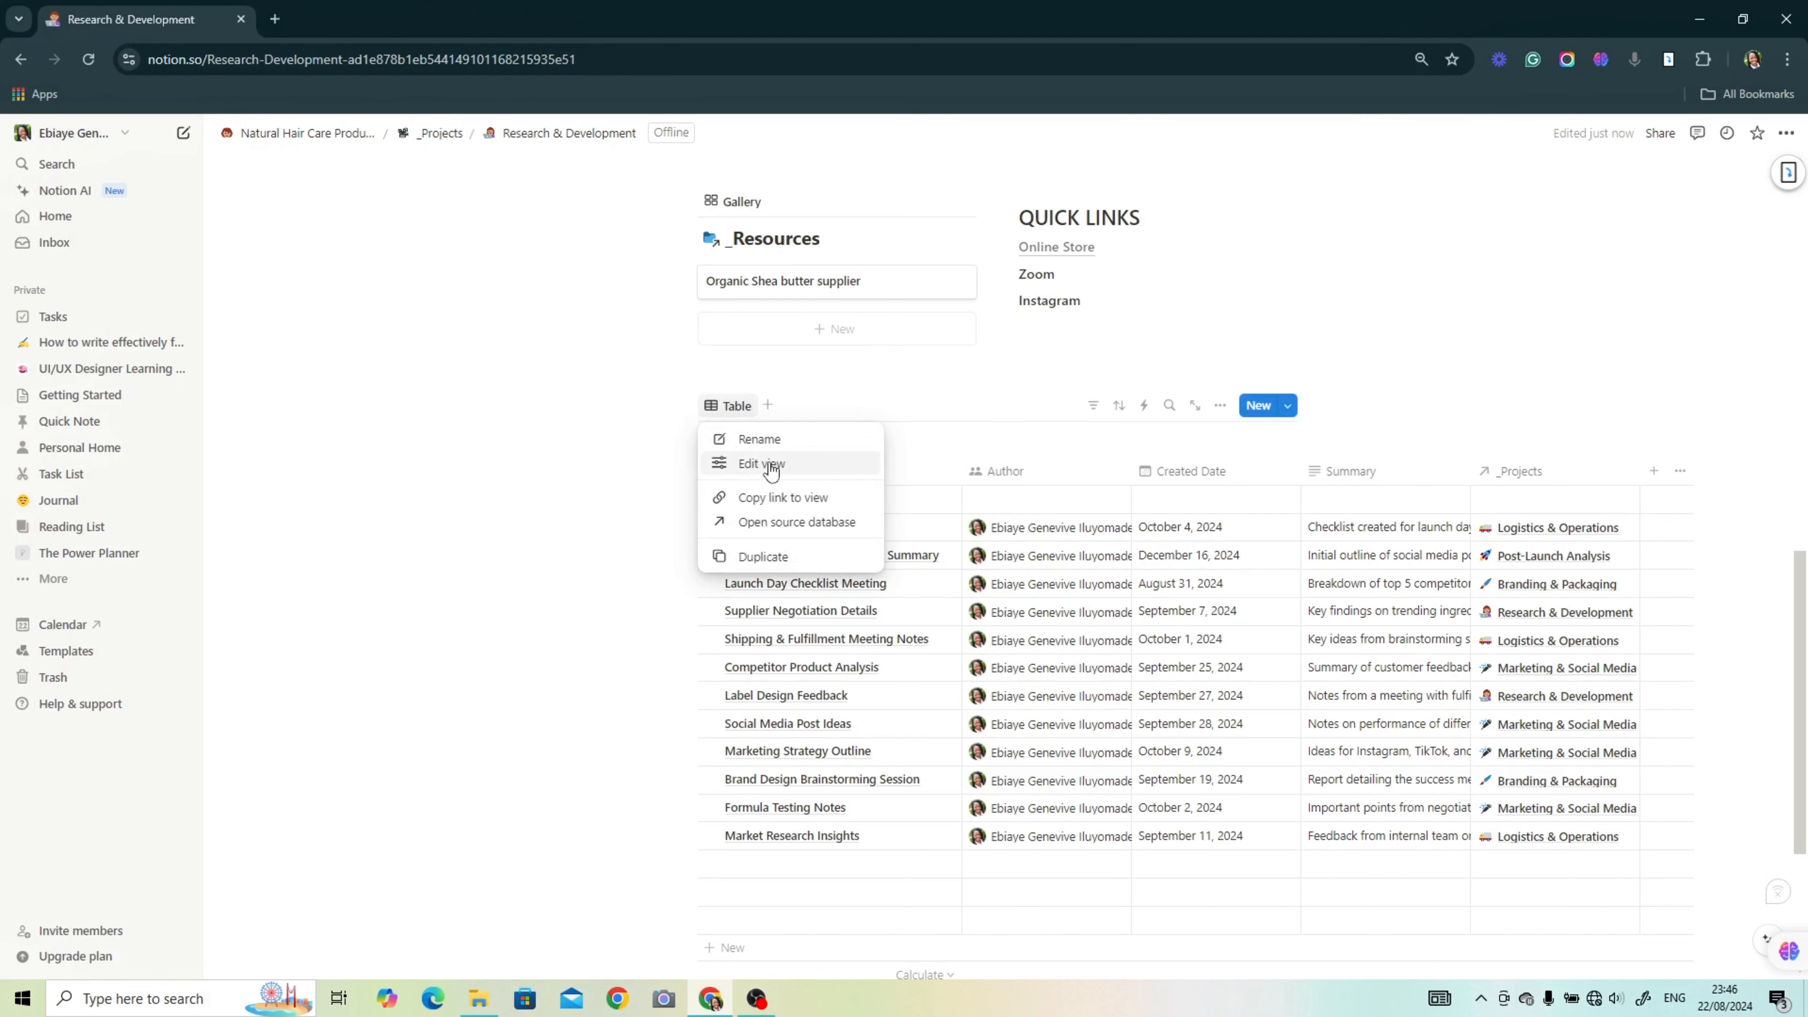
pyautogui.click(770, 464)
pyautogui.click(1501, 513)
pyautogui.click(1391, 487)
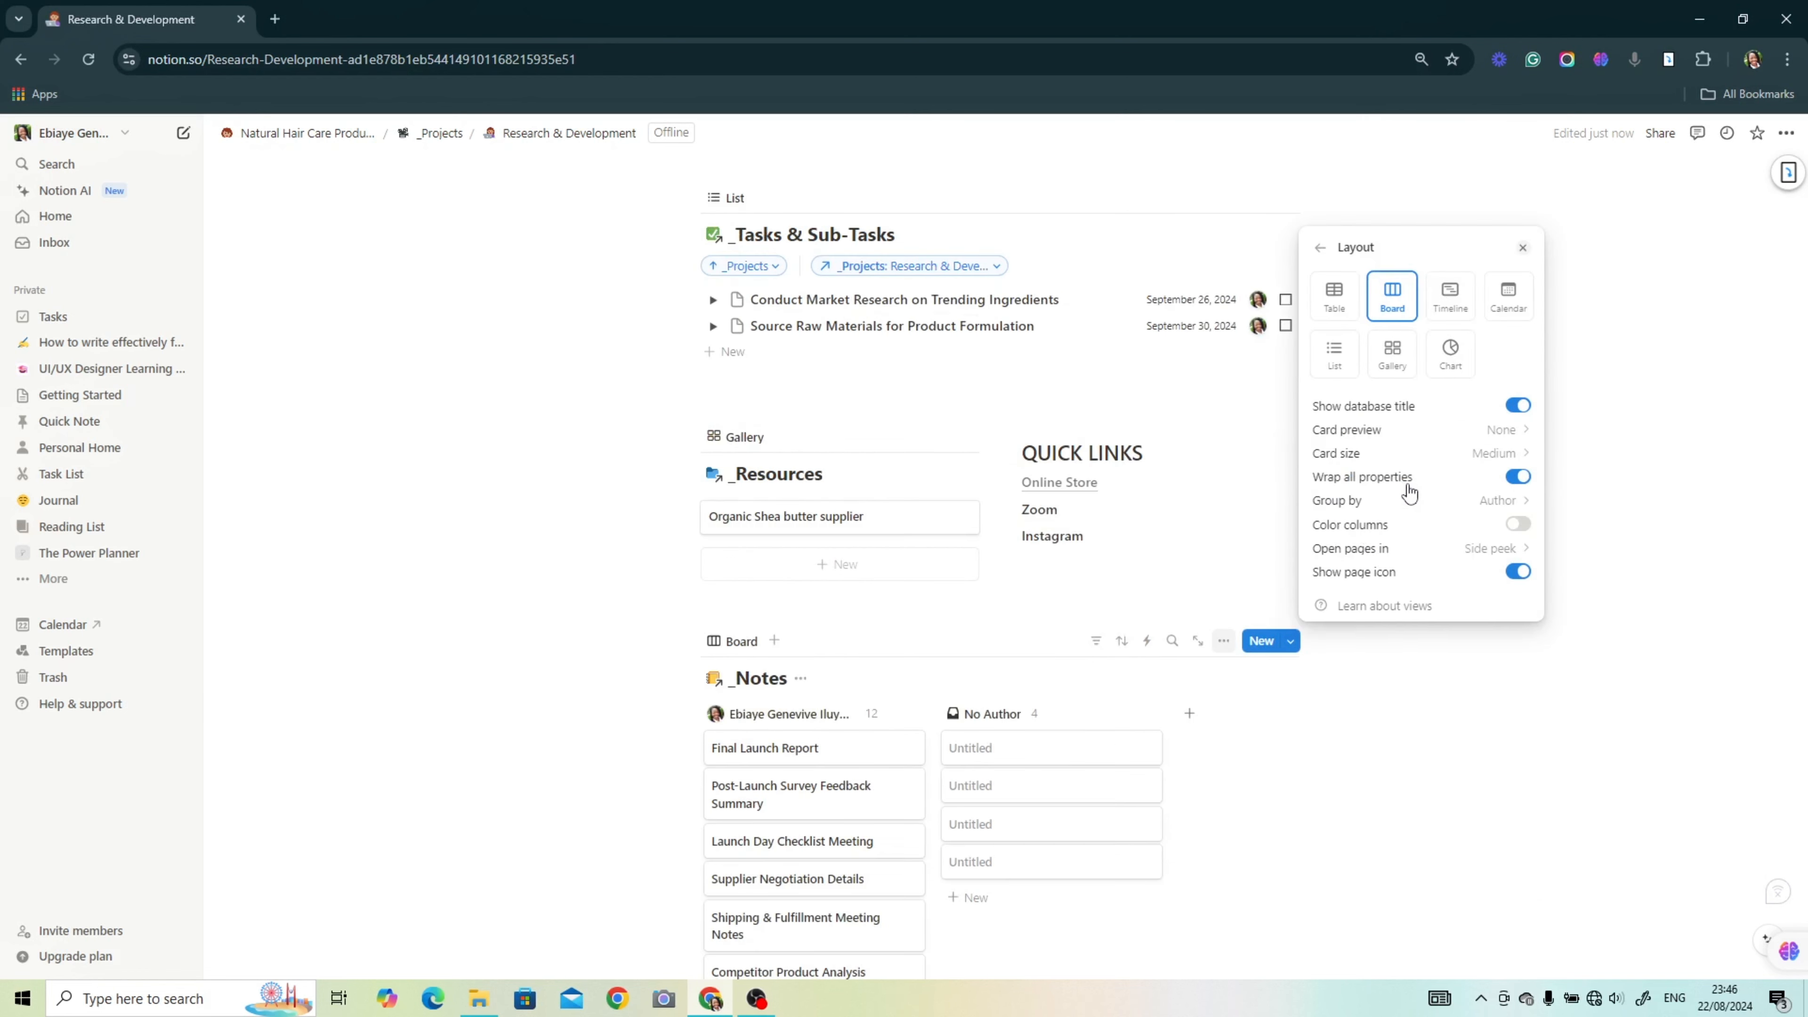
pyautogui.click(1299, 673)
pyautogui.scroll(-2, 1218, 650)
# Step: Filter the _Notes board to entries whose _Projects relation contains Research & Development
pyautogui.click(1224, 483)
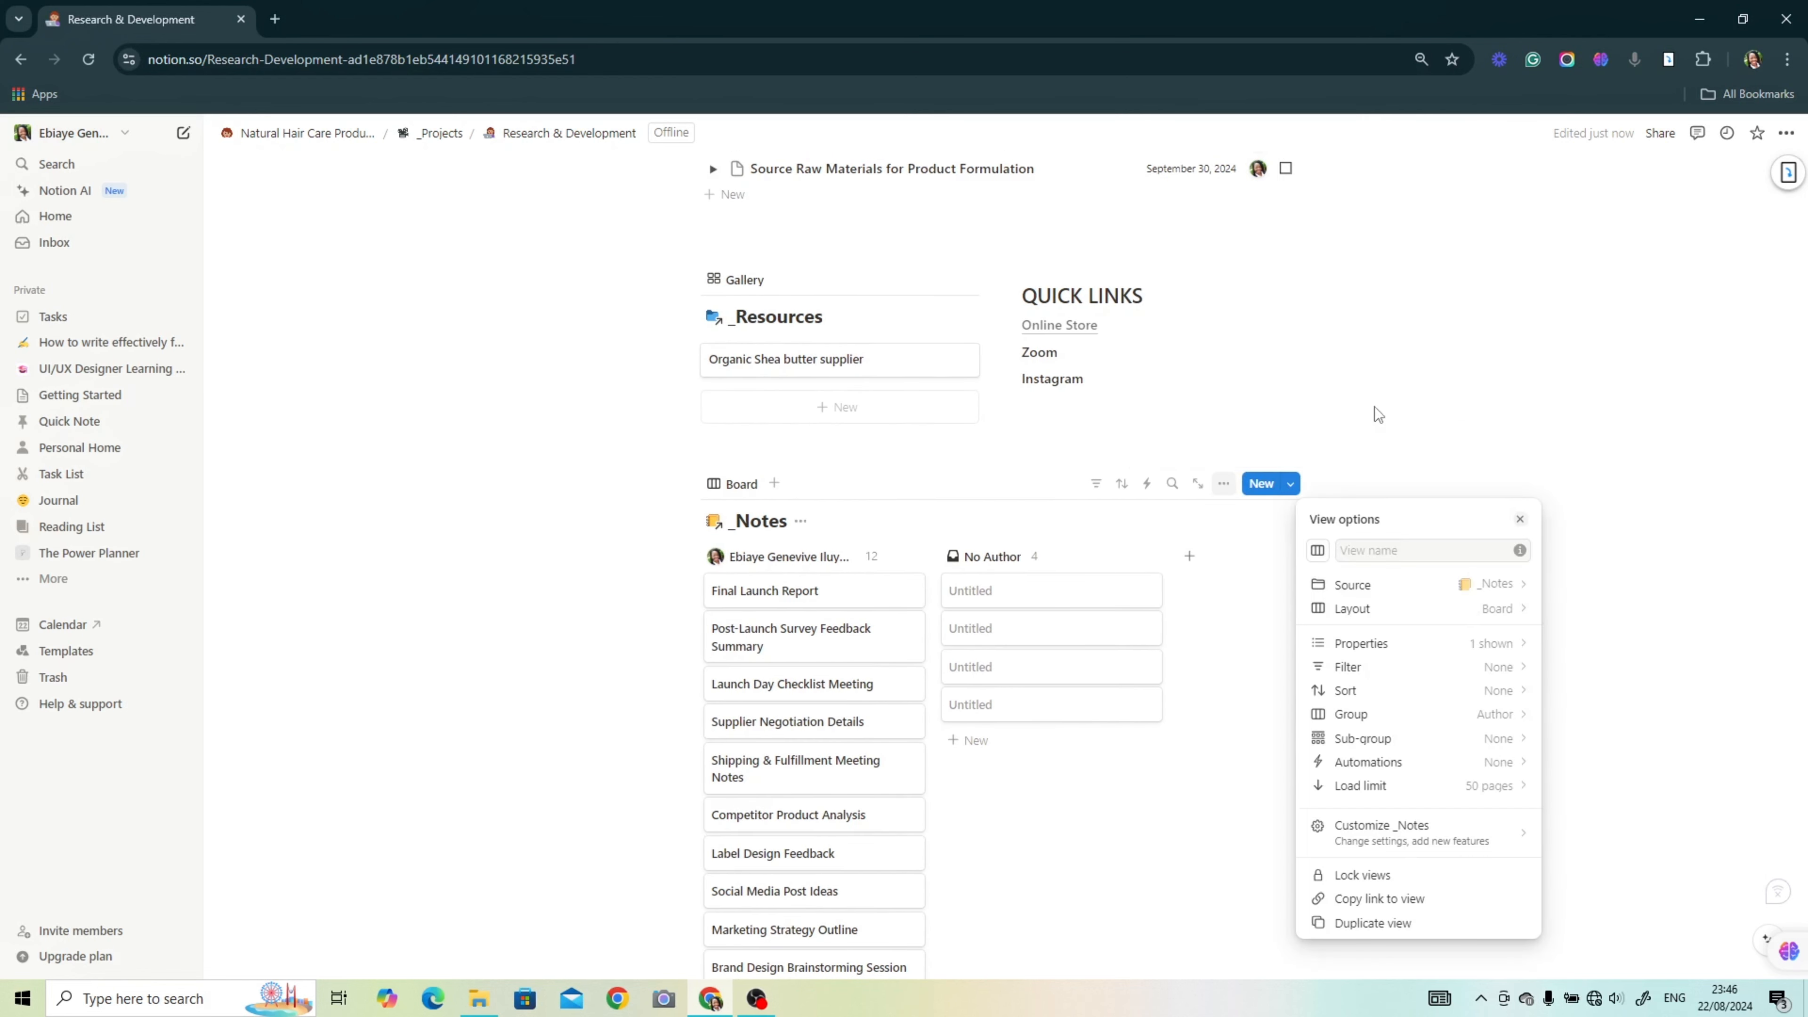
pyautogui.click(1496, 671)
pyautogui.click(1494, 679)
pyautogui.click(1416, 555)
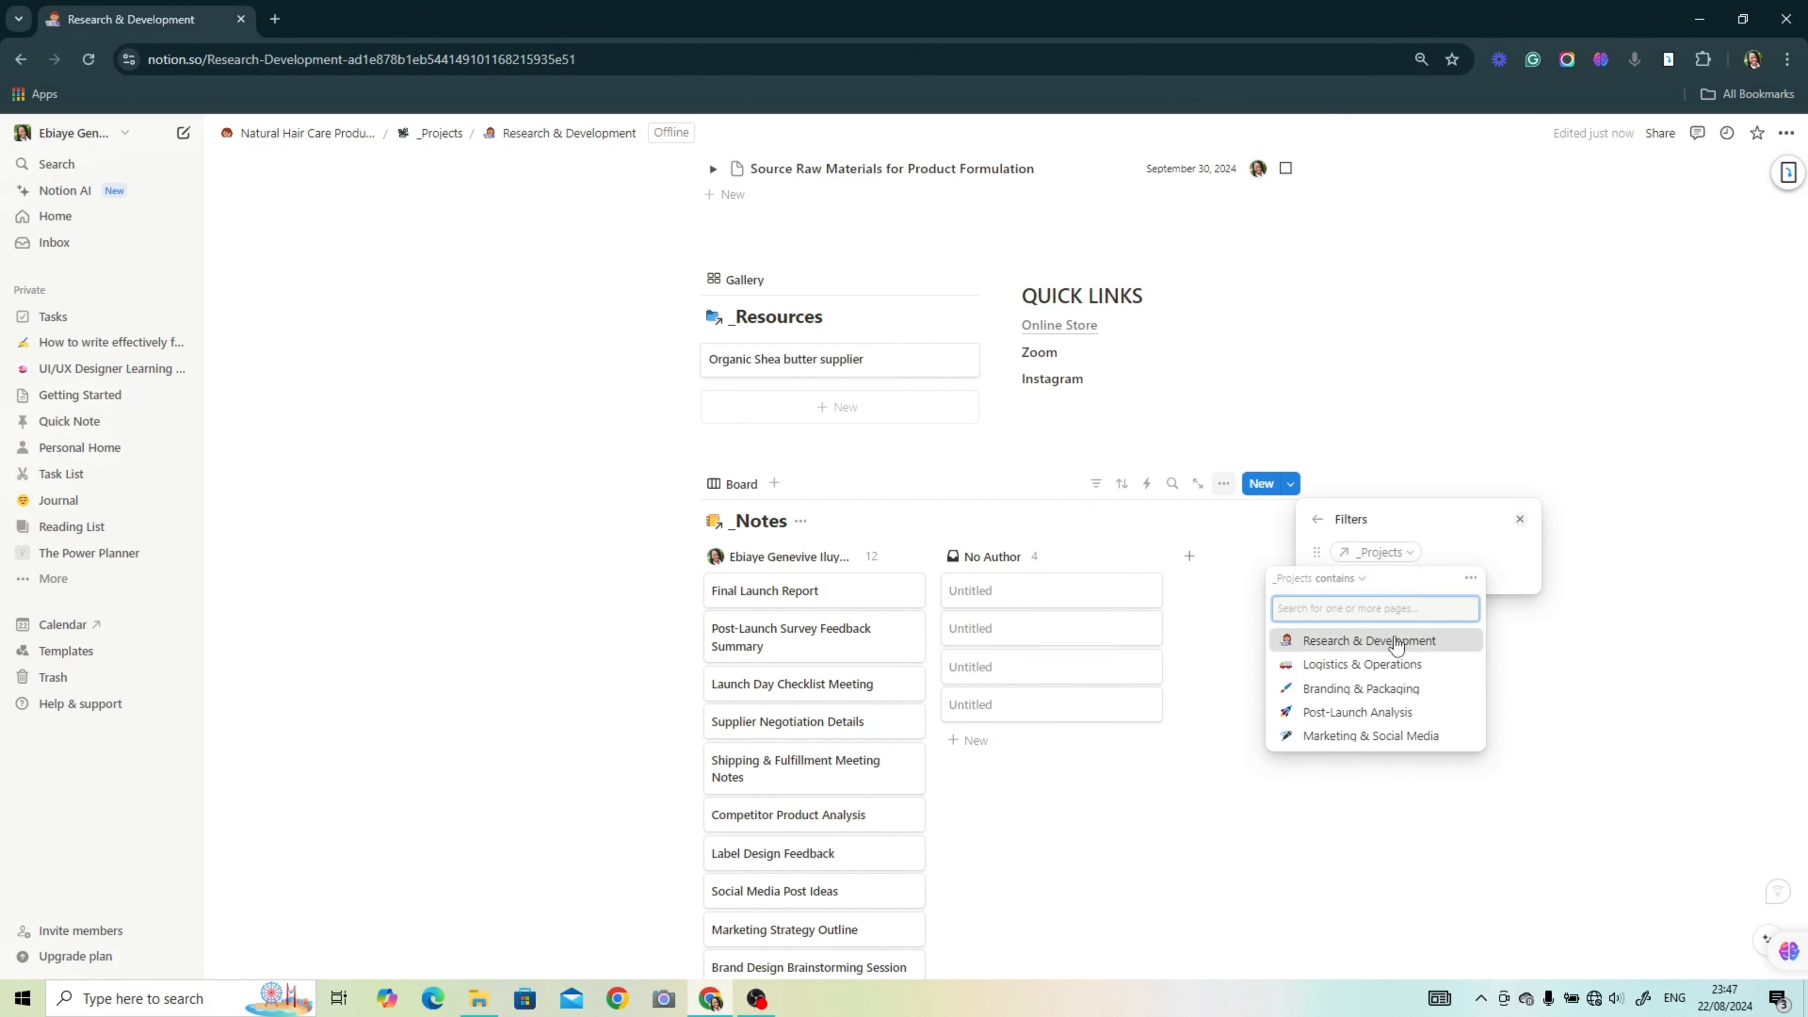
pyautogui.click(1394, 643)
pyautogui.click(1184, 772)
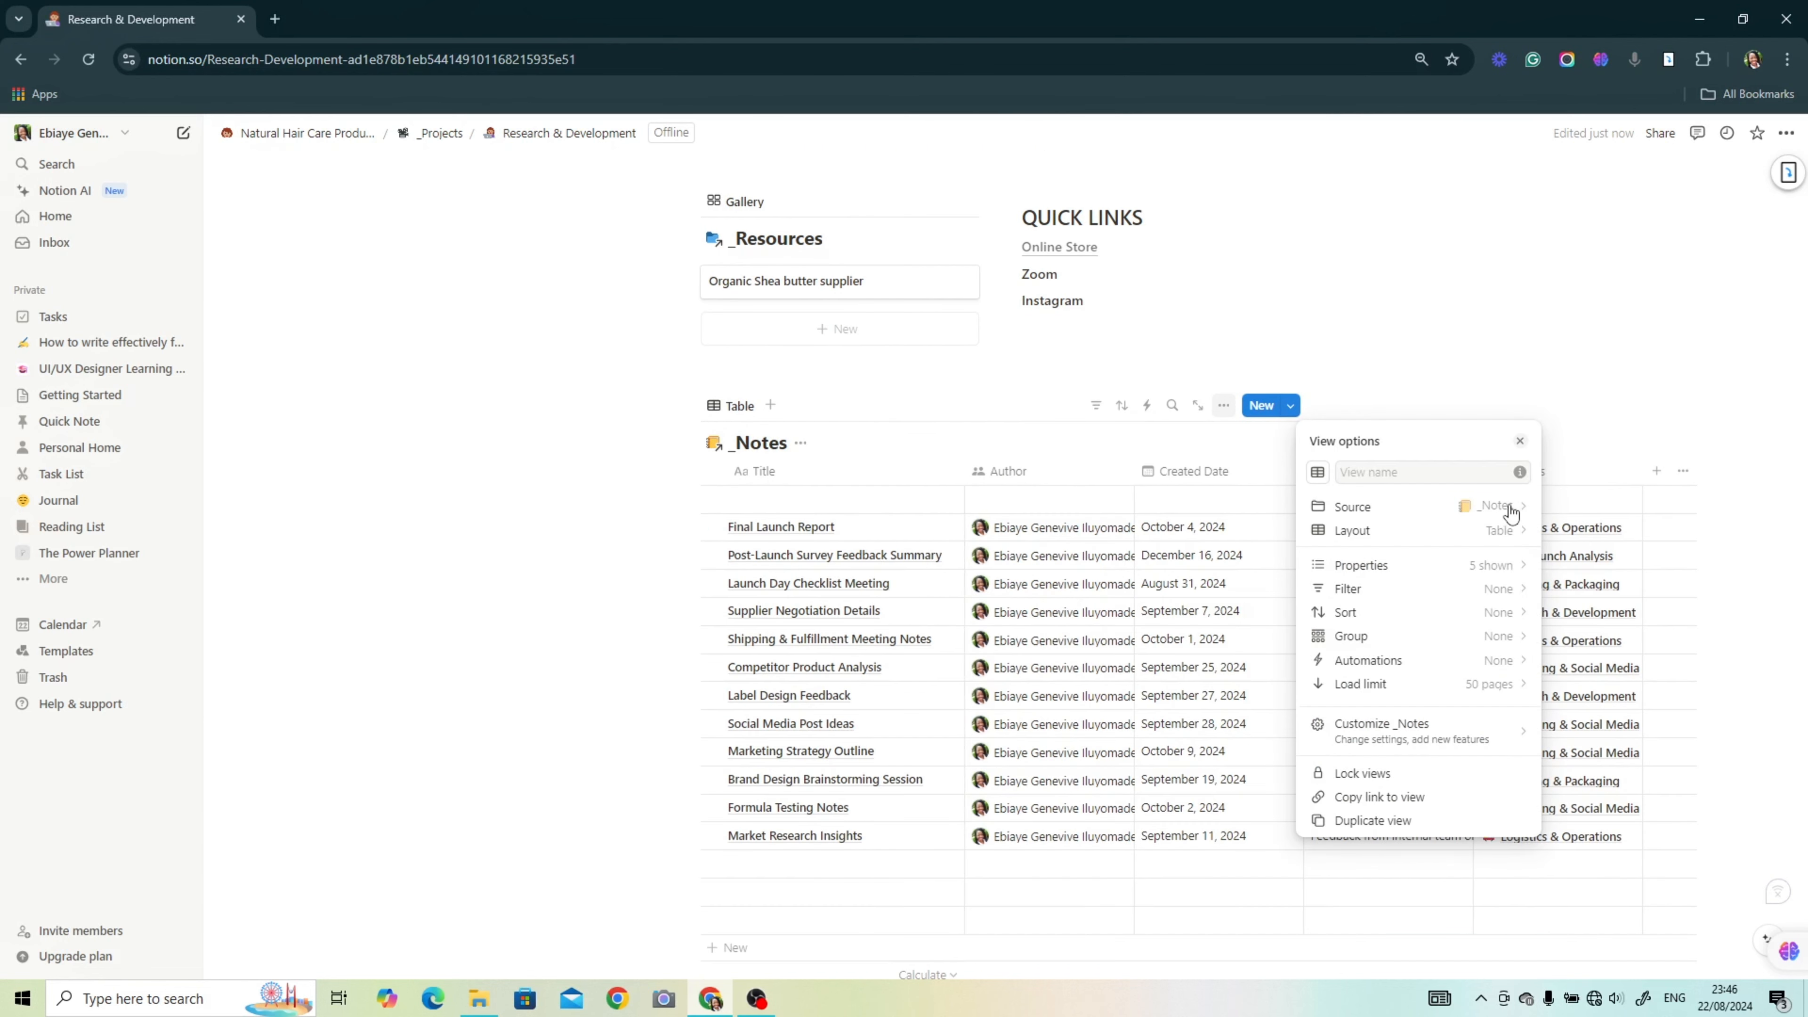
# Step: Change the linked _Notes table into a Board layout
pyautogui.click(1508, 535)
pyautogui.click(1390, 491)
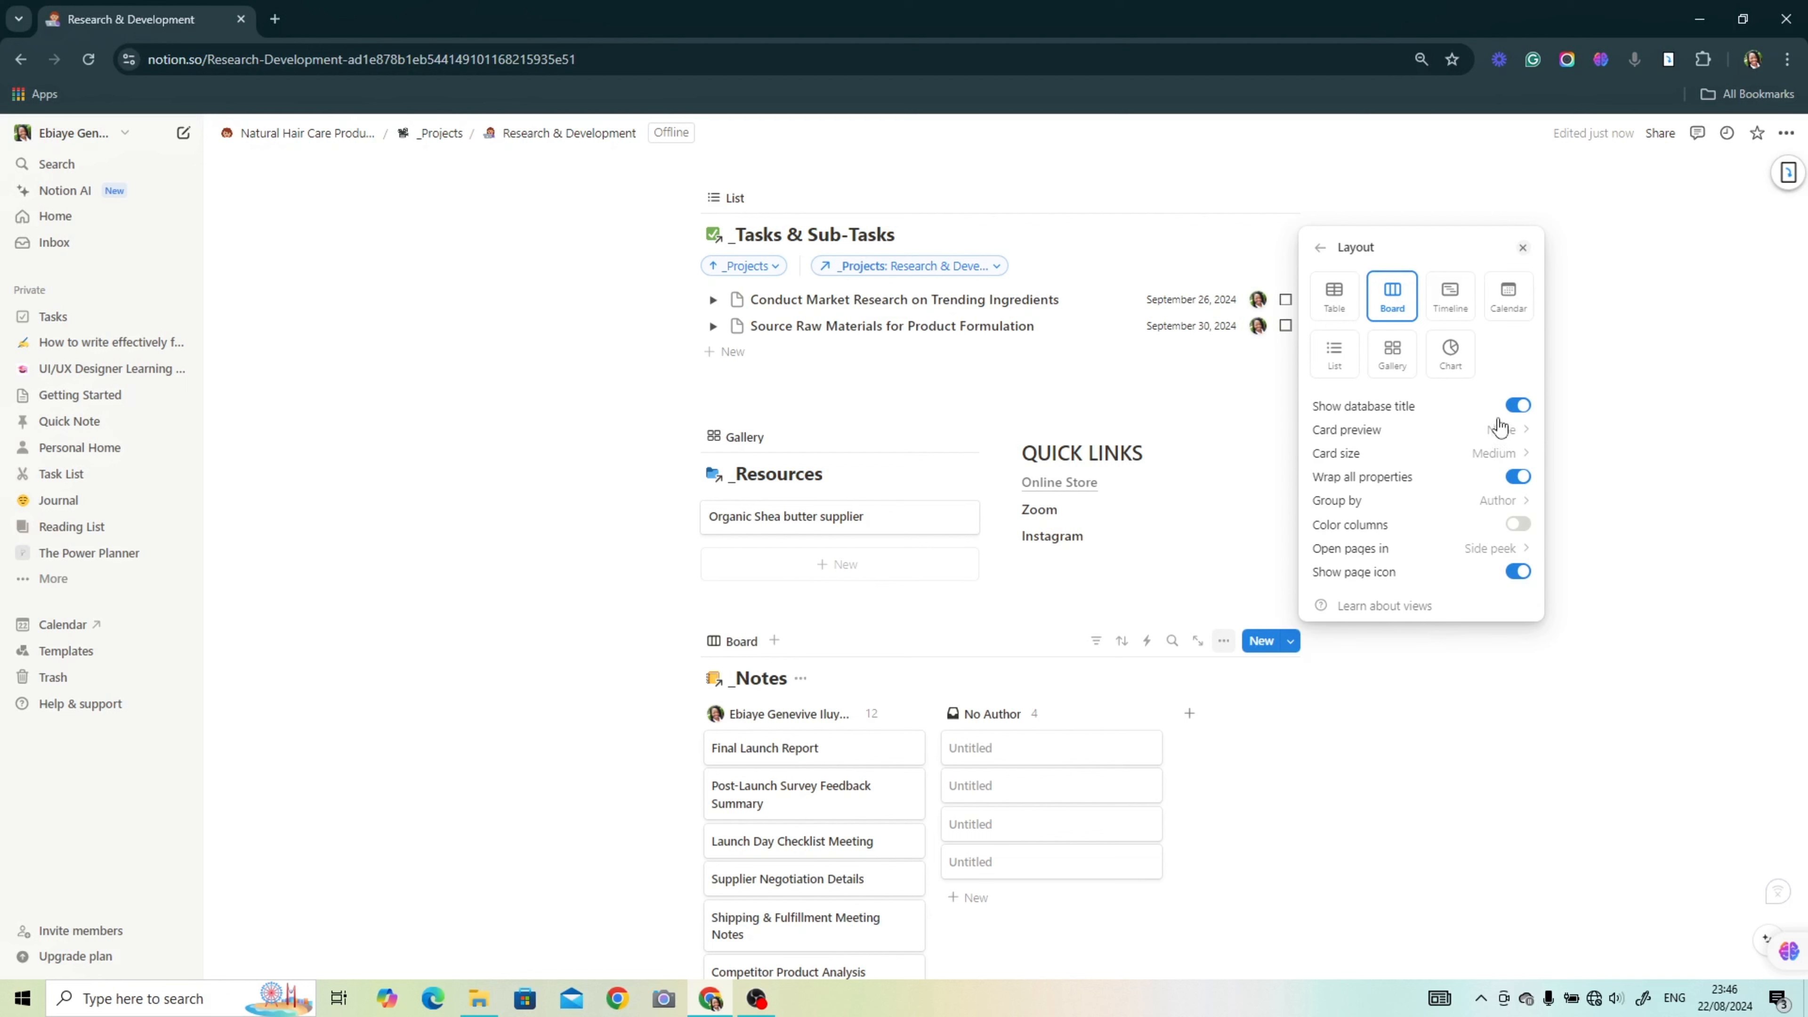
pyautogui.press('Escape')
pyautogui.scroll(-3, 1301, 622)
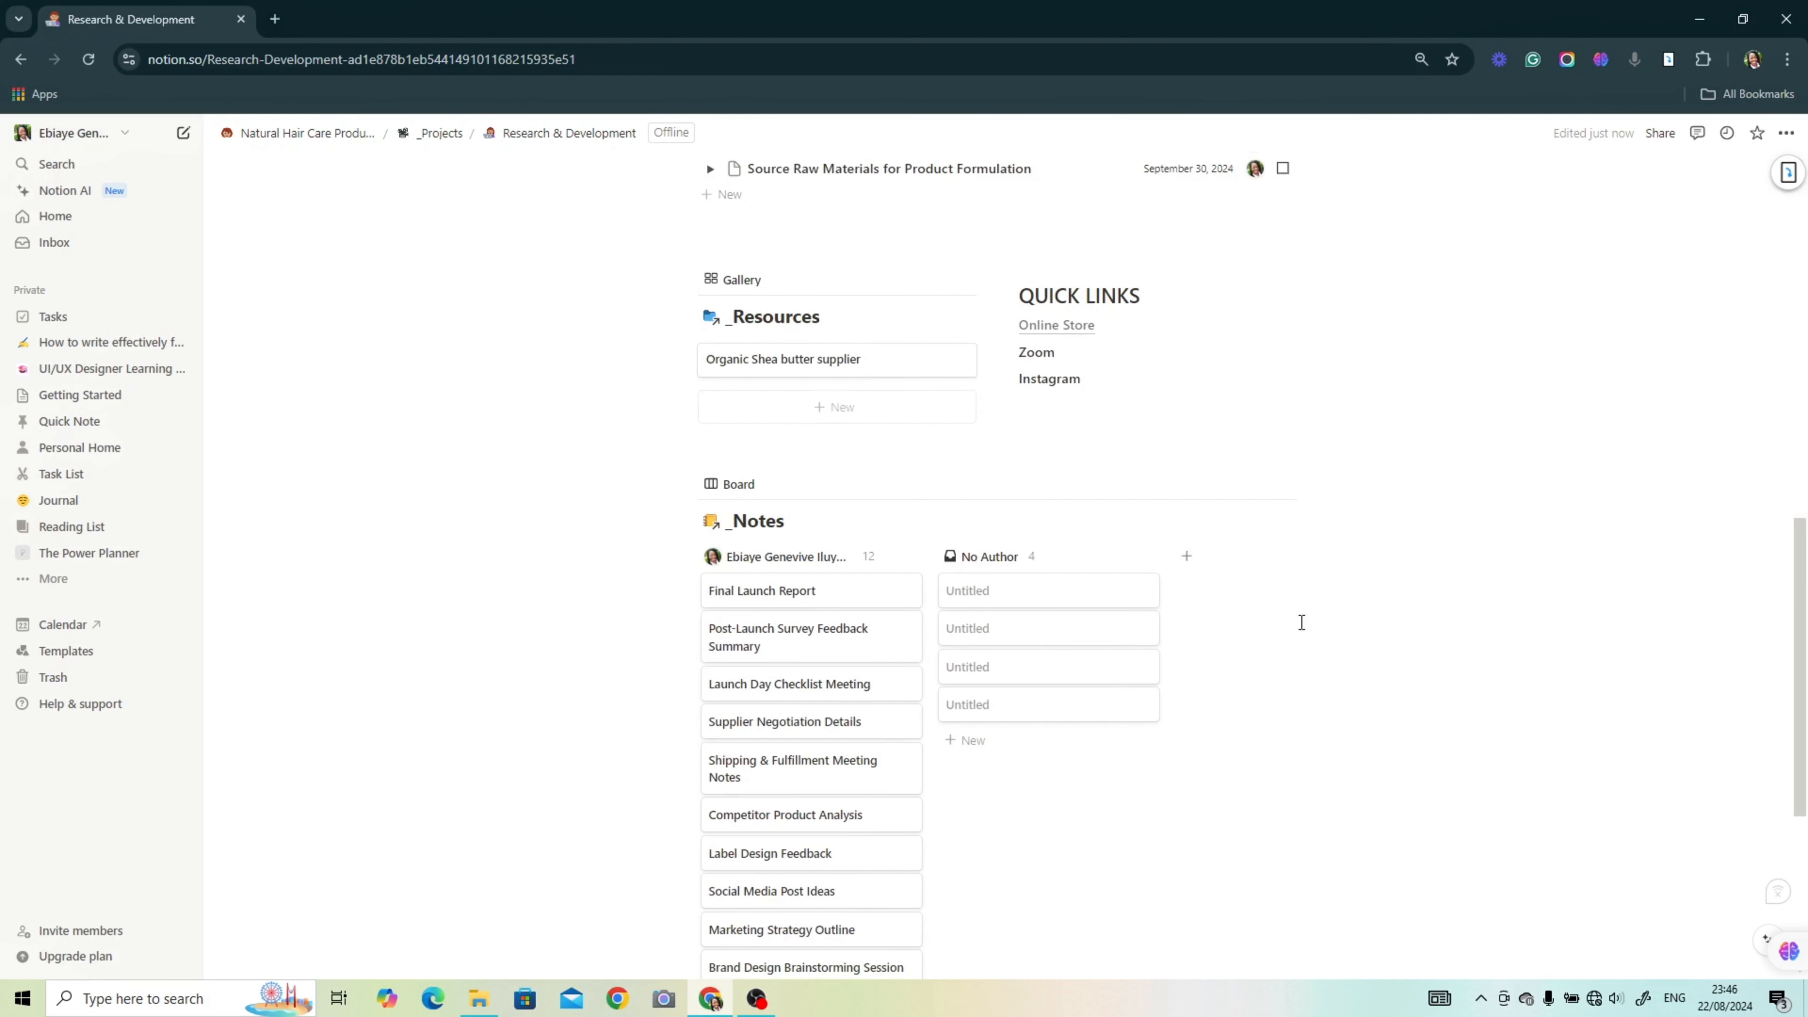
# Step: Add a _Projects filter to the _Notes board so that it contains Research & Development
pyautogui.click(1224, 483)
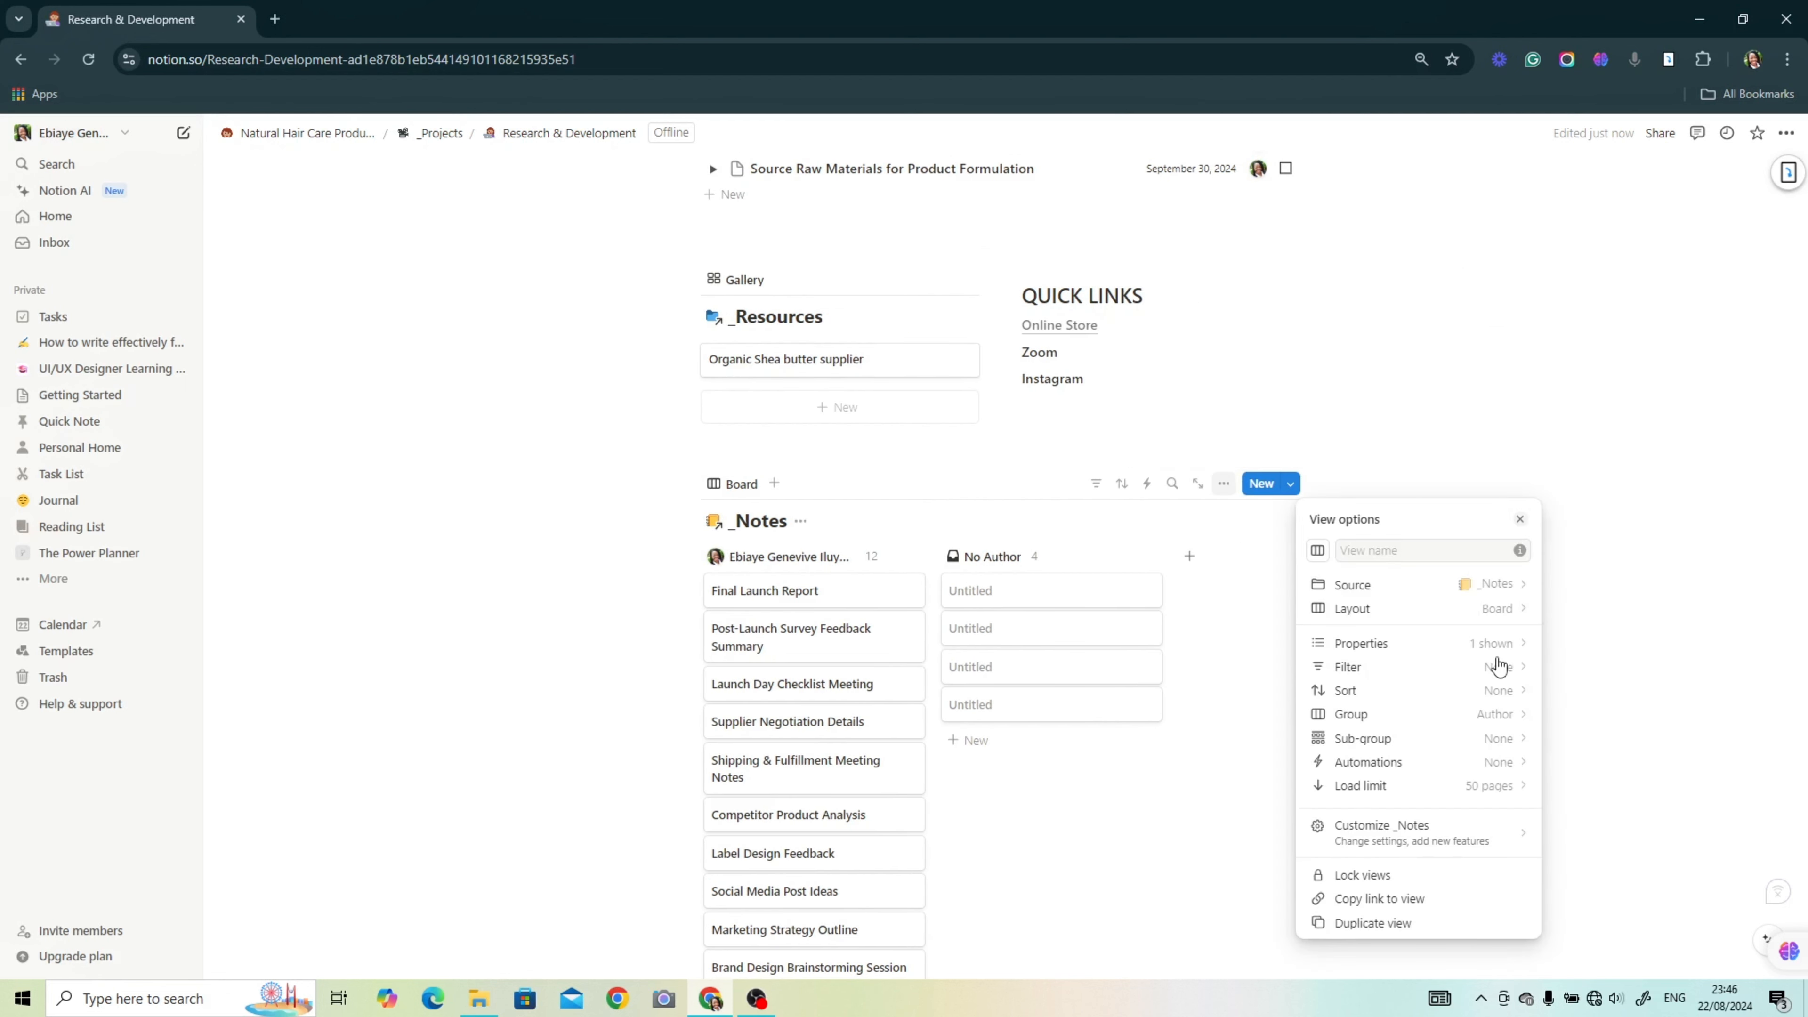
pyautogui.click(1502, 670)
pyautogui.click(1382, 676)
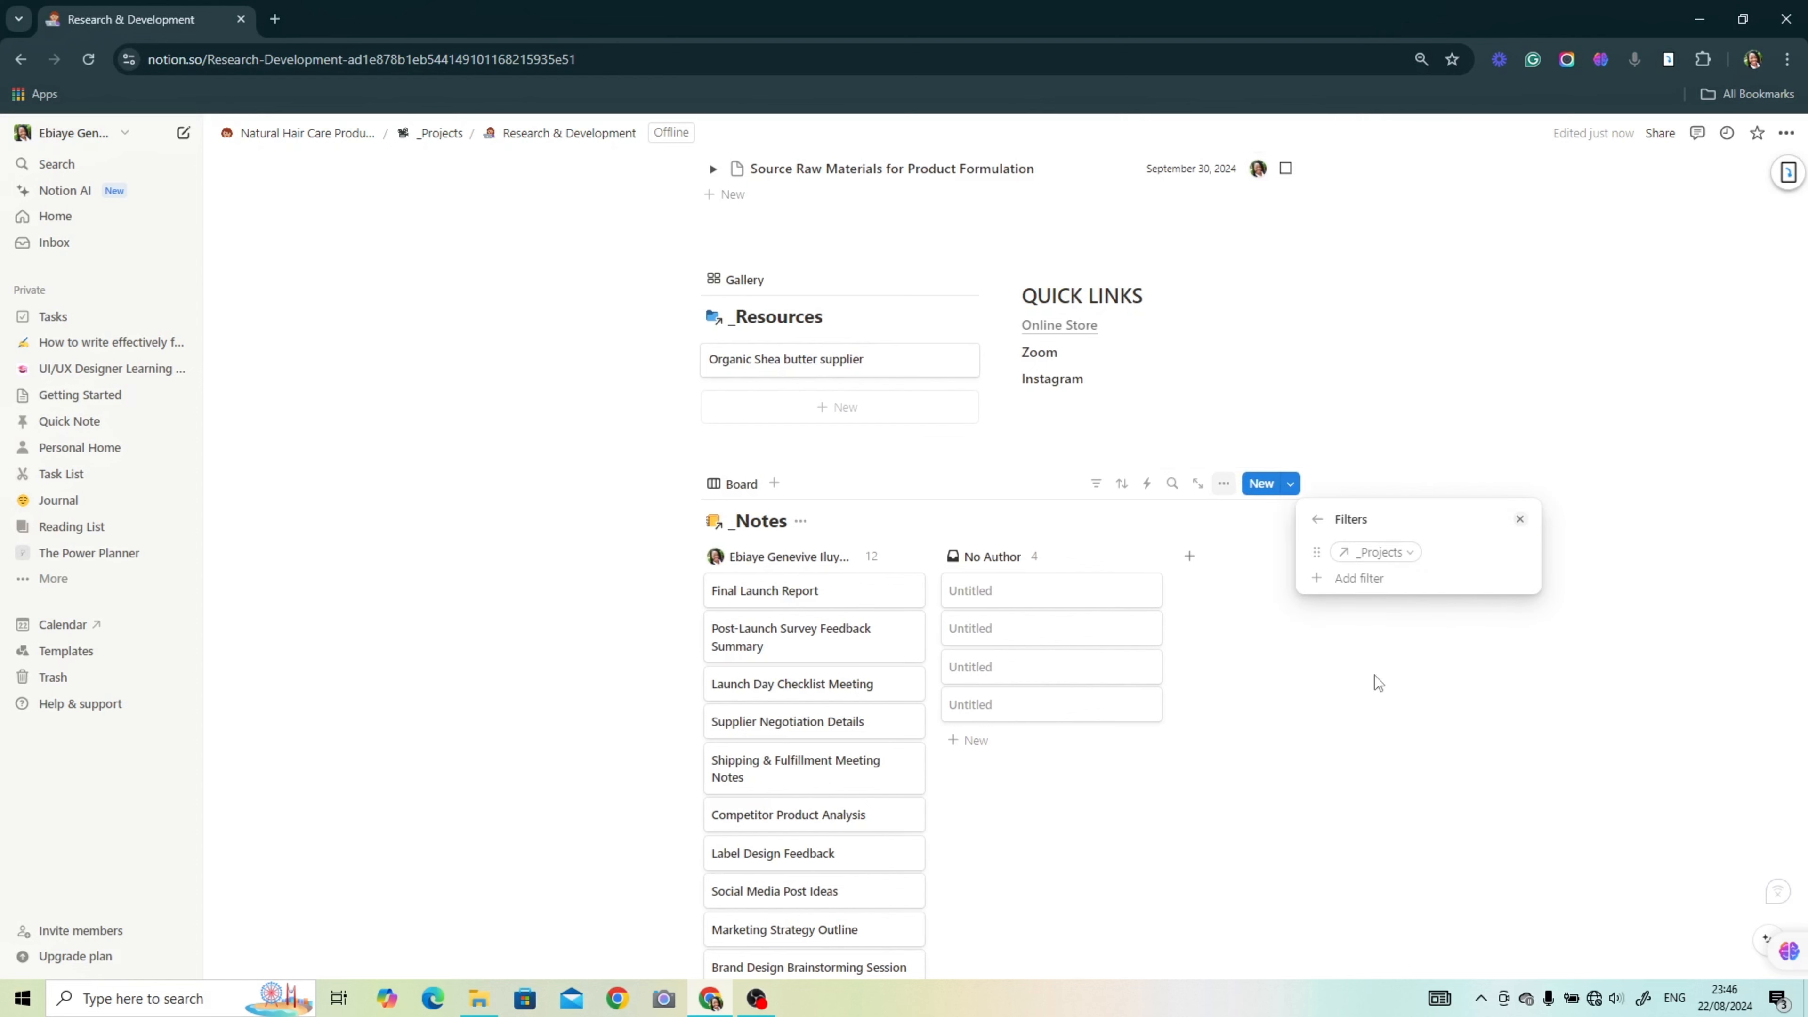
pyautogui.click(1413, 564)
pyautogui.click(1392, 640)
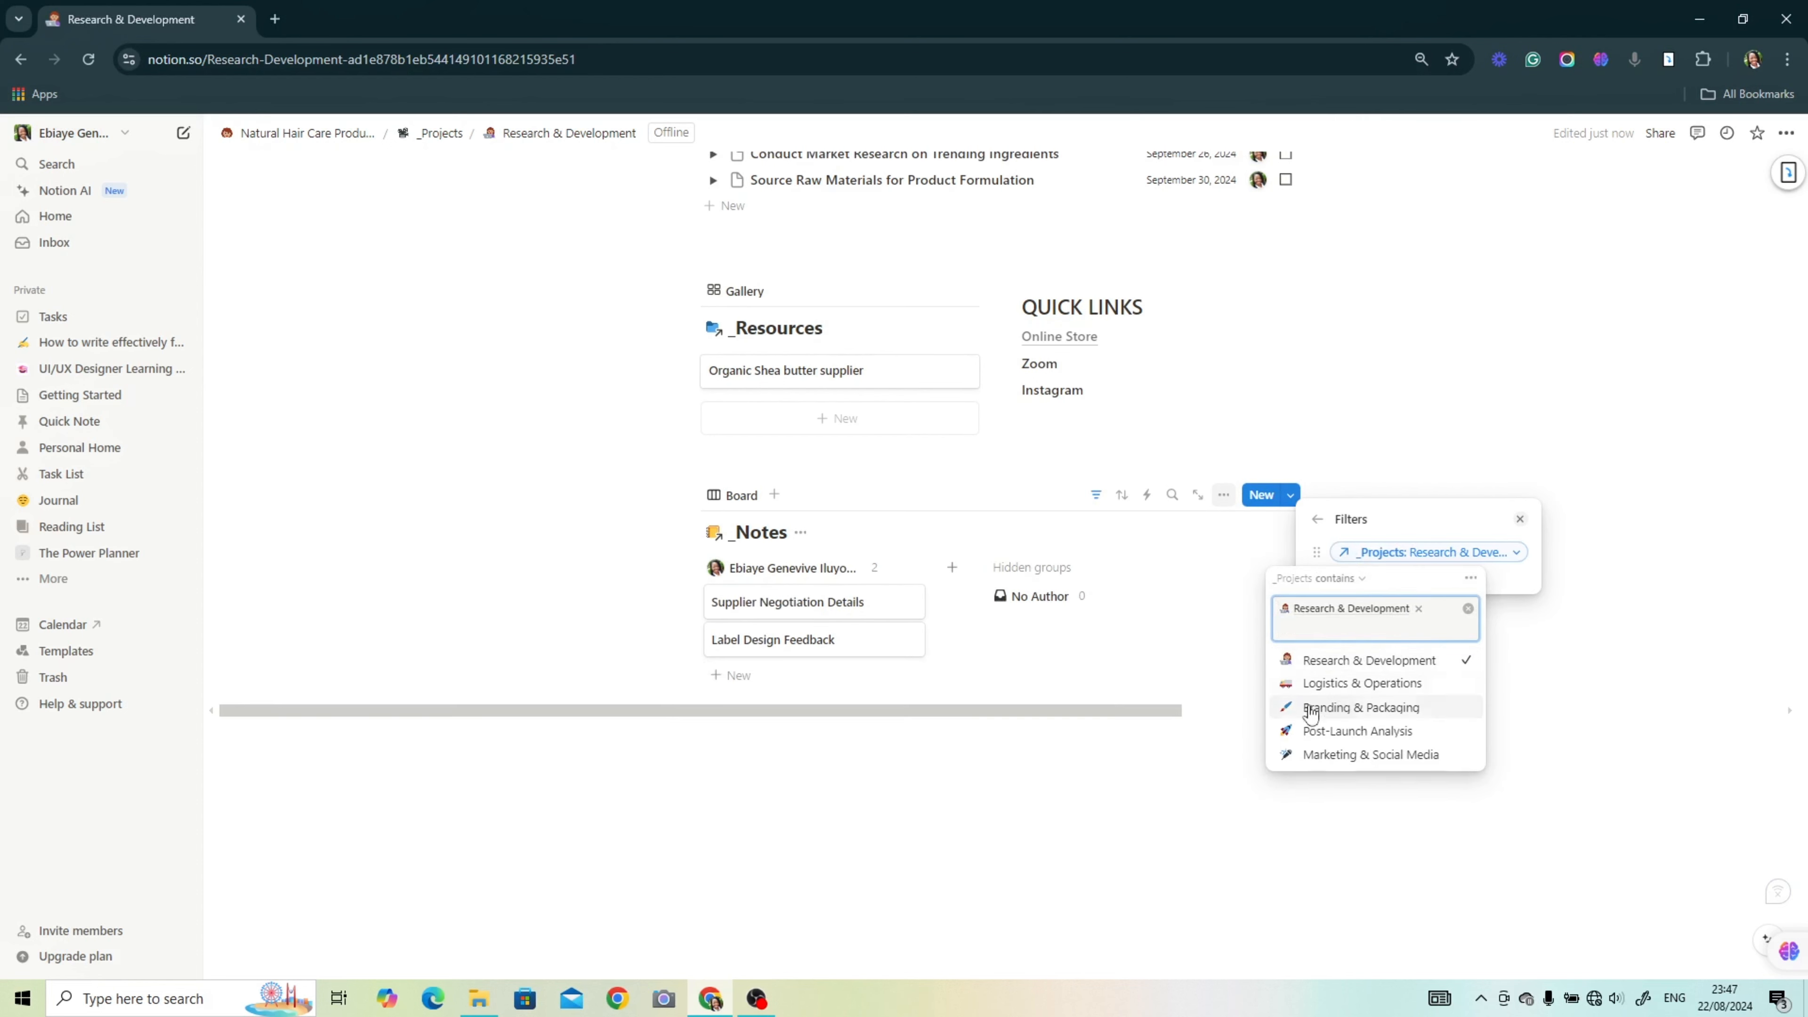
pyautogui.click(1187, 769)
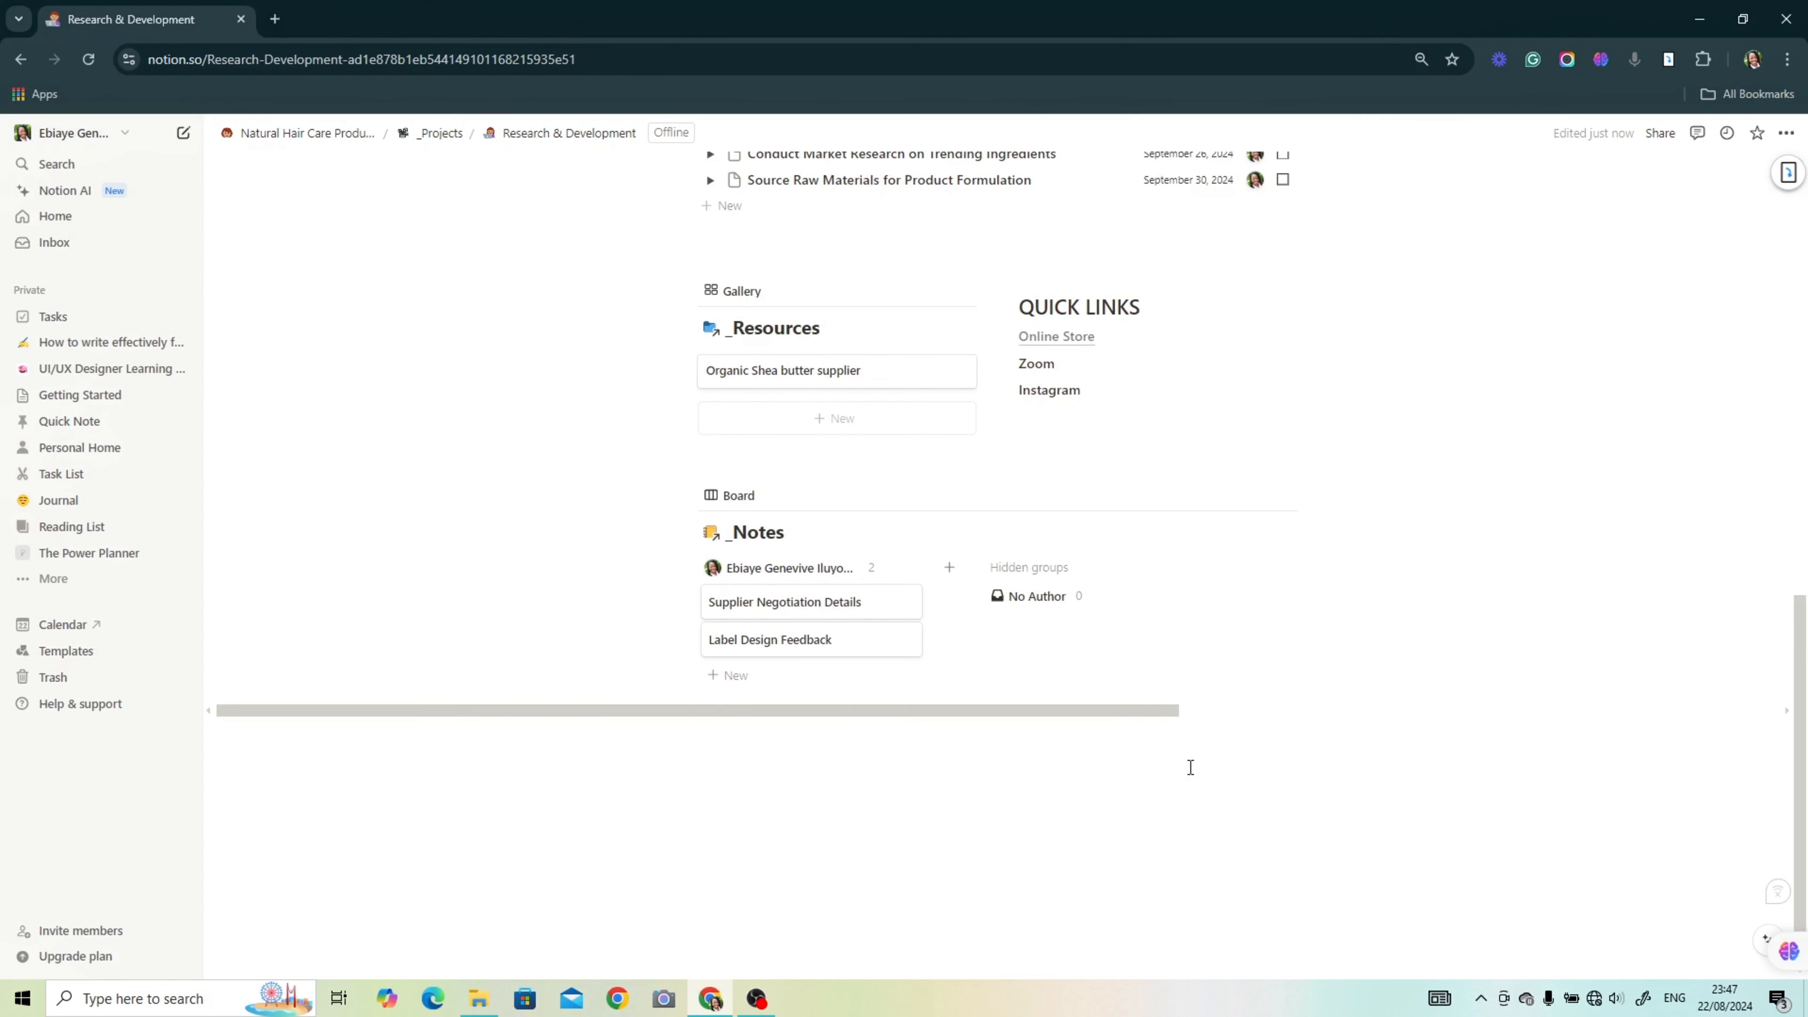
# Step: Show the Meeting type property in the _Meetings & Events list view
pyautogui.scroll(-1, 1456, 500)
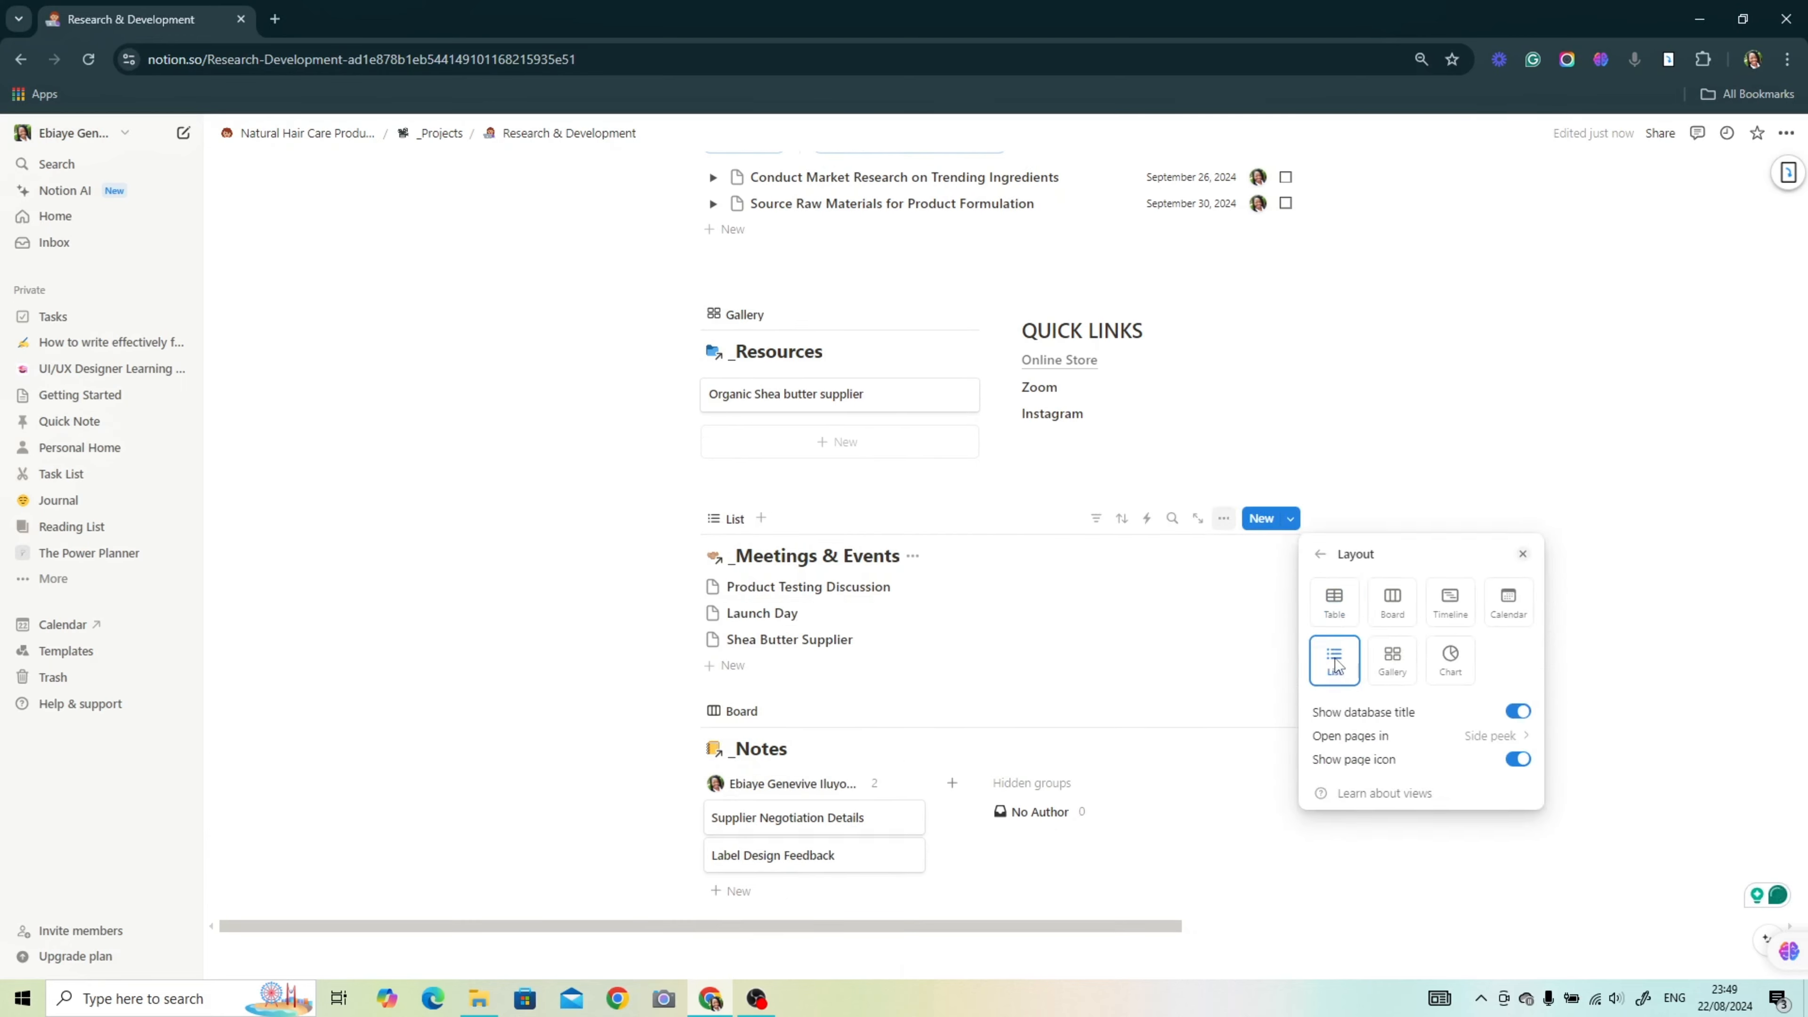
pyautogui.click(1220, 518)
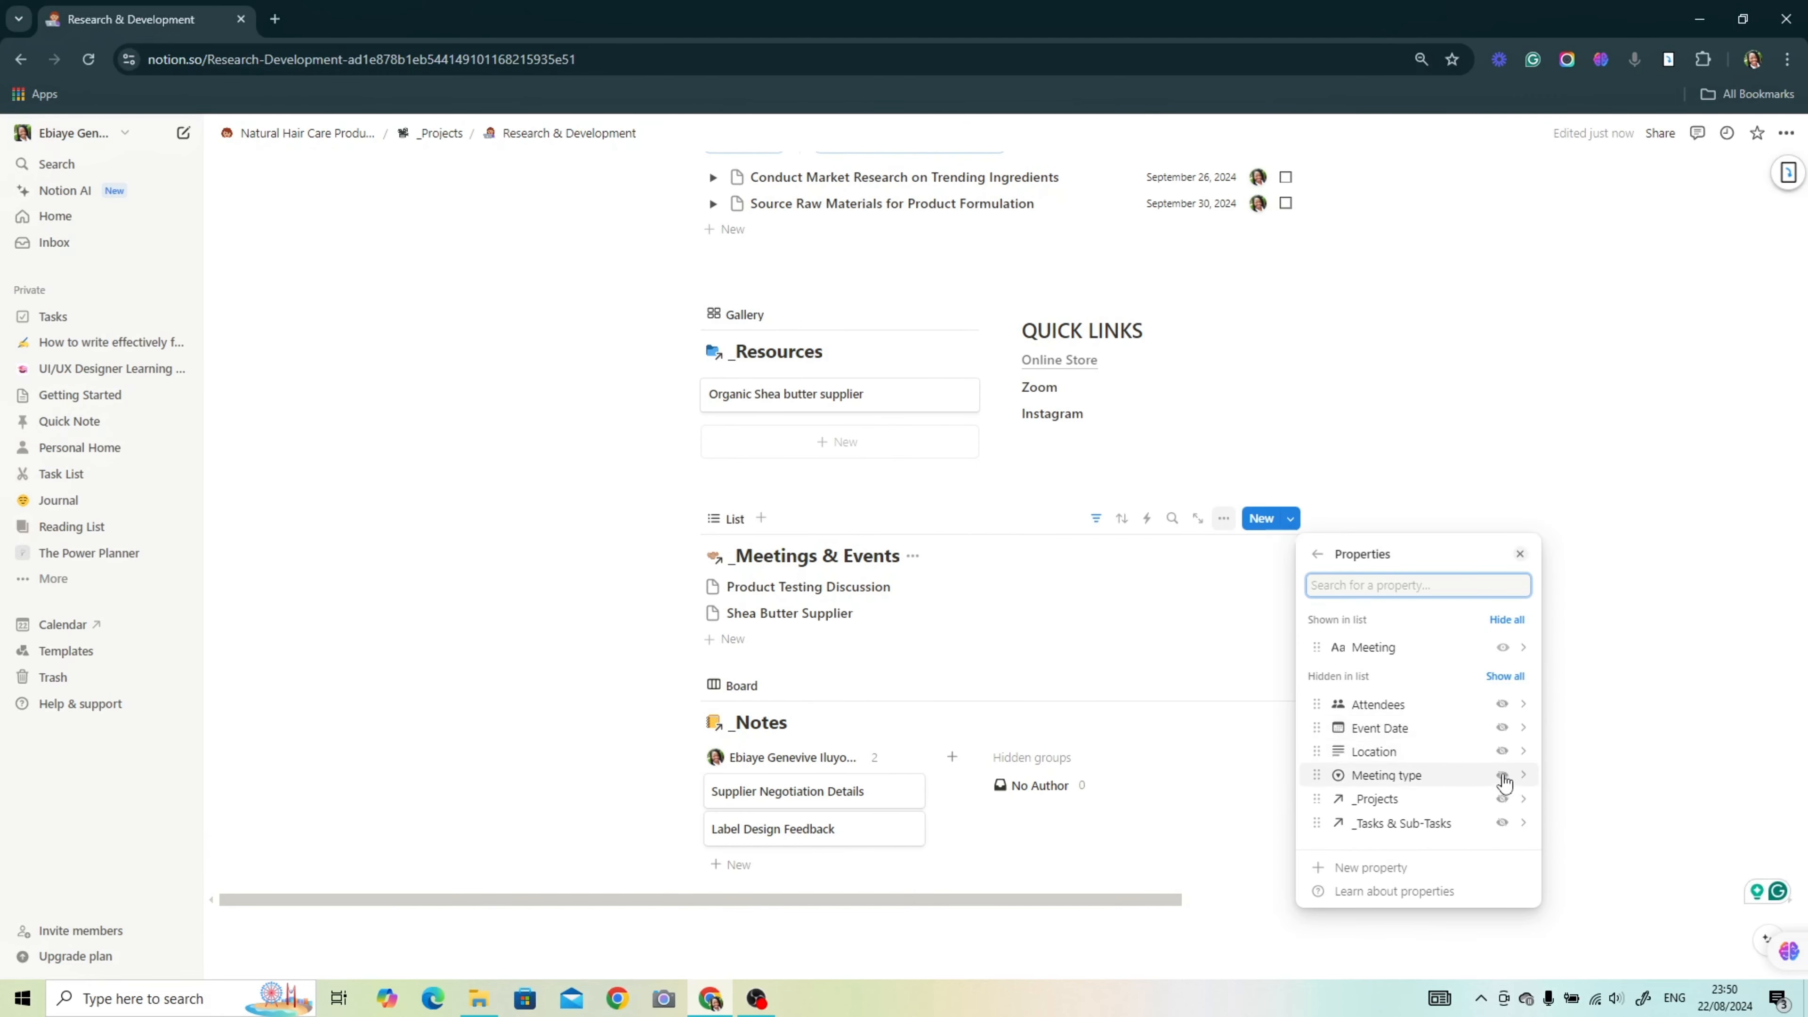
pyautogui.click(1497, 777)
pyautogui.press('Escape')
# Step: Expand the sub-tasks of Source Raw Materials for Product Formulation and review the linked views further down the page
pyautogui.scroll(6, 1446, 643)
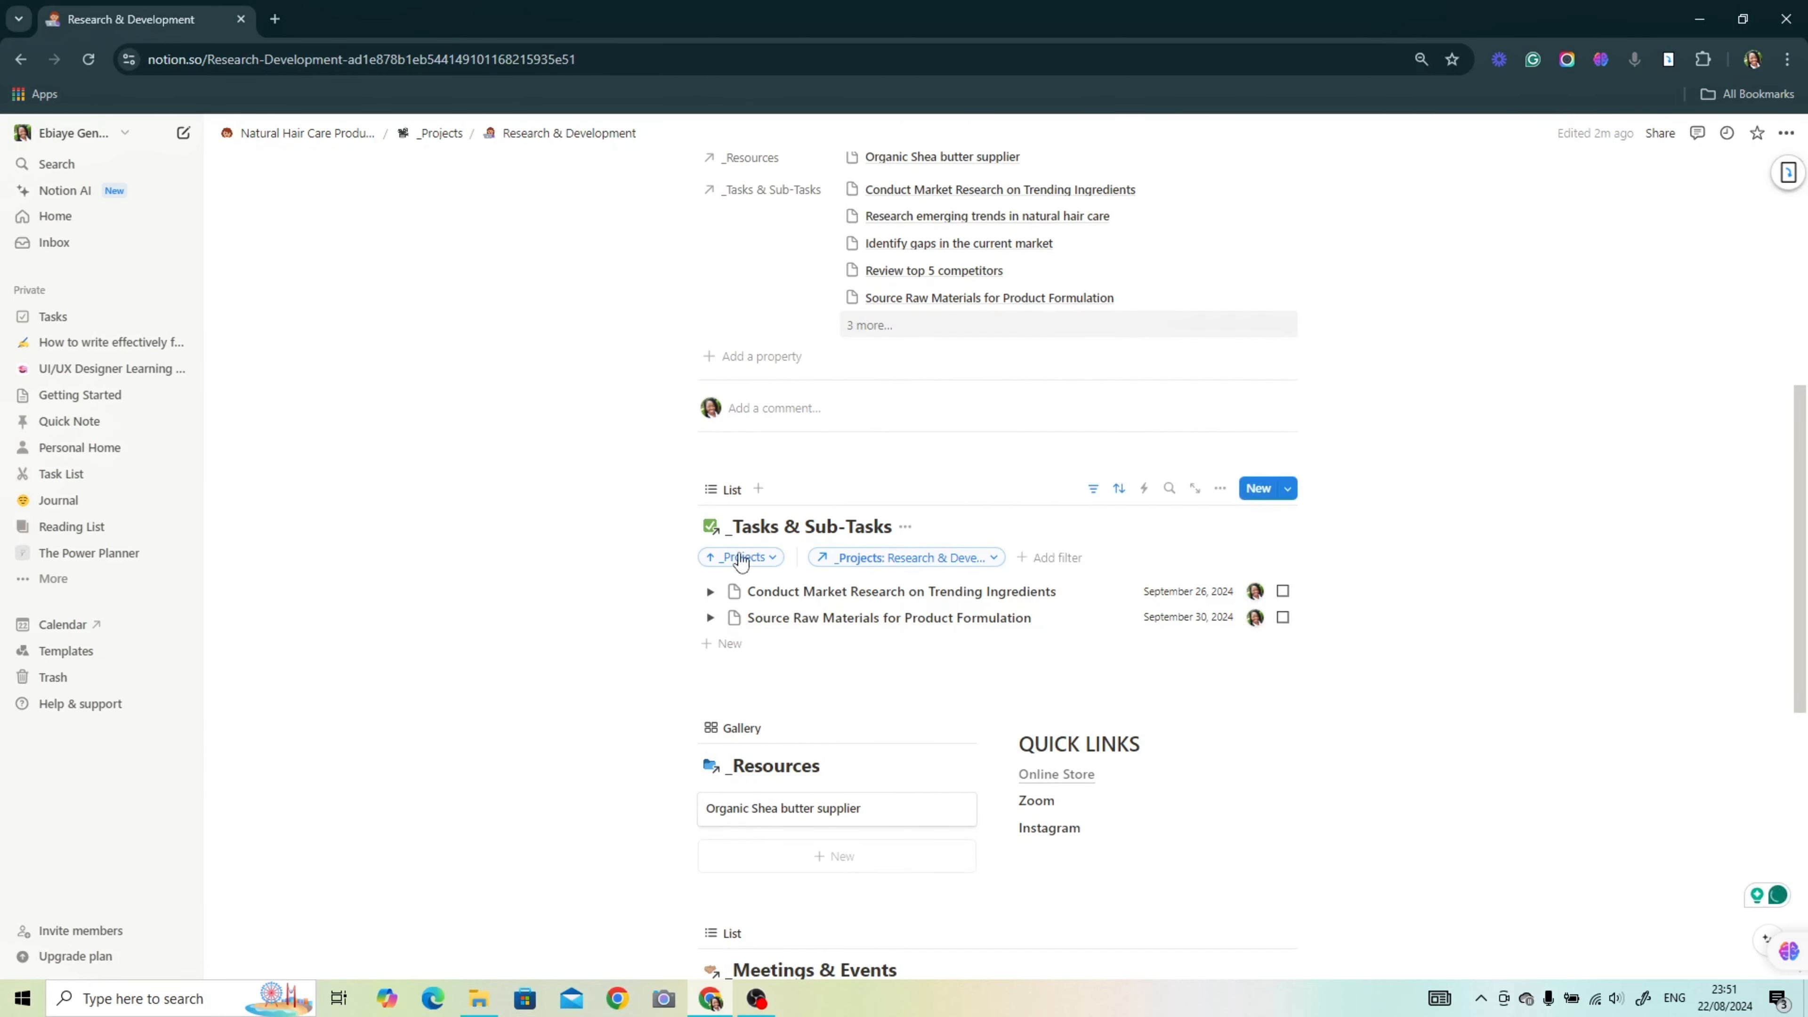
pyautogui.click(709, 617)
pyautogui.scroll(-5, 1456, 470)
pyautogui.scroll(-5, 1456, 469)
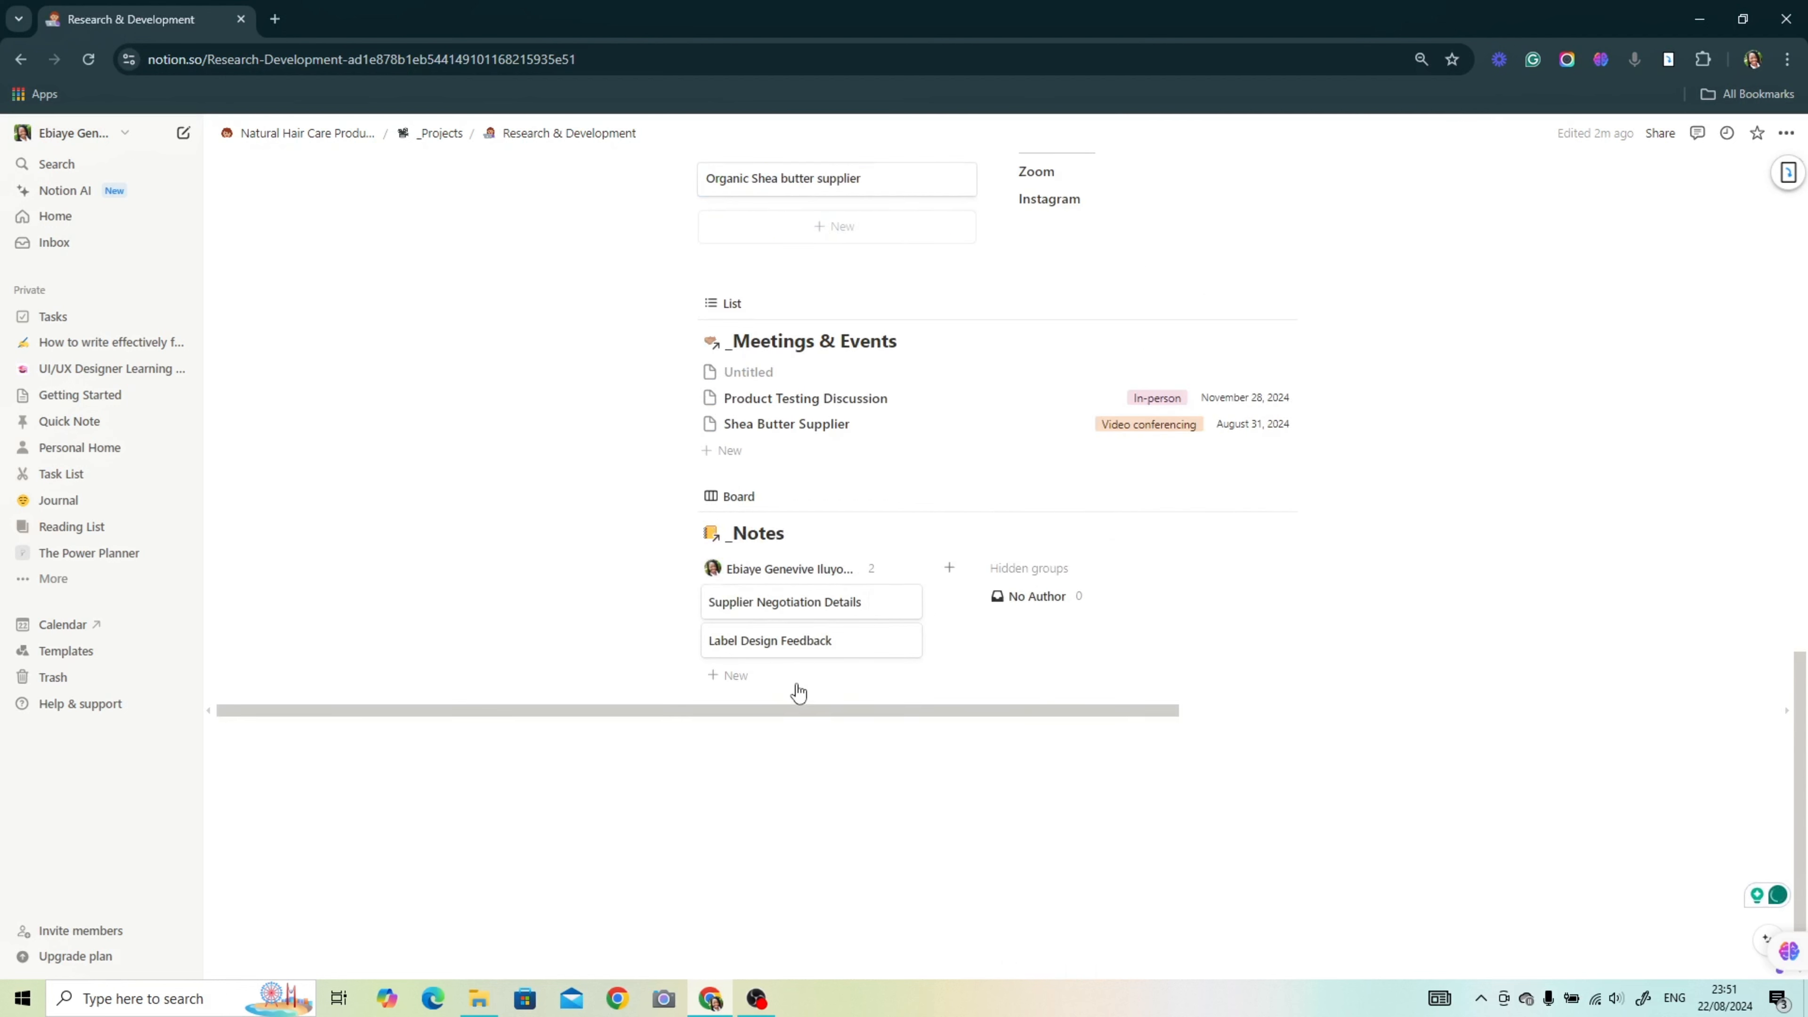
# Step: Select all content blocks below the Research & Development page's properties and cut them
pyautogui.click(899, 748)
pyautogui.moveTo(613, 711)
pyautogui.mouseDown()
pyautogui.moveTo(670, 695)
pyautogui.moveTo(614, 712)
pyautogui.mouseUp()
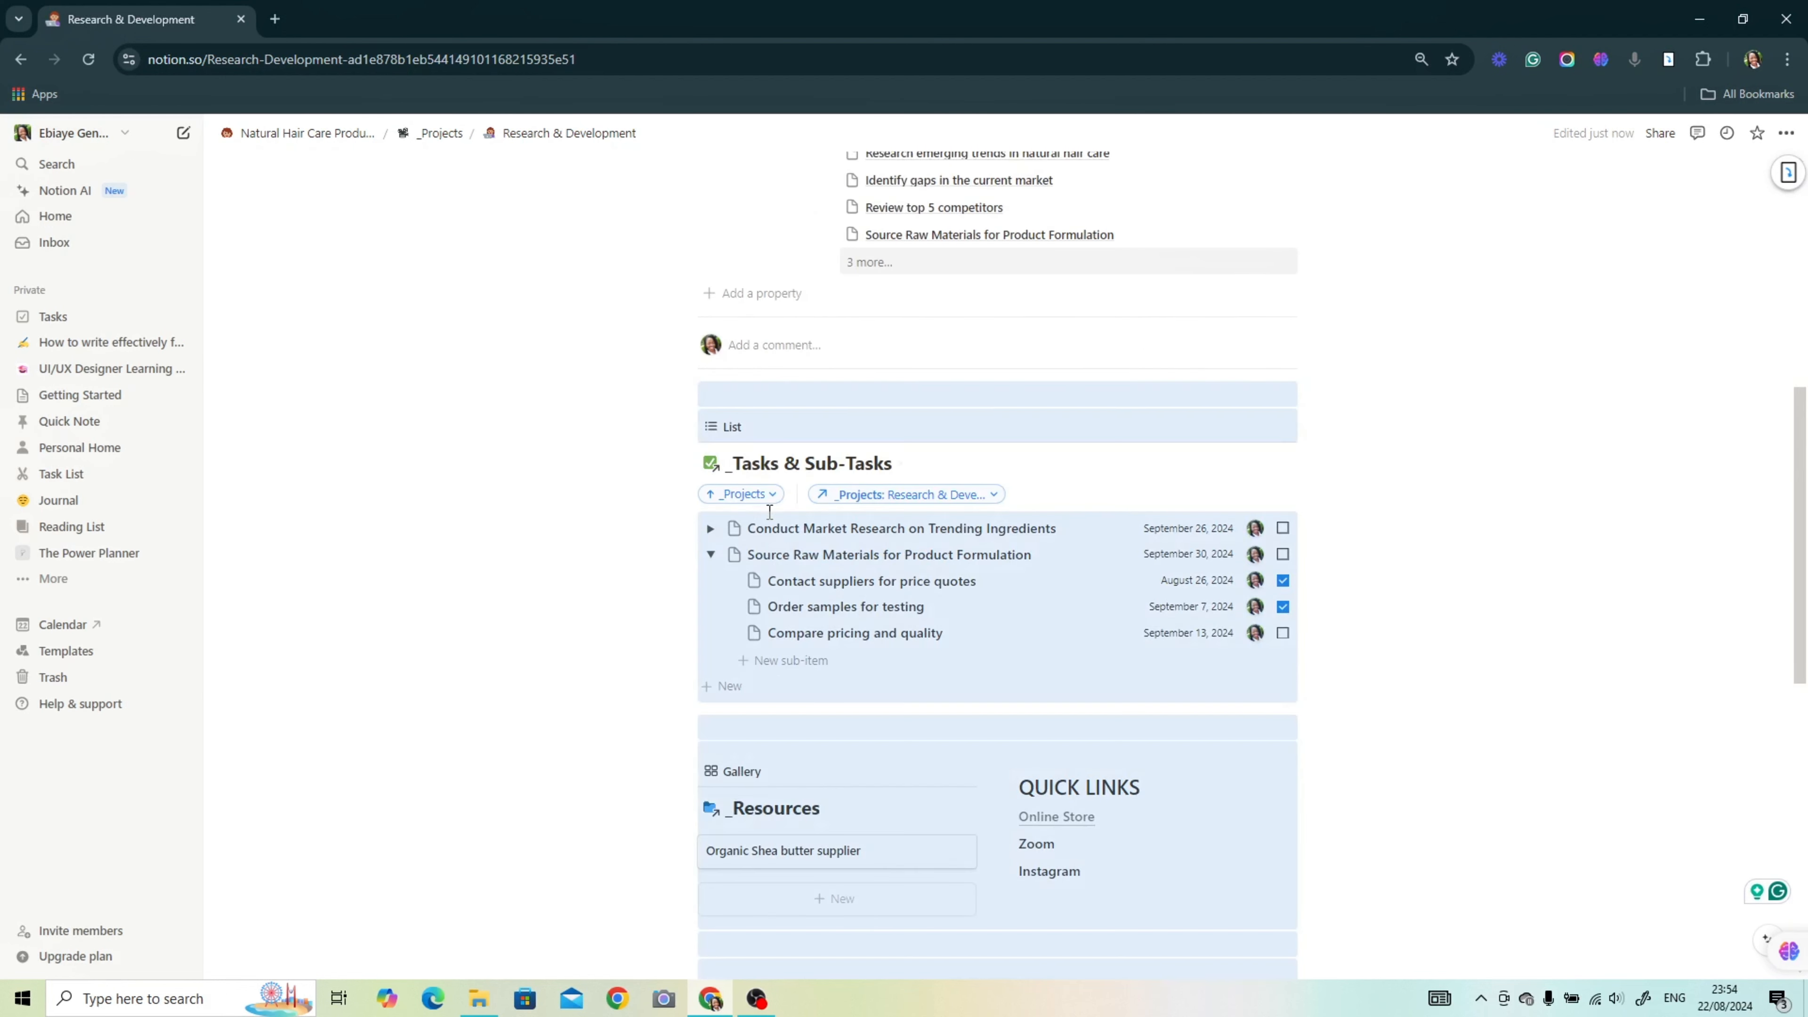
pyautogui.press('Delete')
# Step: Create a new template in the _Projects database and title it New Project
pyautogui.scroll(5, 726, 478)
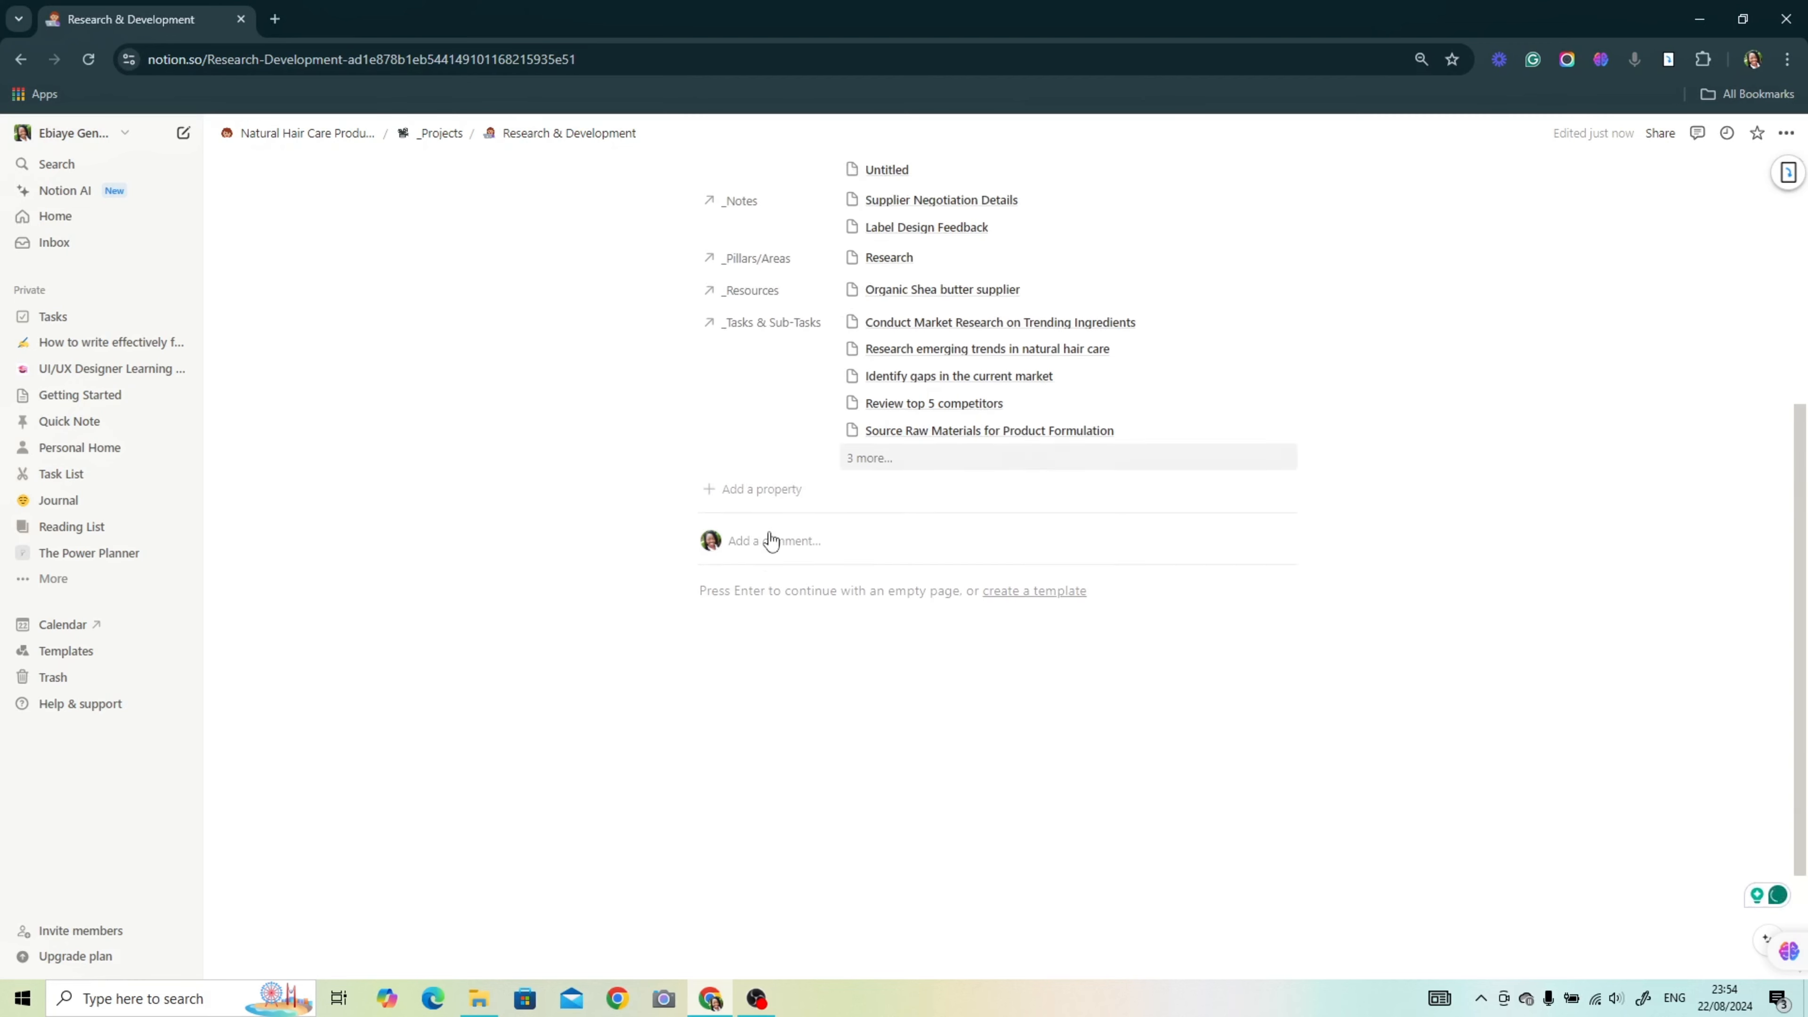
pyautogui.scroll(2, 621, 350)
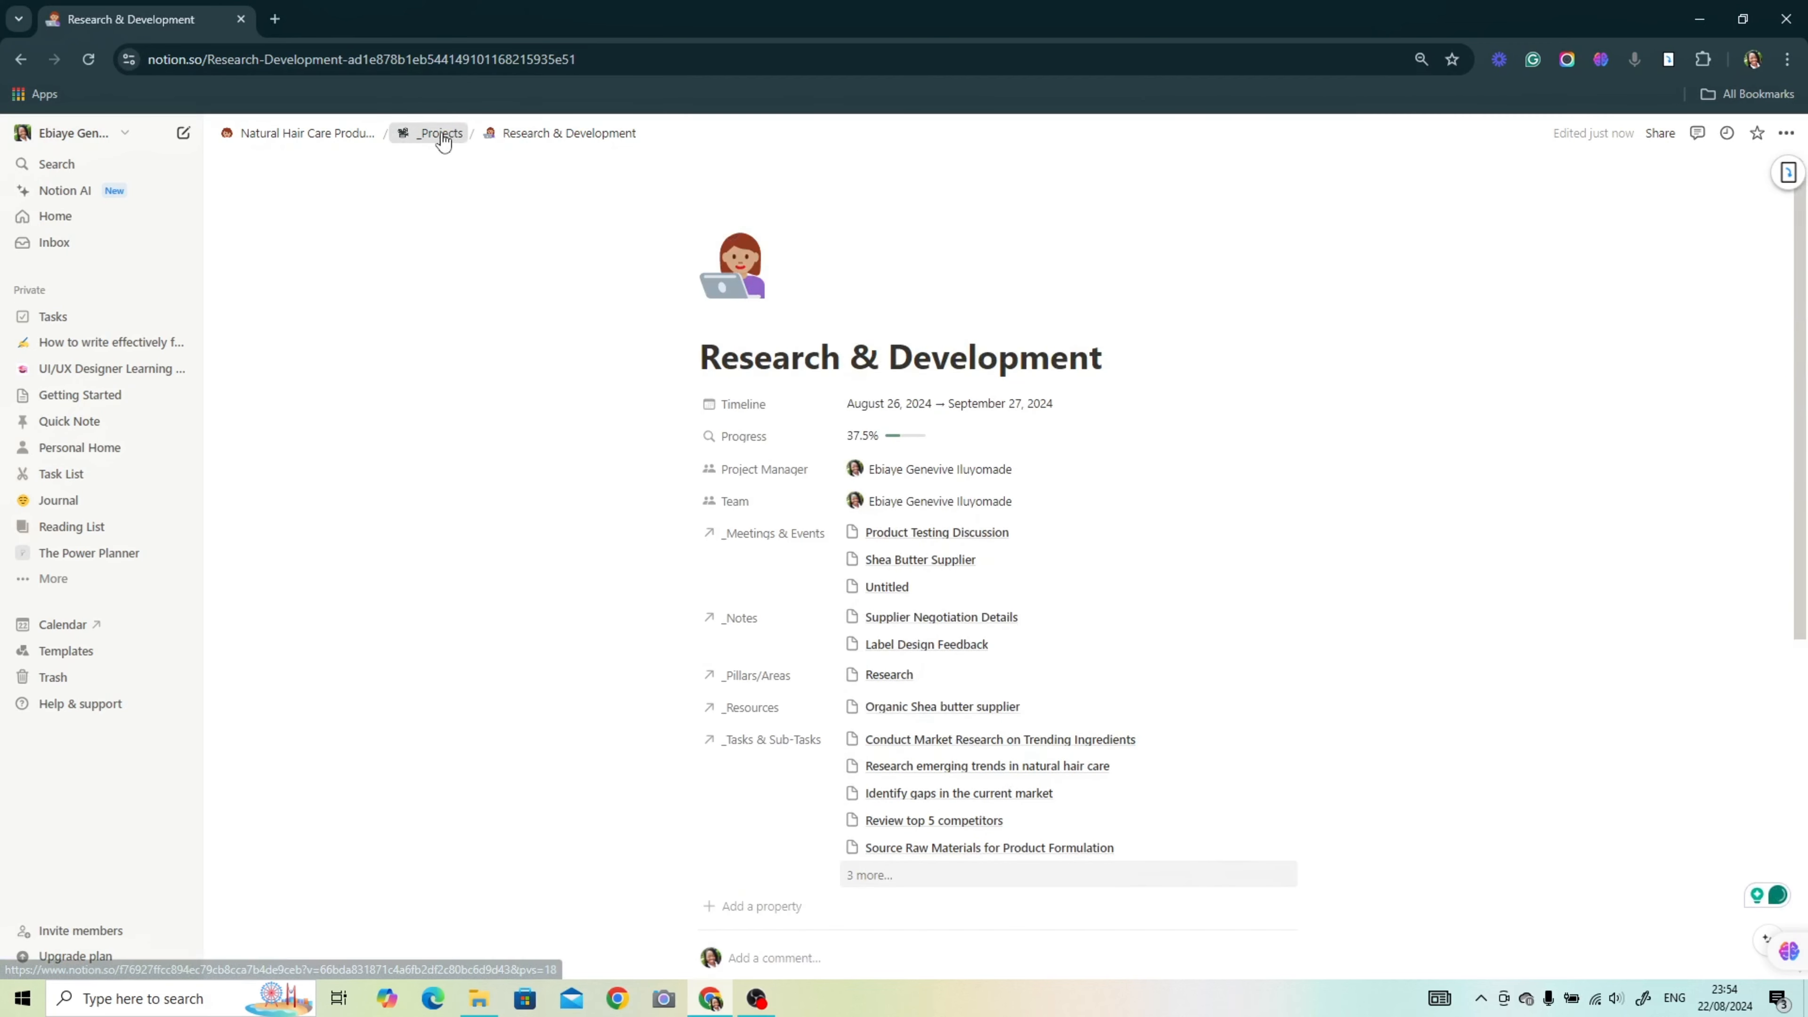
pyautogui.click(439, 133)
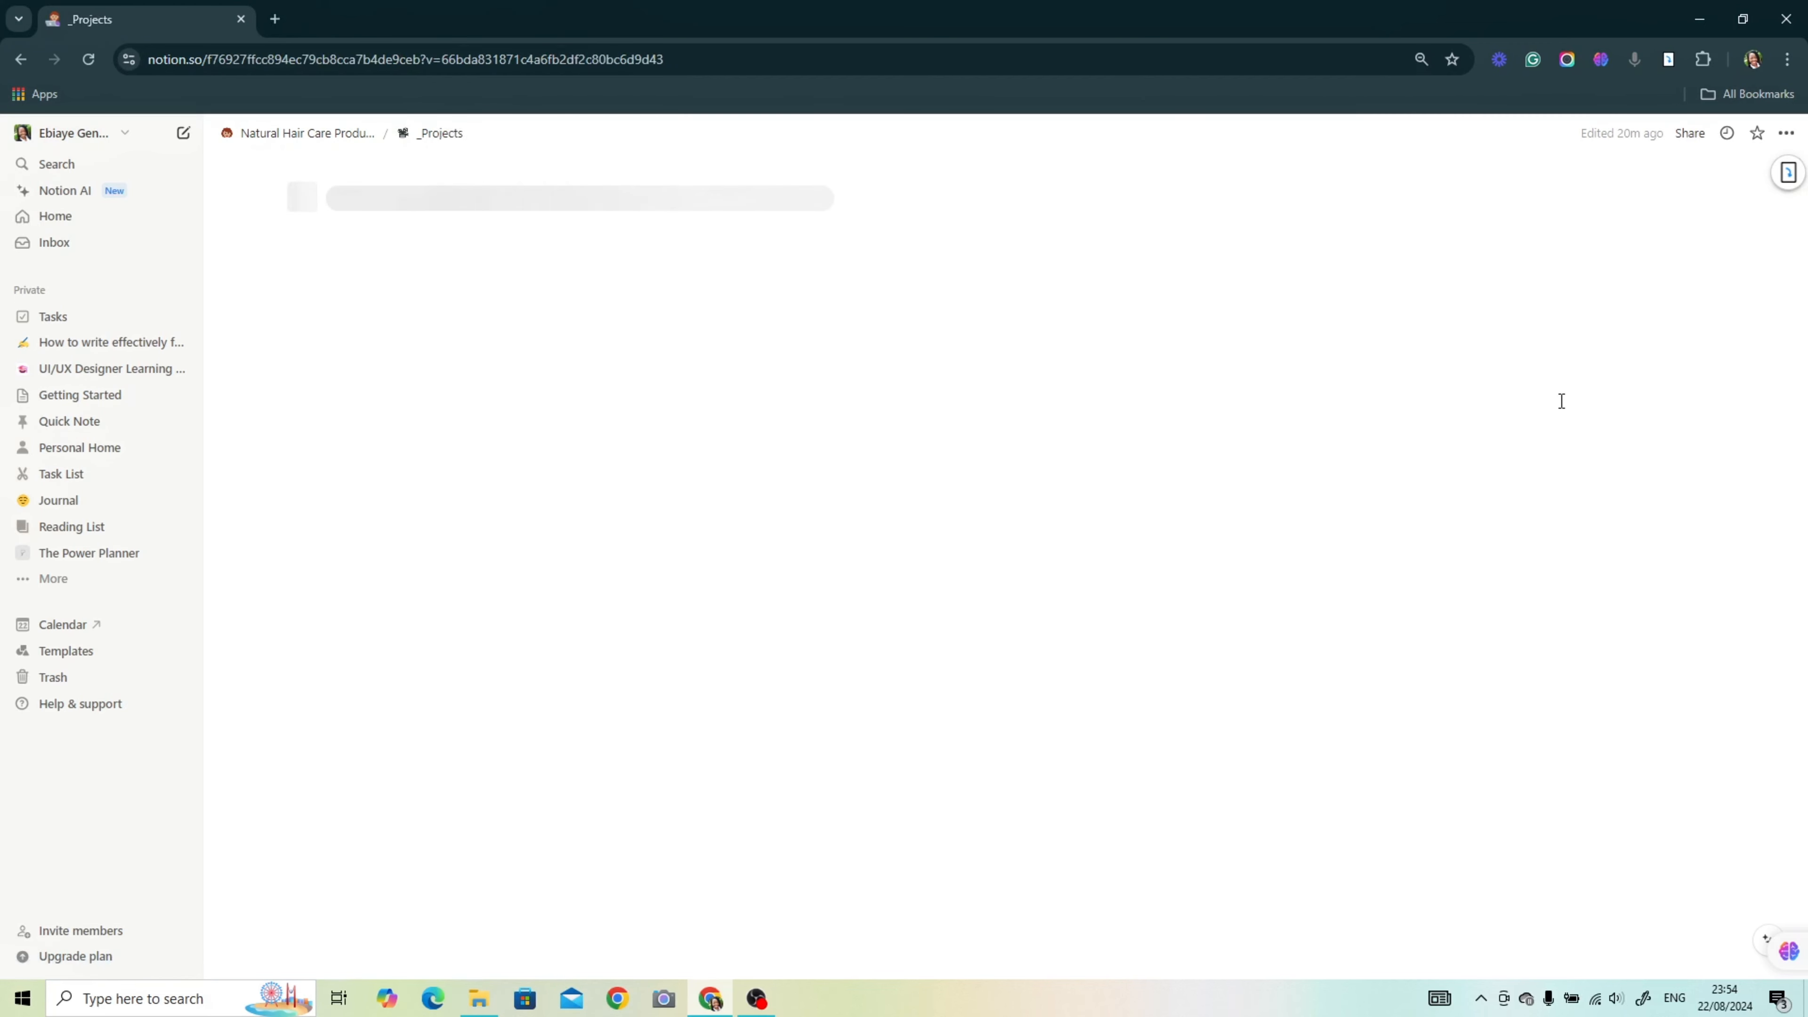
pyautogui.click(1717, 242)
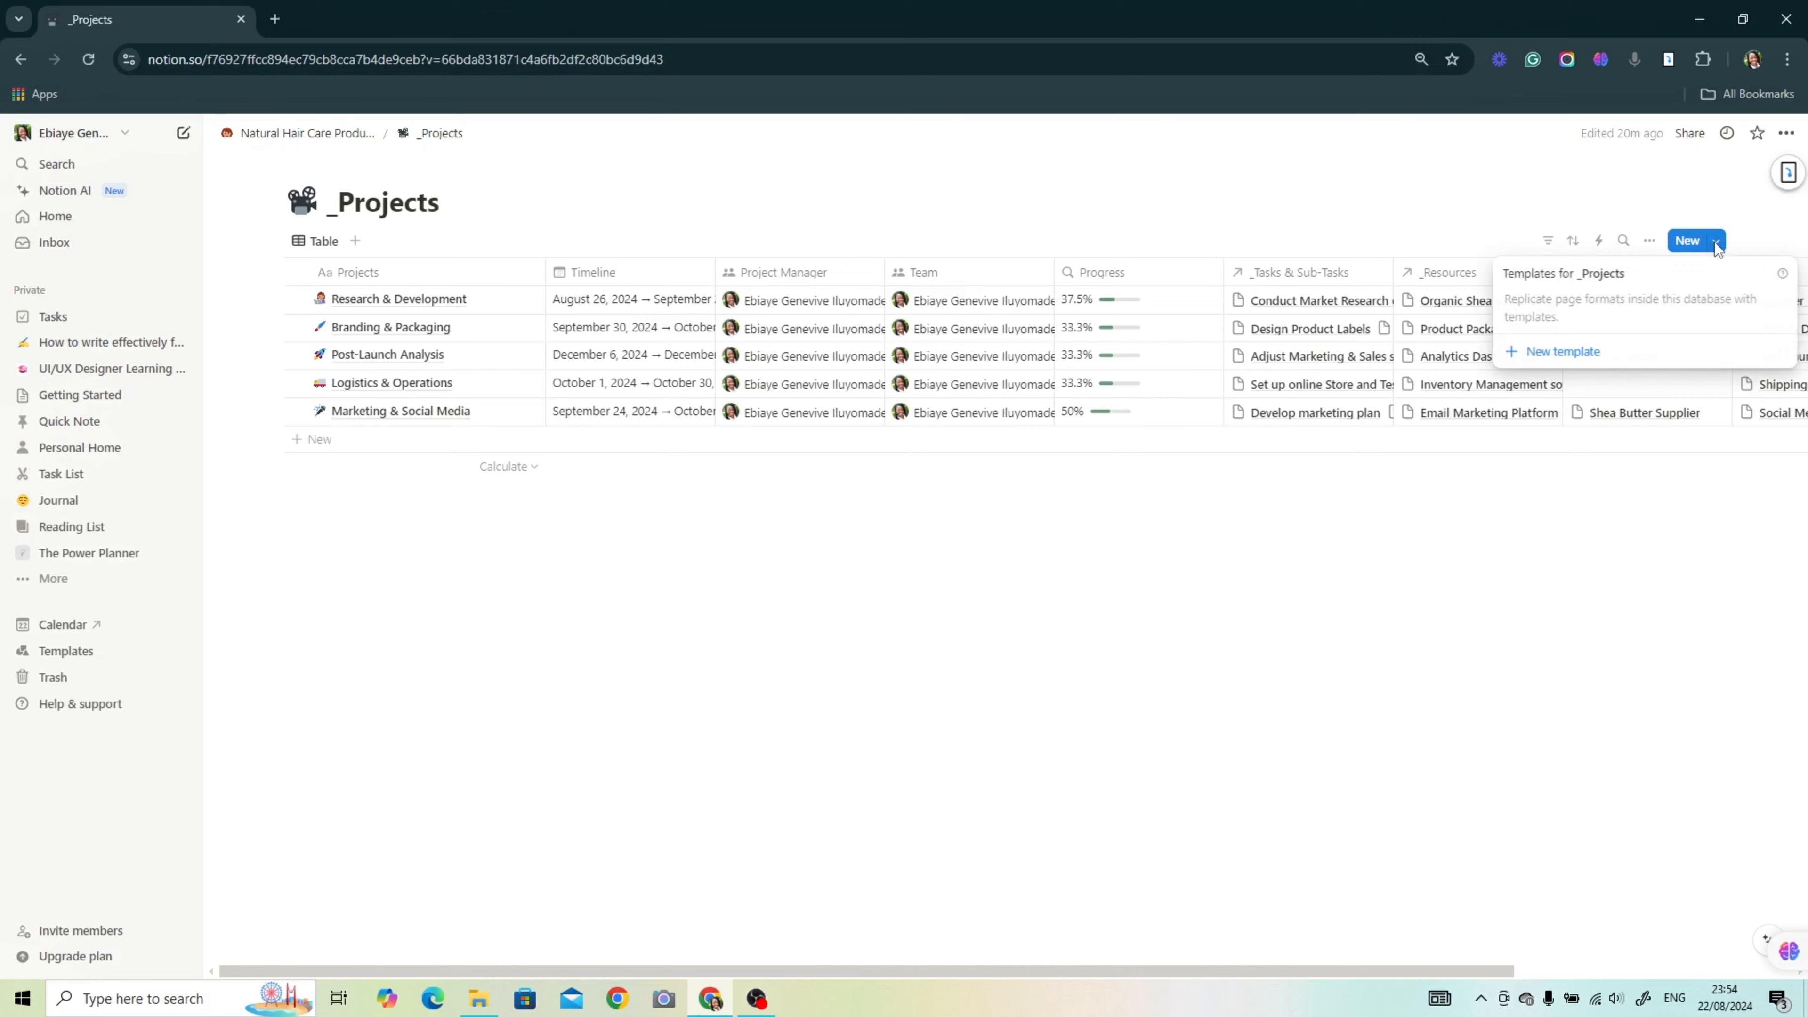
pyautogui.click(1555, 354)
pyautogui.write('New Project')
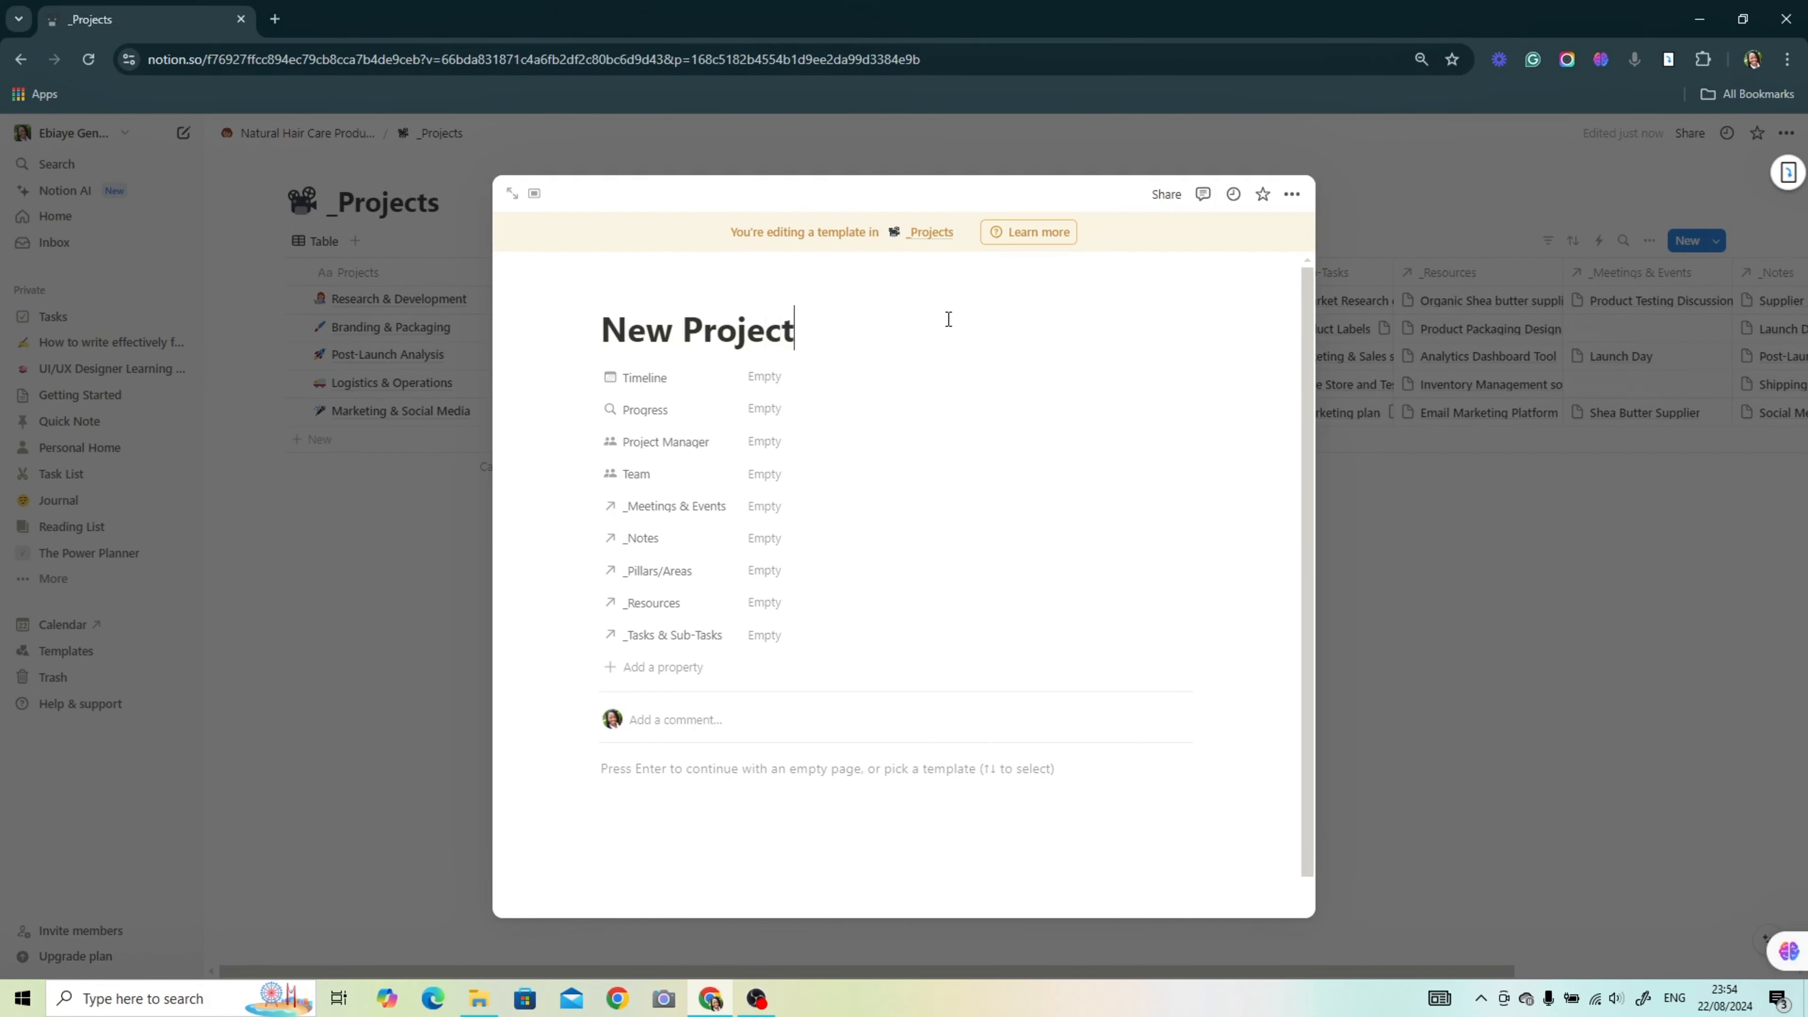
# Step: Paste the cut content blocks into the body of the New Project template and close the template
pyautogui.press('Return')
pyautogui.click(685, 771)
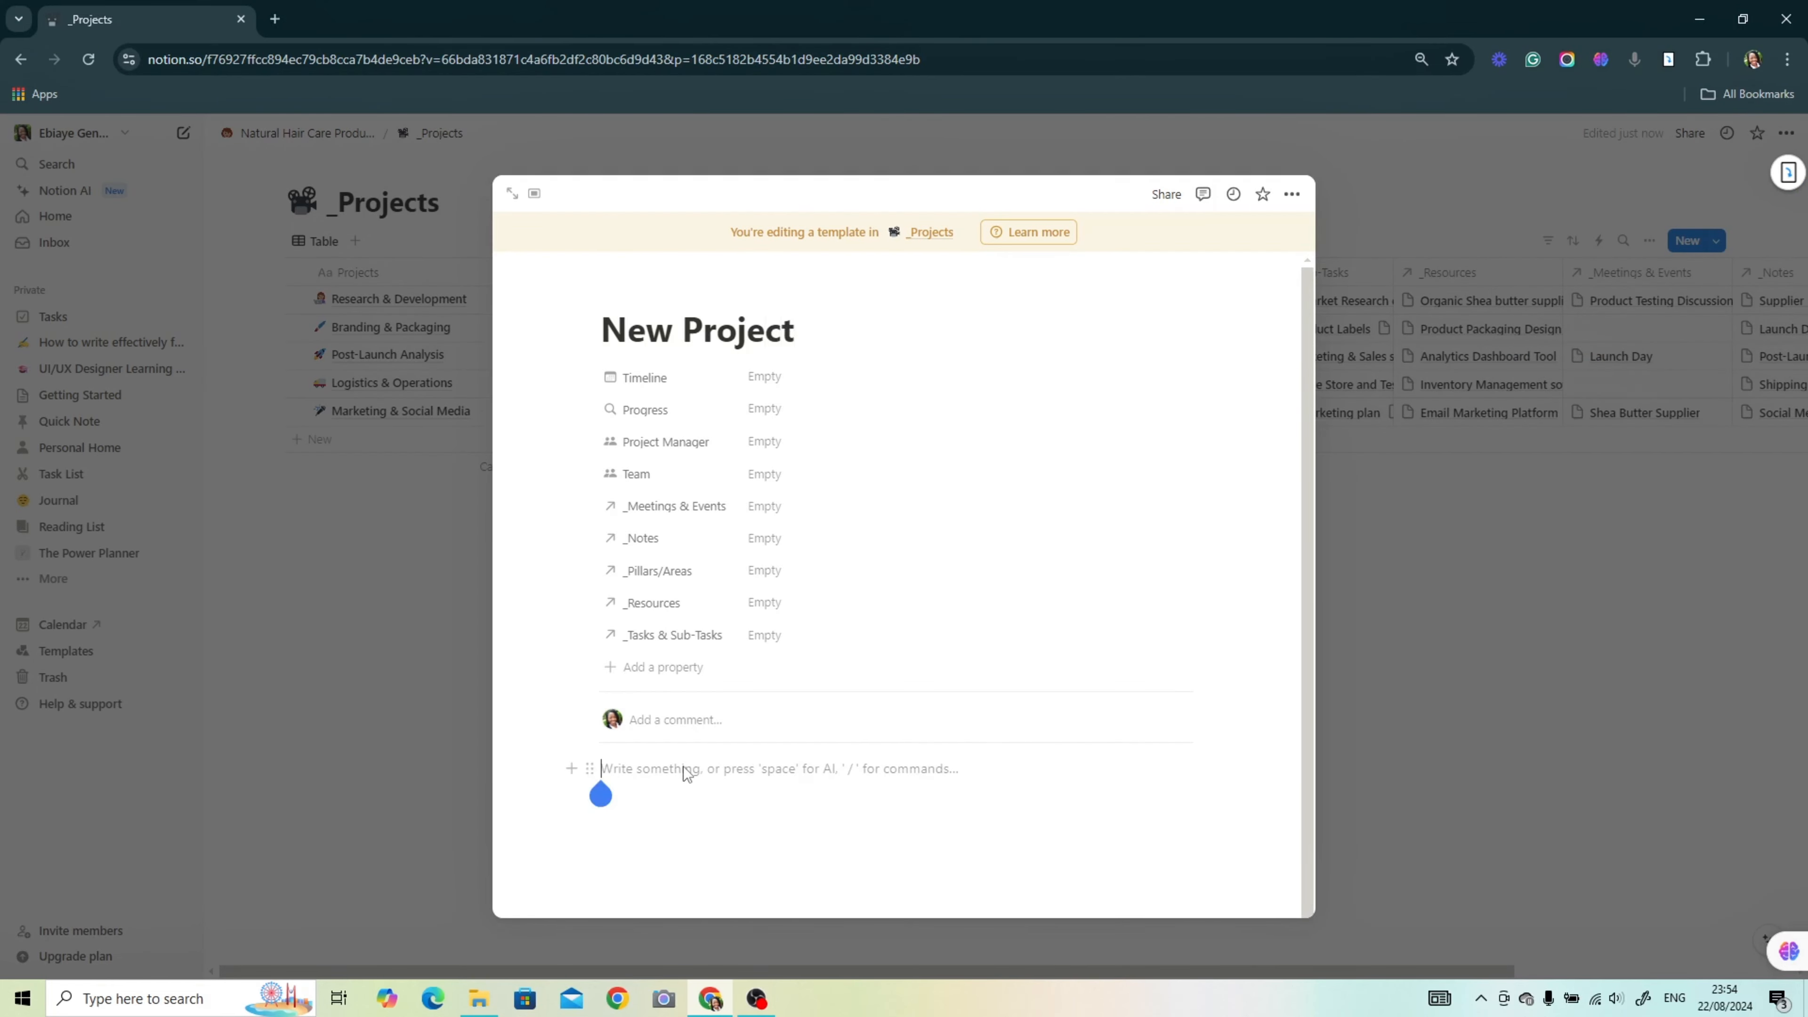
pyautogui.press('Return')
pyautogui.hotkey('ctrl', 'v')
pyautogui.click(1409, 685)
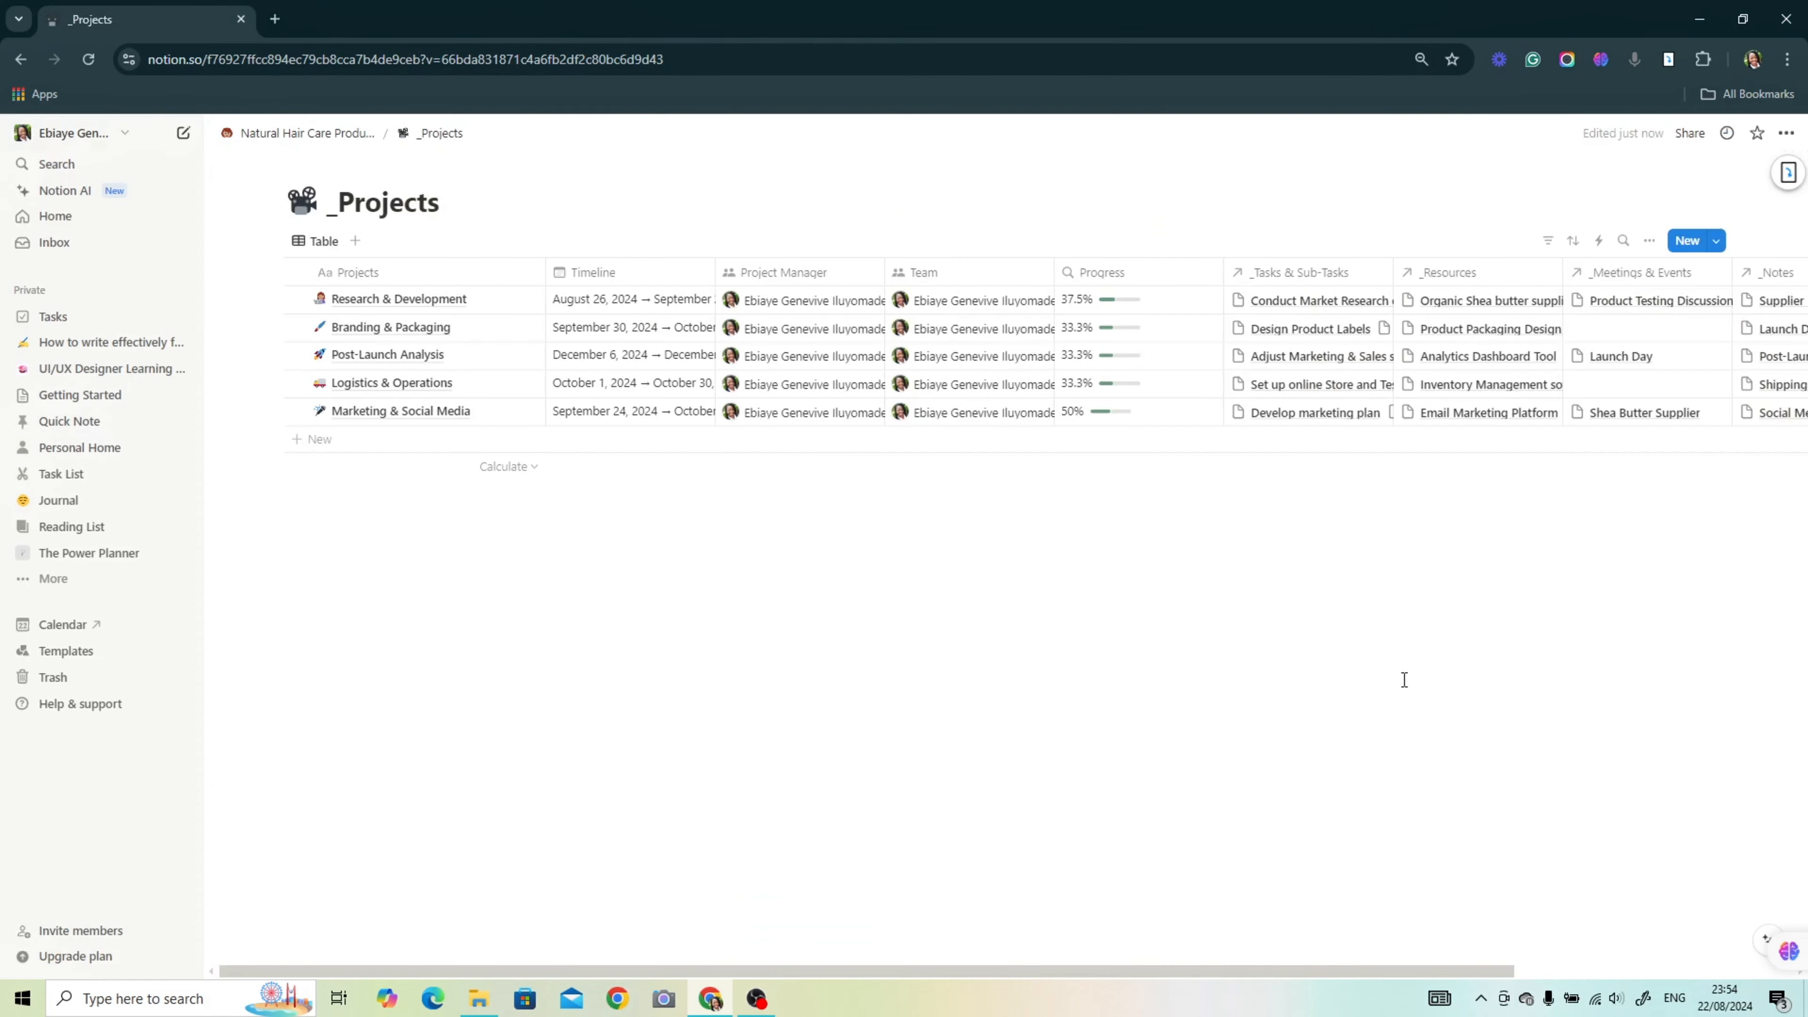
# Step: Apply the New Project template to the Research & Development project and open it as a full page
pyautogui.click(520, 299)
pyautogui.click(508, 299)
pyautogui.scroll(-4, 1154, 902)
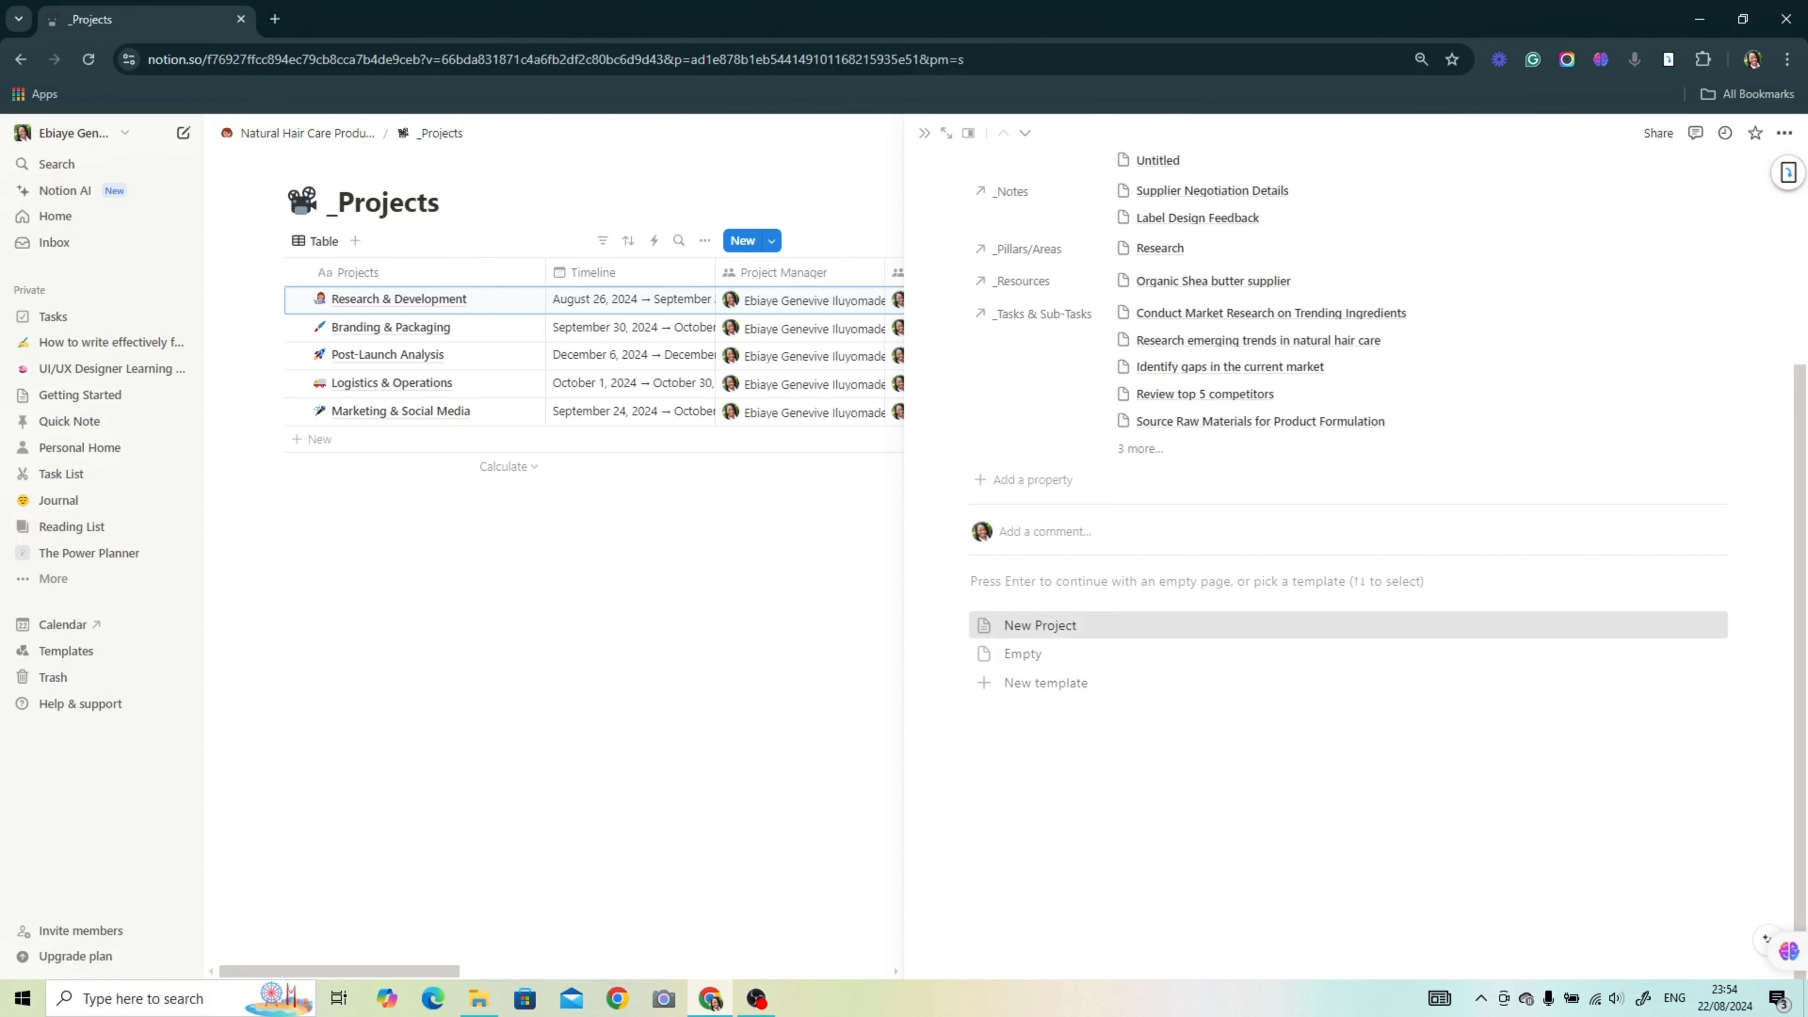
pyautogui.click(1068, 625)
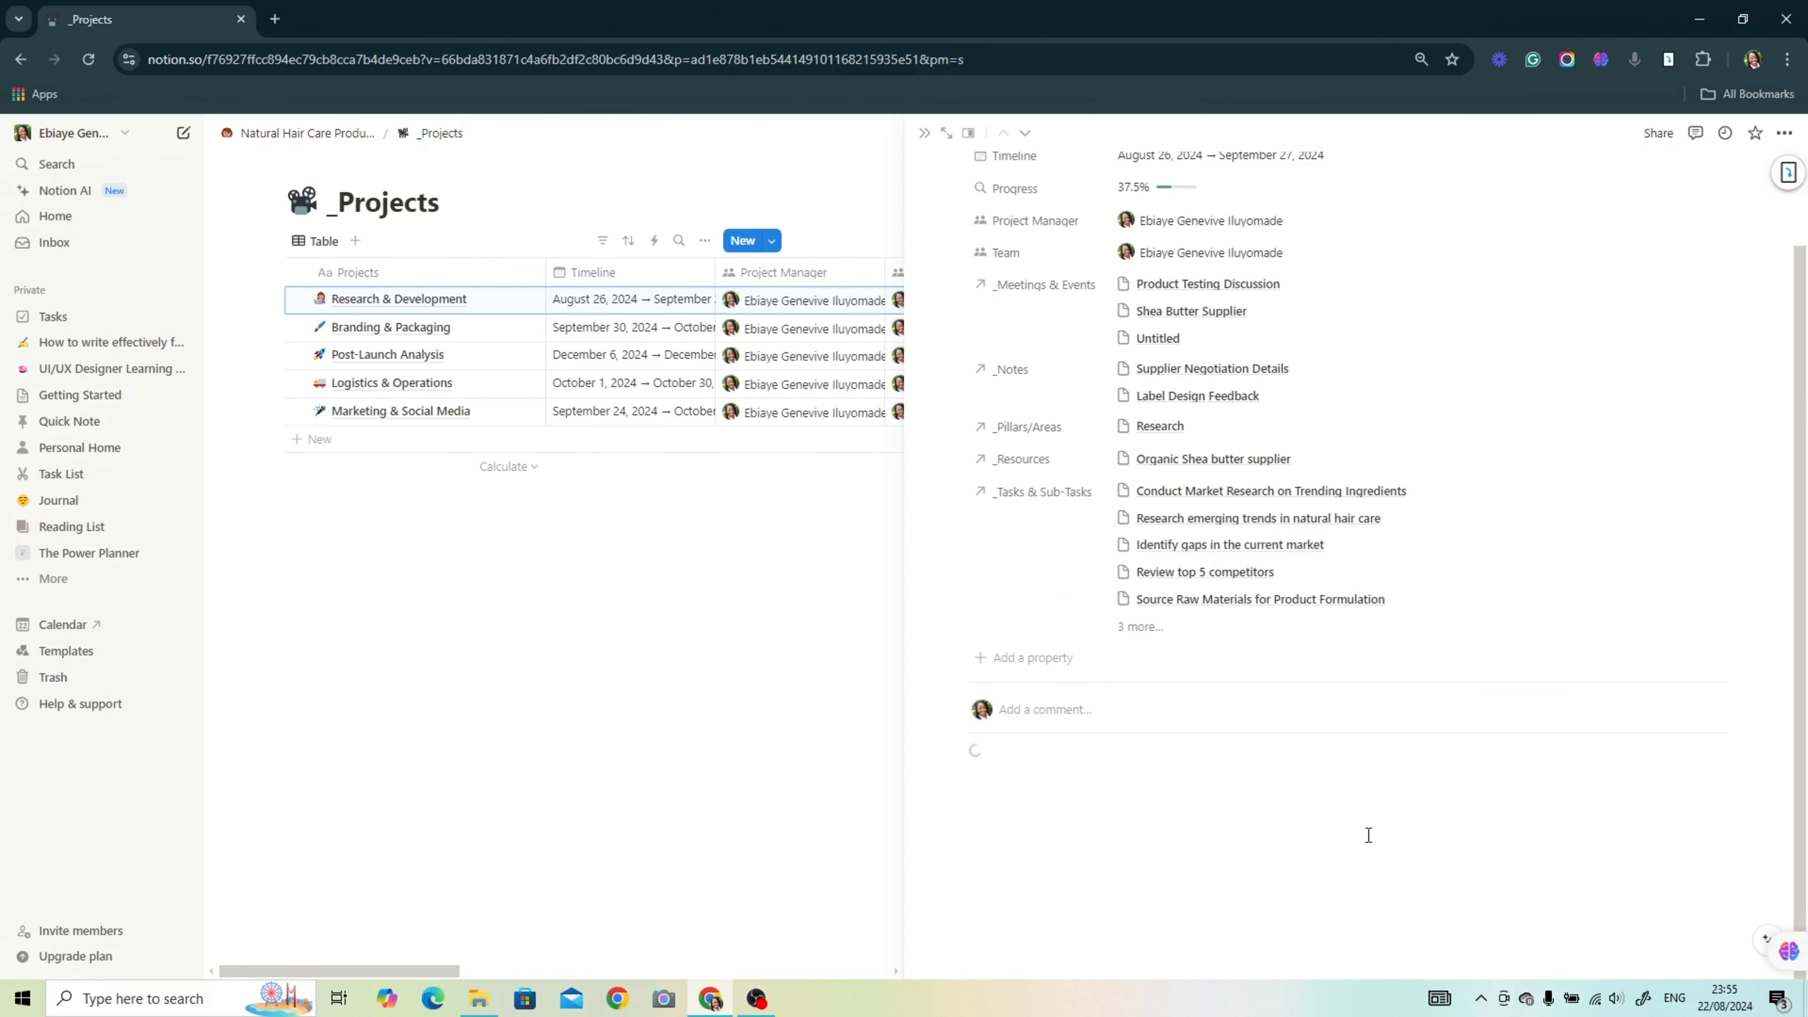
pyautogui.click(946, 133)
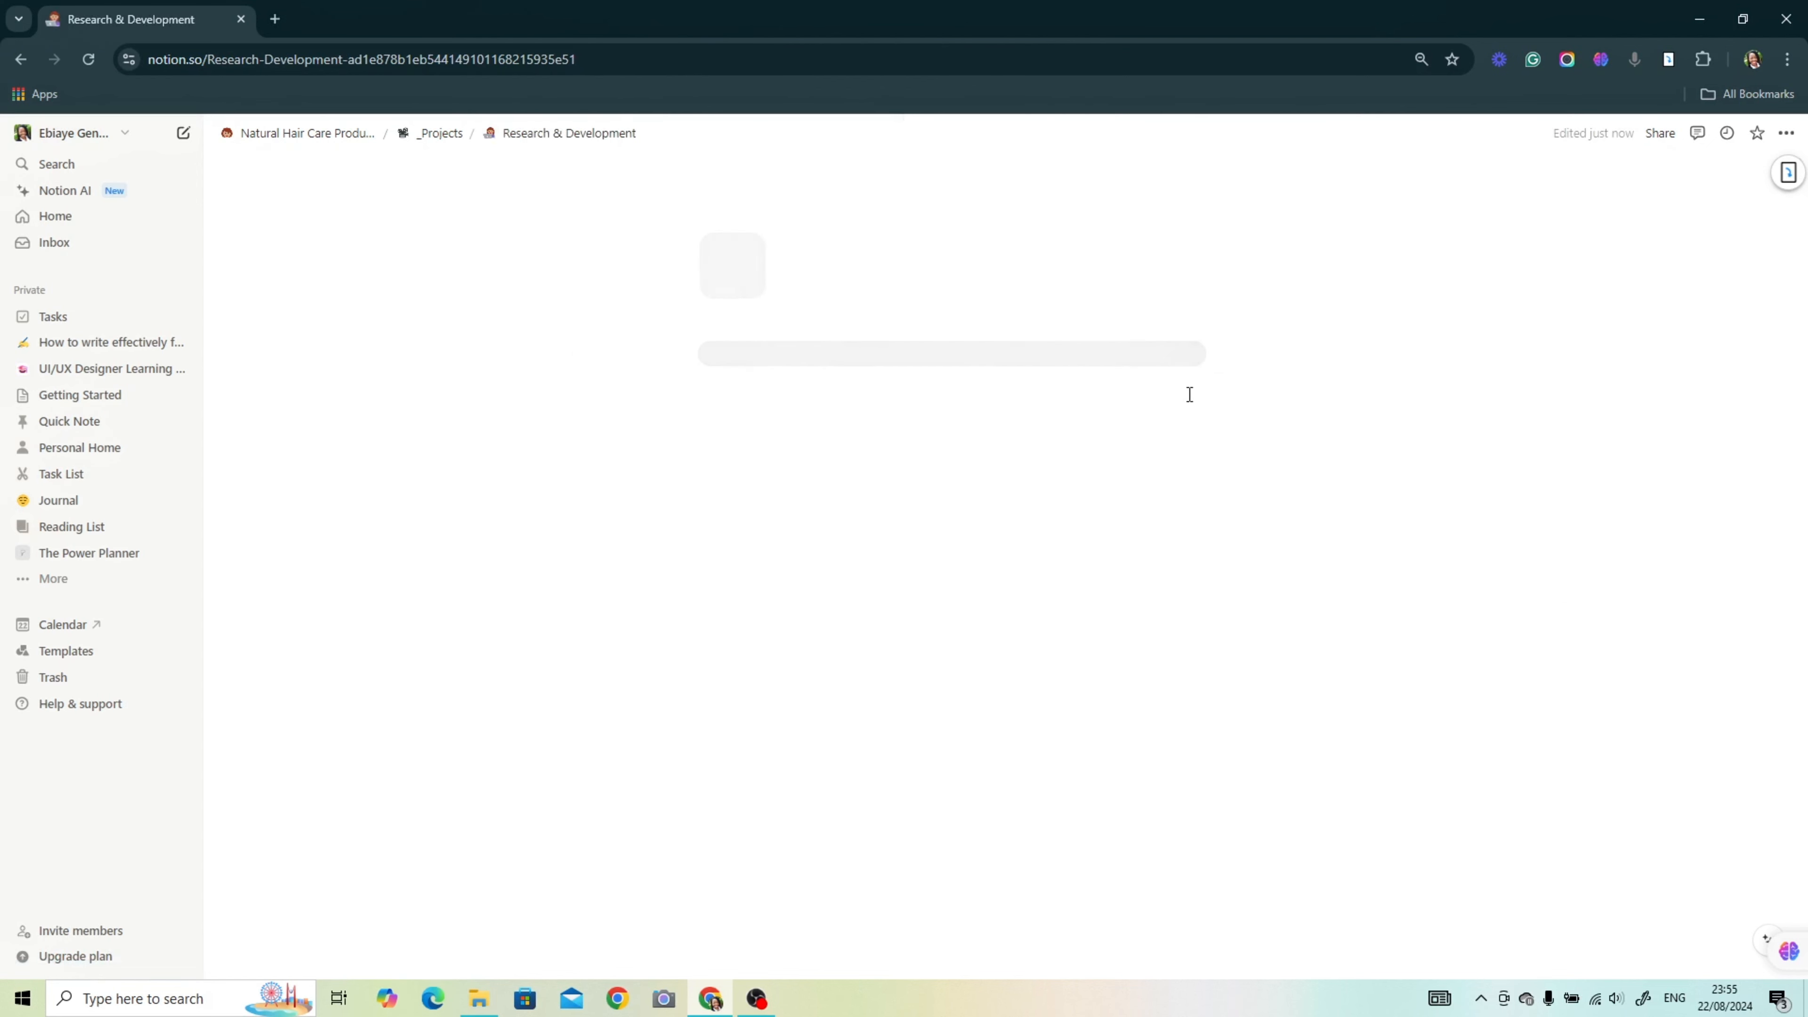
# Step: Show the Status property in the _Tasks & Sub-Tasks list on the Research & Development page
pyautogui.scroll(-12, 1170, 404)
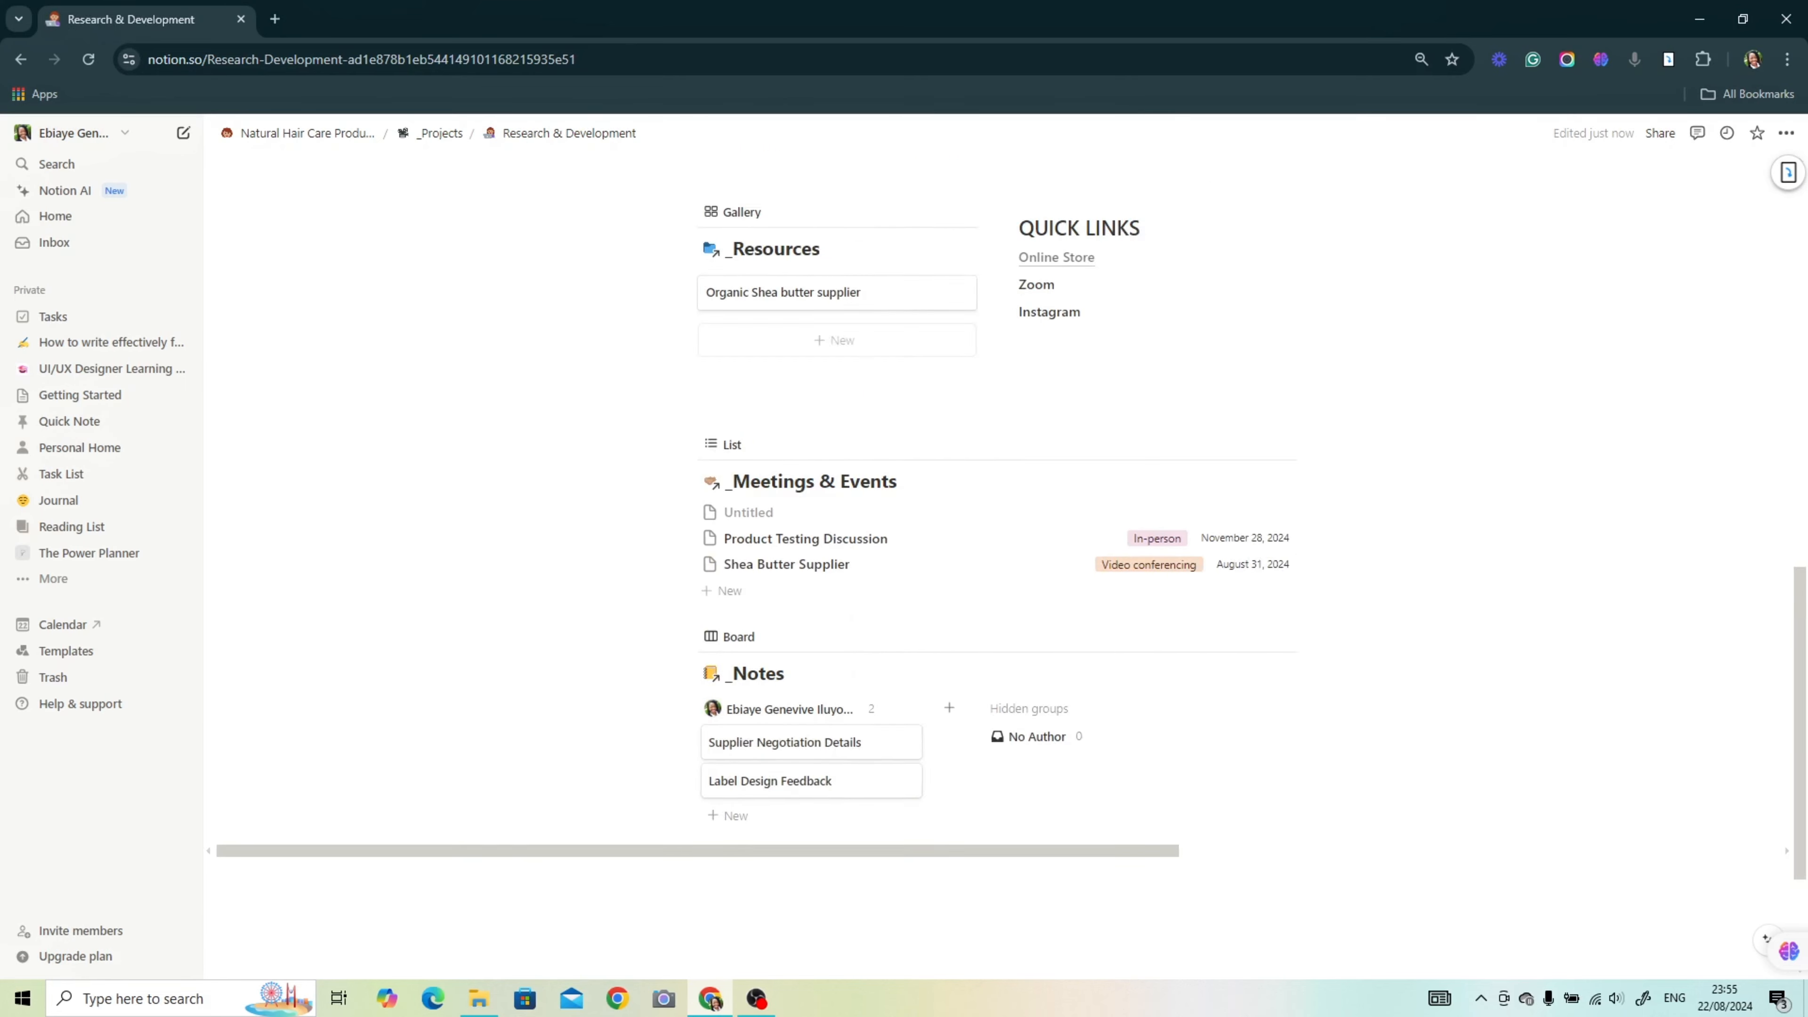
pyautogui.scroll(9, 1472, 694)
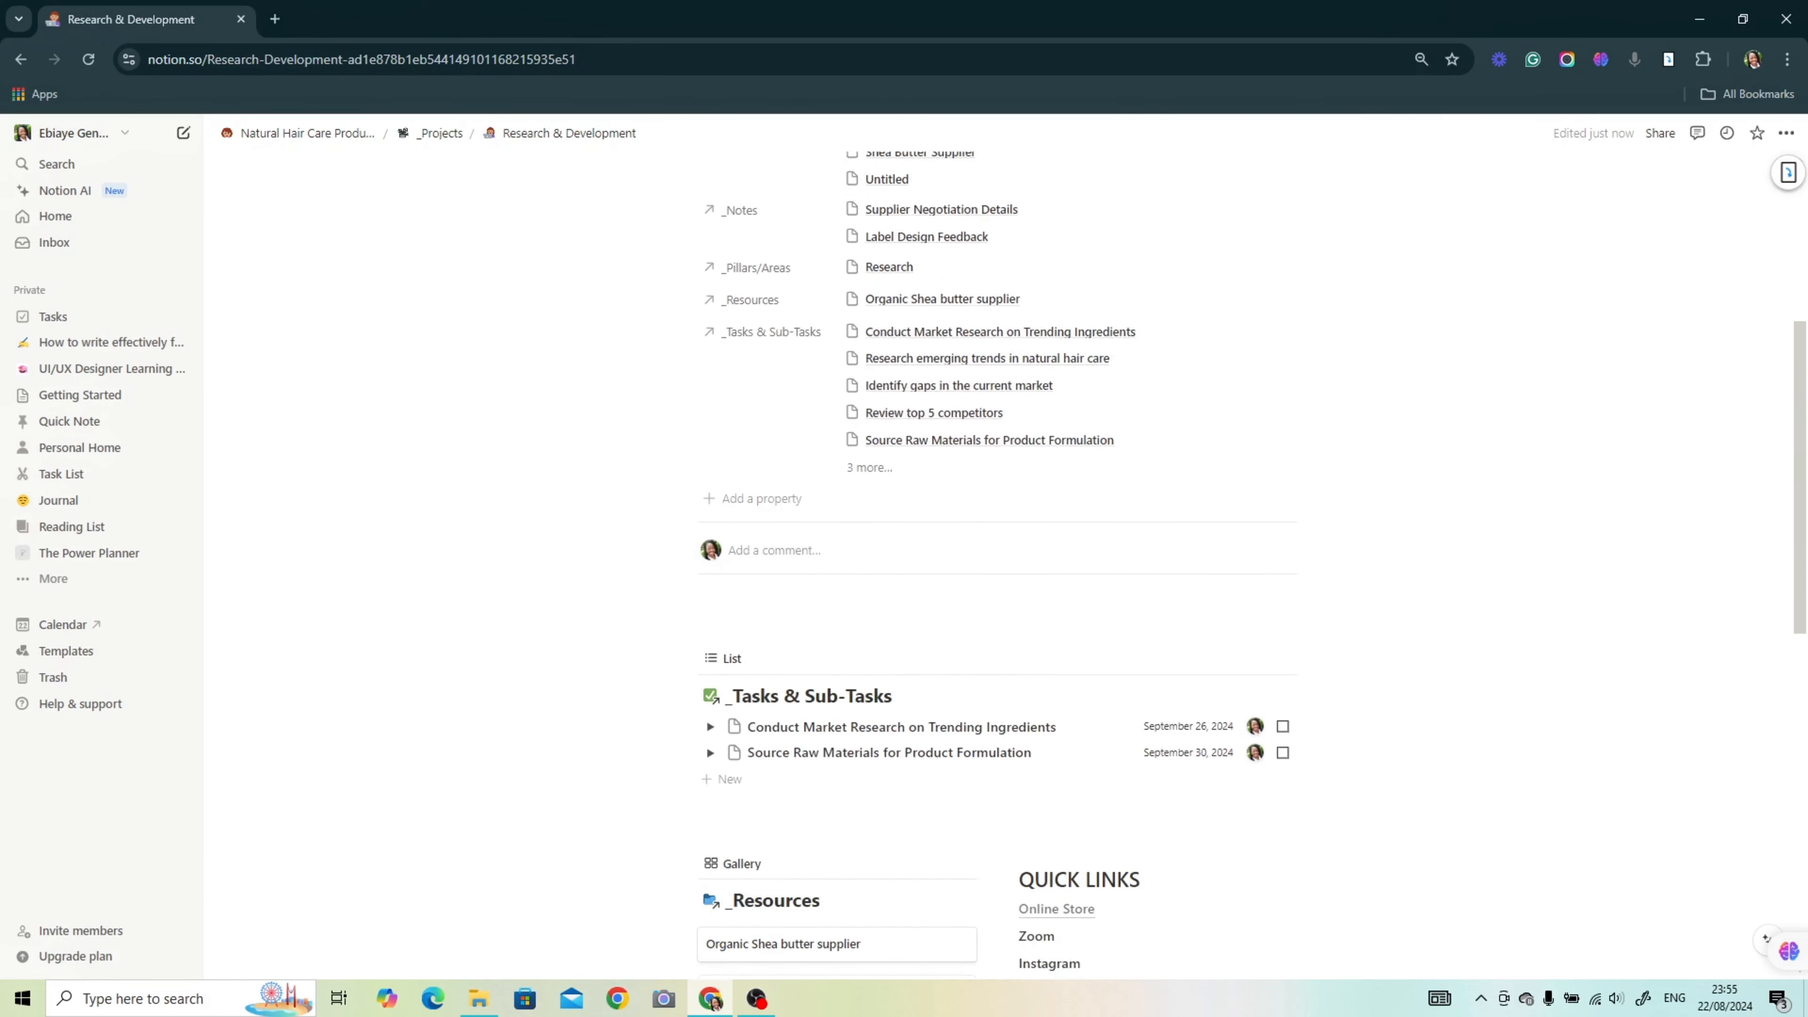
pyautogui.scroll(-1, 1269, 581)
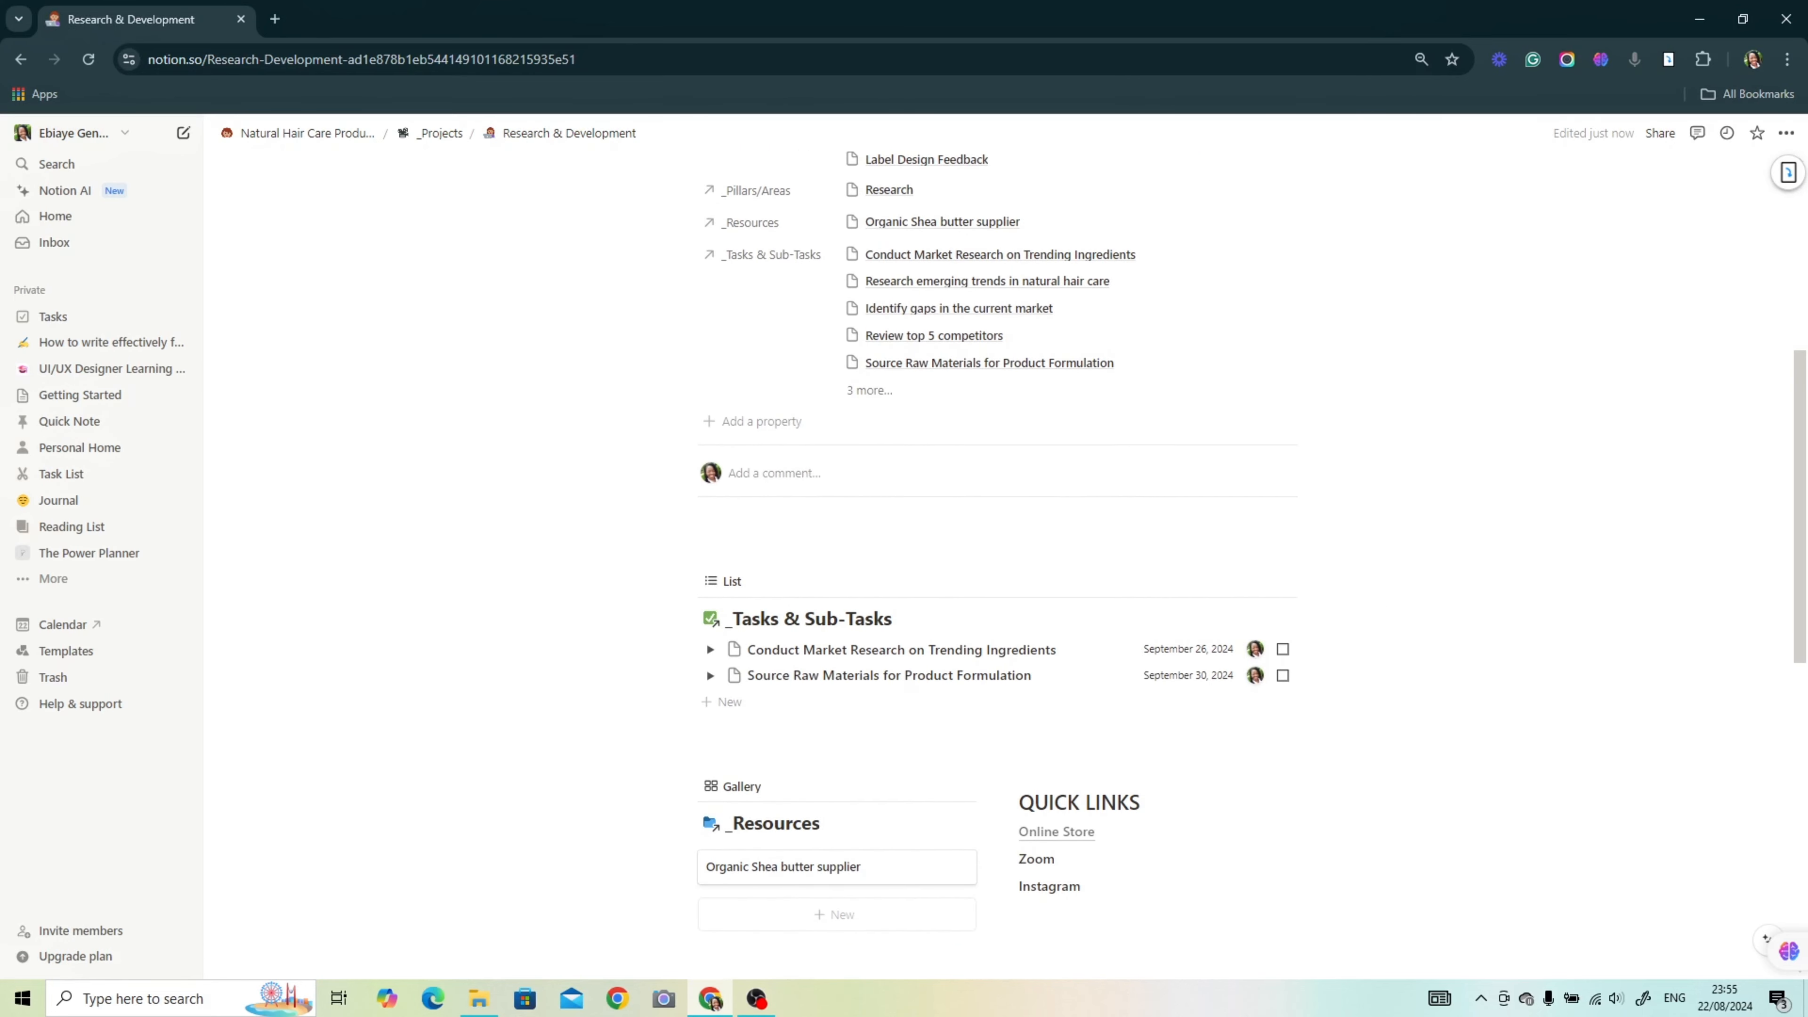
pyautogui.click(736, 583)
pyautogui.click(1224, 577)
pyautogui.click(1224, 578)
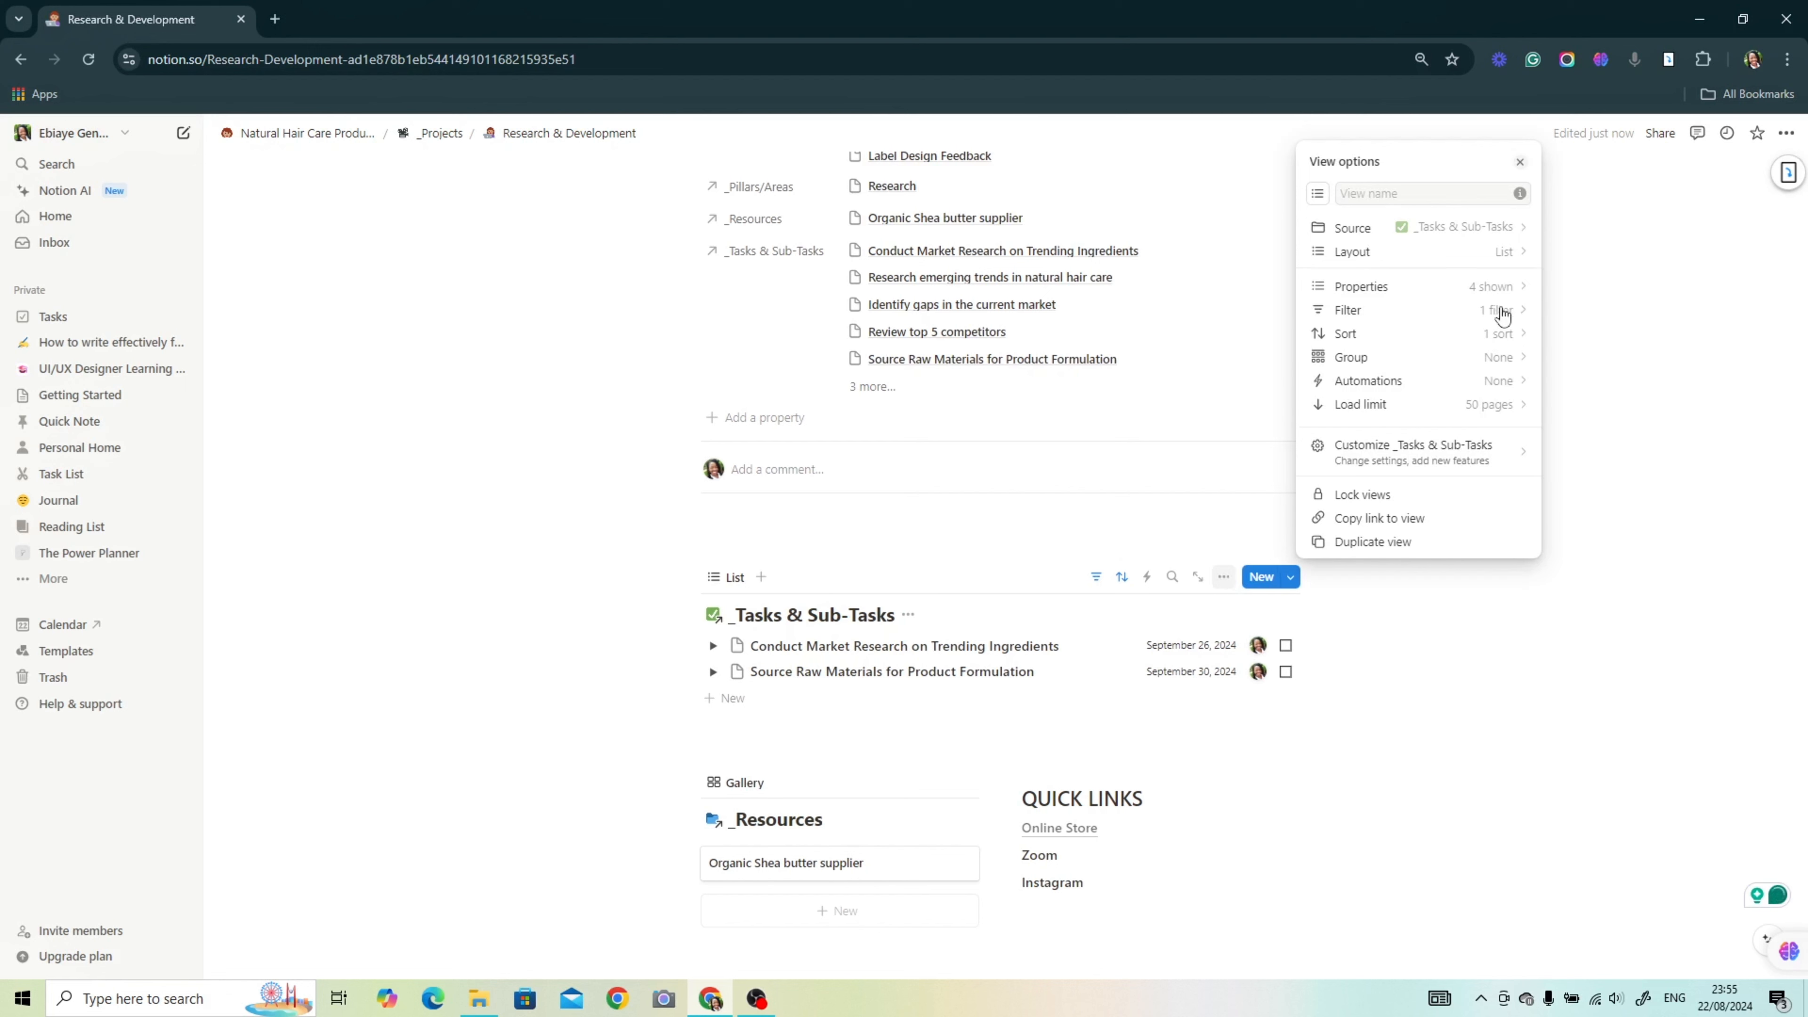
pyautogui.click(1491, 286)
pyautogui.click(1503, 403)
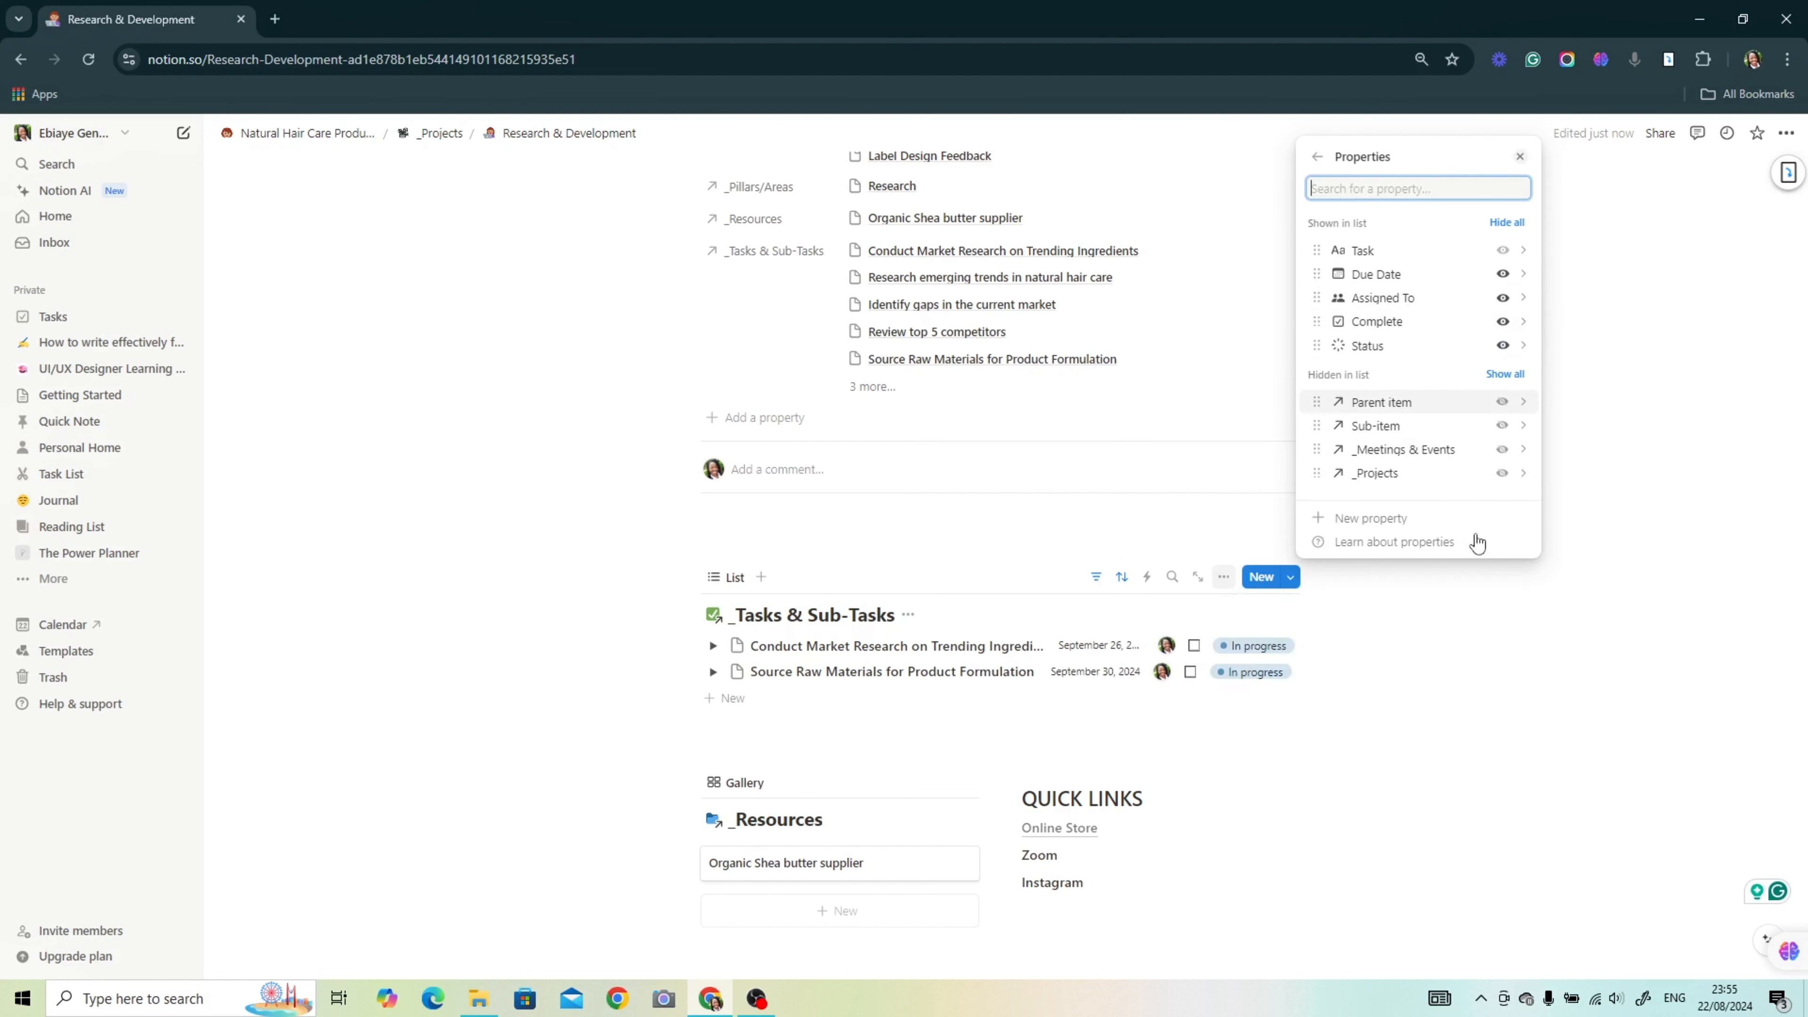
pyautogui.click(1270, 762)
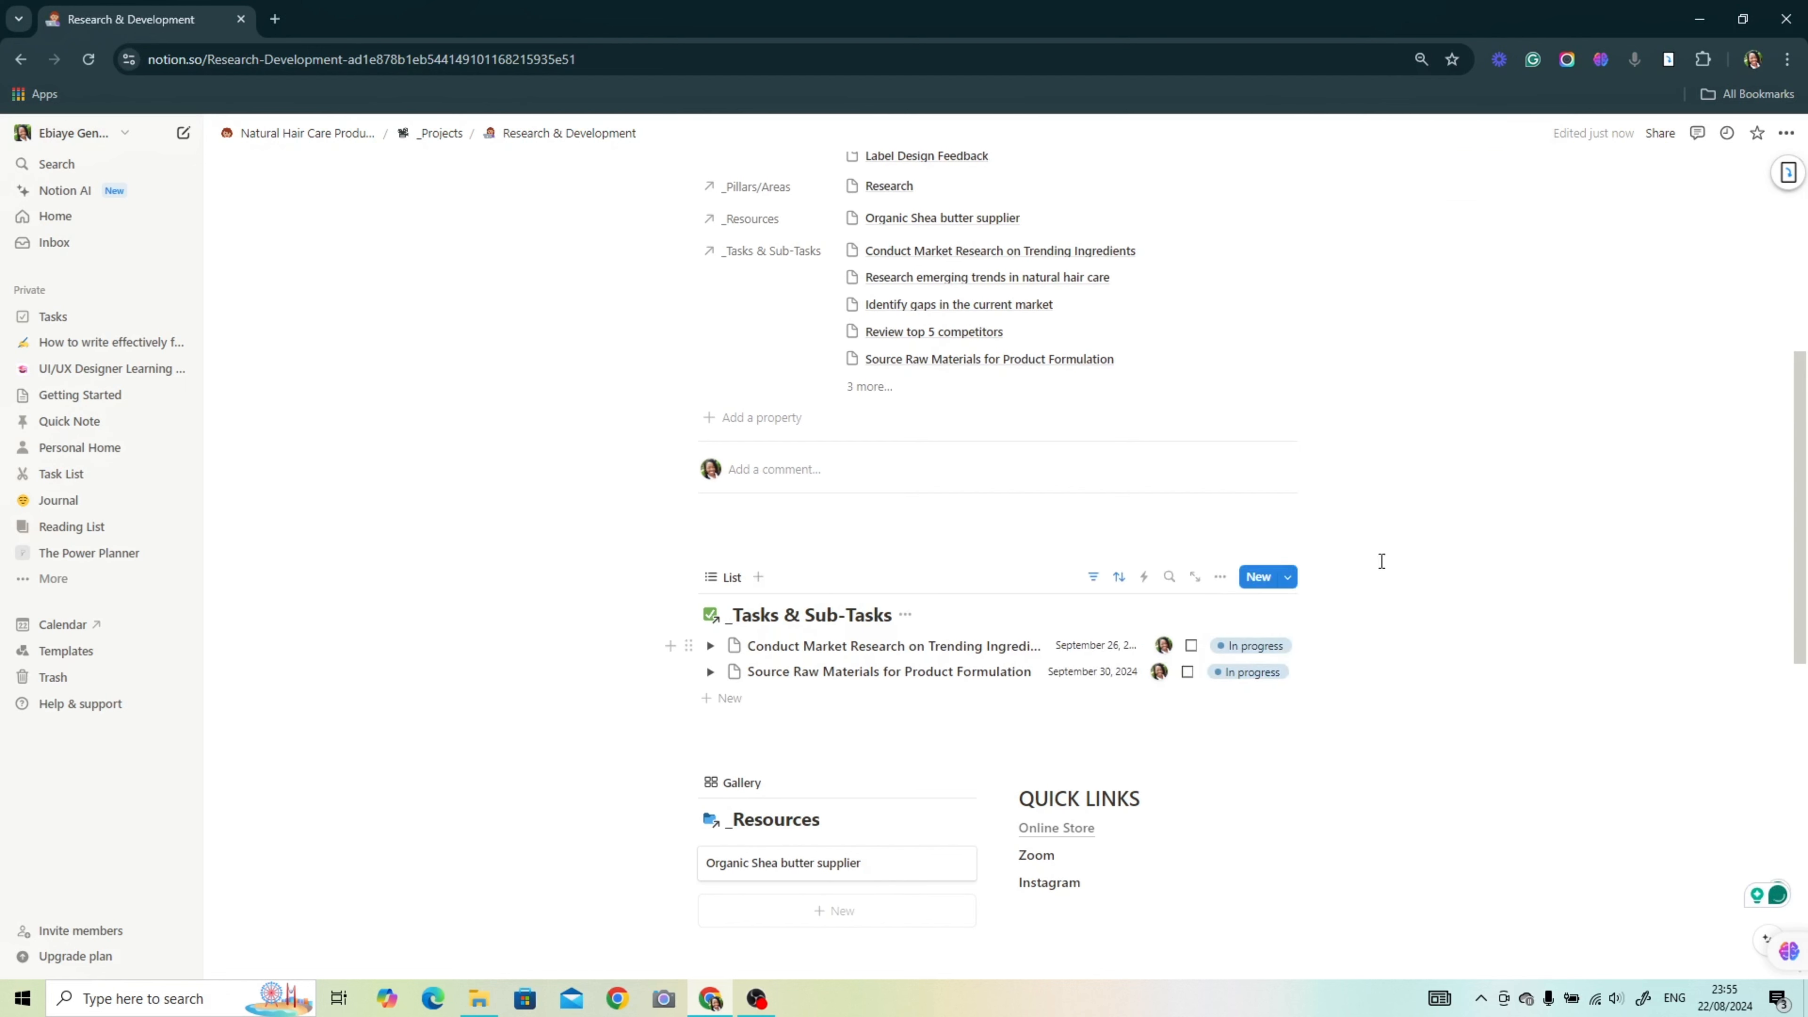
pyautogui.scroll(8, 1477, 691)
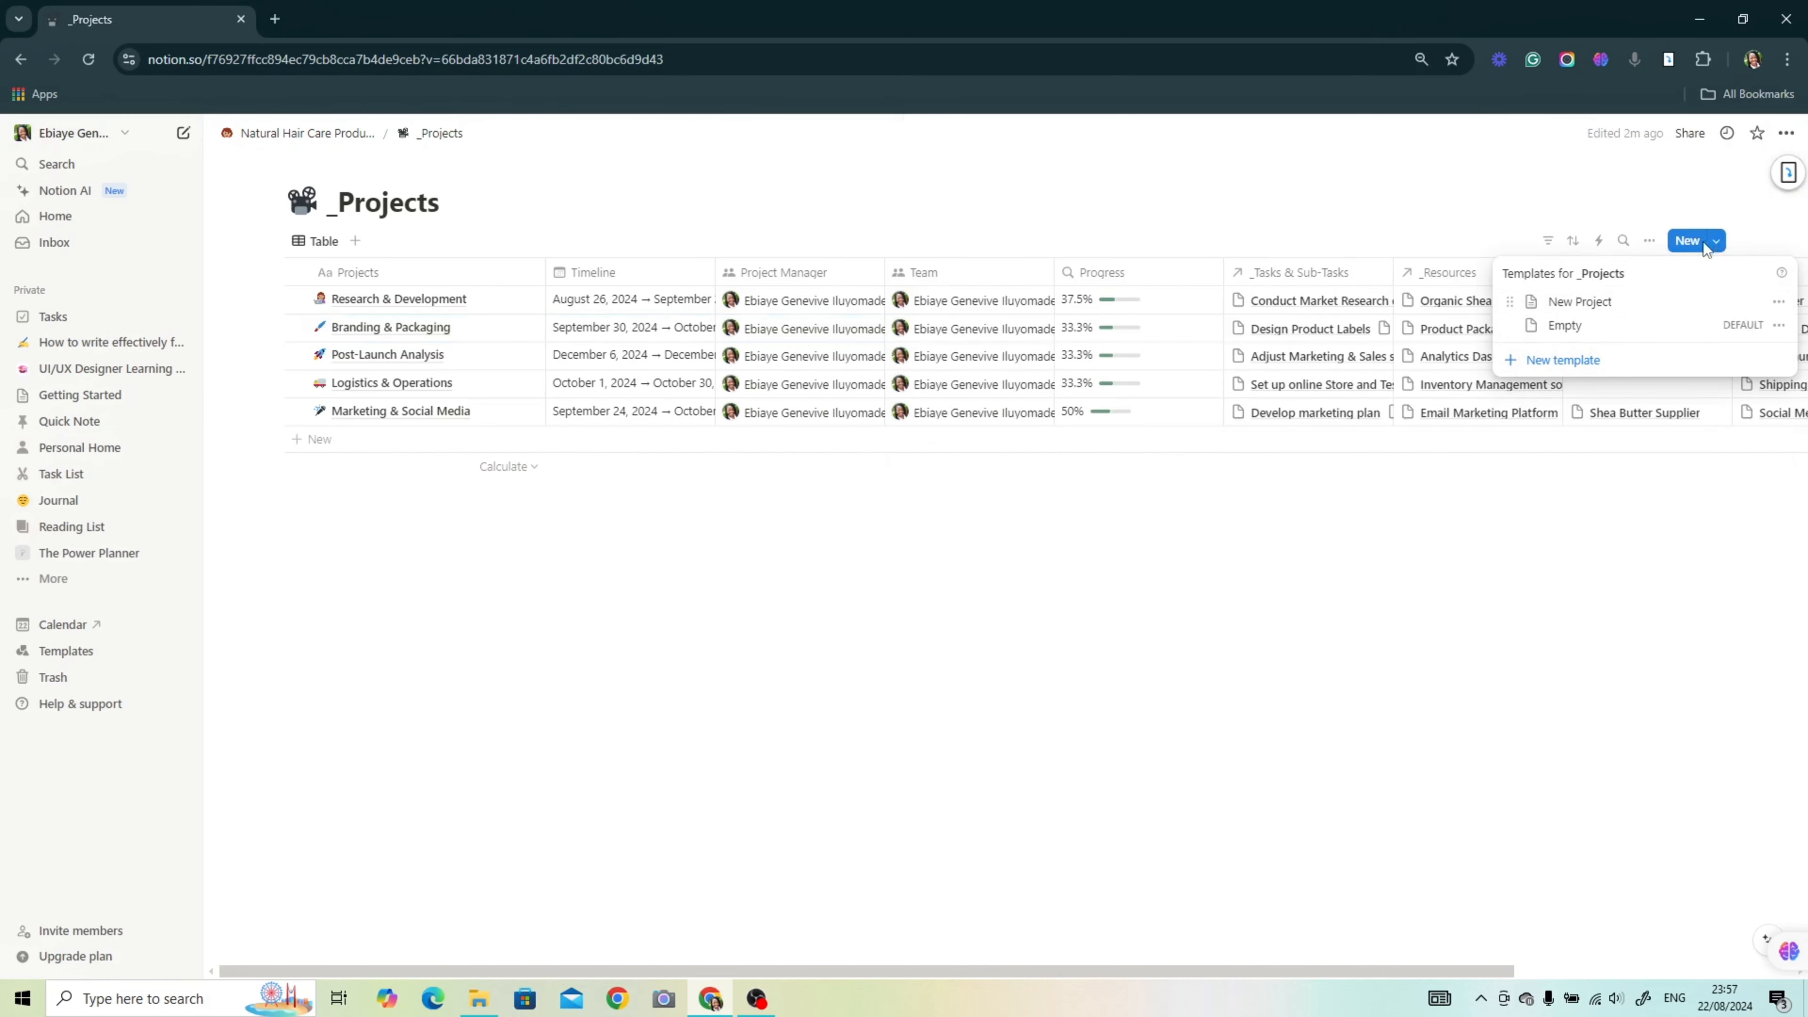
# Step: Apply the New Project template to the Branding & Packaging project and open it as a full page
pyautogui.click(1777, 302)
pyautogui.click(1278, 552)
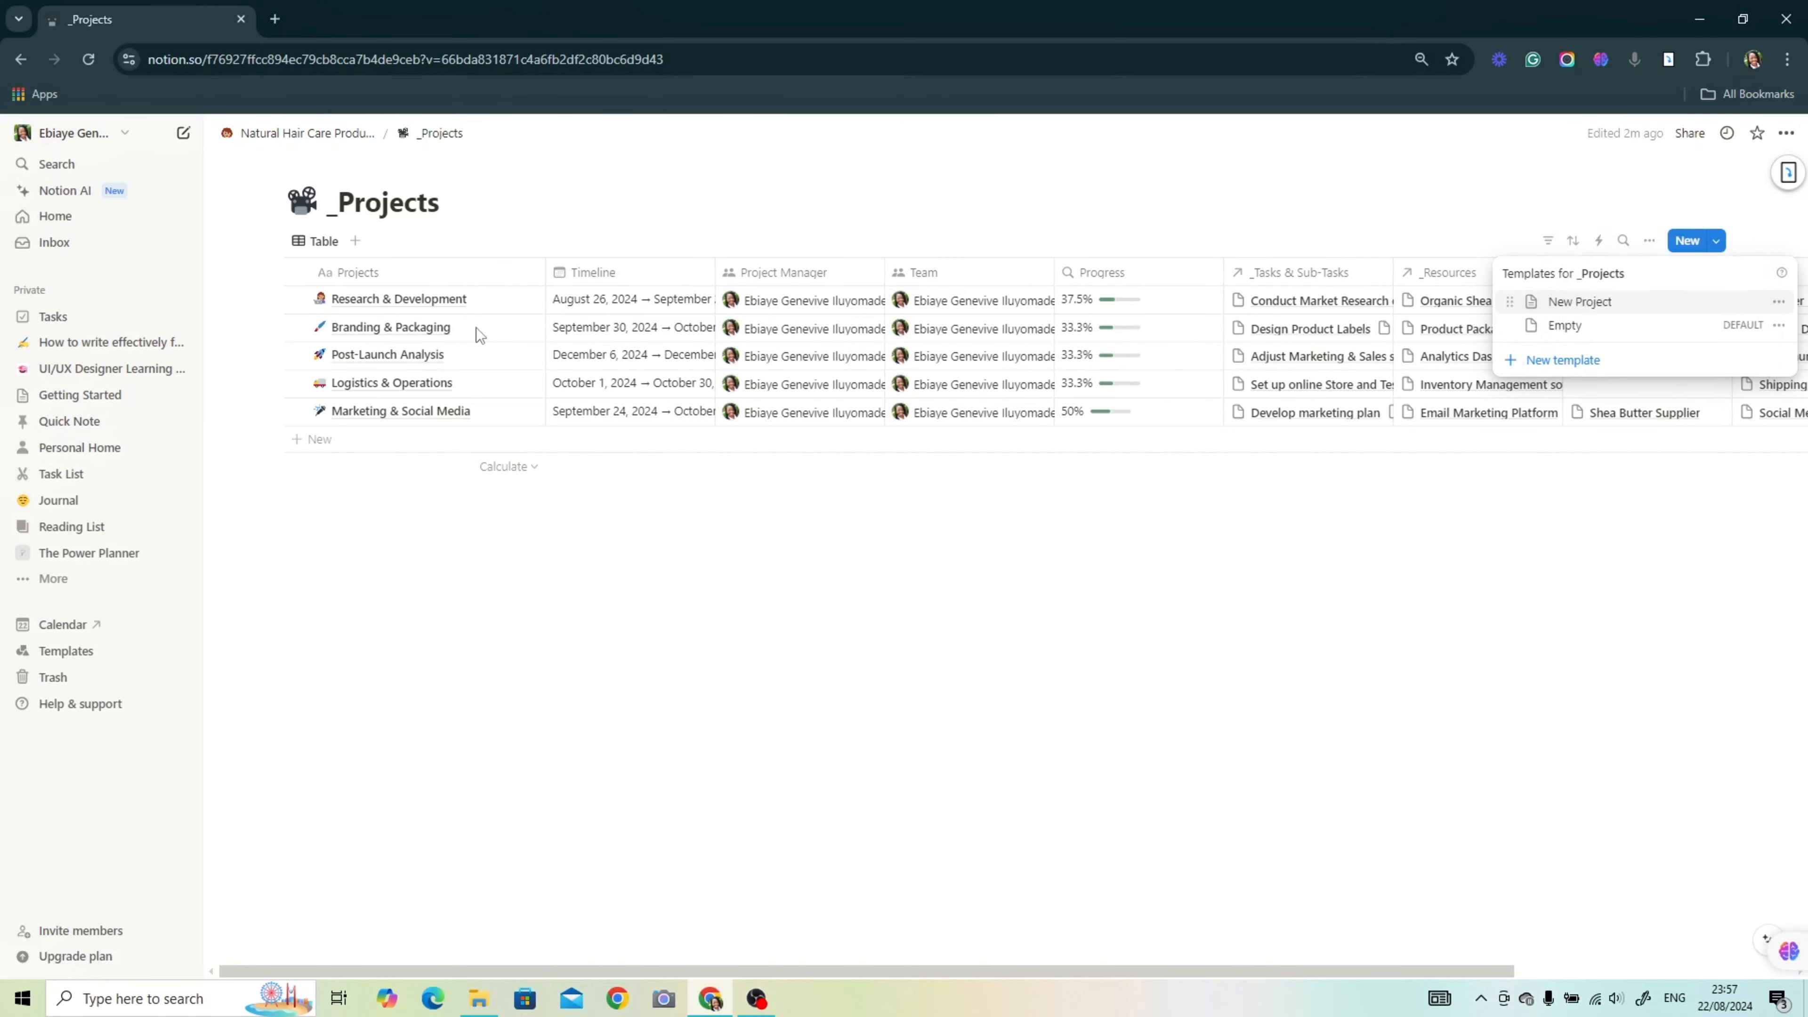
pyautogui.click(508, 328)
pyautogui.click(509, 329)
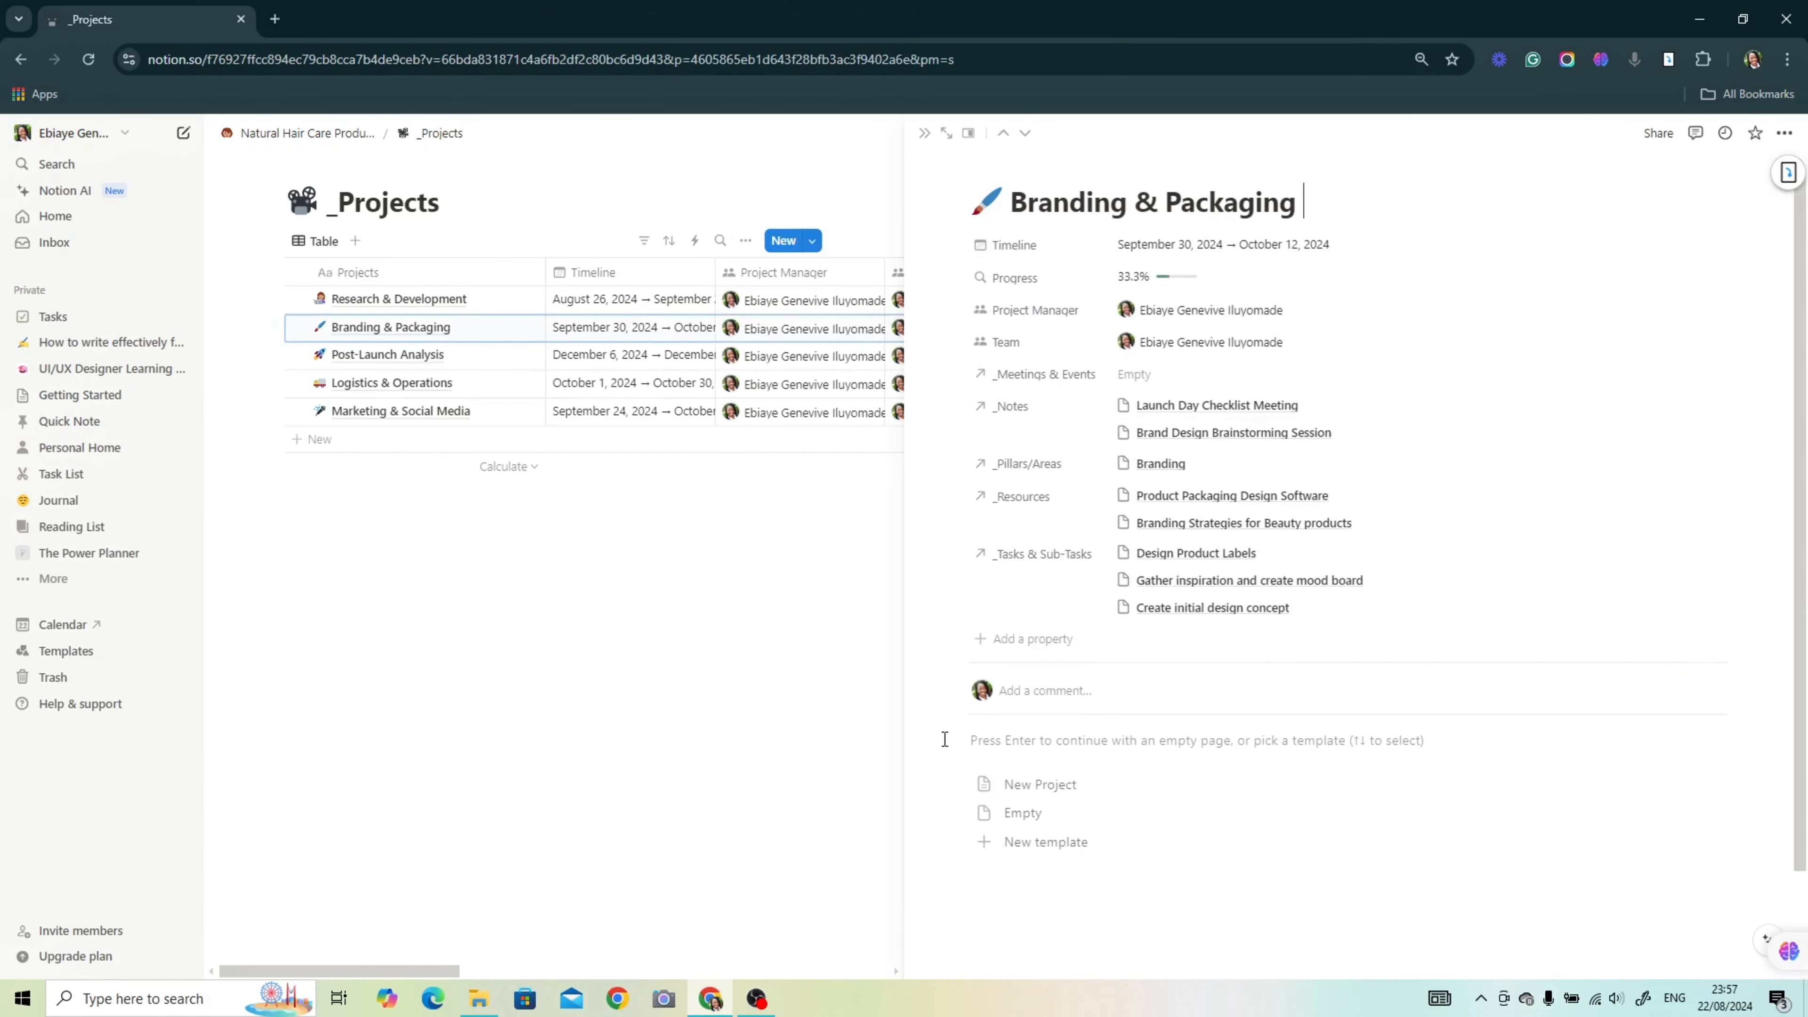
pyautogui.click(1070, 786)
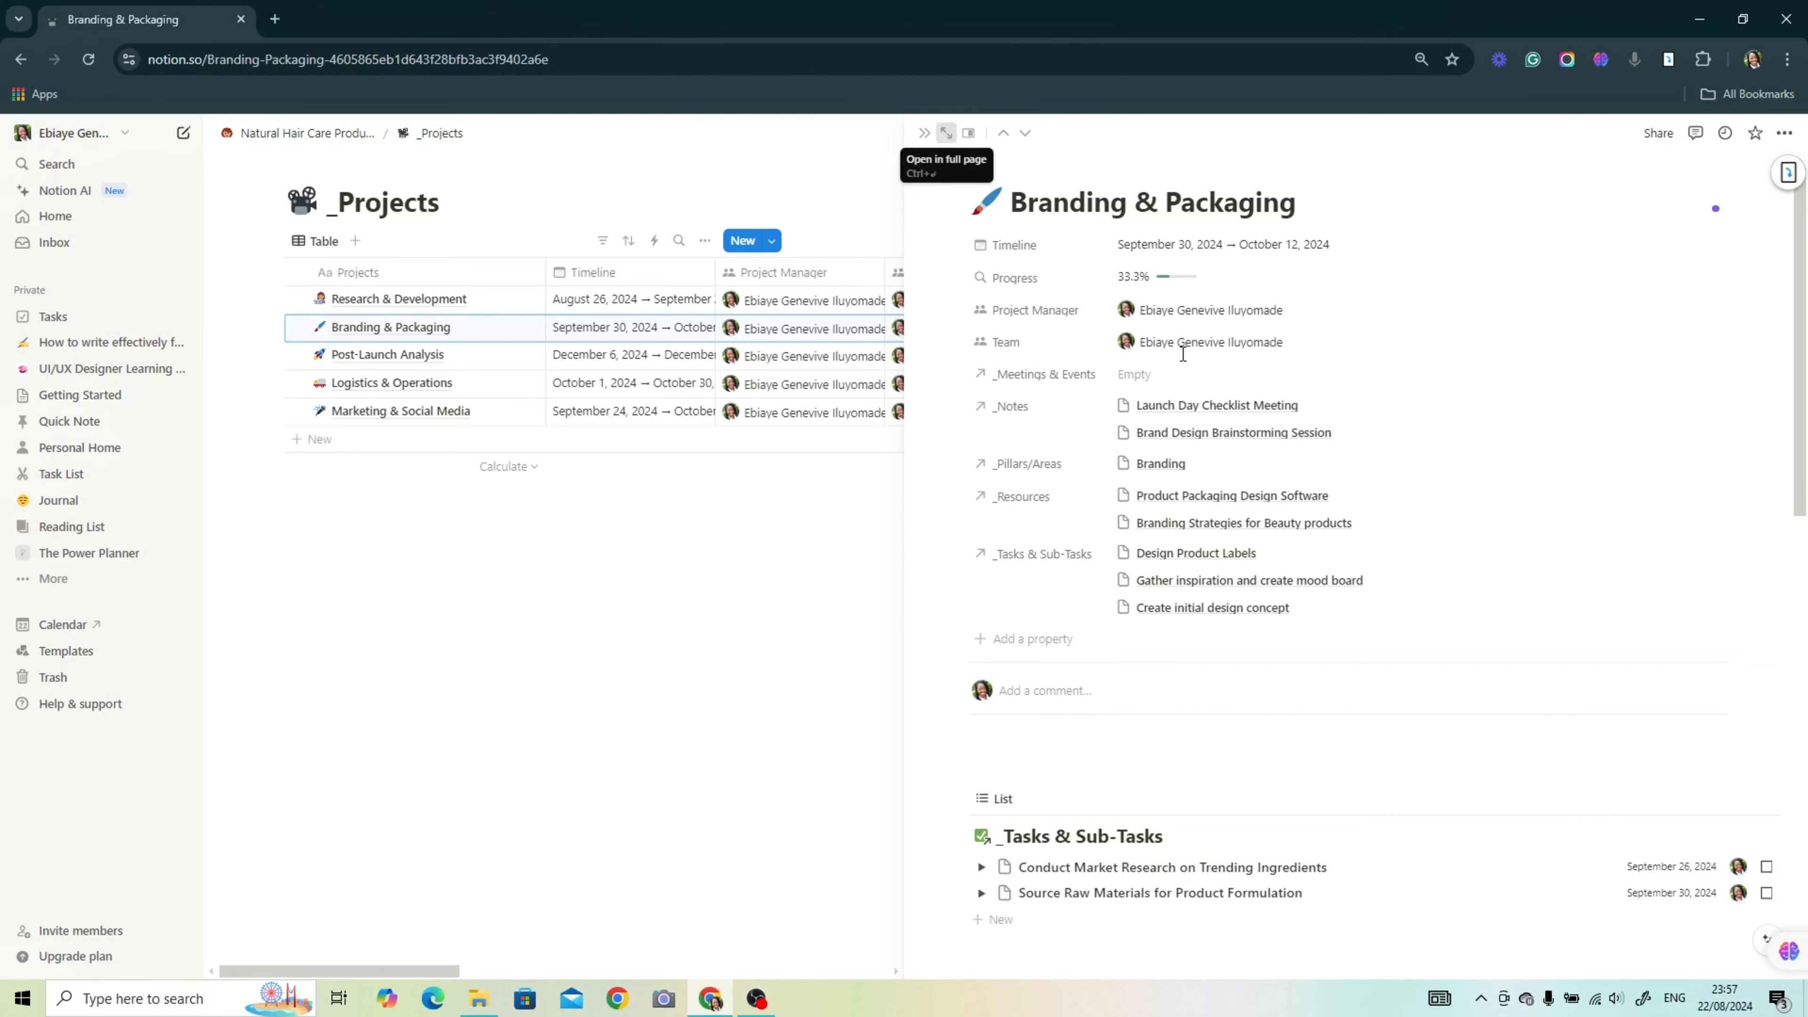
pyautogui.click(946, 133)
# Step: Change the _Projects filter of the _Tasks & Sub-Tasks list to Branding & Packaging
pyautogui.scroll(-4, 1210, 499)
pyautogui.scroll(-2, 1250, 462)
pyautogui.click(1223, 366)
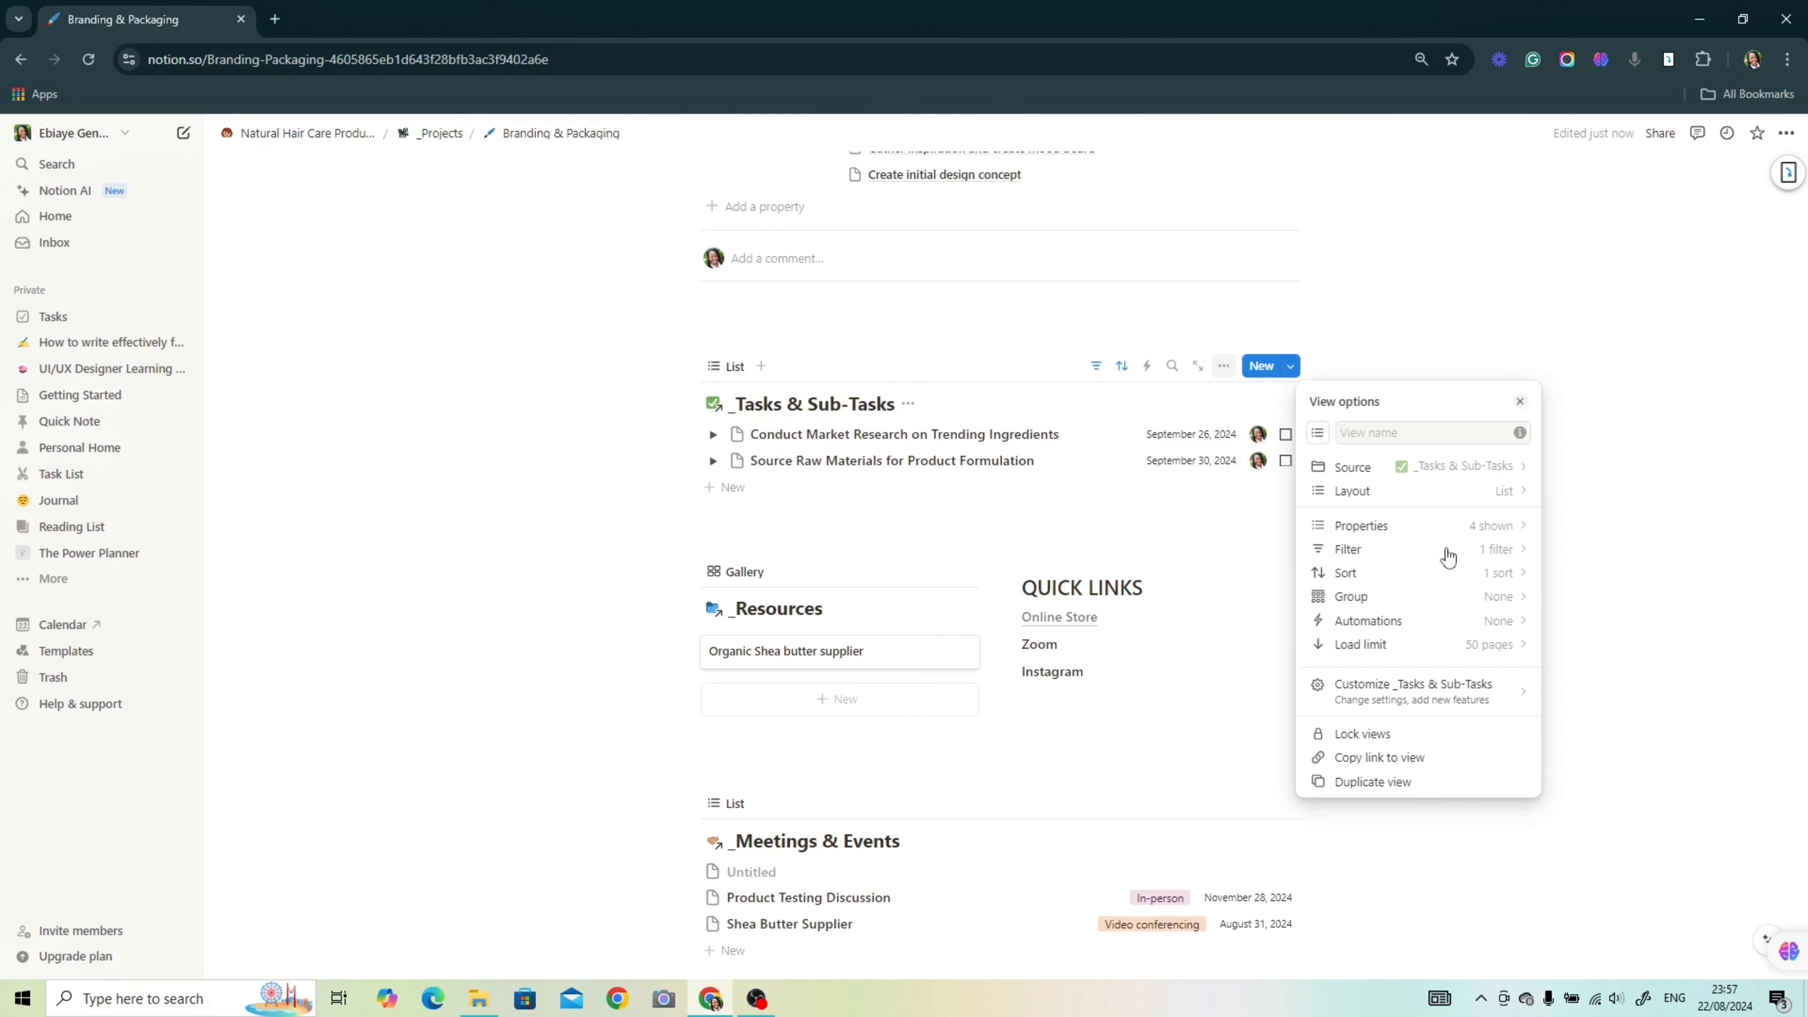
pyautogui.click(1417, 527)
pyautogui.click(1317, 401)
pyautogui.click(1346, 550)
pyautogui.click(1431, 435)
pyautogui.click(1472, 491)
pyautogui.click(1445, 543)
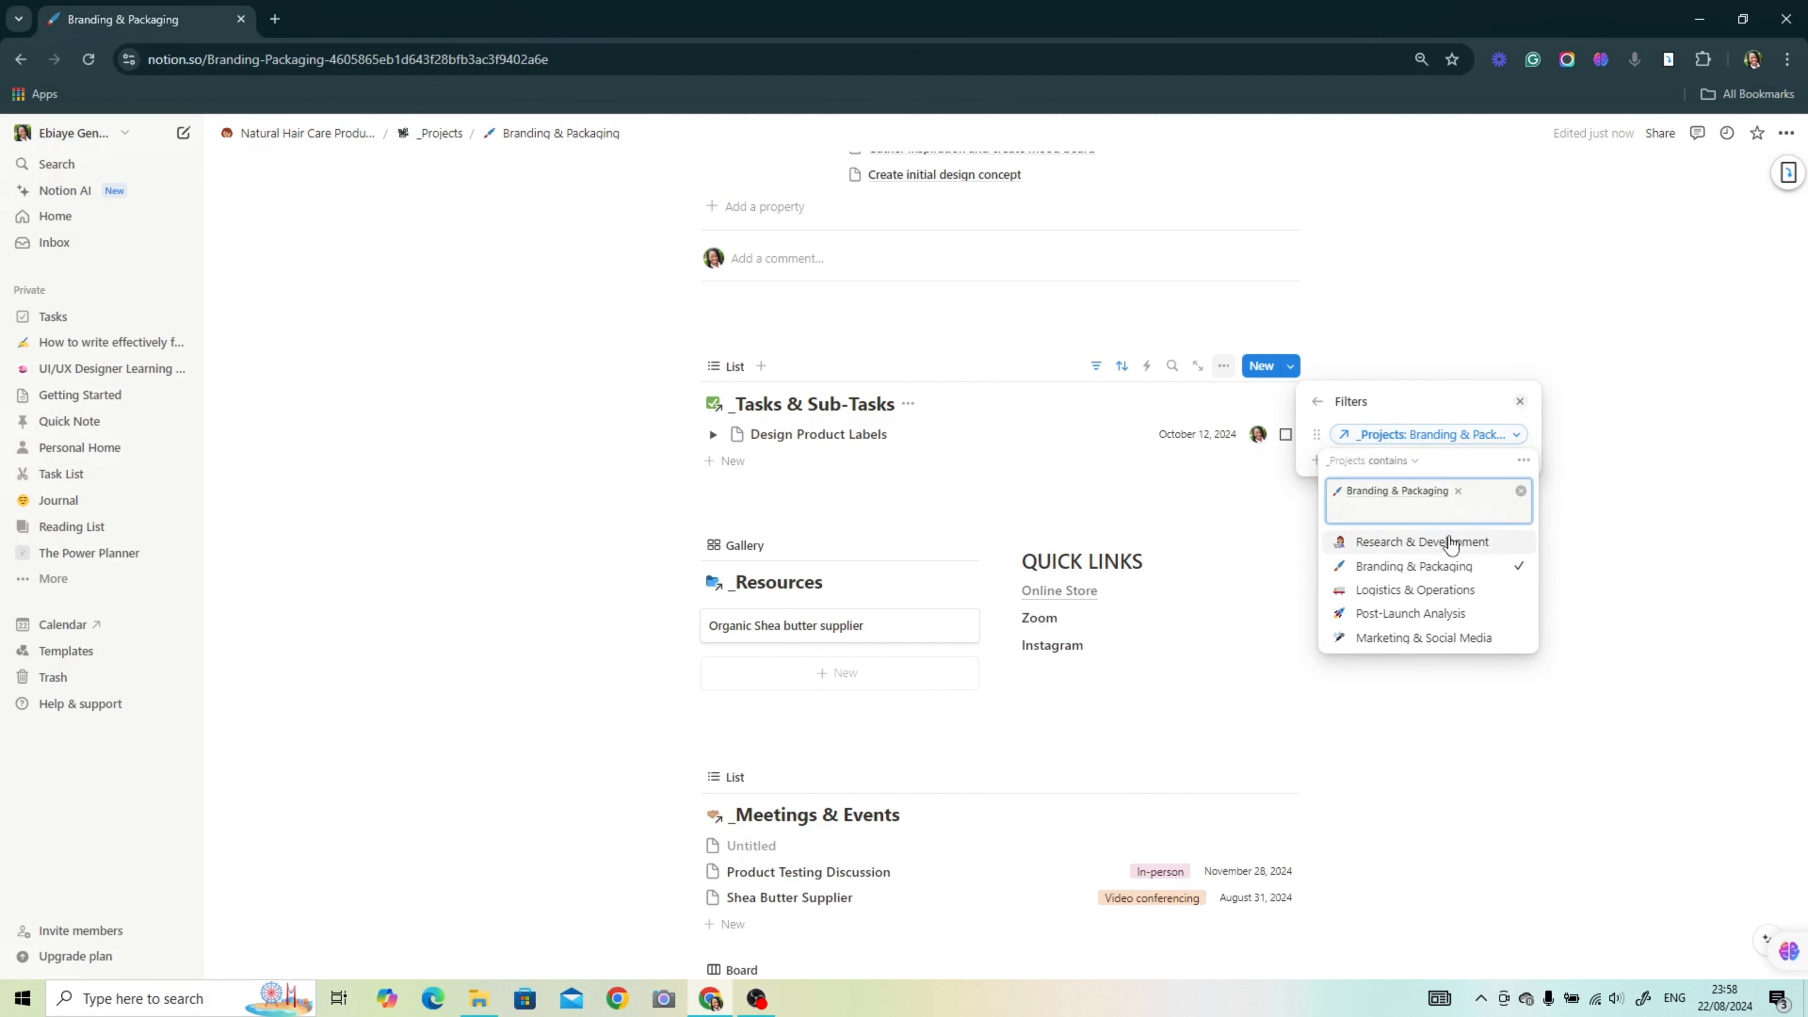
pyautogui.click(1486, 301)
# Step: Show the Status property in the Branding & Packaging page's _Tasks & Sub-Tasks list
pyautogui.click(1224, 371)
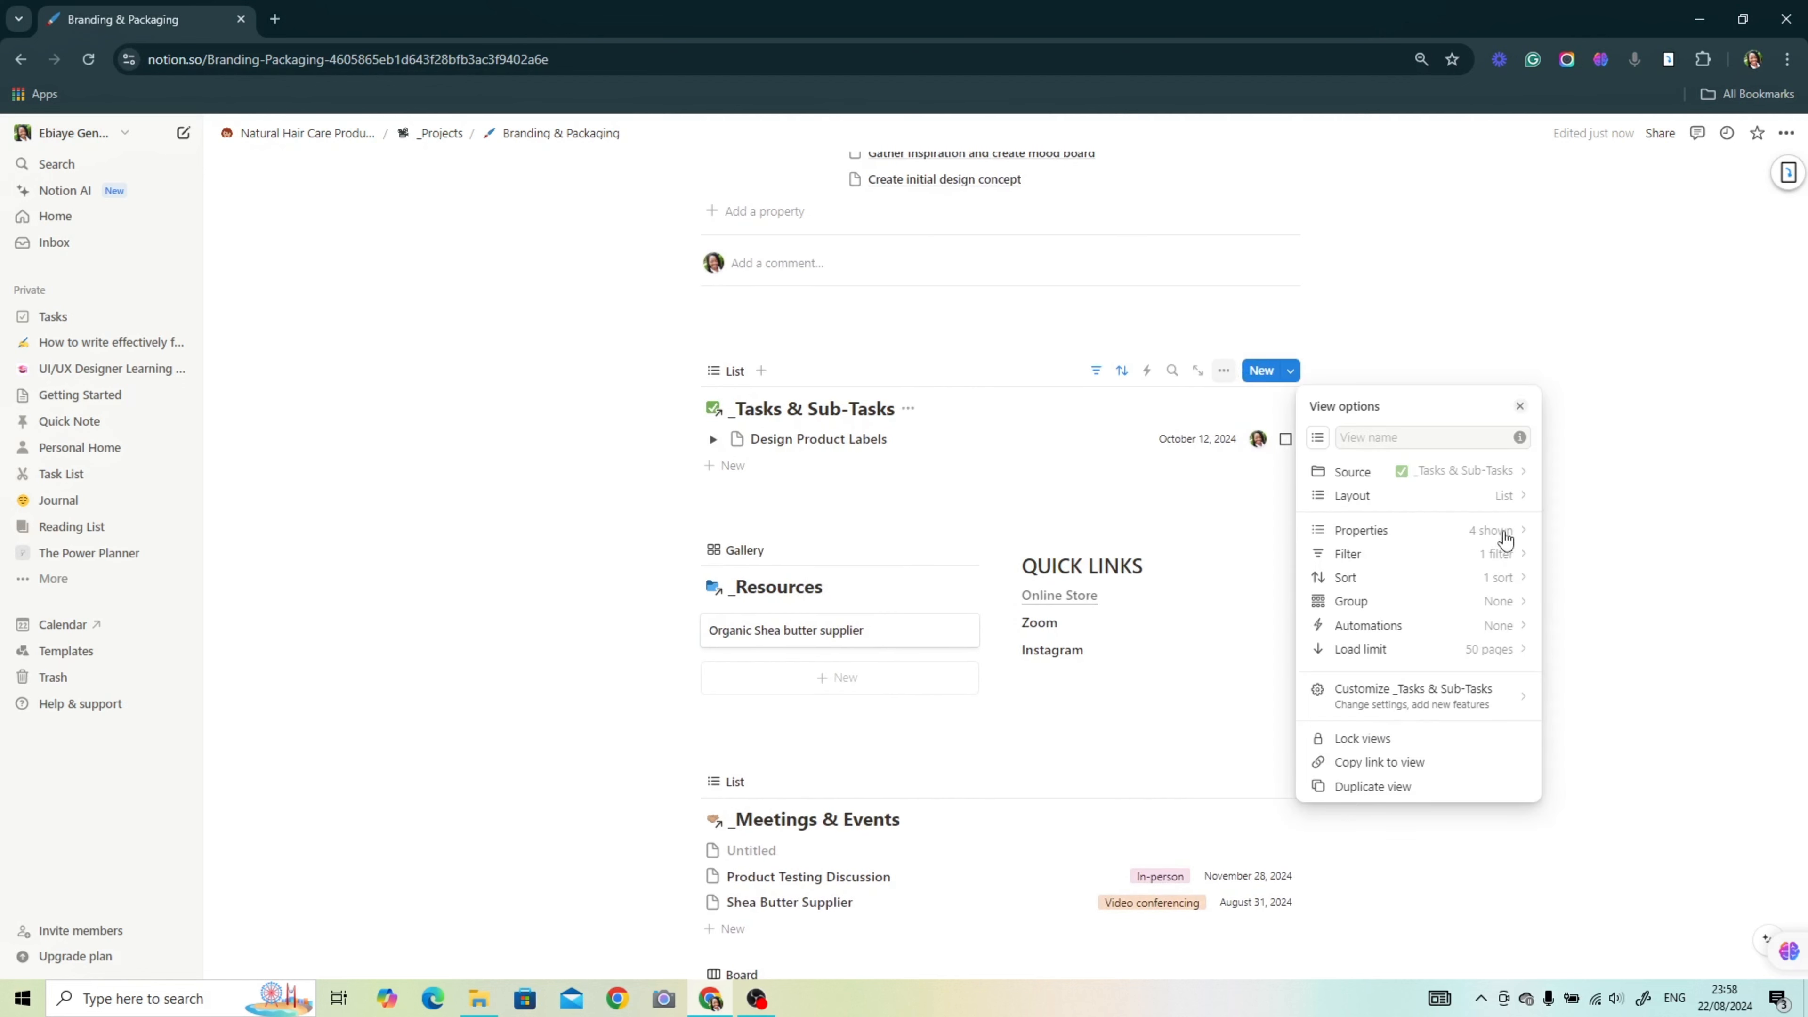
pyautogui.click(1505, 533)
pyautogui.click(1363, 662)
pyautogui.click(1256, 549)
pyautogui.click(1224, 370)
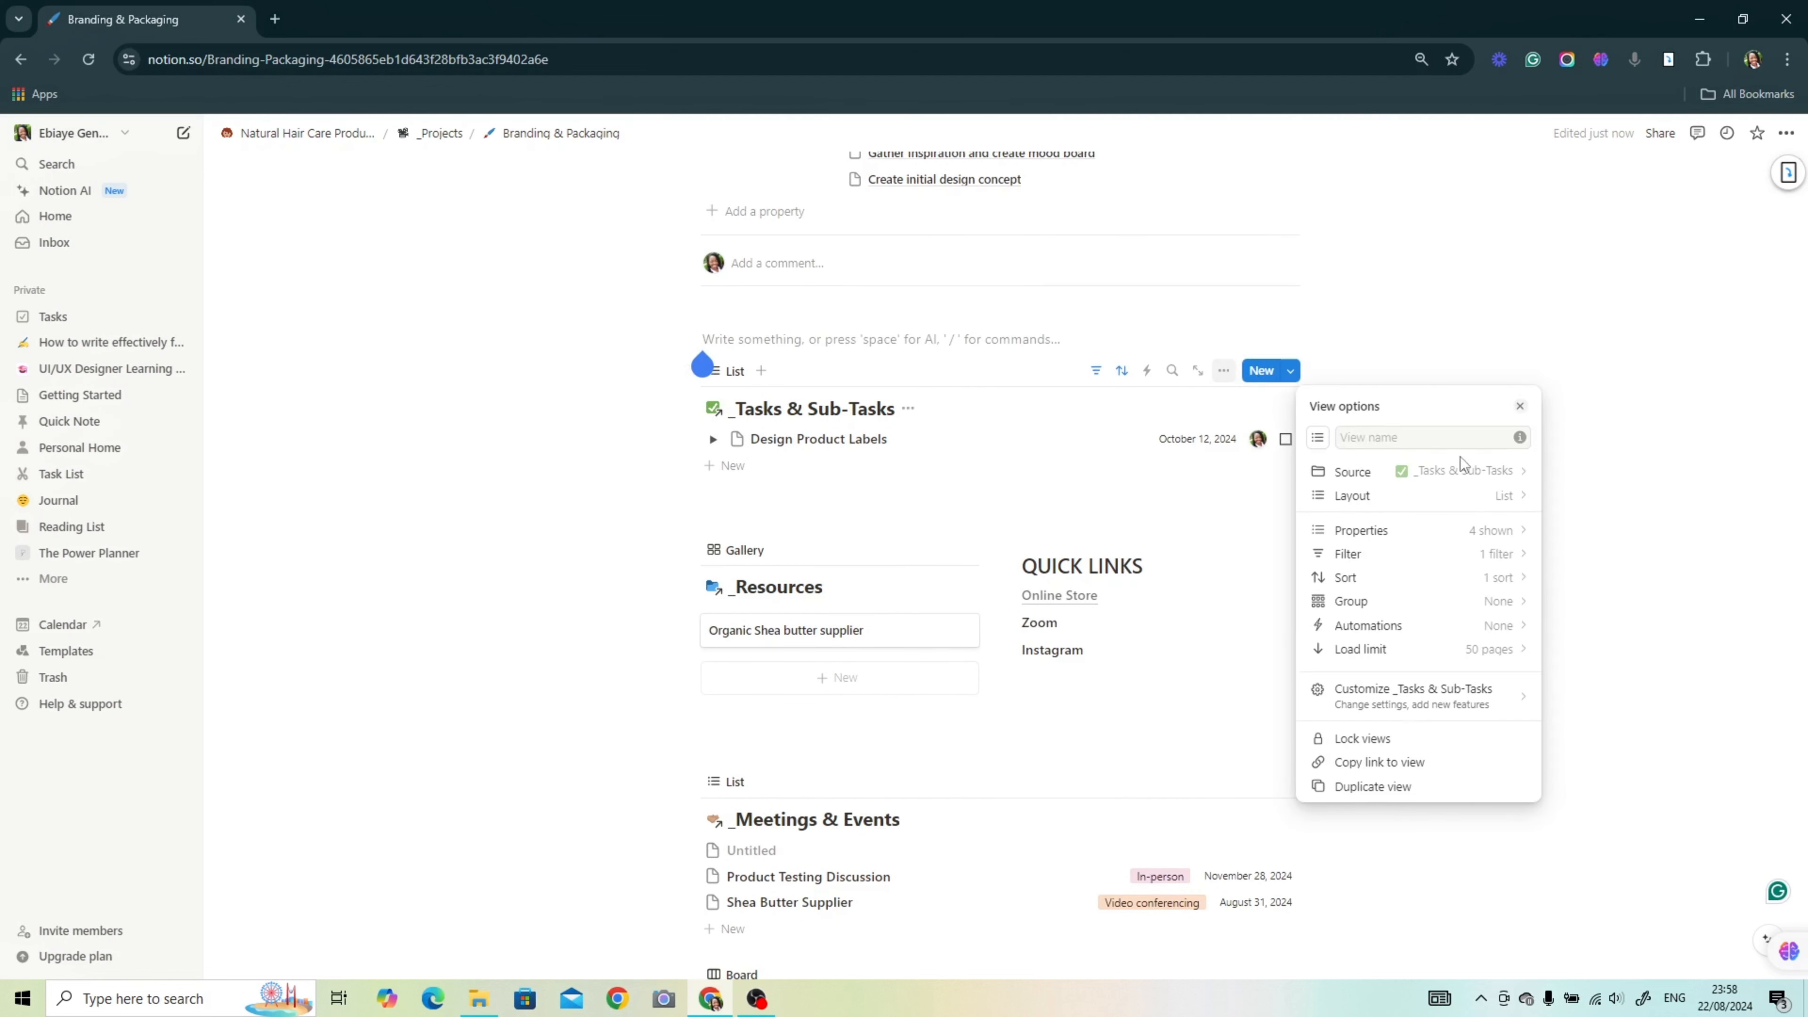
pyautogui.click(1388, 530)
pyautogui.click(1502, 651)
pyautogui.press('Escape')
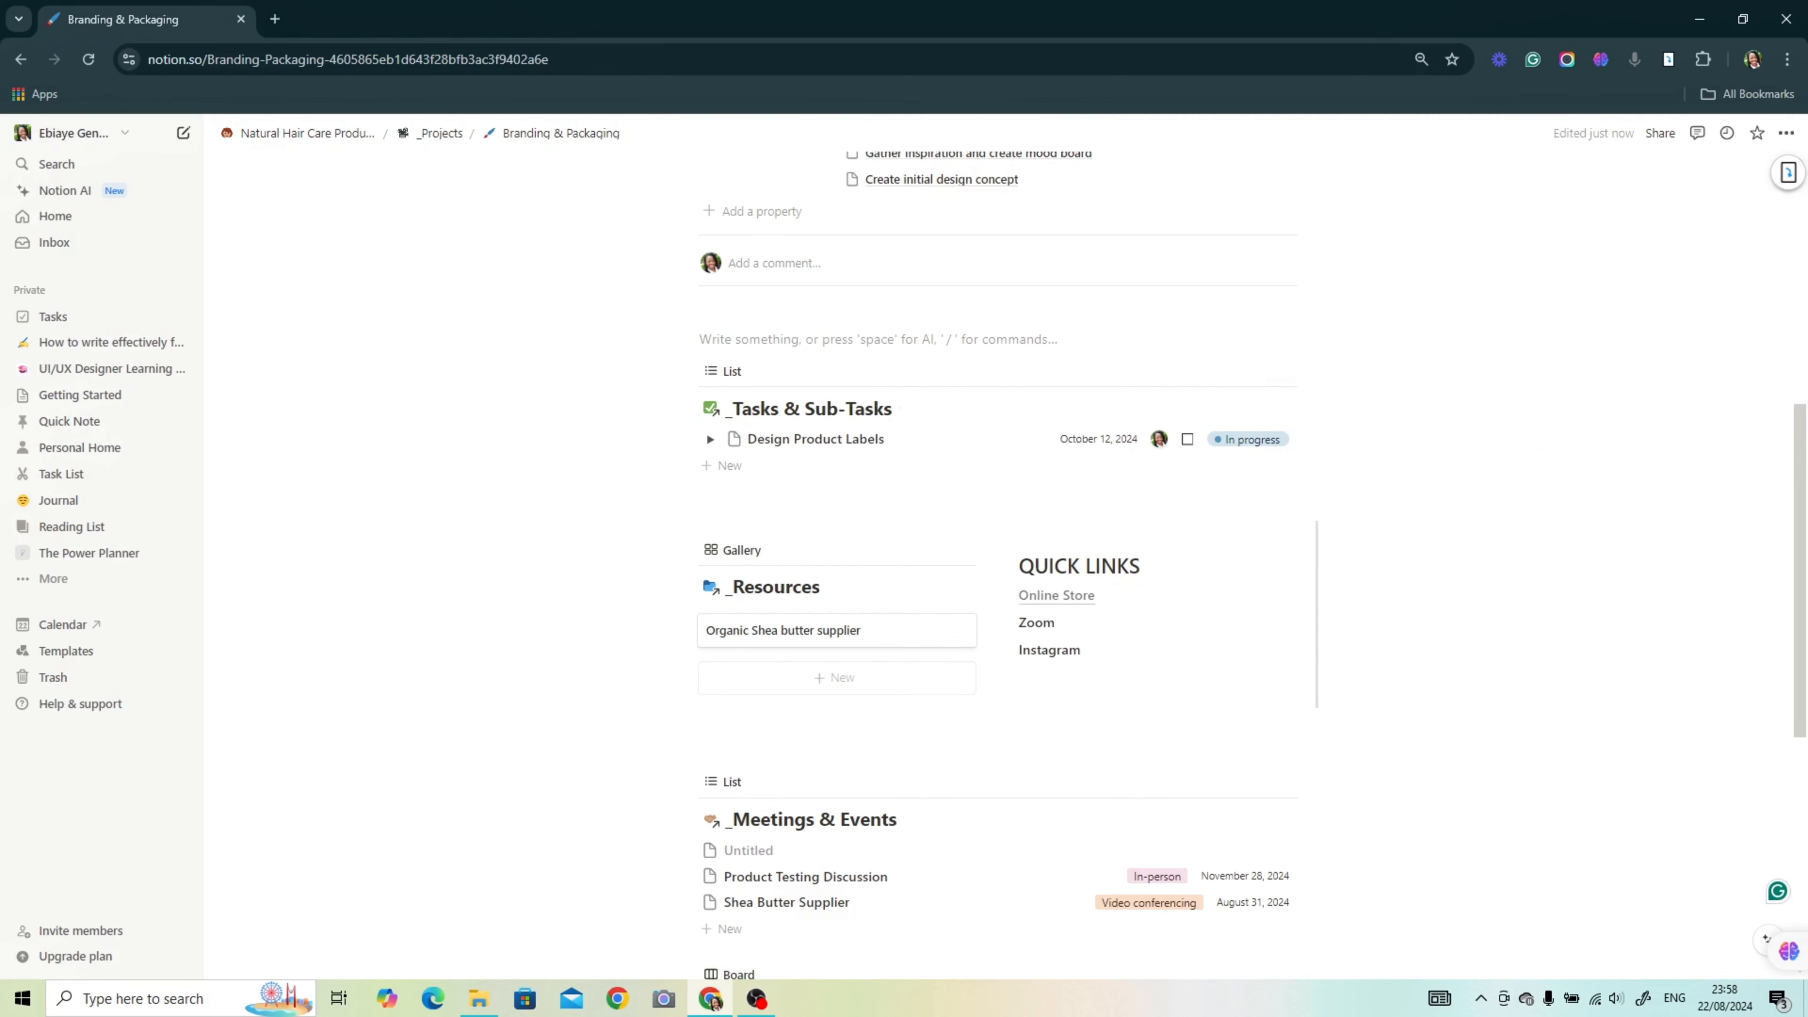
# Step: Filter the _Resources gallery so that _Projects contains Branding & Packaging
pyautogui.scroll(-2, 847, 499)
pyautogui.click(901, 452)
pyautogui.click(1187, 638)
pyautogui.click(1154, 521)
pyautogui.click(1152, 578)
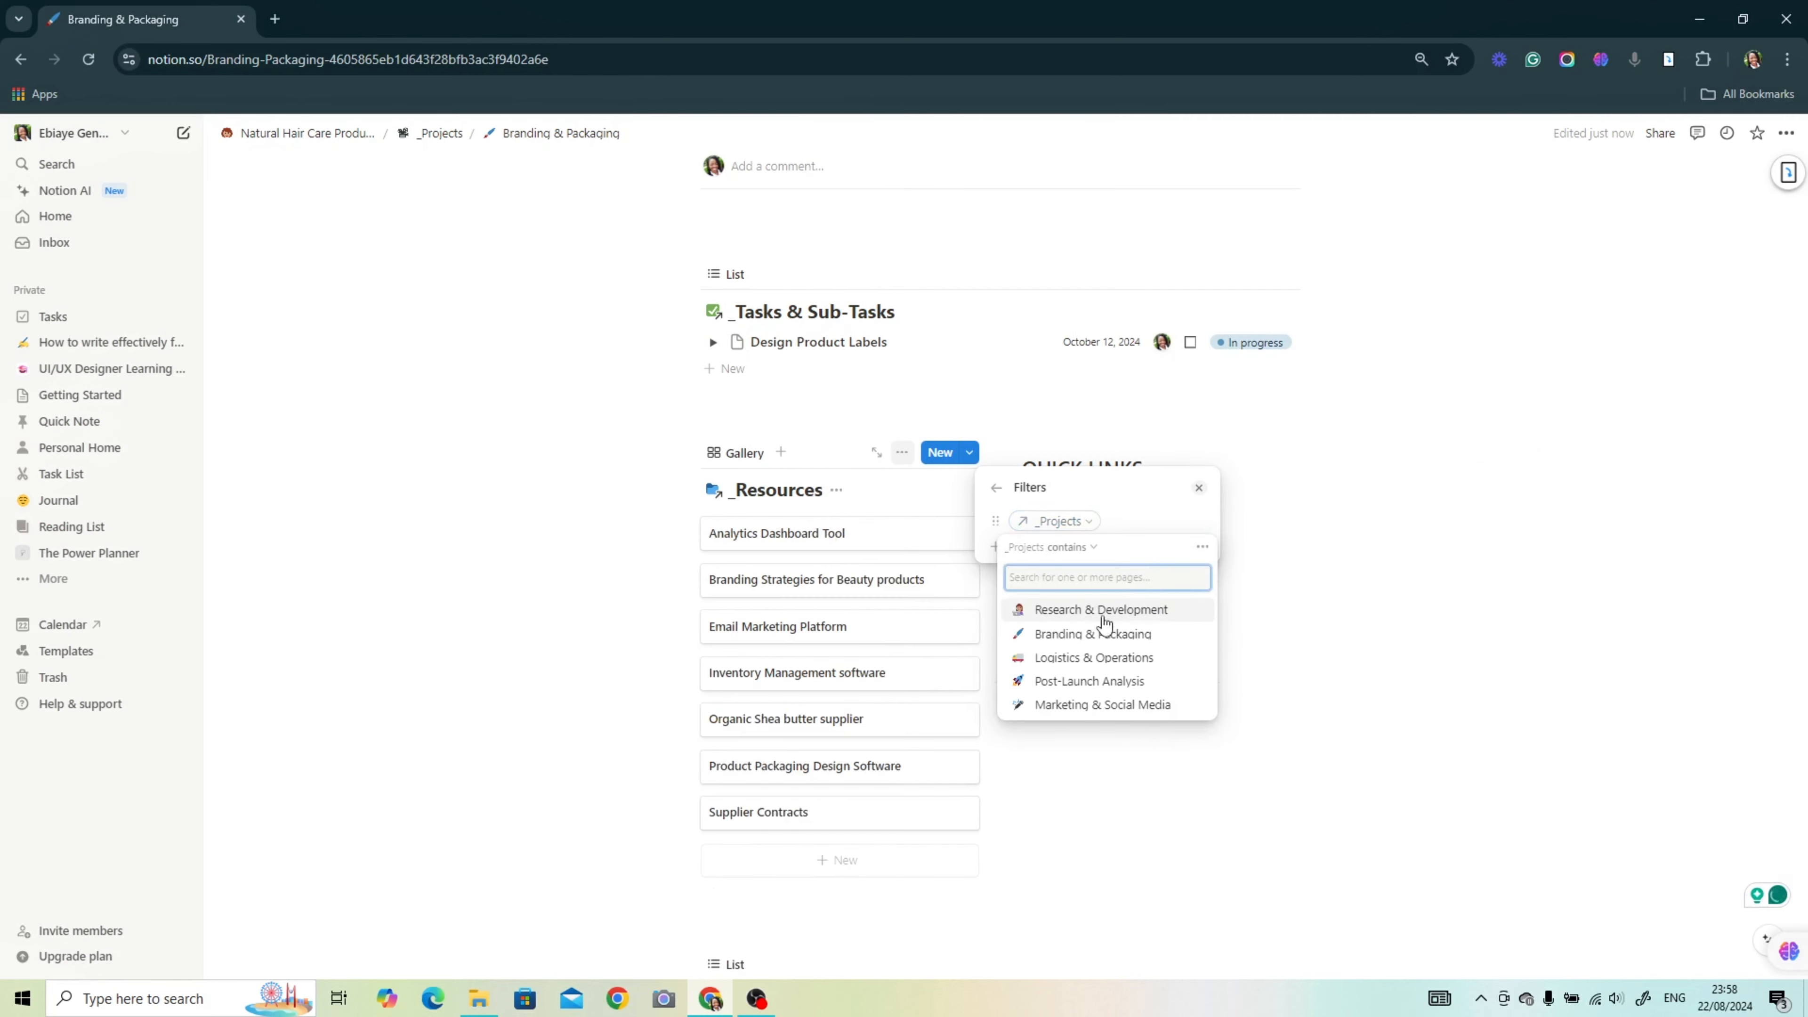
pyautogui.click(1100, 633)
pyautogui.click(1409, 674)
# Step: Change the _Projects filter of the _Meetings & Events list to Branding & Packaging
pyautogui.scroll(-5, 1409, 674)
pyautogui.click(1223, 347)
pyautogui.click(1406, 530)
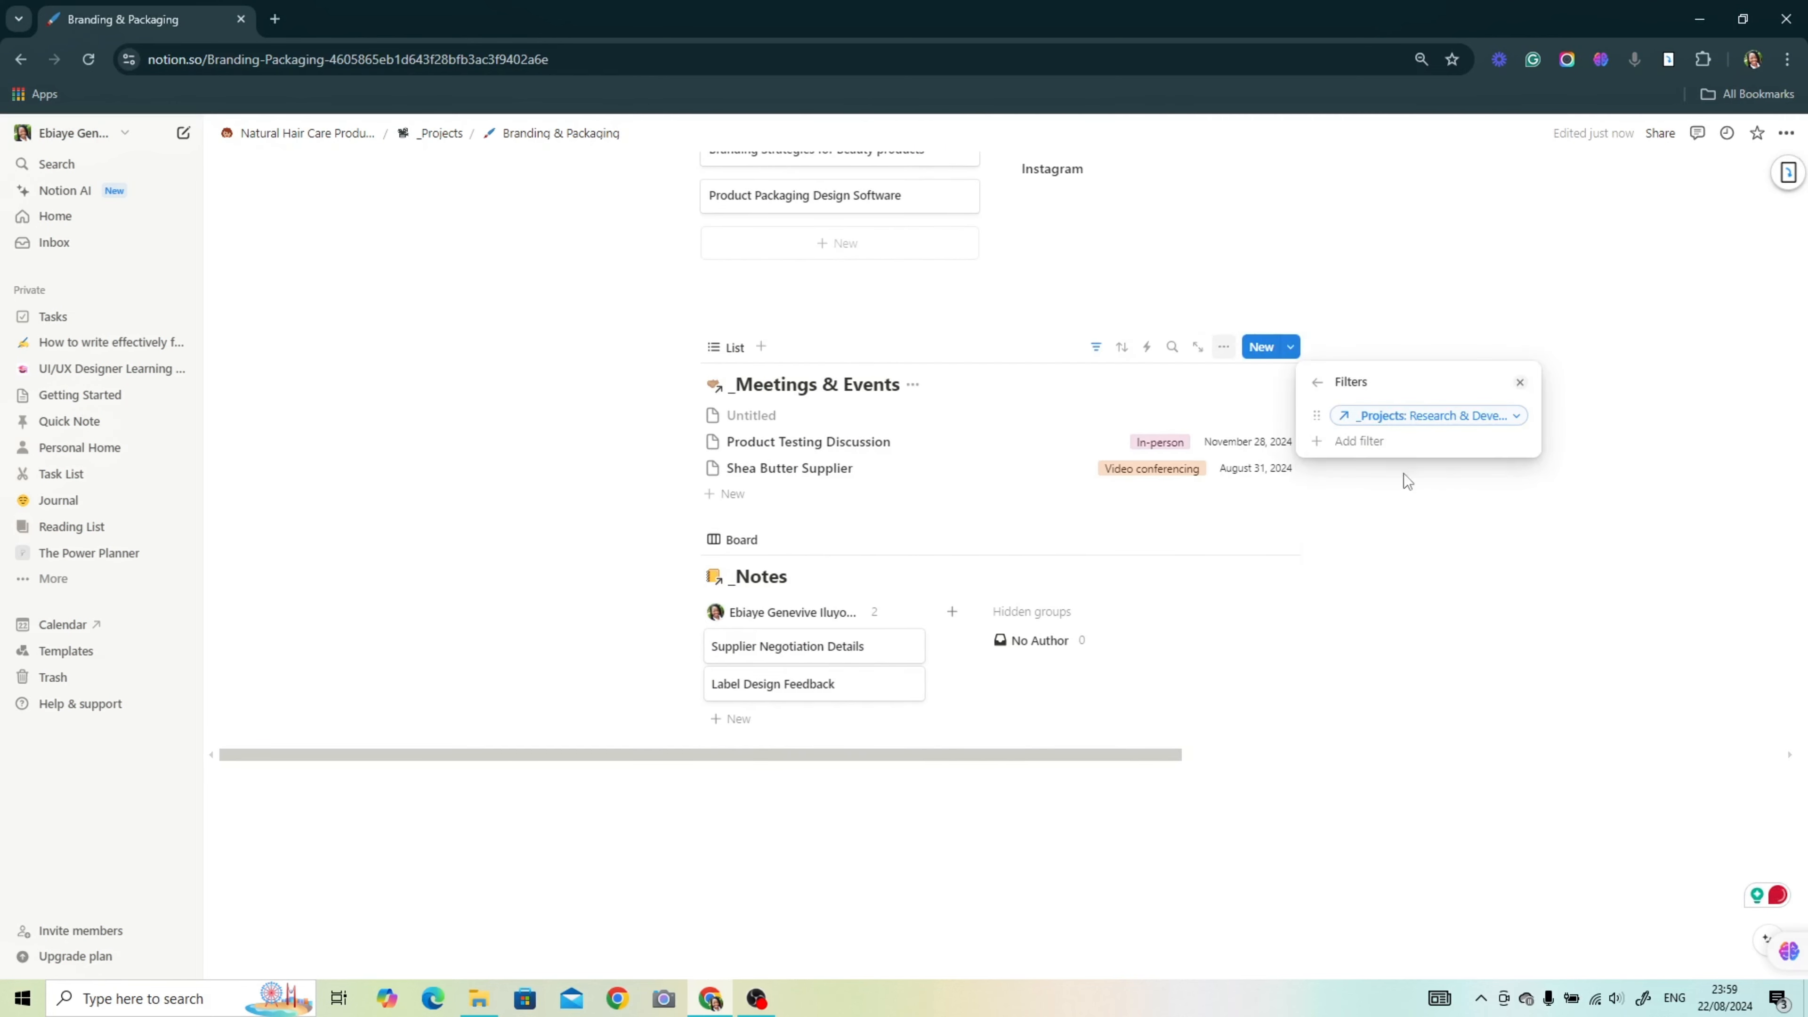
pyautogui.click(1432, 416)
pyautogui.click(1474, 473)
pyautogui.click(1415, 547)
# Step: Change the _Projects filter of the _Notes board to Branding & Packaging
pyautogui.click(1220, 459)
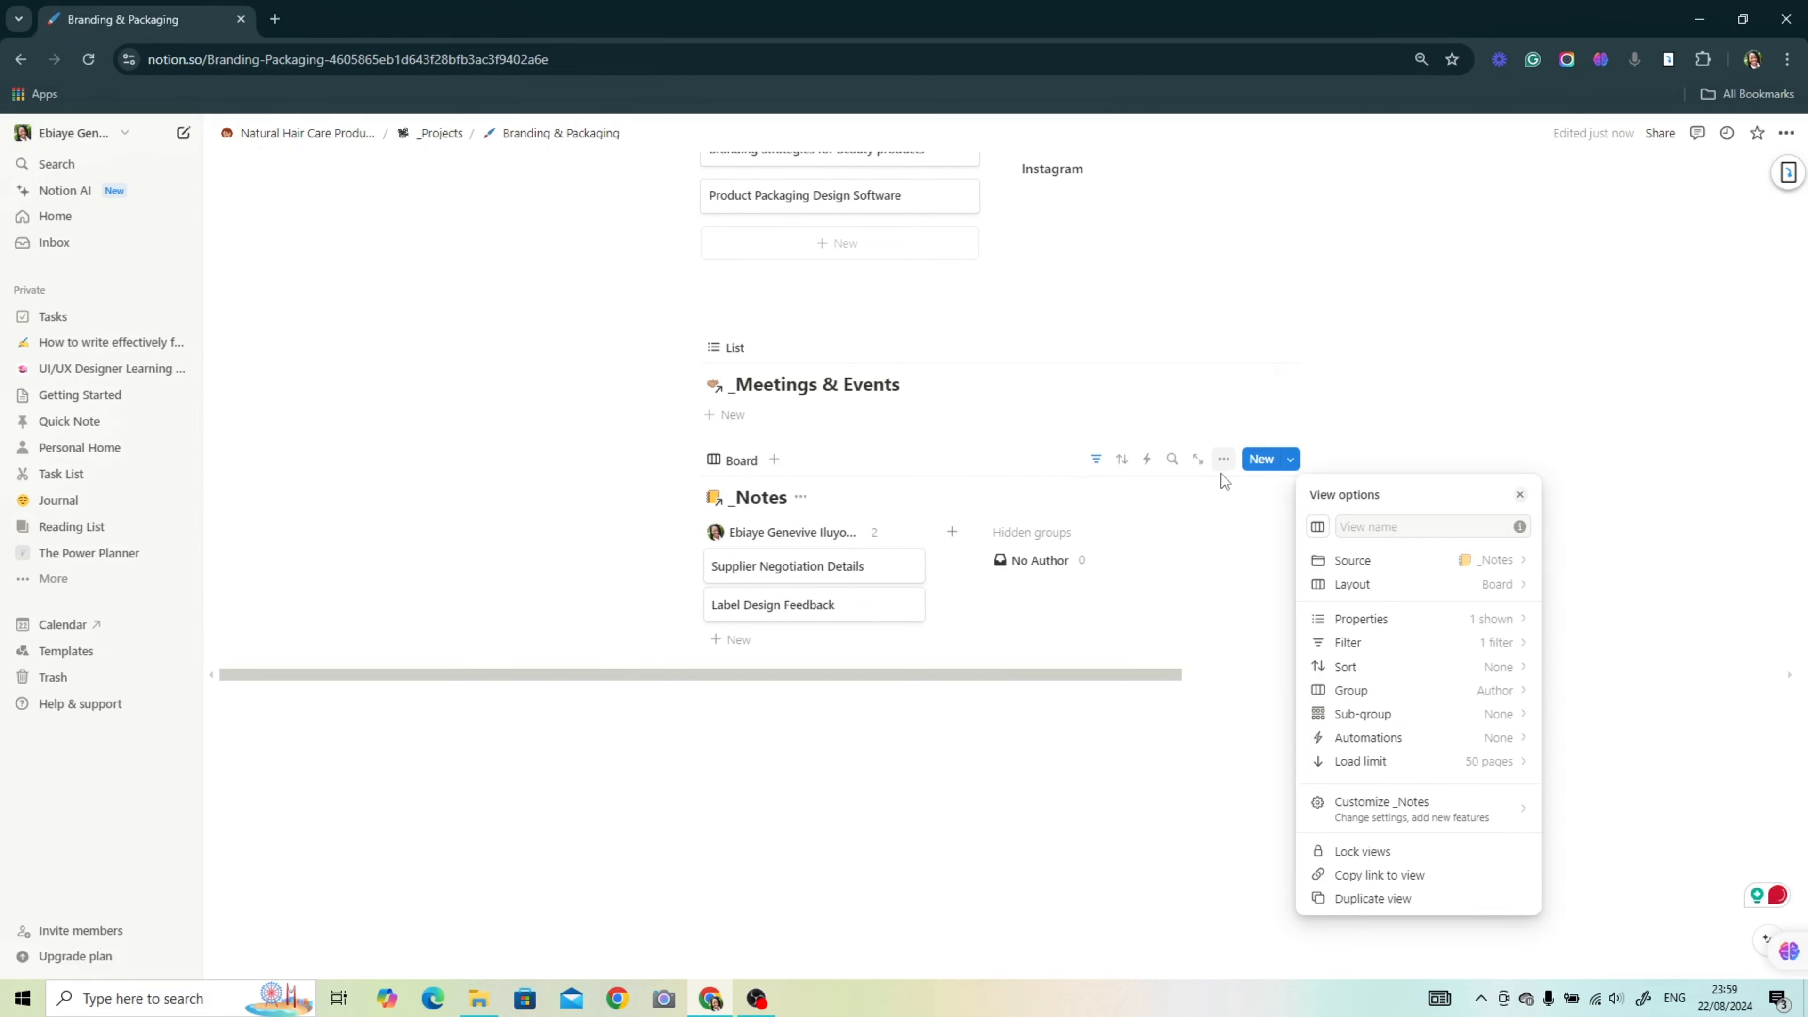
pyautogui.click(1381, 643)
pyautogui.click(1452, 529)
pyautogui.click(1519, 585)
pyautogui.click(1419, 640)
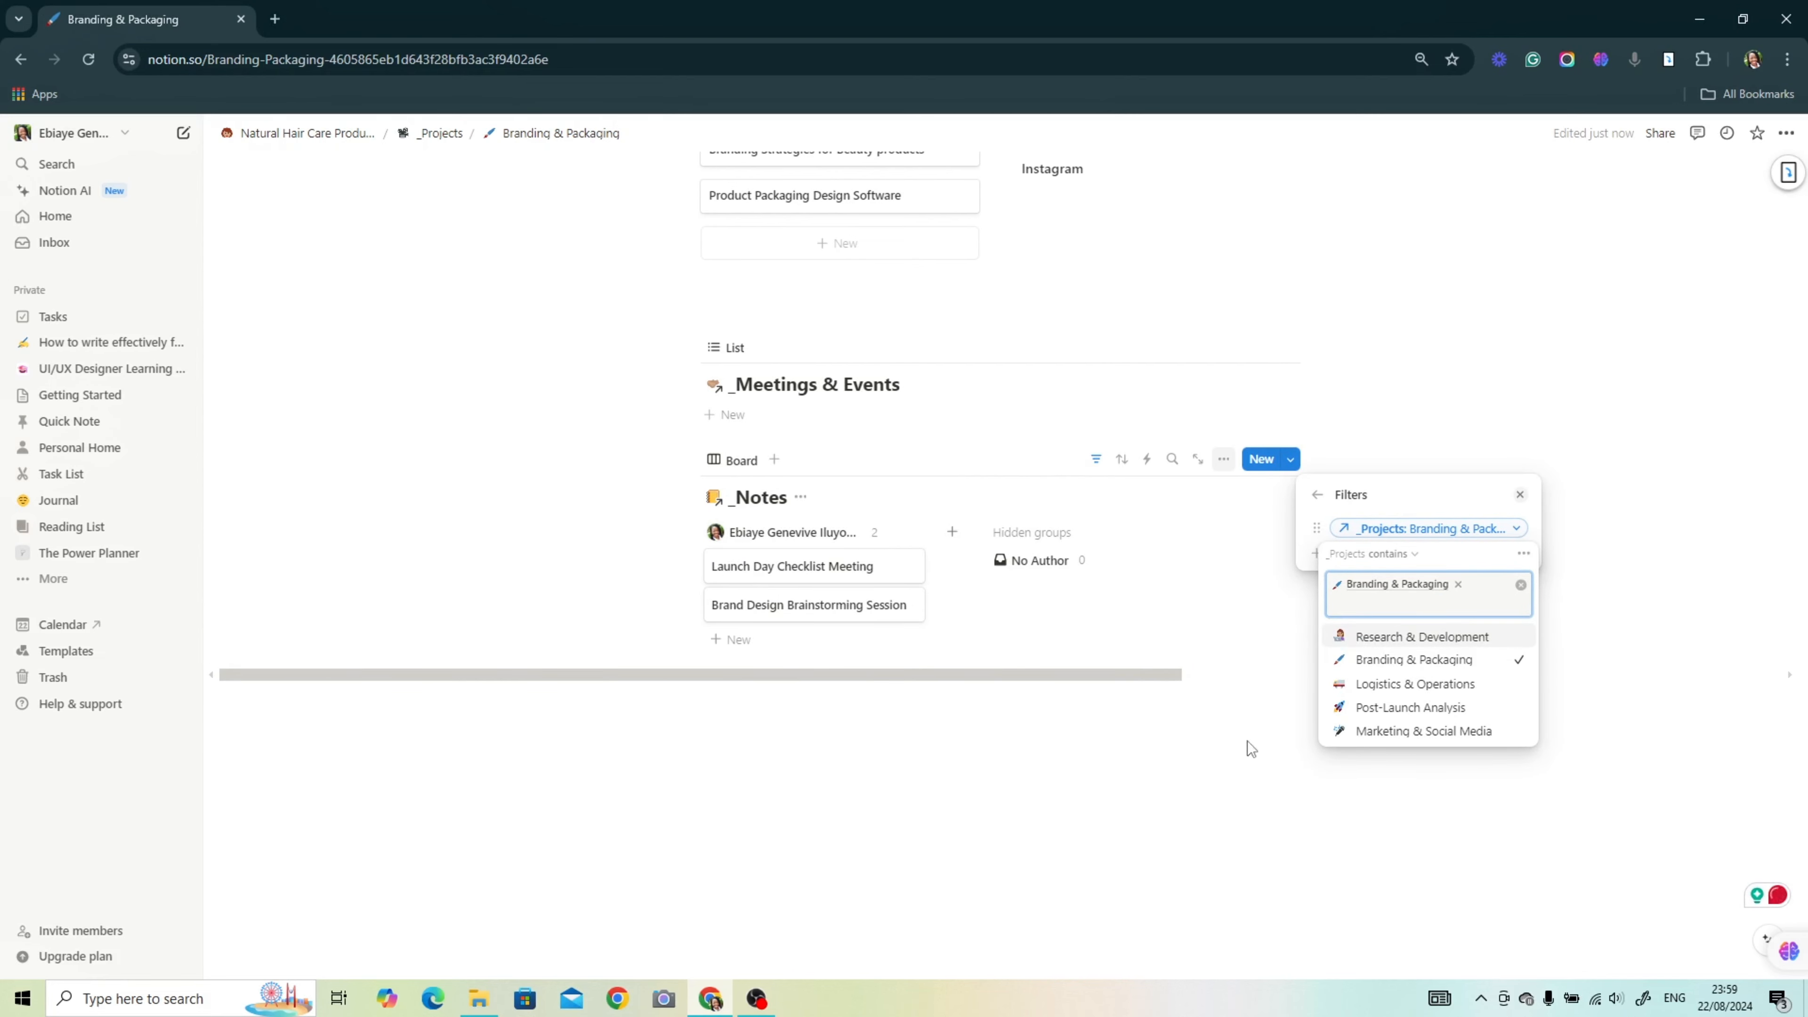
pyautogui.click(1247, 740)
# Step: Move the _Resources gallery to the right side of the QUICK LINKS column and check the _Notes board's view options
pyautogui.scroll(10, 997, 427)
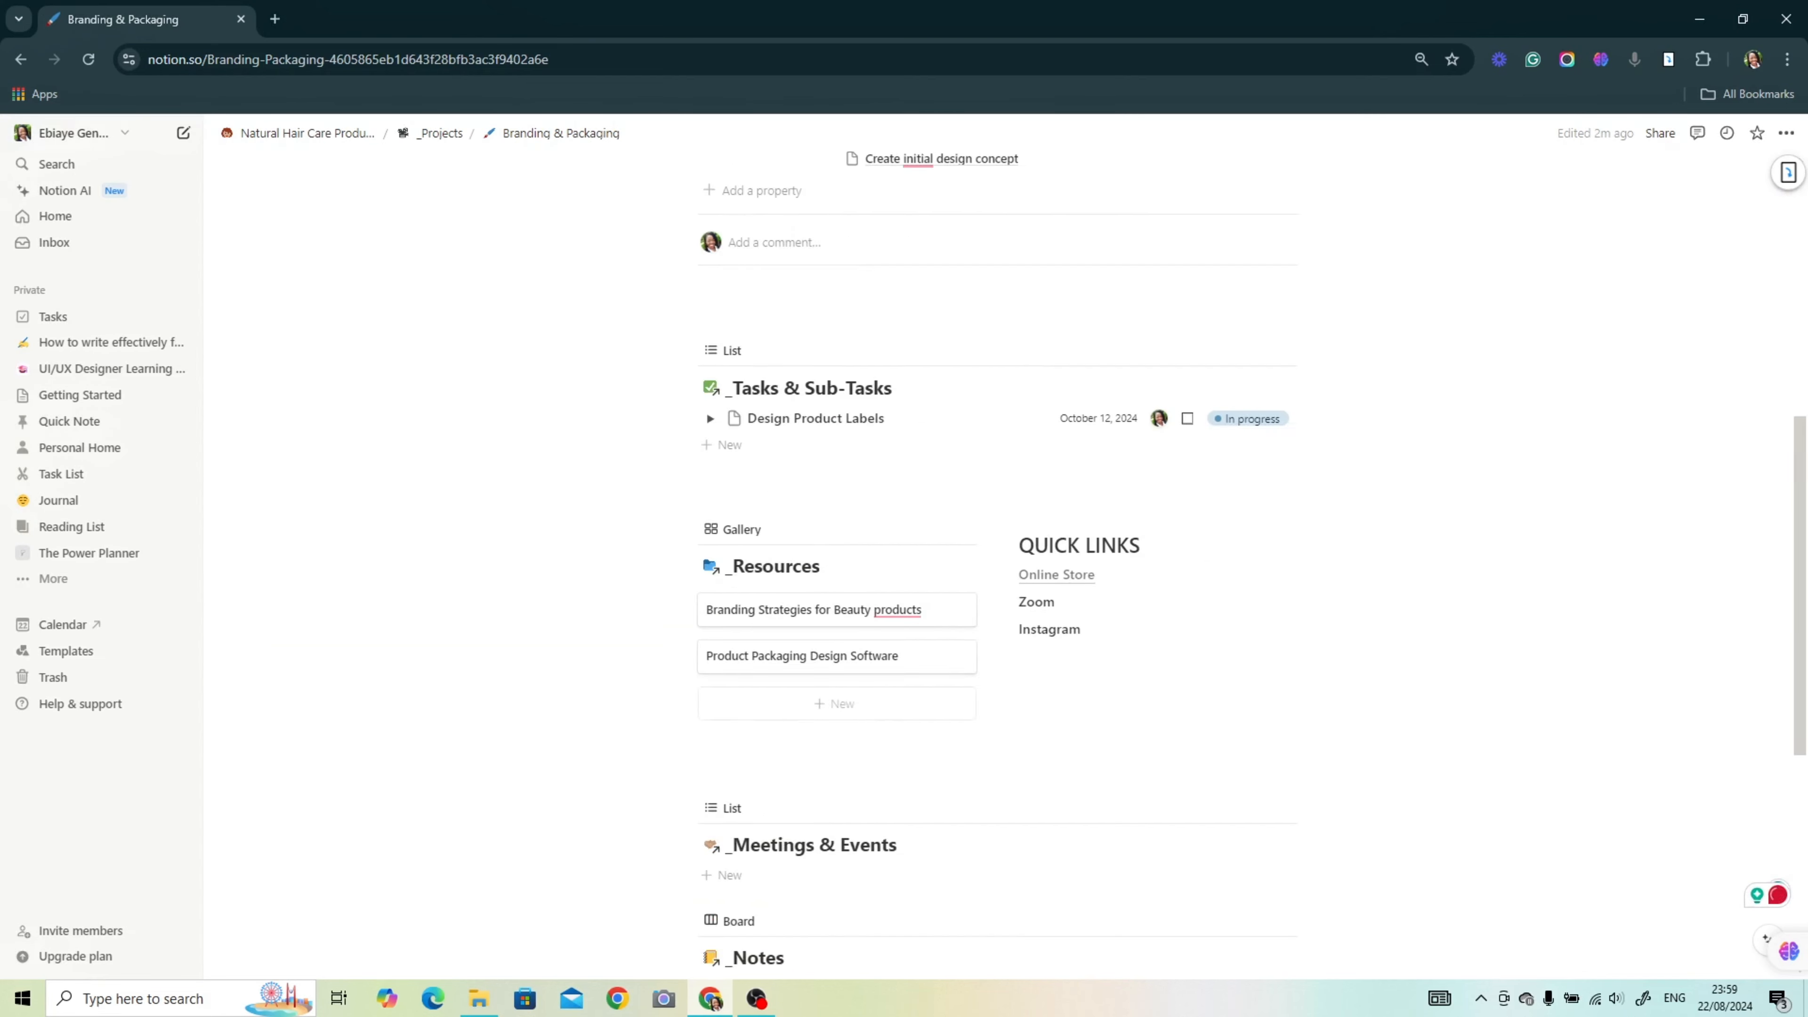
pyautogui.scroll(-7, 1420, 611)
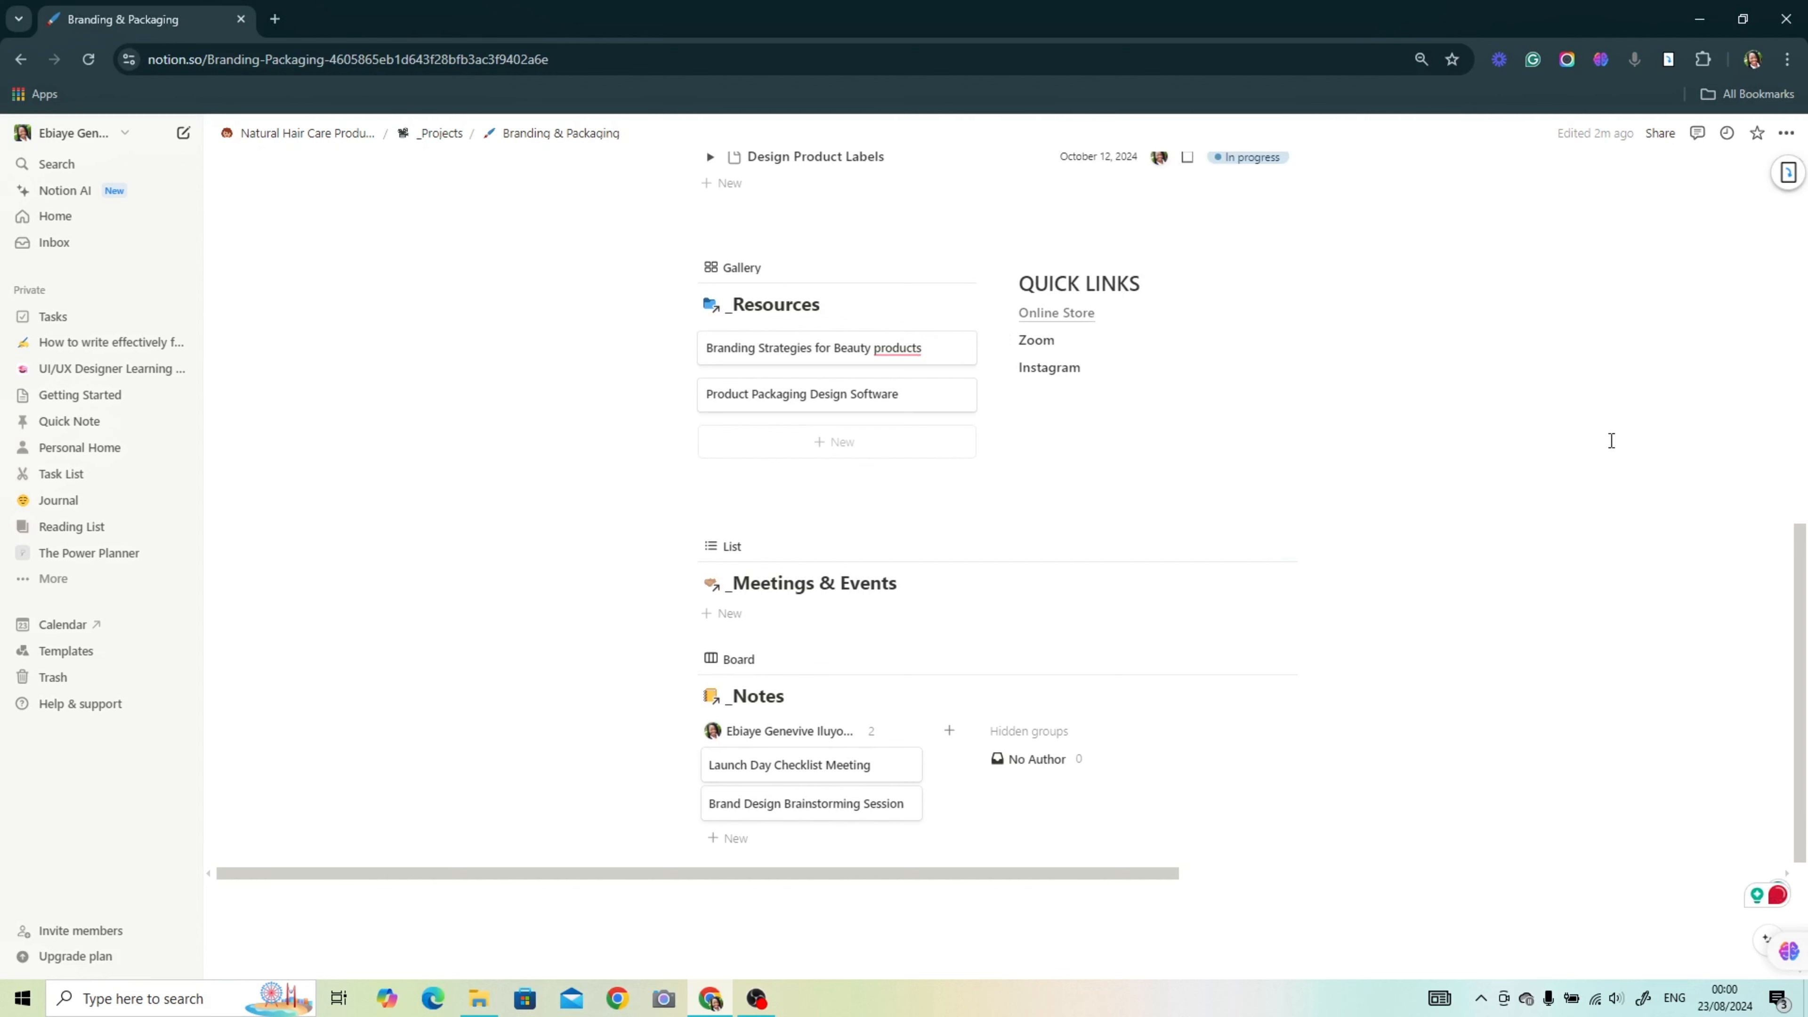
pyautogui.moveTo(683, 270); pyautogui.dragTo(1551, 351)
pyautogui.scroll(-3, 1485, 445)
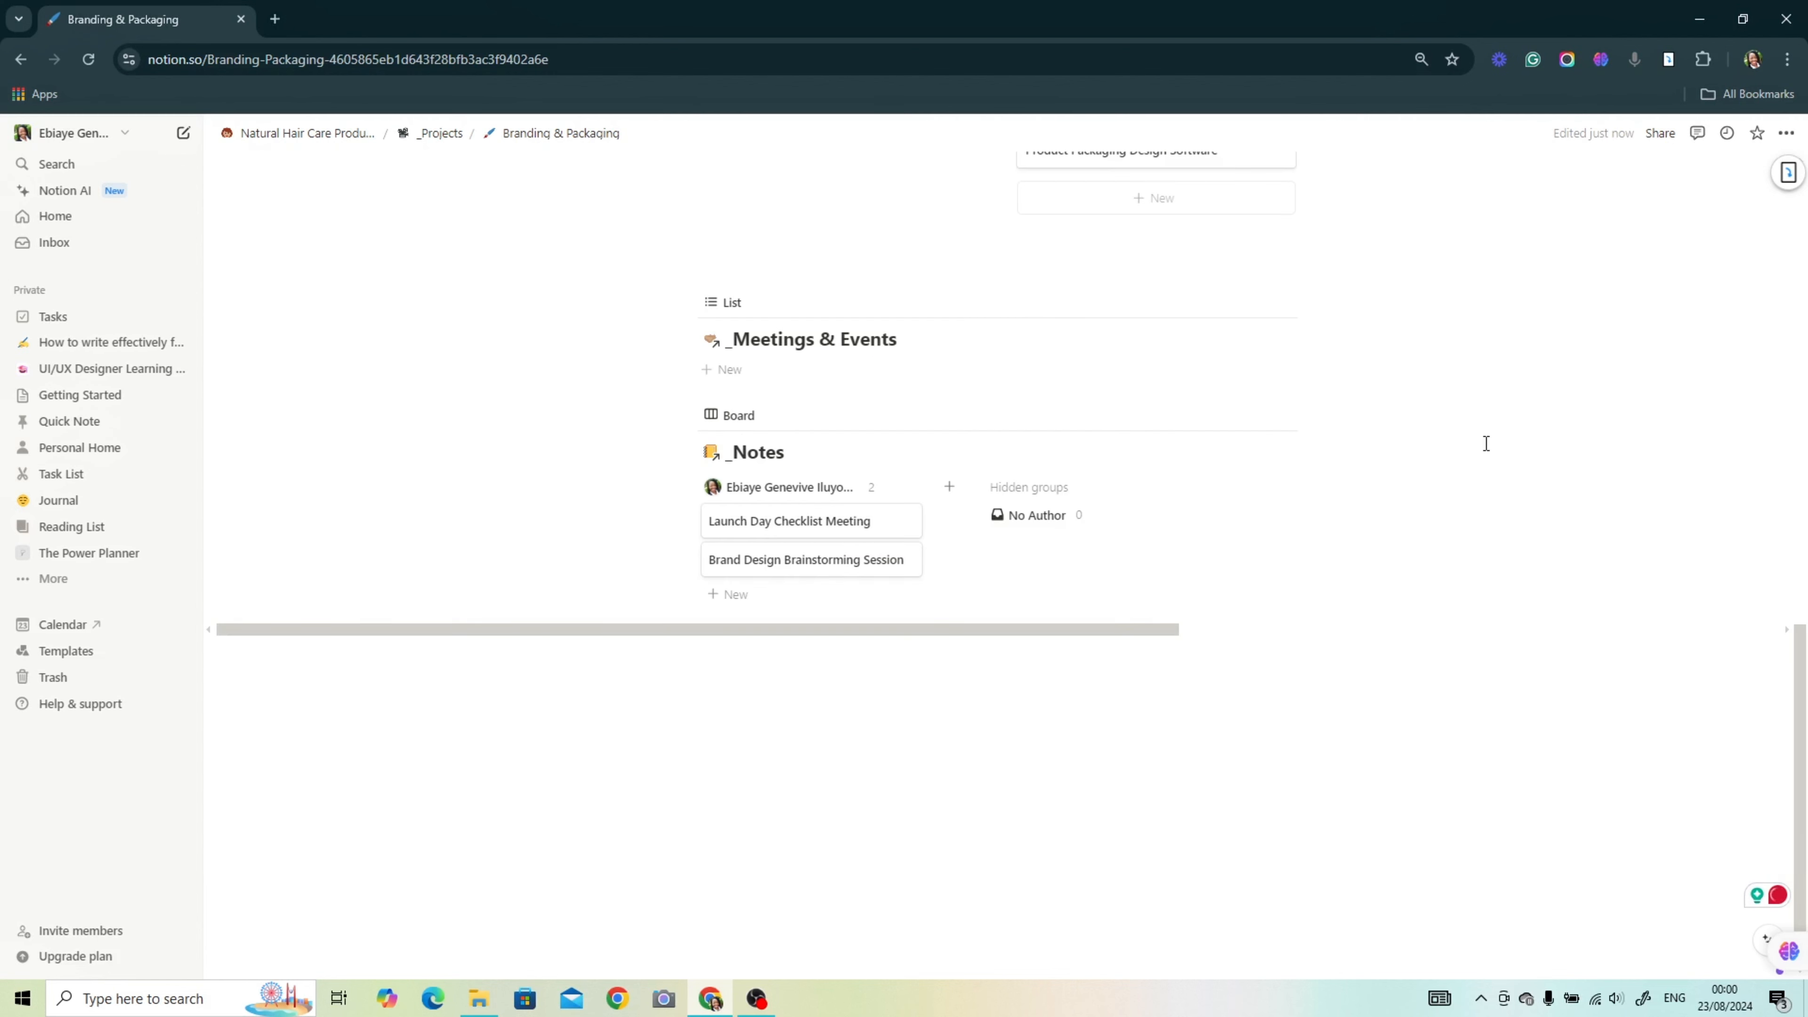
pyautogui.scroll(2, 1589, 464)
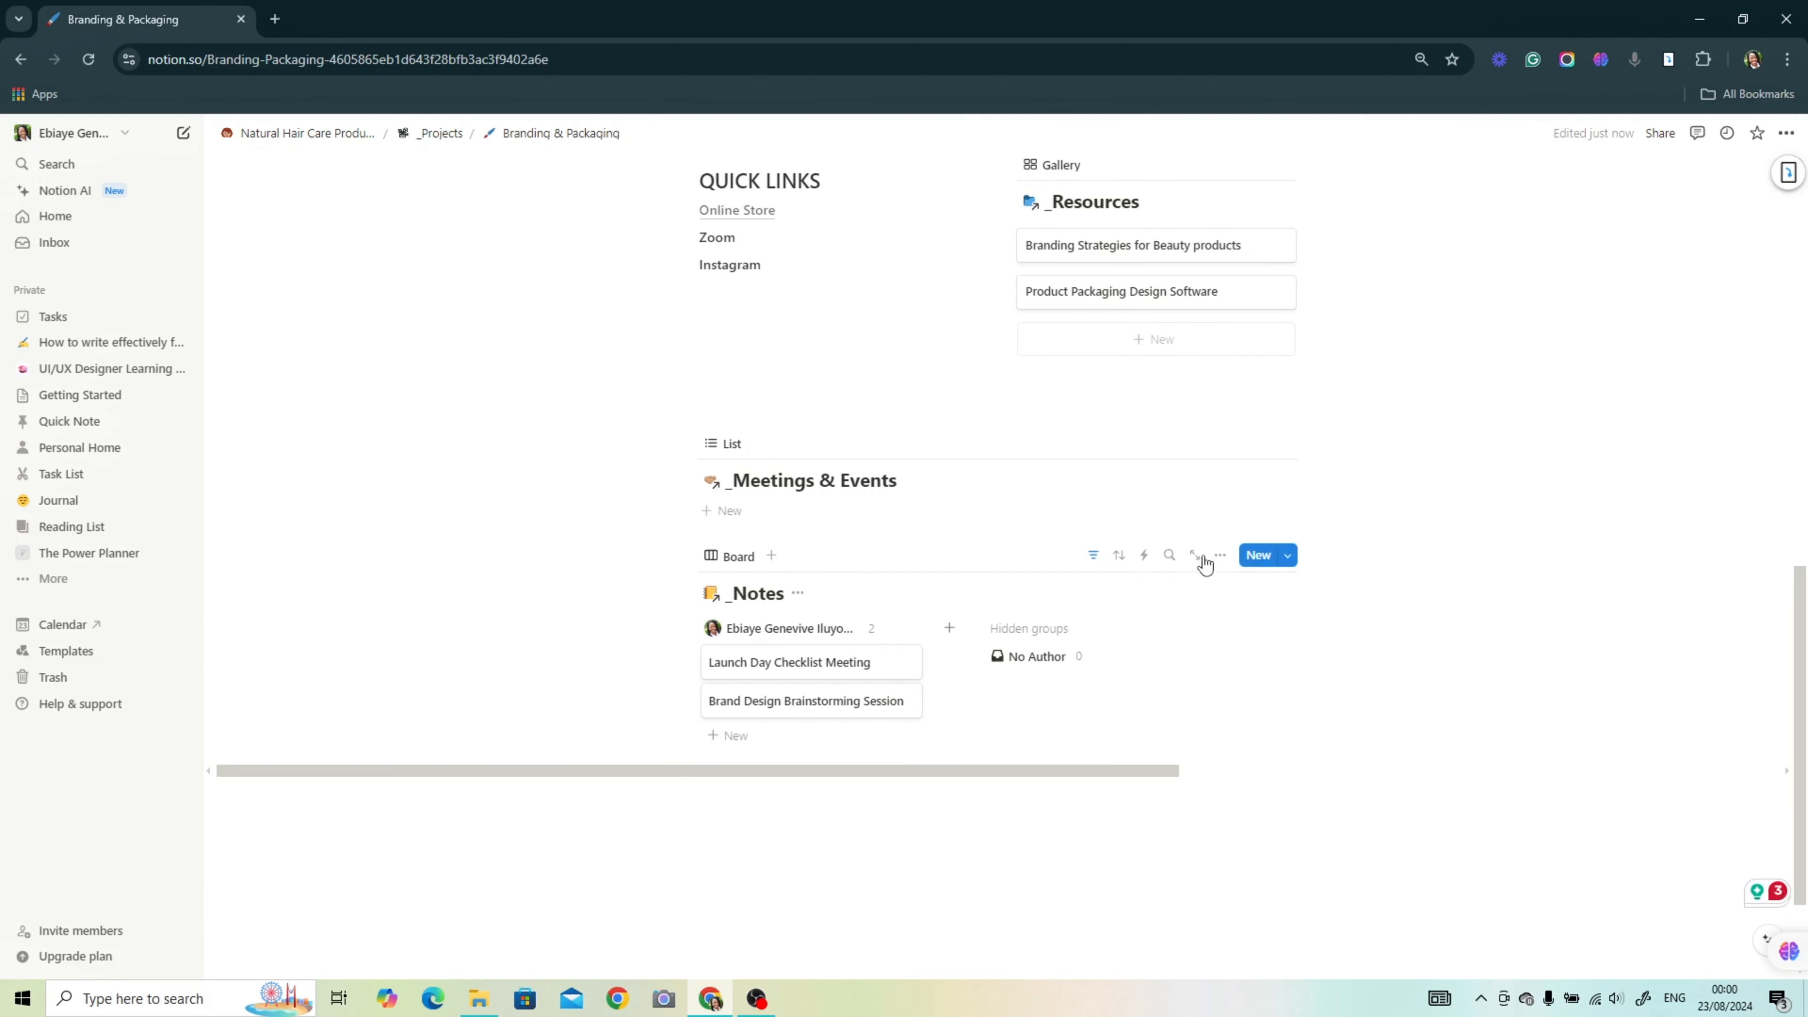
pyautogui.click(1220, 556)
pyautogui.click(1346, 697)
pyautogui.click(1315, 752)
pyautogui.scroll(7, 1315, 752)
# Step: Return to _Projects, apply the New Project template to Post-Launch Analysis and open that project as a full page
pyautogui.click(440, 133)
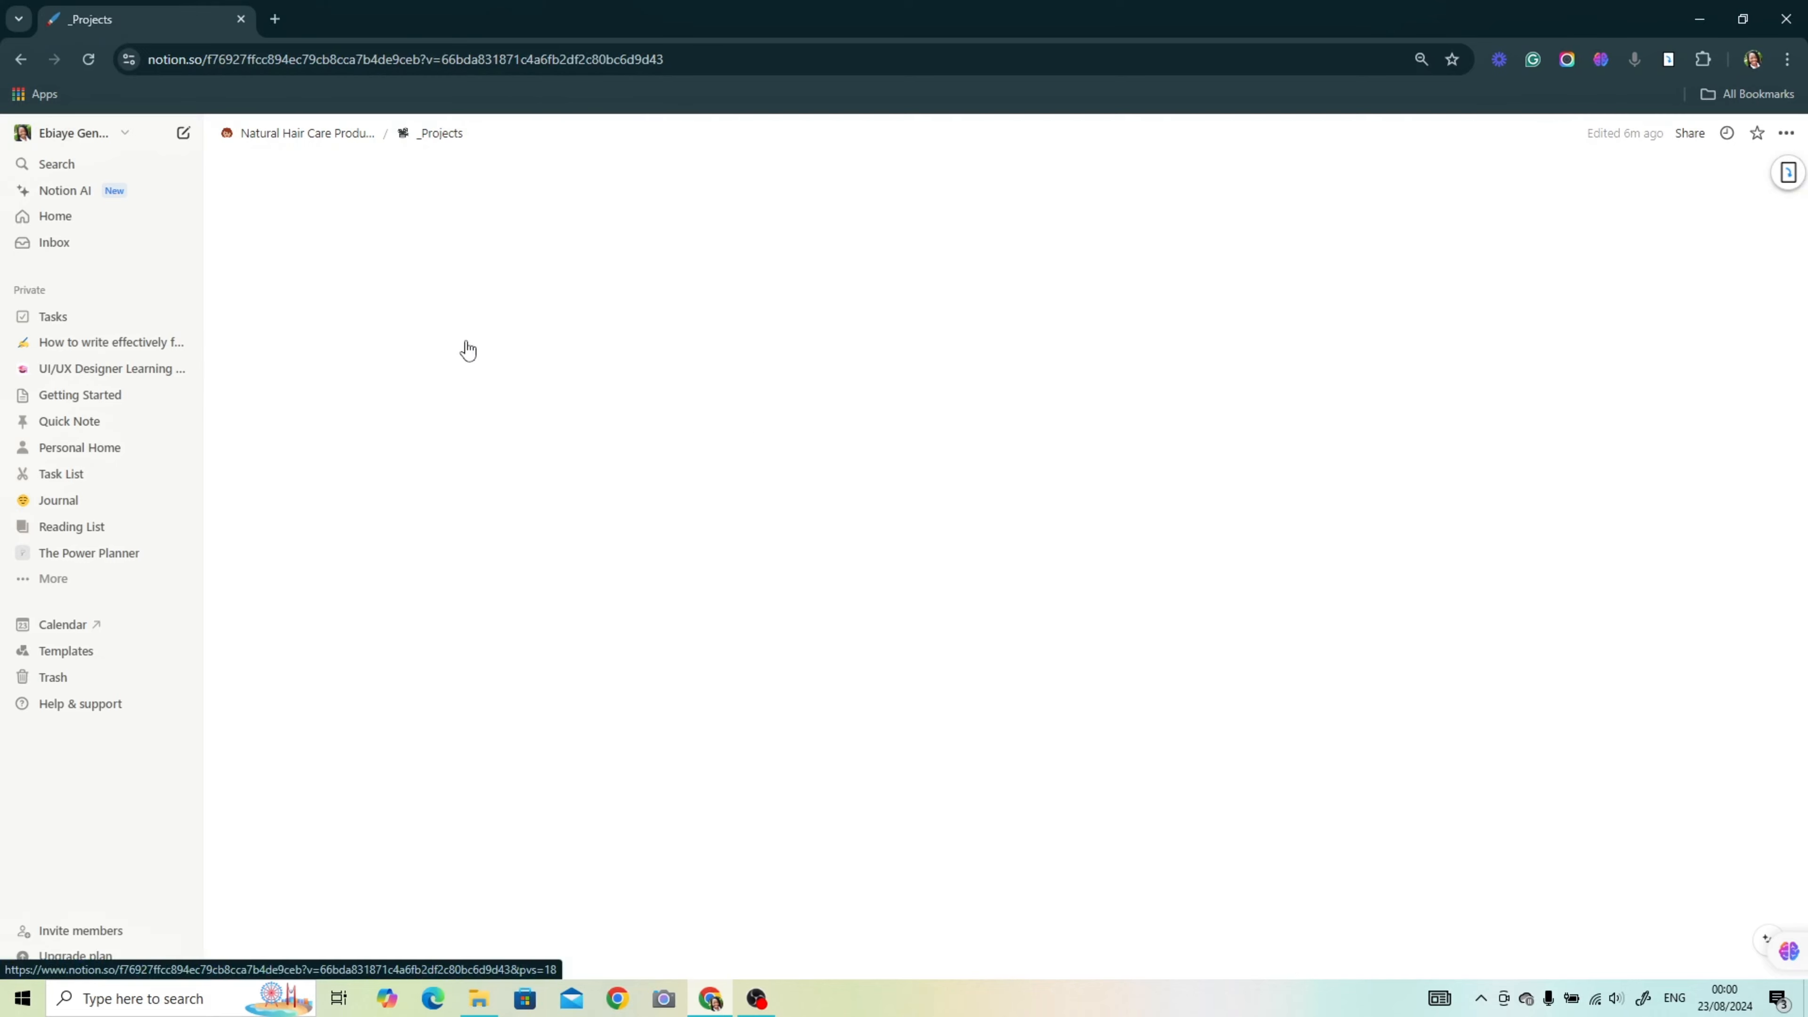
pyautogui.click(512, 360)
pyautogui.click(1349, 731)
pyautogui.click(943, 133)
pyautogui.scroll(-4, 1178, 770)
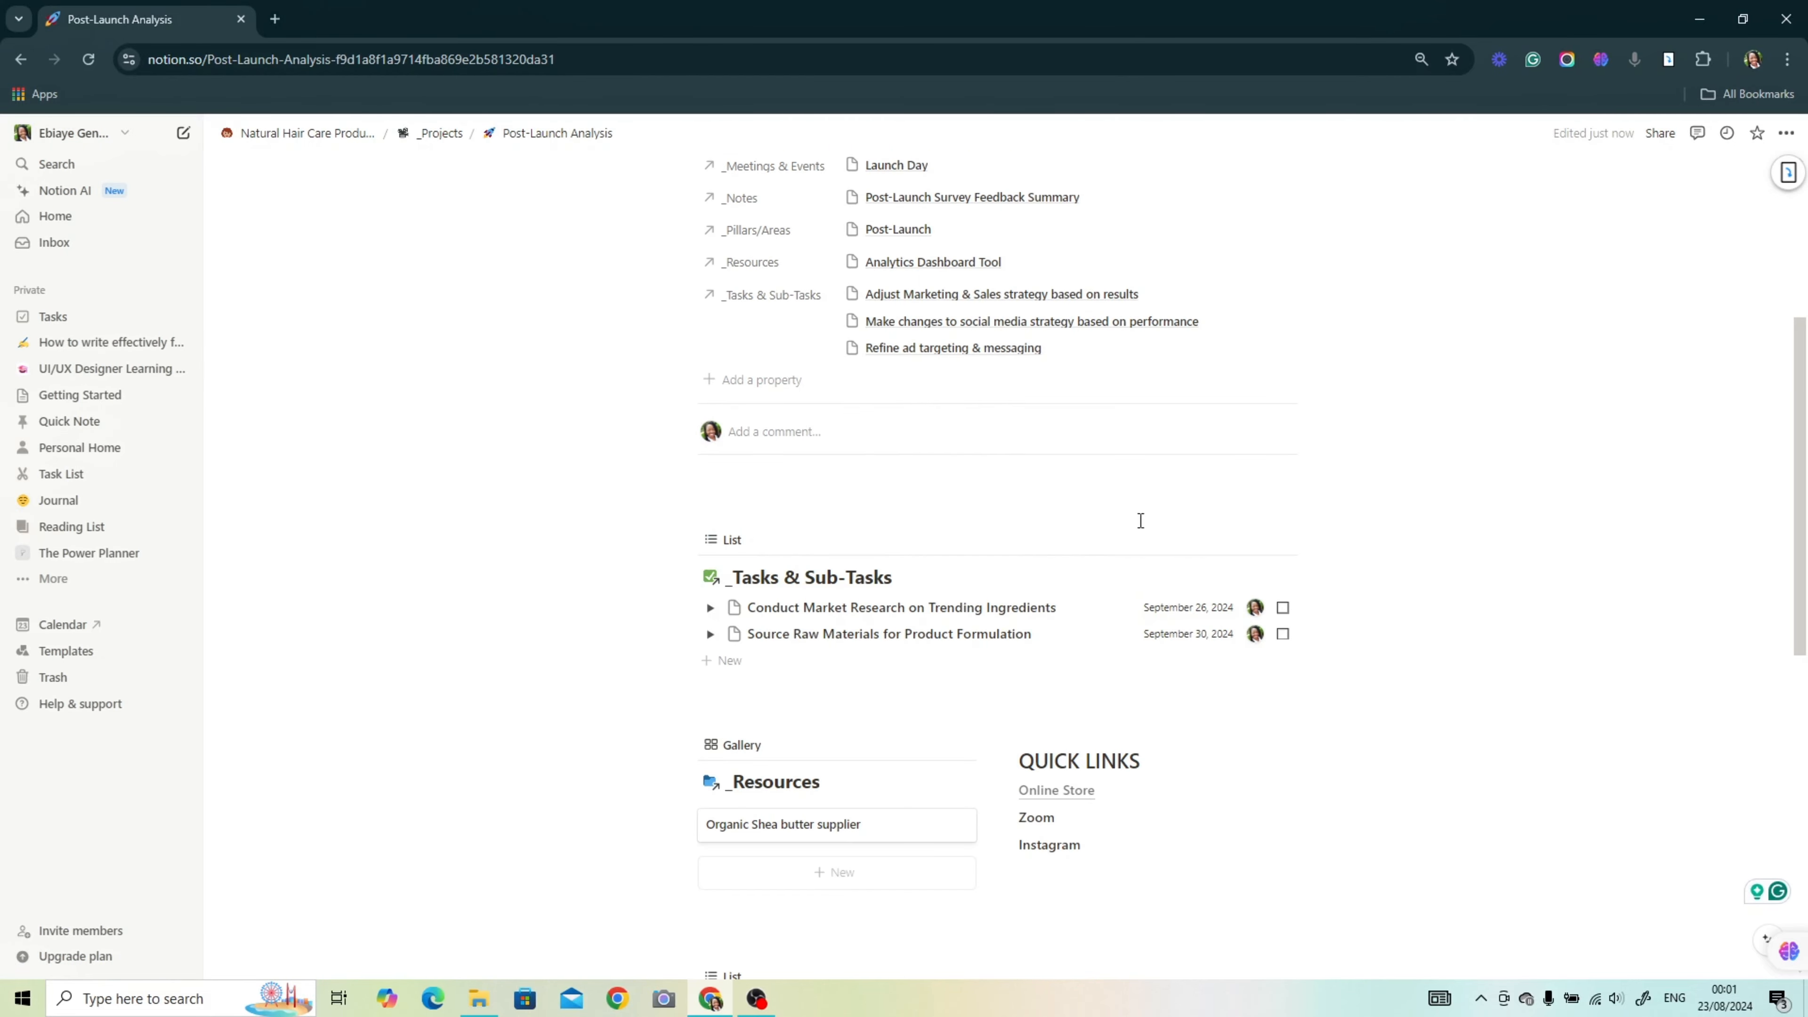
# Step: Show Status in the Post-Launch Analysis page's _Tasks & Sub-Tasks list and edit the list's _Projects filter
pyautogui.click(1222, 537)
pyautogui.click(1388, 678)
pyautogui.click(1422, 607)
pyautogui.scroll(2, 1424, 641)
pyautogui.scroll(-2, 1210, 641)
pyautogui.scroll(-3, 283, 667)
pyautogui.click(1224, 410)
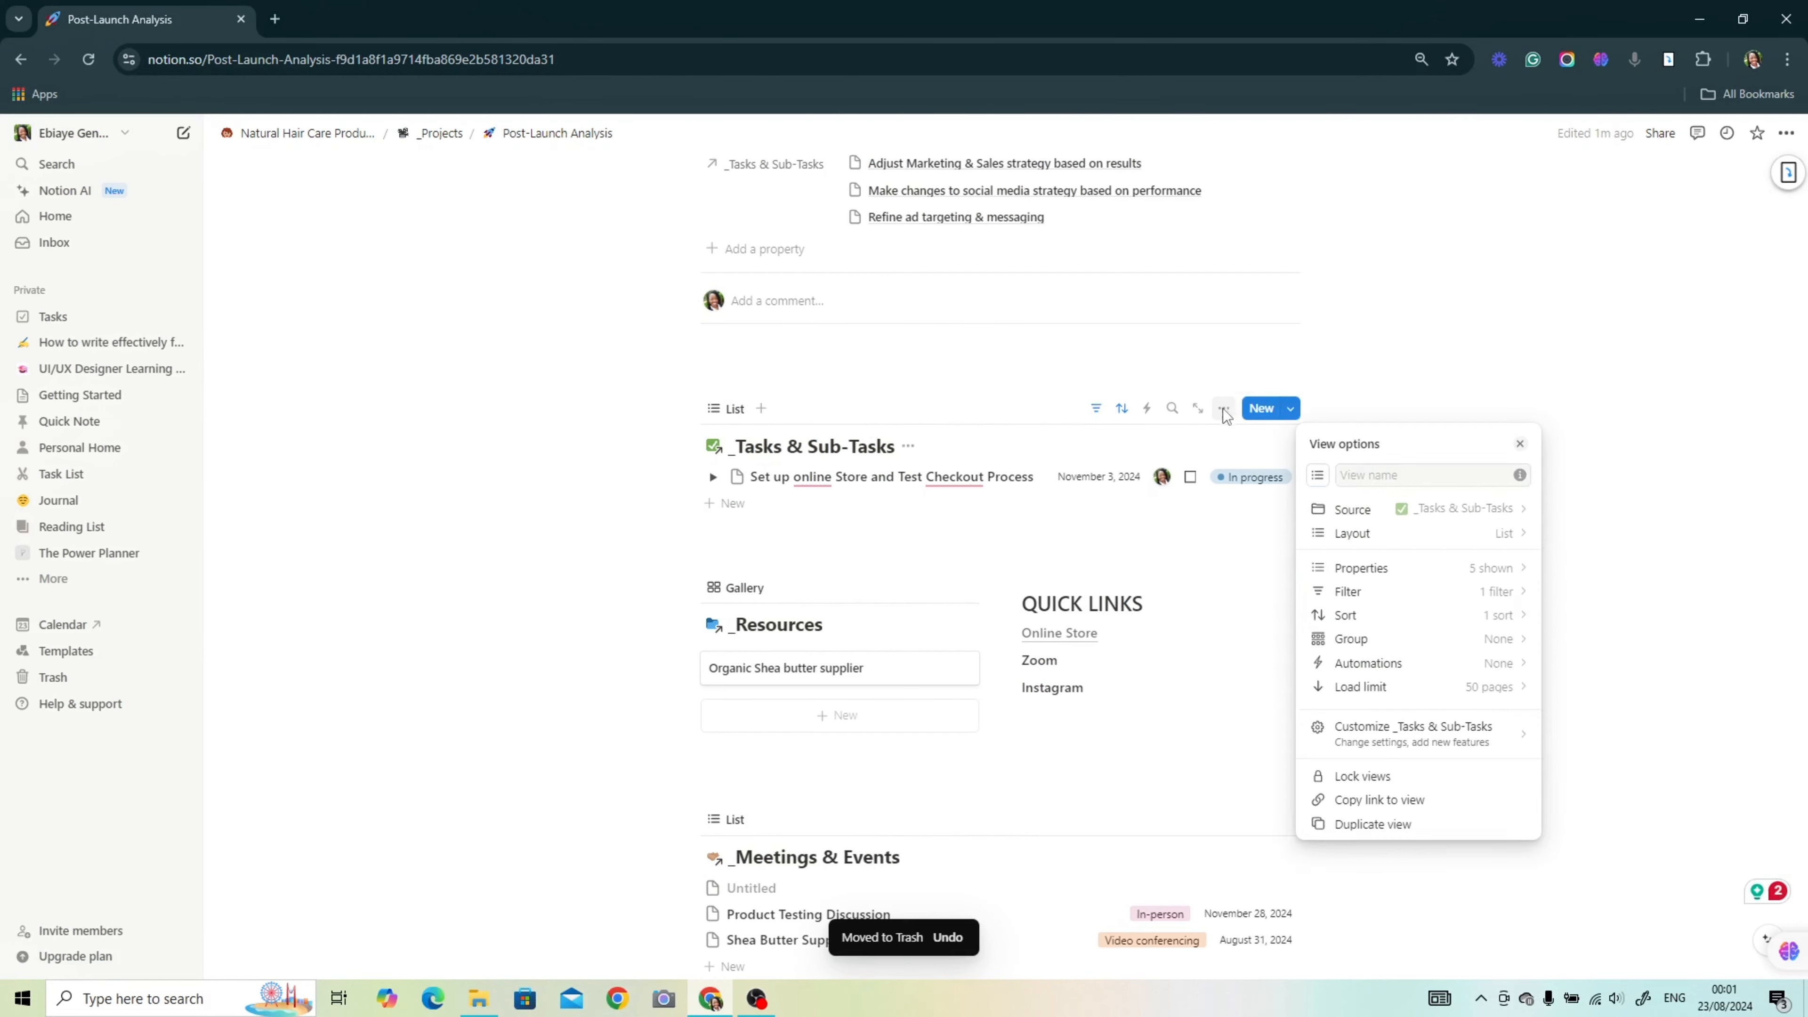
pyautogui.click(1348, 590)
pyautogui.click(1425, 477)
pyautogui.scroll(2, 1425, 610)
pyautogui.click(1223, 556)
pyautogui.click(1348, 736)
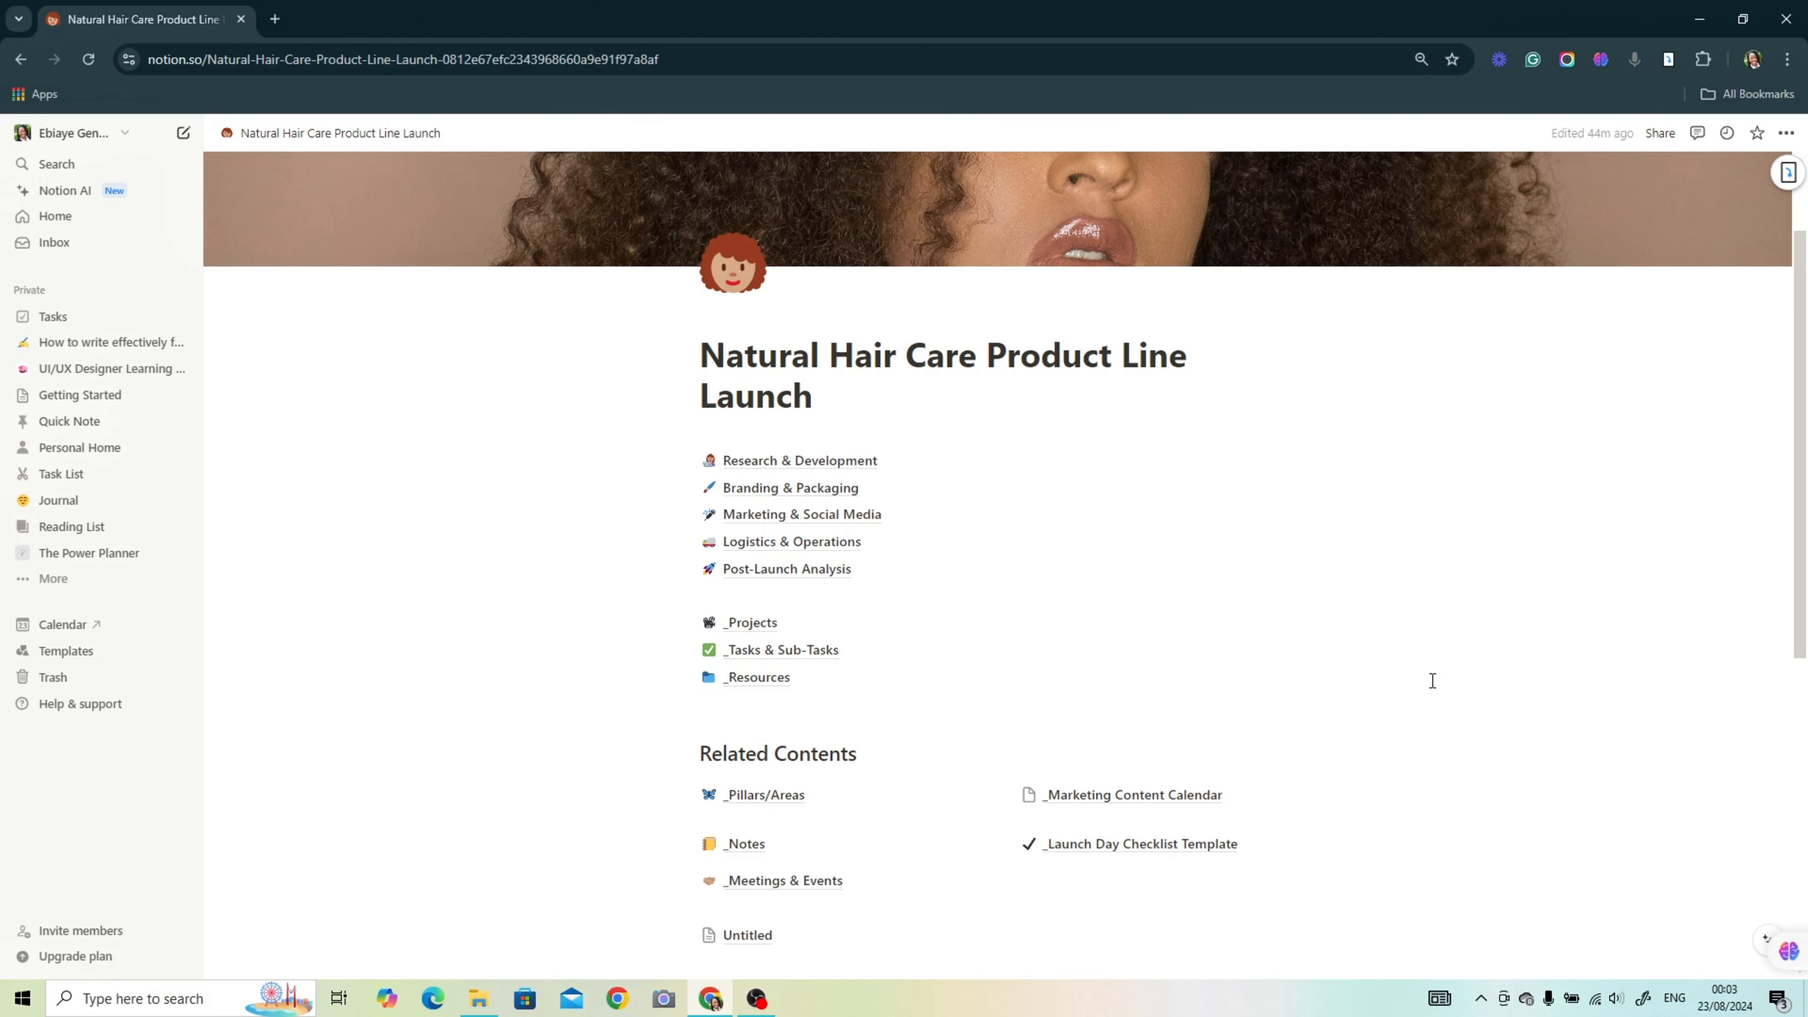
# Step: Examine the Project Roadmap timeline on the Natural Hair Care Product Line Launch page across its months
pyautogui.scroll(-6, 1375, 477)
pyautogui.hscroll(-10, 997, 541)
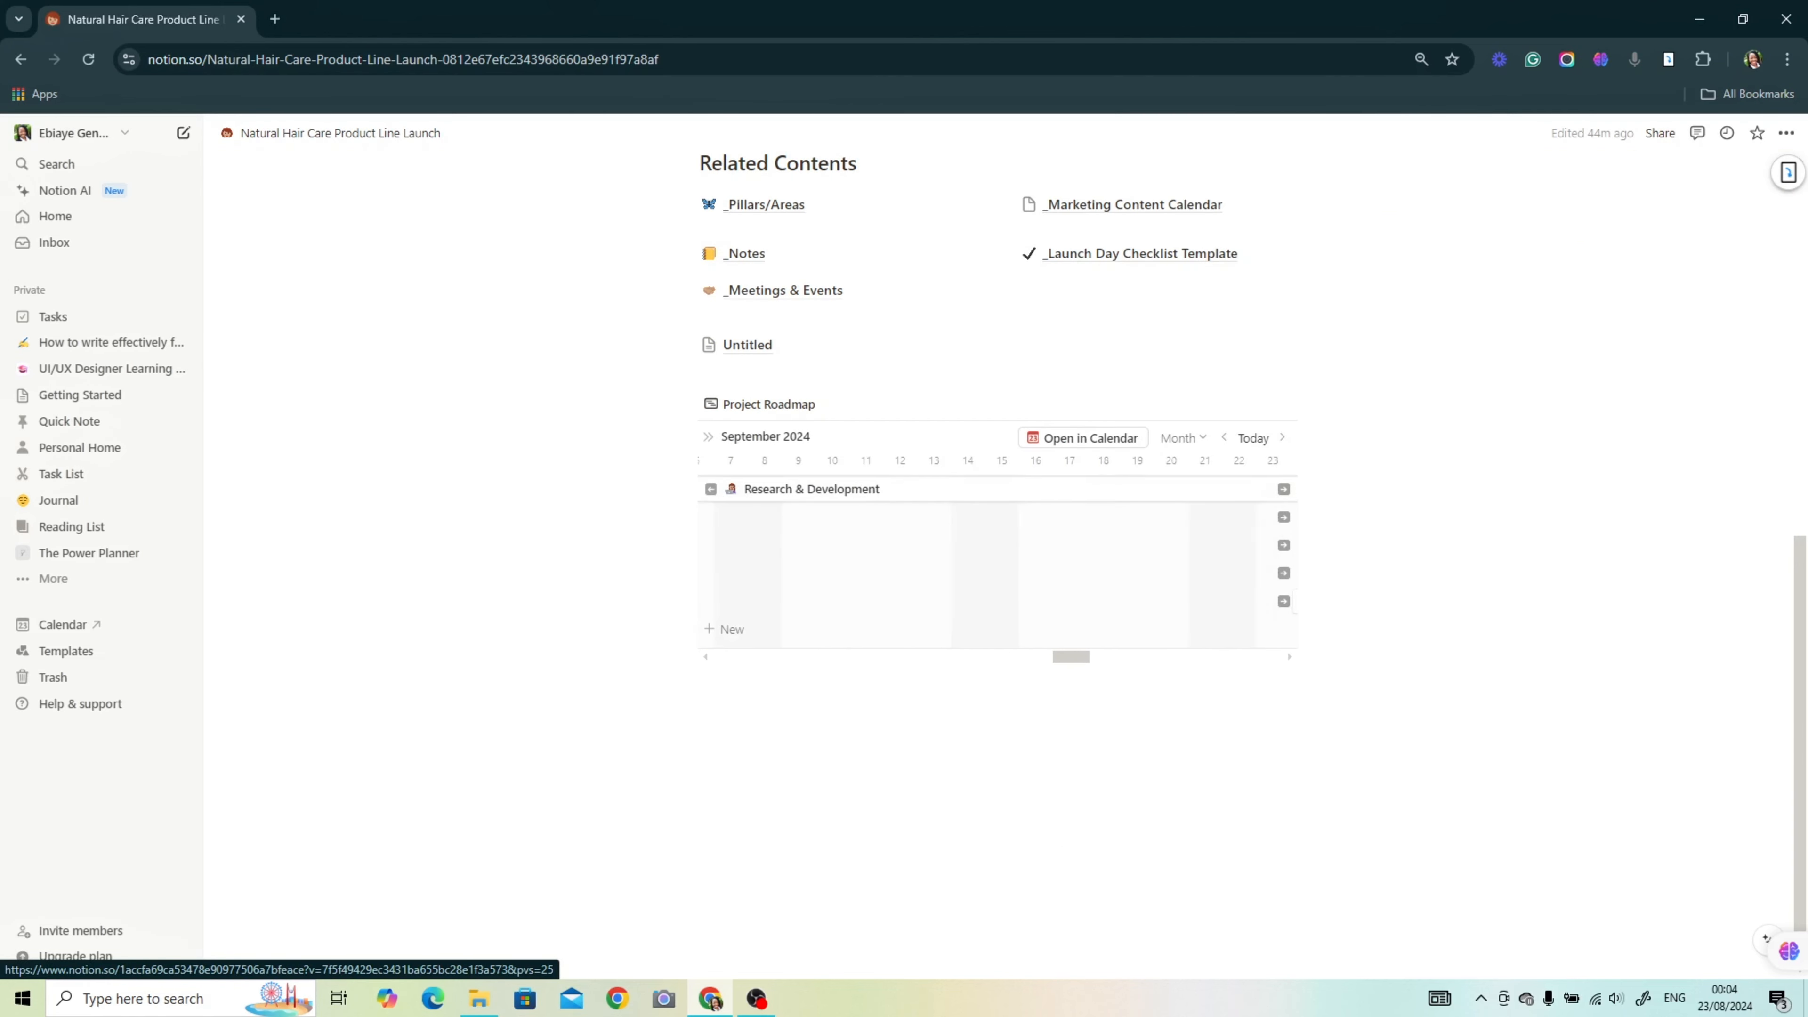
pyautogui.moveTo(1072, 657); pyautogui.dragTo(1151, 657)
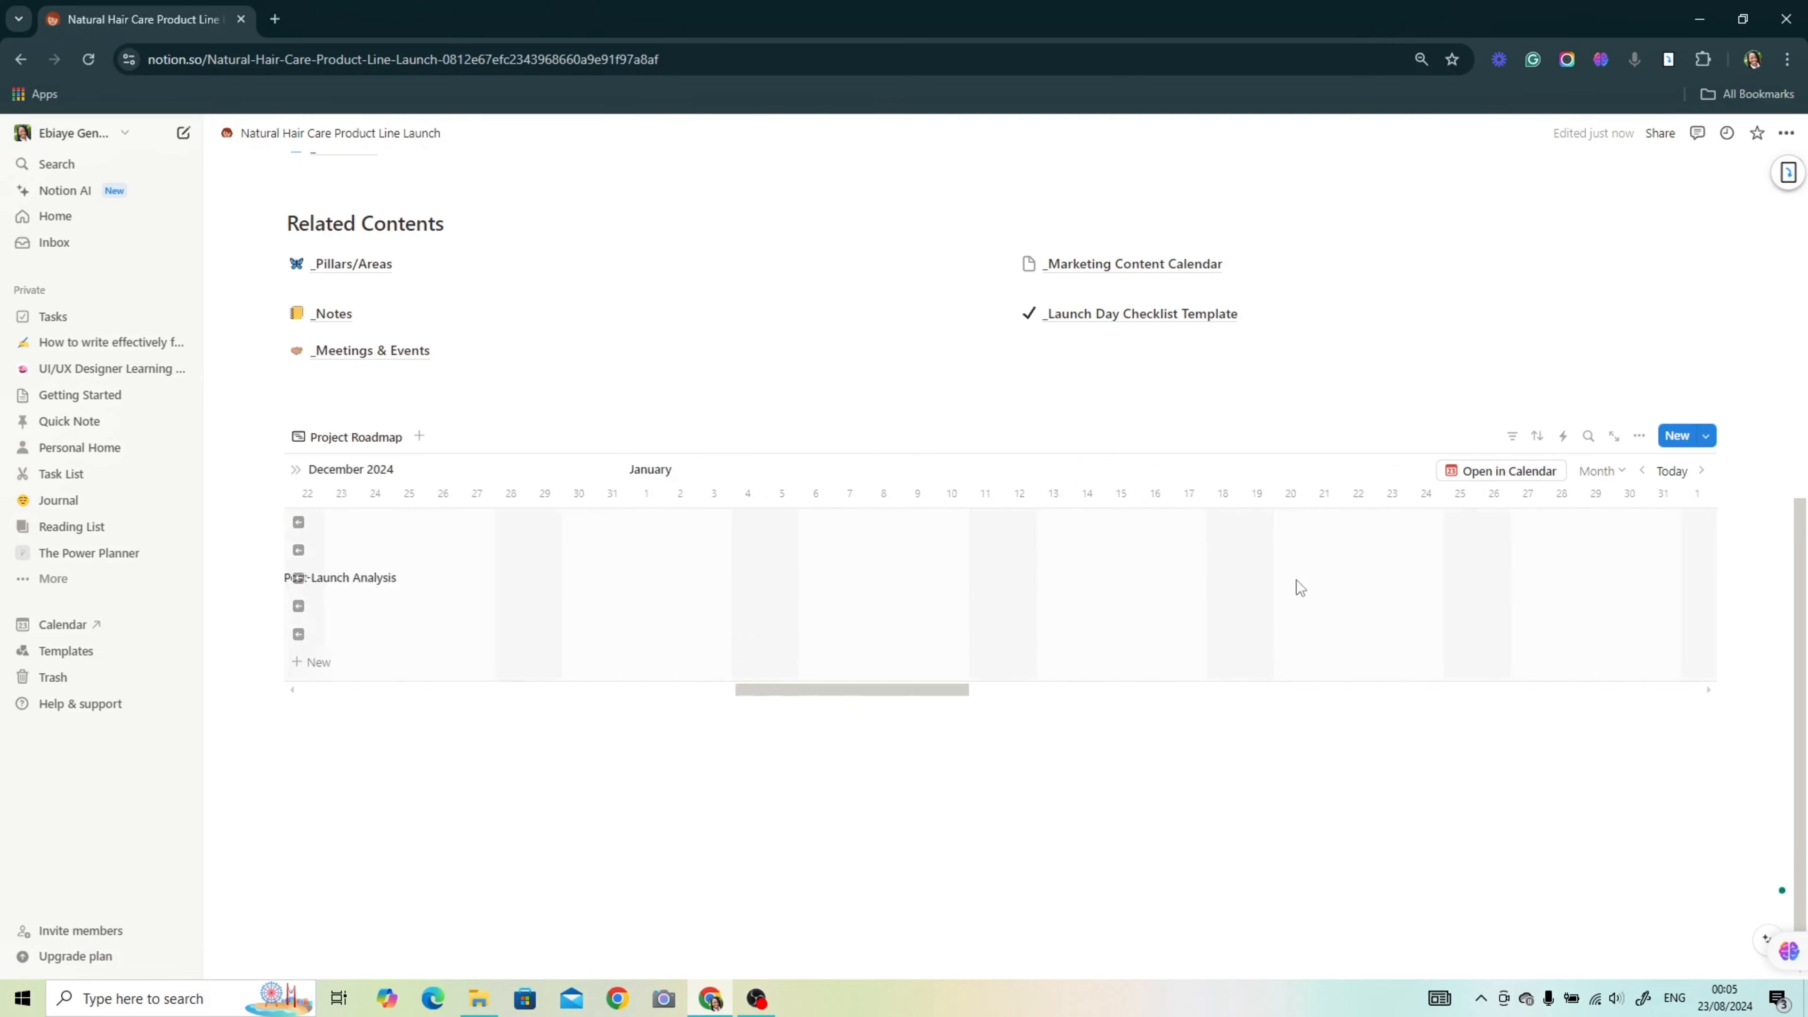
pyautogui.hscroll(-20, 1297, 579)
pyautogui.hscroll(-10, 896, 533)
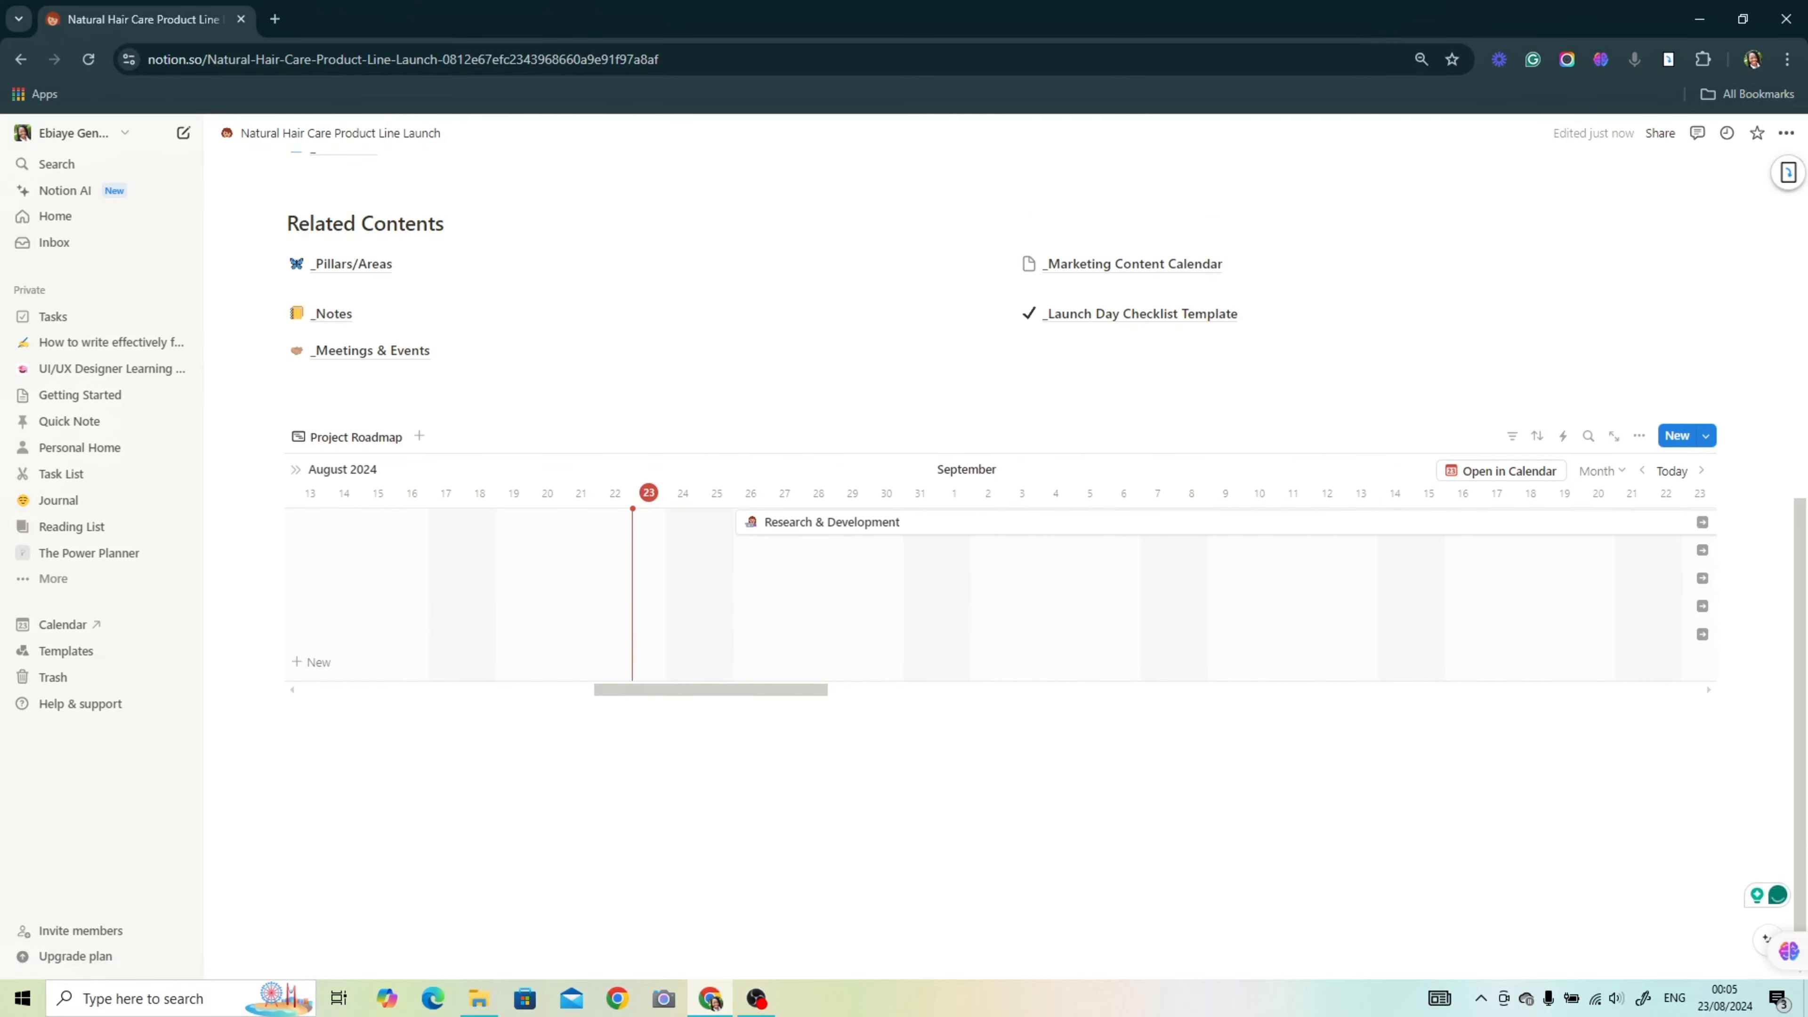
# Step: Open Research & Development from the Project Roadmap and review its properties and linked views
pyautogui.click(899, 531)
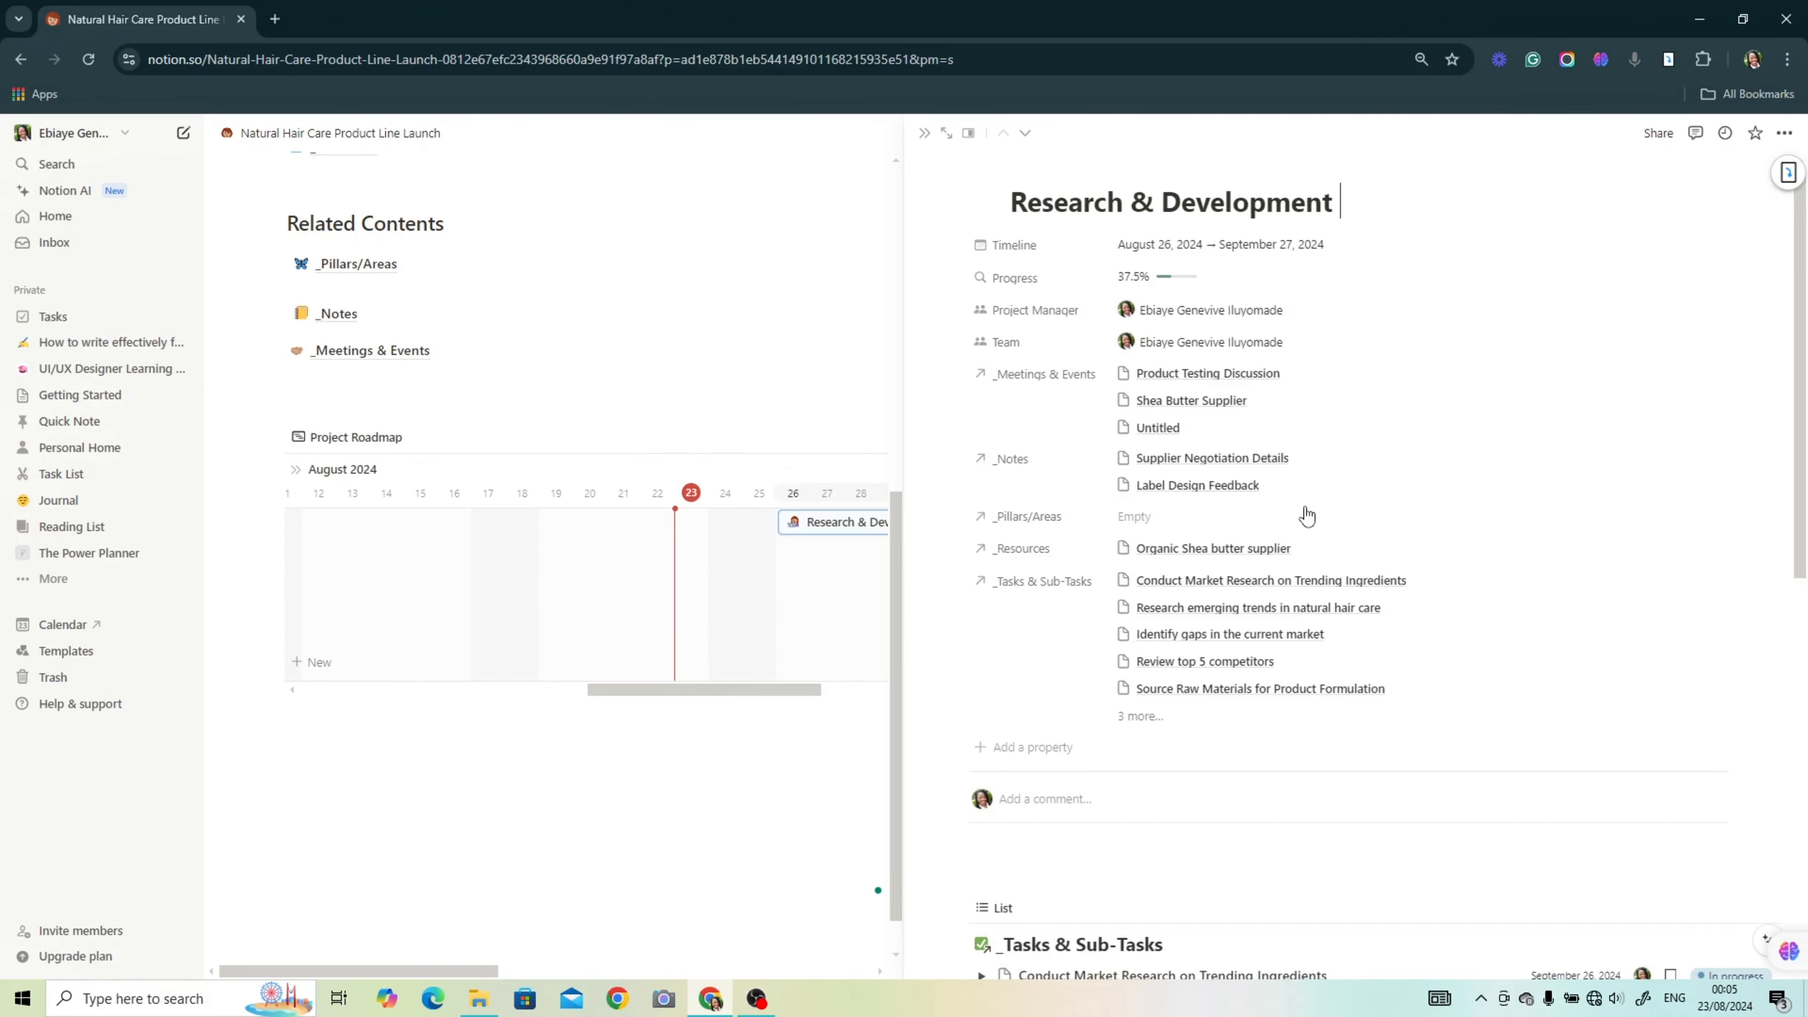
pyautogui.scroll(-12, 1304, 513)
pyautogui.scroll(4, 1456, 619)
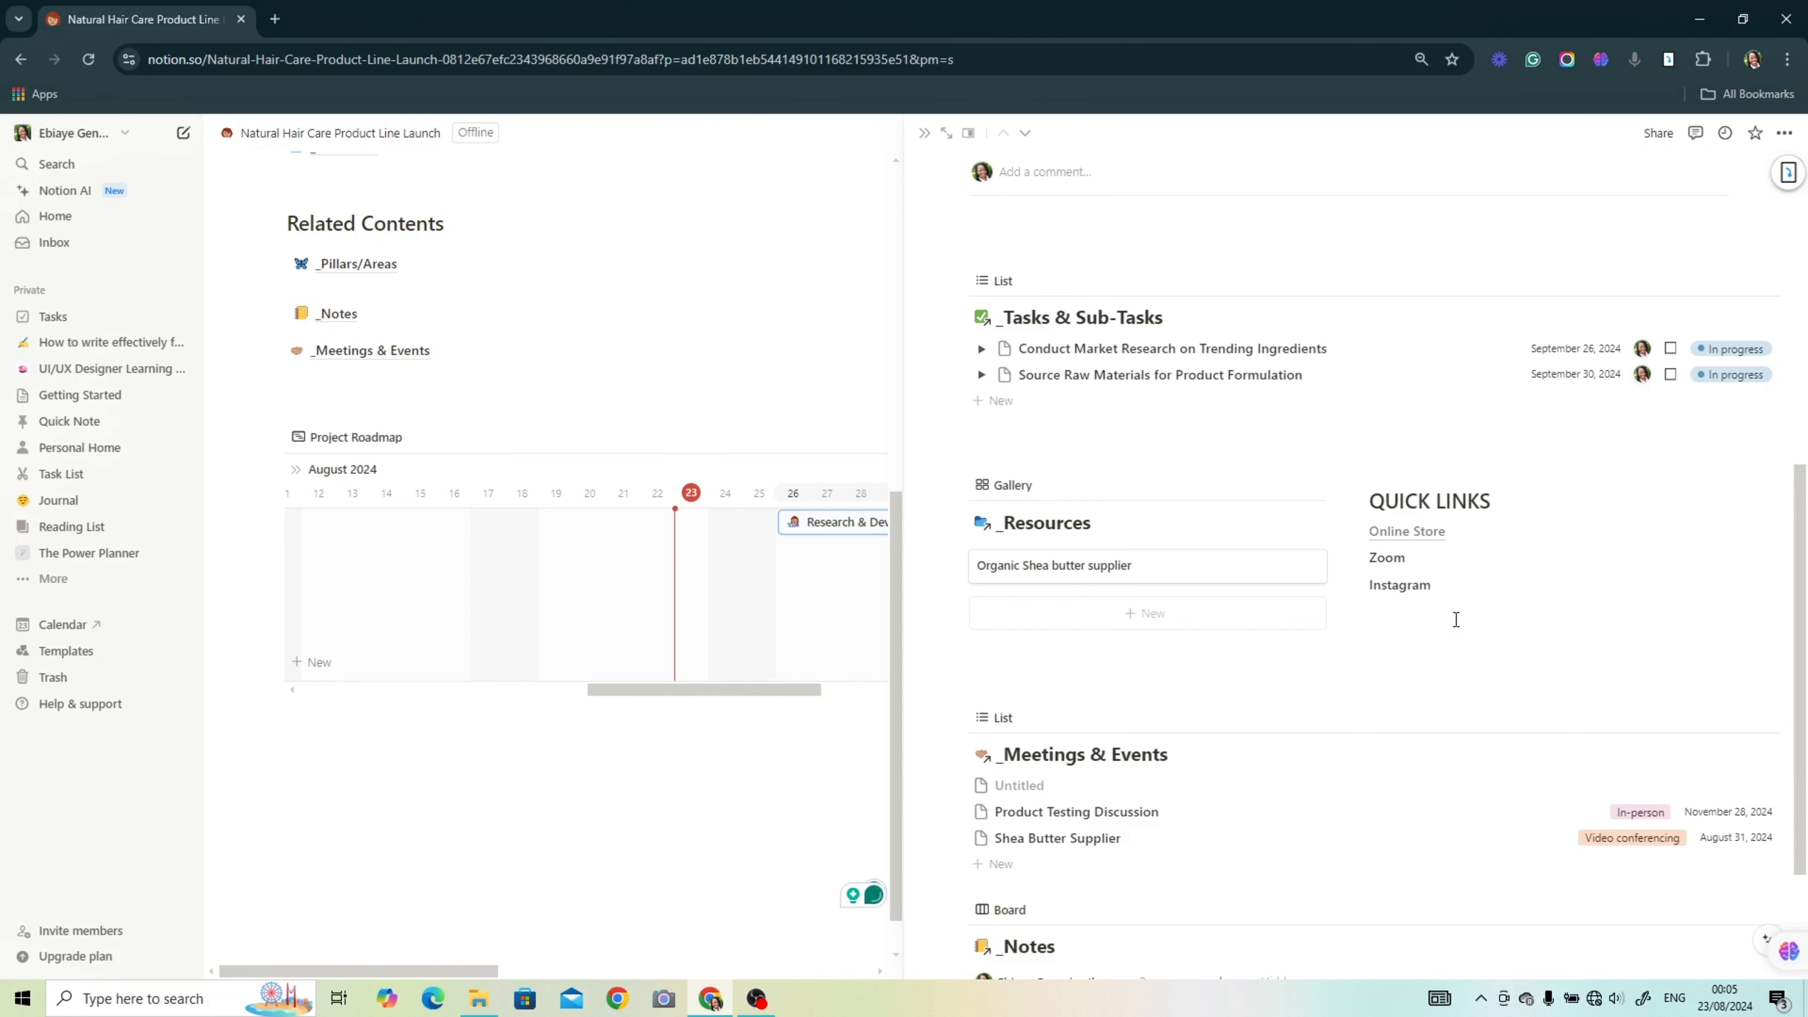
# Step: Return to the Natural Hair Care Product Line Launch page and turn its _Projects database into an inline database
pyautogui.click(809, 331)
pyautogui.click(946, 133)
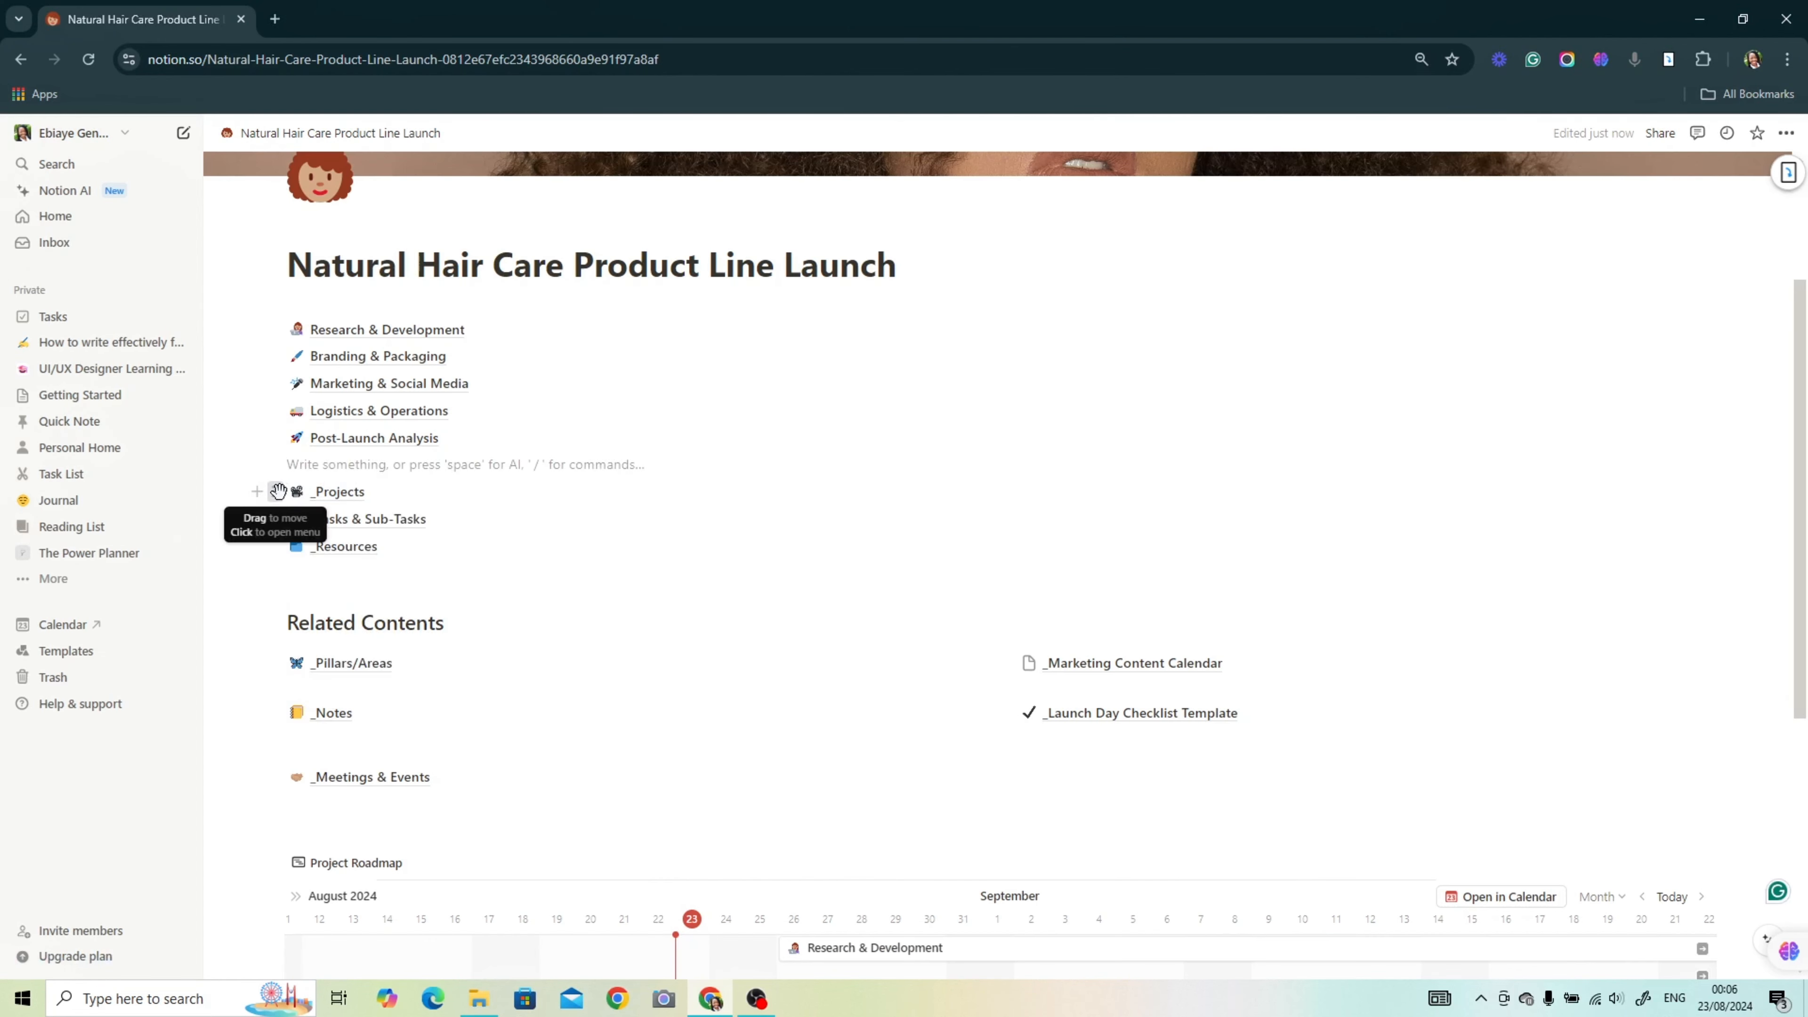
pyautogui.click(276, 492)
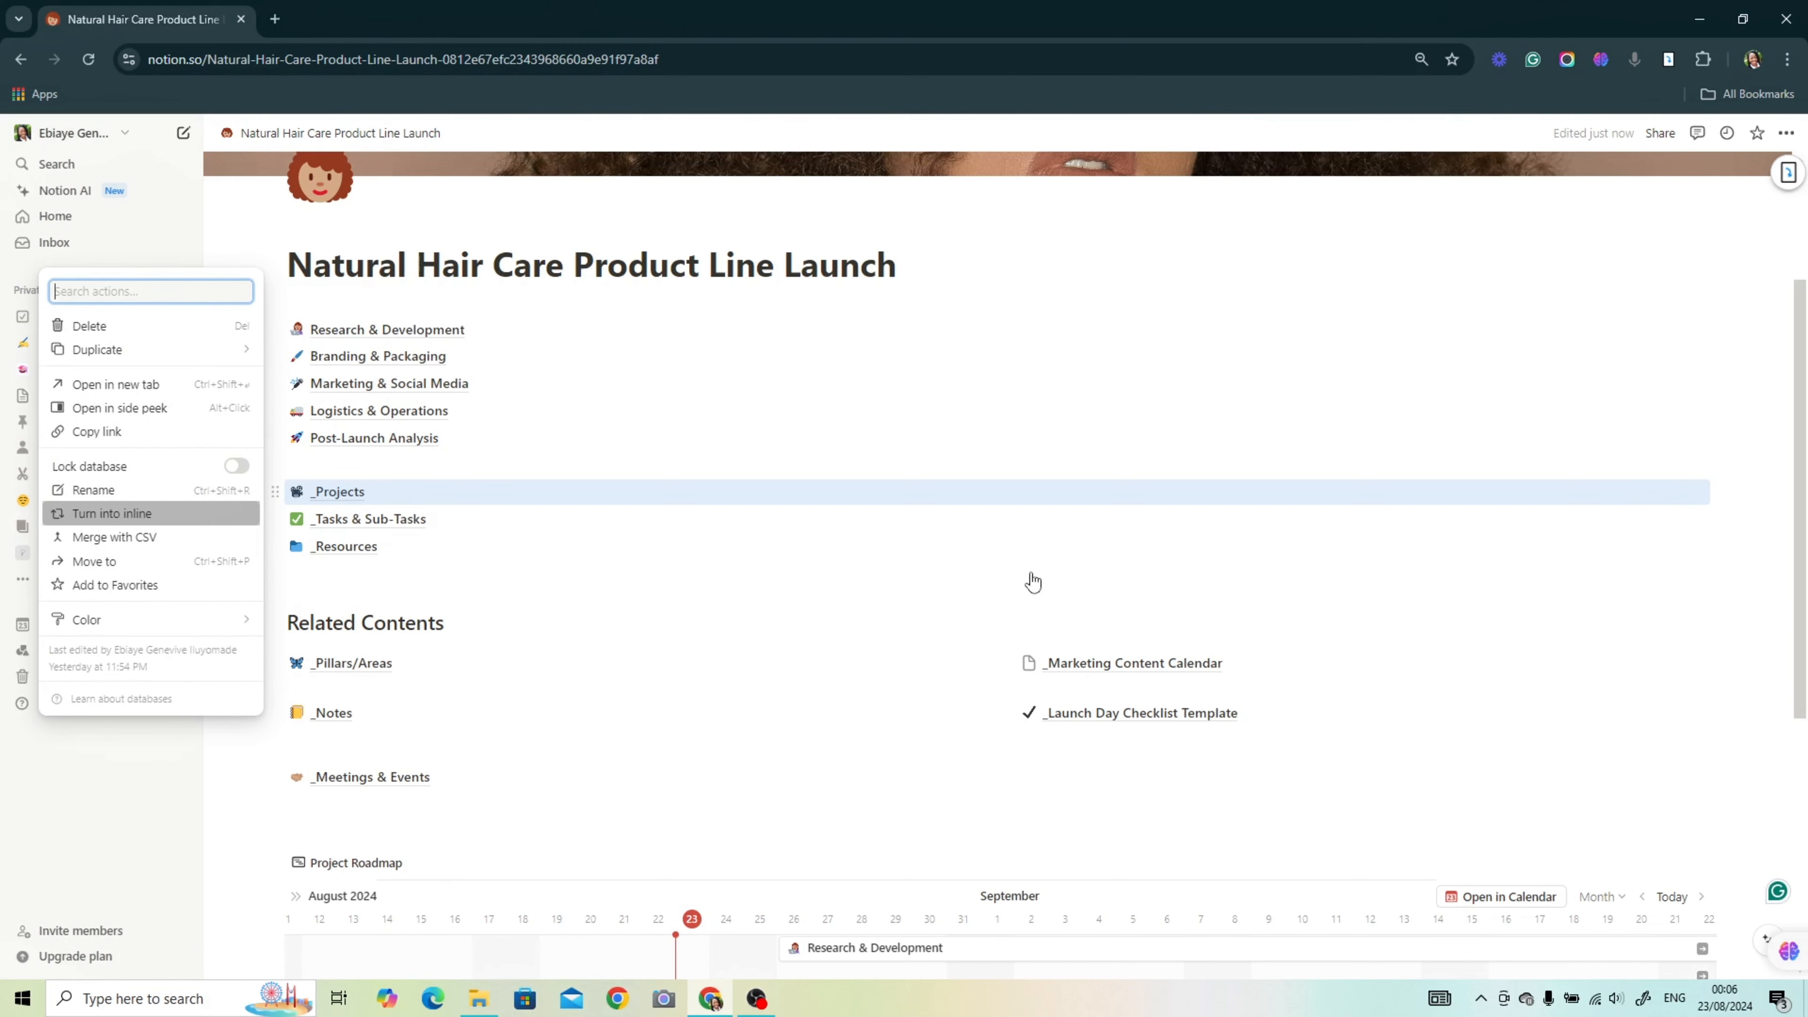
pyautogui.press('Return')
# Step: Delete the five project page links and the blank lines around them above the inline _Projects table
pyautogui.scroll(-1, 1279, 427)
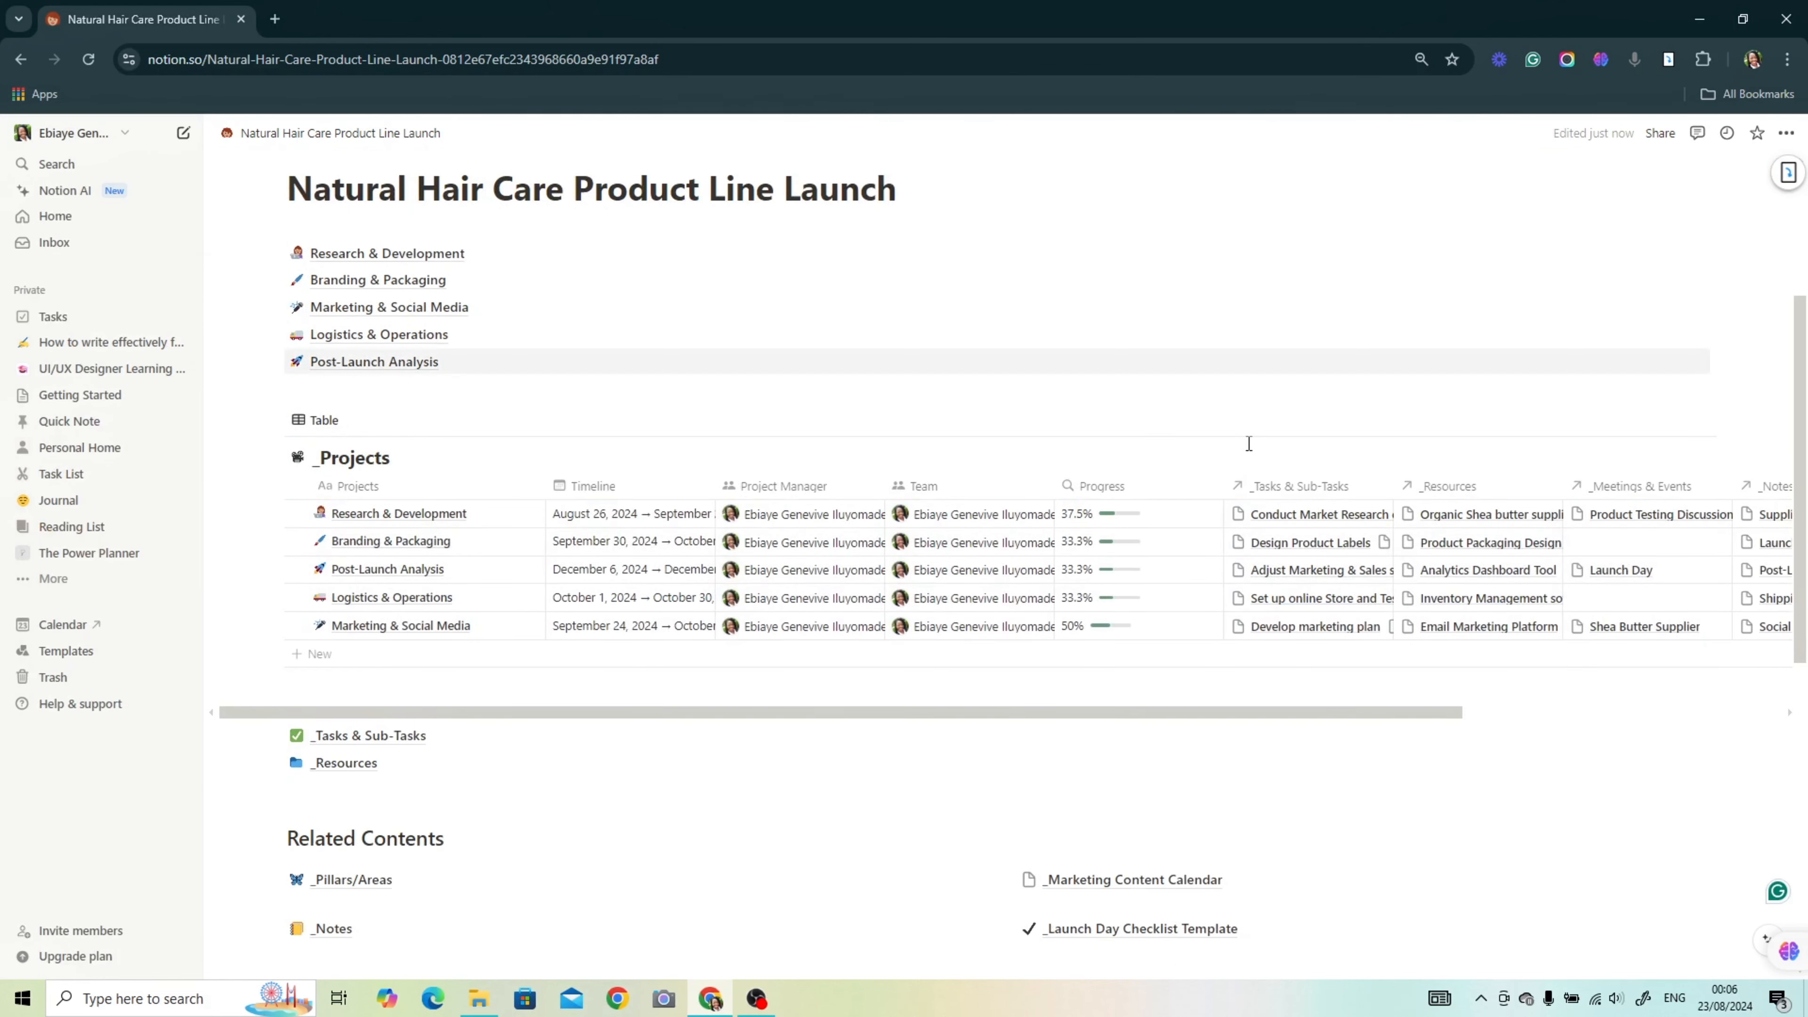
pyautogui.hscroll(2, 914, 715)
pyautogui.hscroll(3, 1285, 736)
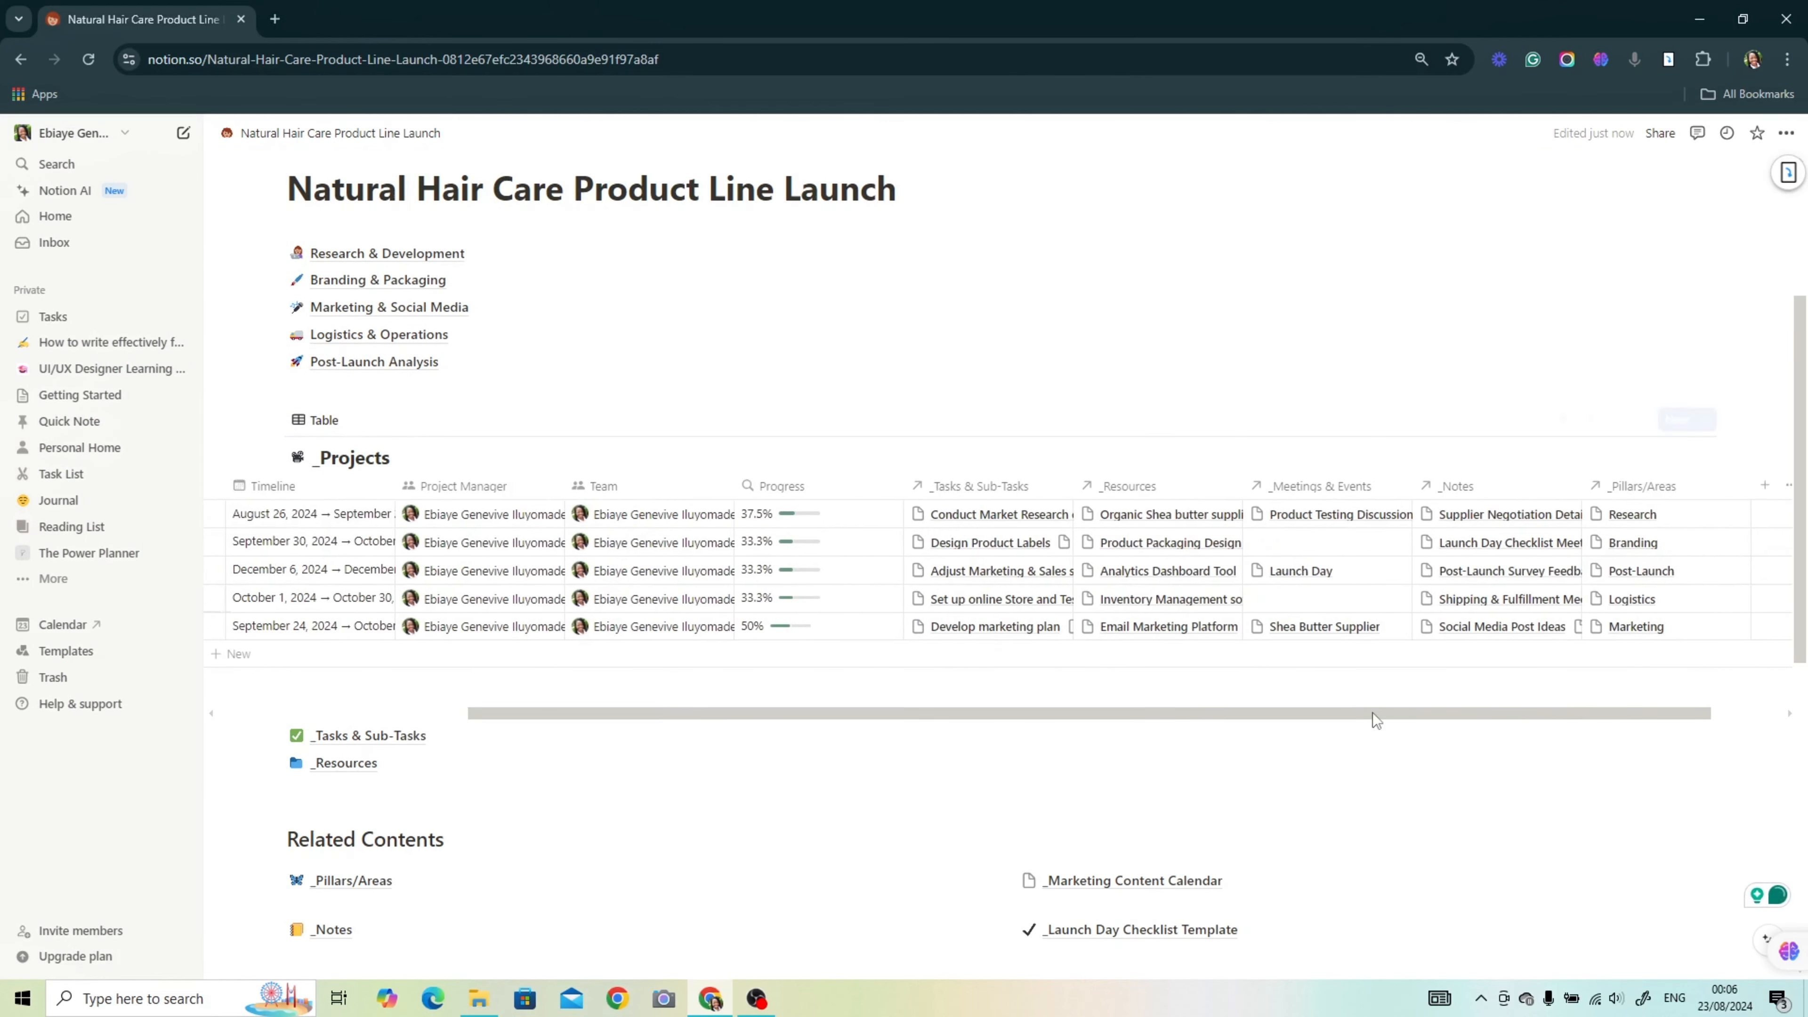
pyautogui.hscroll(-5, 1012, 705)
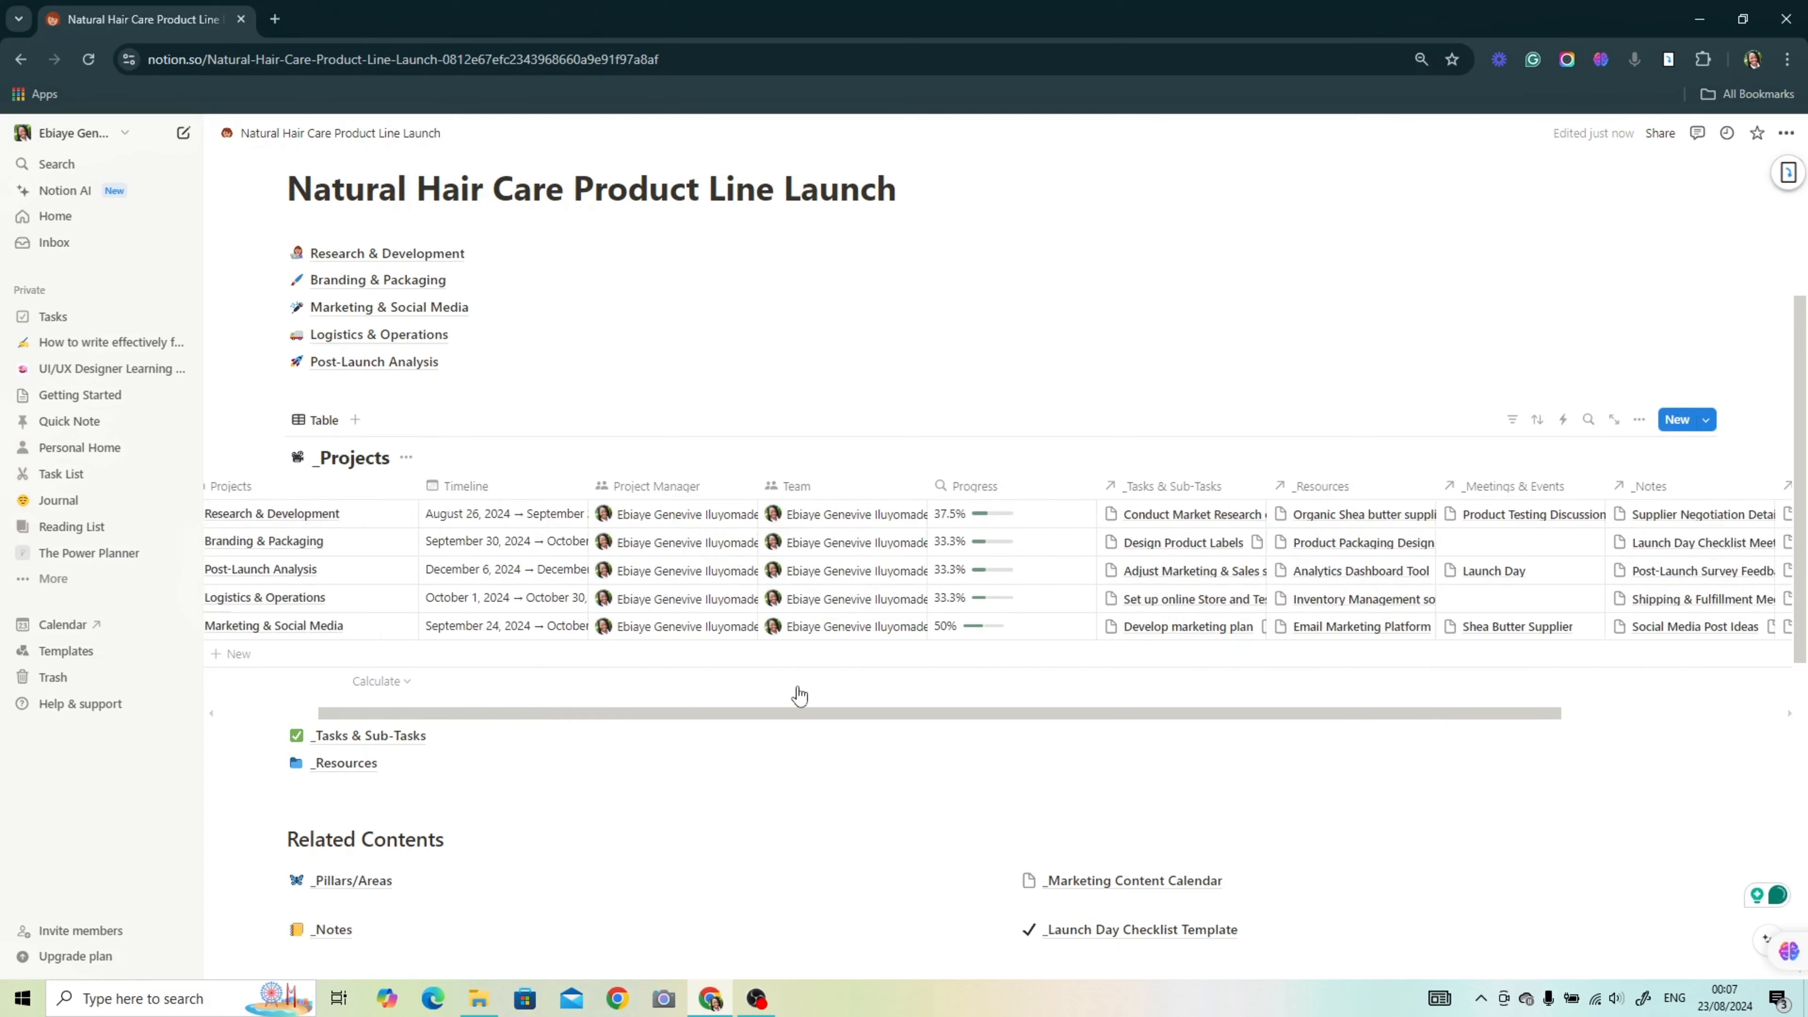
pyautogui.moveTo(235, 228); pyautogui.dragTo(537, 403)
pyautogui.press('Delete')
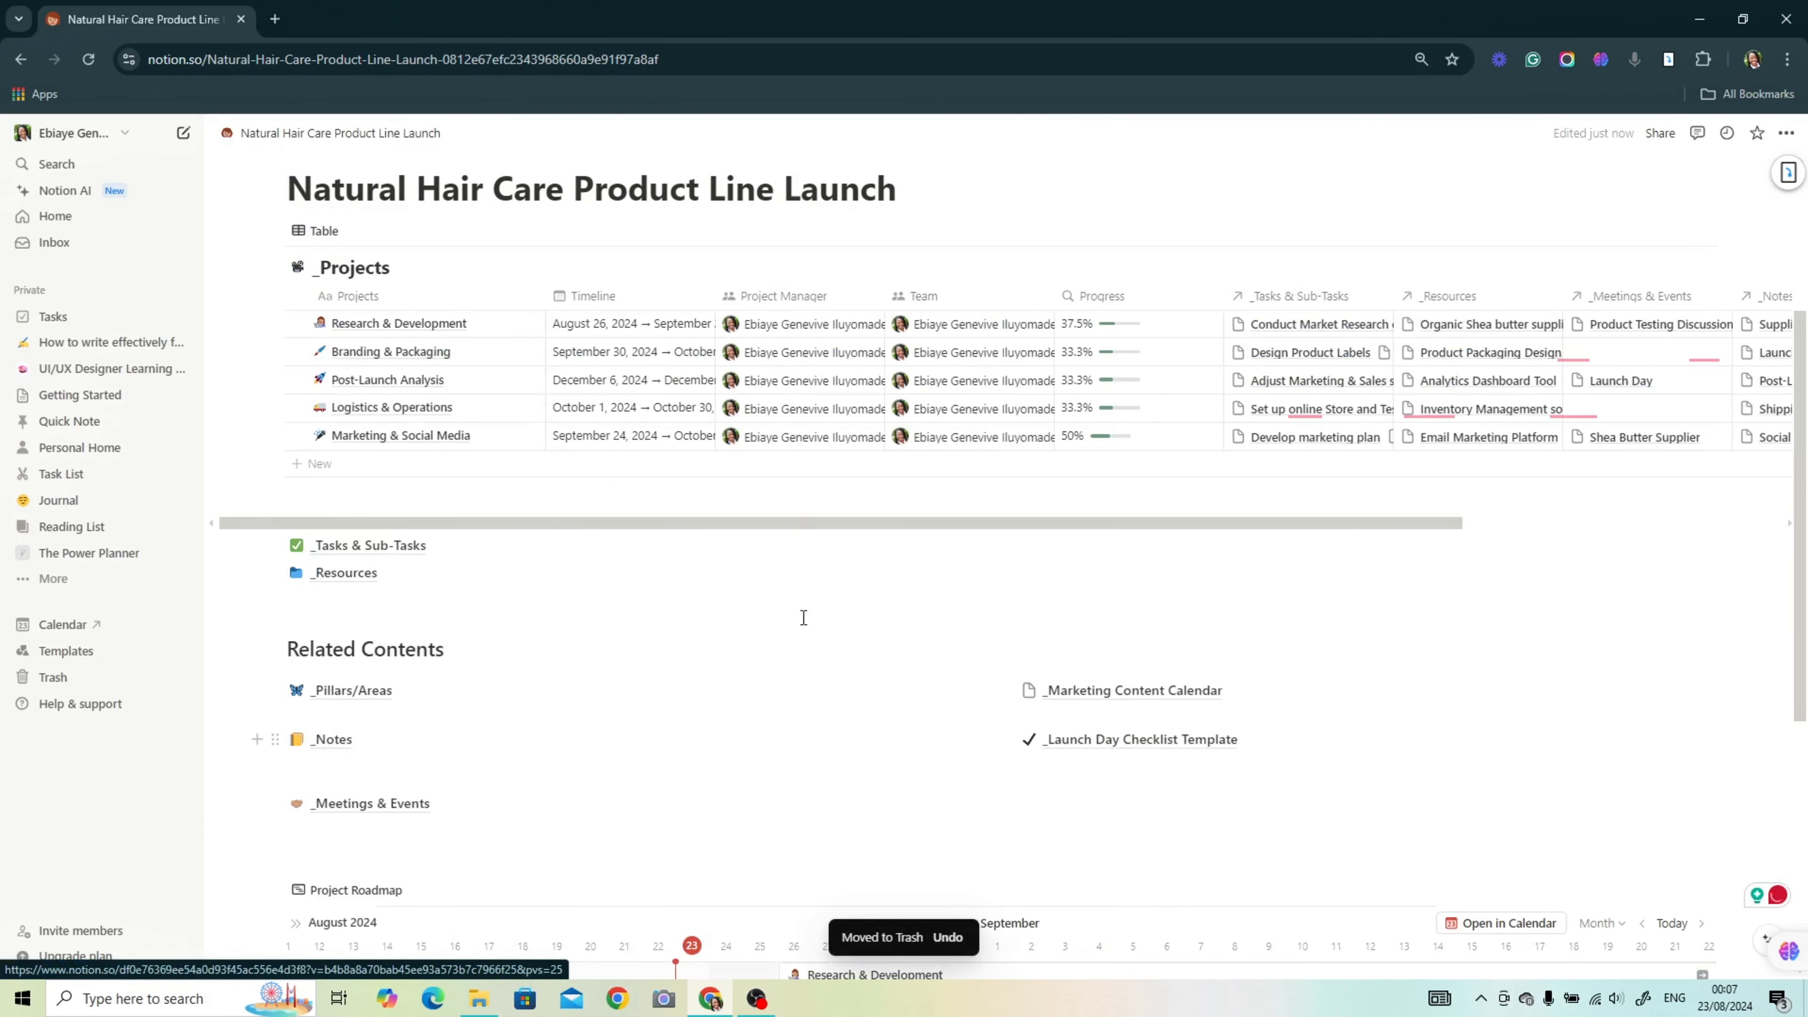
# Step: Review the Natural Hair Care Product Line Launch page, including the inline _Projects table's columns, Related Contents and the Project Roadmap
pyautogui.scroll(-6, 875, 384)
pyautogui.scroll(10, 875, 384)
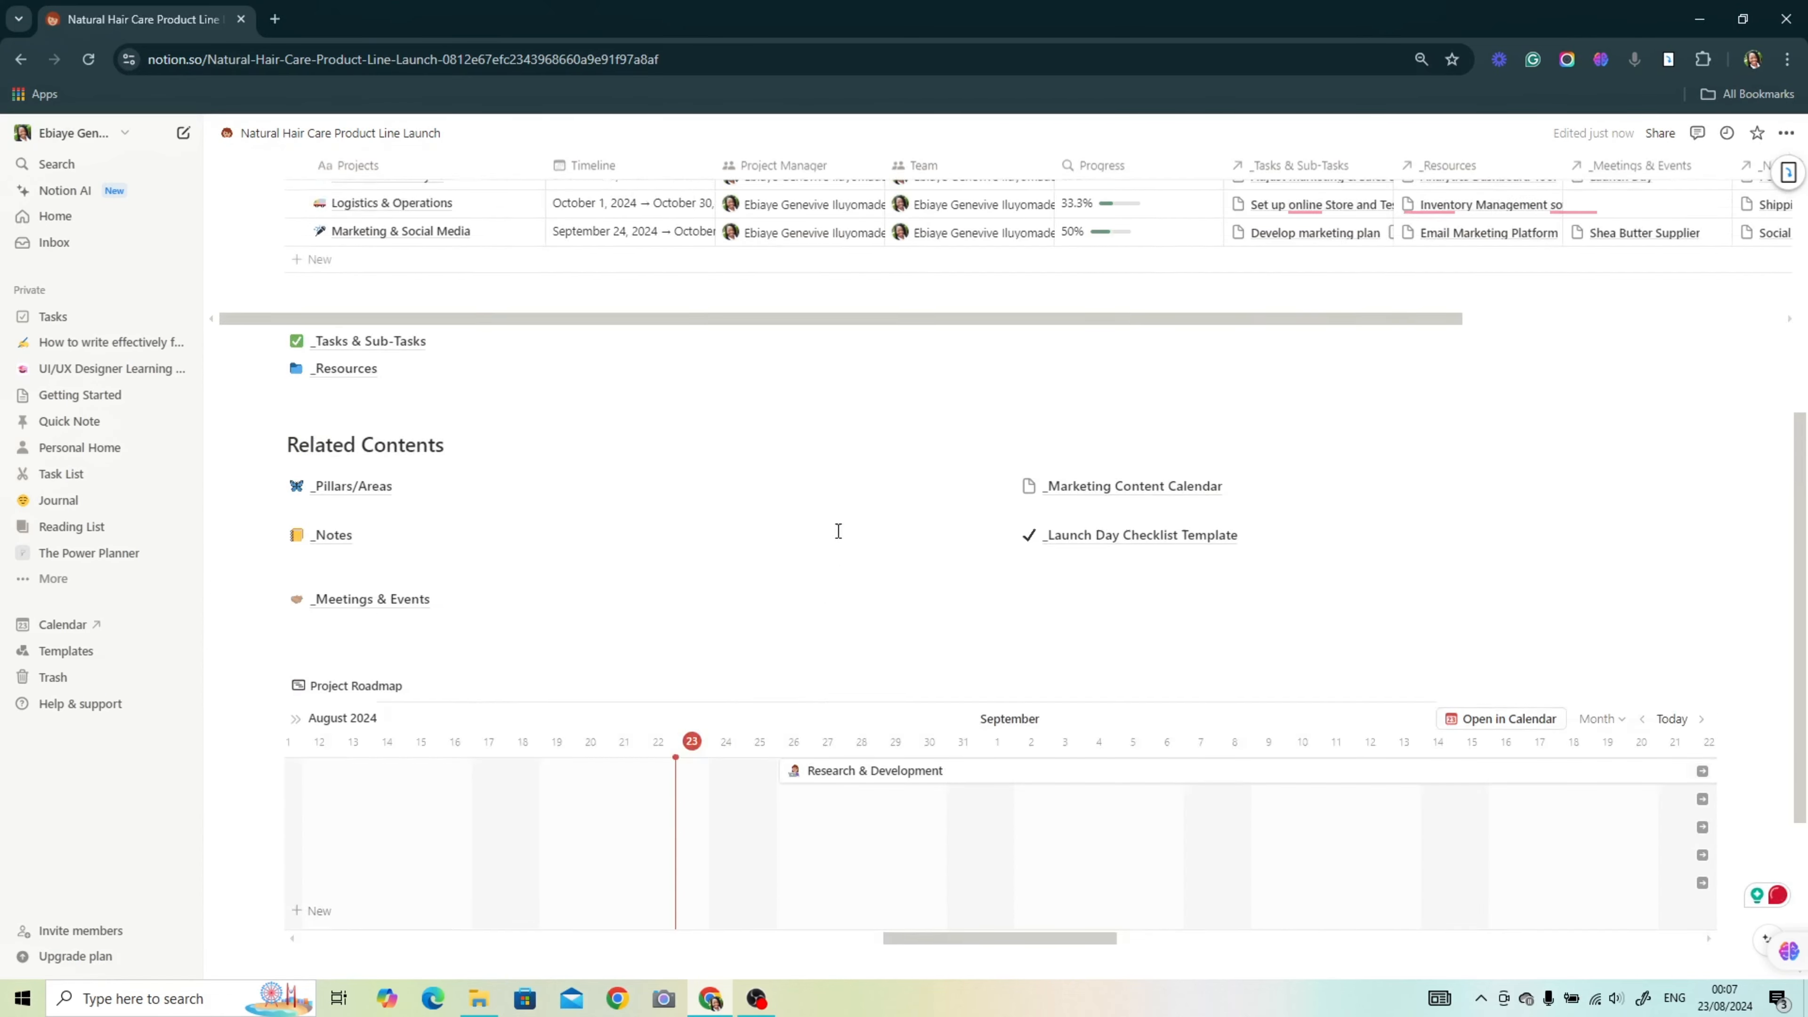
pyautogui.scroll(-4, 1190, 368)
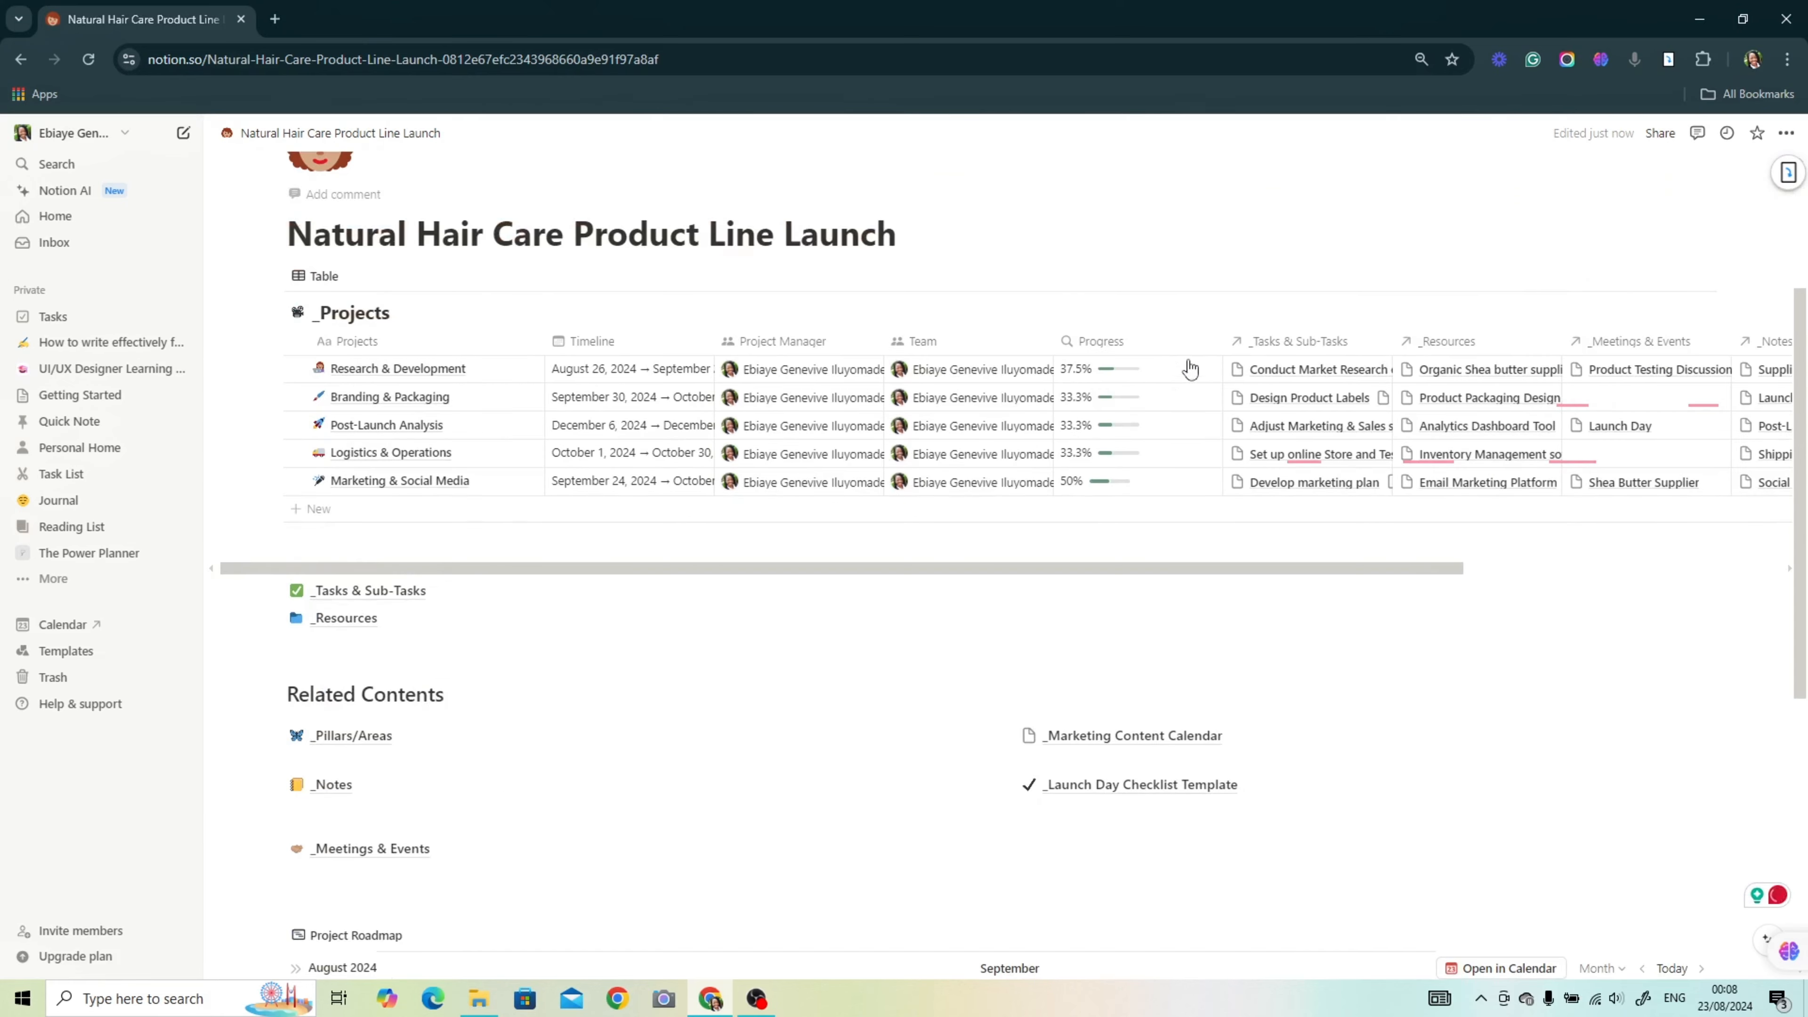
pyautogui.moveTo(977, 518); pyautogui.dragTo(732, 520)
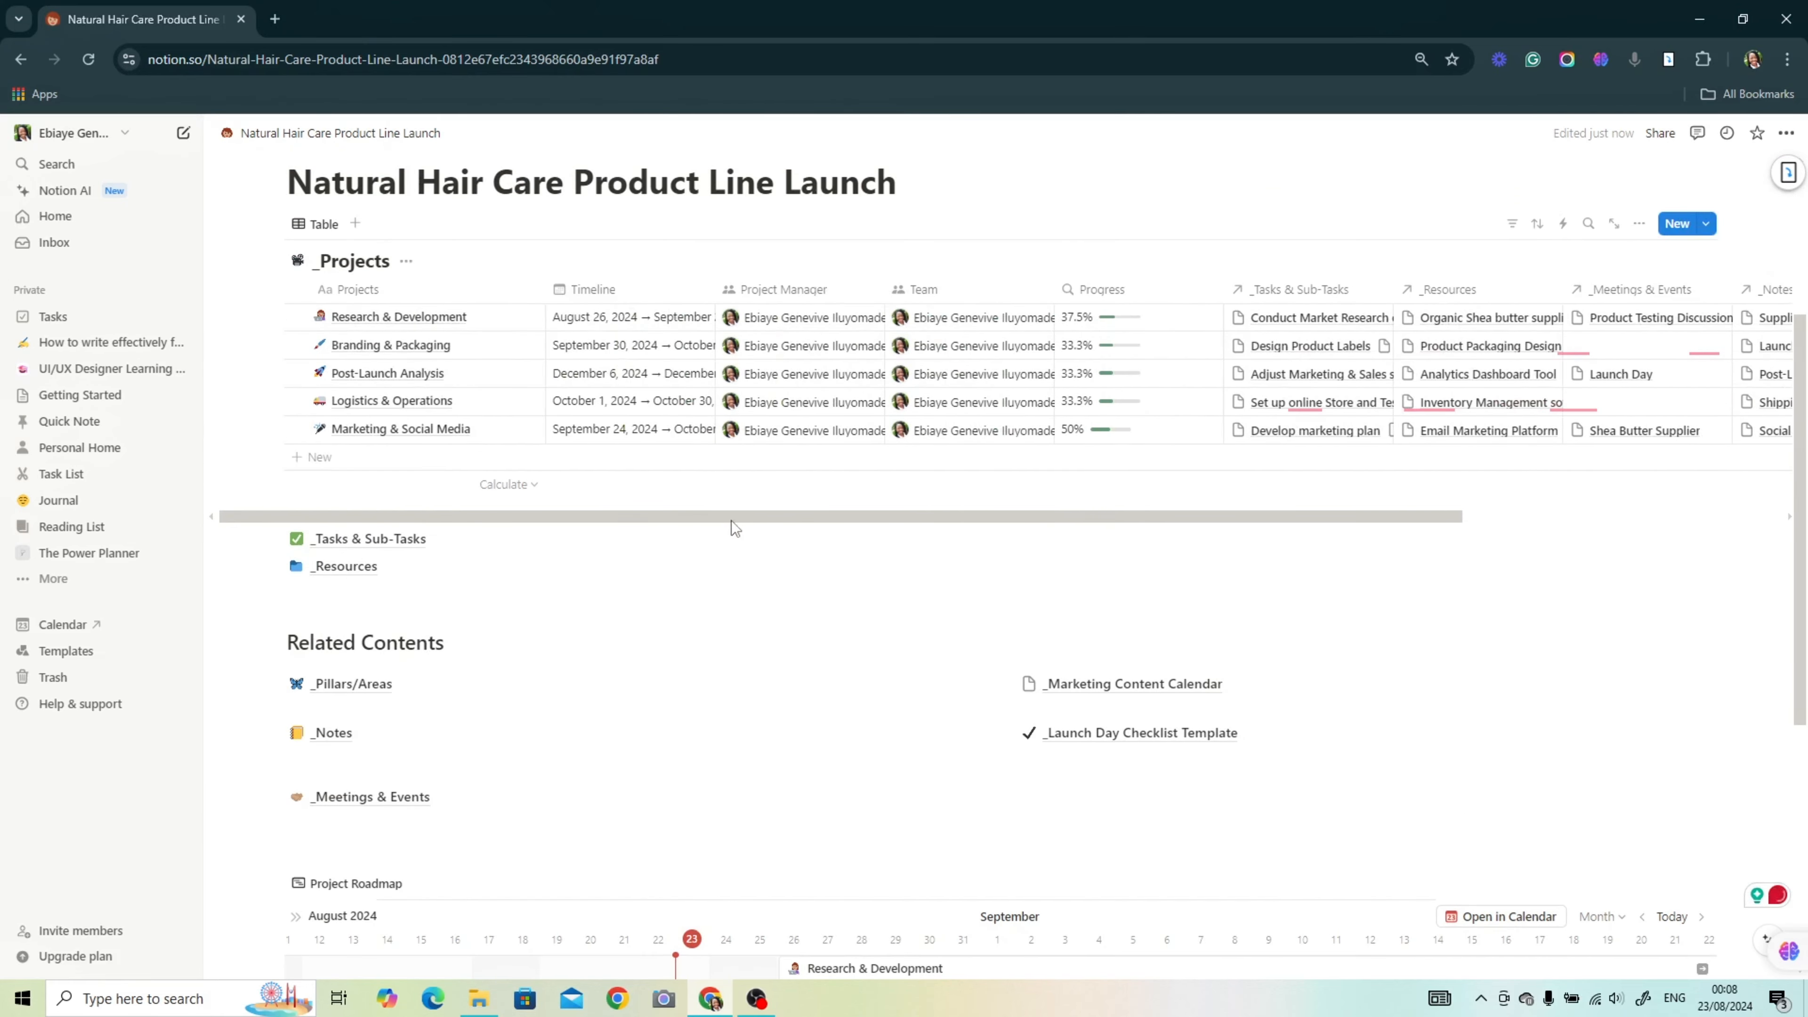
pyautogui.scroll(4, 936, 598)
pyautogui.scroll(-3, 1093, 405)
pyautogui.scroll(2, 1243, 504)
pyautogui.scroll(-10, 1295, 396)
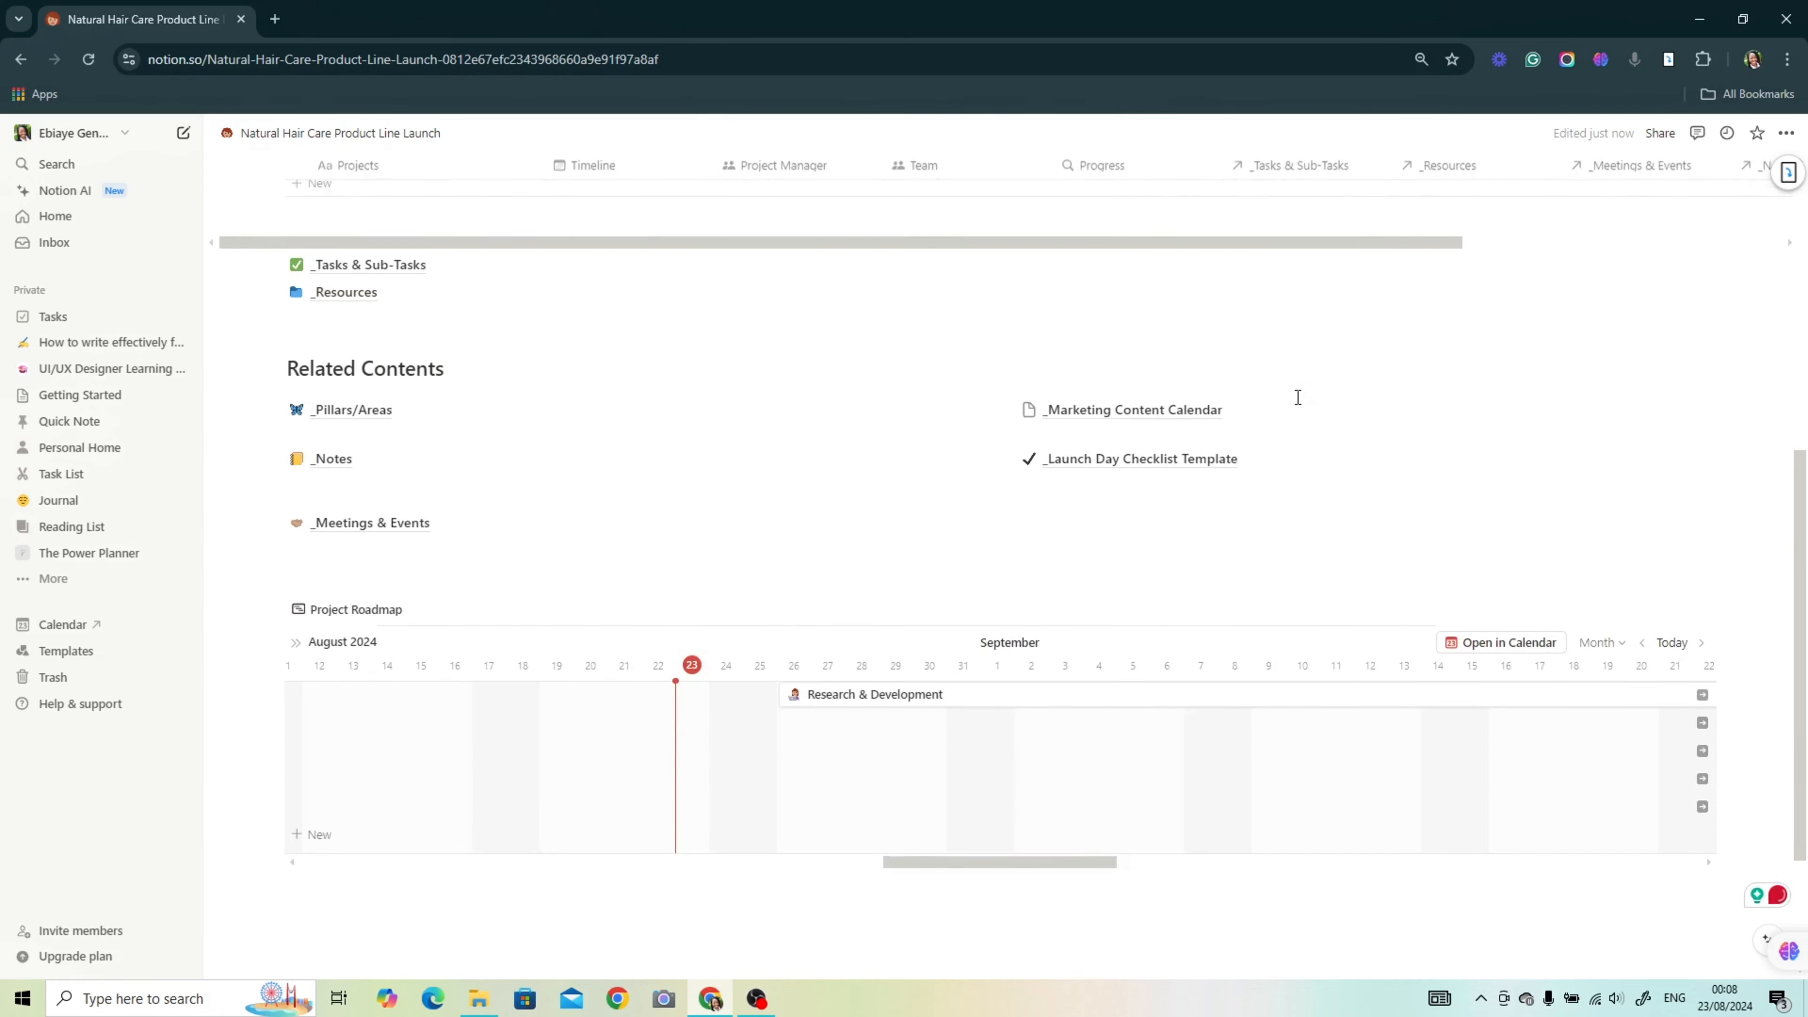
pyautogui.scroll(11, 1398, 442)
pyautogui.scroll(-3, 1137, 805)
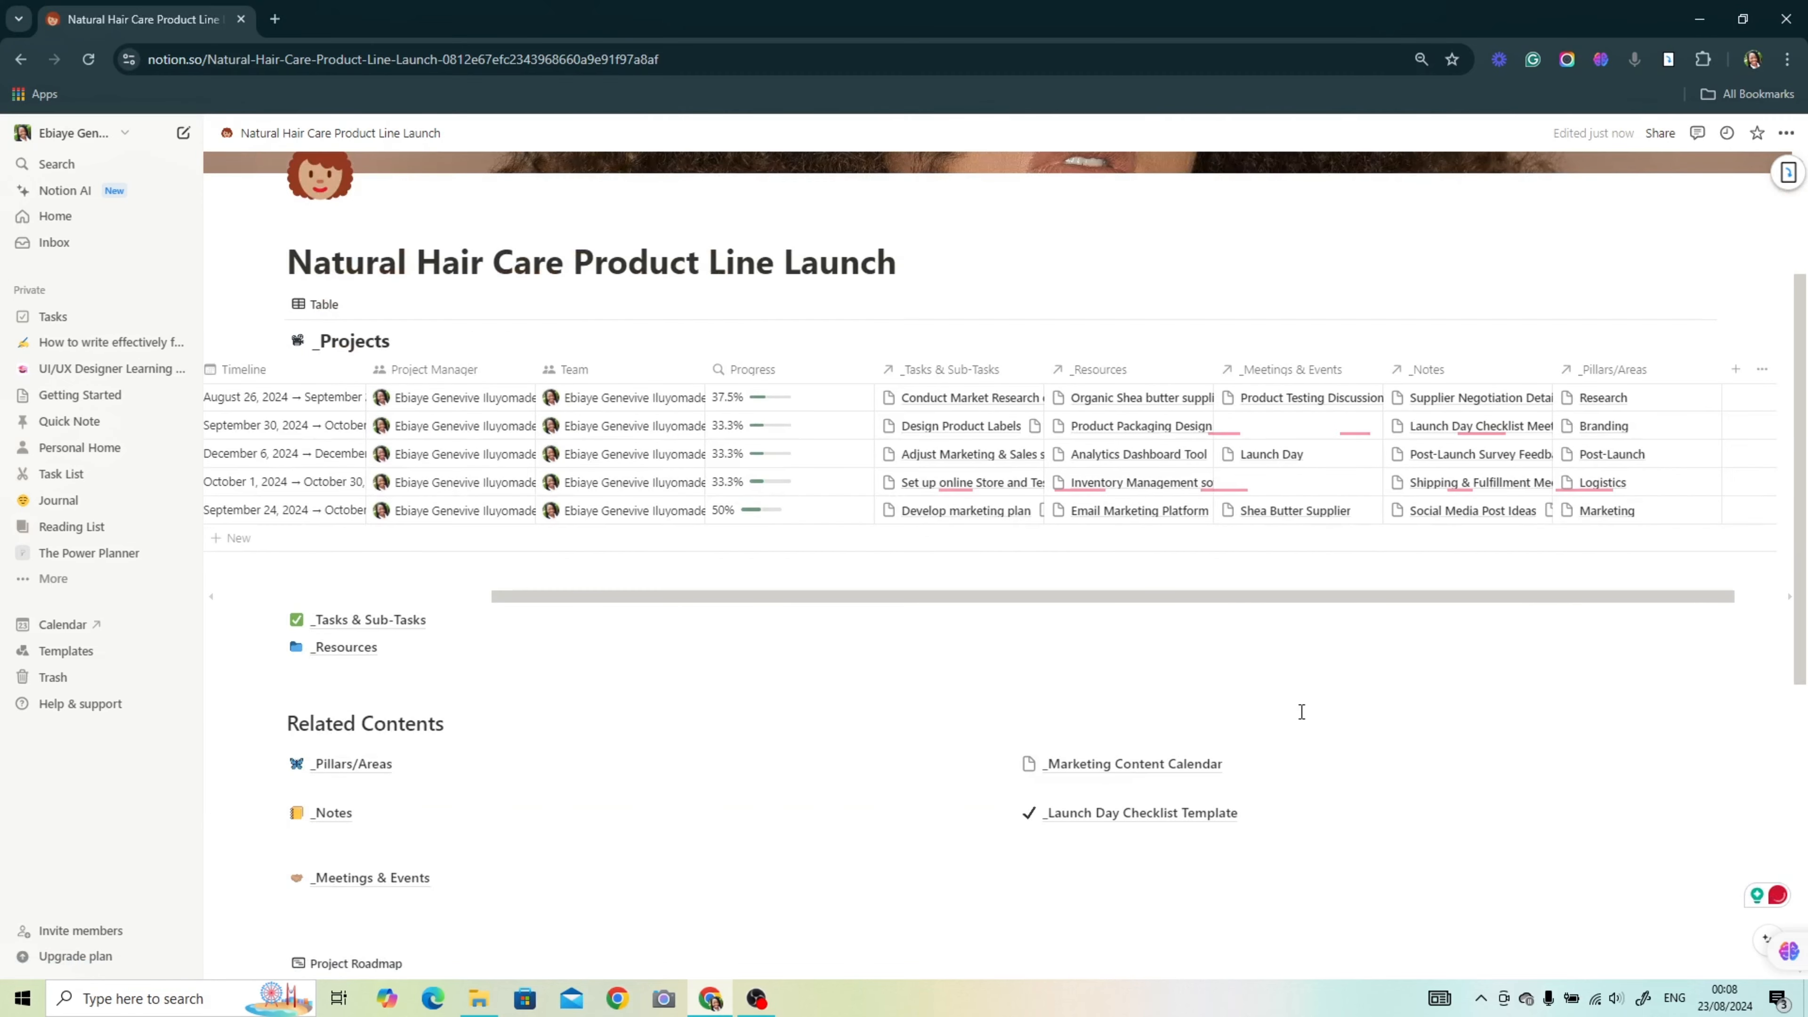
pyautogui.moveTo(1060, 601); pyautogui.dragTo(746, 559)
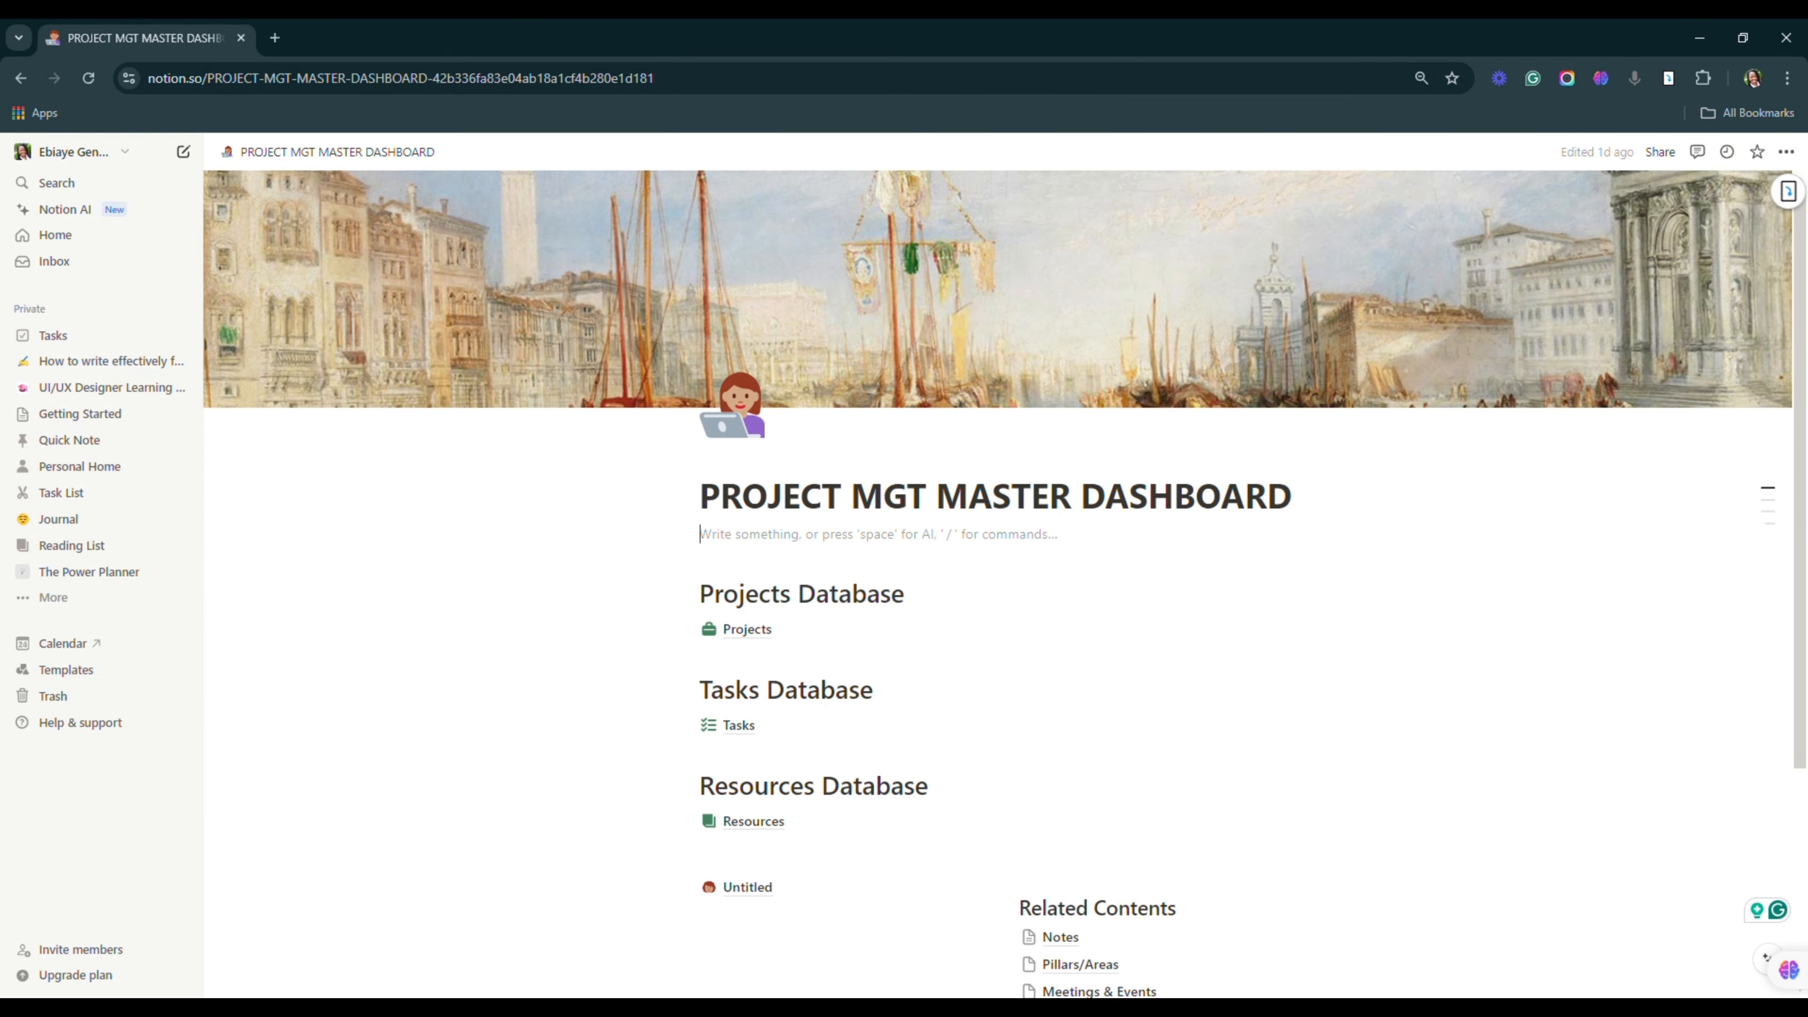
# Step: Open the Projects page from the PROJECT MGT MASTER DASHBOARD and insert a linked view of the _Projects database
pyautogui.scroll(-1, 750, 602)
pyautogui.scroll(1, 750, 602)
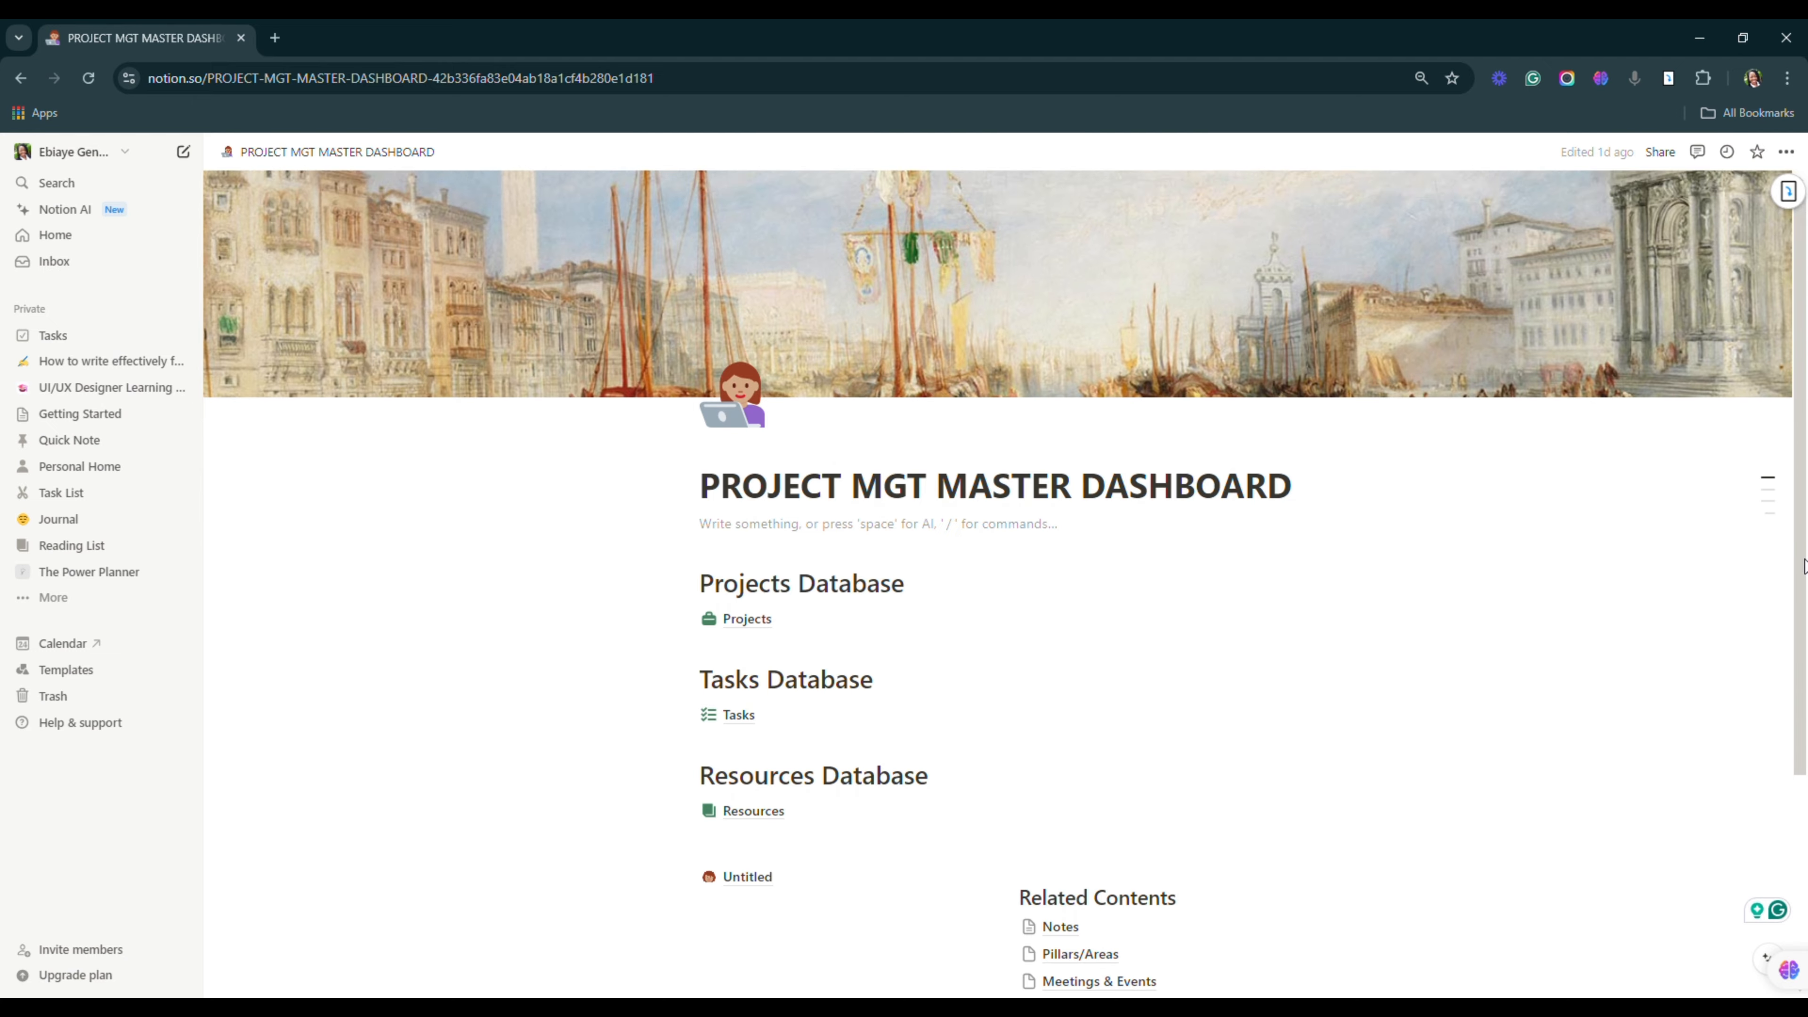
pyautogui.scroll(-1, 750, 601)
pyautogui.click(750, 602)
pyautogui.click(824, 576)
pyautogui.write('/linked')
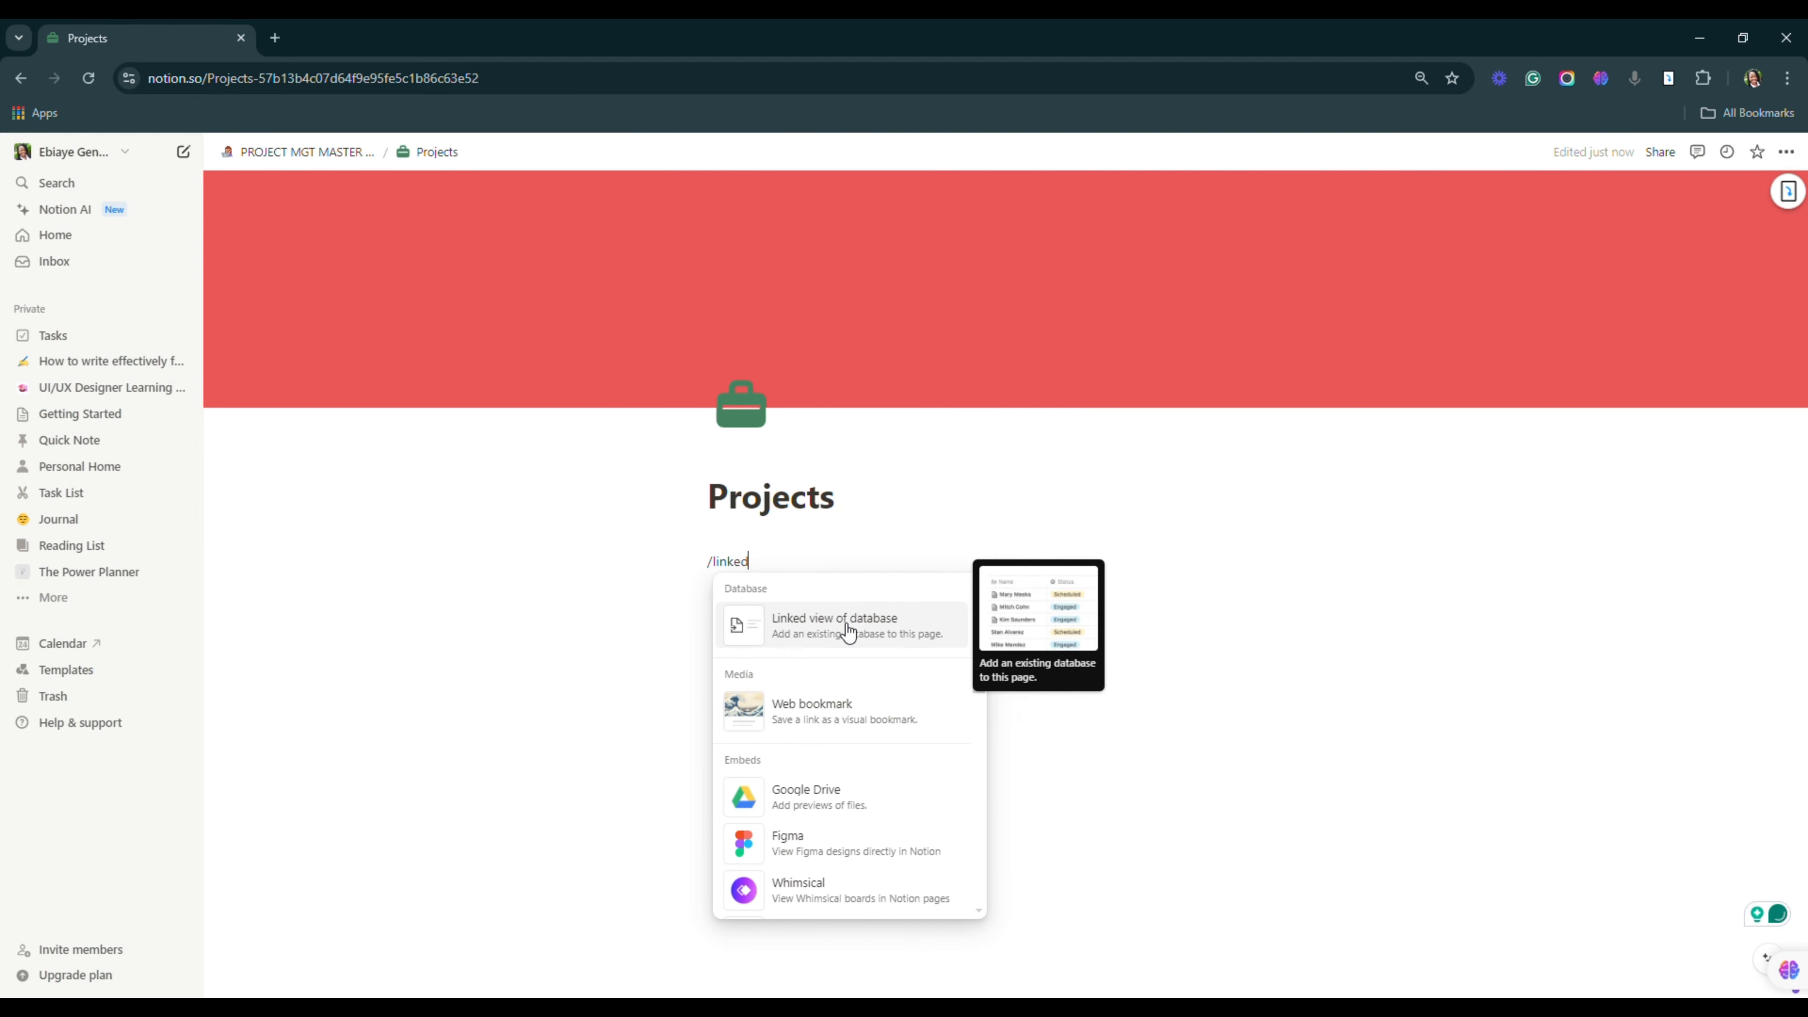
pyautogui.click(847, 630)
pyautogui.write('proj')
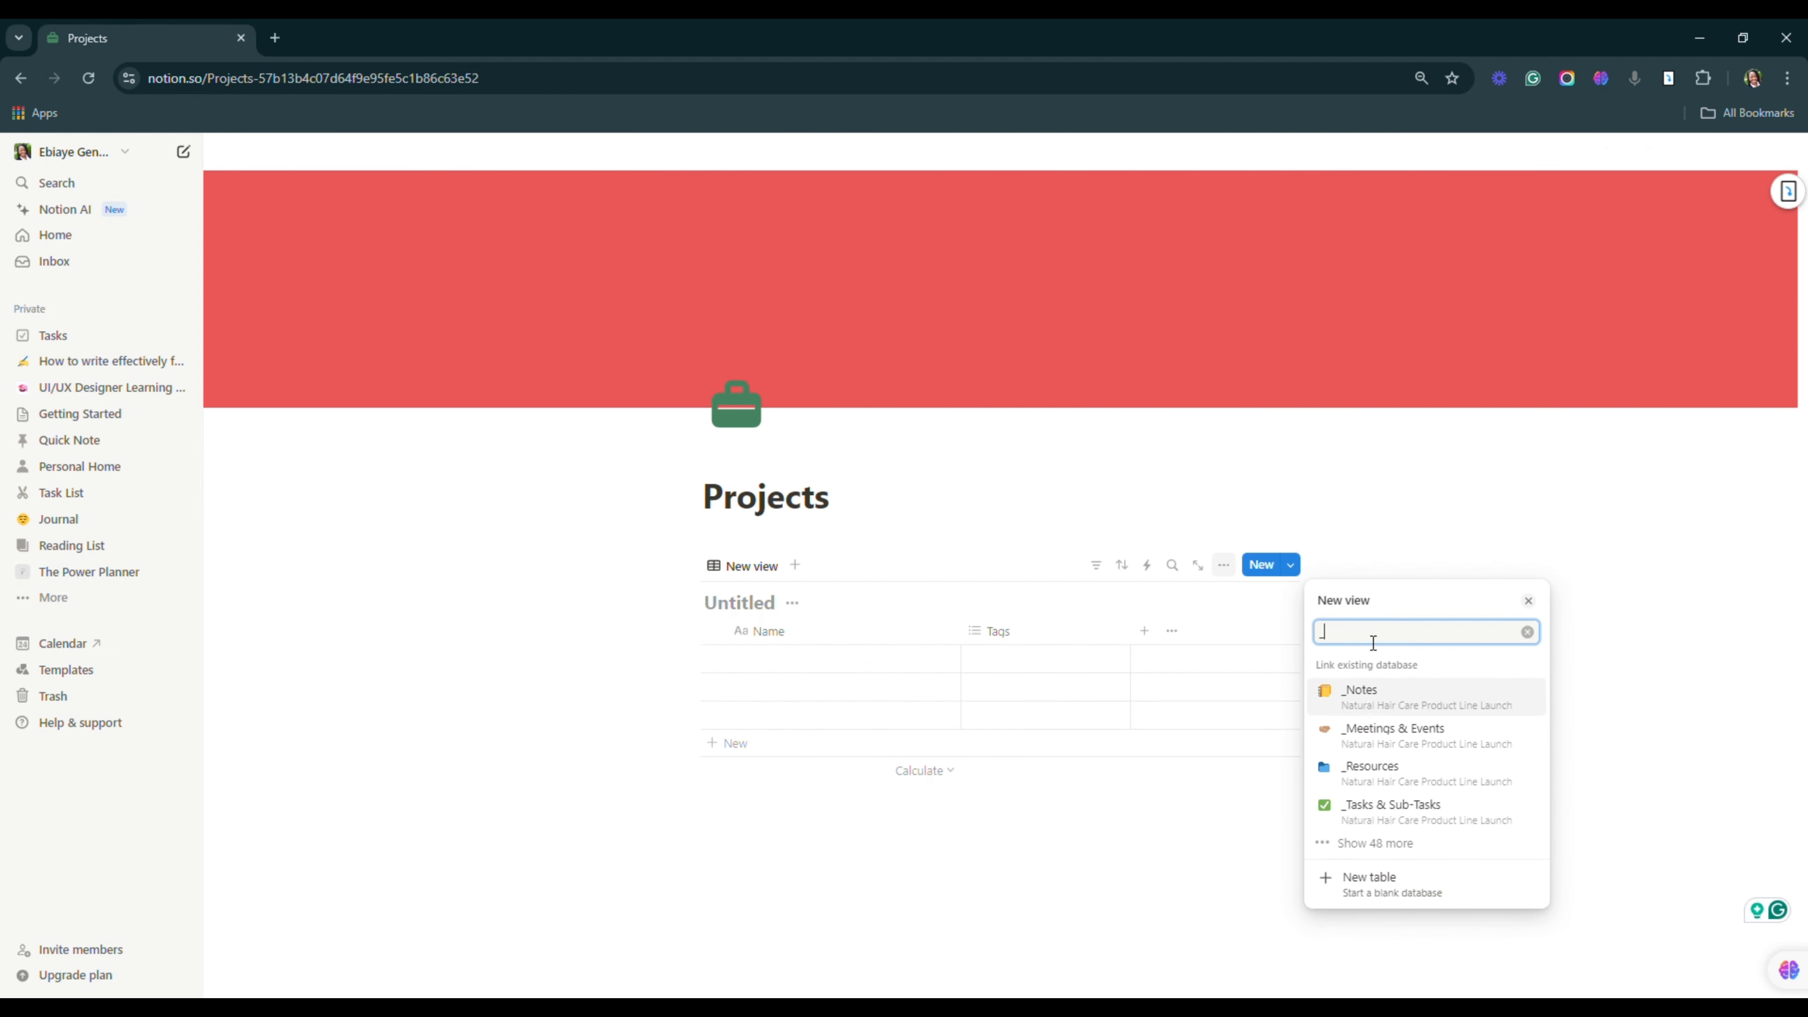
pyautogui.click(1395, 695)
pyautogui.click(1356, 690)
# Step: Change the linked _Projects view on the Projects page to a List layout showing the Progress and Team properties
pyautogui.hscroll(5, 1382, 703)
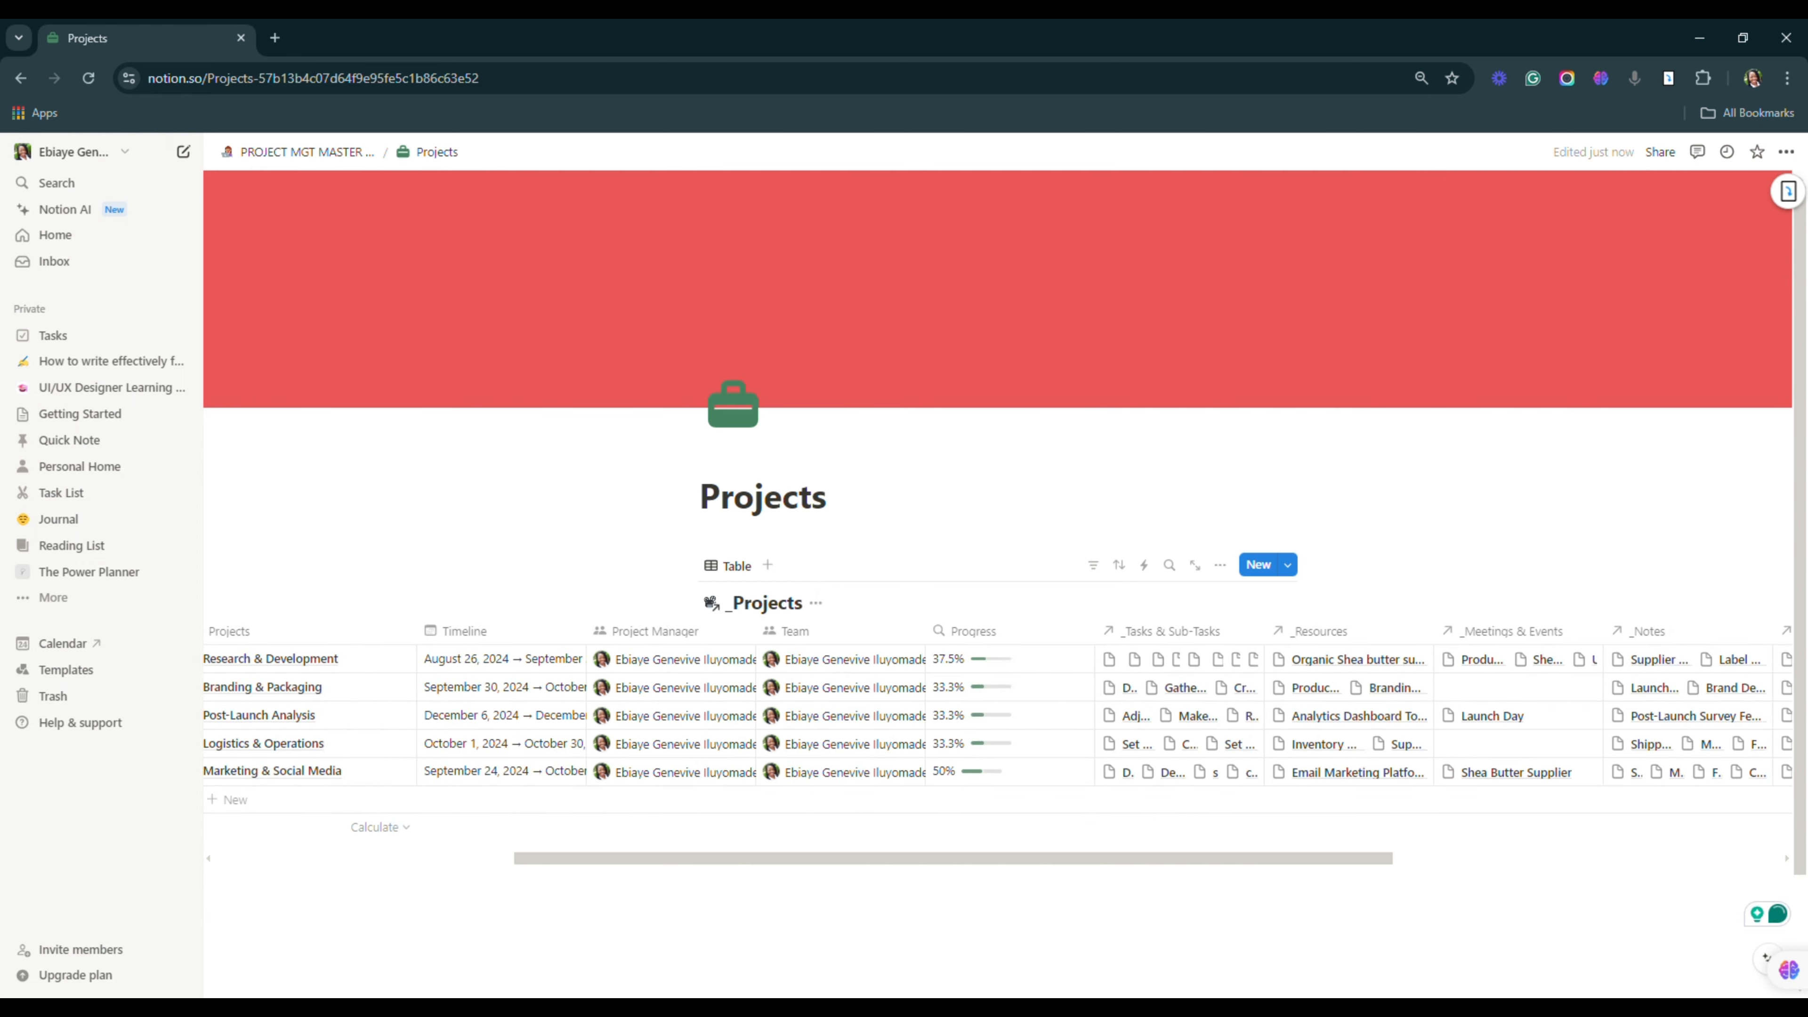
pyautogui.hscroll(-2, 997, 716)
pyautogui.hscroll(6, 997, 716)
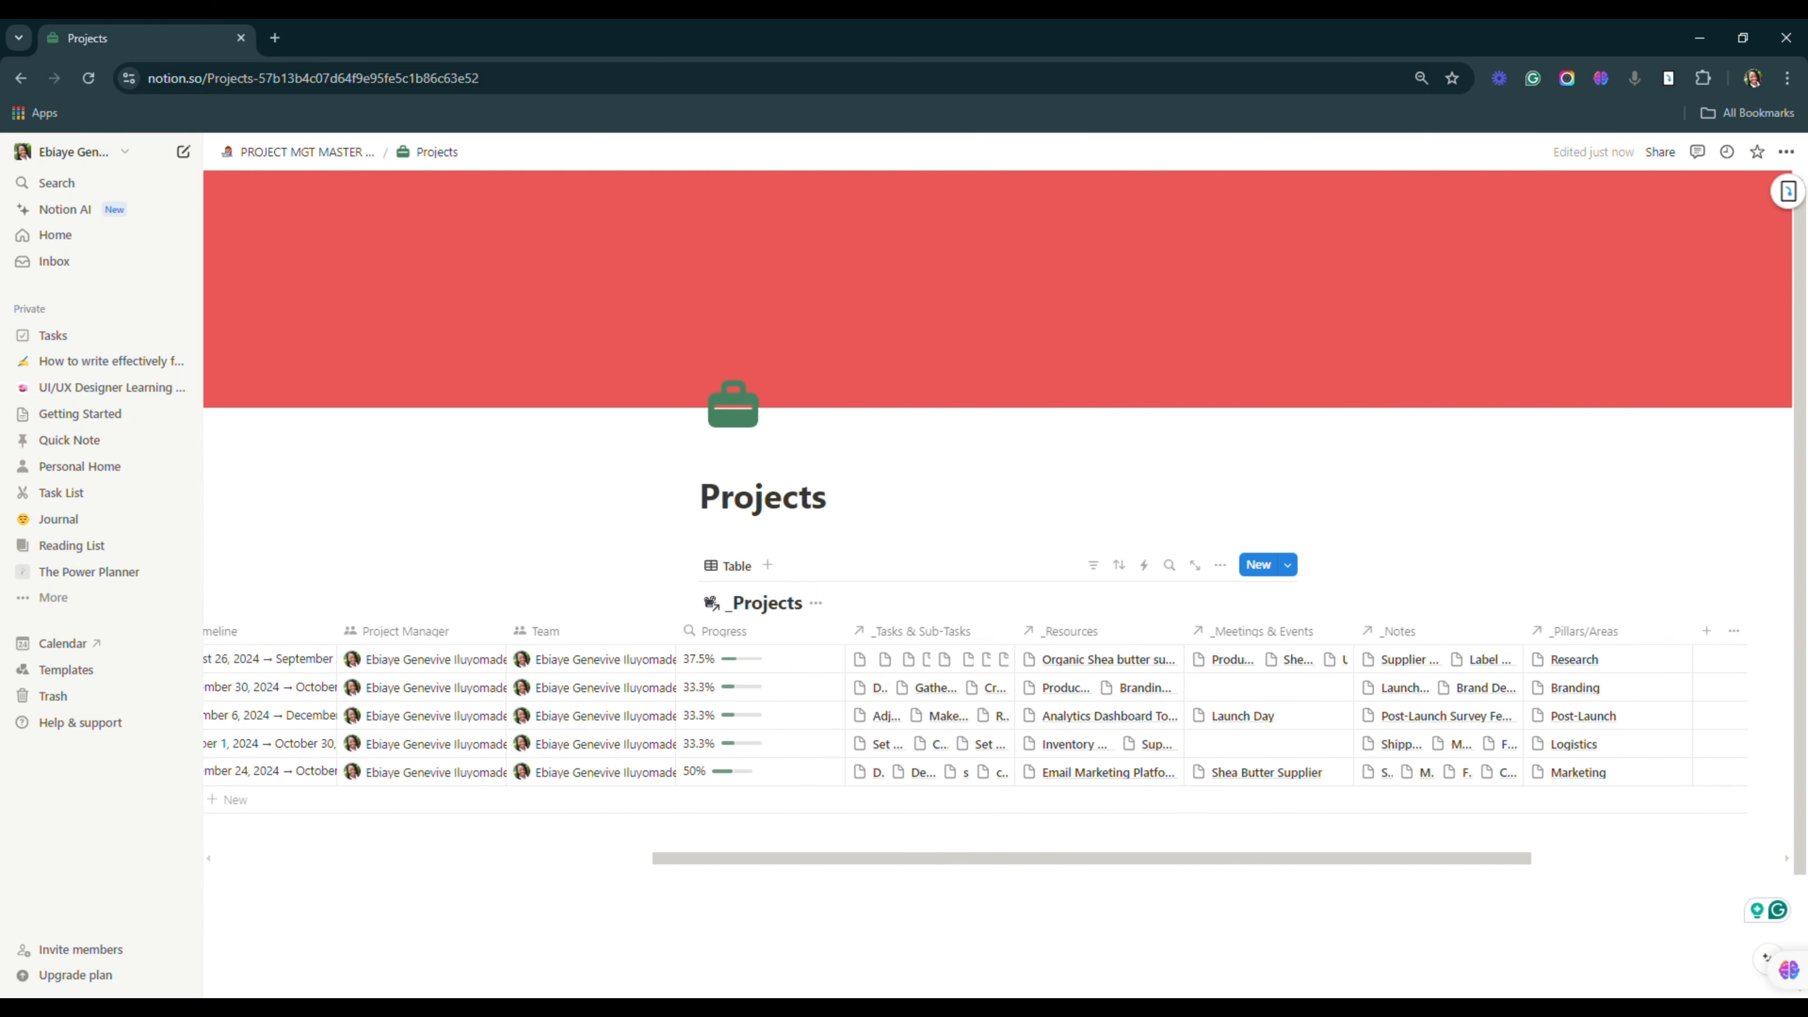
pyautogui.hscroll(-6, 997, 716)
pyautogui.click(1220, 565)
pyautogui.click(1395, 665)
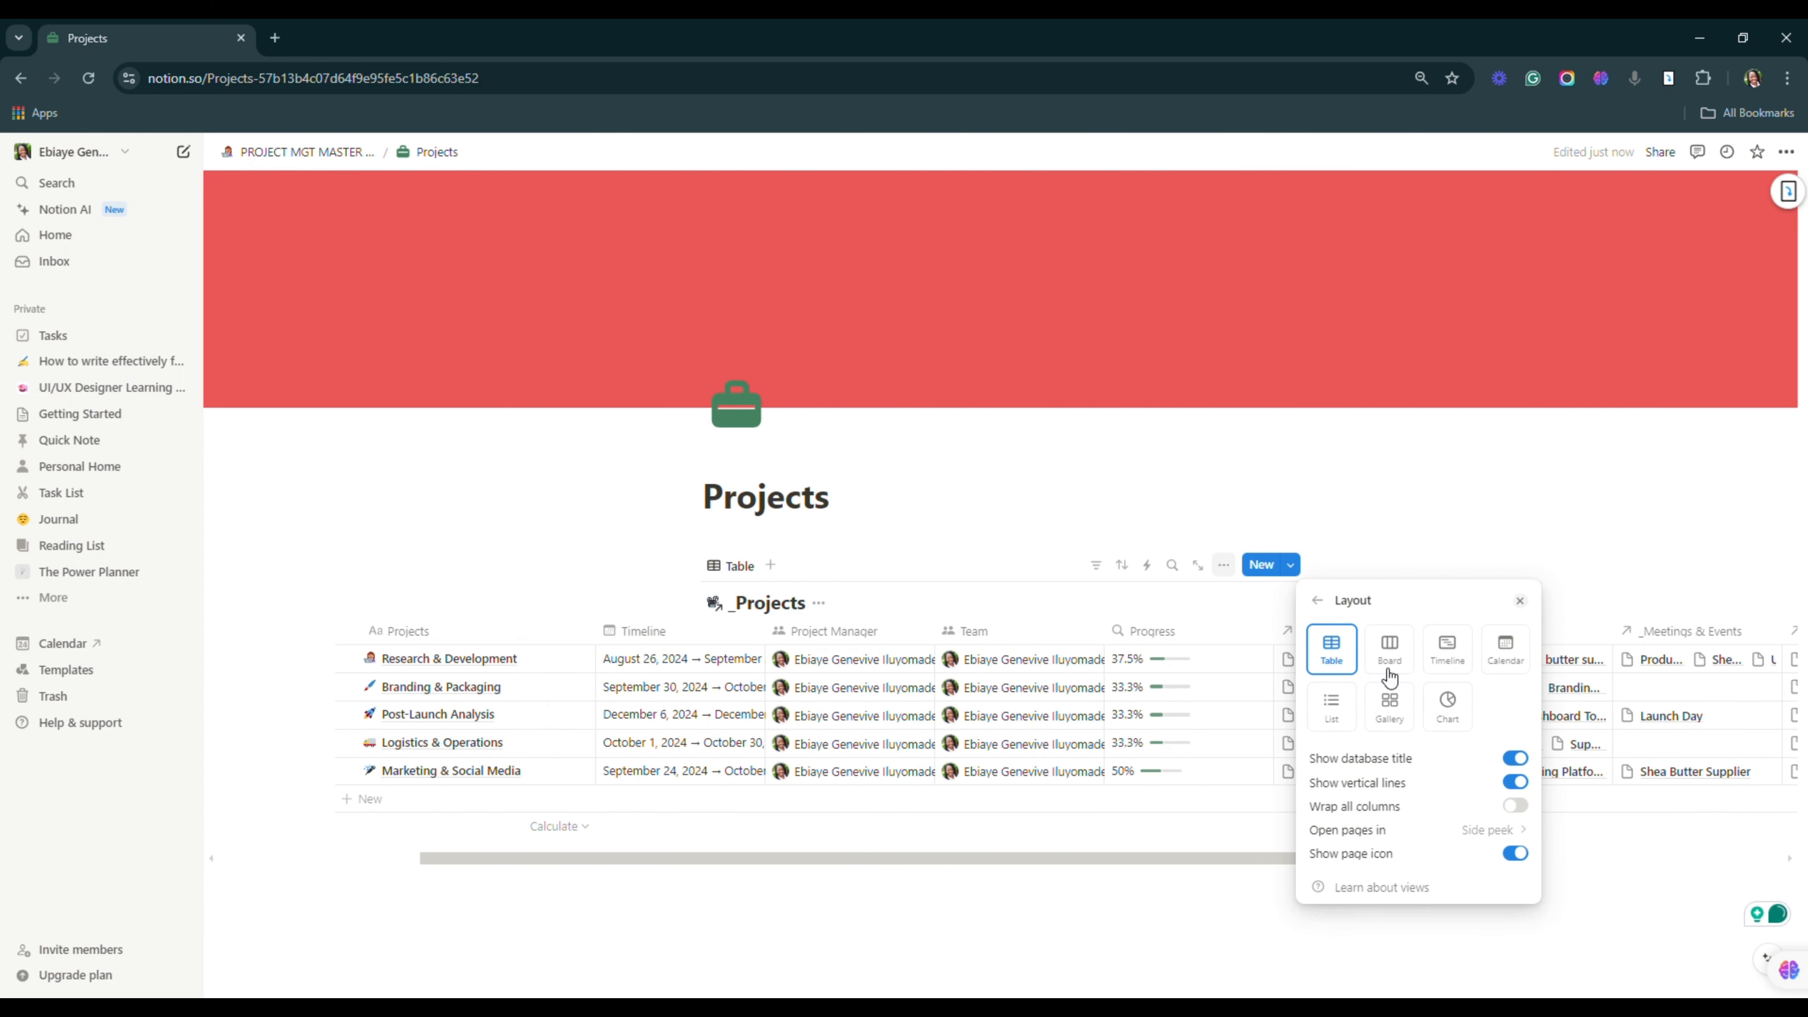
pyautogui.click(1336, 703)
pyautogui.click(1320, 601)
pyautogui.click(1399, 689)
pyautogui.click(1507, 712)
pyautogui.click(1507, 759)
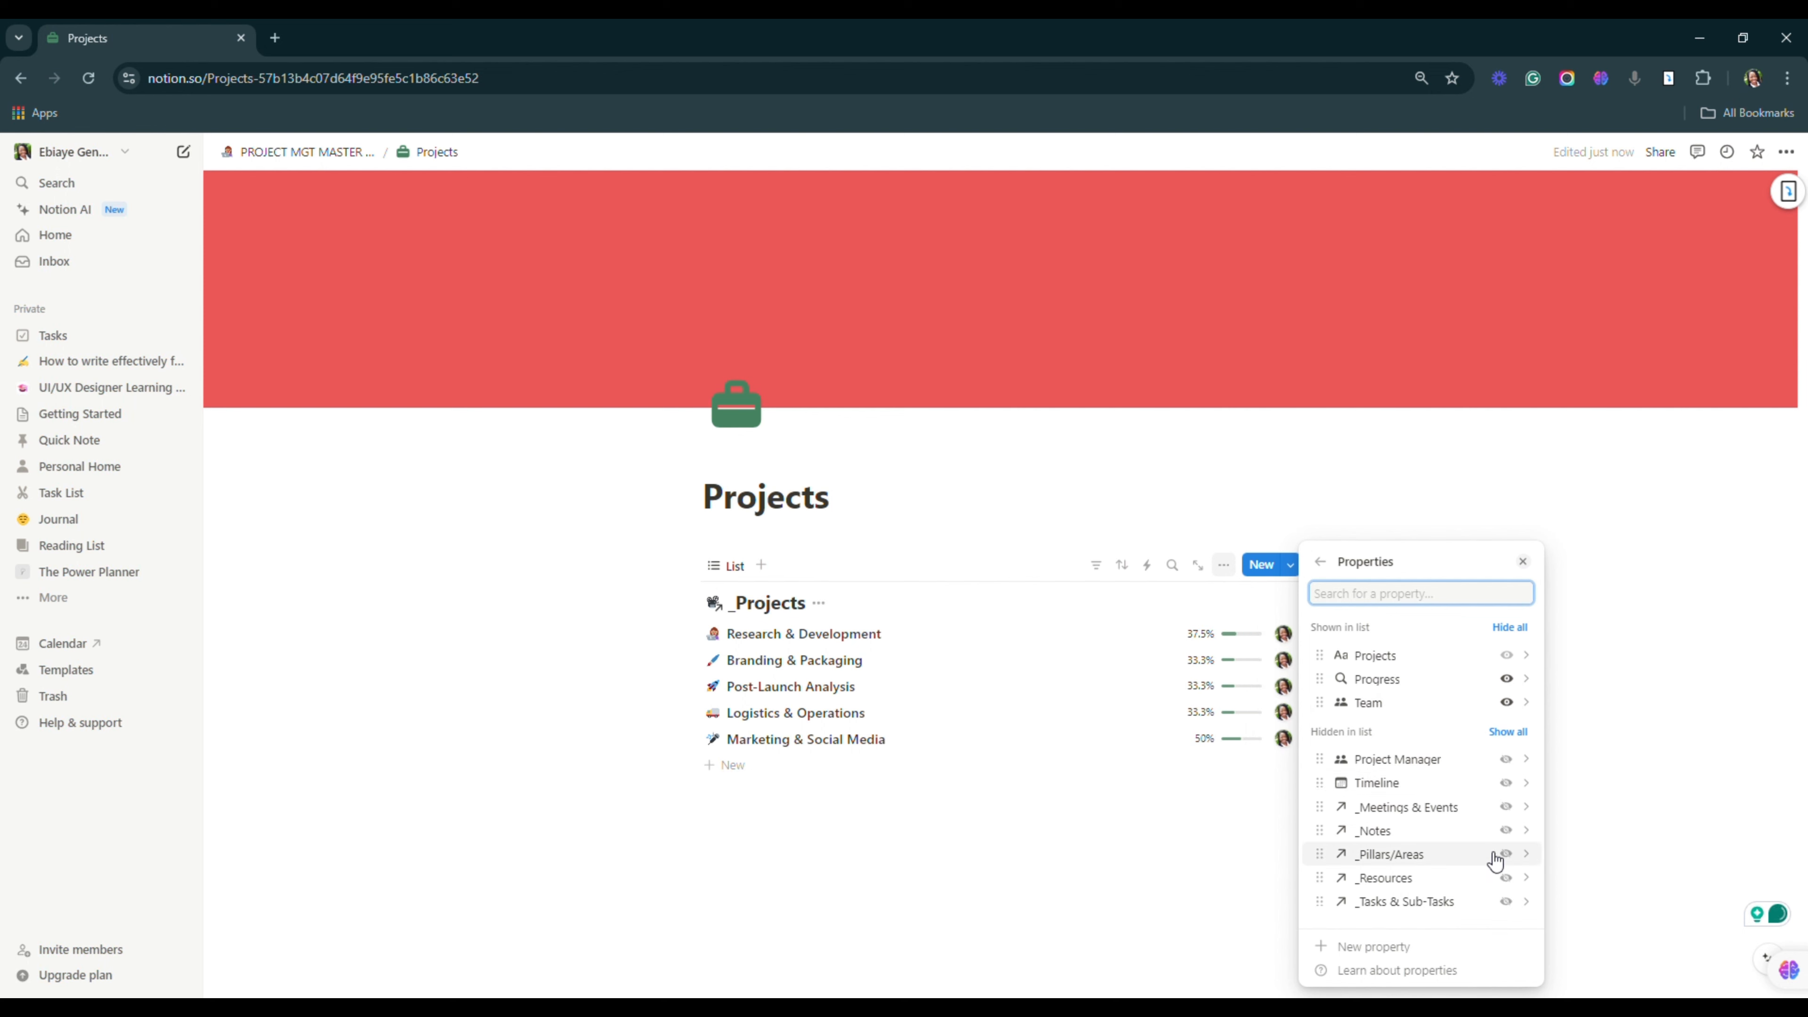
pyautogui.press('Escape')
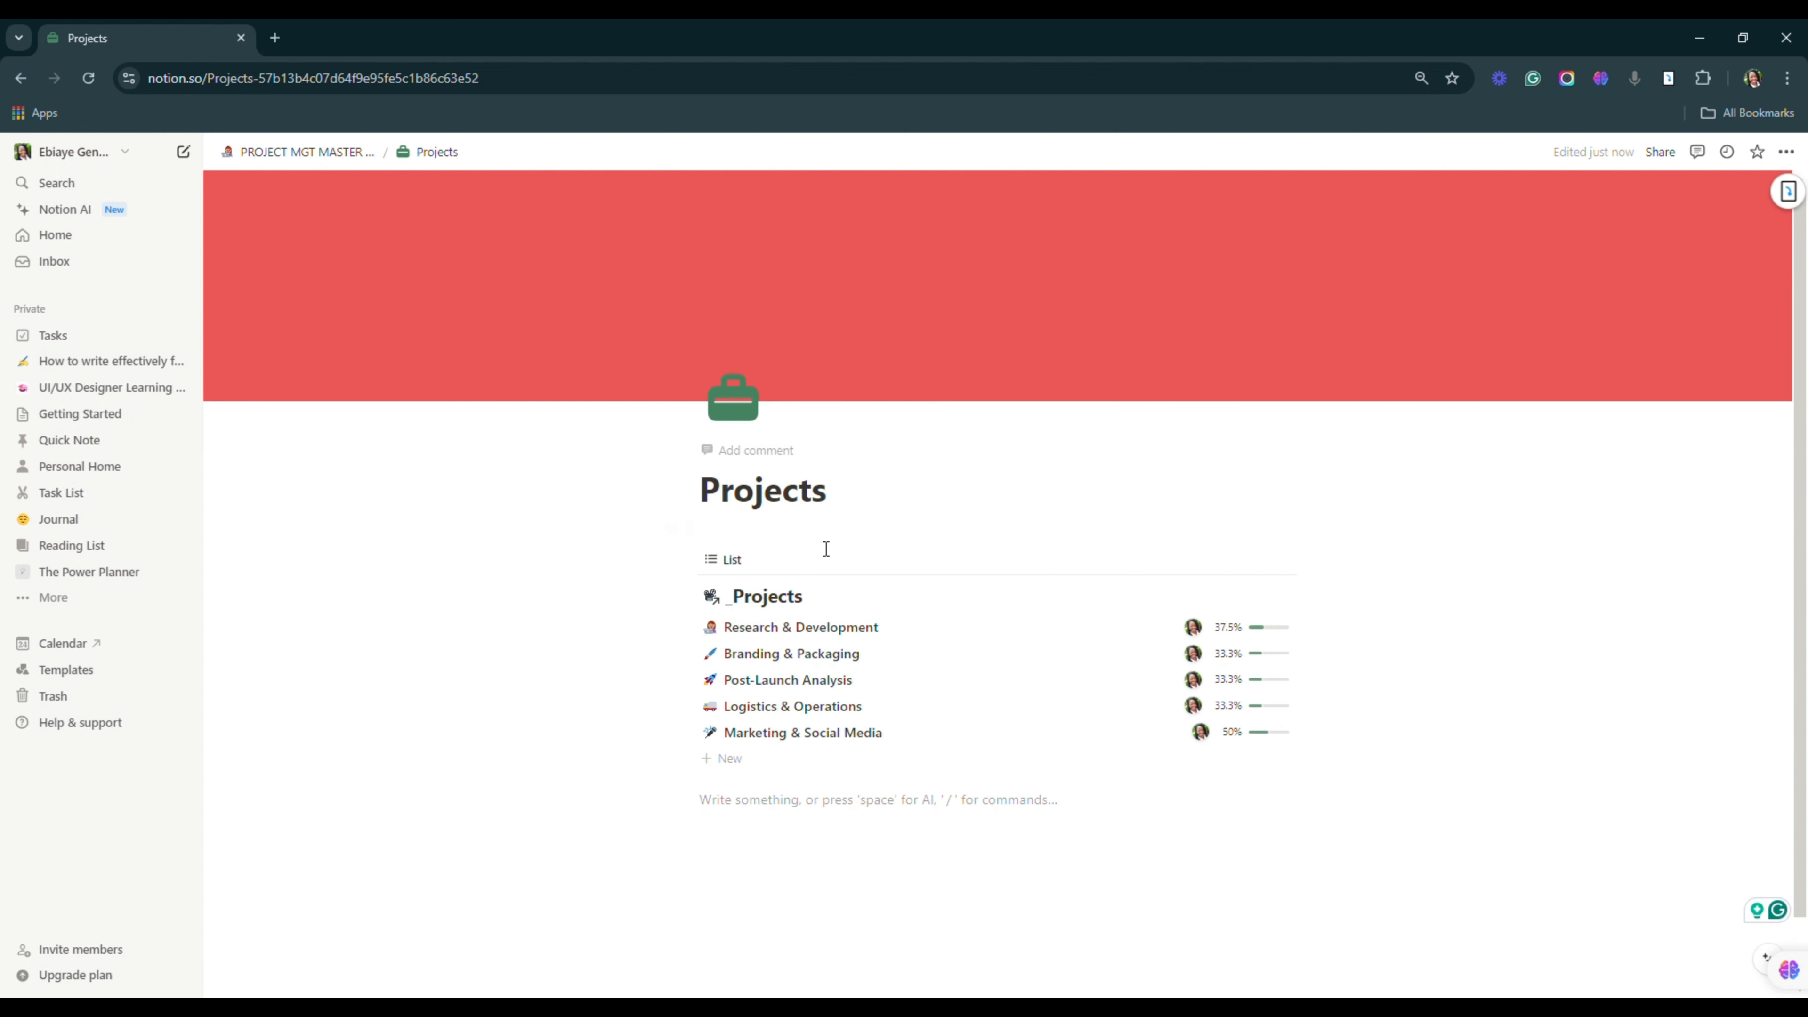
pyautogui.doubleClick(798, 596)
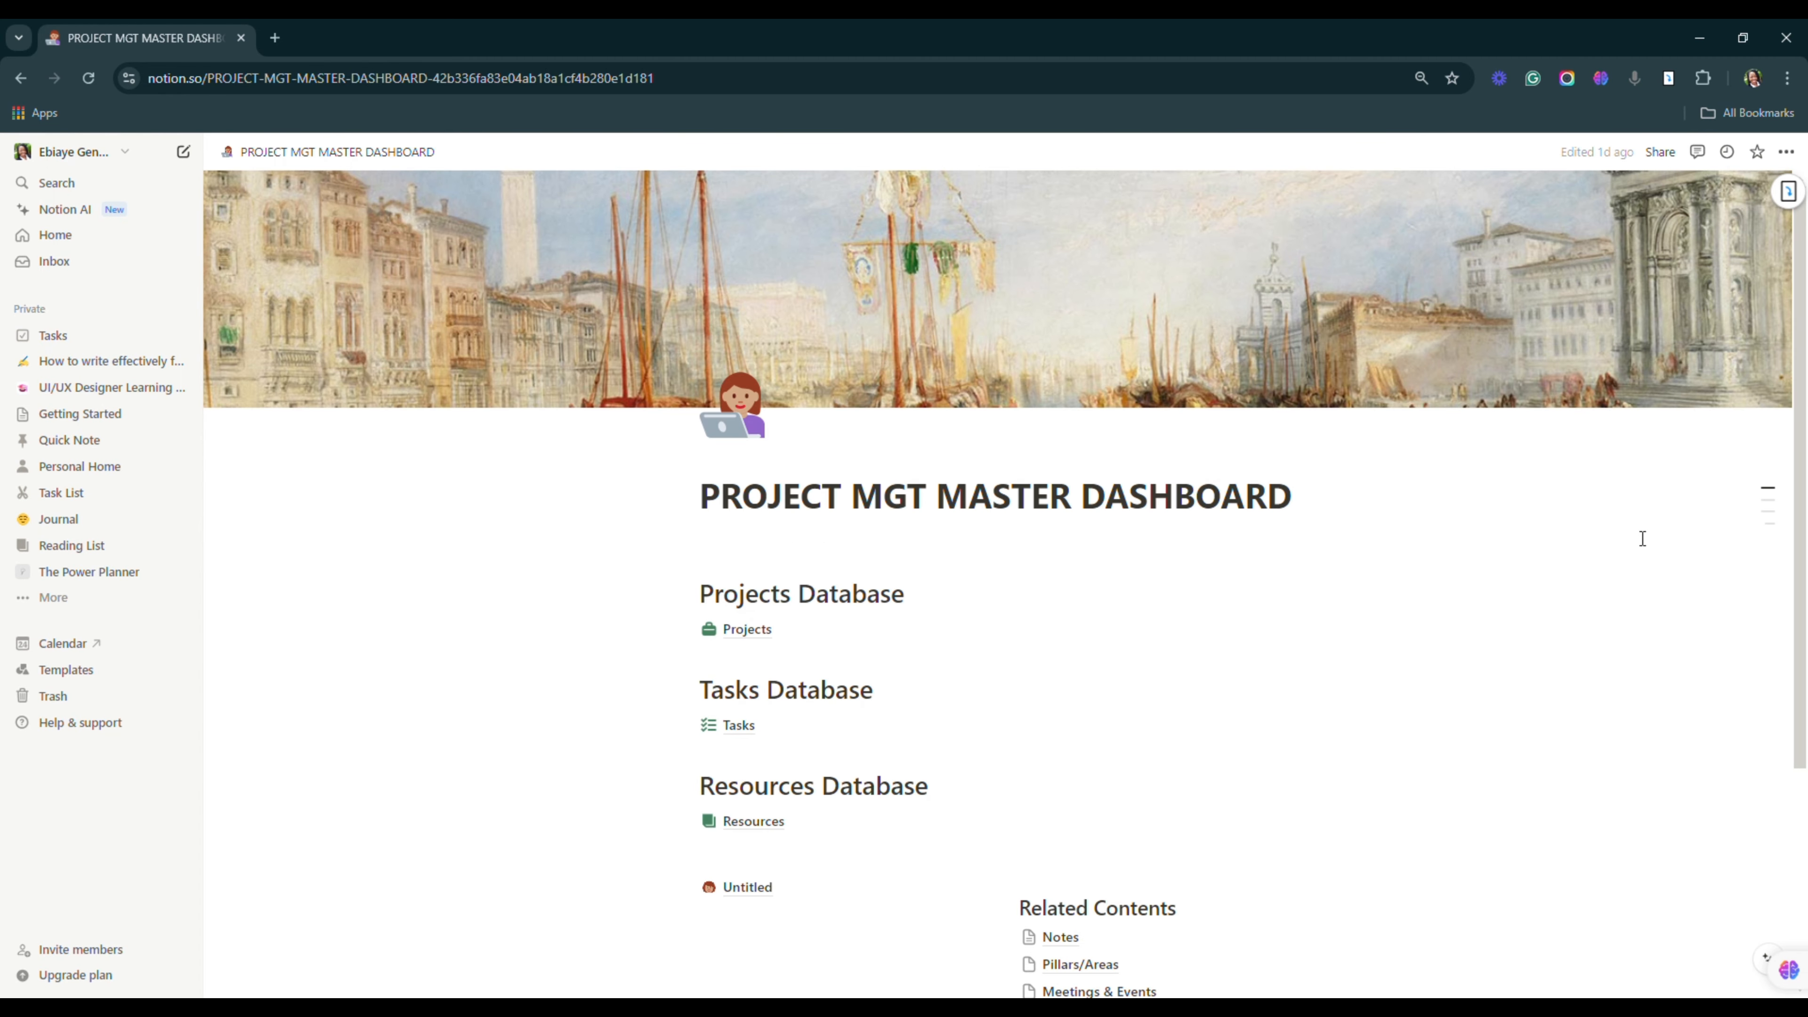
pyautogui.scroll(-1, 1805, 525)
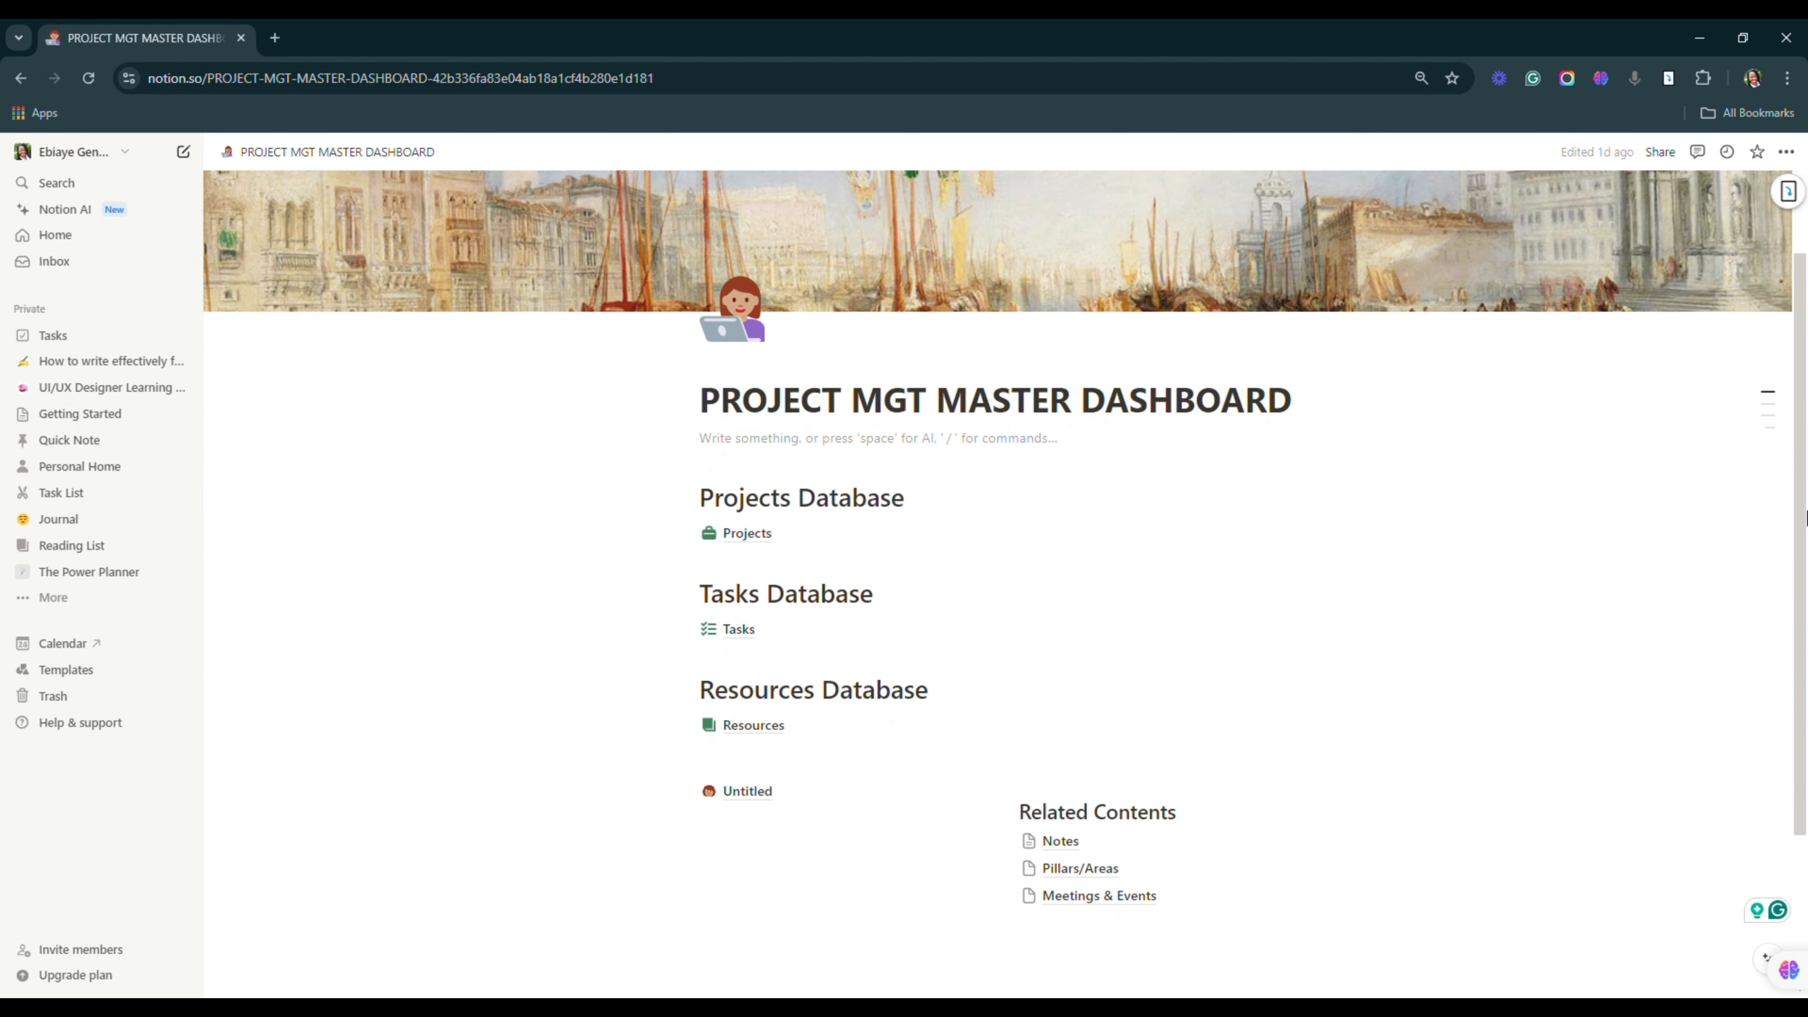
pyautogui.scroll(1, 1805, 518)
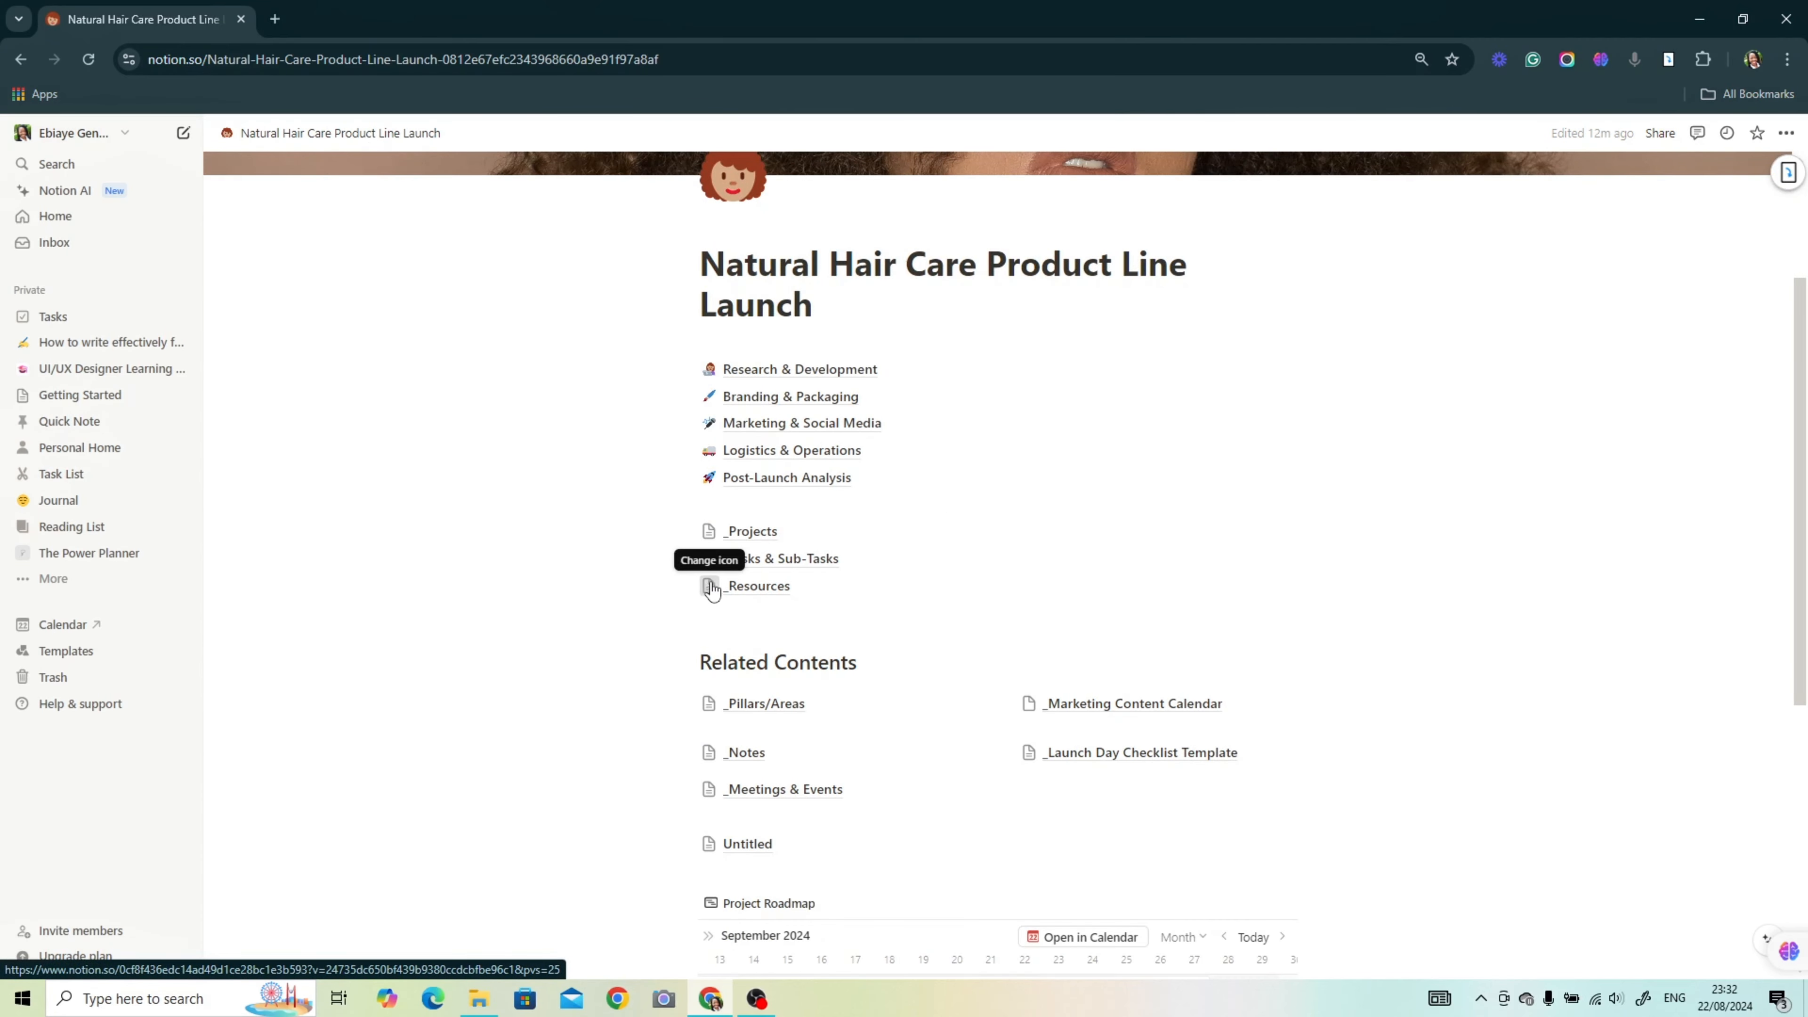
pyautogui.click(708, 592)
pyautogui.press('Escape')
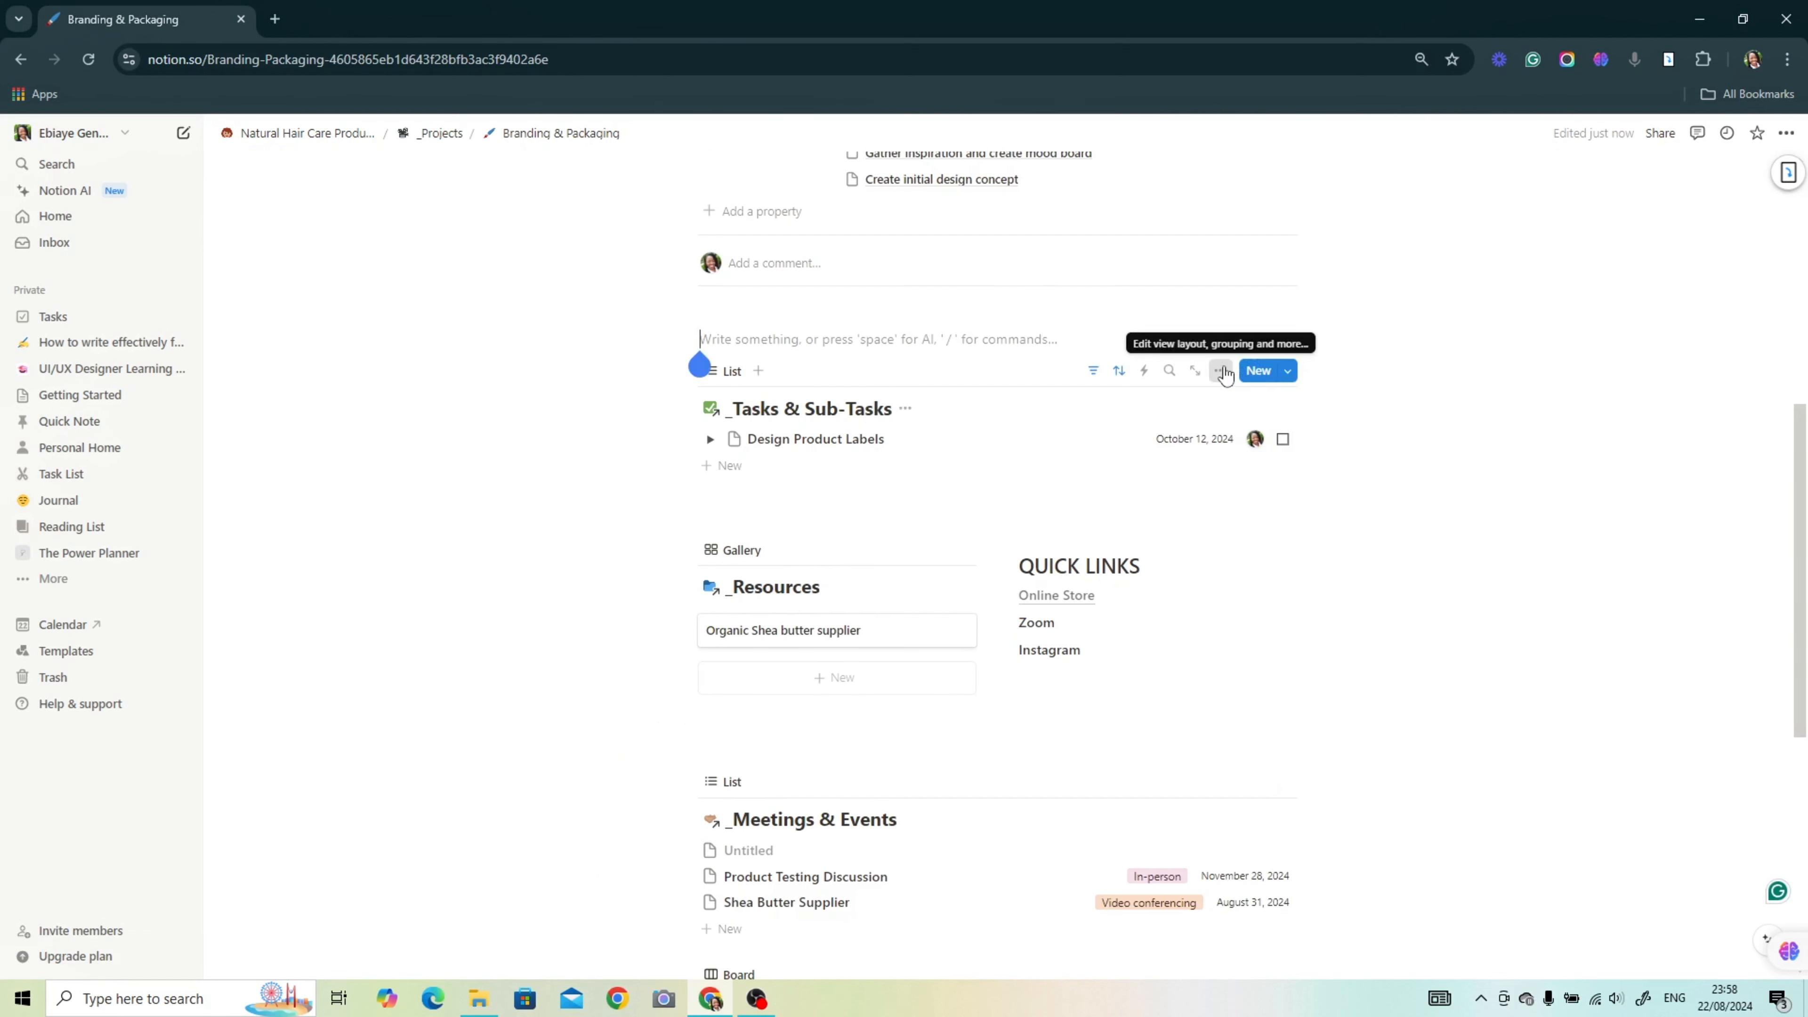
# Step: Show the Status property in the _Tasks & Sub-Tasks list on the Branding & Packaging page
pyautogui.click(1223, 373)
pyautogui.click(1360, 533)
pyautogui.click(1504, 652)
pyautogui.click(1280, 625)
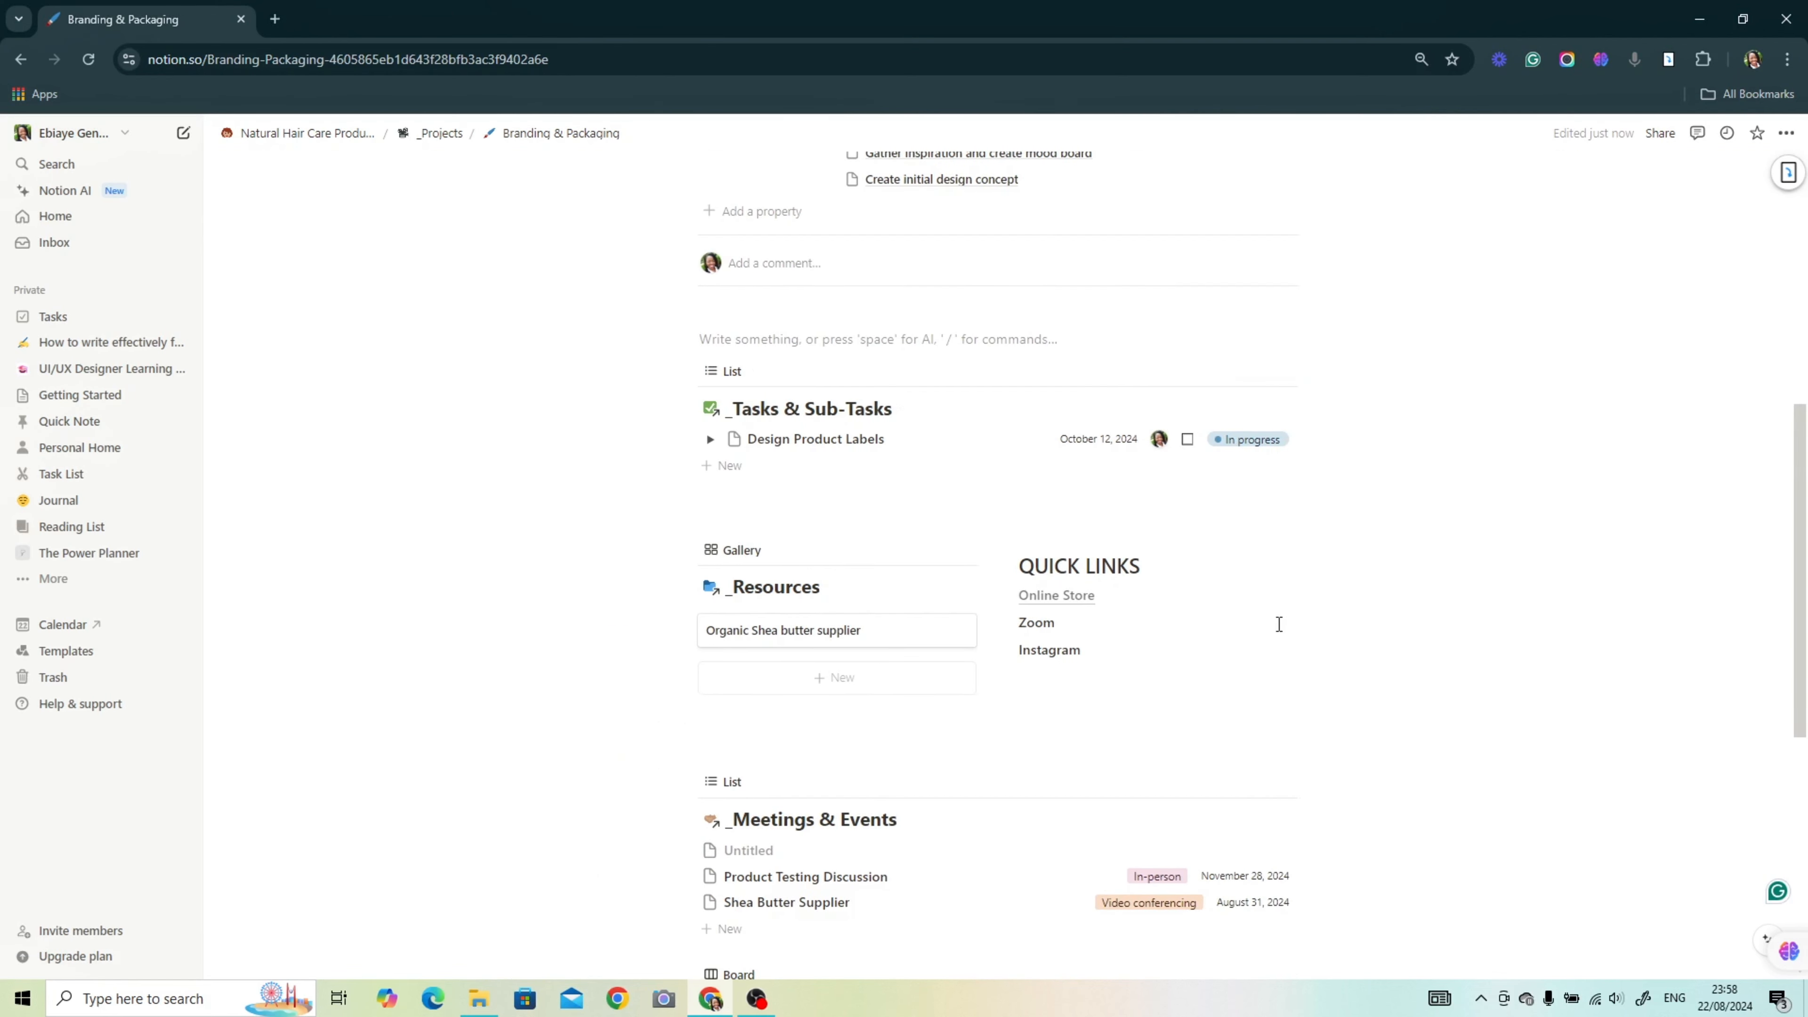
pyautogui.scroll(-1, 1279, 625)
pyautogui.click(900, 453)
pyautogui.click(1030, 635)
pyautogui.click(1108, 521)
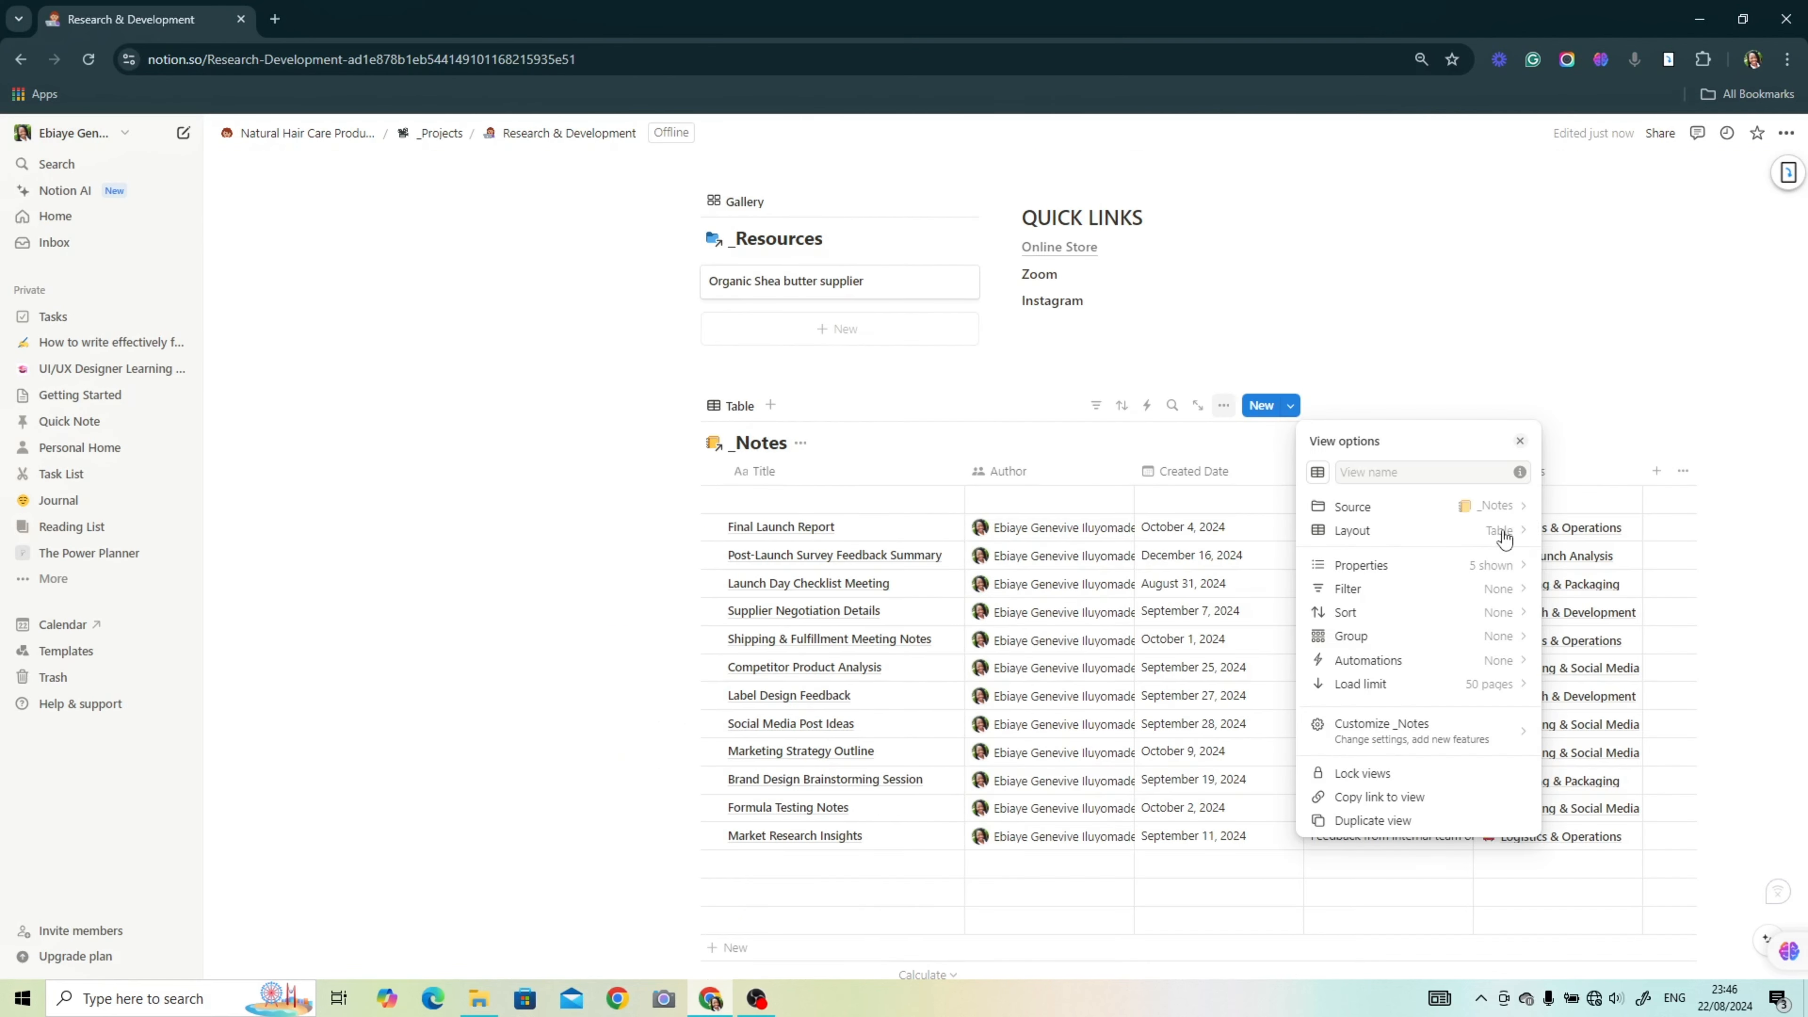
# Step: Switch the _Notes view on the Research & Development page to a Board layout and add a _Projects filter
pyautogui.click(1388, 485)
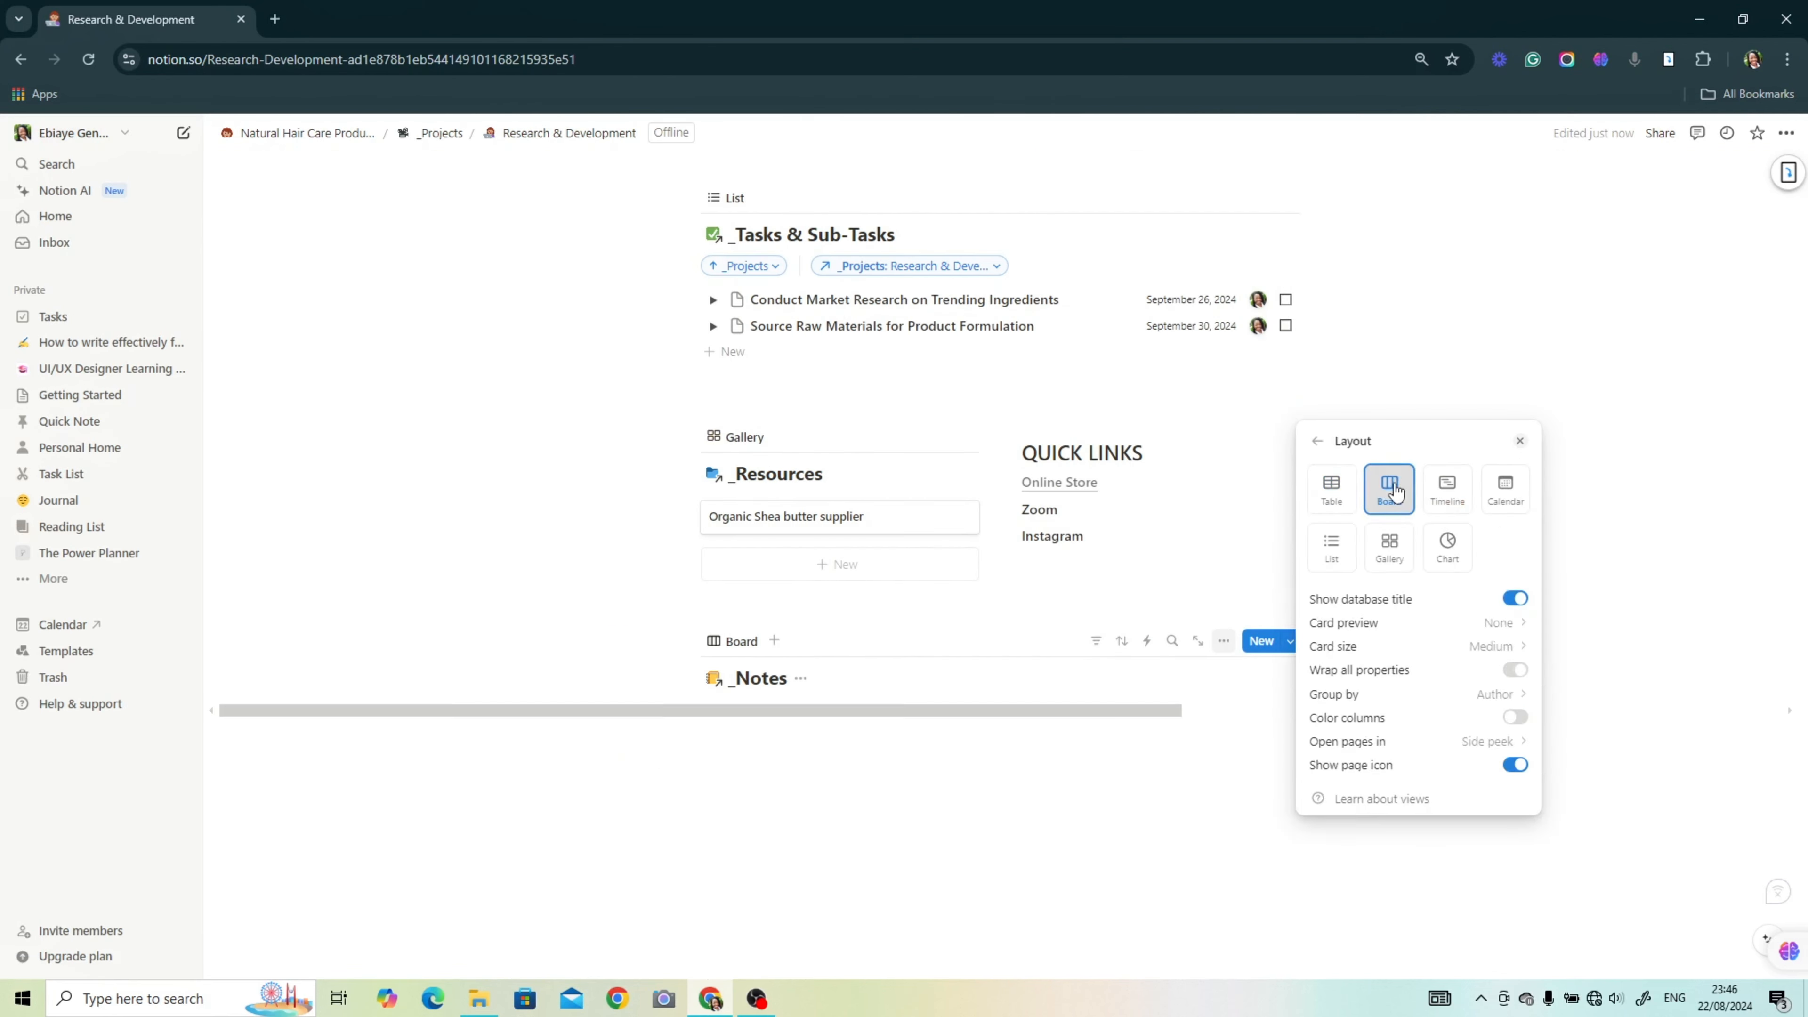
pyautogui.click(996, 473)
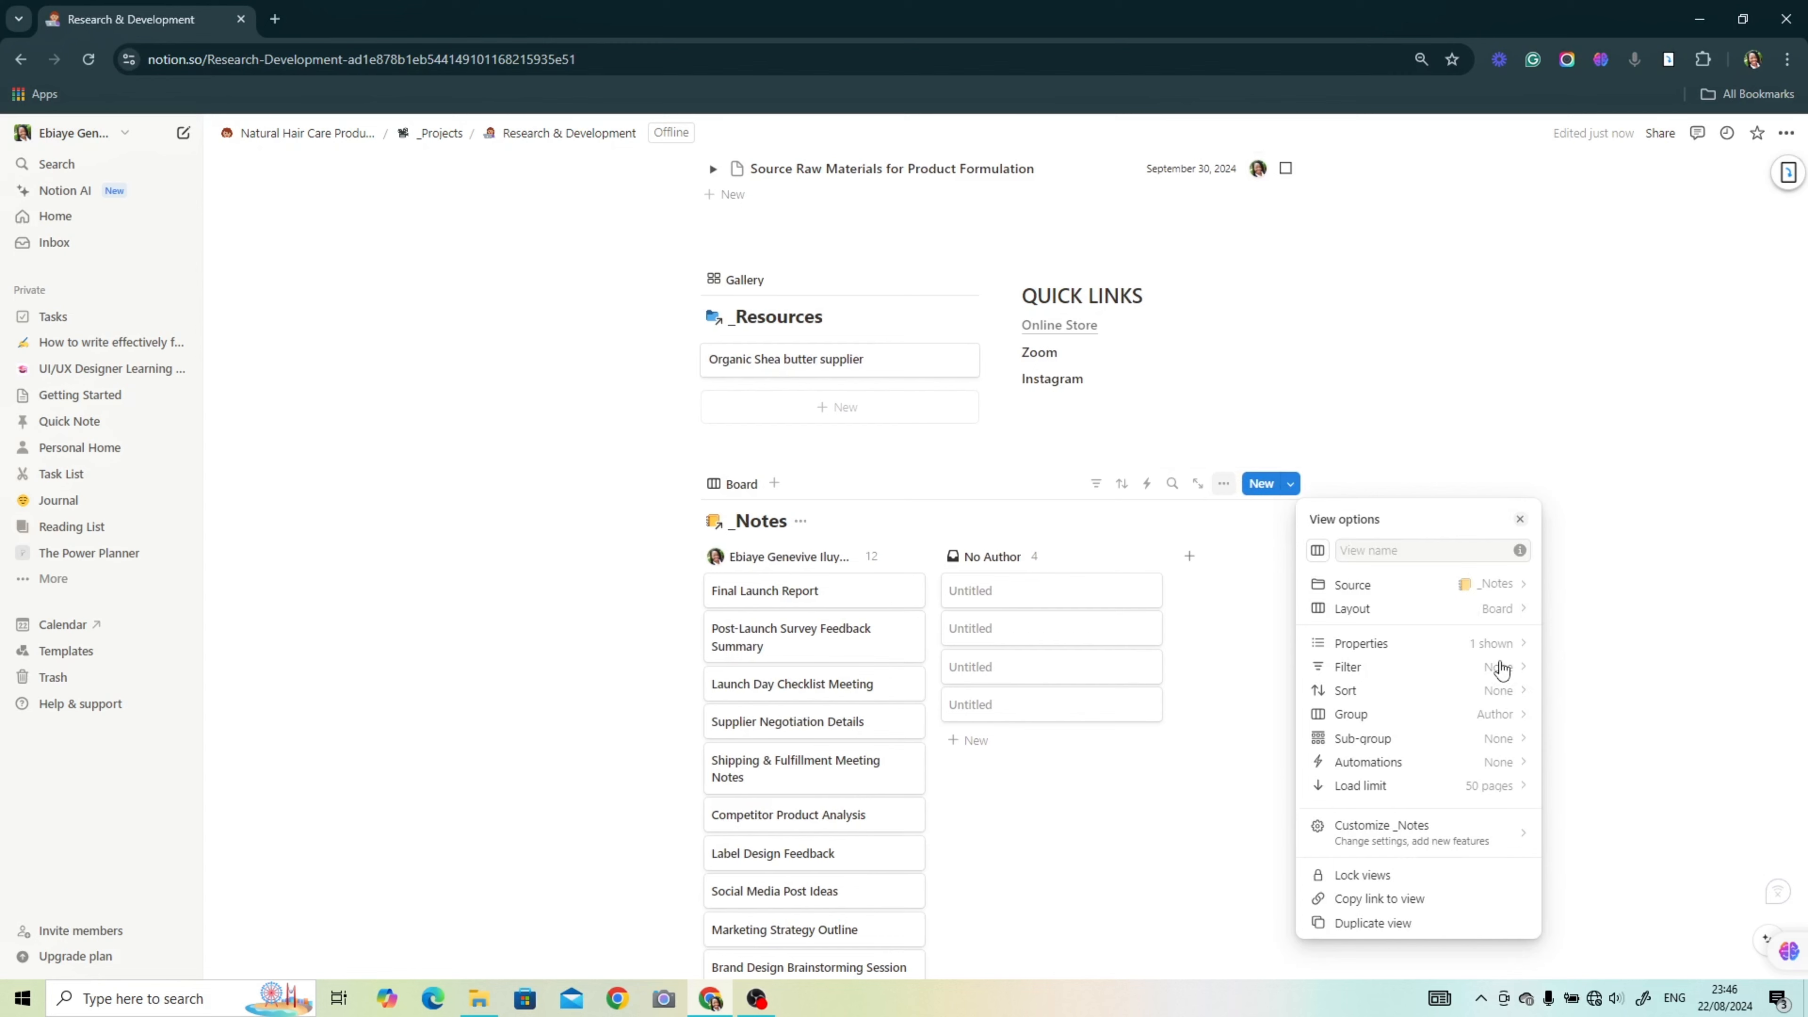
pyautogui.click(1497, 666)
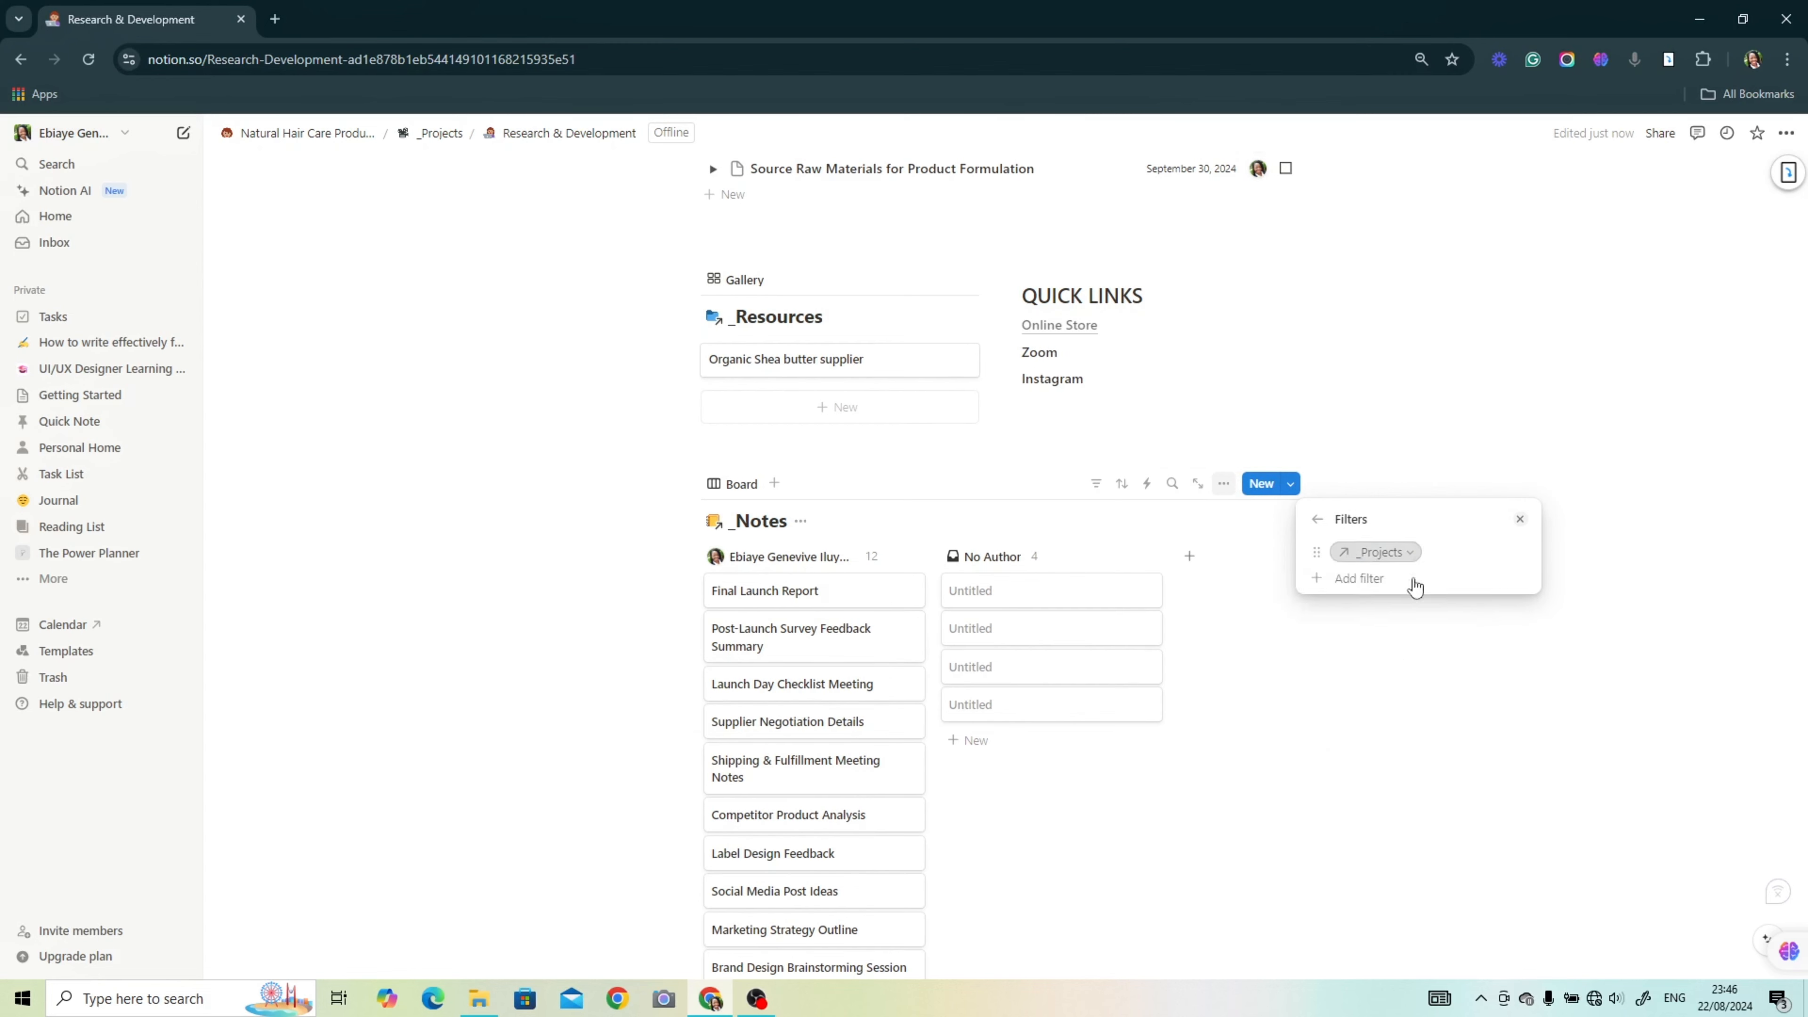
pyautogui.click(1412, 586)
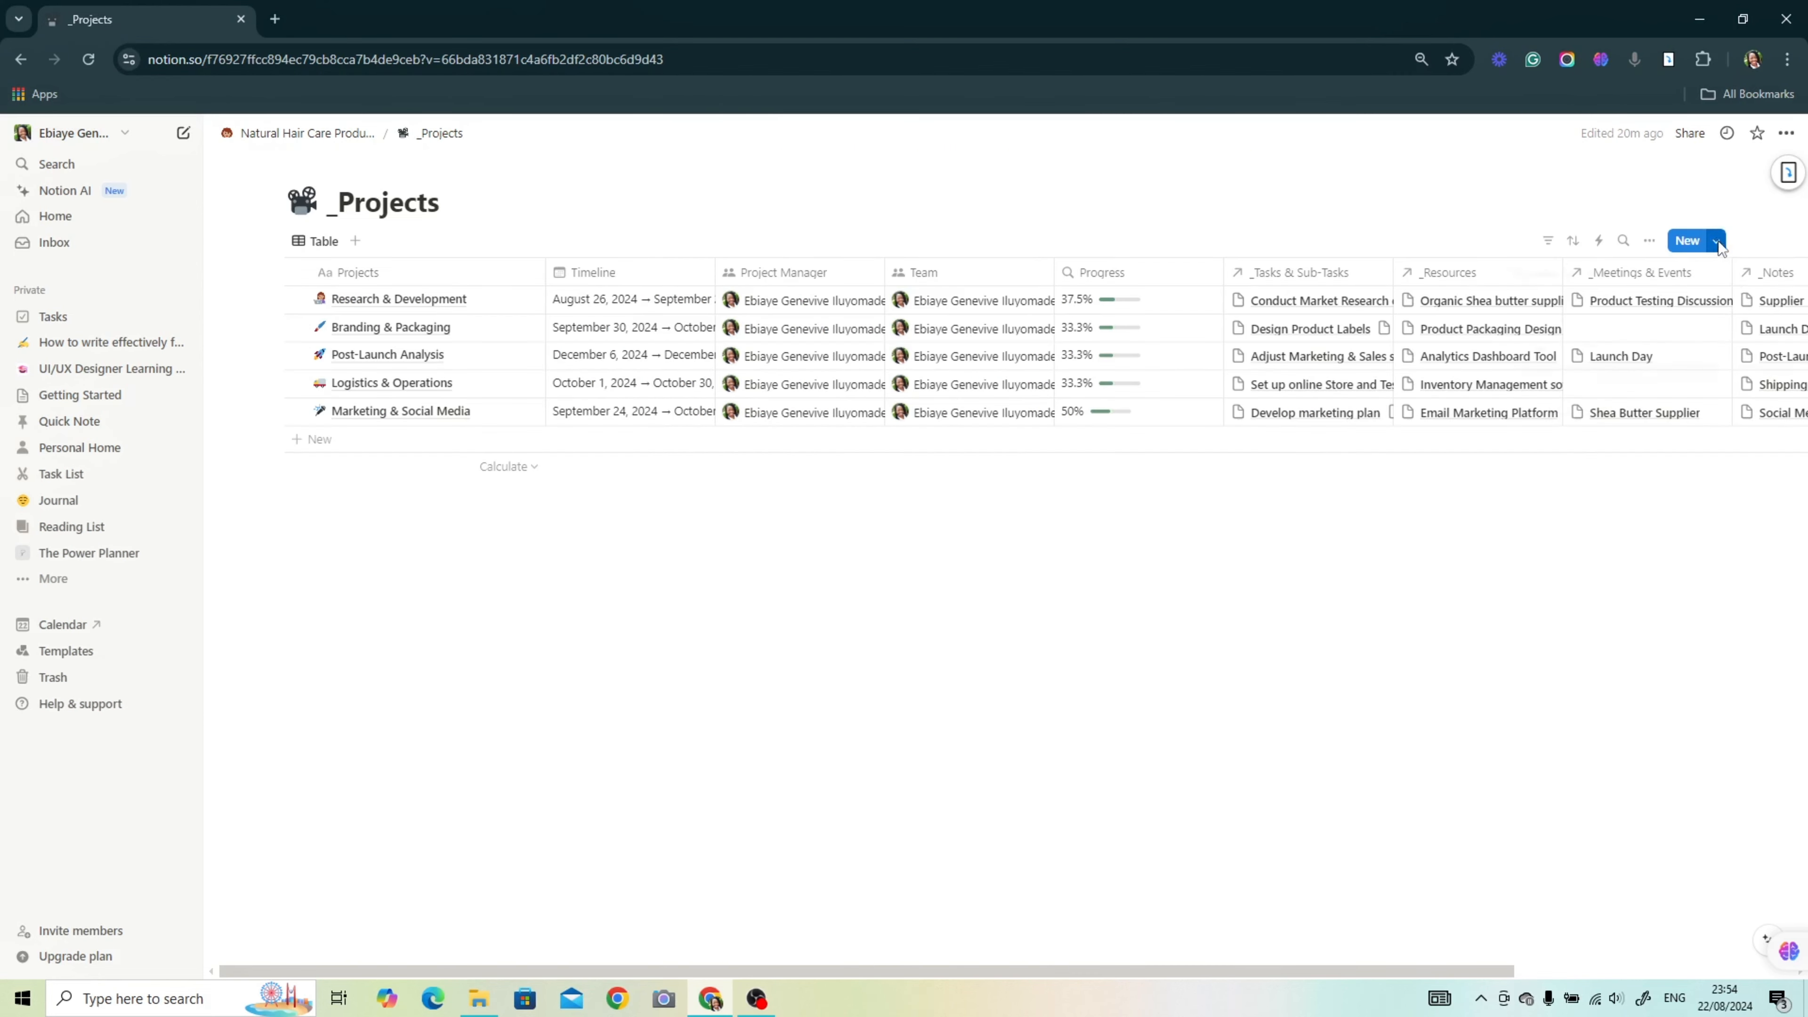
# Step: Open the template options for new entries in the _Projects database
pyautogui.click(1717, 242)
pyautogui.click(1563, 369)
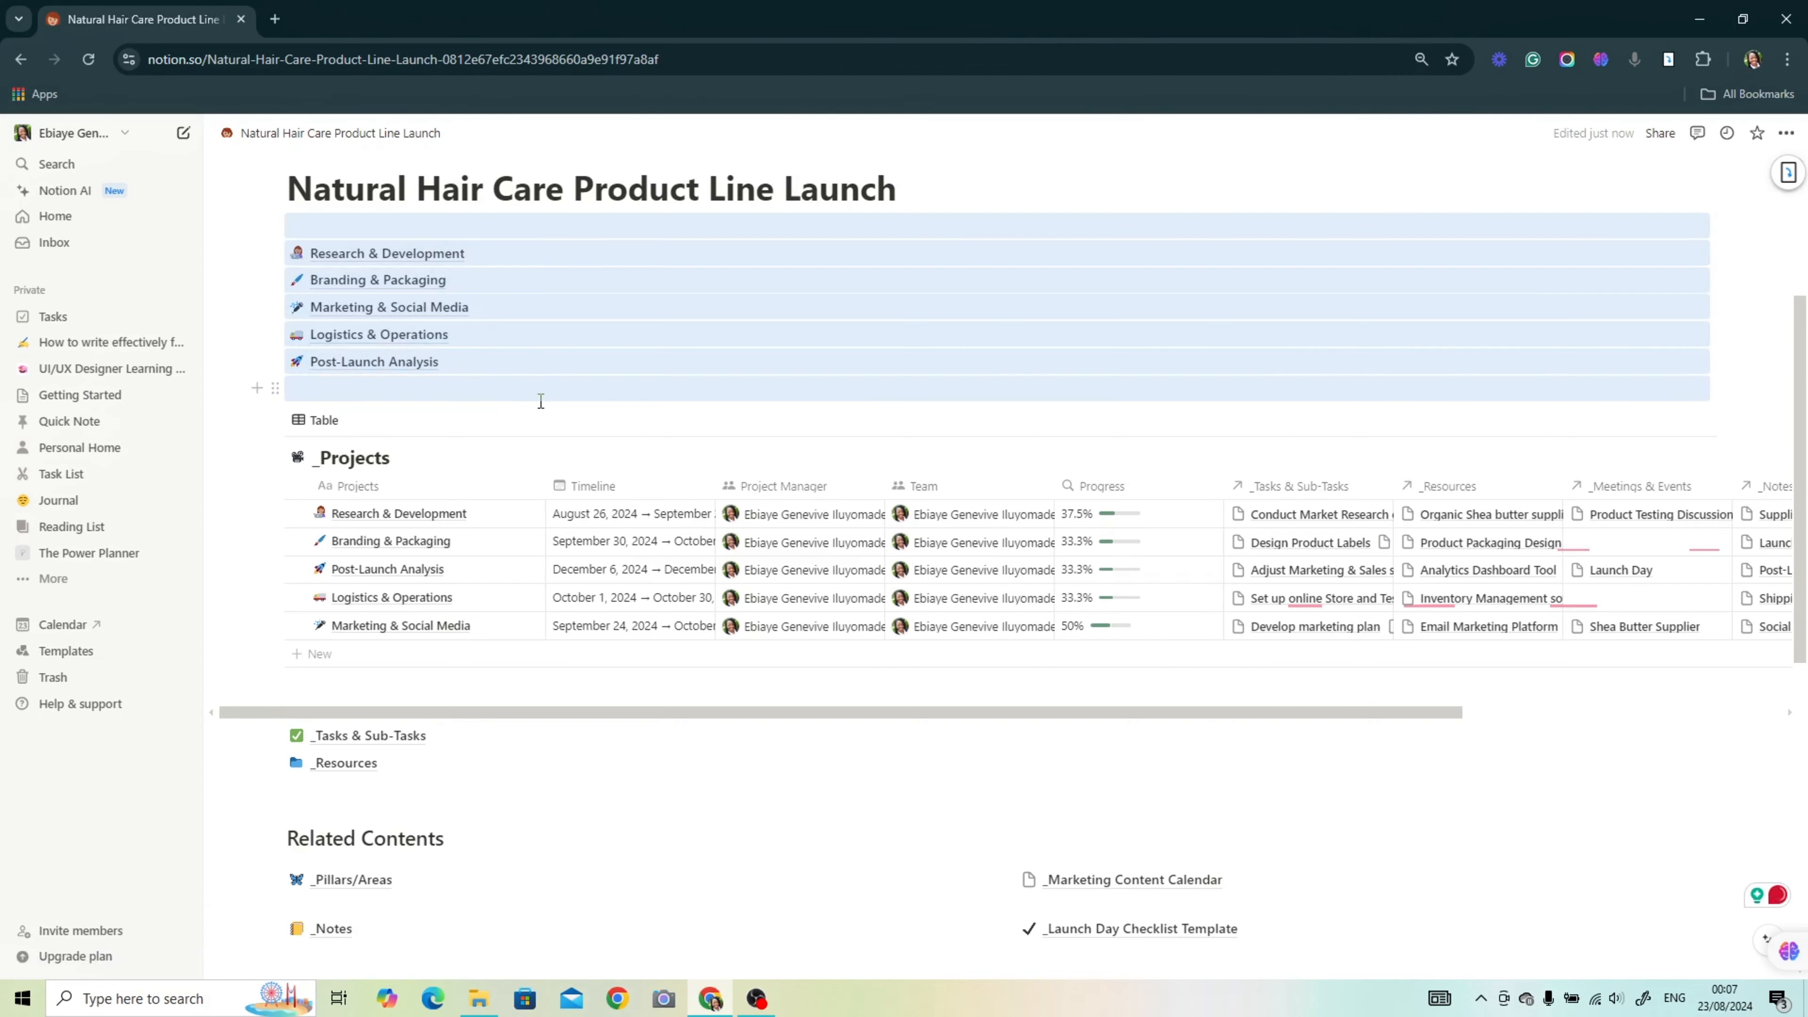
# Step: Remove the selected project page links above the inline _Projects table and review the finished Natural Hair Care Product Line Launch page
pyautogui.press('Delete')
pyautogui.scroll(-6, 734, 665)
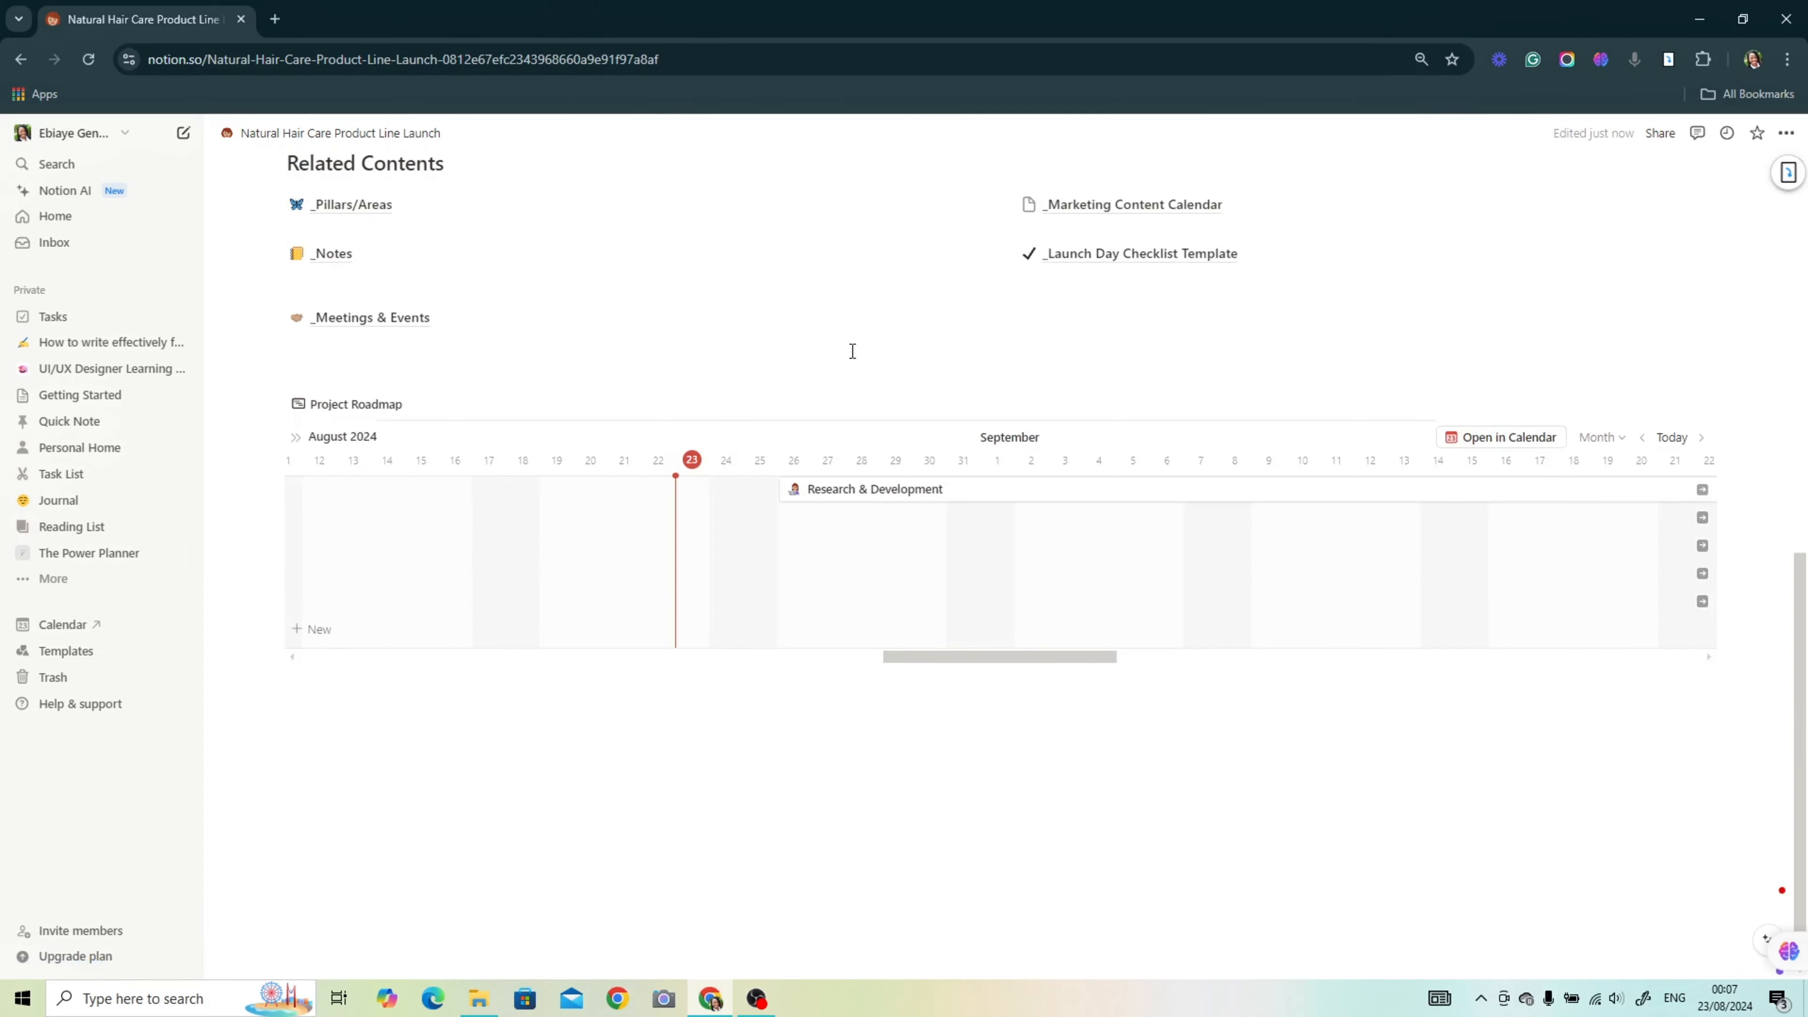
pyautogui.scroll(5, 819, 751)
pyautogui.scroll(5, 826, 653)
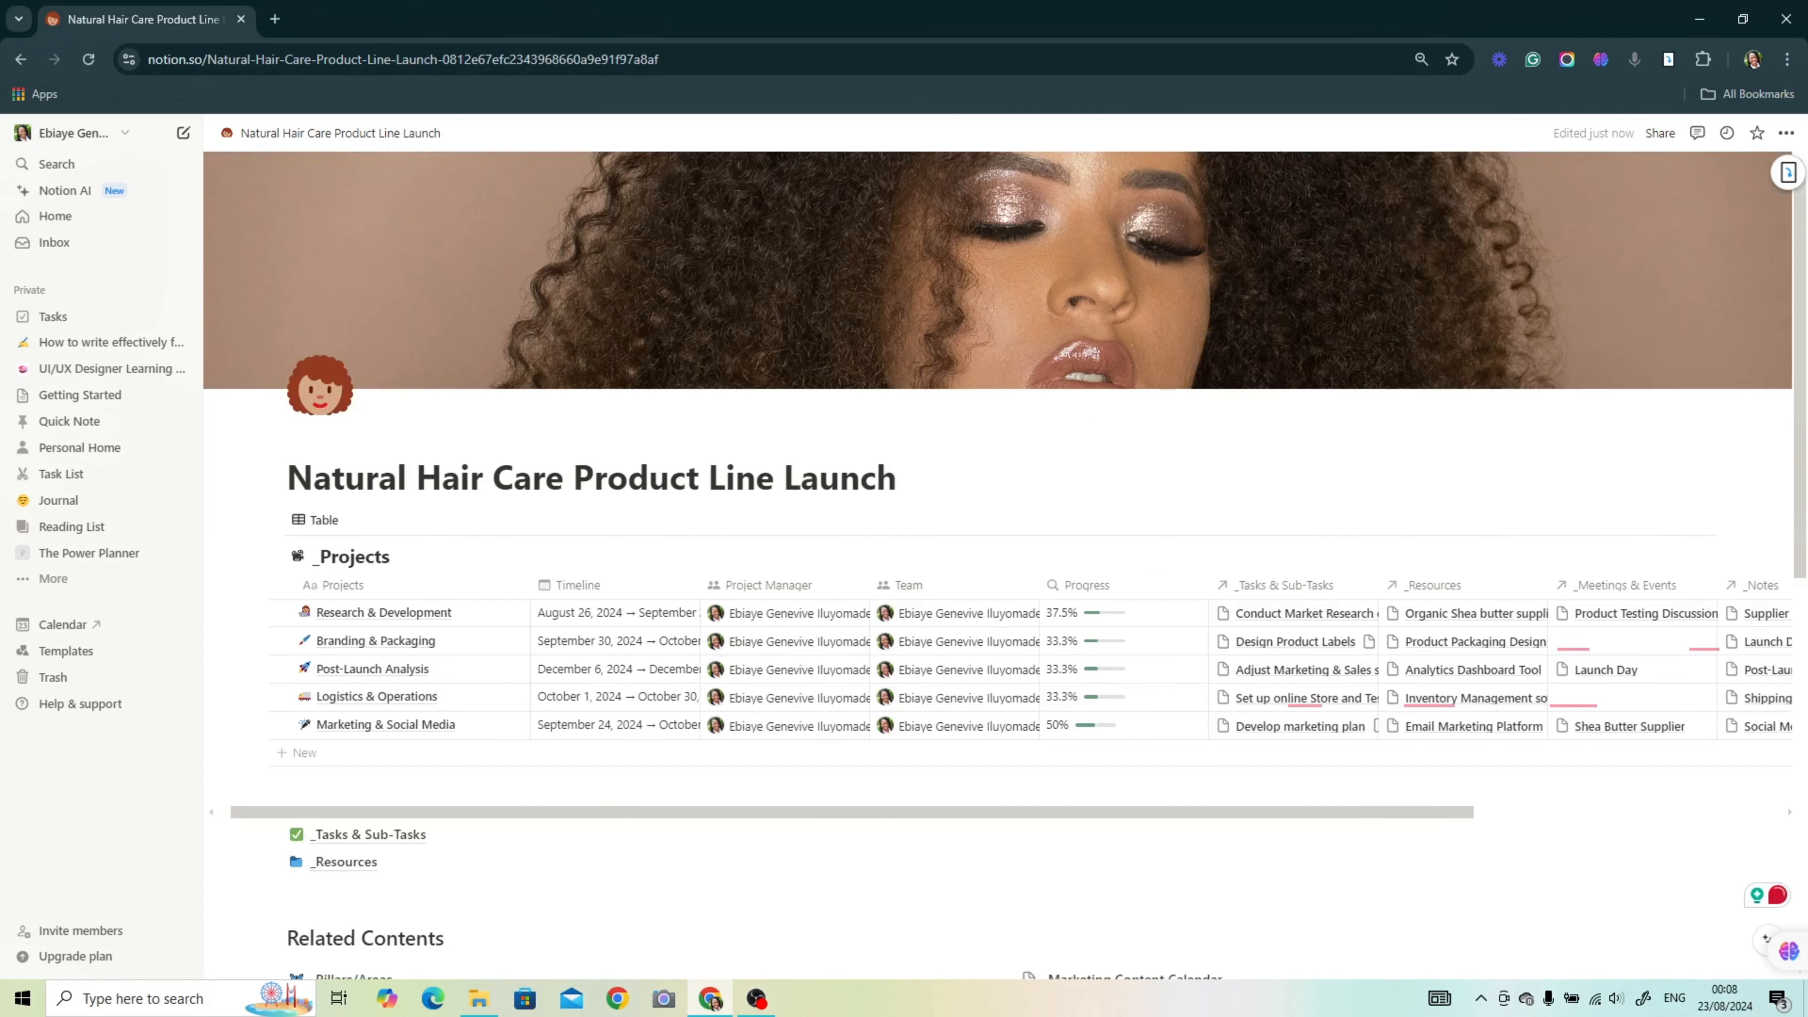
pyautogui.scroll(-4, 1111, 399)
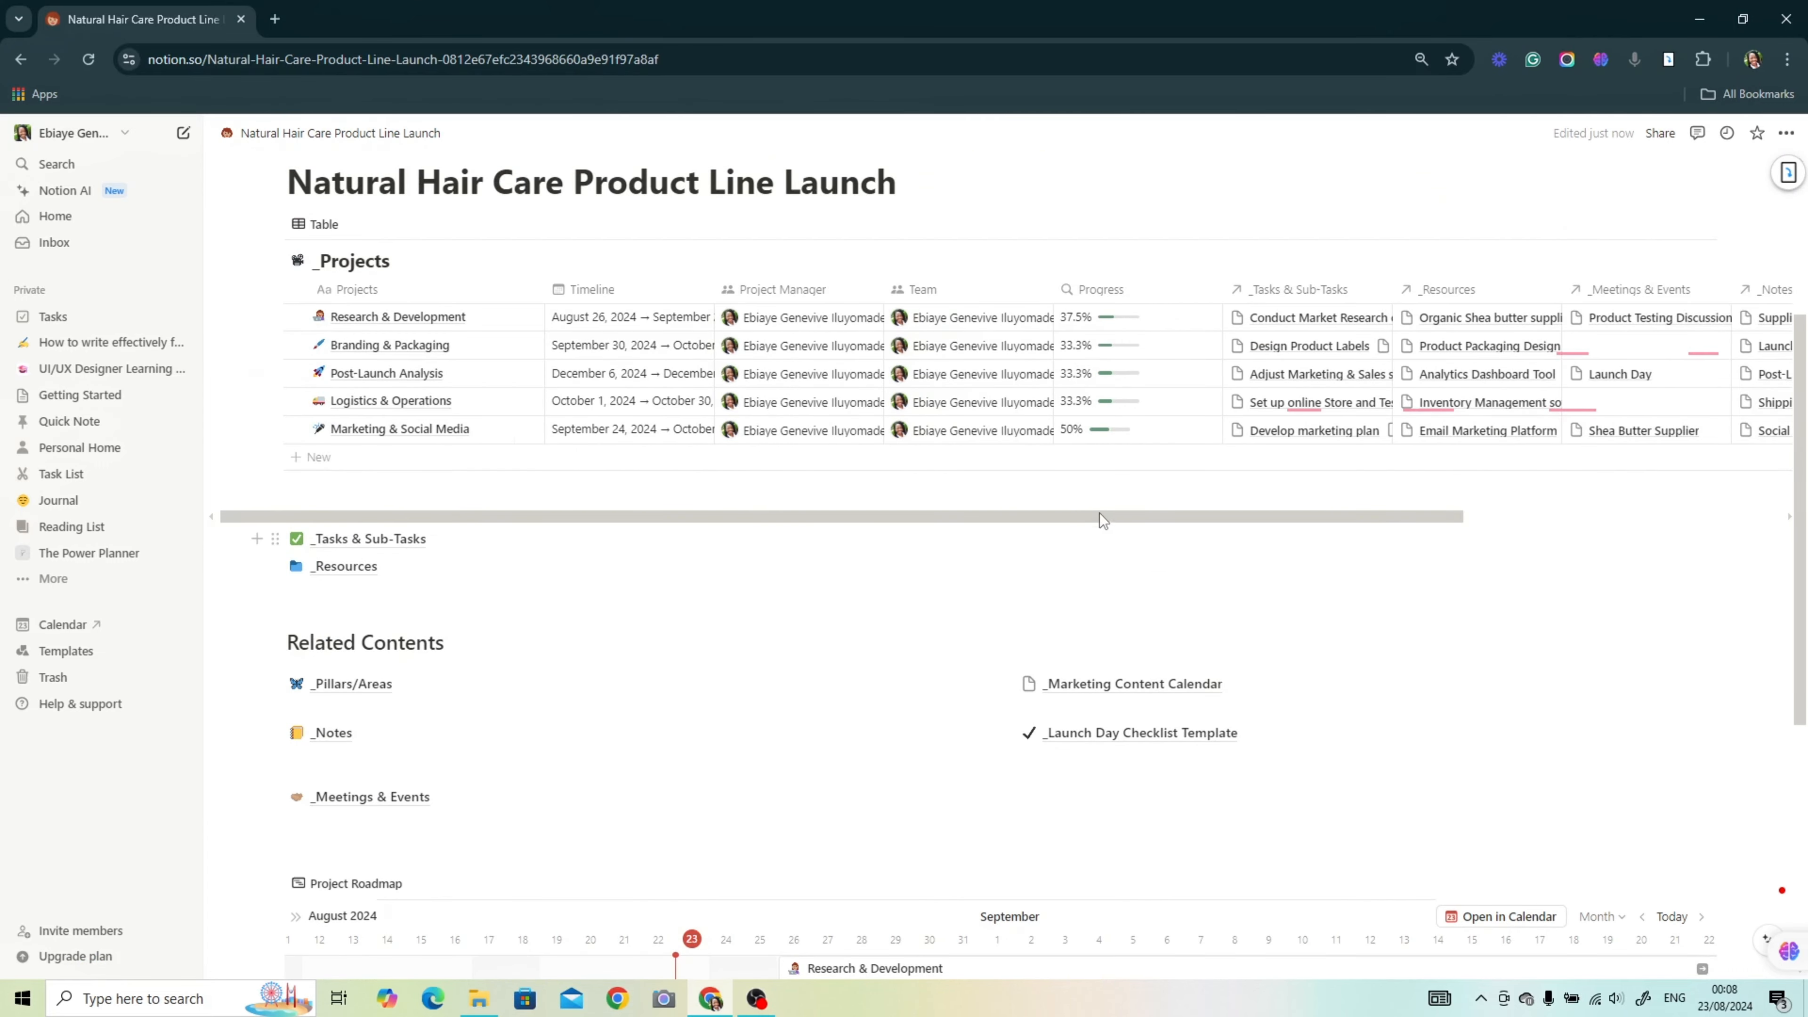
pyautogui.moveTo(1101, 518); pyautogui.dragTo(721, 520)
pyautogui.scroll(4, 726, 777)
pyautogui.scroll(-2, 1082, 534)
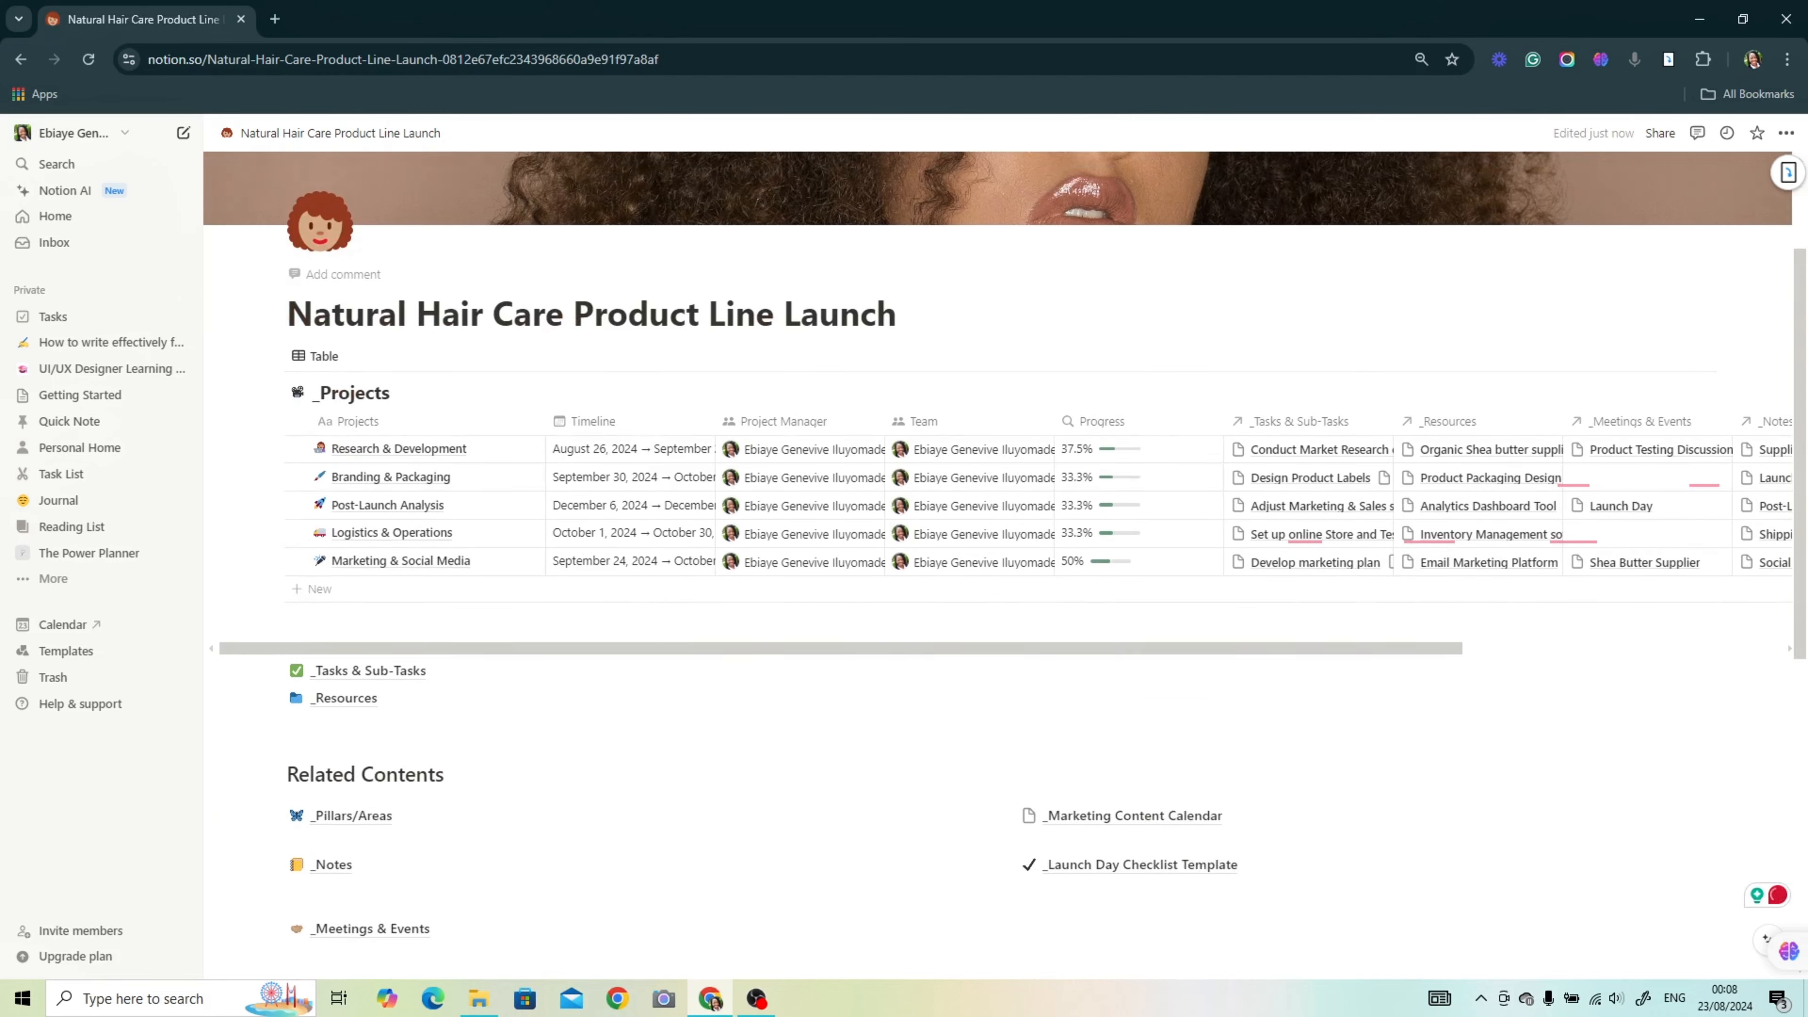
pyautogui.scroll(2, 1239, 508)
pyautogui.scroll(-10, 1335, 489)
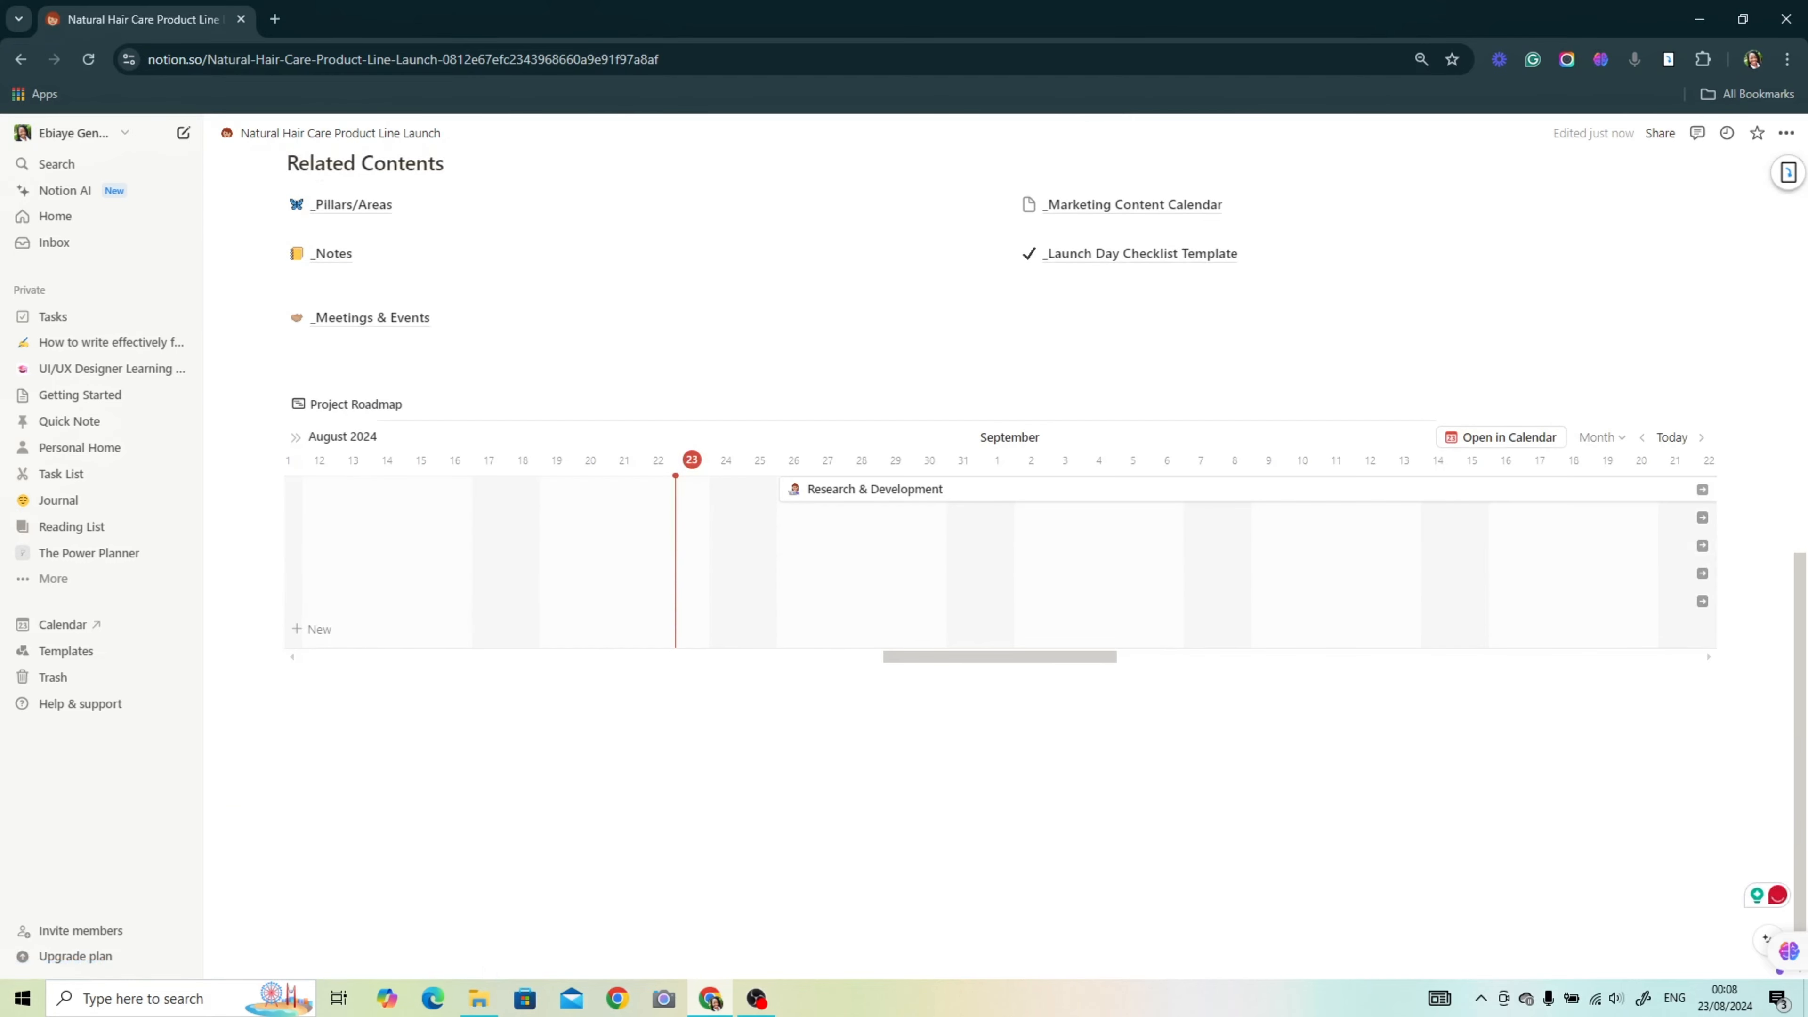
pyautogui.scroll(10, 1470, 318)
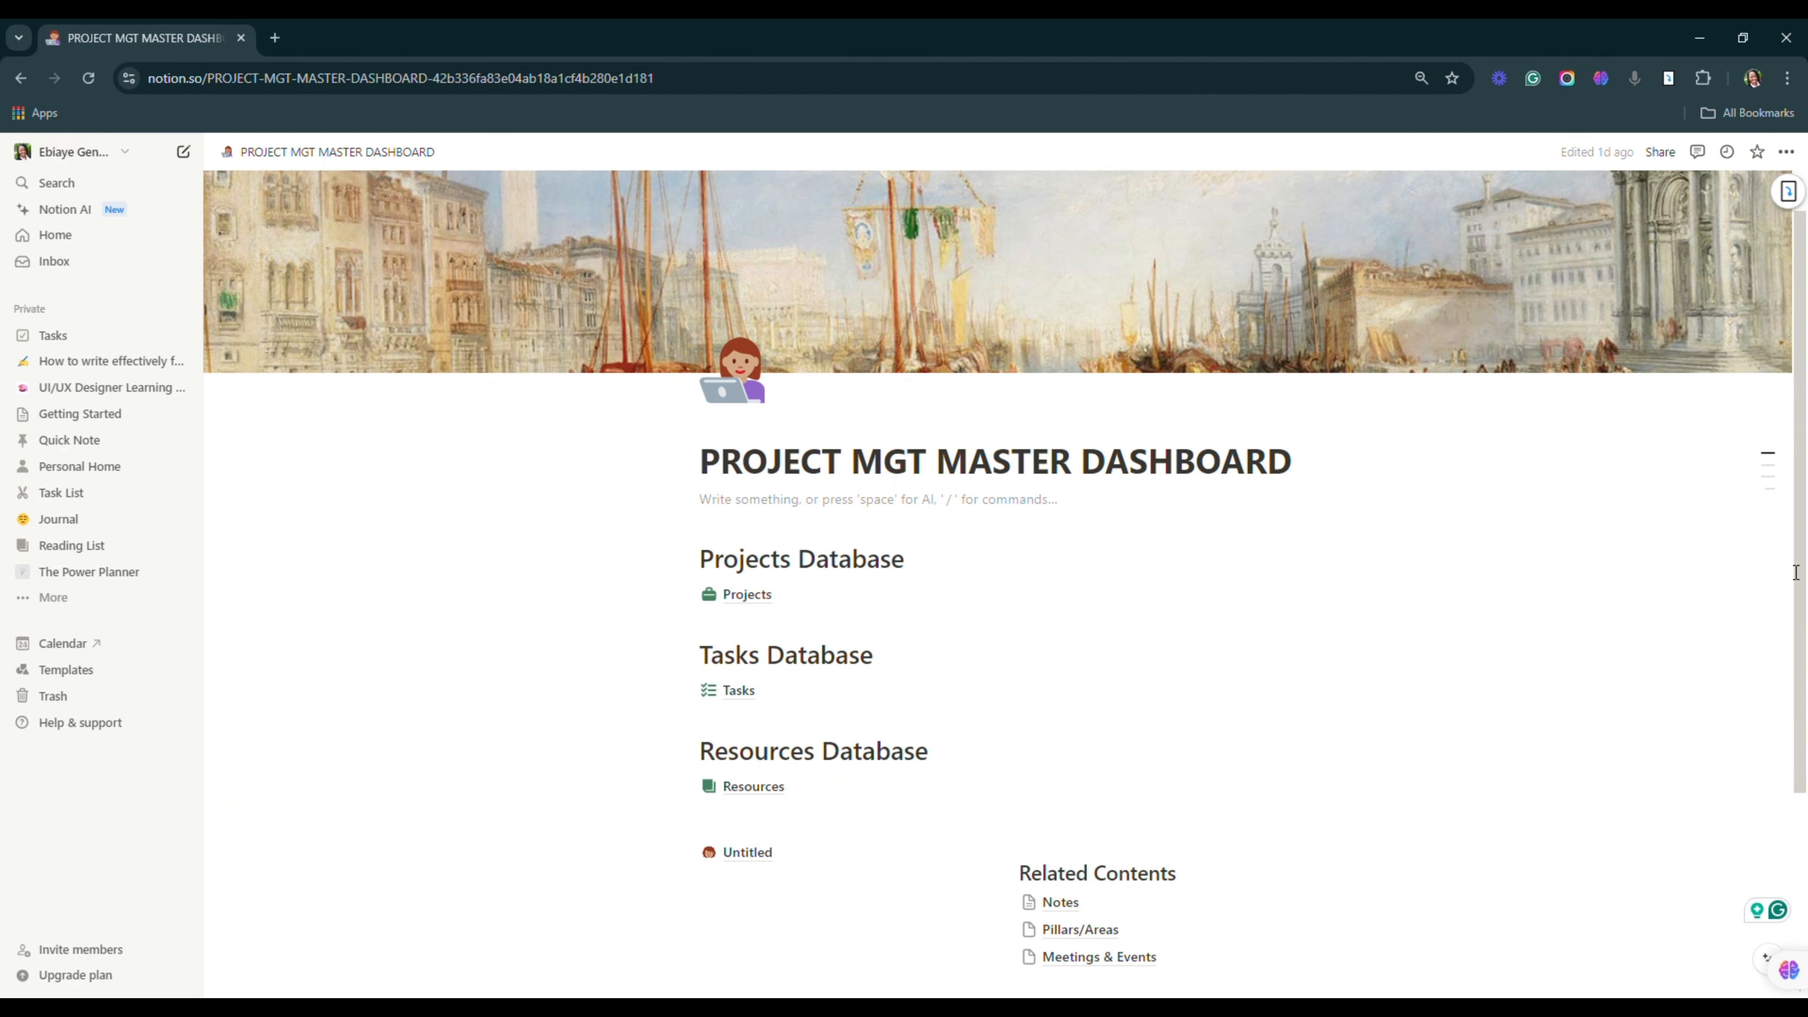
# Step: Open the Projects page from the PROJECT MGT MASTER DASHBOARD and insert a linked table view of the _Projects database
pyautogui.click(735, 596)
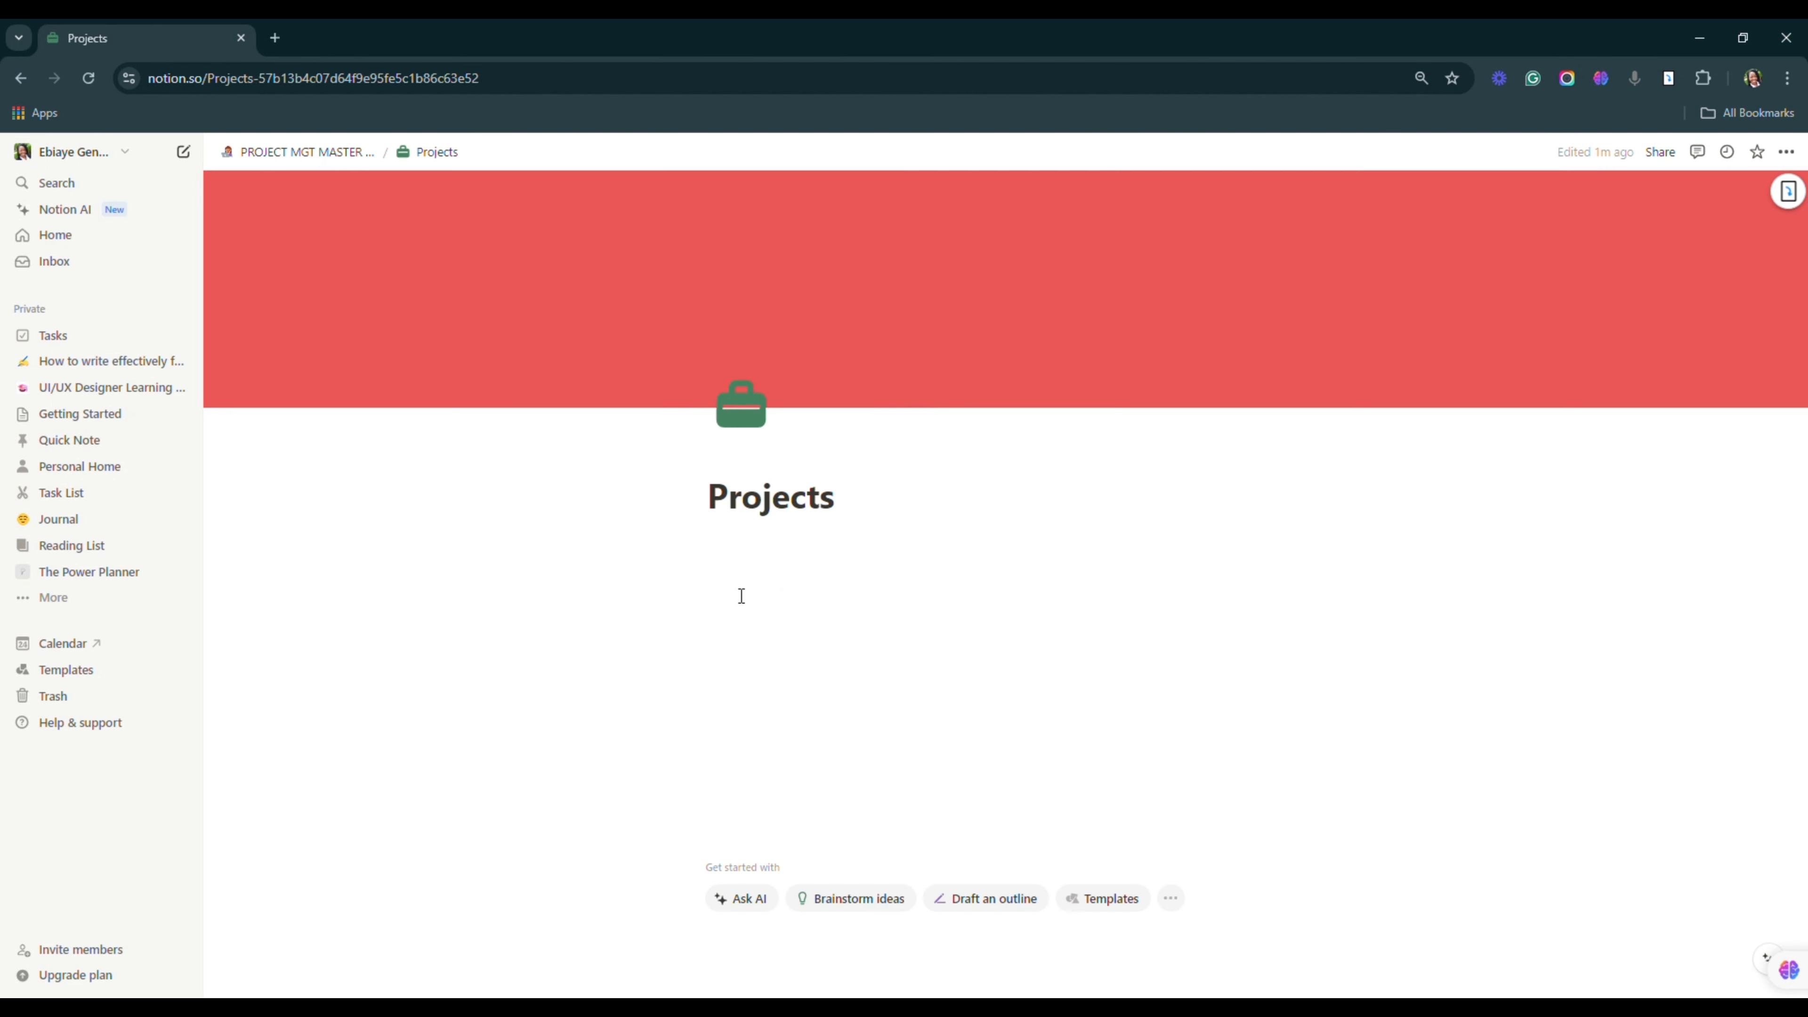
pyautogui.click(824, 577)
pyautogui.write('/linked')
pyautogui.click(840, 636)
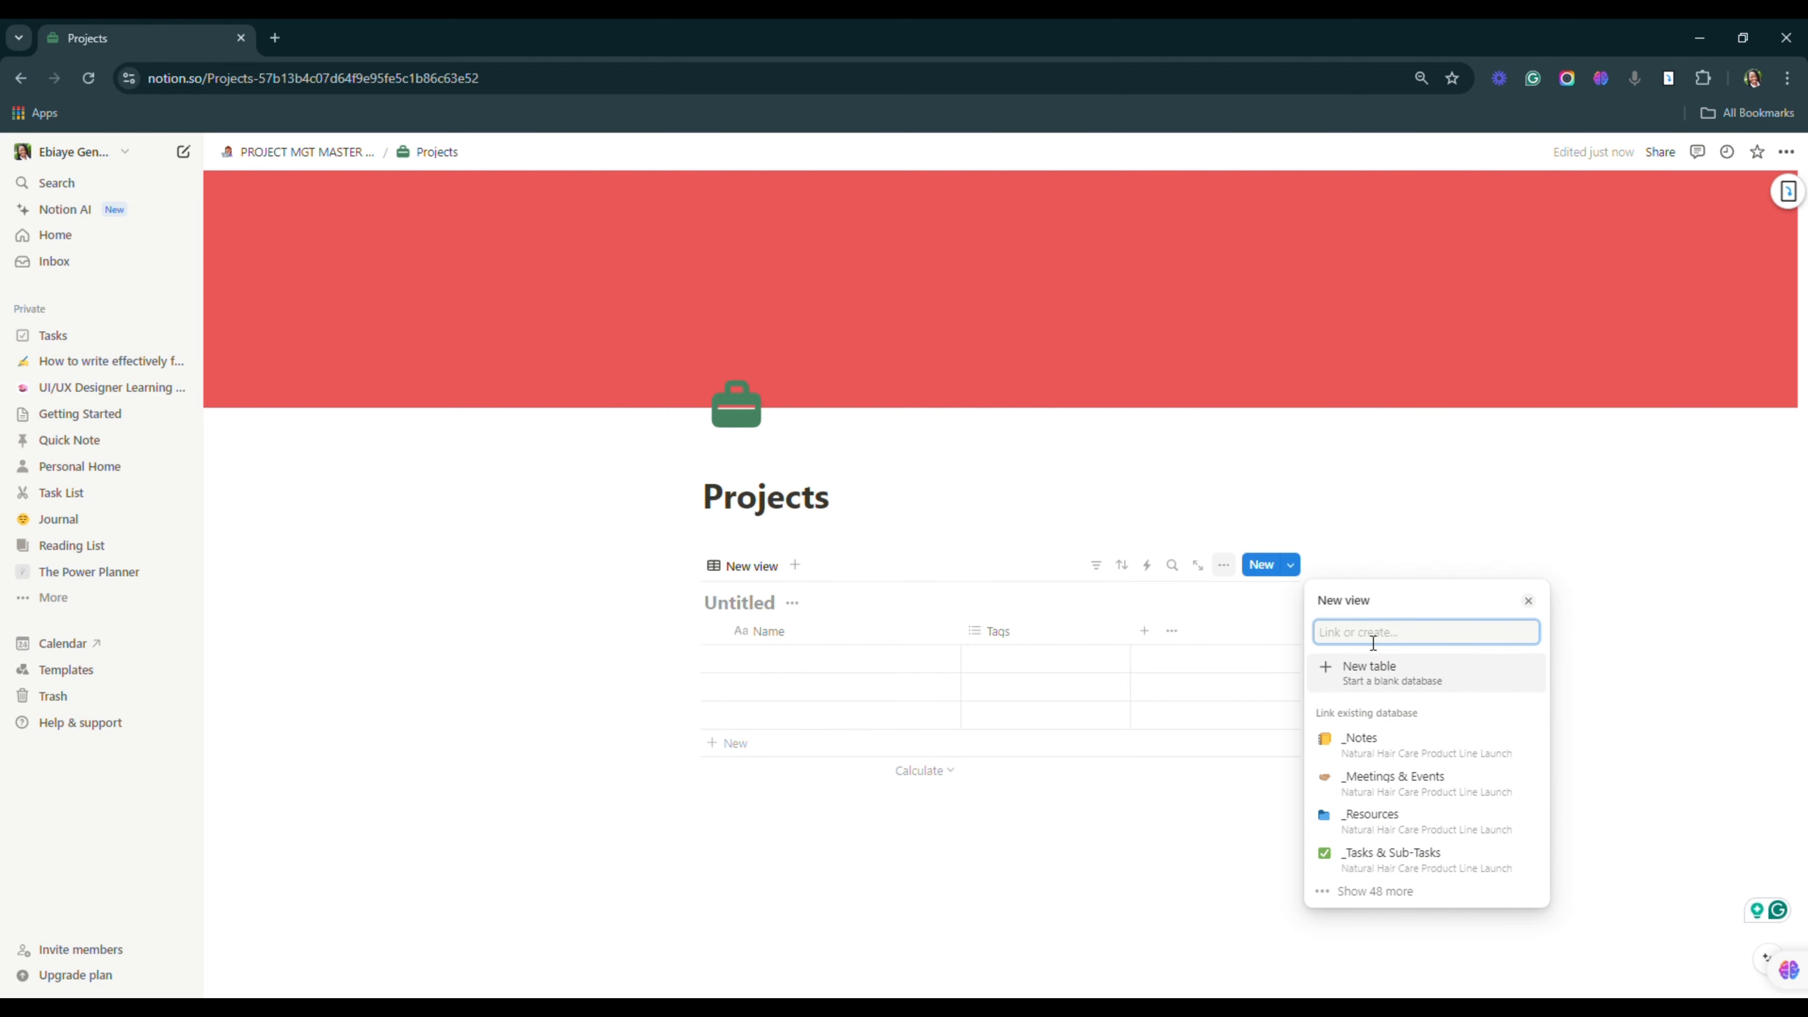
pyautogui.write('proj')
pyautogui.click(1413, 691)
pyautogui.click(1414, 691)
pyautogui.hscroll(9, 1364, 843)
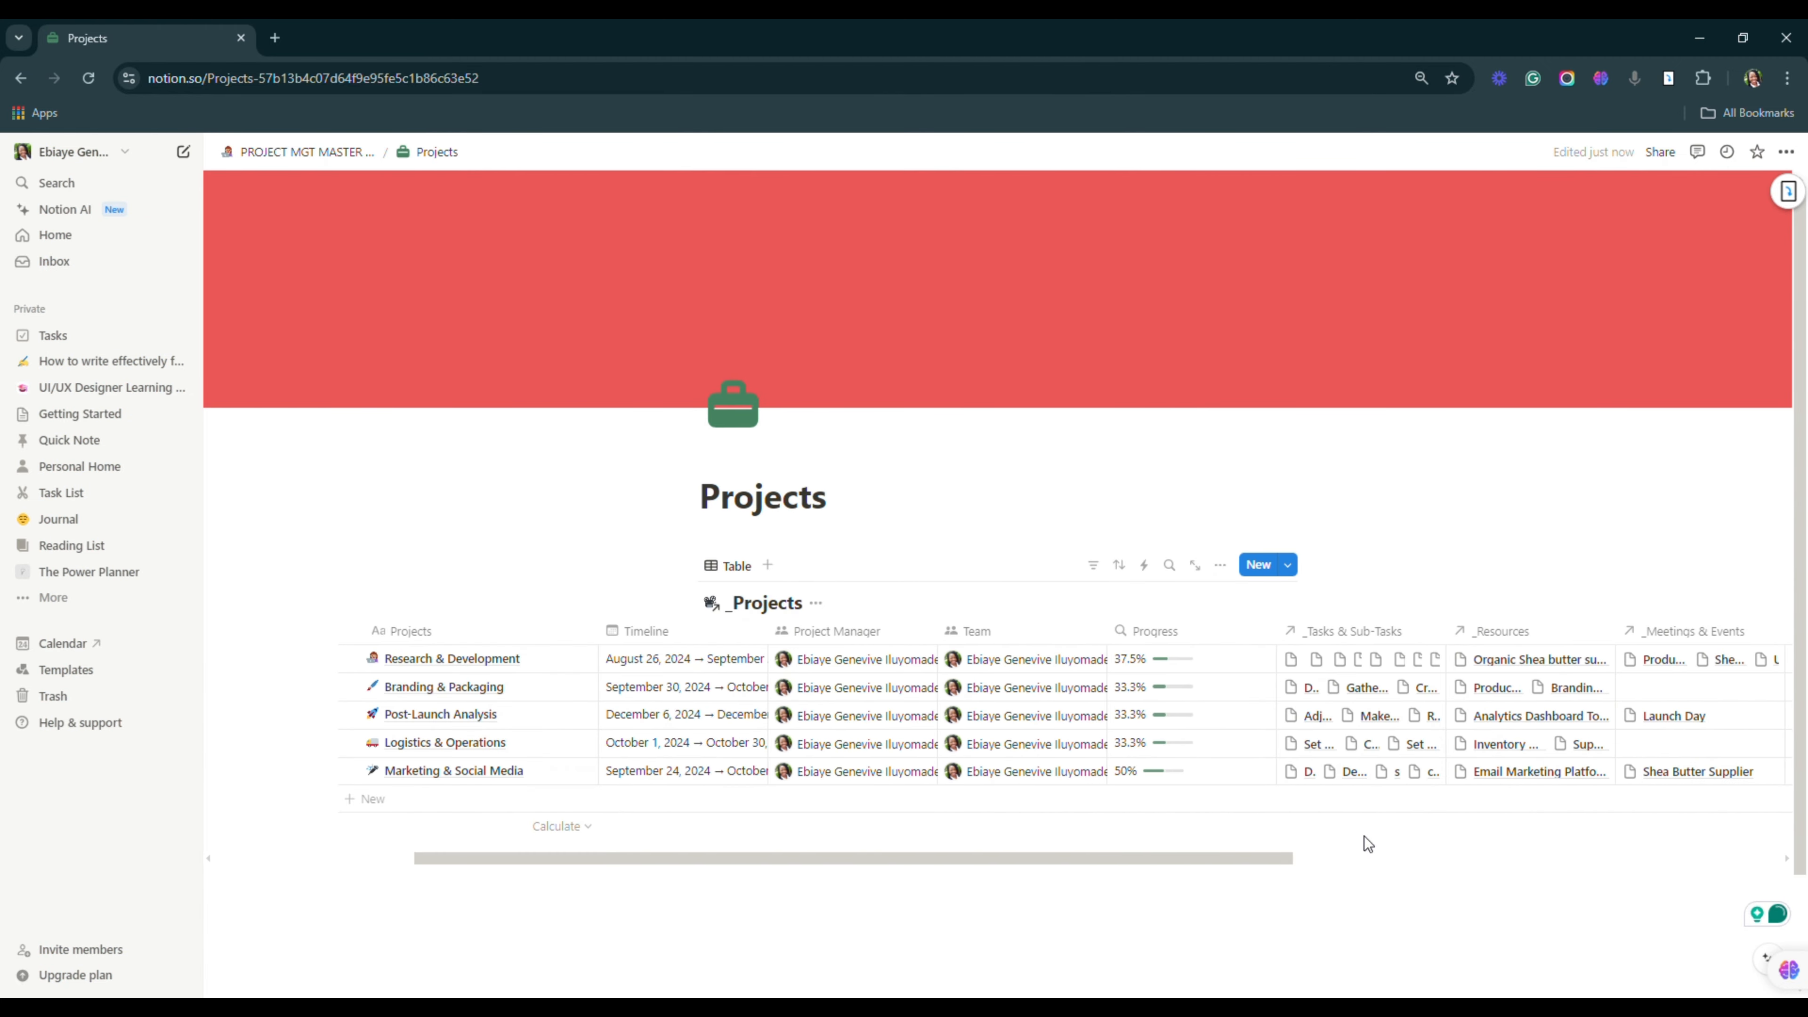
pyautogui.hscroll(-5, 1364, 843)
pyautogui.hscroll(5, 909, 745)
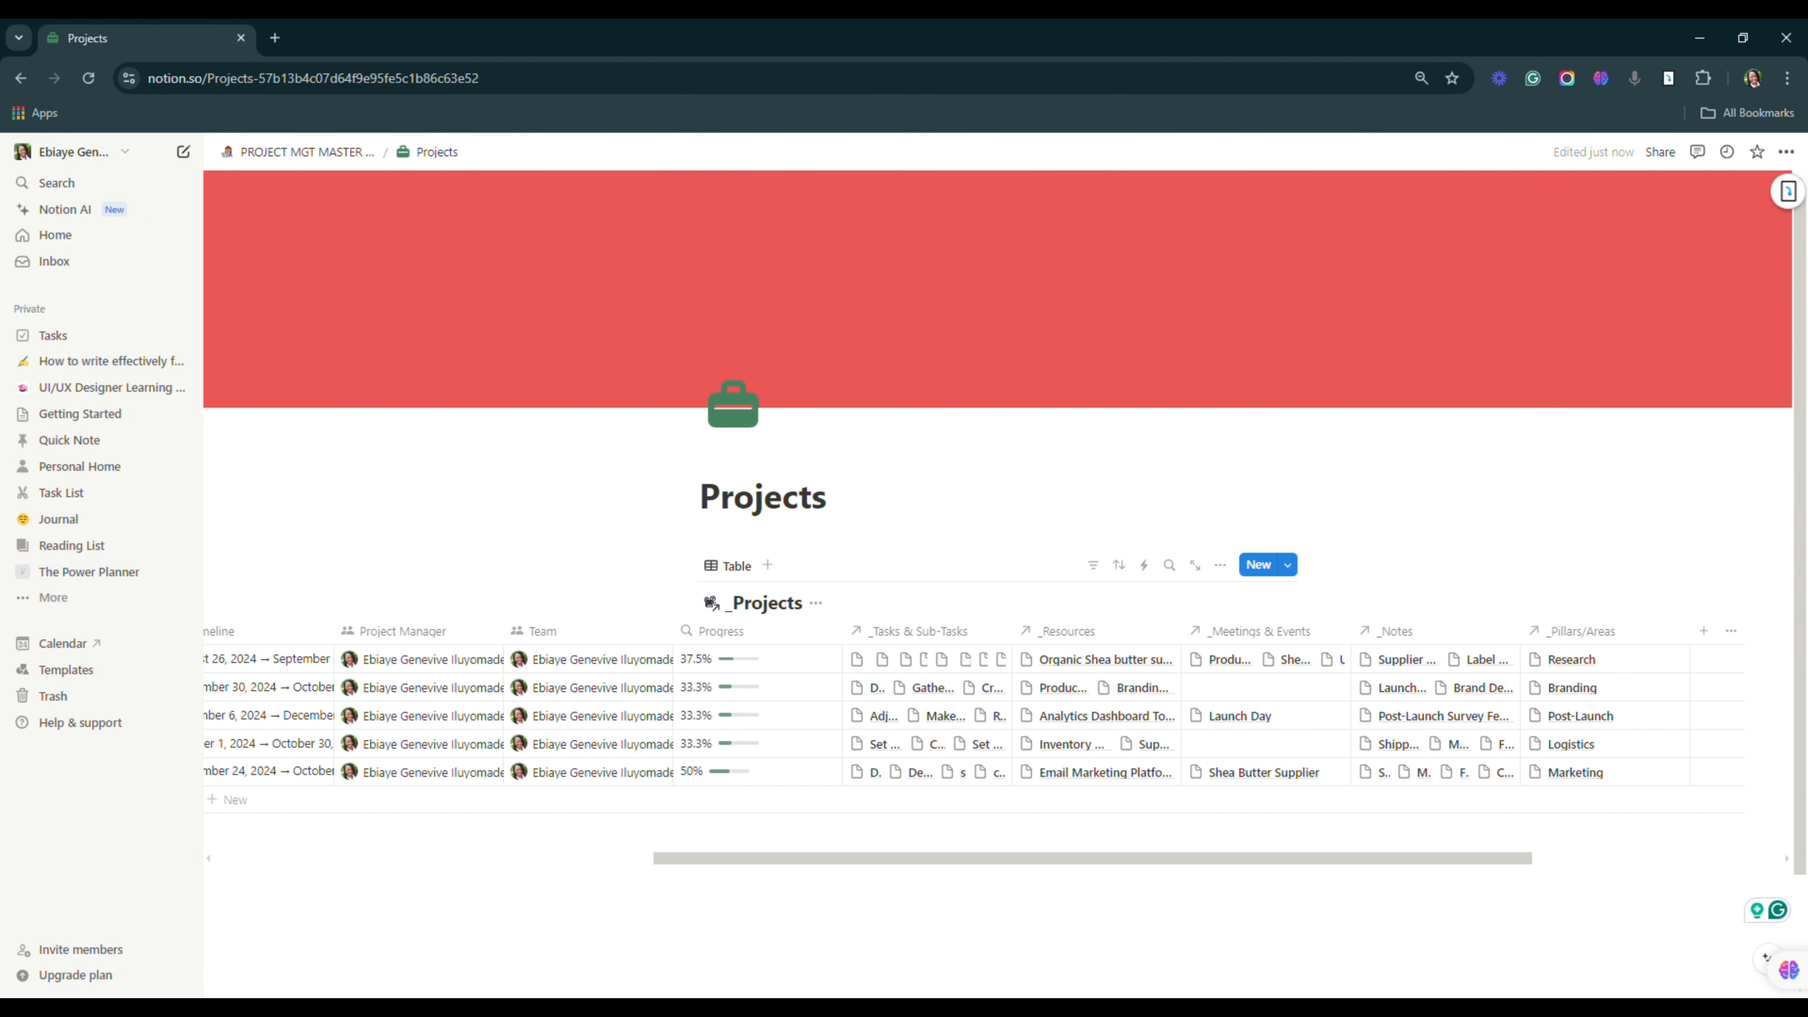
# Step: Switch the linked _Projects view on the Projects page to a List layout
pyautogui.hscroll(-3, 910, 744)
pyautogui.click(1221, 564)
pyautogui.click(1365, 685)
pyautogui.click(1333, 707)
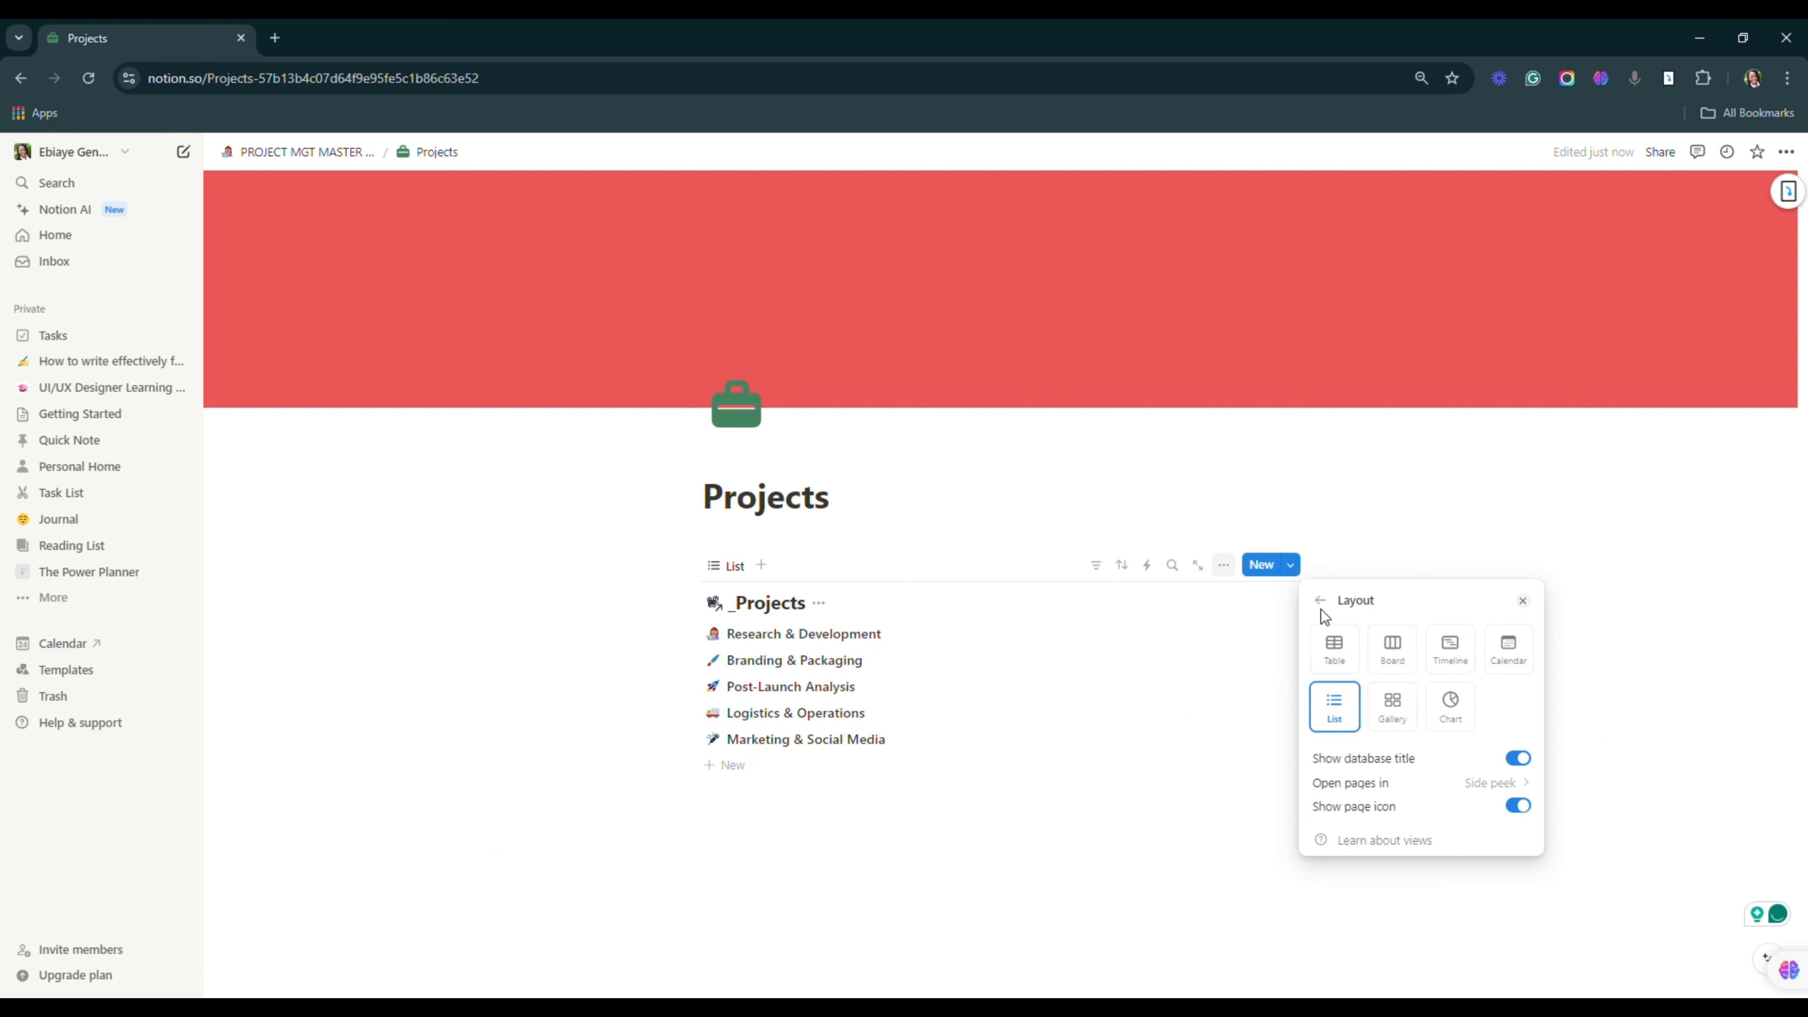
# Step: Show the Team and Progress properties in the linked _Projects list, with Team placed ahead of Progress
pyautogui.click(1320, 603)
pyautogui.click(1361, 716)
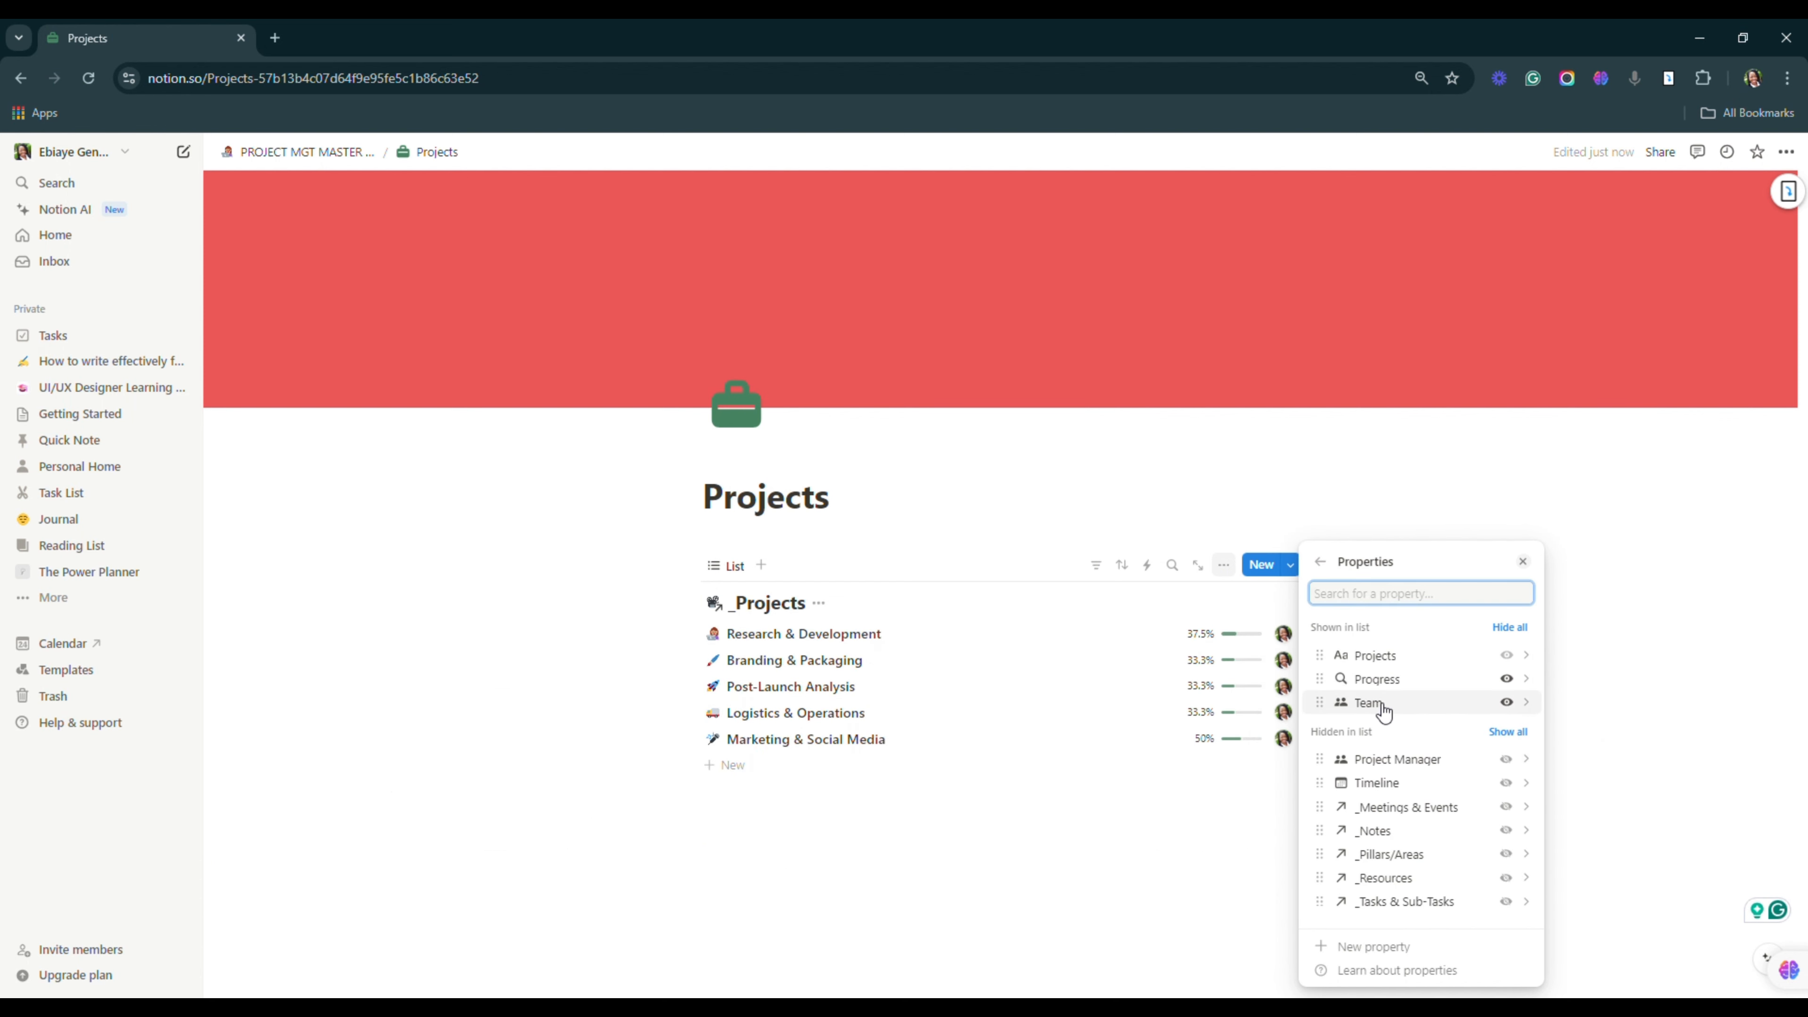
pyautogui.click(1538, 501)
pyautogui.click(991, 912)
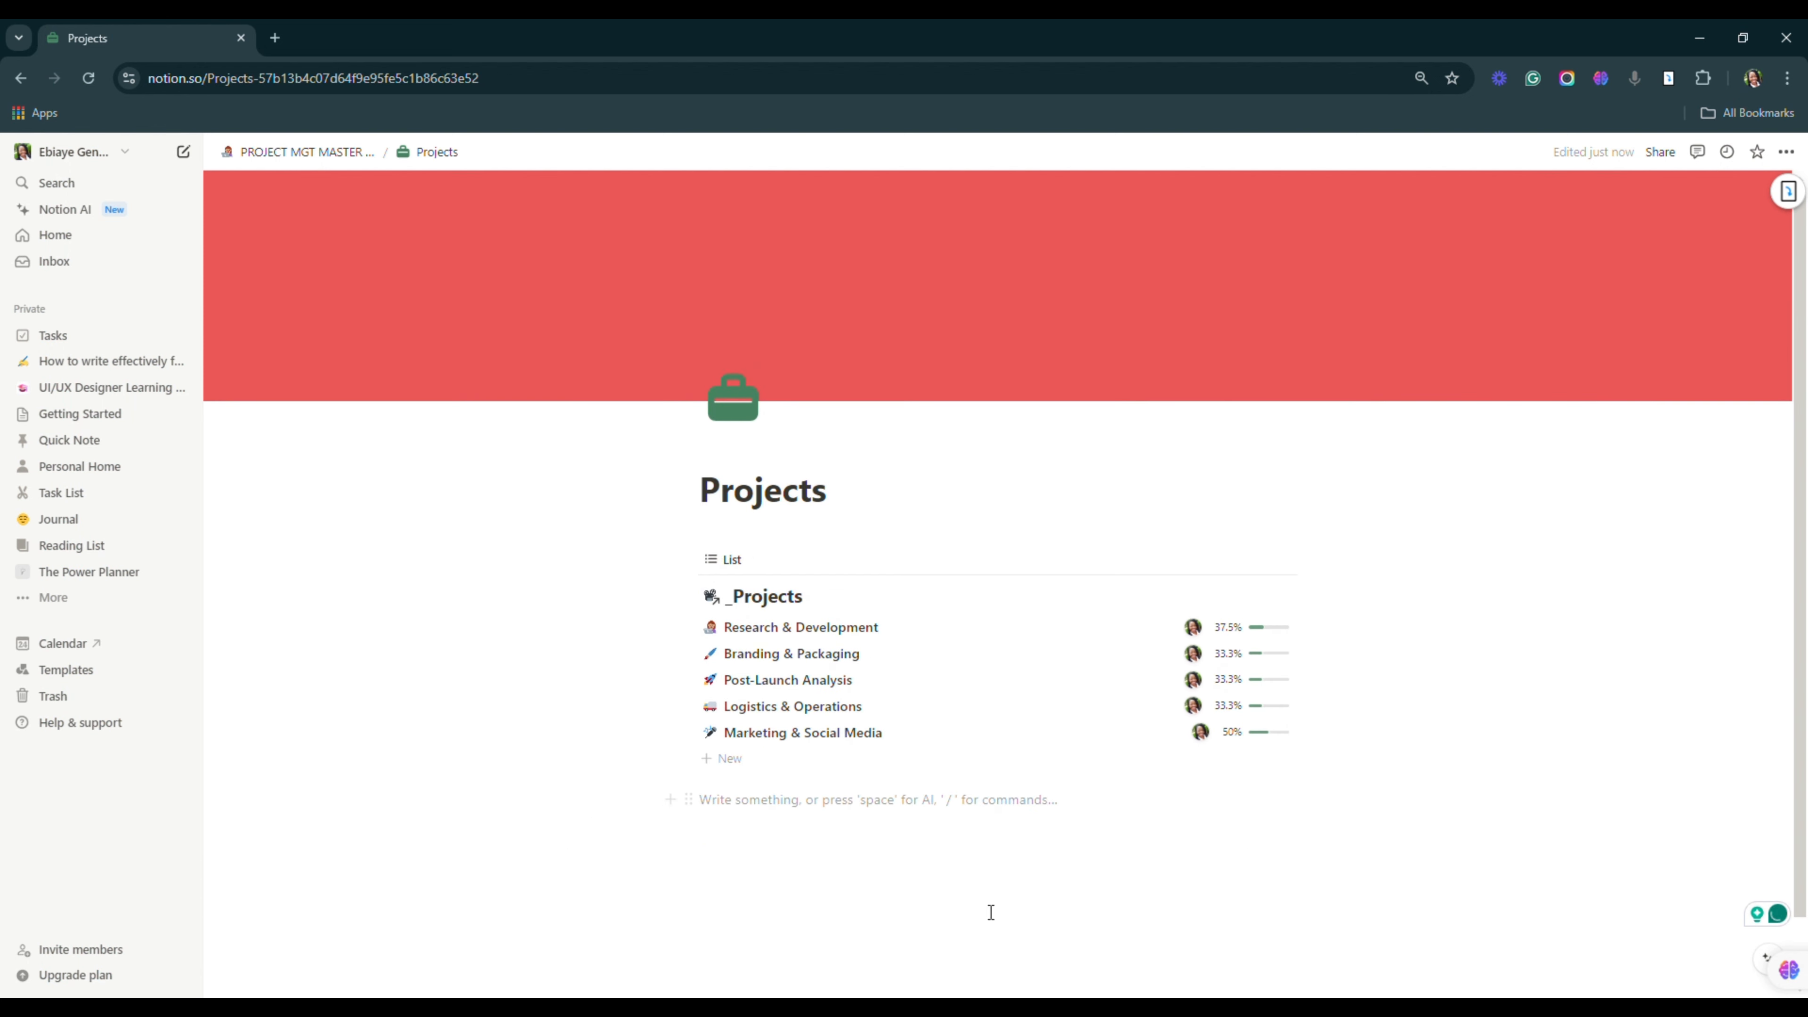
# Step: Open the title of the linked _Projects list for editing
pyautogui.click(818, 597)
pyautogui.click(811, 649)
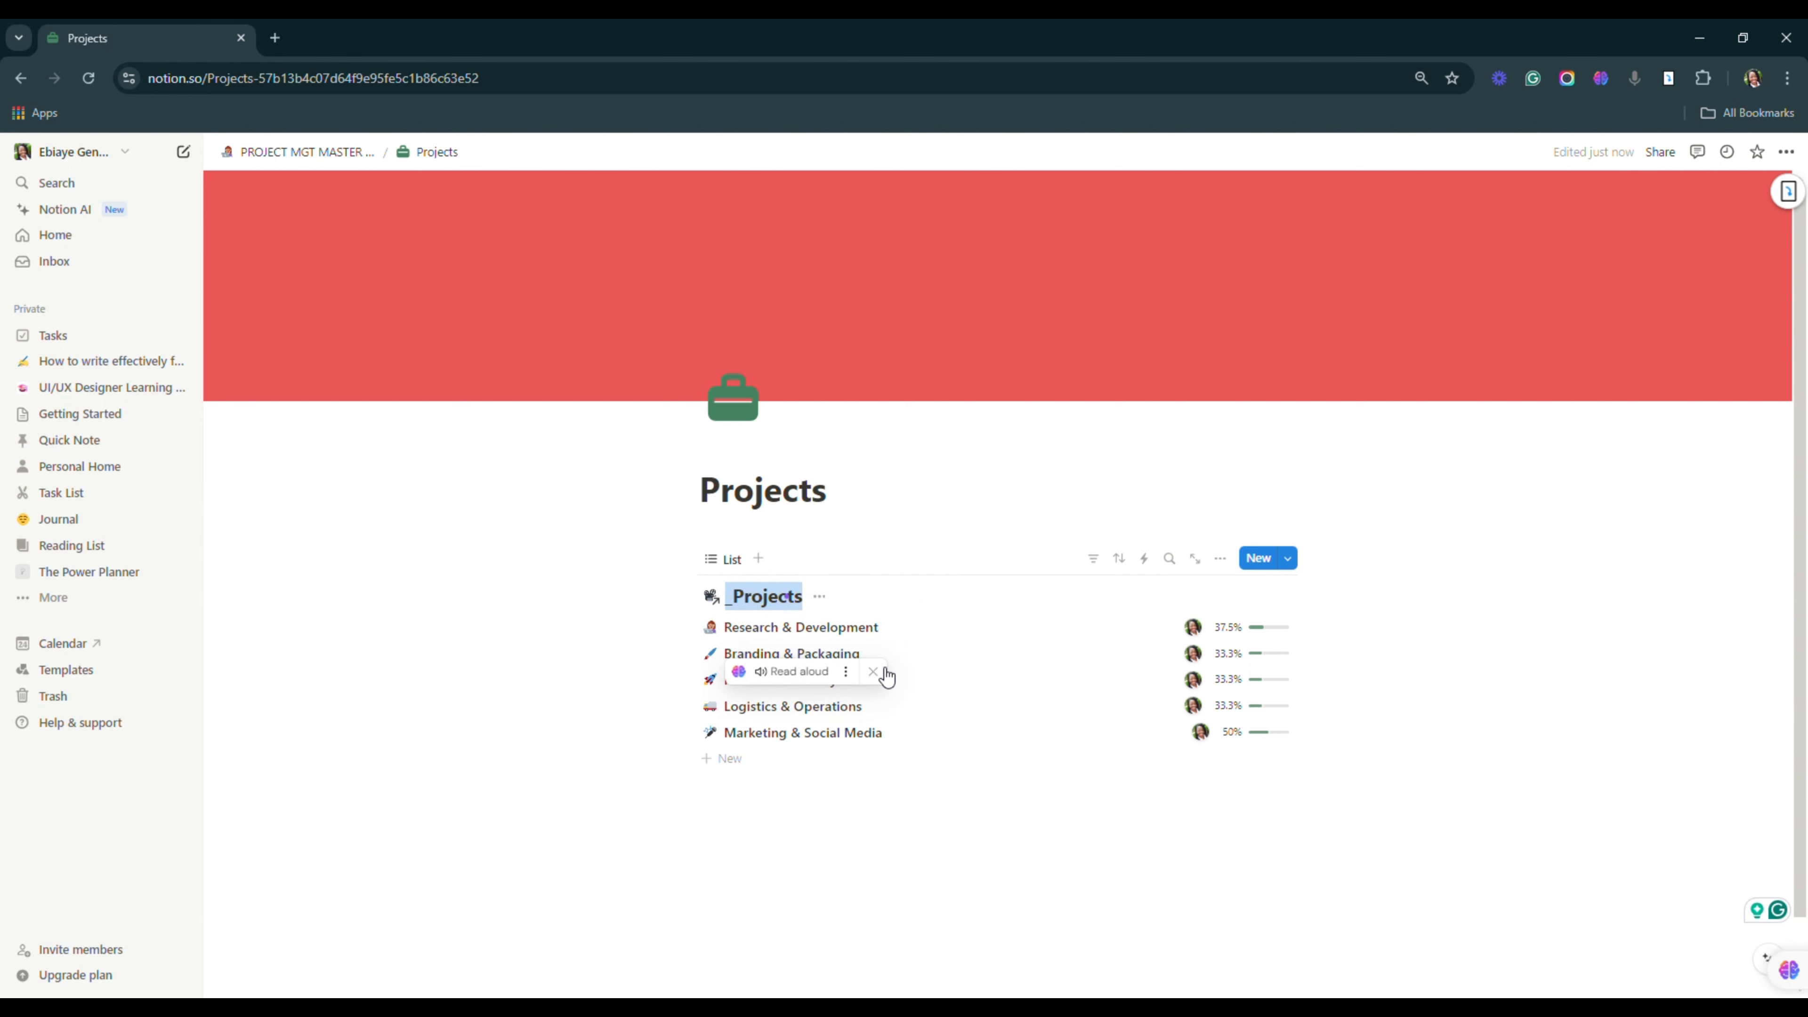